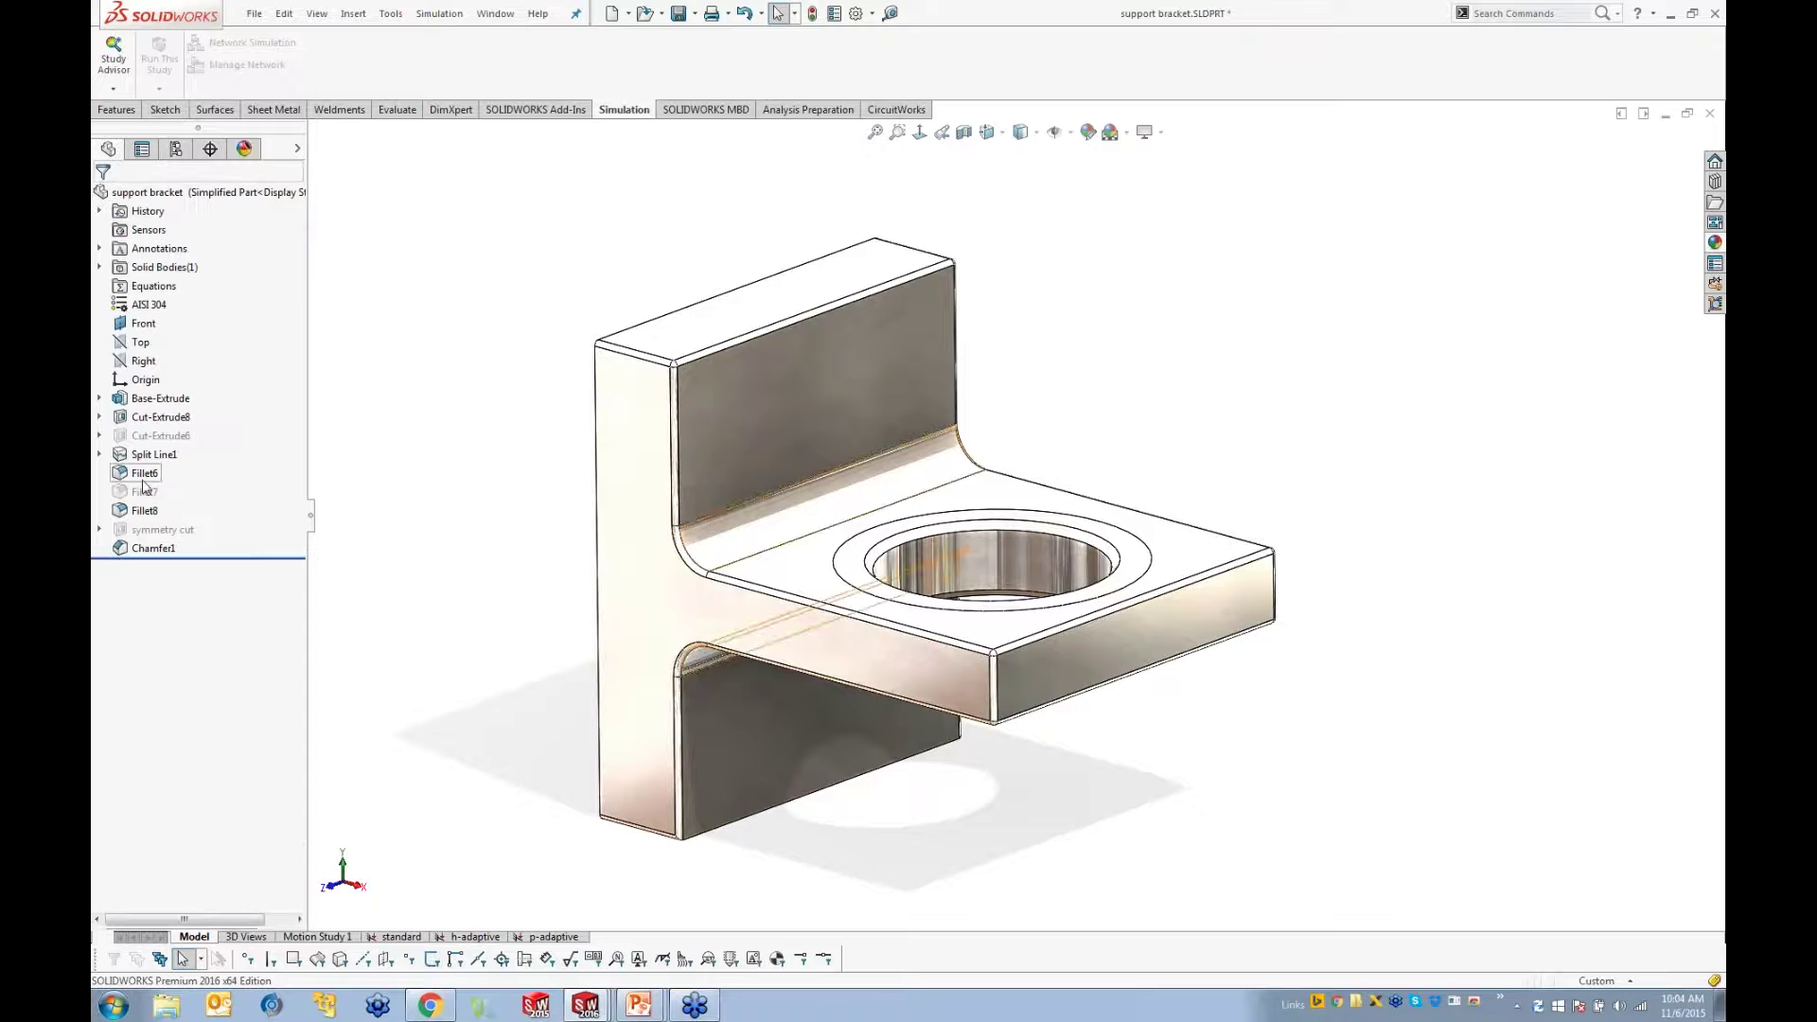
# Step: Suppress the Chamfer1 feature on the edges of the bracket's hole
pyautogui.click(148, 550)
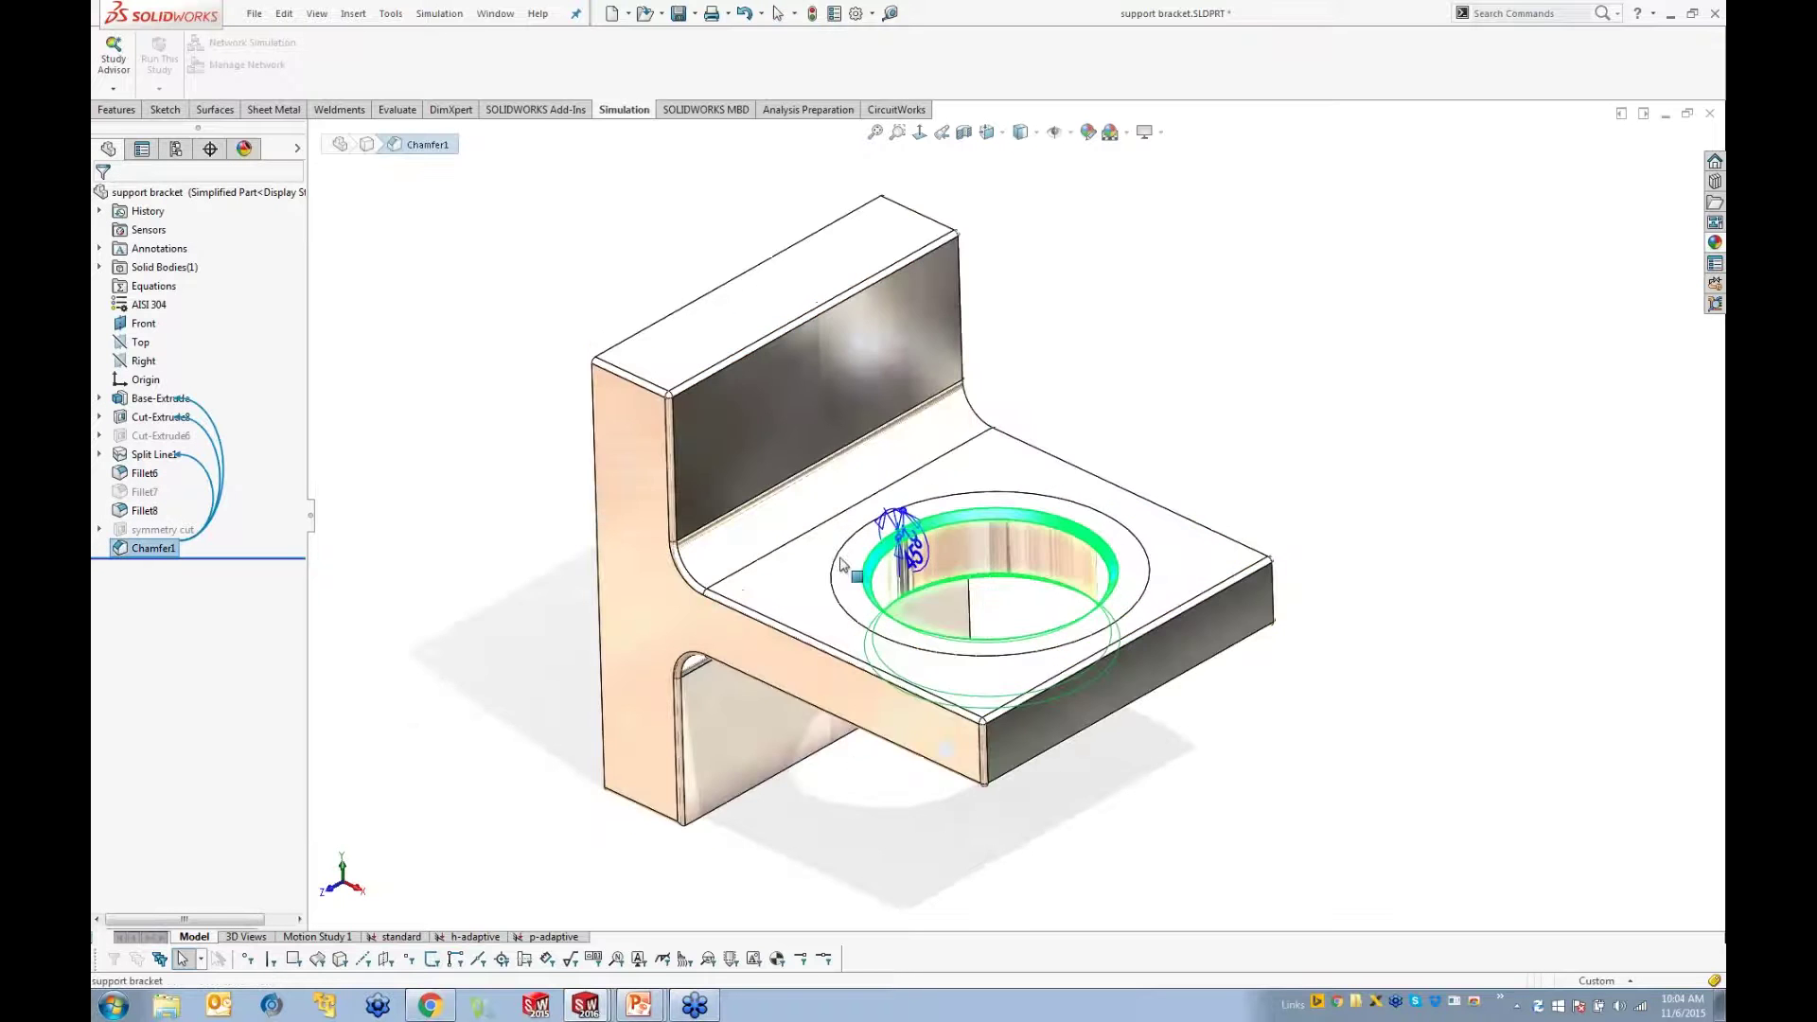
pyautogui.rightClick(134, 549)
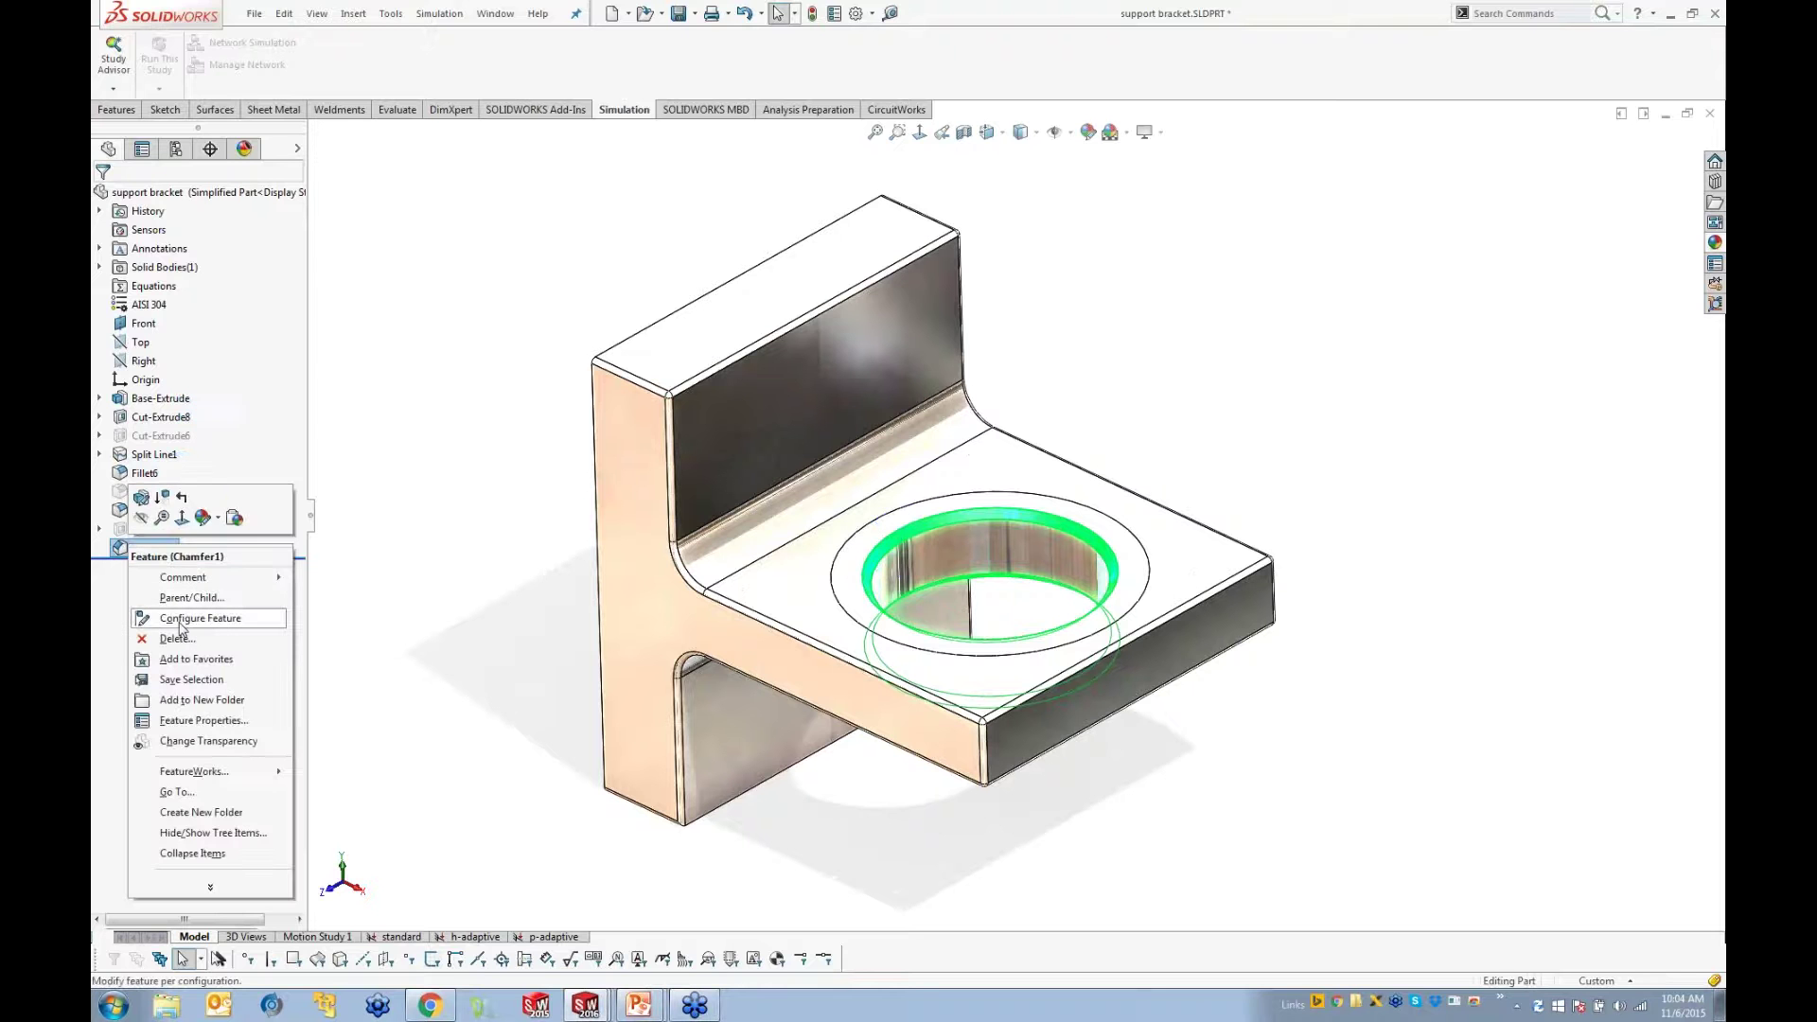
pyautogui.click(164, 500)
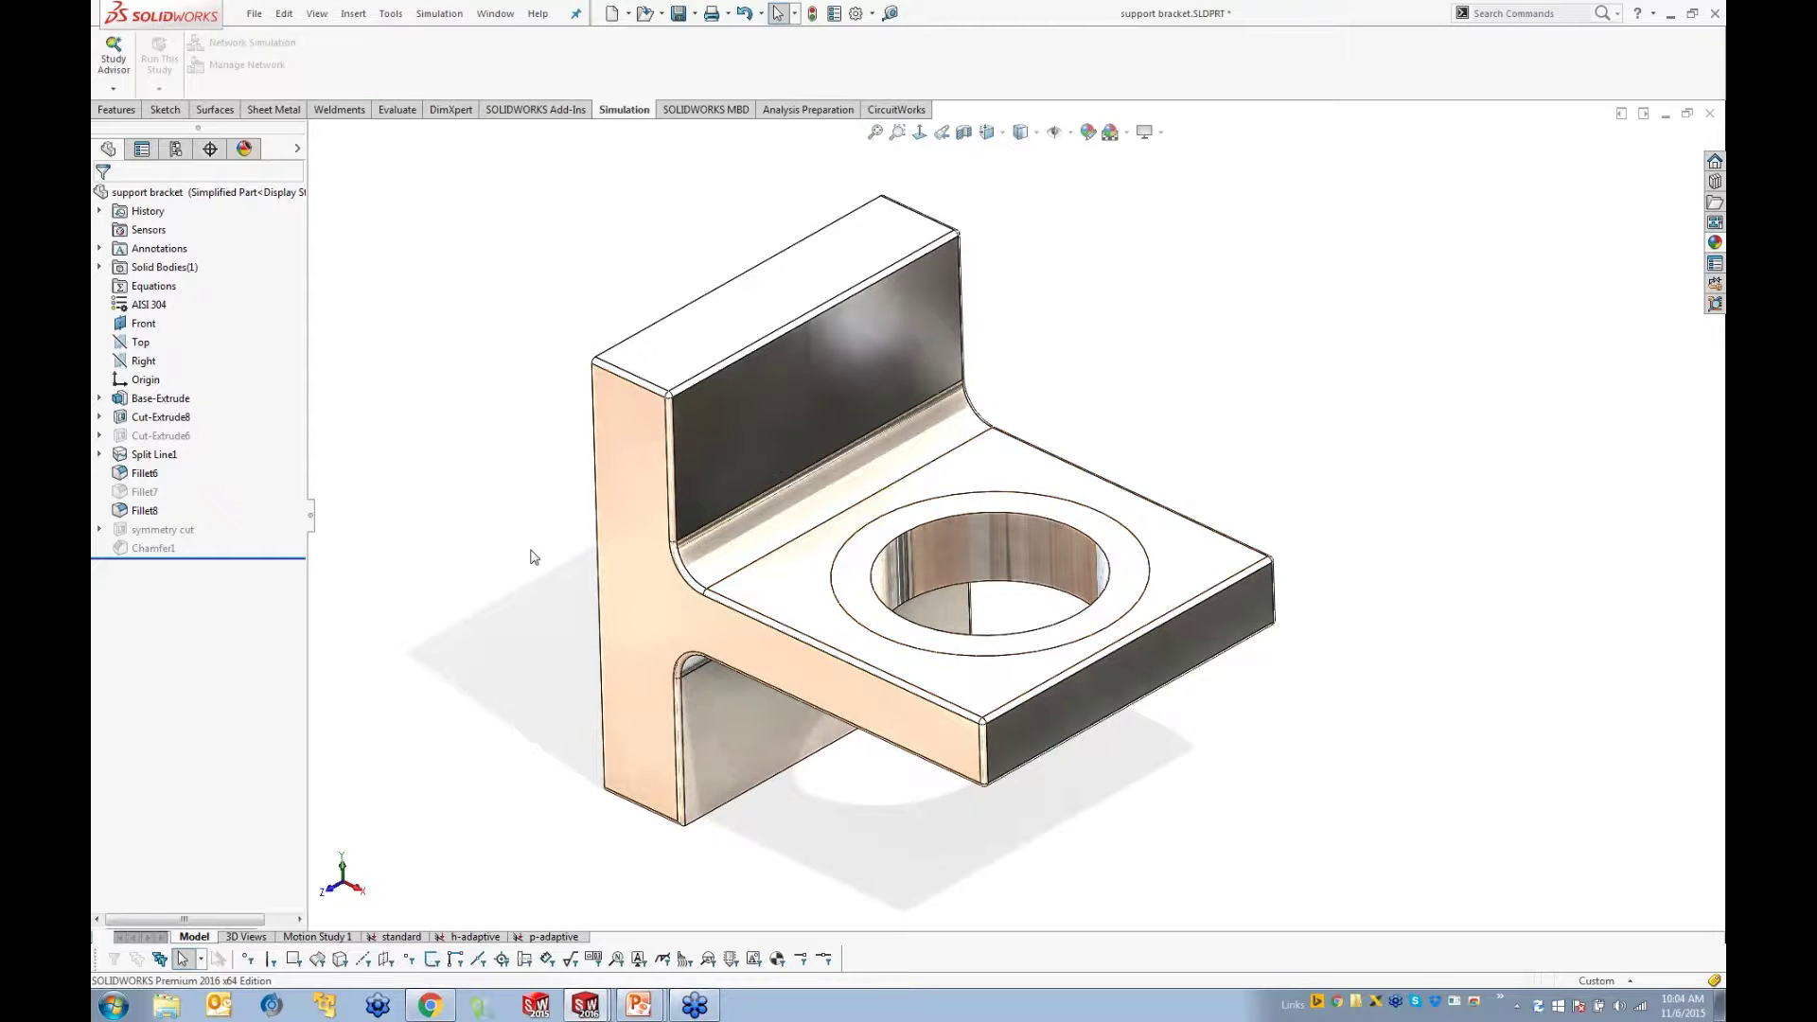
# Step: Suppress the Fillet8 feature that rounds the bracket's outer edges
pyautogui.moveTo(531, 552); pyautogui.dragTo(531, 533, button='middle')
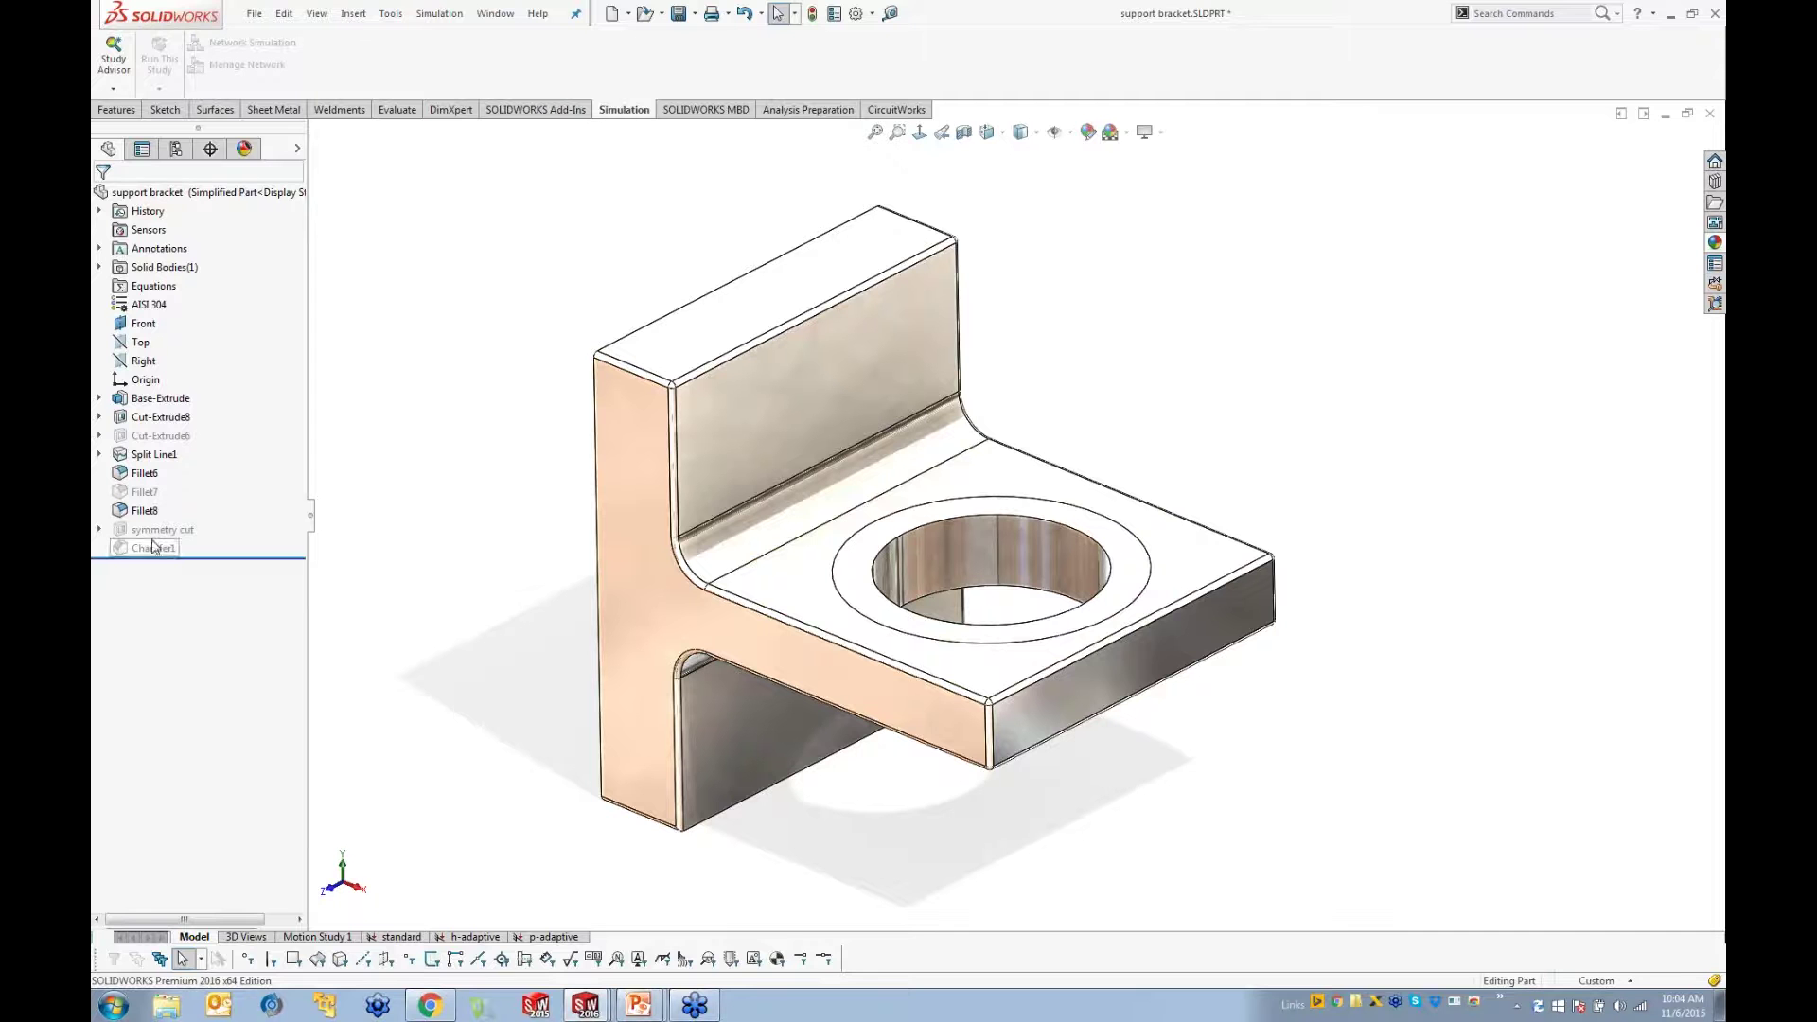
pyautogui.moveTo(151, 547)
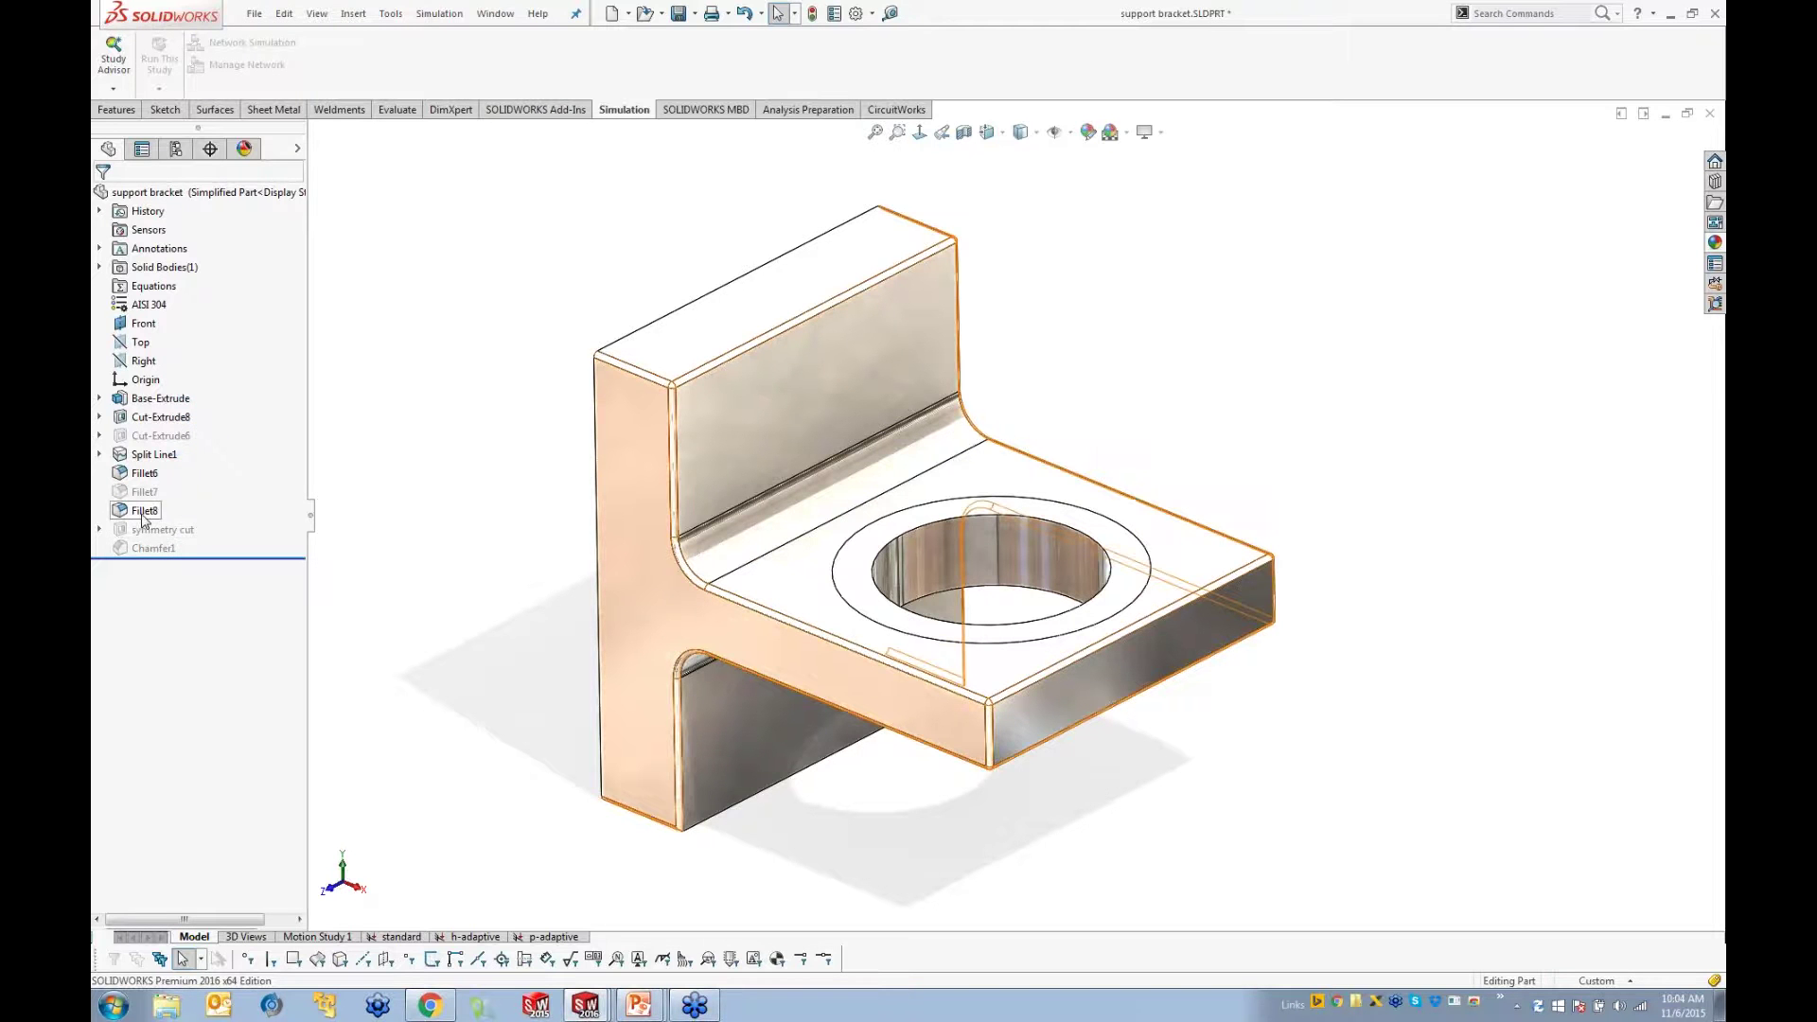
pyautogui.click(144, 511)
pyautogui.moveTo(450, 548)
pyautogui.mouseDown(button='middle')
pyautogui.moveTo(454, 470)
pyautogui.moveTo(453, 497)
pyautogui.mouseUp(button='middle')
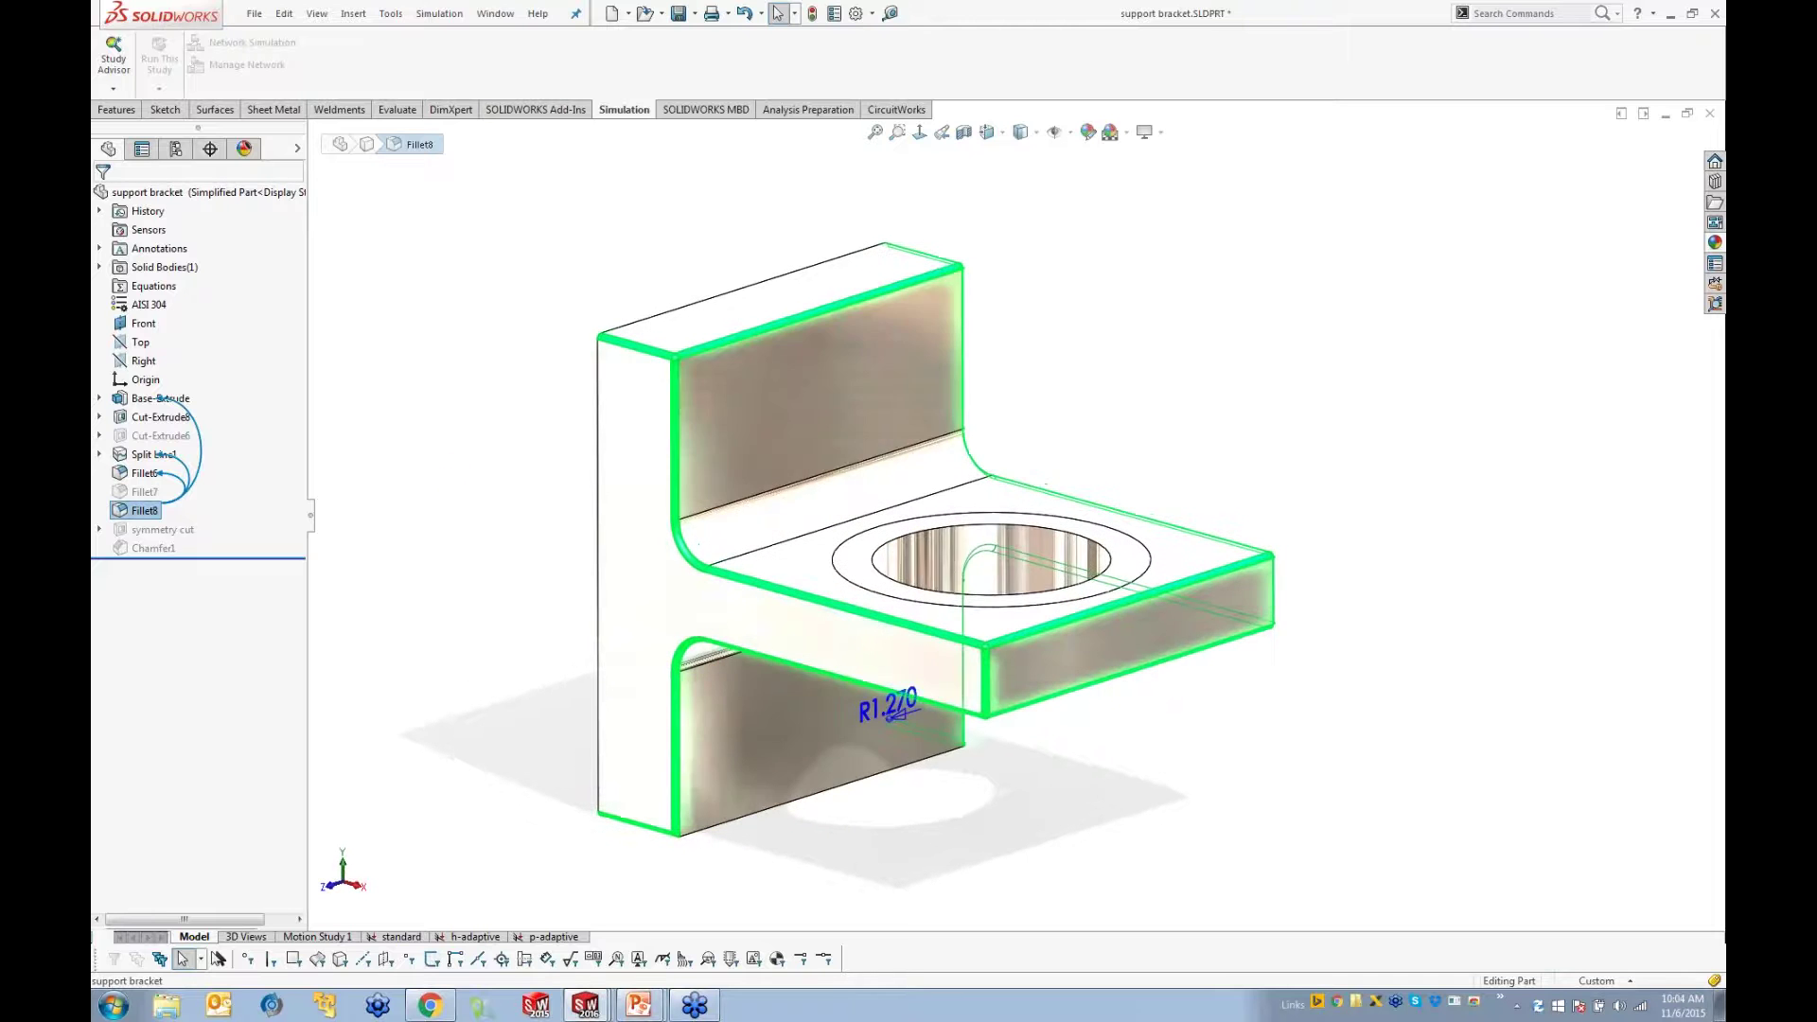
pyautogui.rightClick(130, 517)
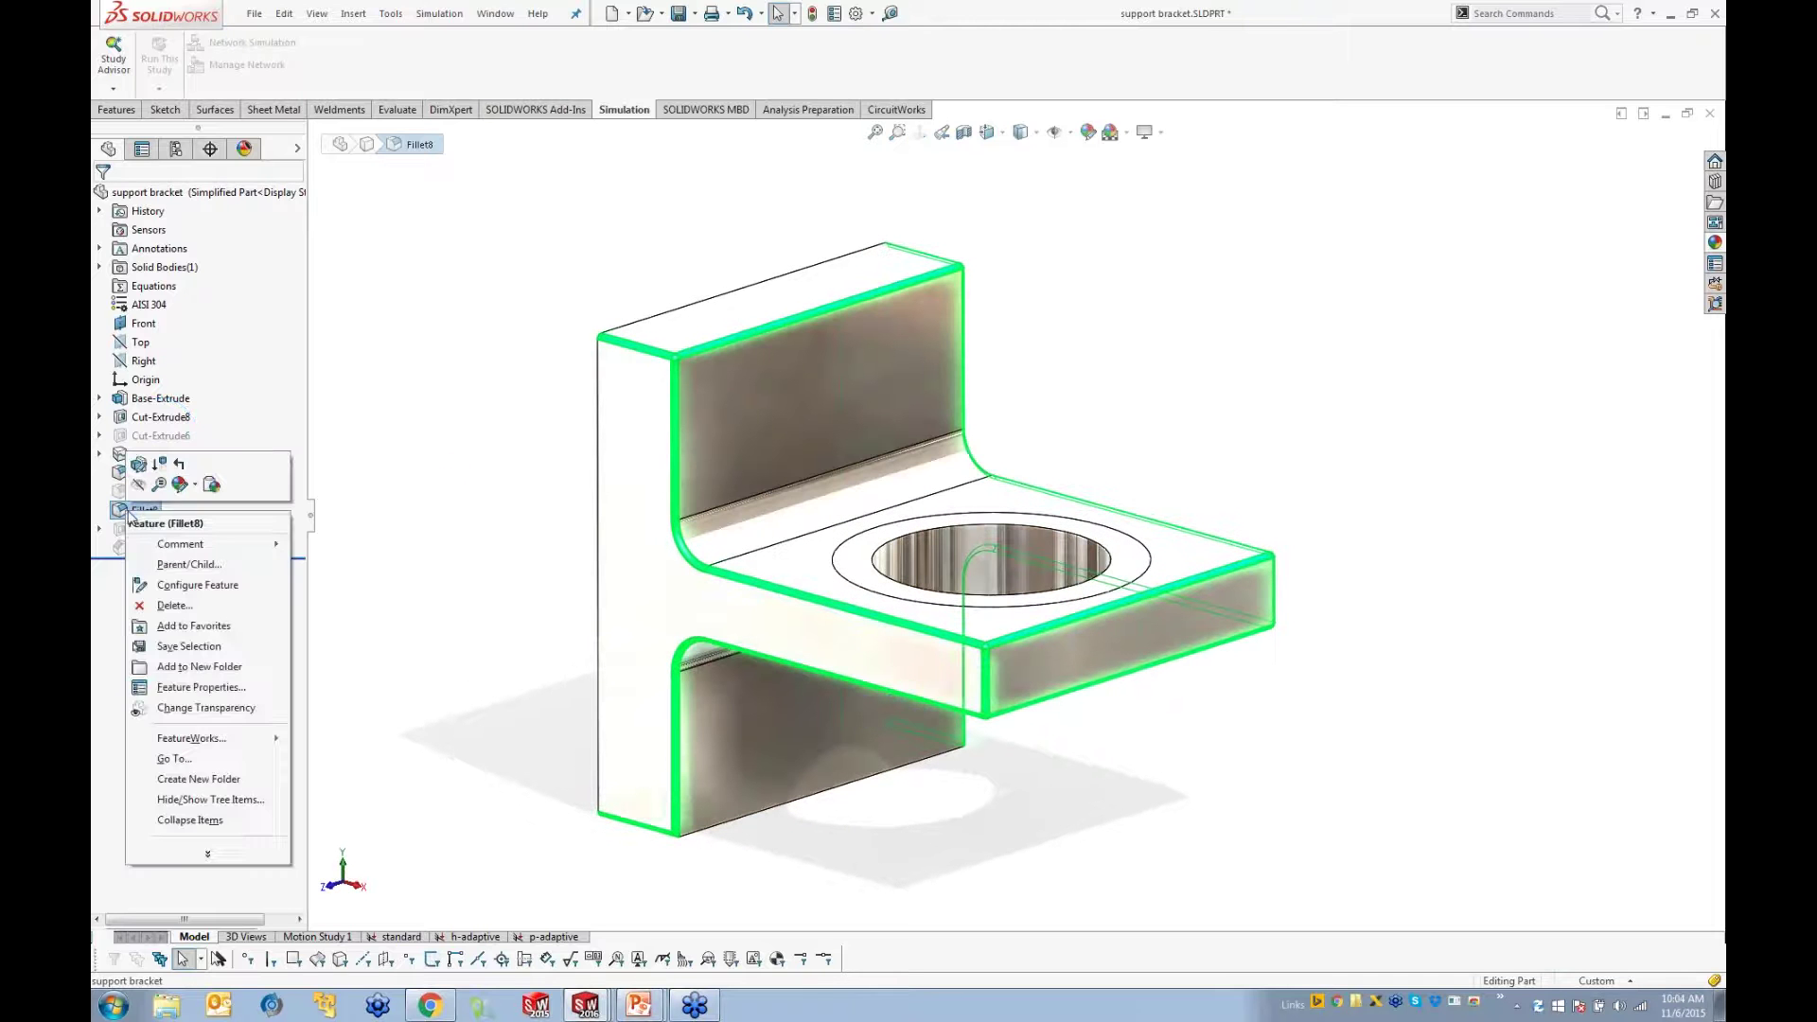
pyautogui.click(165, 472)
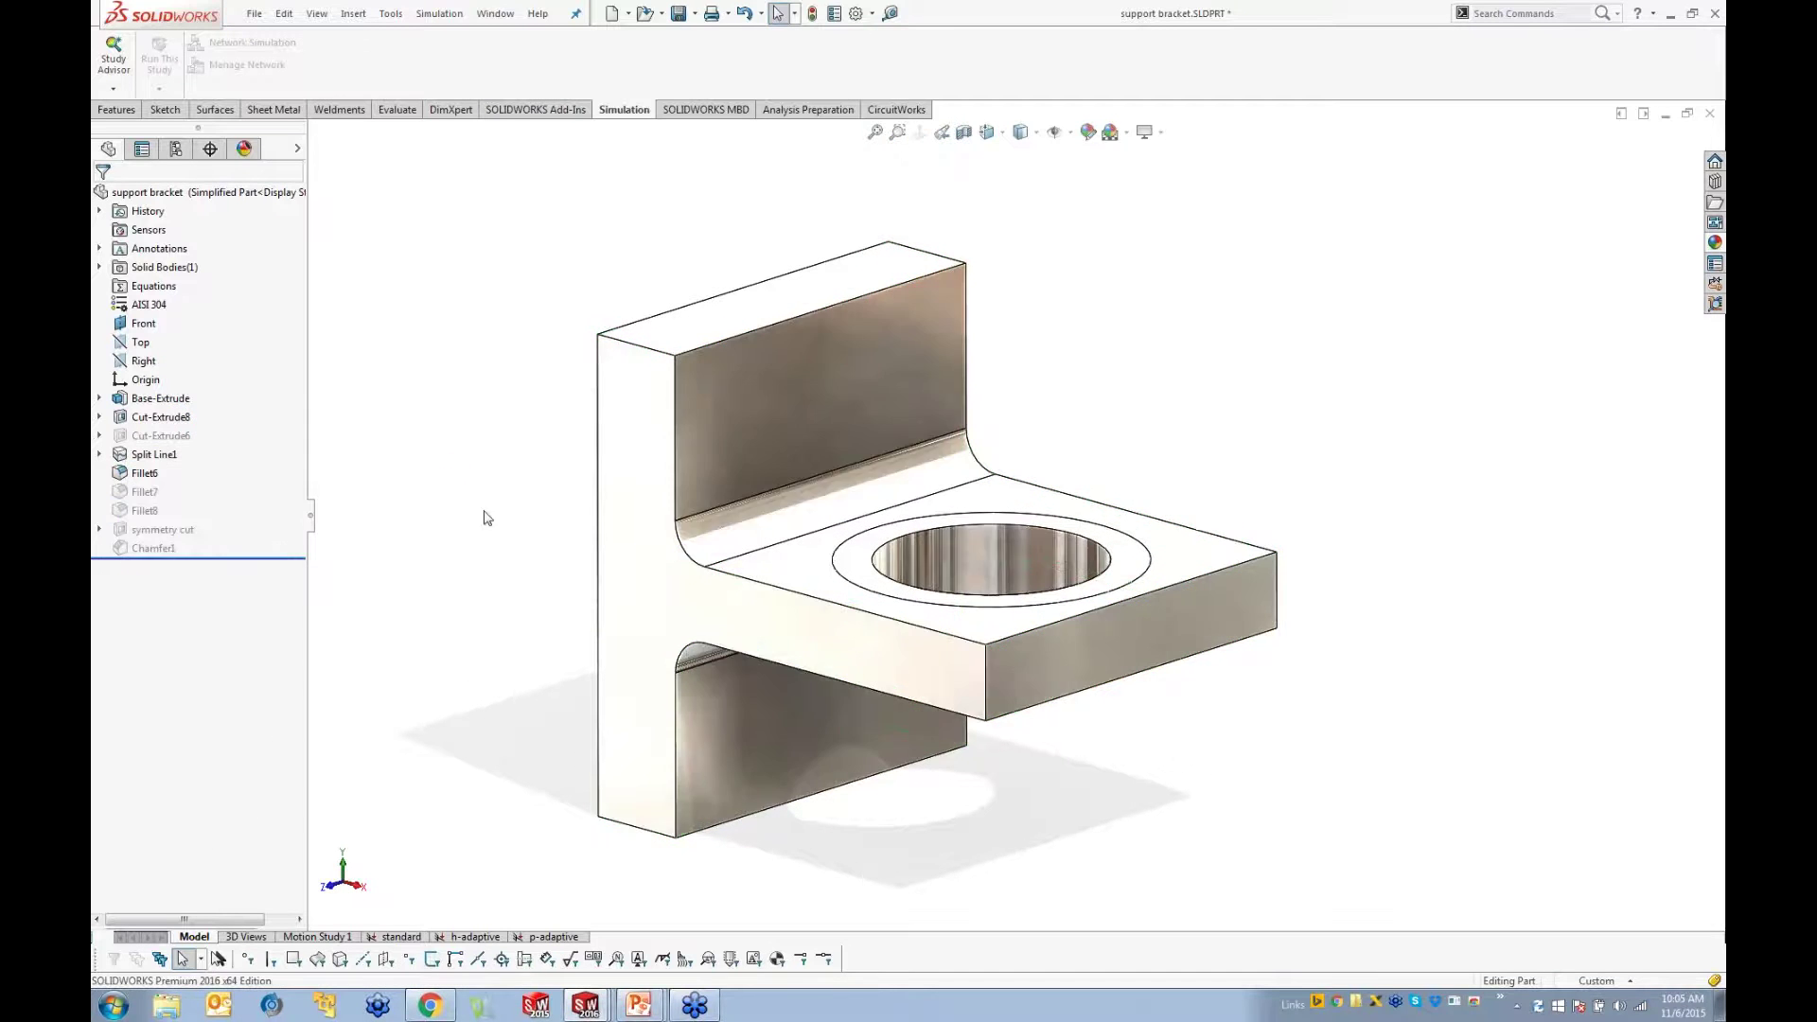
# Step: Unsuppress the symmetry cut to halve the bracket, and turn off the RealView rendering
pyautogui.moveTo(489, 499); pyautogui.dragTo(486, 509, button='middle')
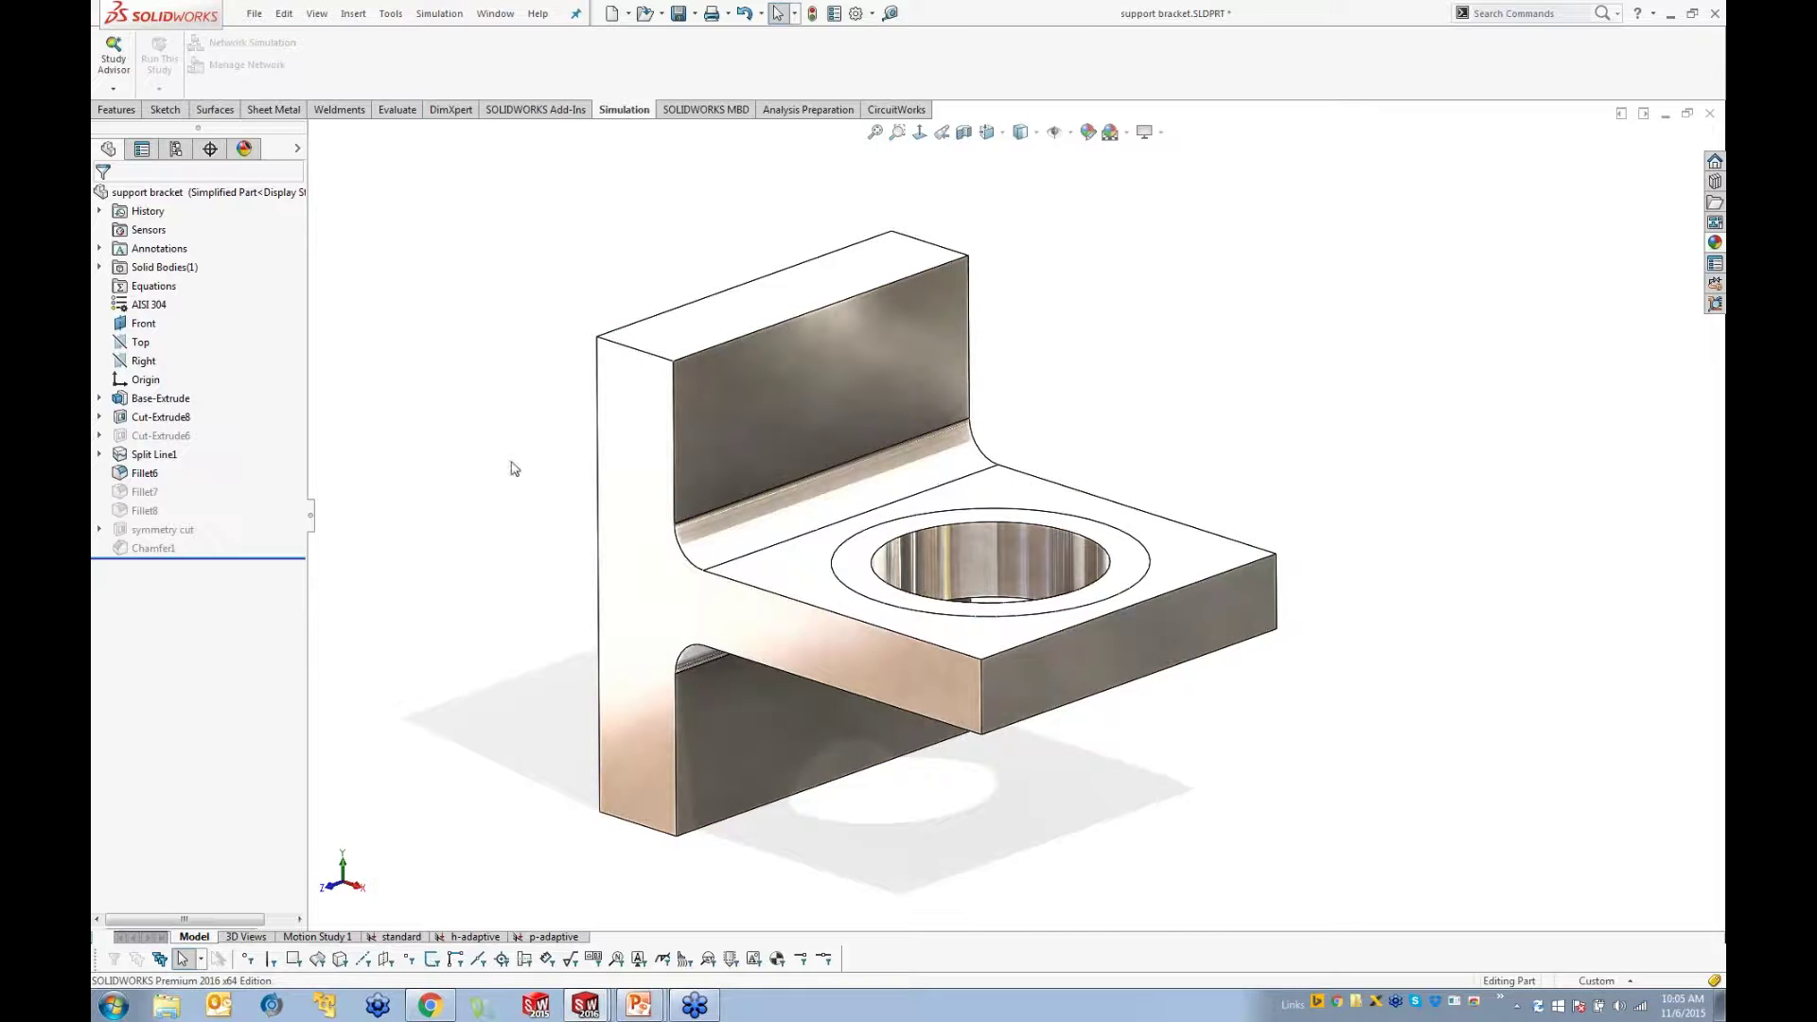
pyautogui.moveTo(762, 299)
pyautogui.mouseDown(button='middle')
pyautogui.moveTo(717, 341)
pyautogui.moveTo(753, 325)
pyautogui.moveTo(699, 326)
pyautogui.mouseUp(button='middle')
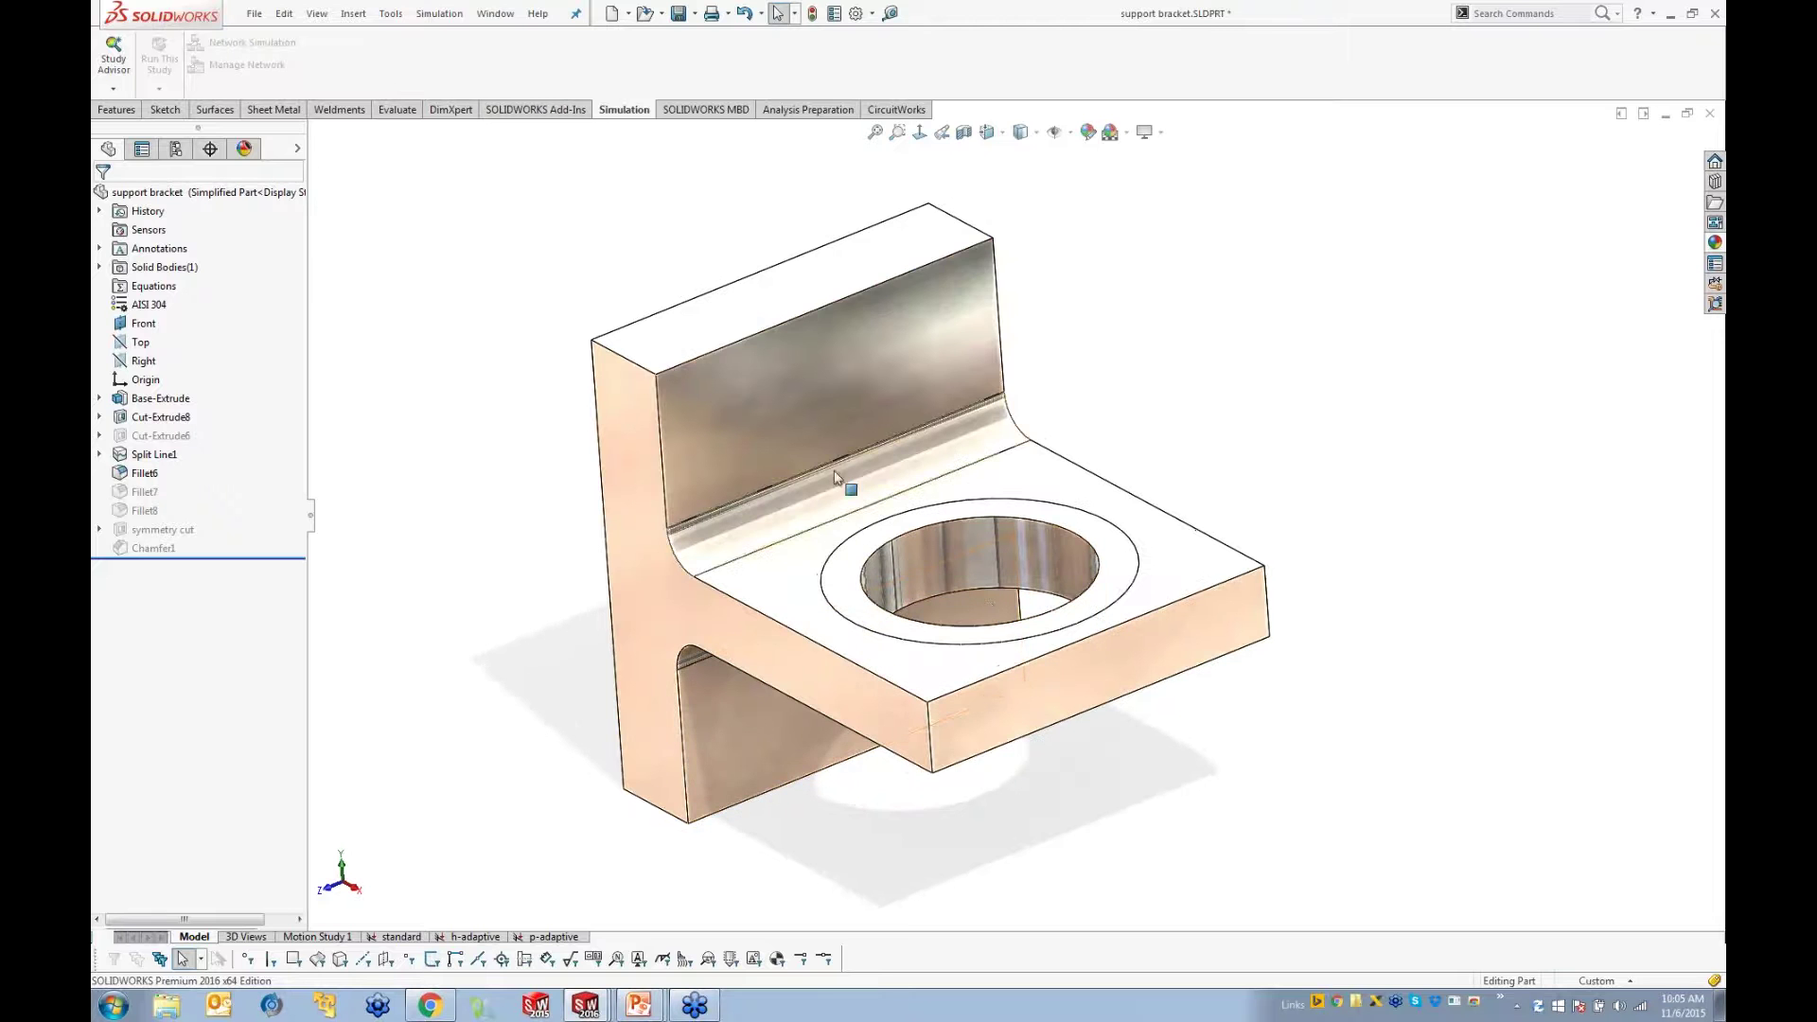
pyautogui.rightClick(153, 529)
pyautogui.click(185, 483)
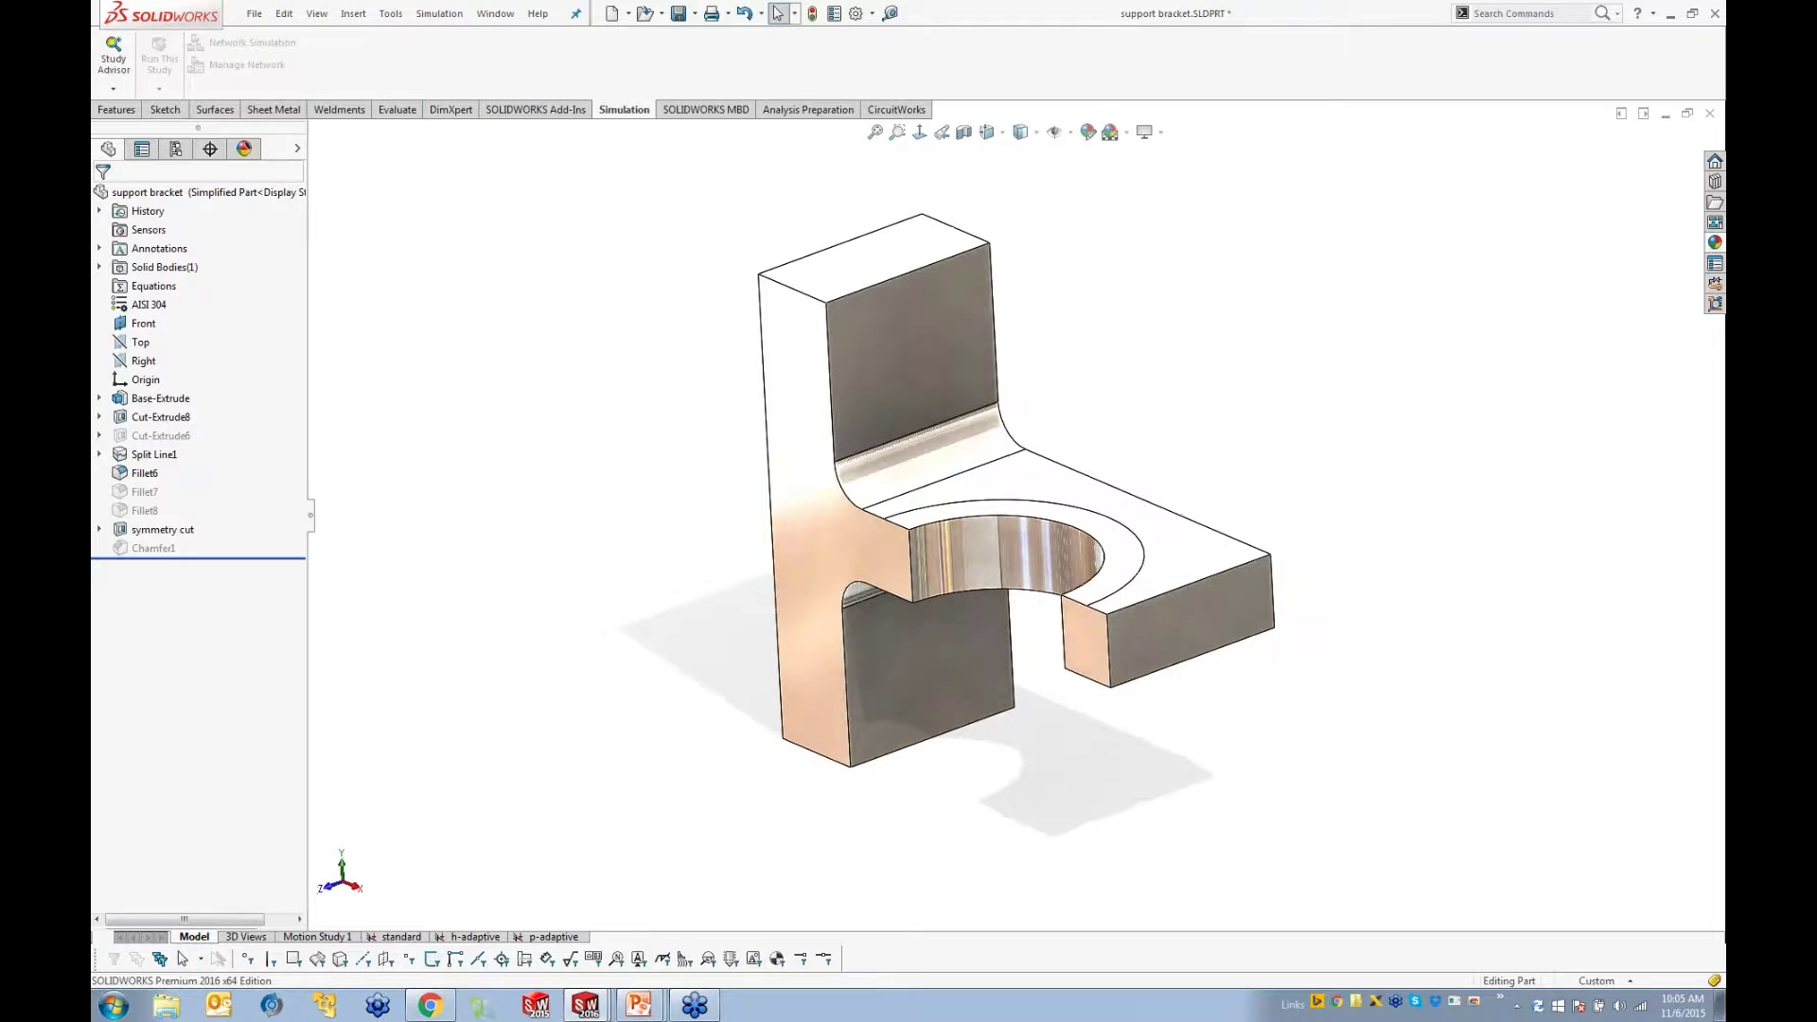
pyautogui.scroll(-5, 1097, 549)
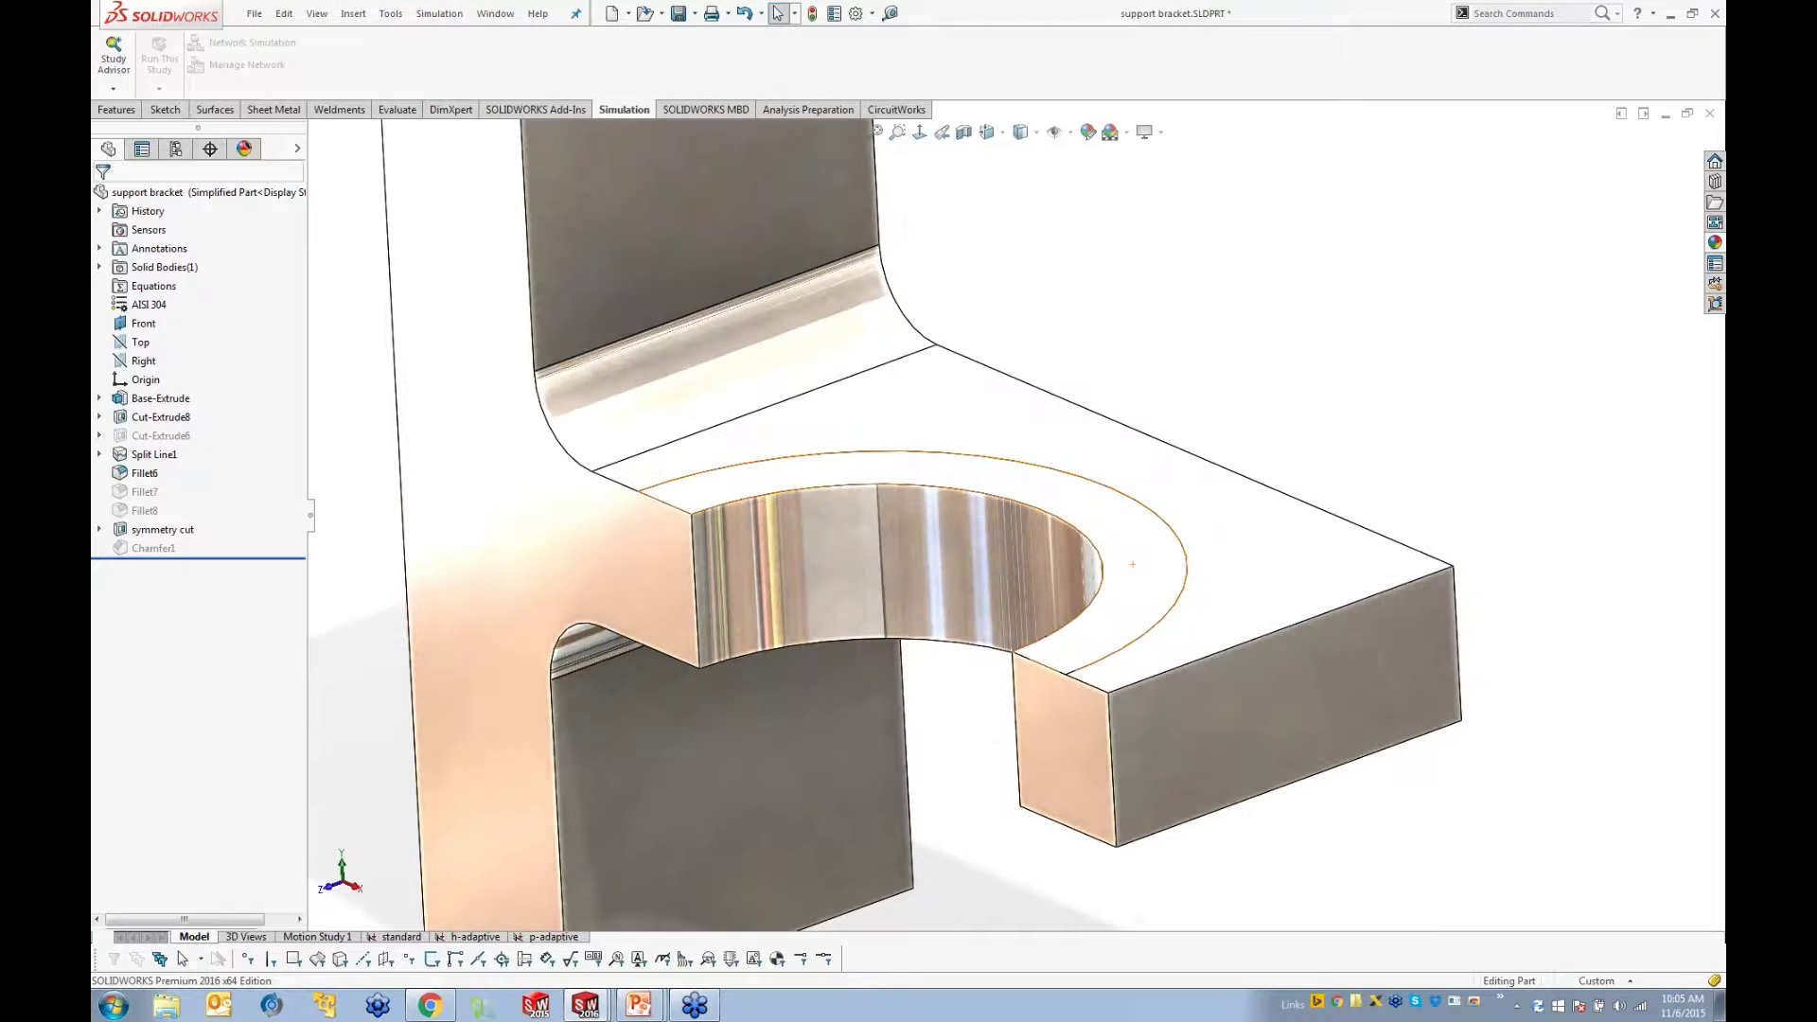
pyautogui.click(1155, 133)
pyautogui.click(1154, 156)
# Step: Examine the ring-shaped face around the hole and the adjoining top face separated by the split line
pyautogui.click(1152, 580)
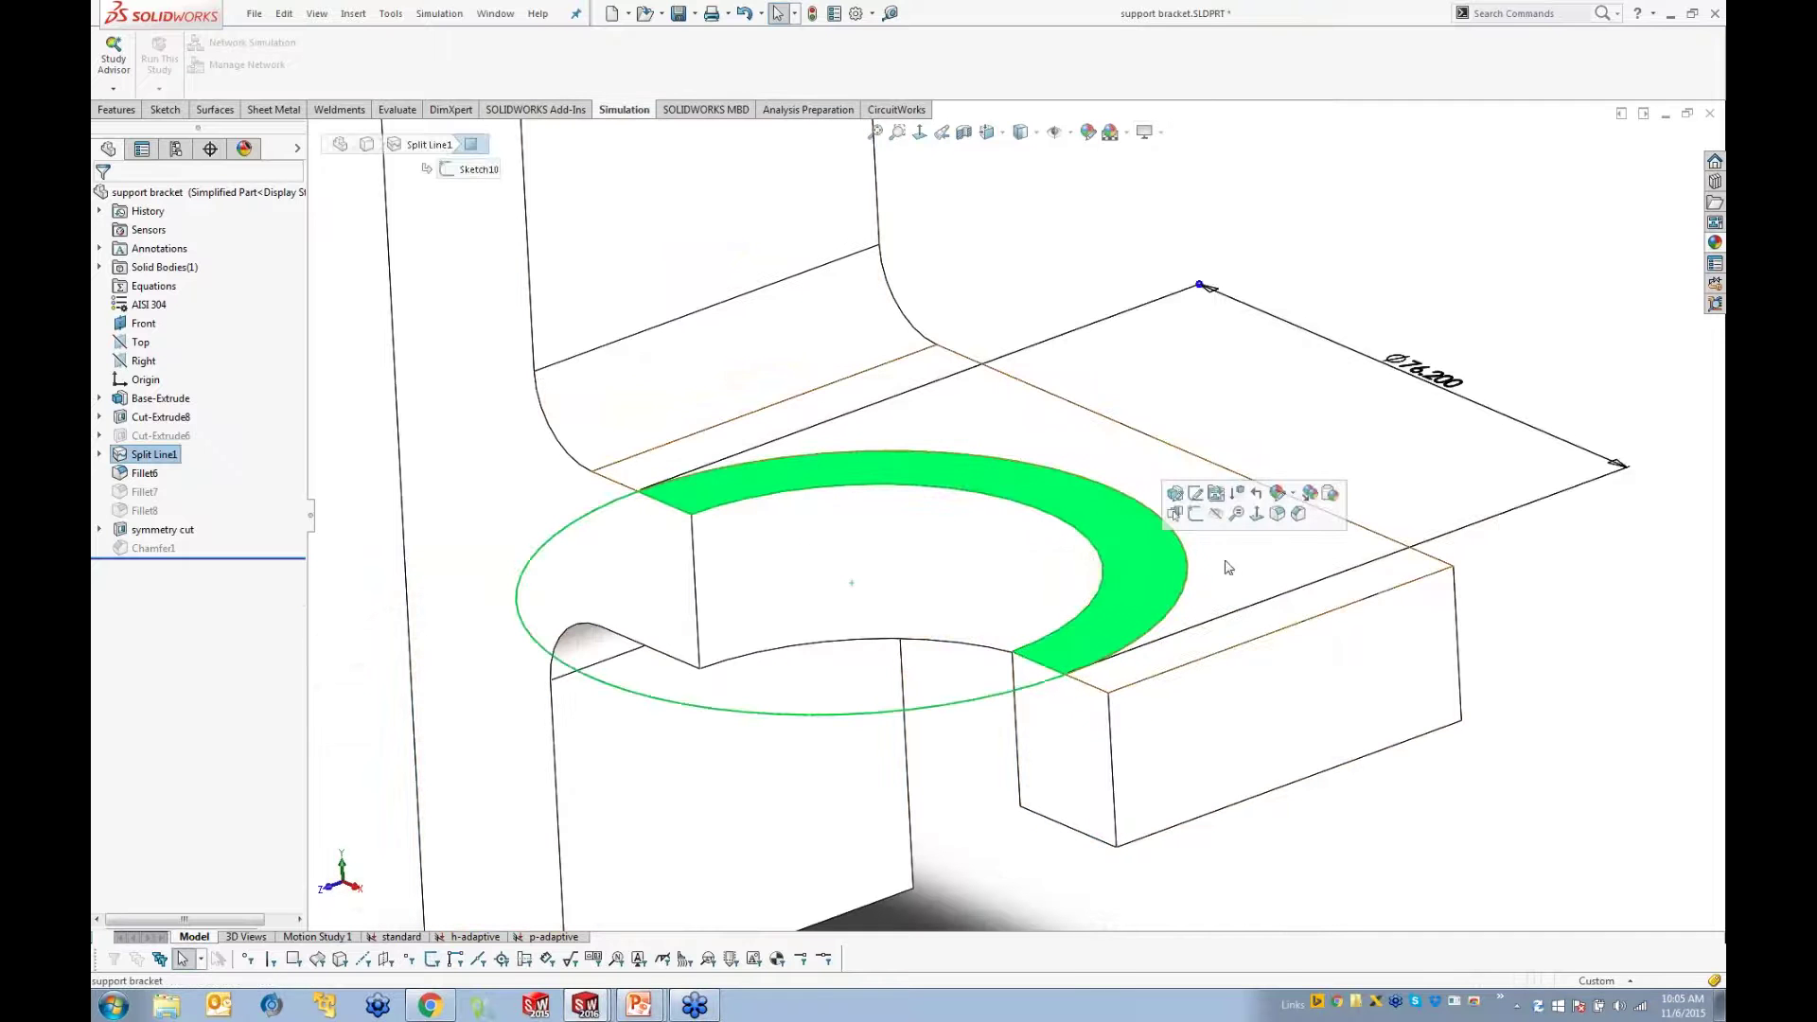
pyautogui.click(1121, 471)
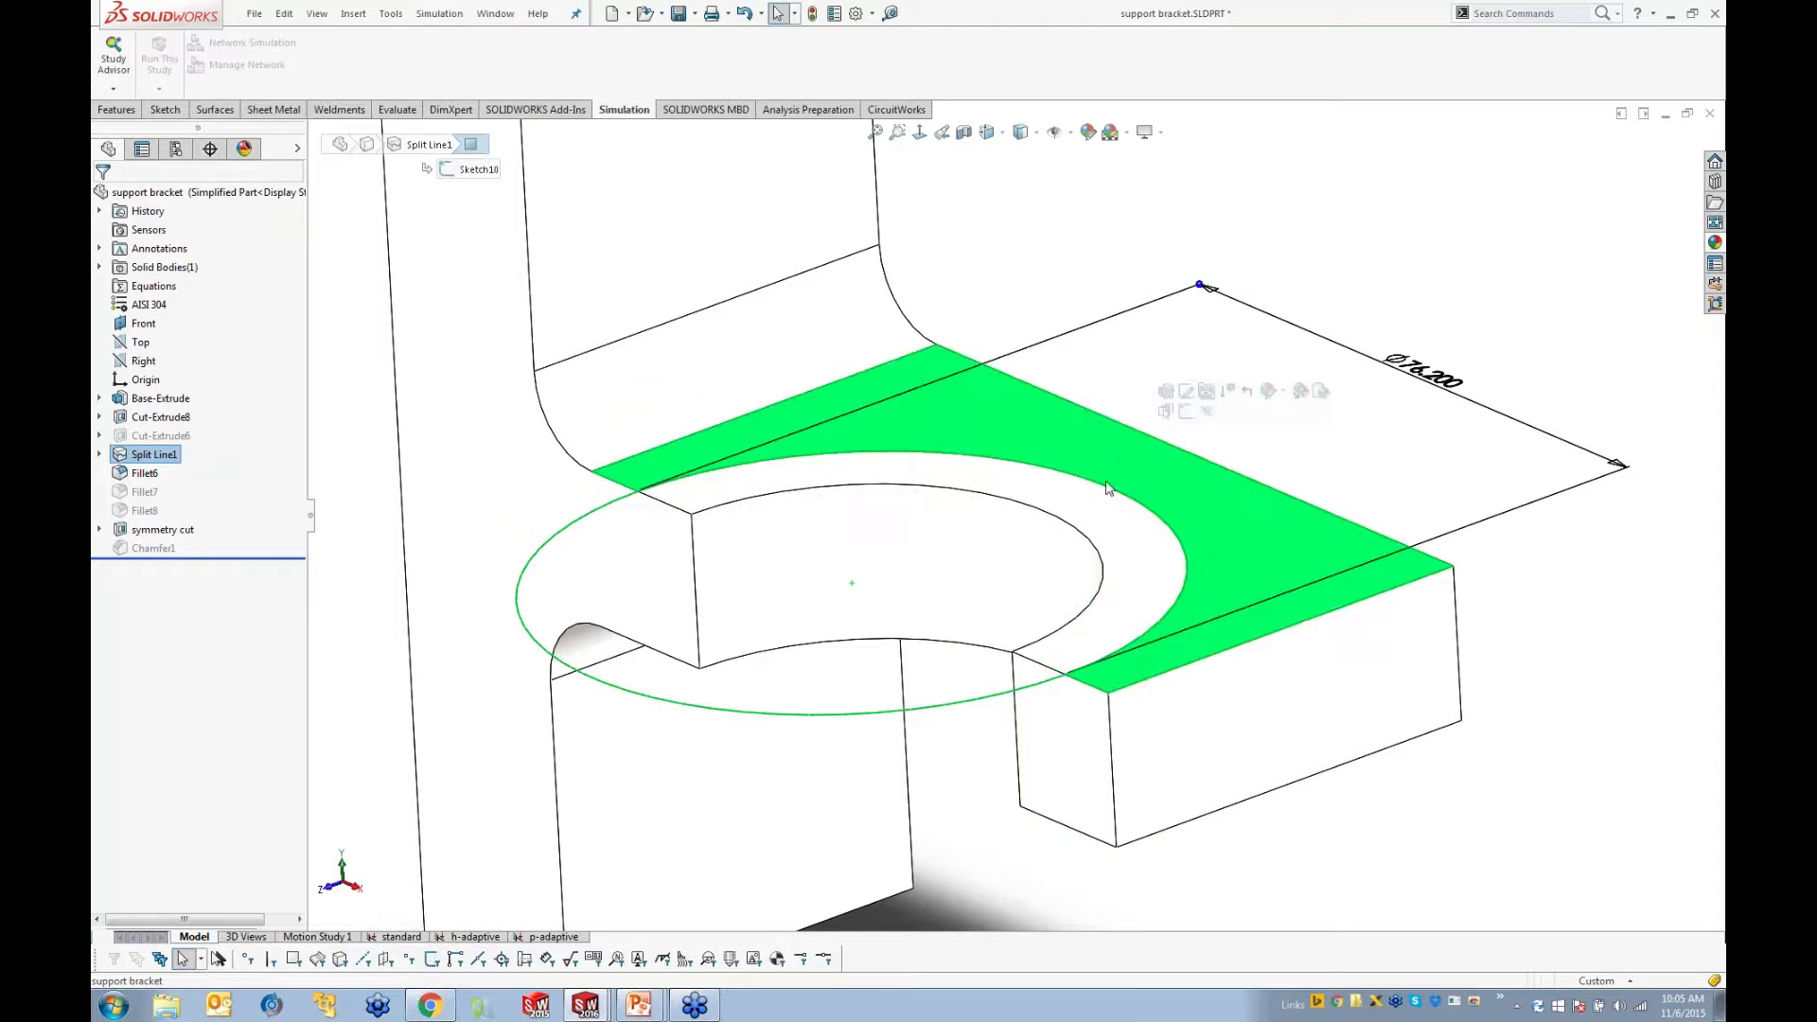
pyautogui.moveTo(1105, 516); pyautogui.dragTo(1154, 542, button='middle')
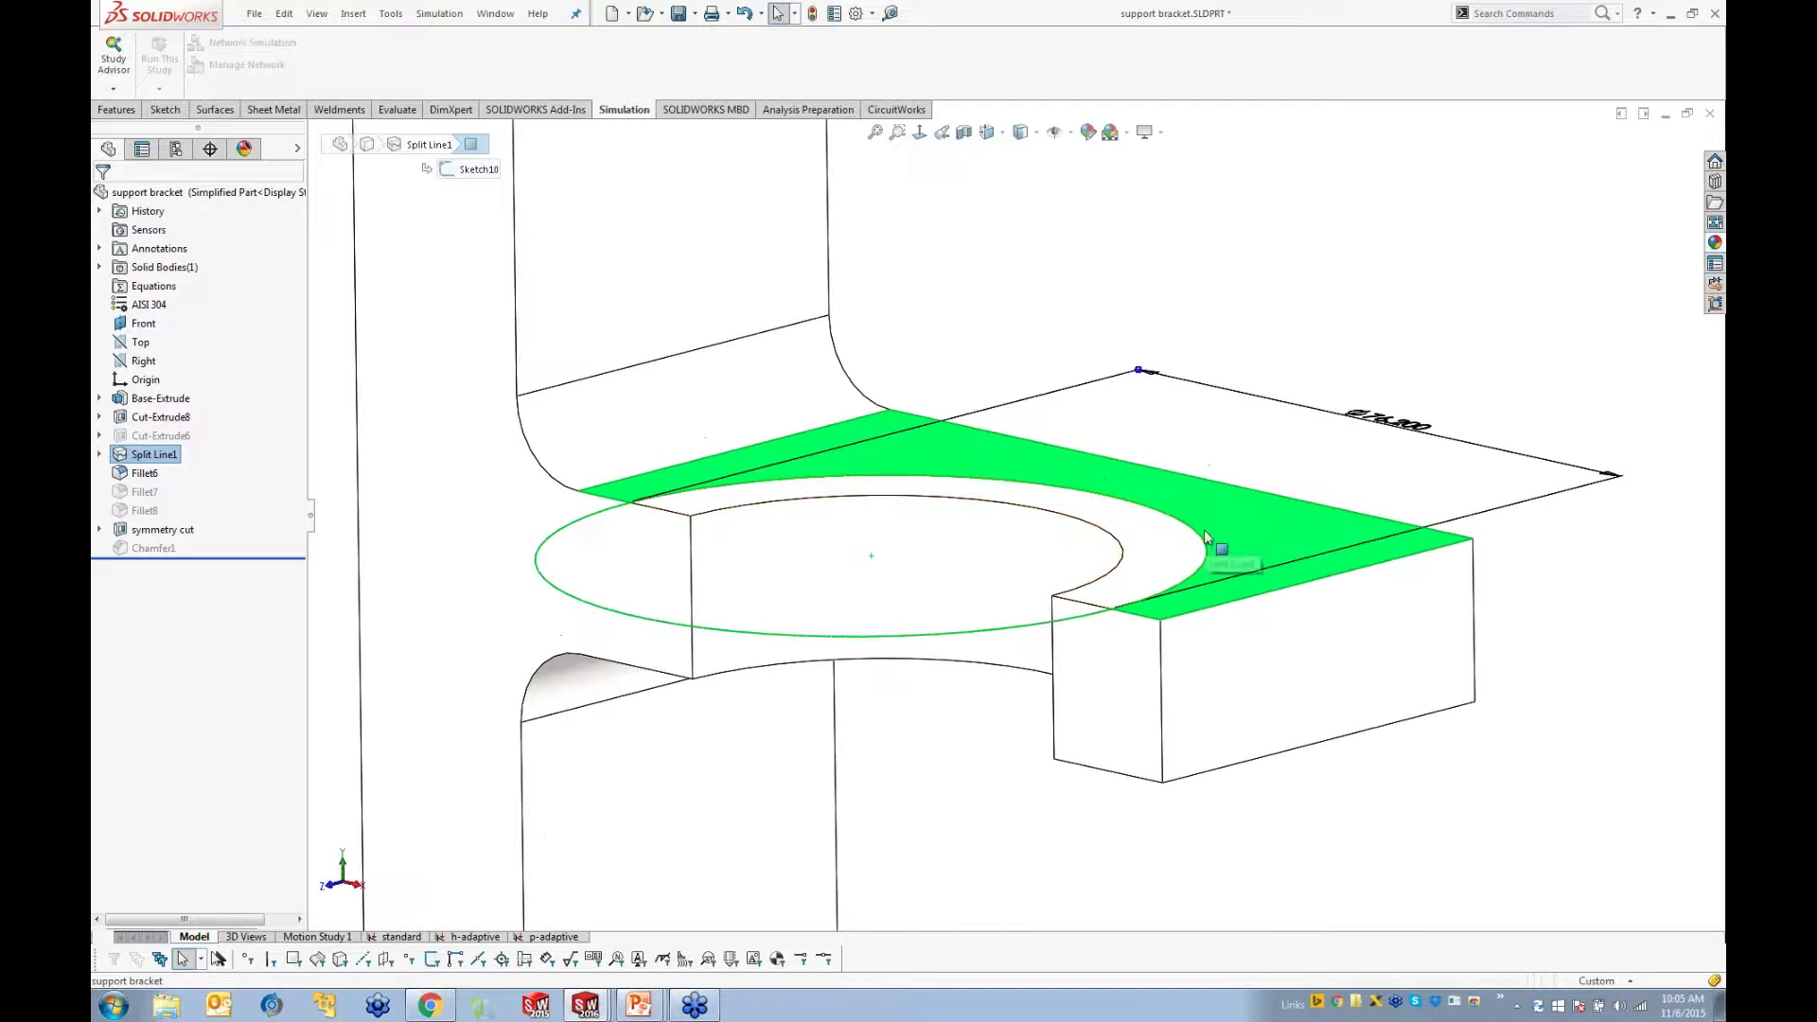
pyautogui.click(1091, 517)
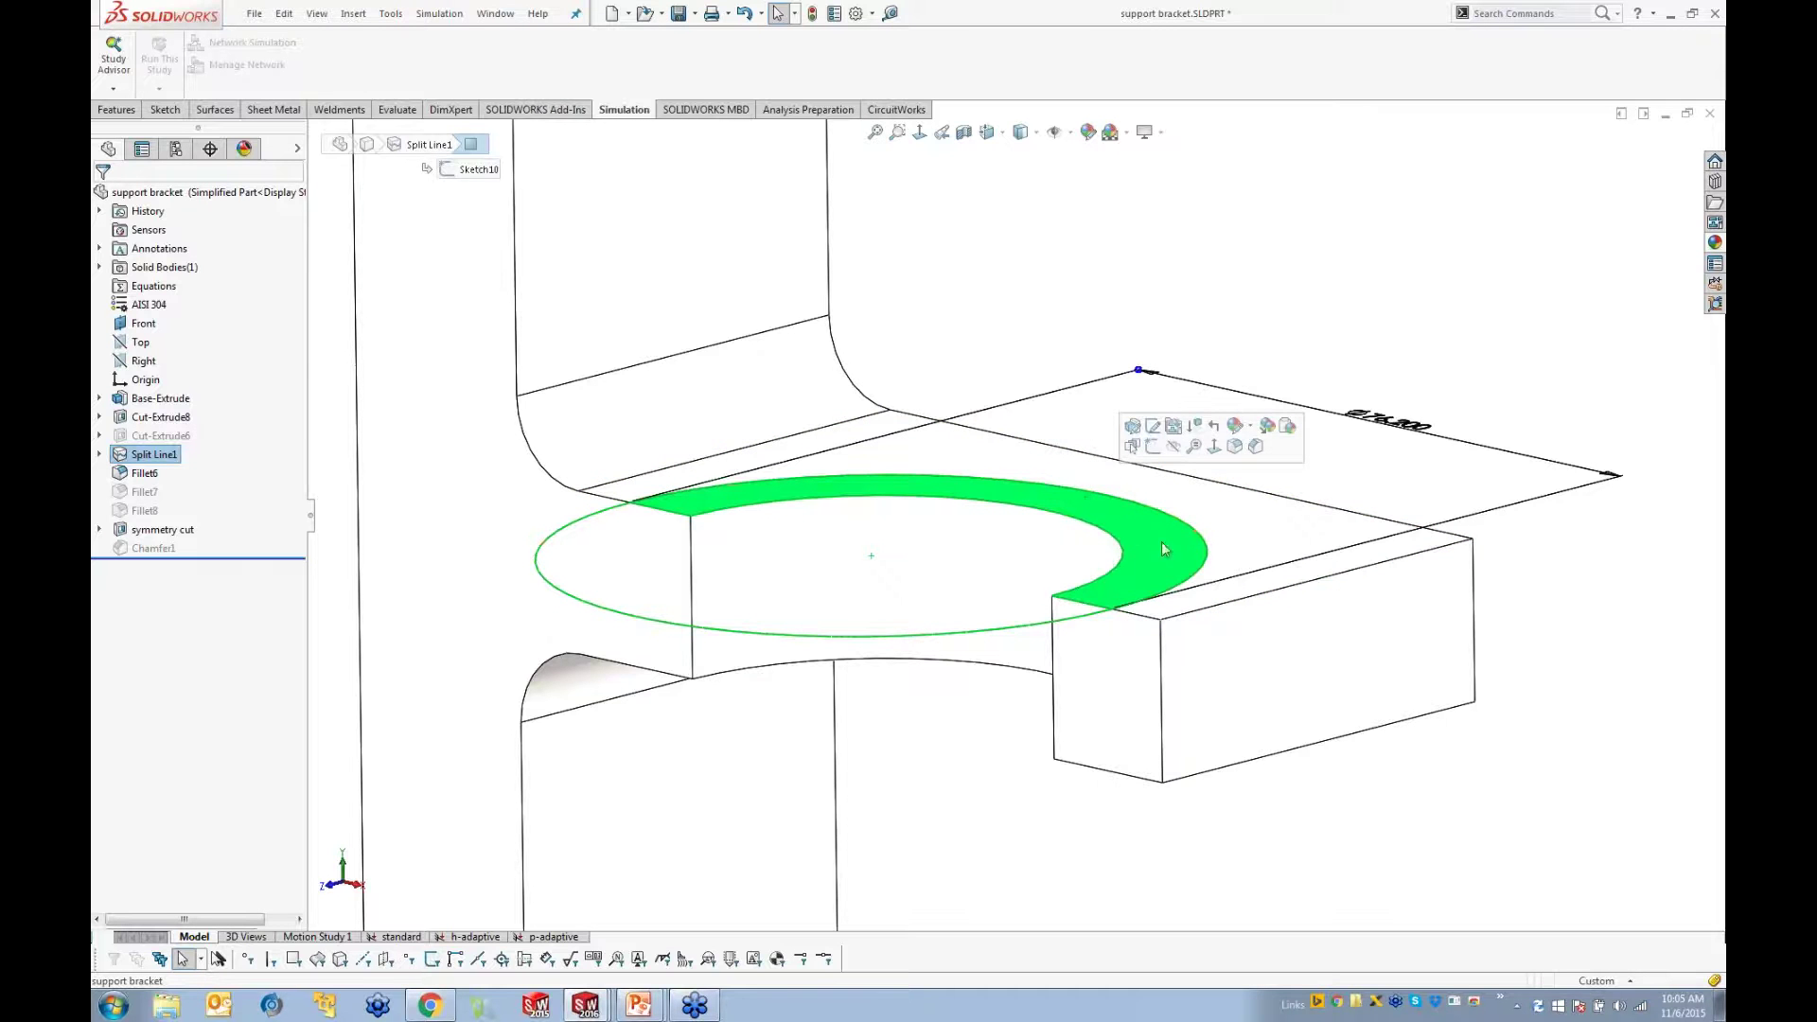
pyautogui.click(1138, 555)
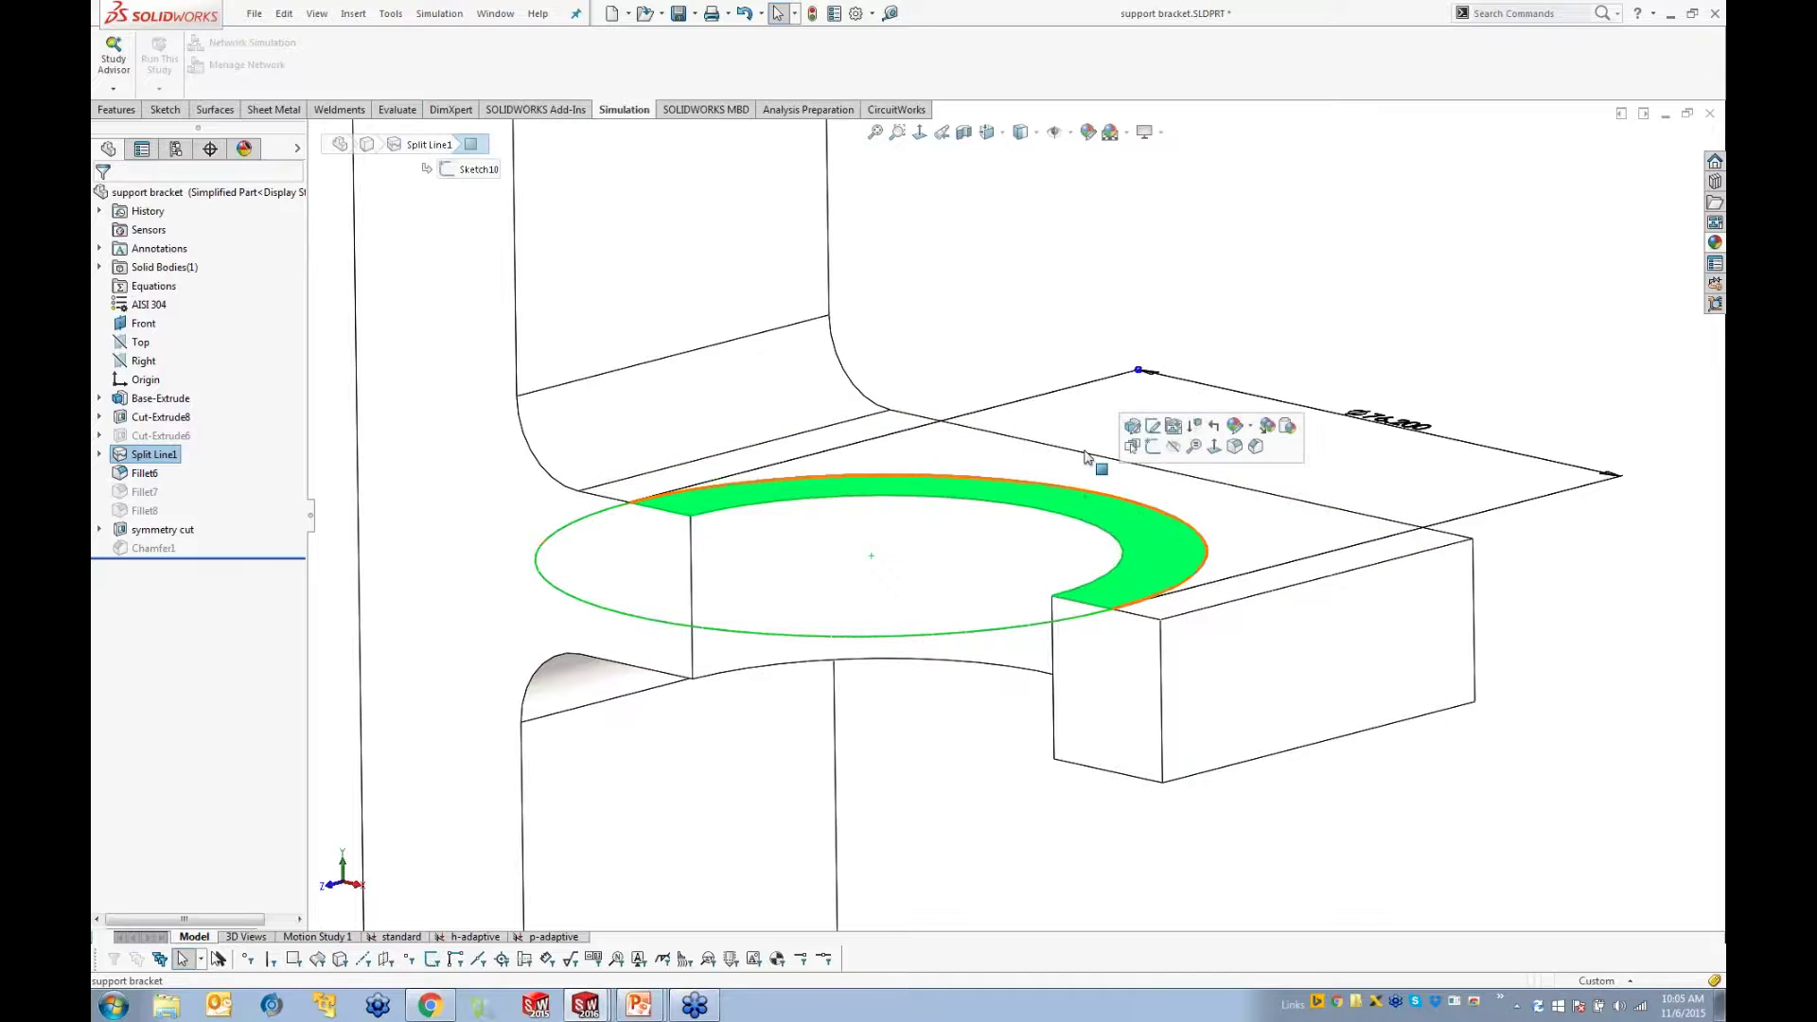
pyautogui.click(1105, 272)
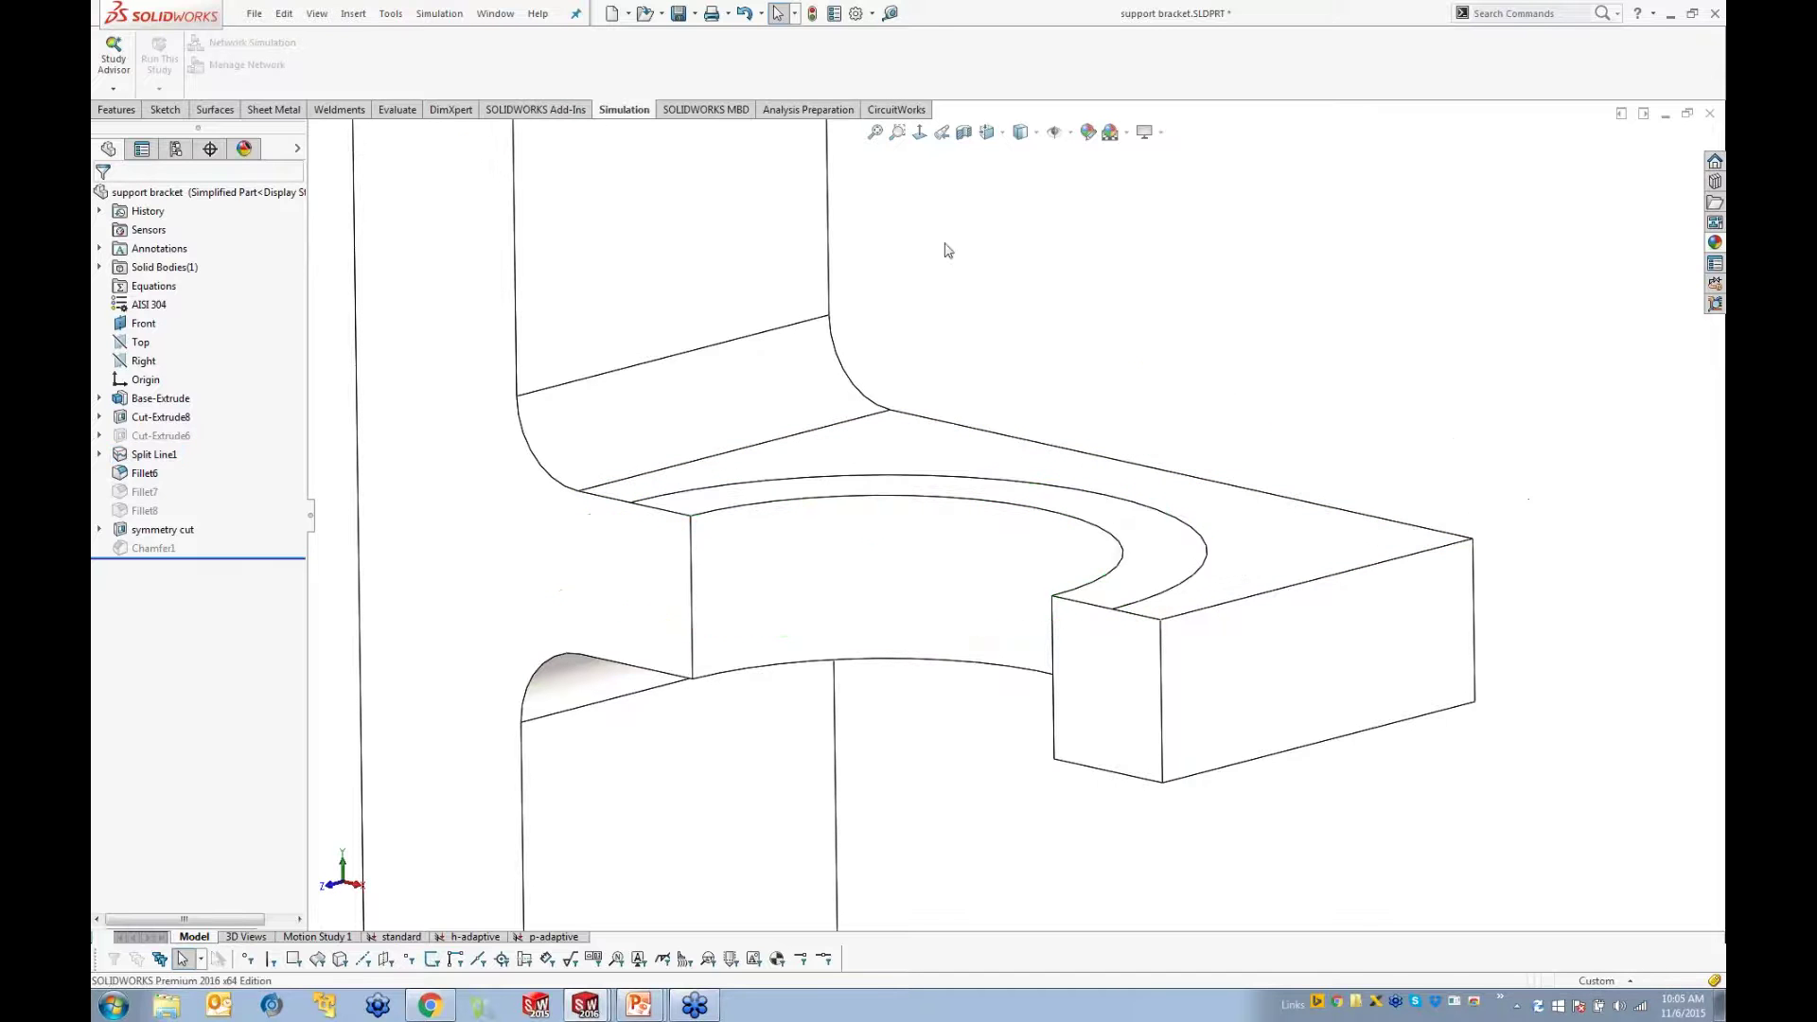
# Step: Create a new part and sketch a corner rectangle about 8.7 by 3.6 in around the origin on the Front Plane
pyautogui.click(627, 13)
pyautogui.click(641, 35)
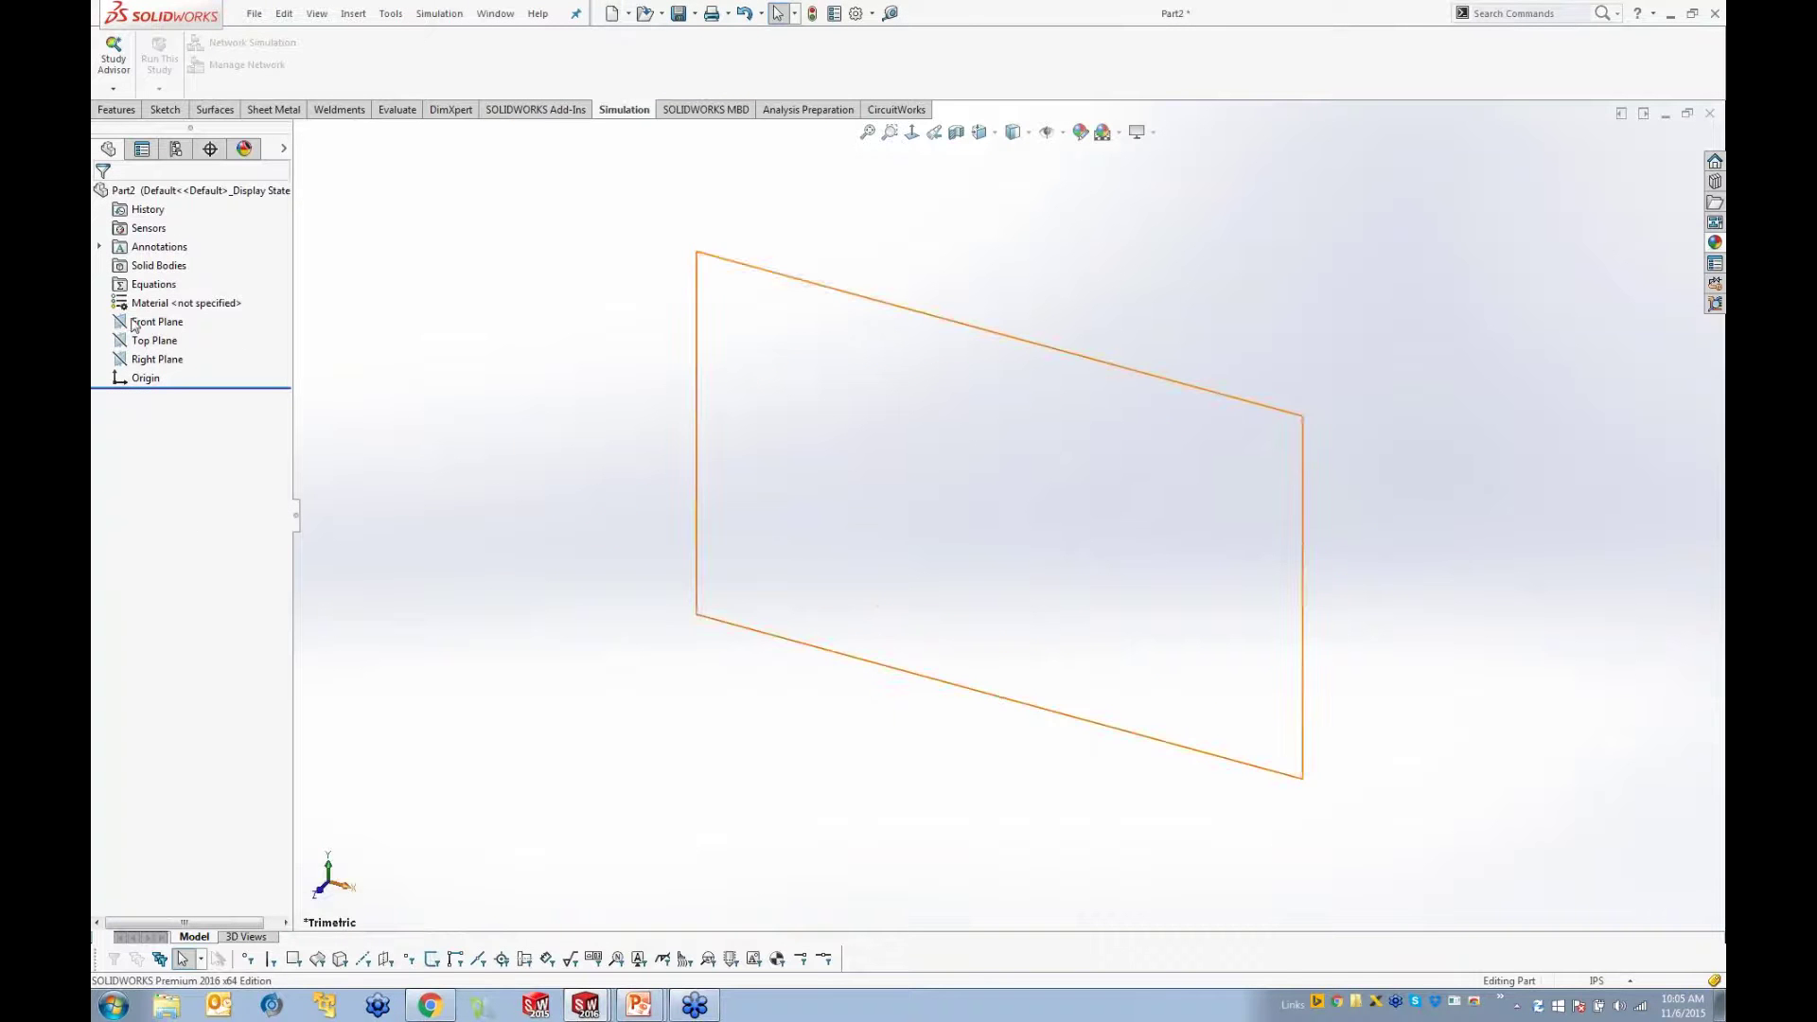
pyautogui.click(136, 326)
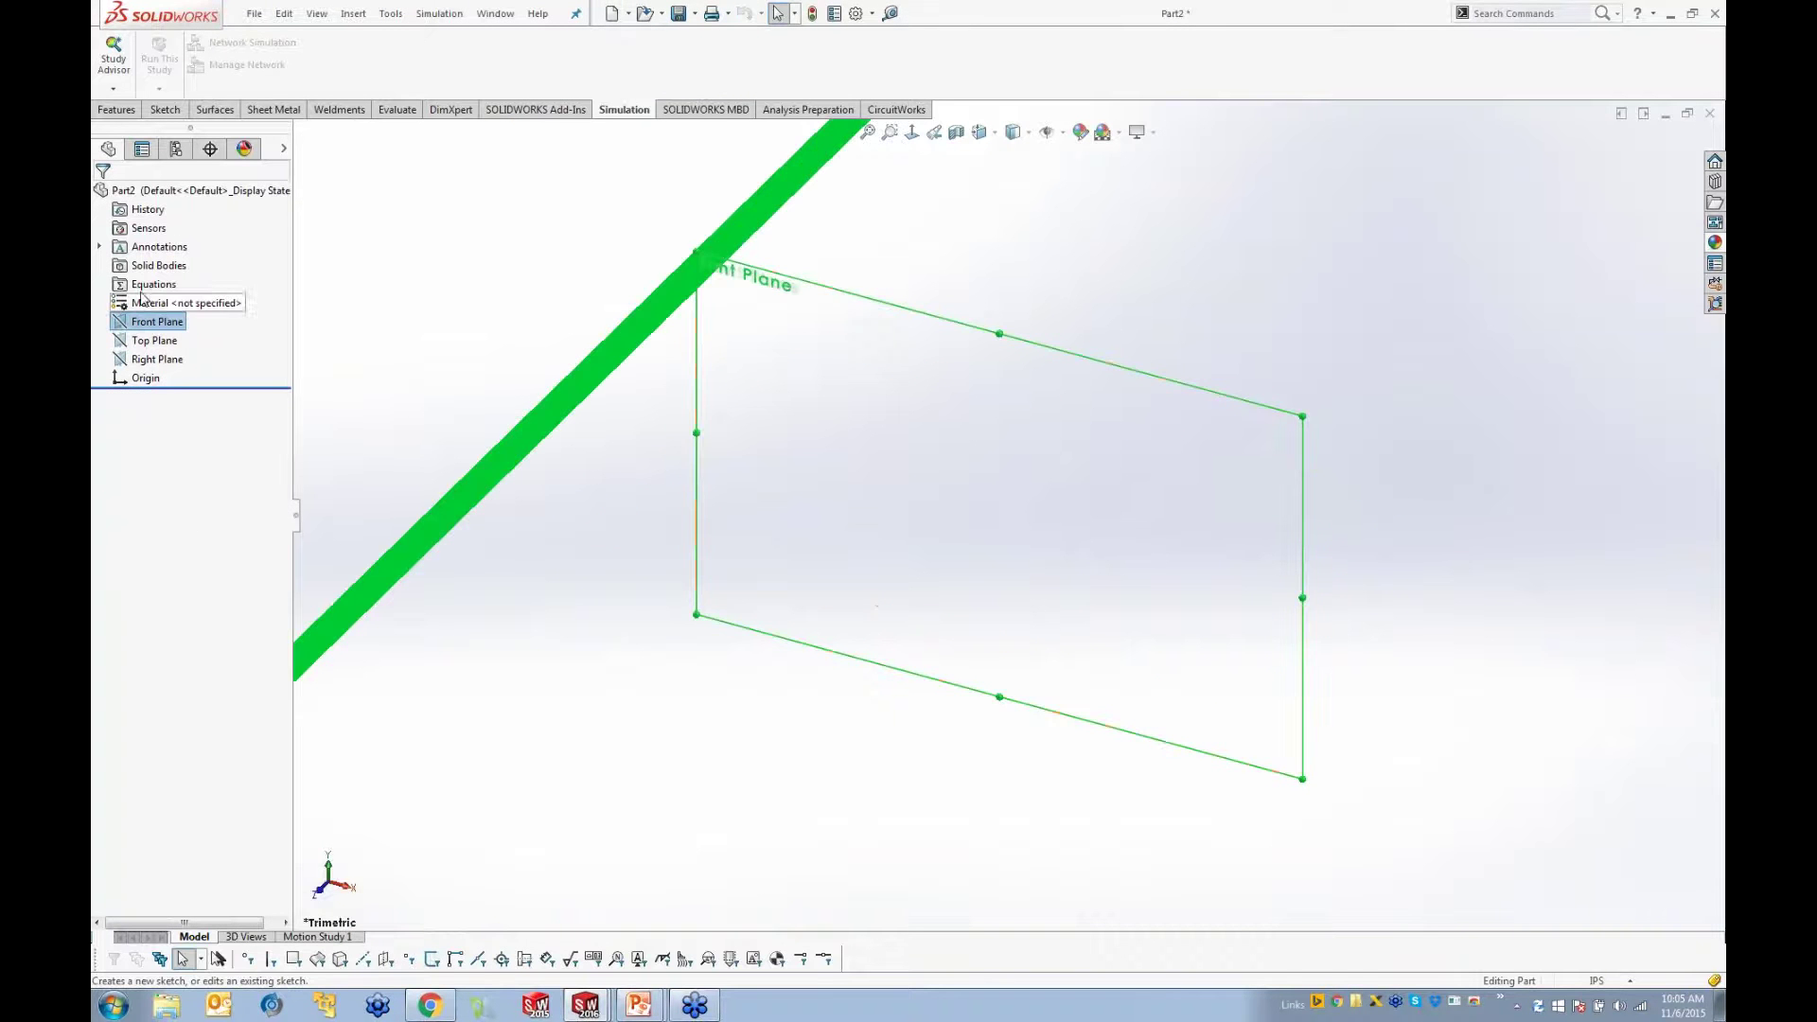
pyautogui.click(145, 285)
pyautogui.click(201, 64)
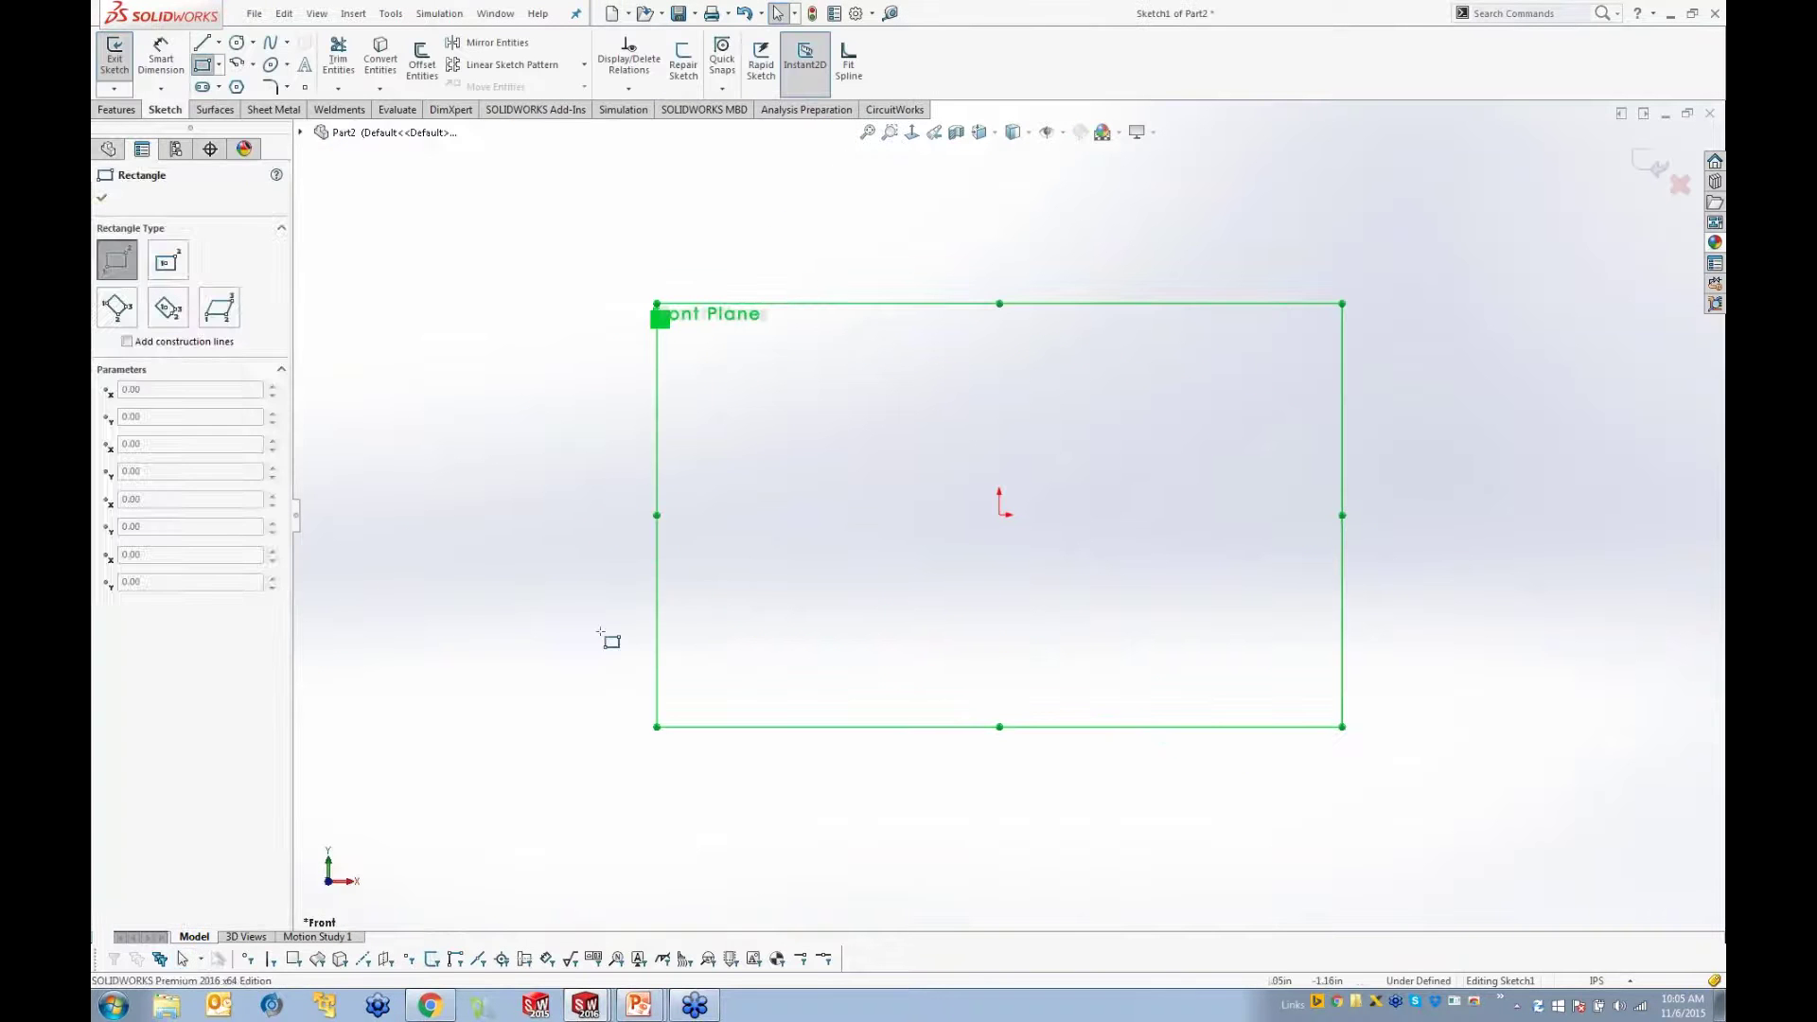
pyautogui.click(596, 633)
pyautogui.click(1447, 282)
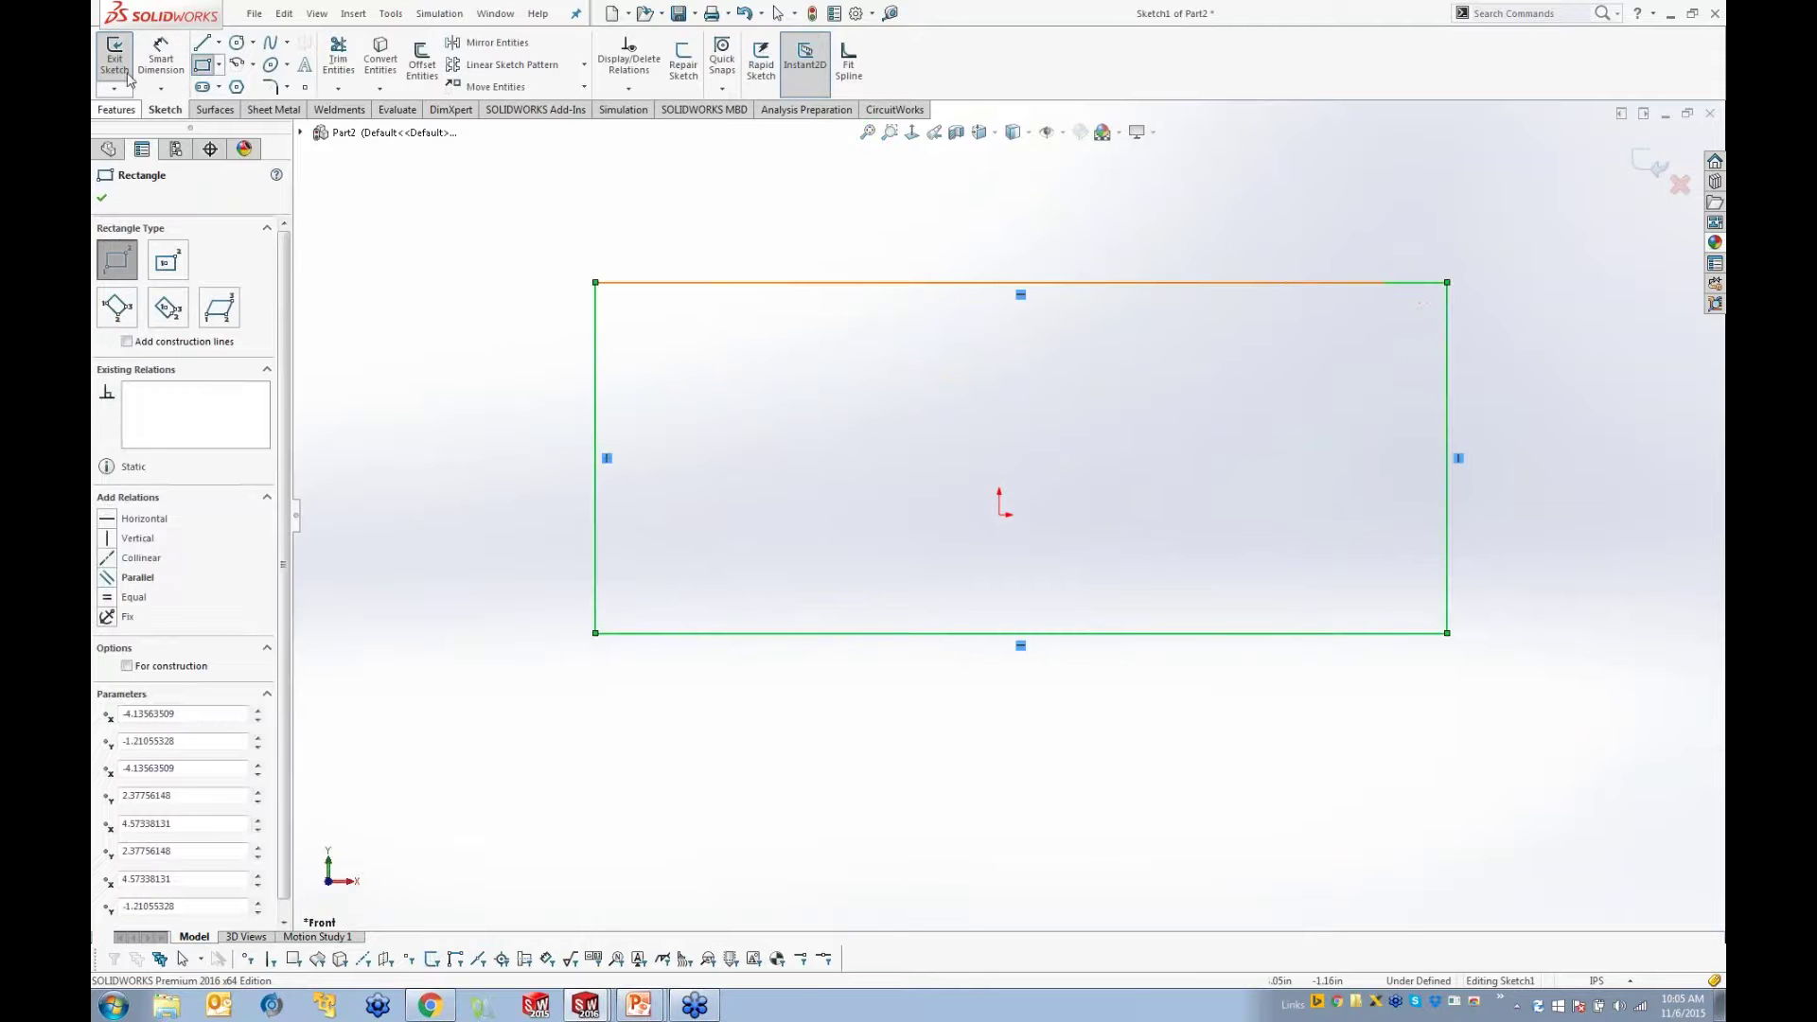
# Step: Extrude the rectangle as a blind boss 0.10 in thick
pyautogui.click(115, 111)
pyautogui.click(122, 61)
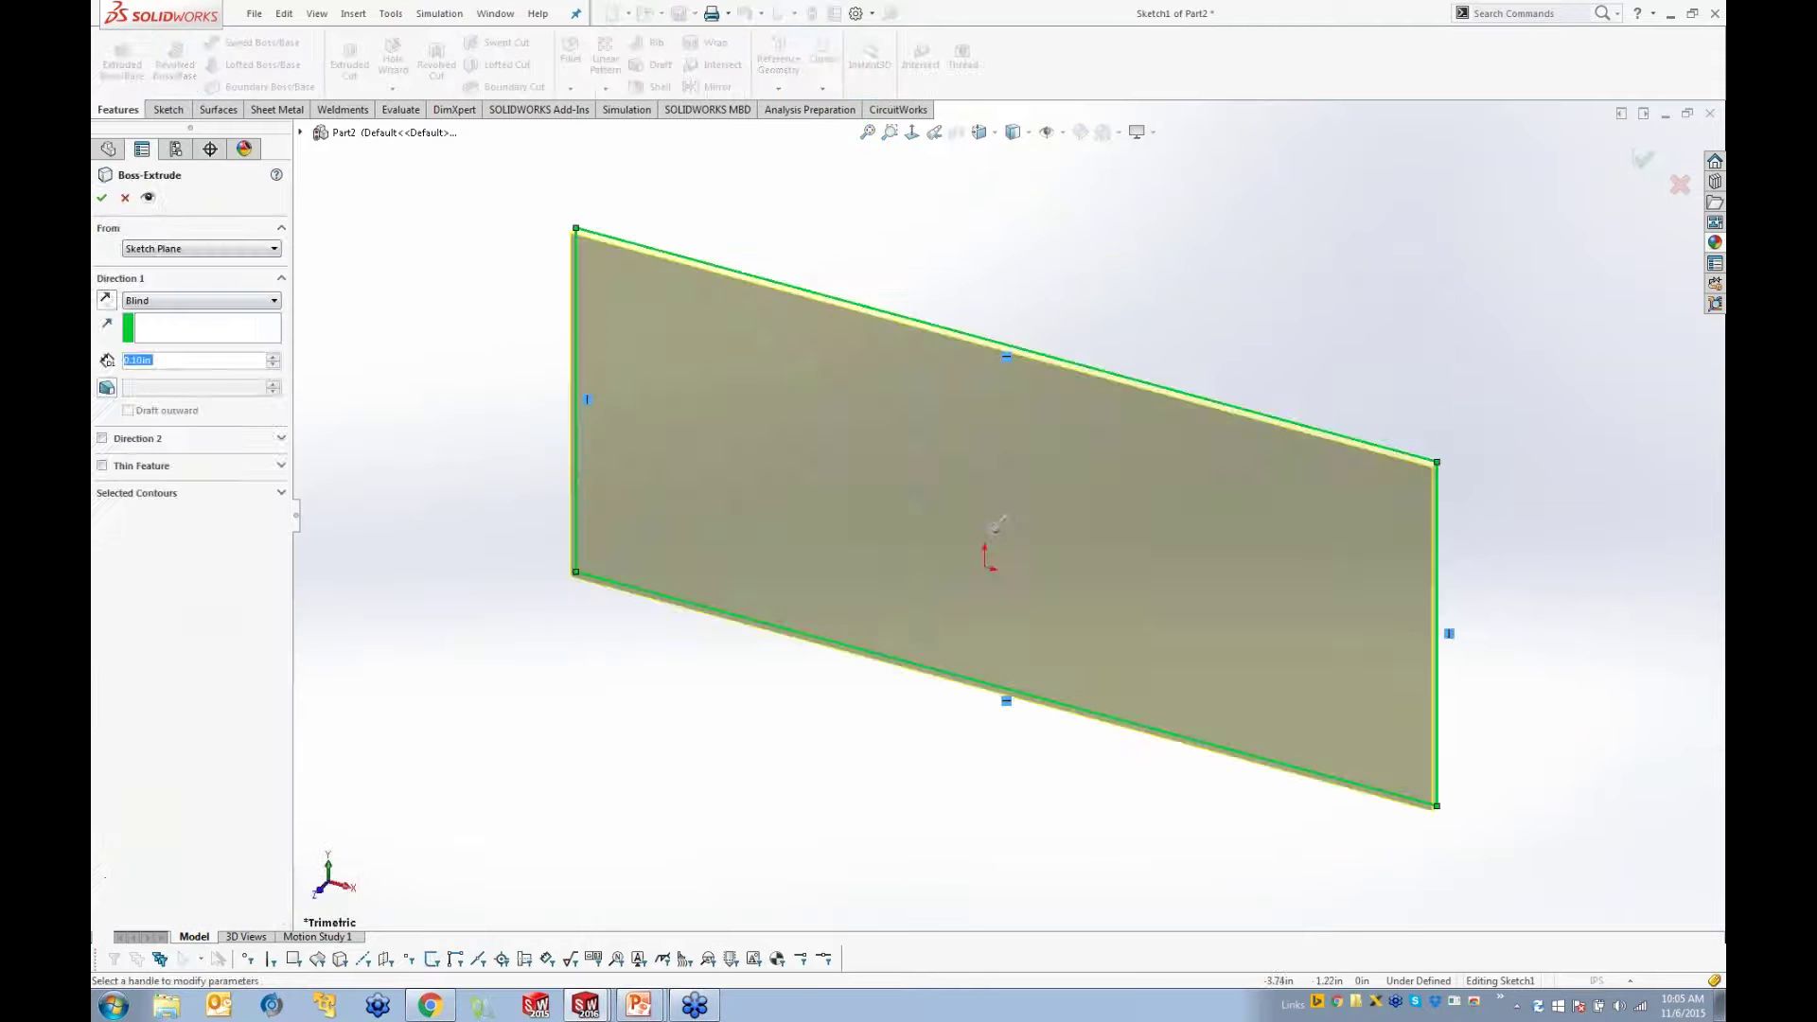
pyautogui.click(102, 196)
# Step: Sketch a circle of about 0.32 in radius on the plate's front face, above and to the right of the origin
pyautogui.click(1006, 517)
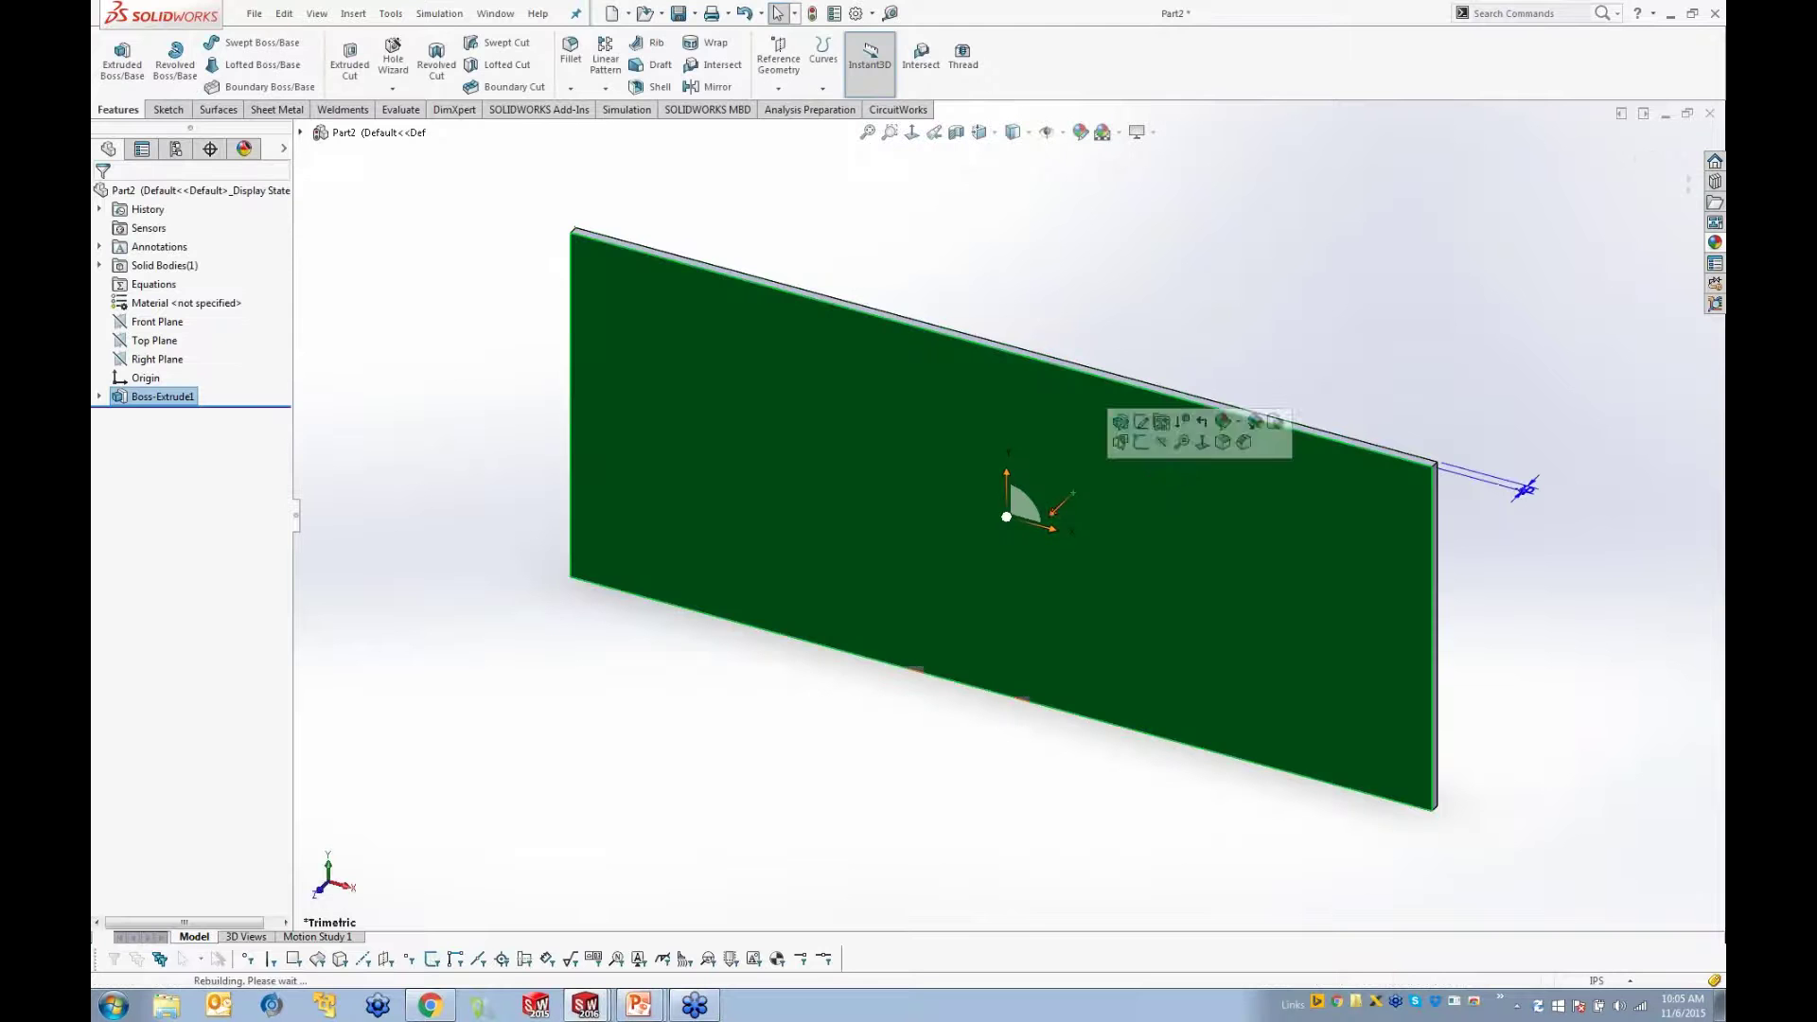
pyautogui.click(1143, 443)
pyautogui.click(235, 45)
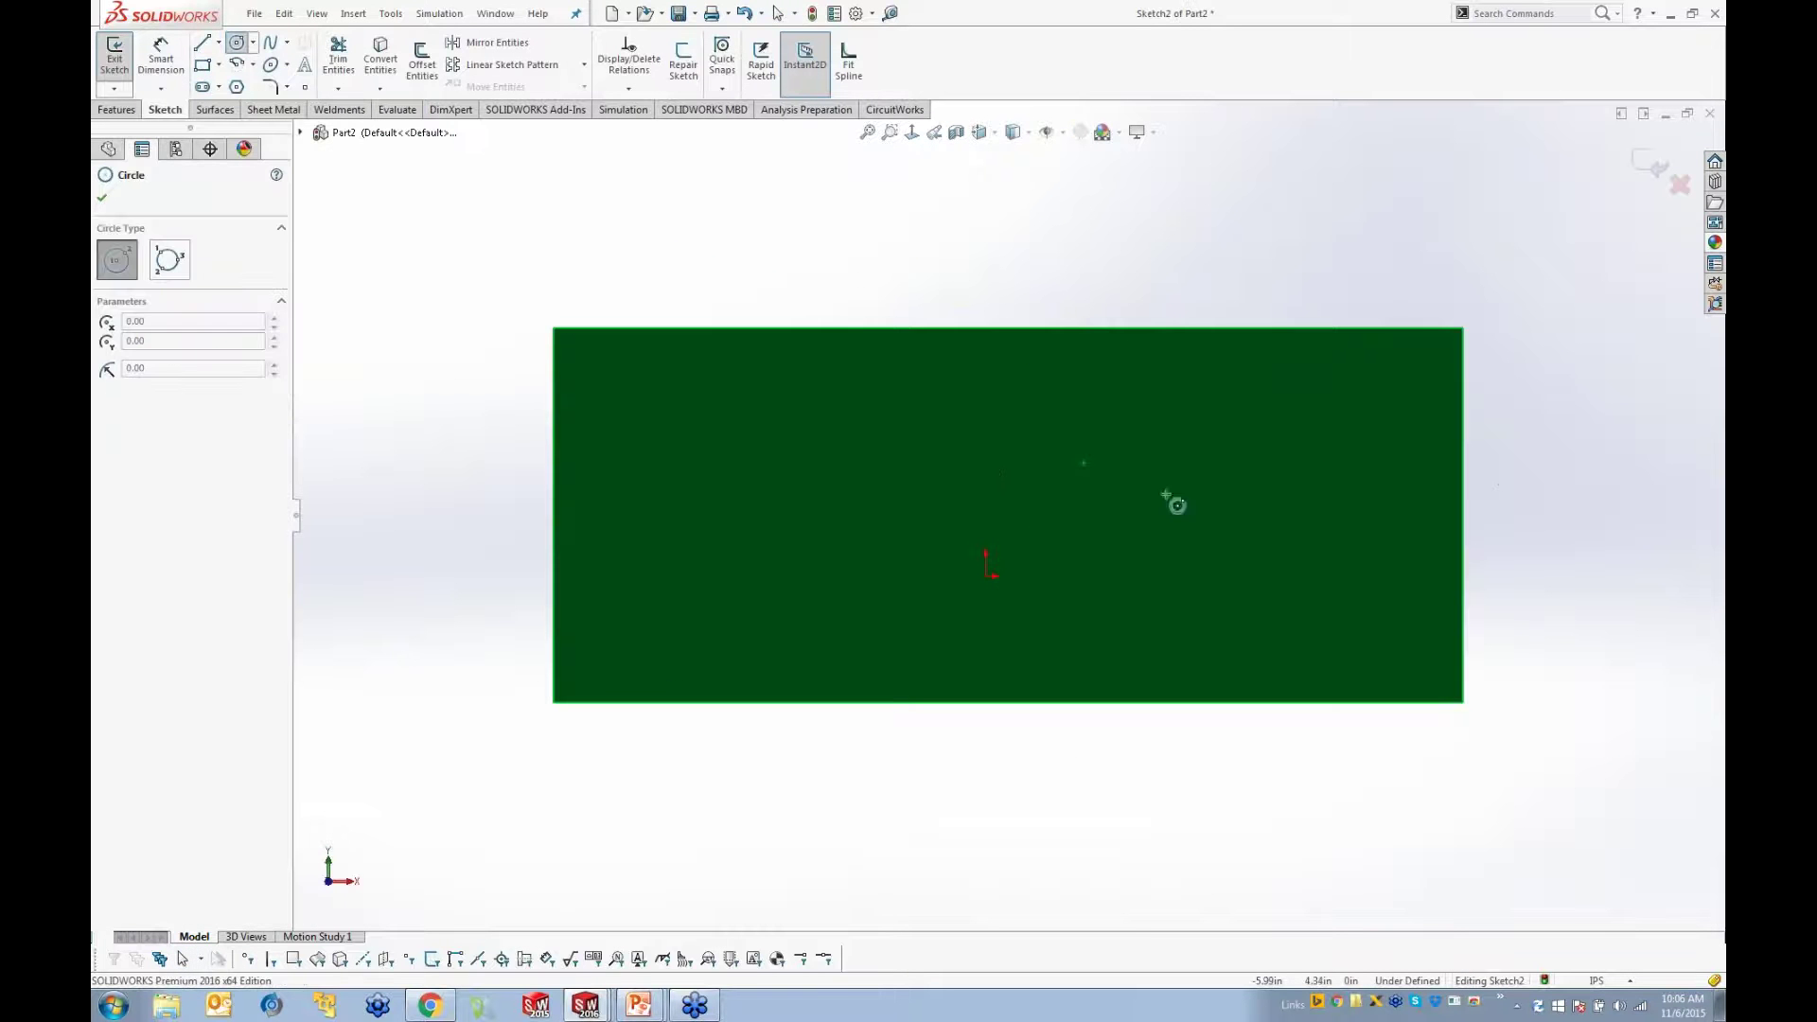
pyautogui.click(1185, 500)
pyautogui.click(1163, 524)
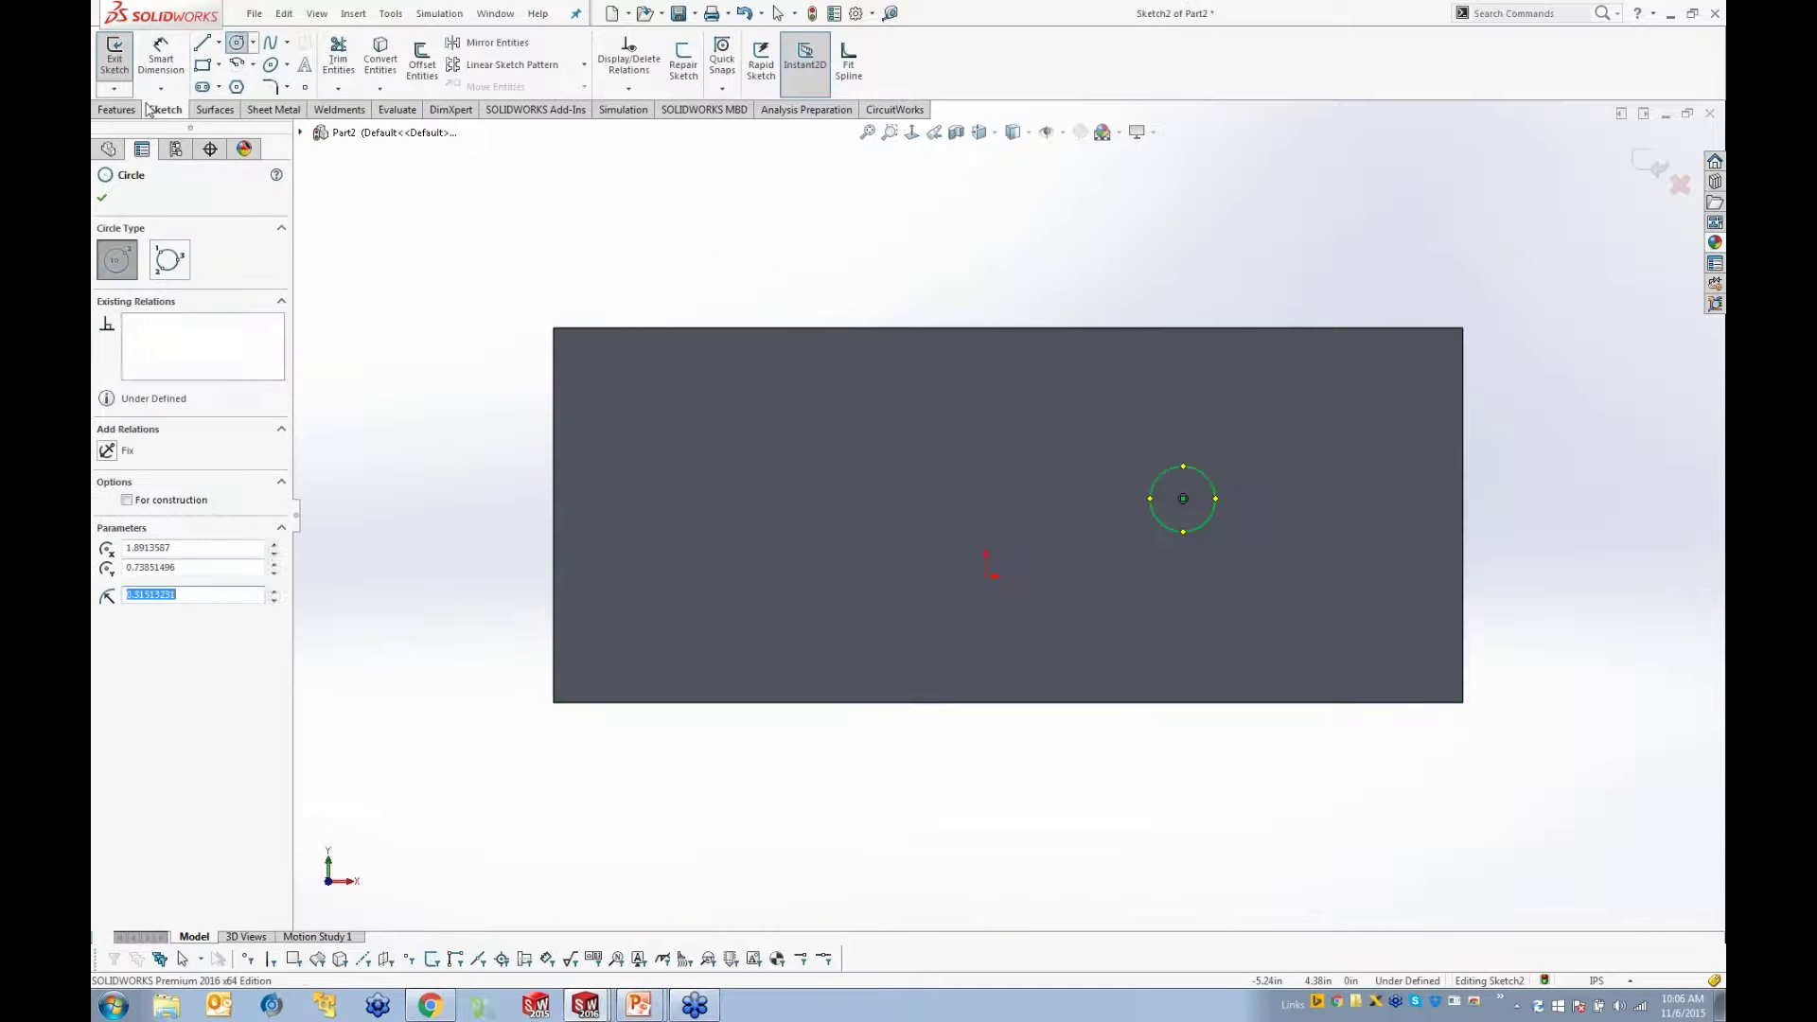
# Step: Cut the circle through the whole plate with an Extruded Cut set to Through All
pyautogui.click(117, 110)
pyautogui.click(349, 59)
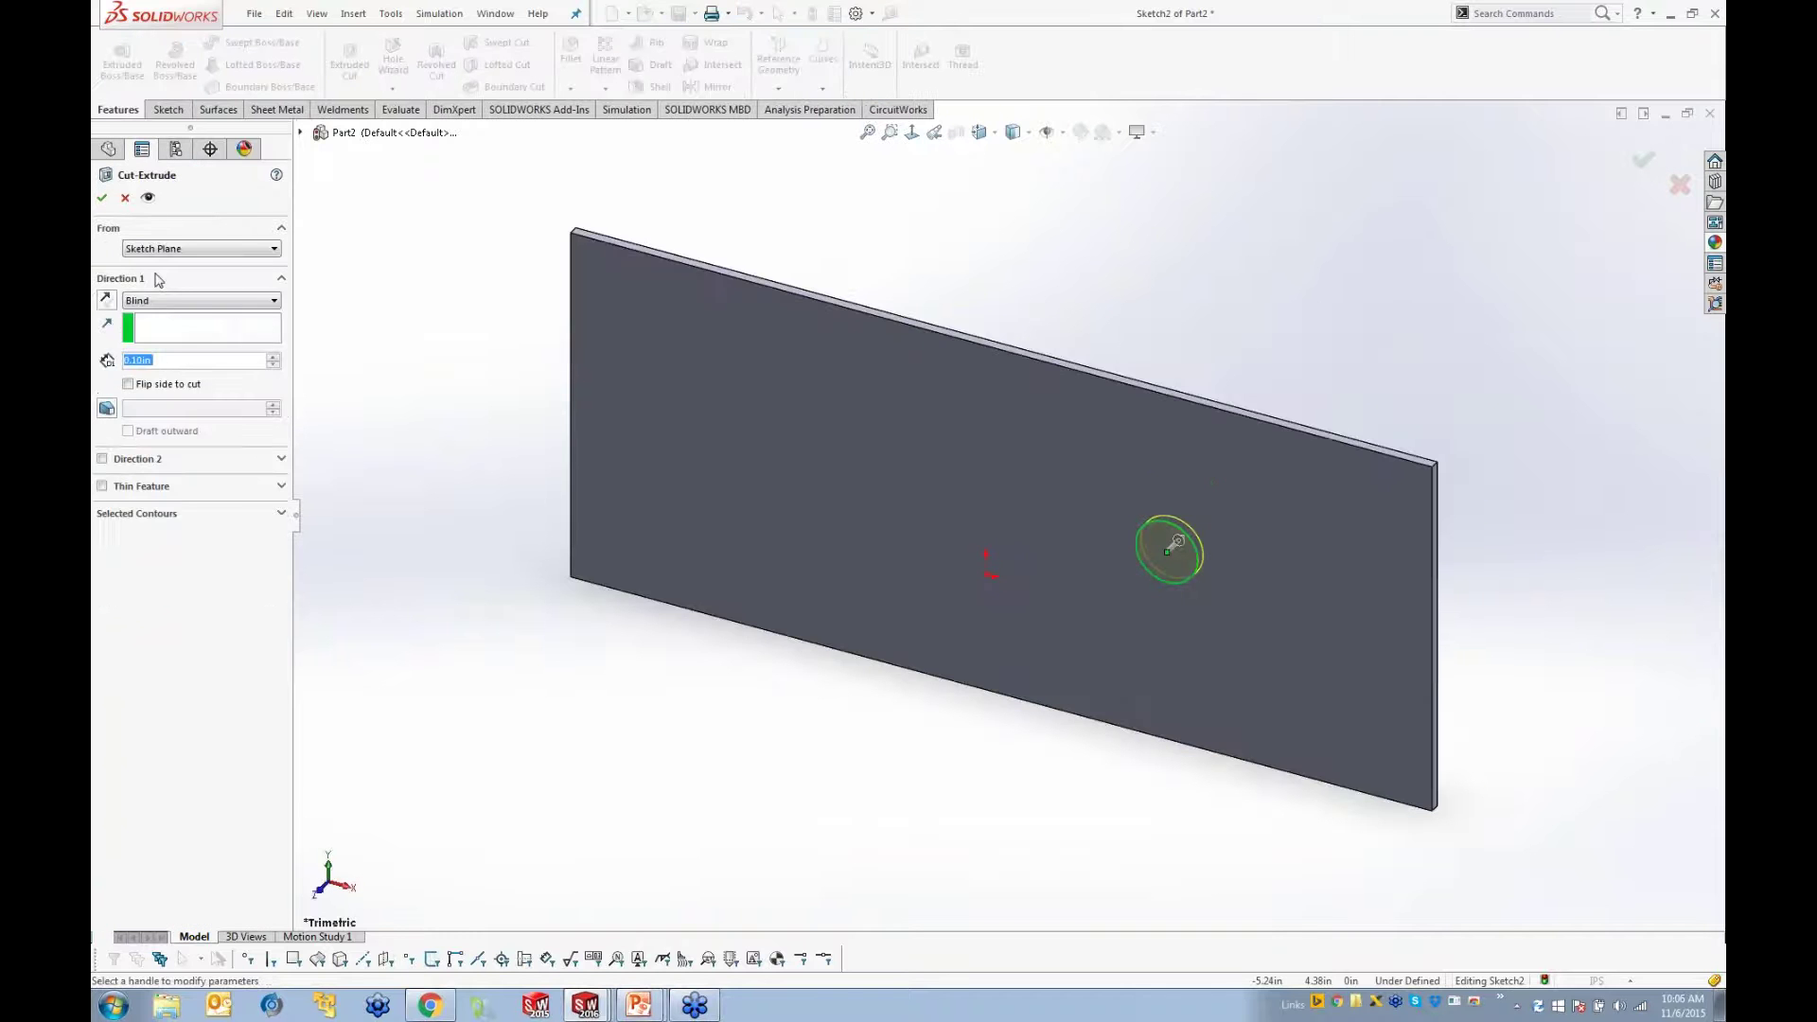
pyautogui.click(171, 301)
pyautogui.click(162, 327)
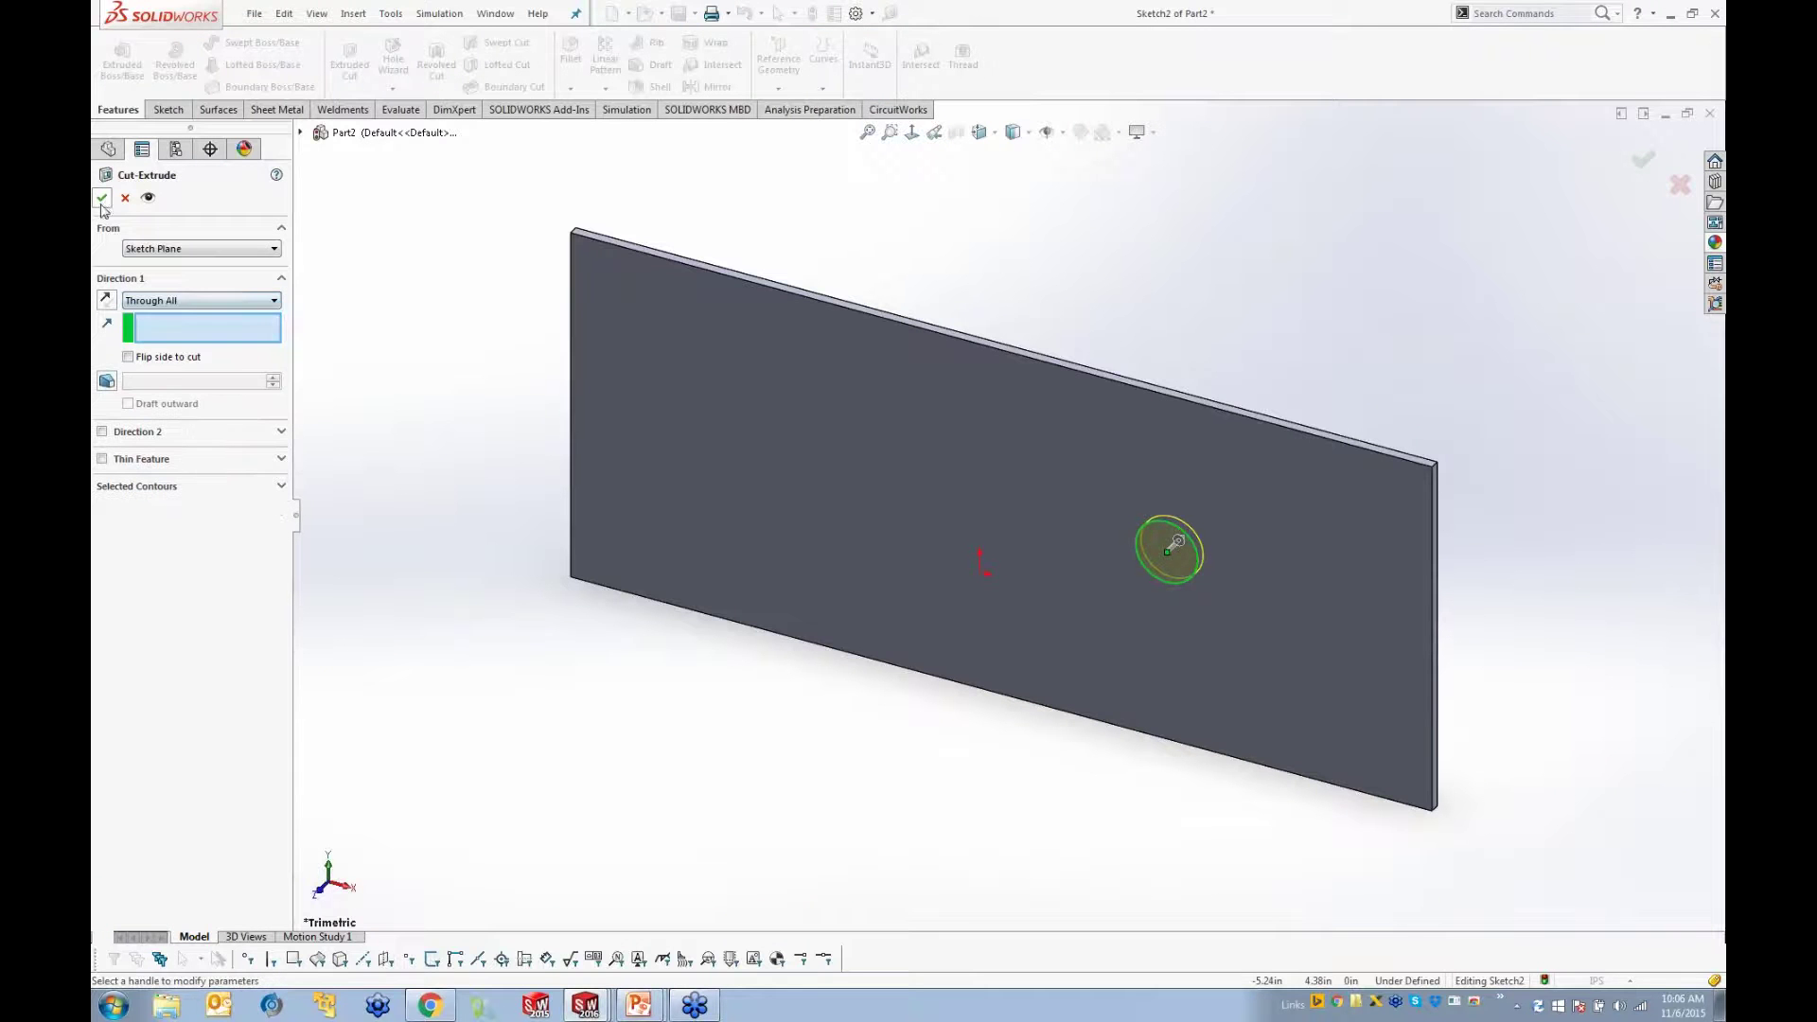
pyautogui.click(102, 198)
# Step: Sketch a circle of about 0.57 in radius on the plate's front face, concentric with the hole
pyautogui.scroll(-5, 1141, 466)
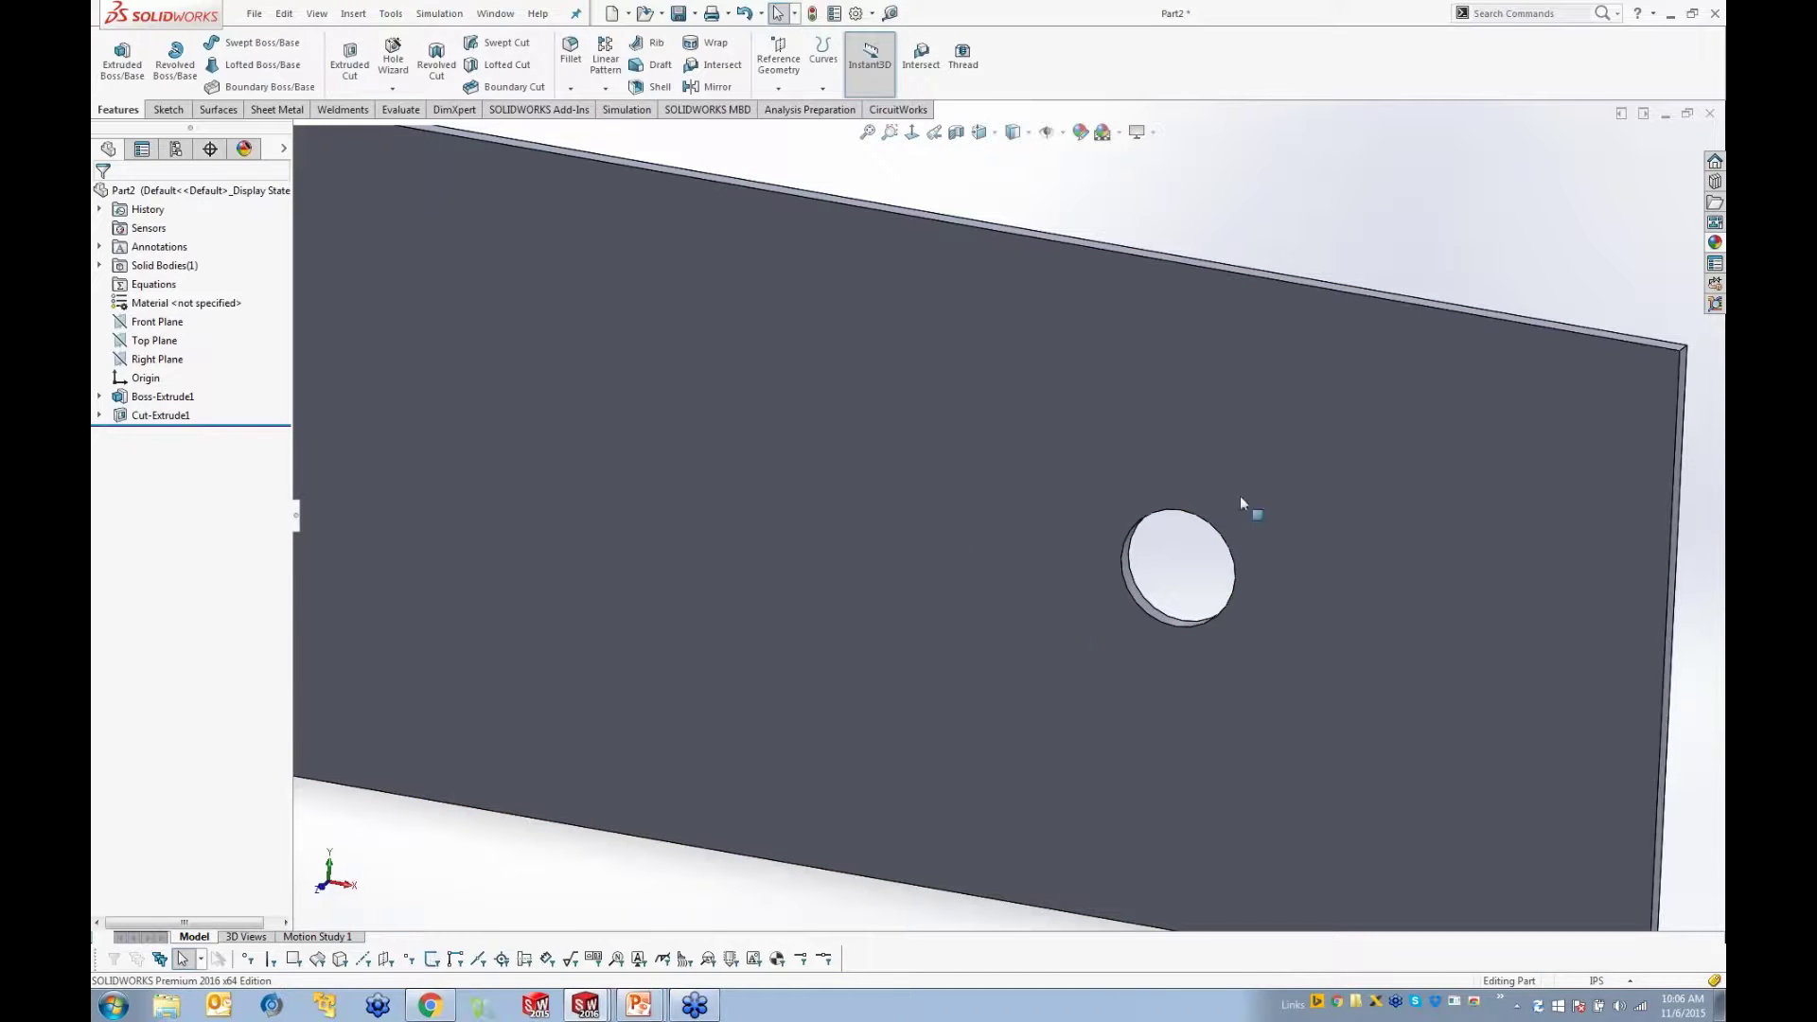
pyautogui.click(1257, 513)
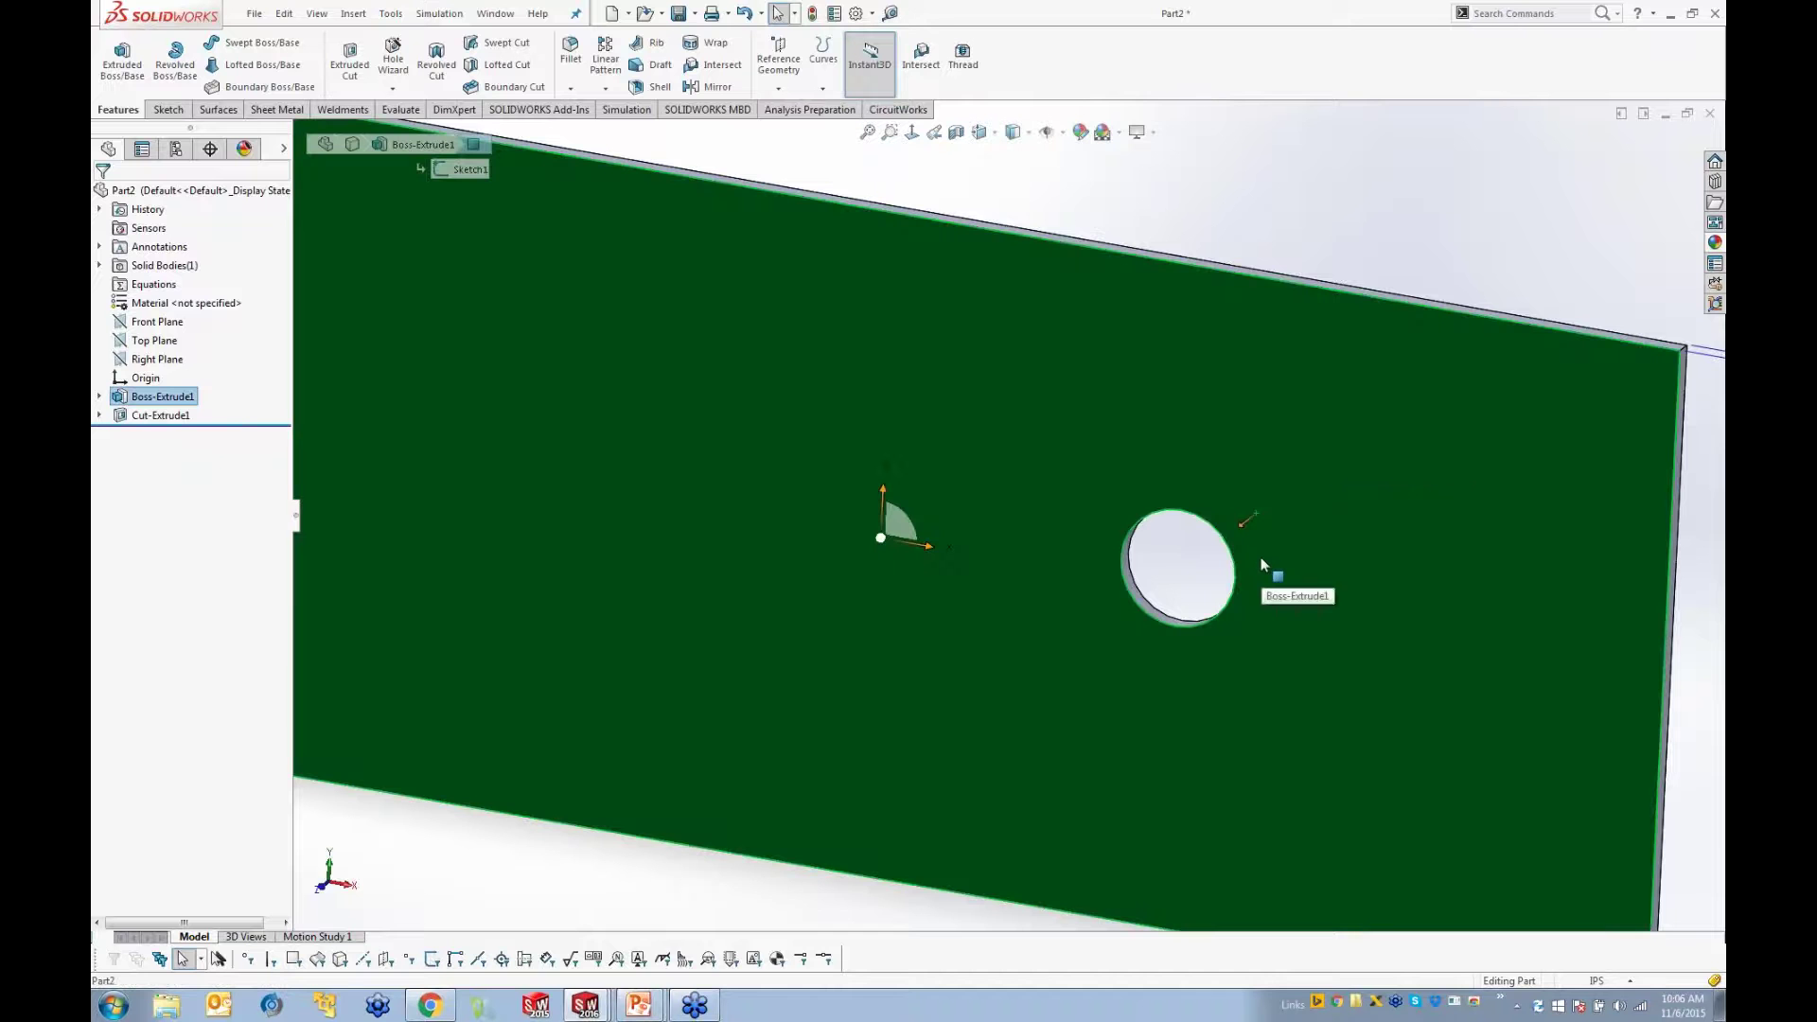
pyautogui.click(1329, 509)
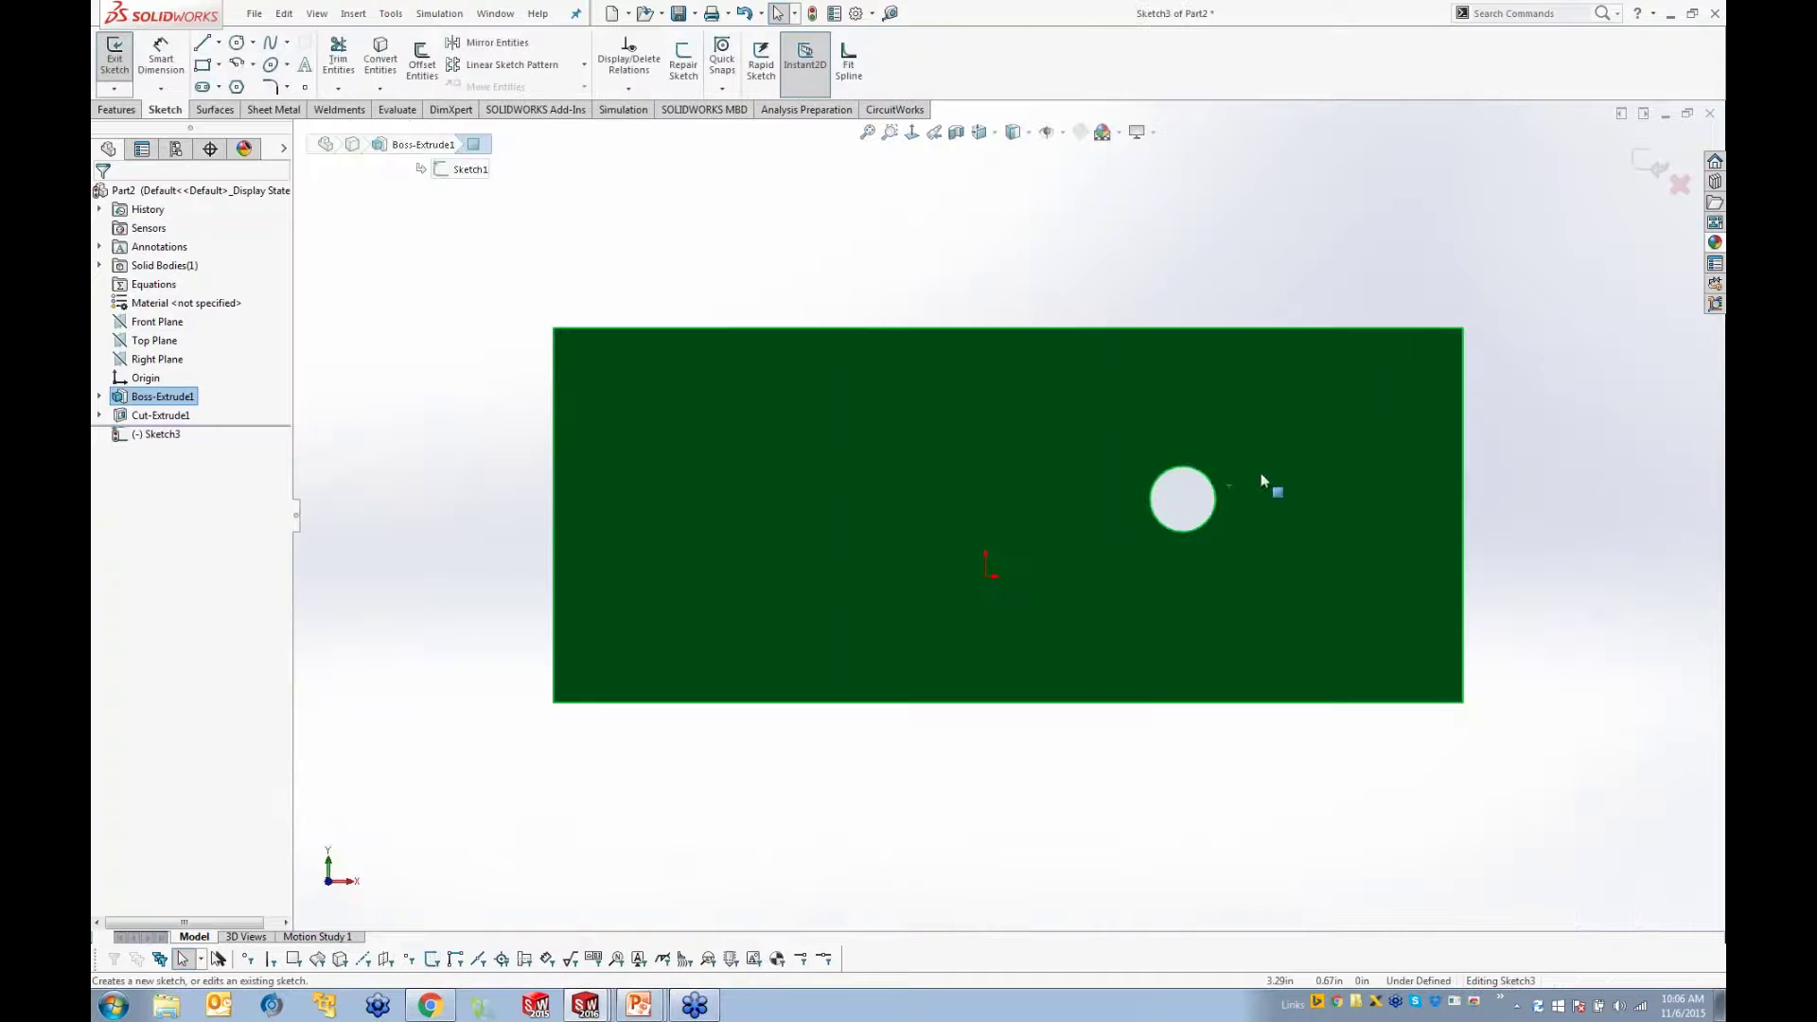
pyautogui.click(236, 42)
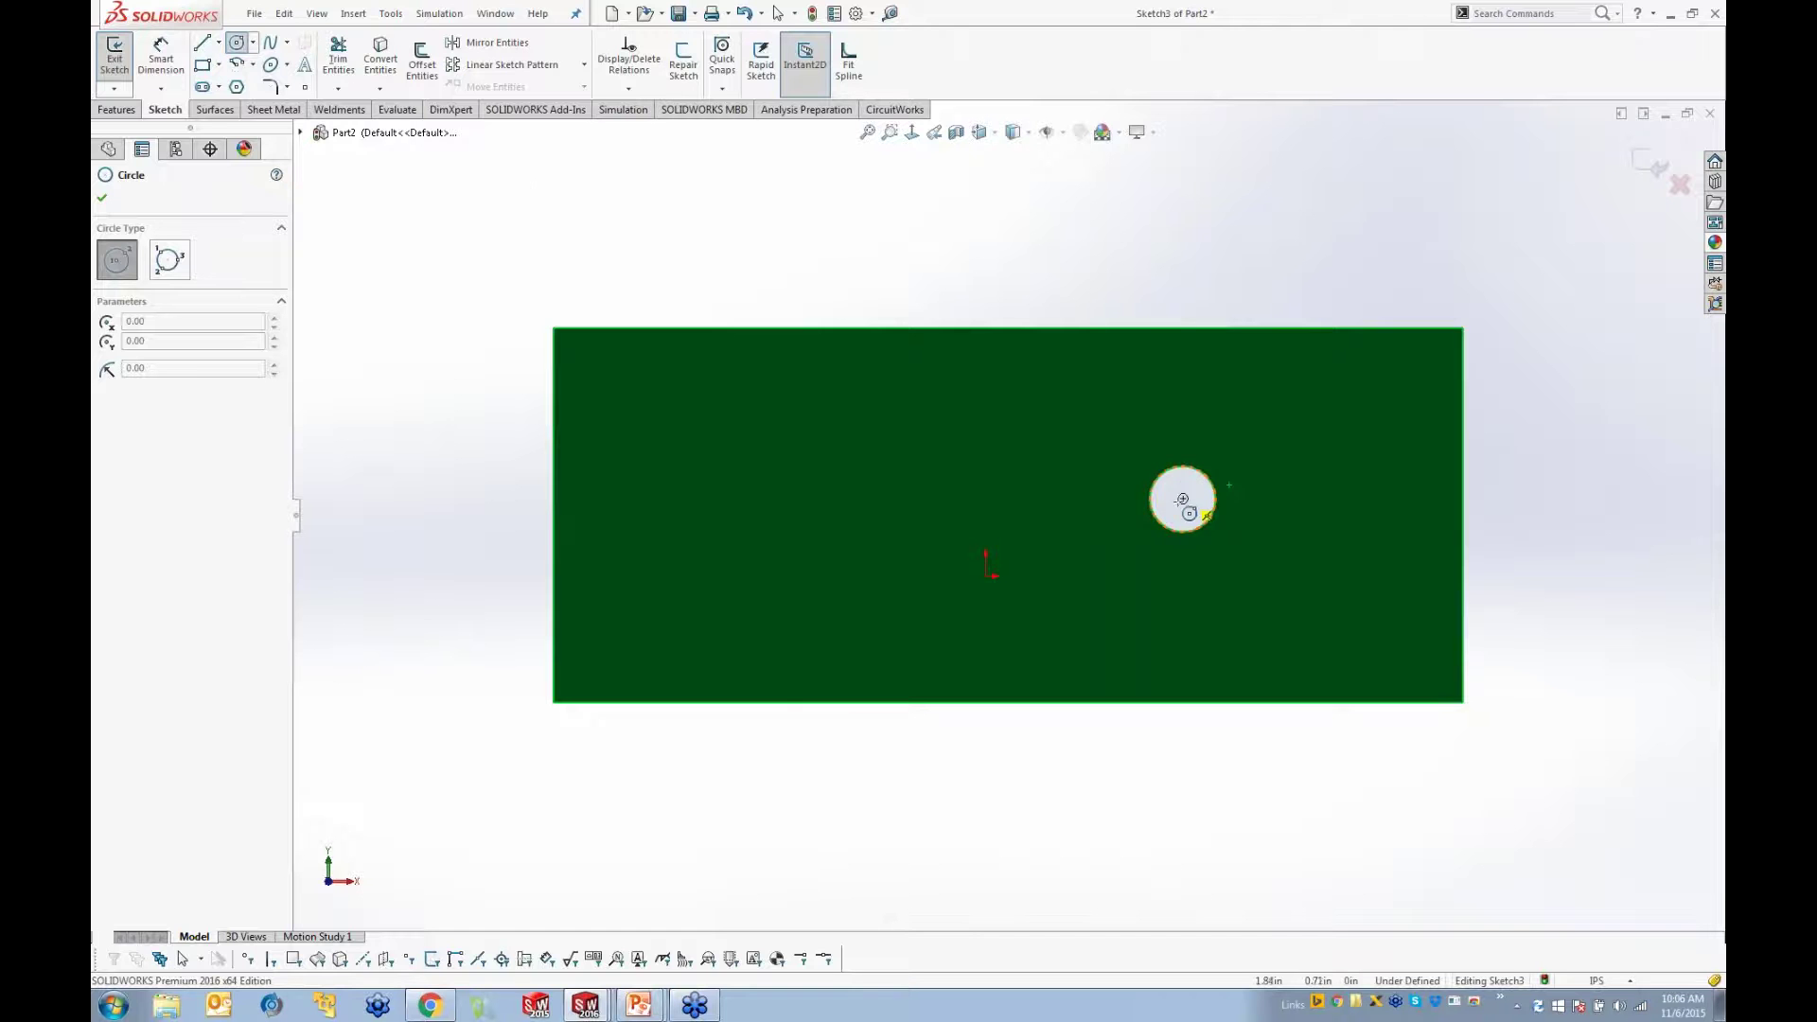
pyautogui.click(1183, 499)
pyautogui.click(1161, 444)
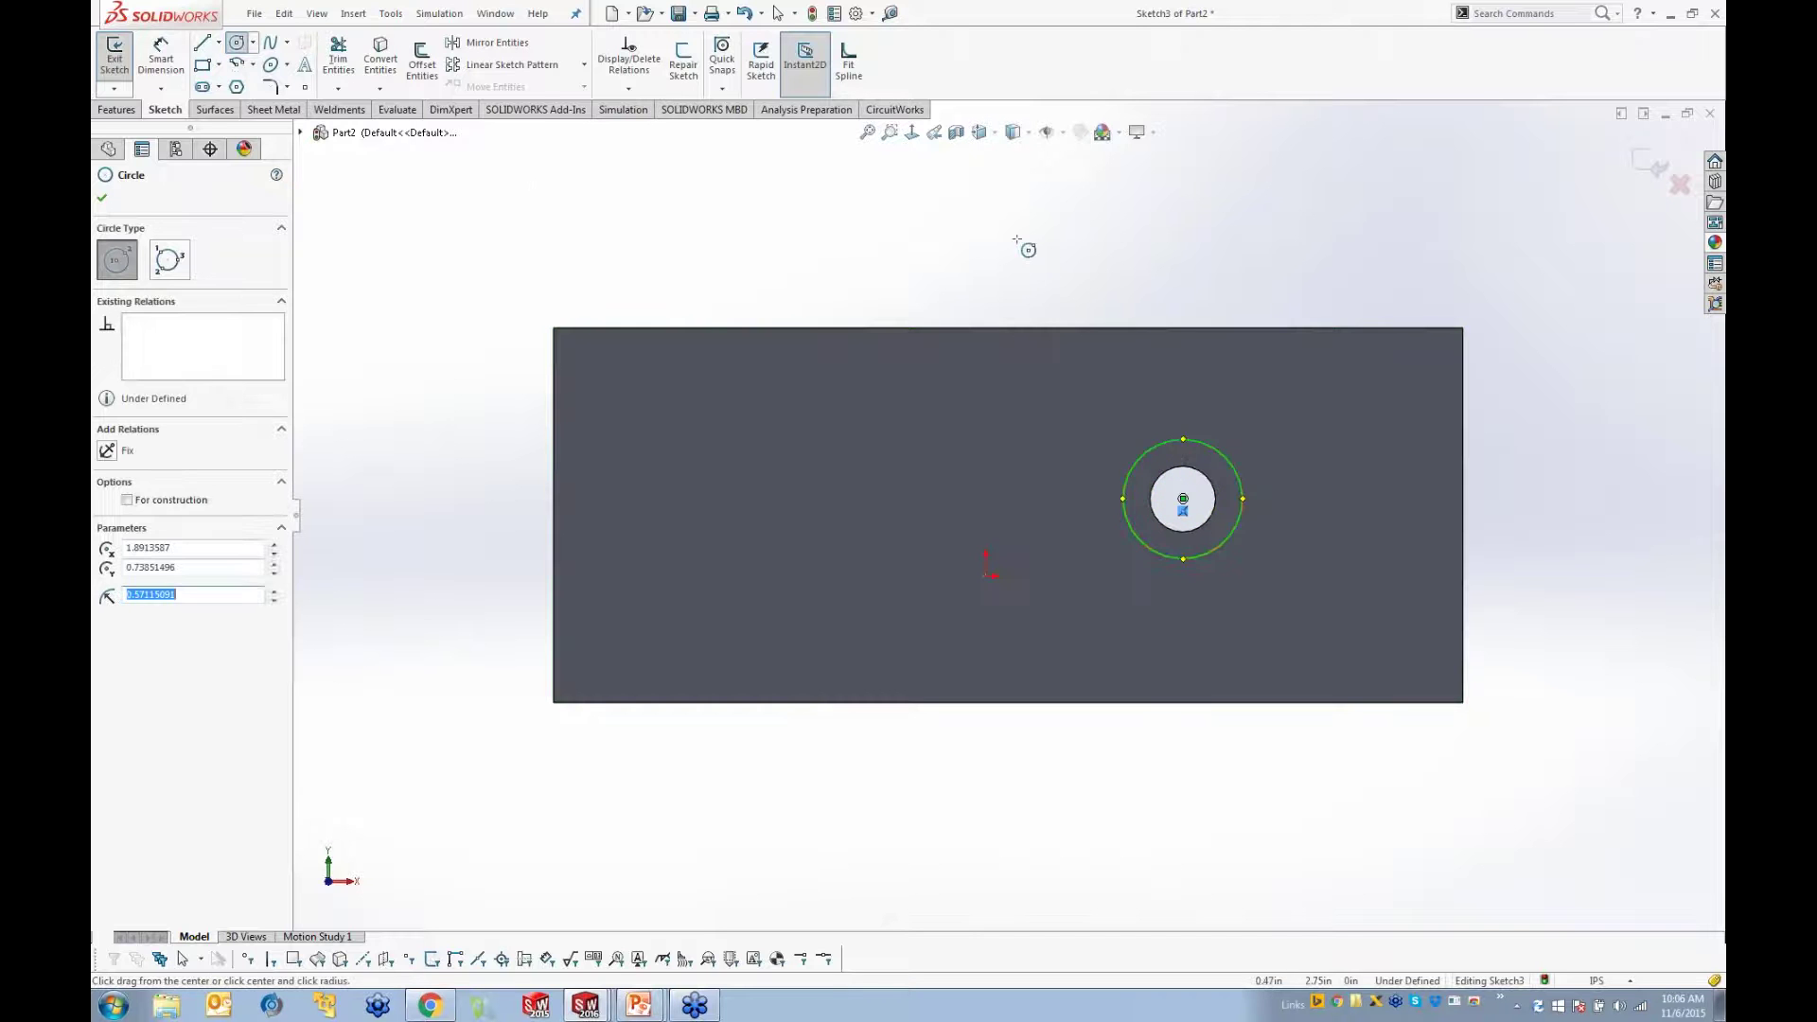
pyautogui.rightClick(1018, 238)
pyautogui.click(1052, 261)
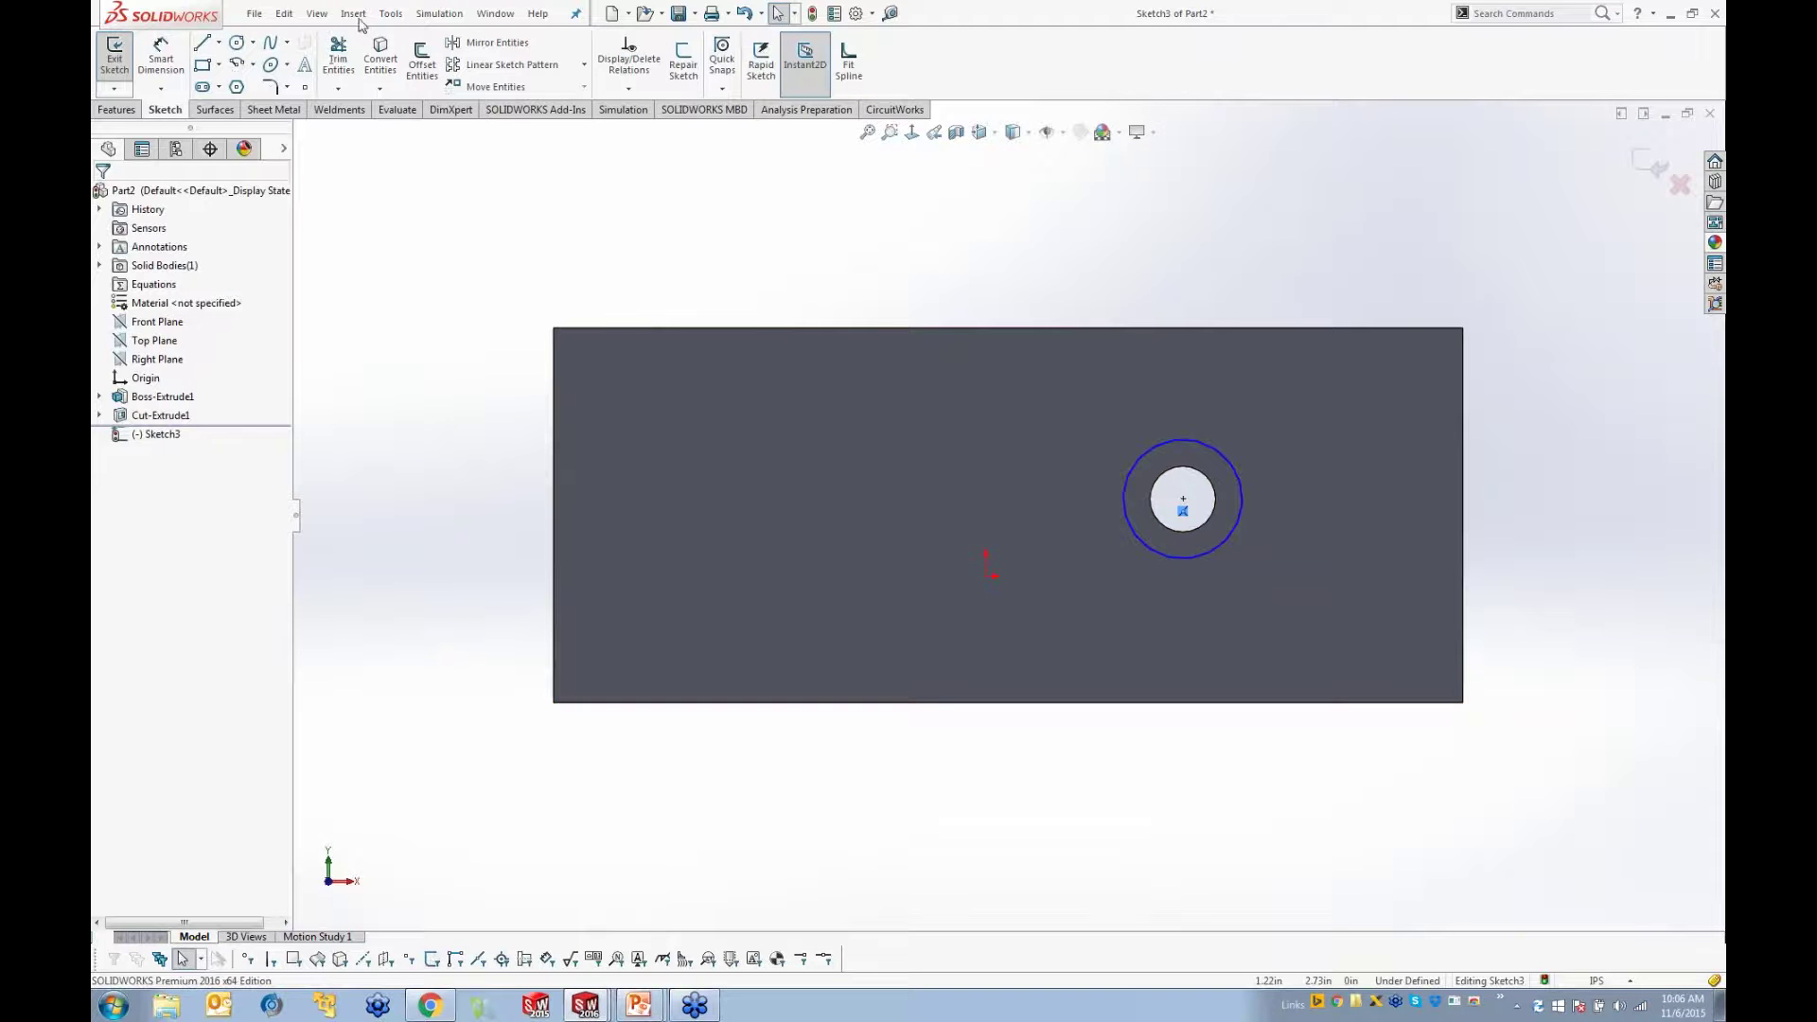
# Step: Create a projection split line from the current circle sketch on the plate's front face
pyautogui.click(353, 13)
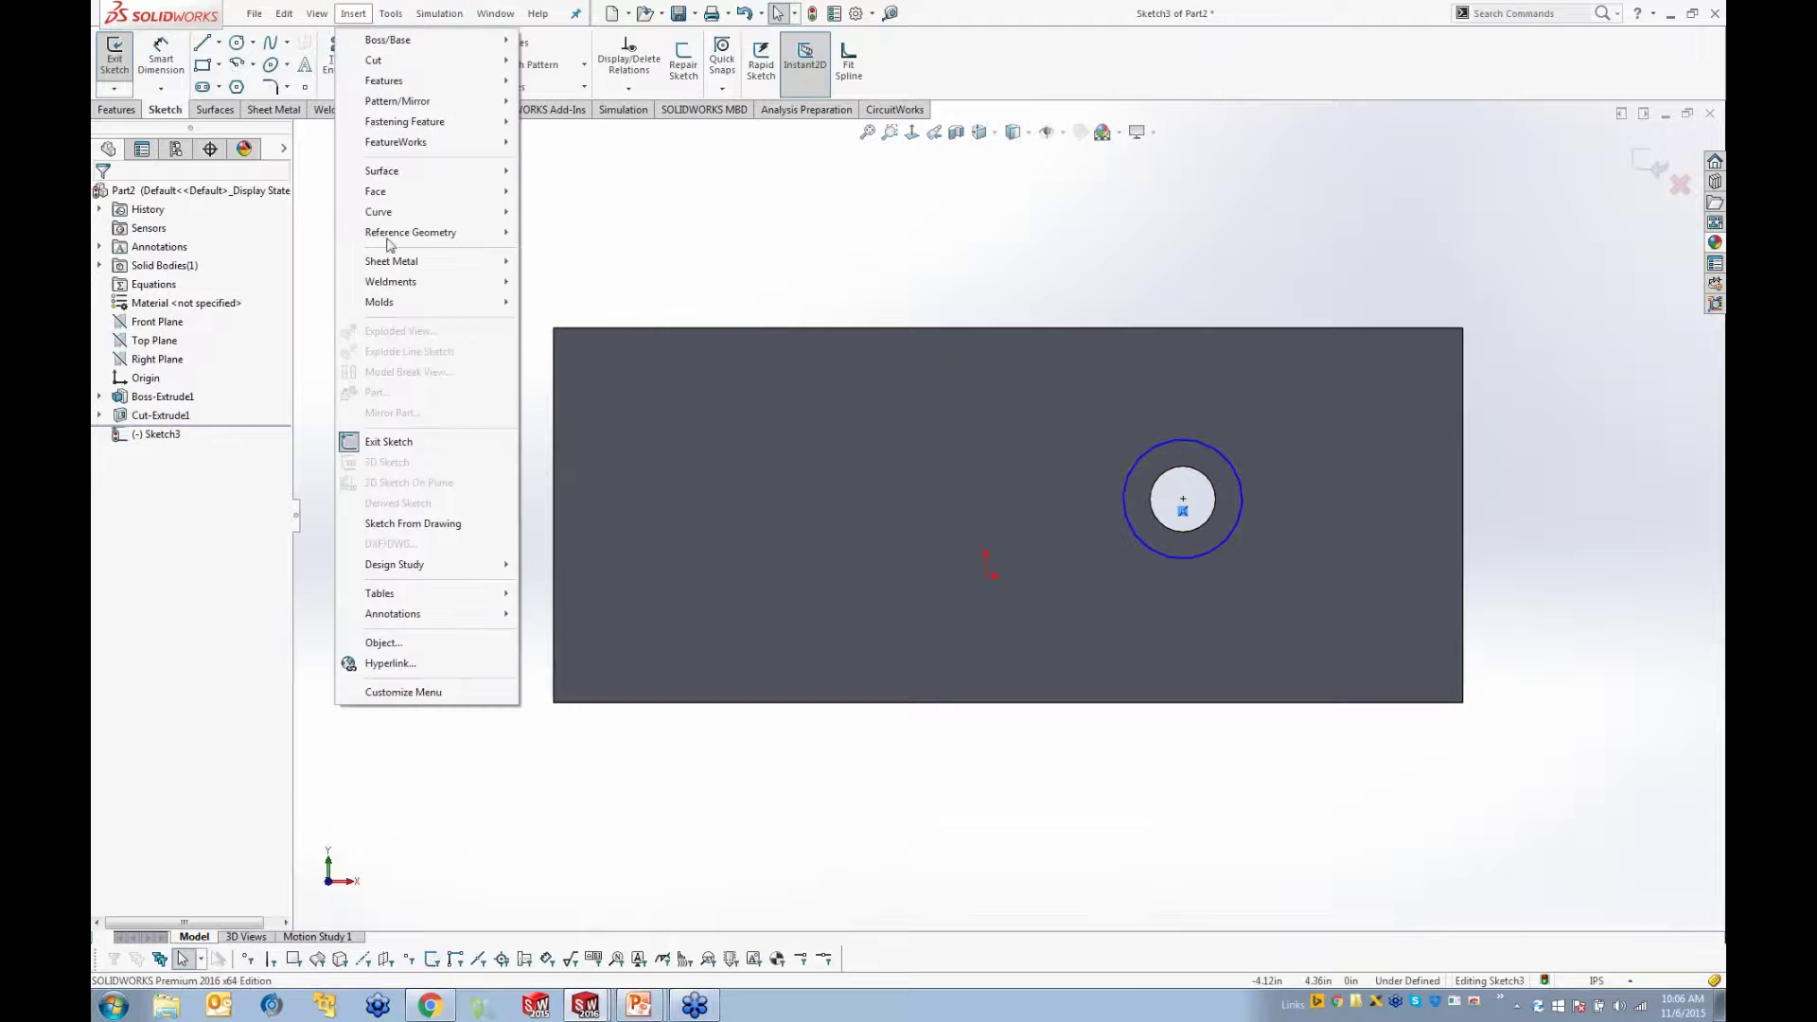
pyautogui.moveTo(407, 220)
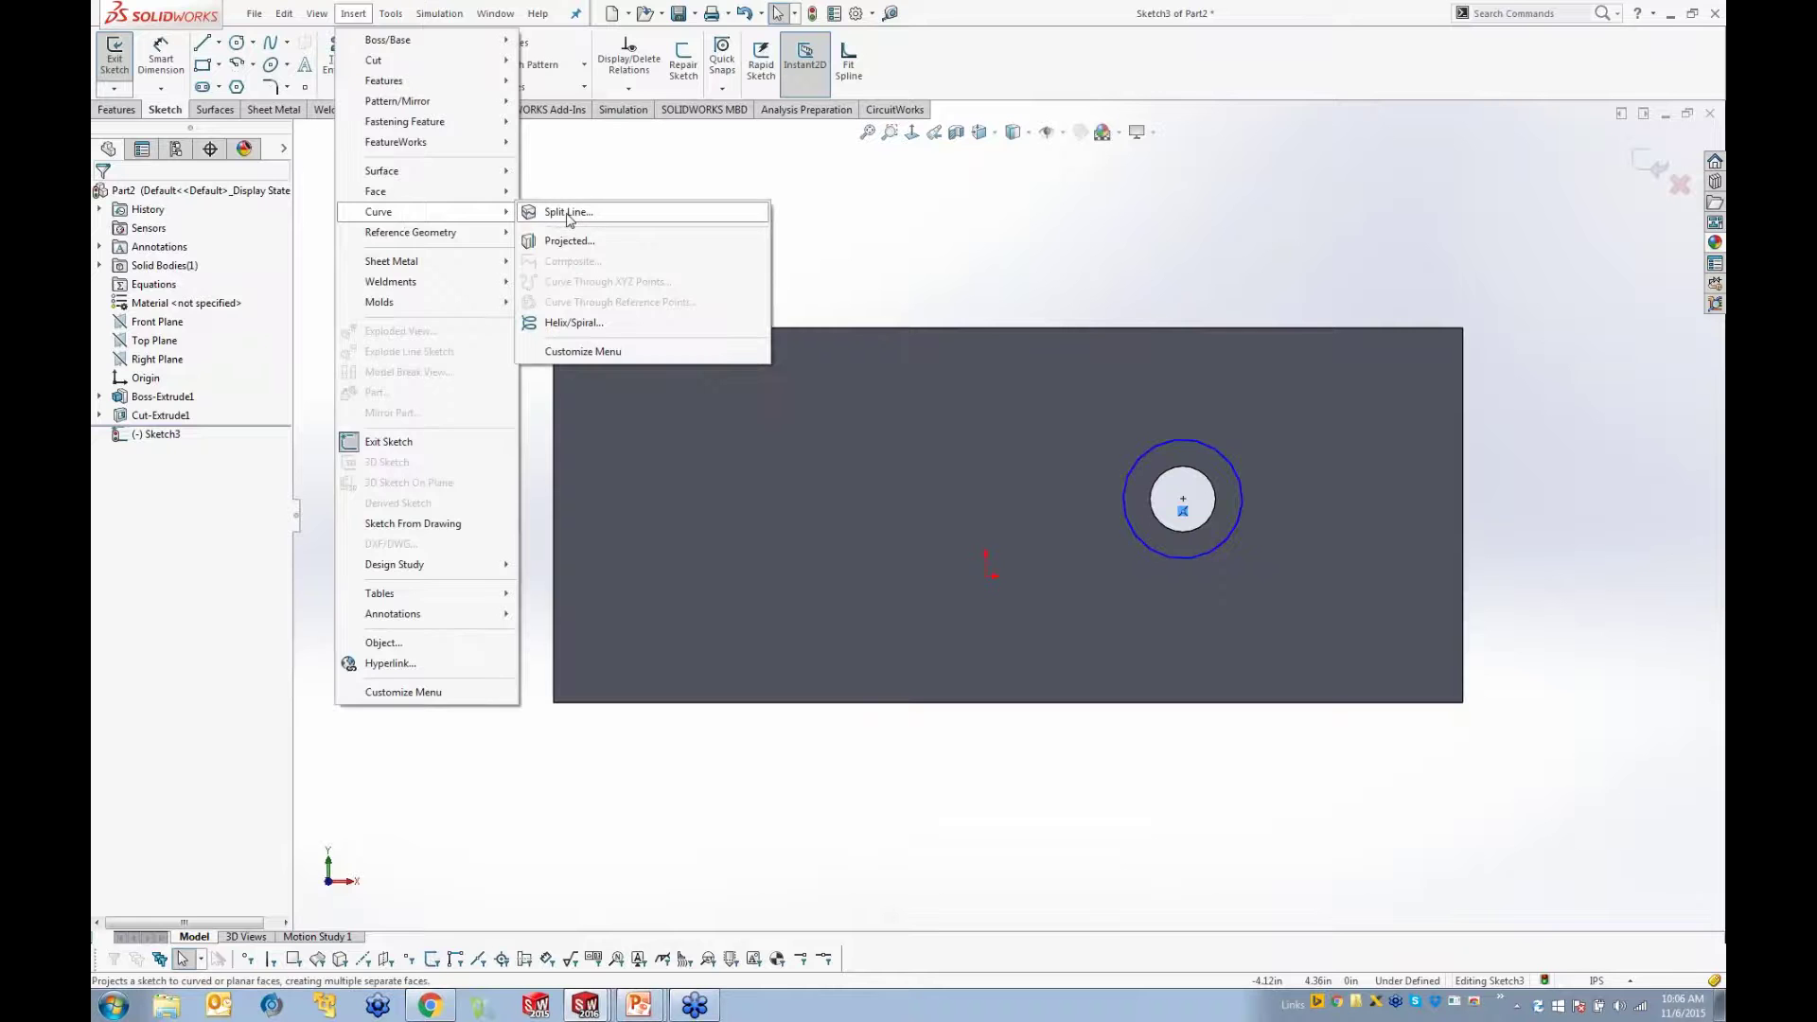
pyautogui.click(568, 212)
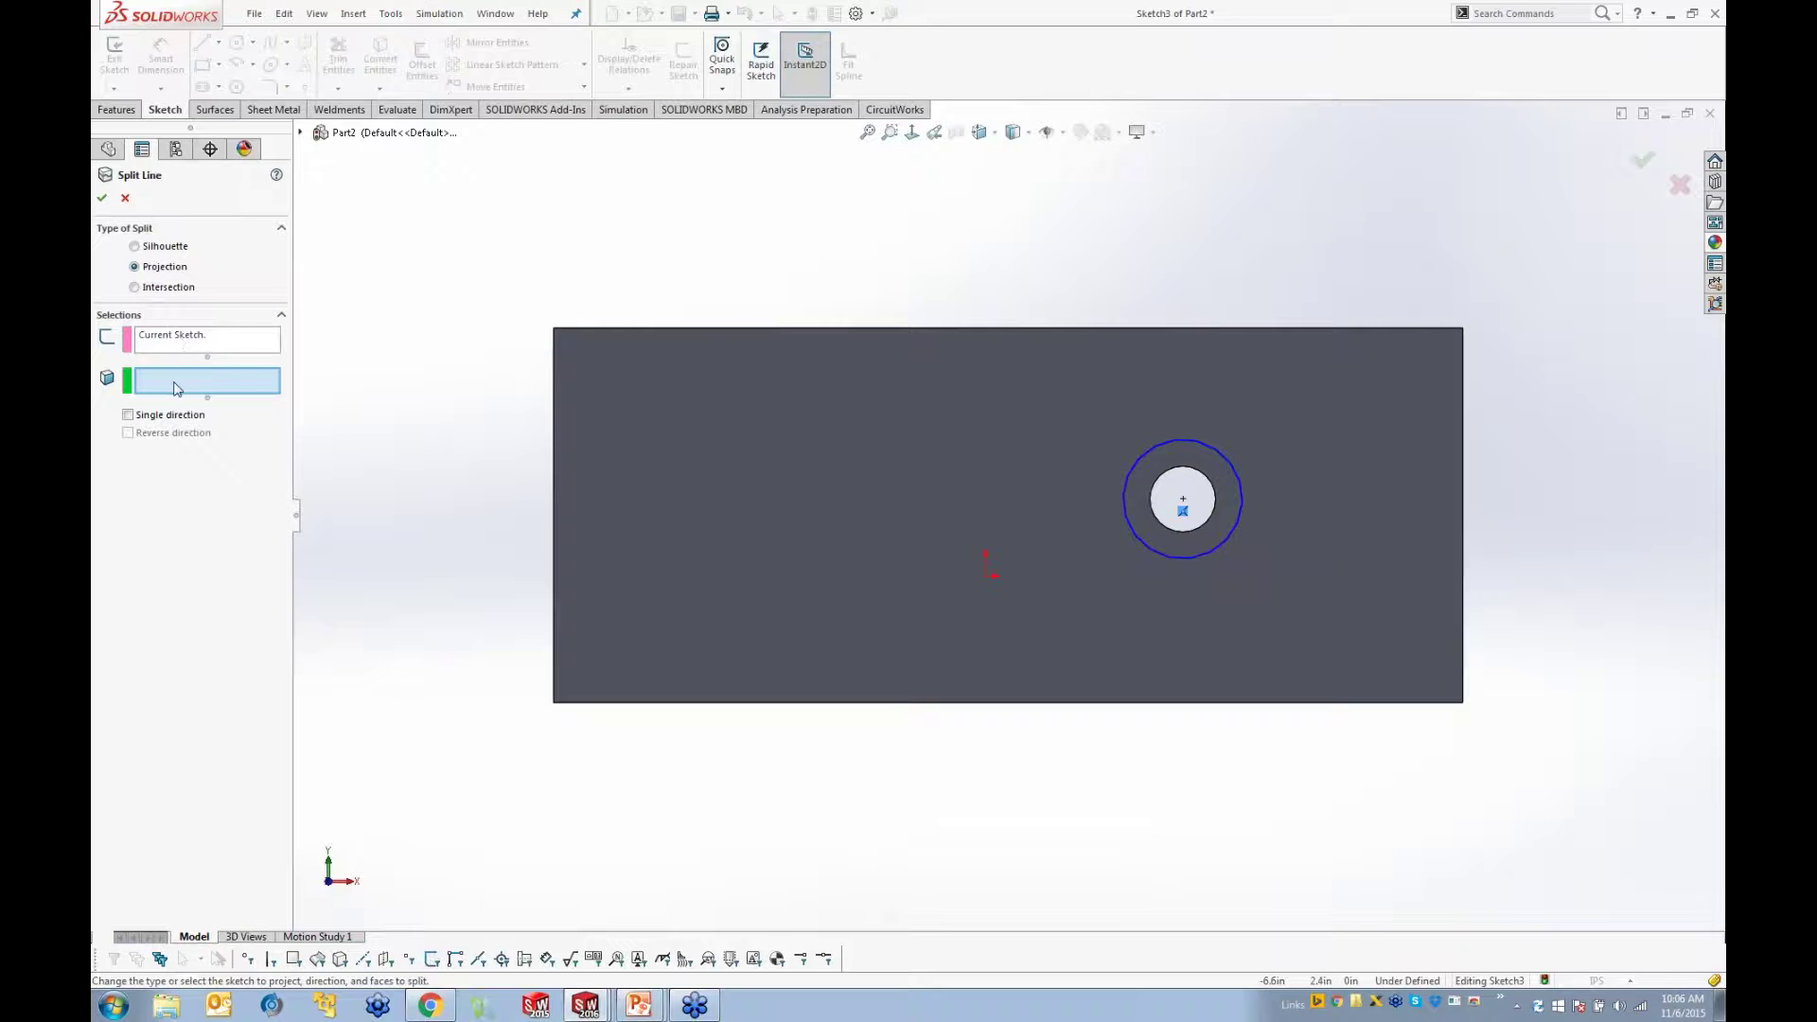
pyautogui.moveTo(1046, 429); pyautogui.dragTo(1041, 447, button='middle')
pyautogui.click(1075, 439)
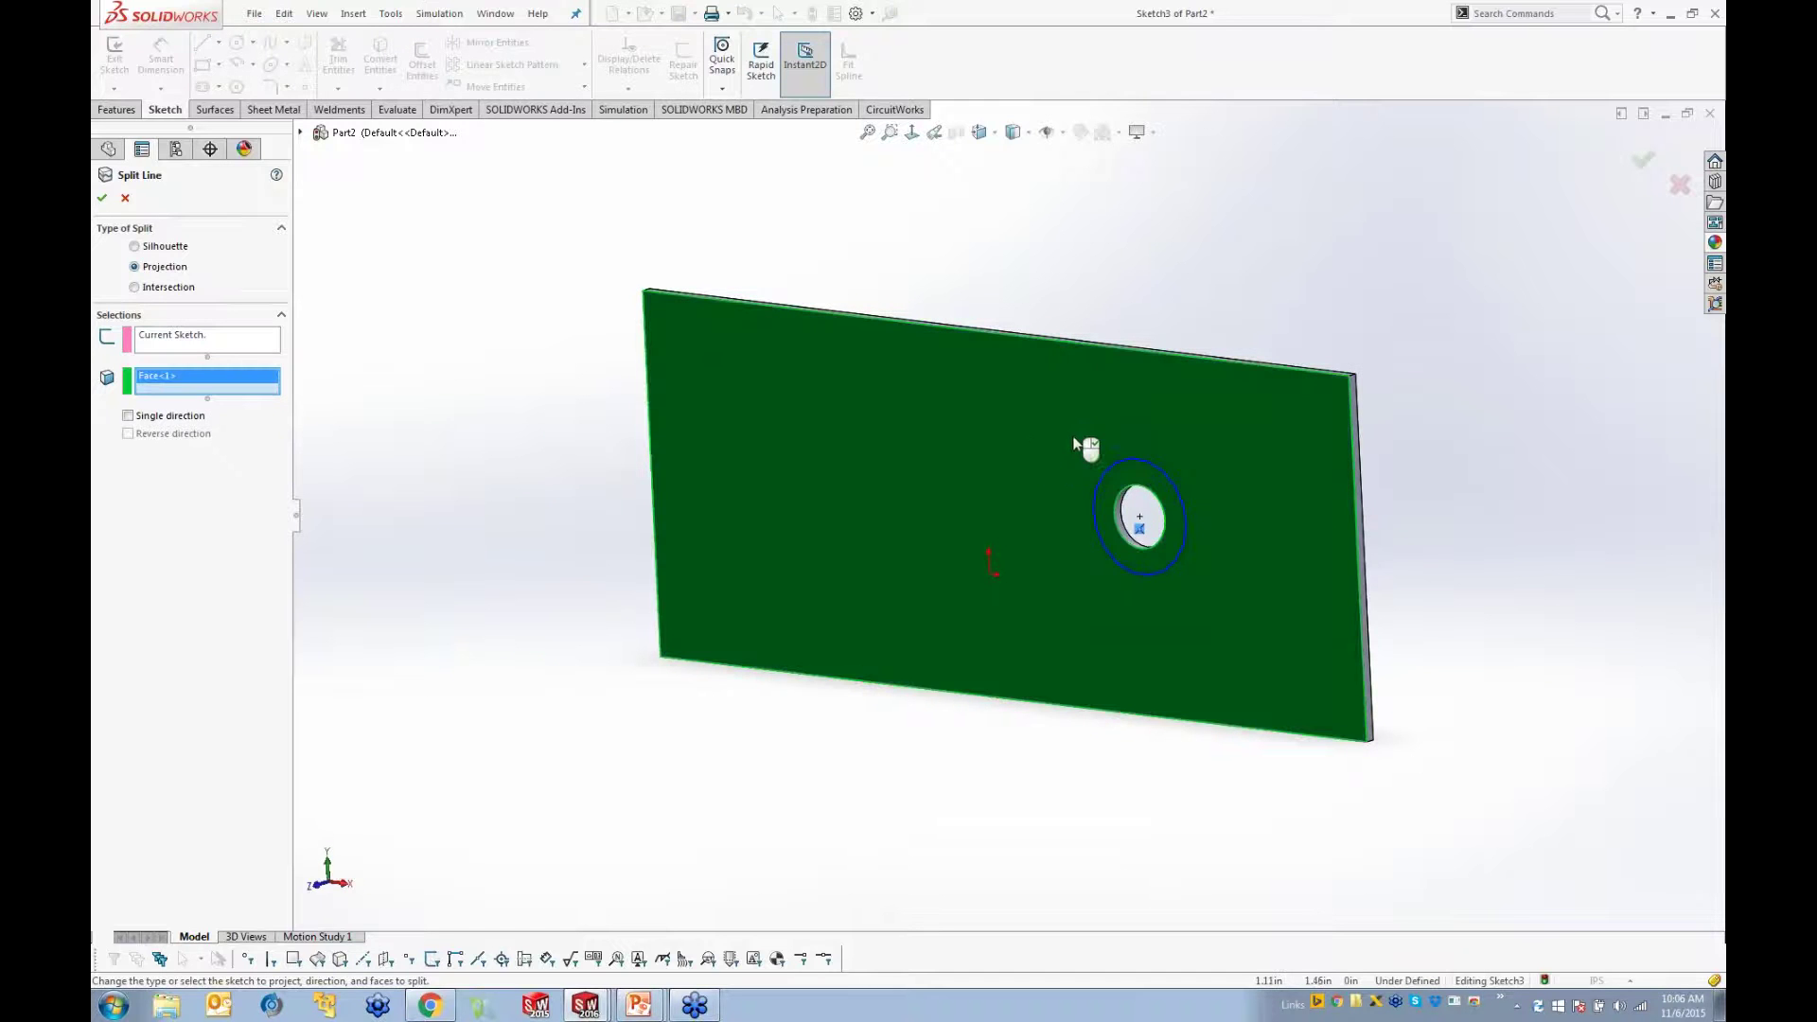
pyautogui.scroll(-2, 1122, 450)
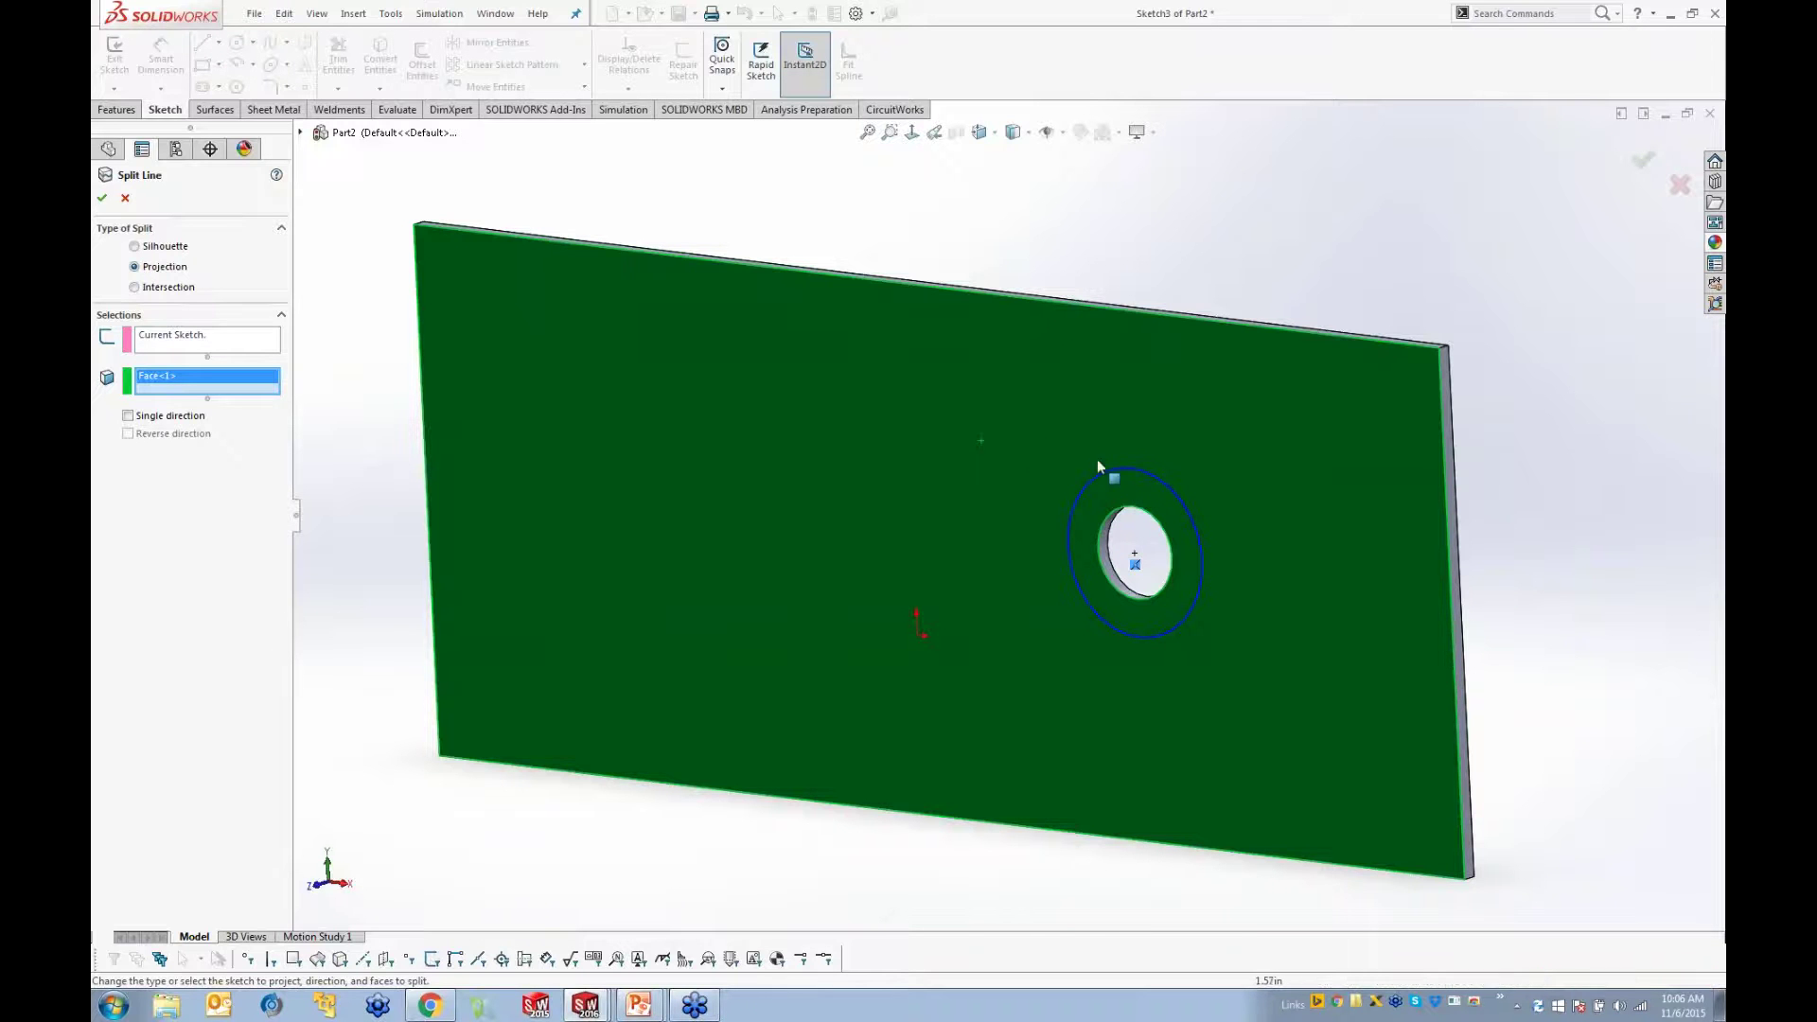
pyautogui.moveTo(1098, 458); pyautogui.dragTo(833, 464, button='middle')
pyautogui.click(832, 463)
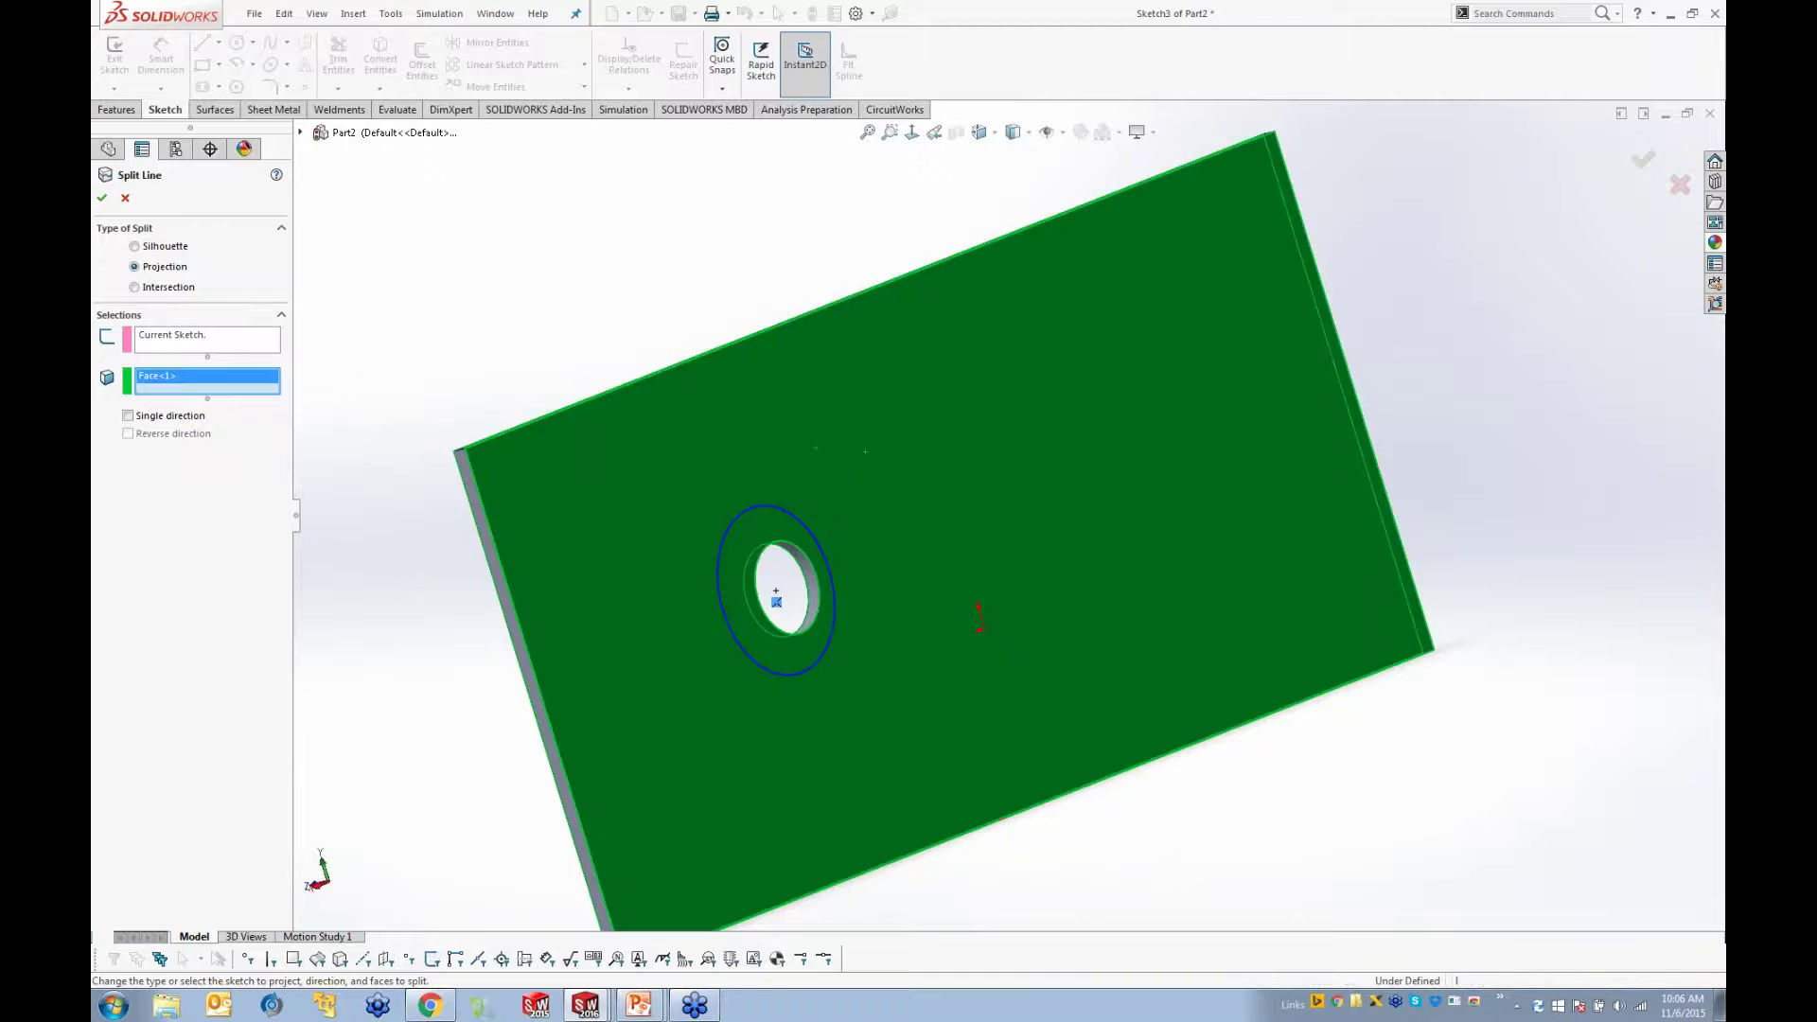
pyautogui.click(104, 201)
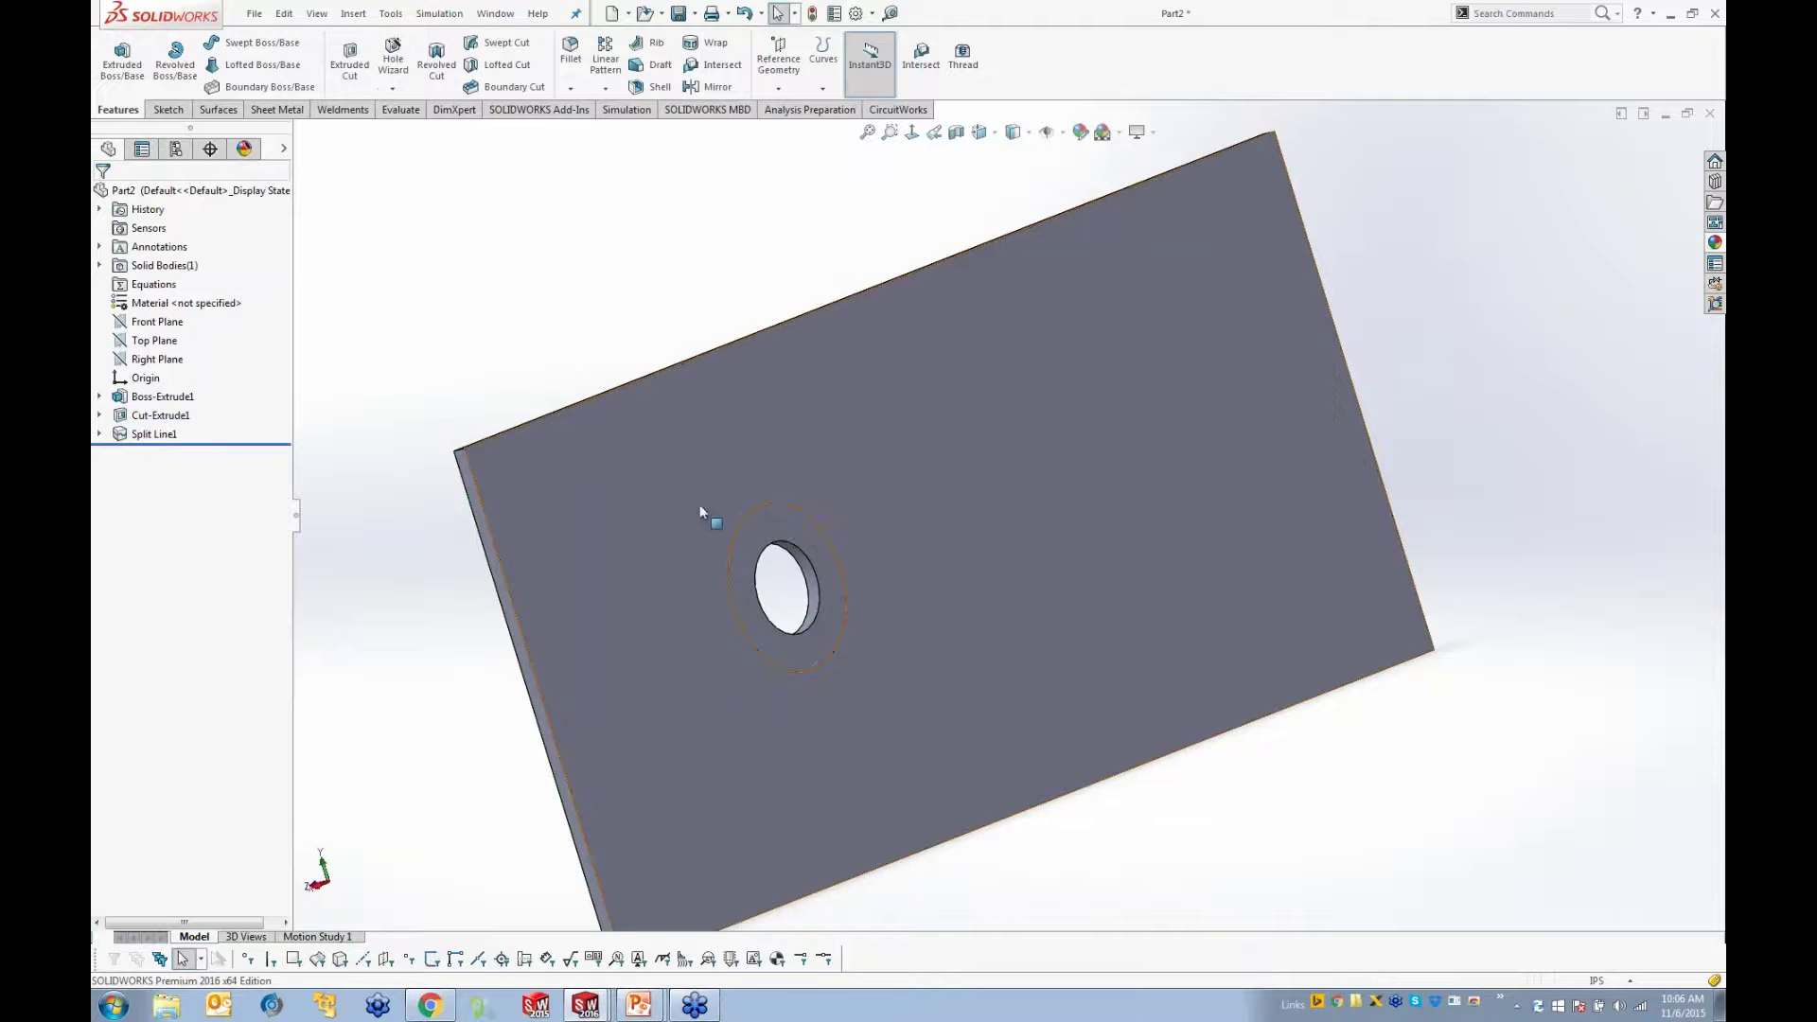
# Step: Examine the ring face around the plate's hole by selecting it, and clear the selection when done
pyautogui.moveTo(700, 512); pyautogui.dragTo(1147, 443, button='middle')
pyautogui.click(1094, 482)
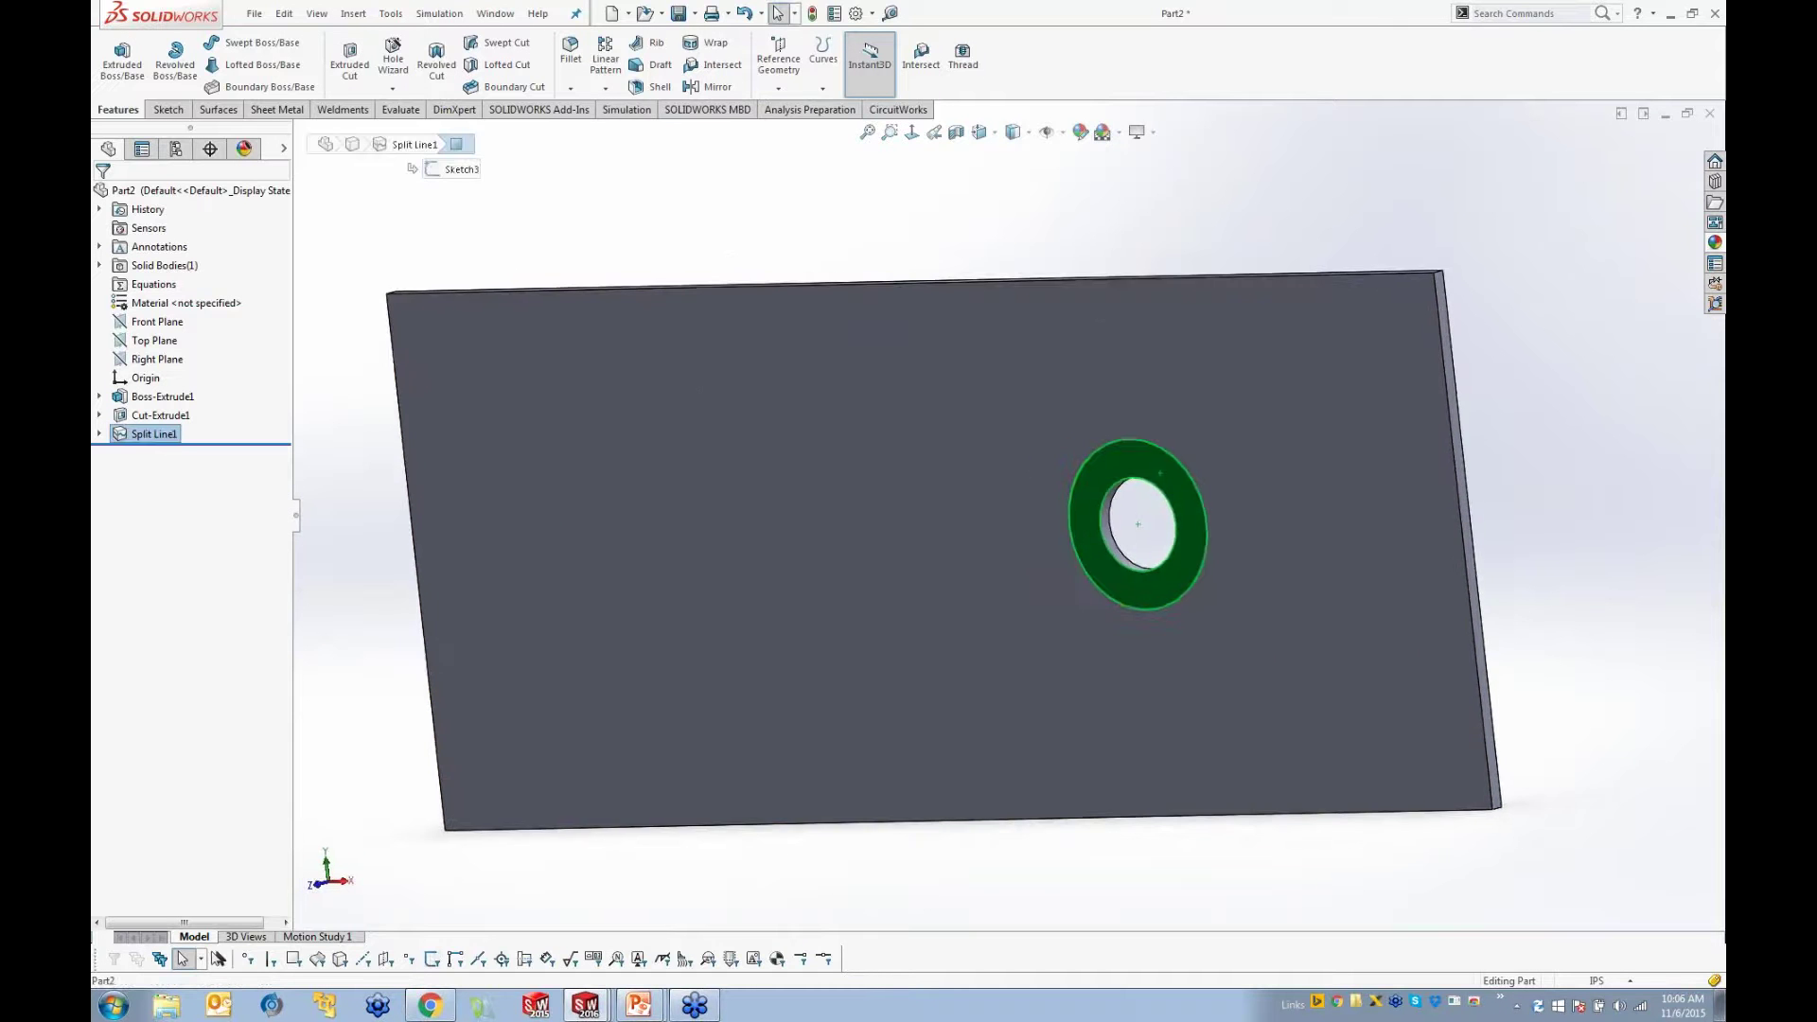
pyautogui.scroll(-3, 1133, 478)
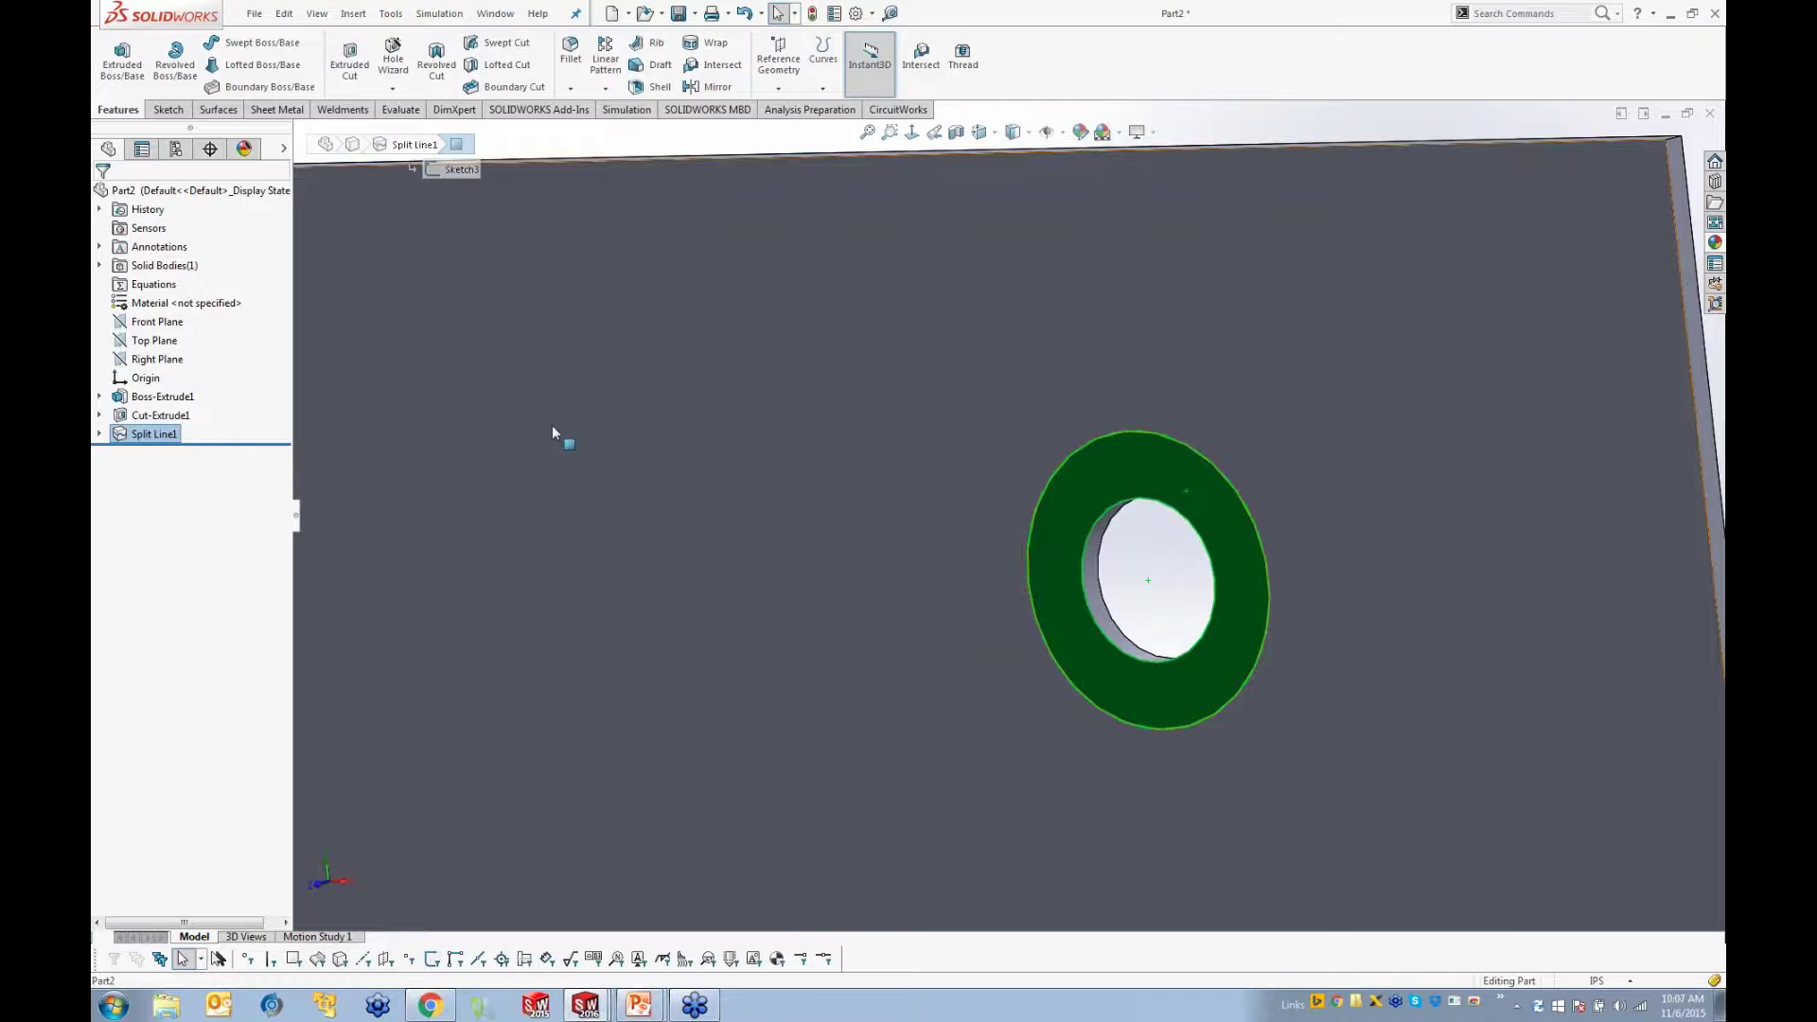
pyautogui.scroll(5, 1109, 484)
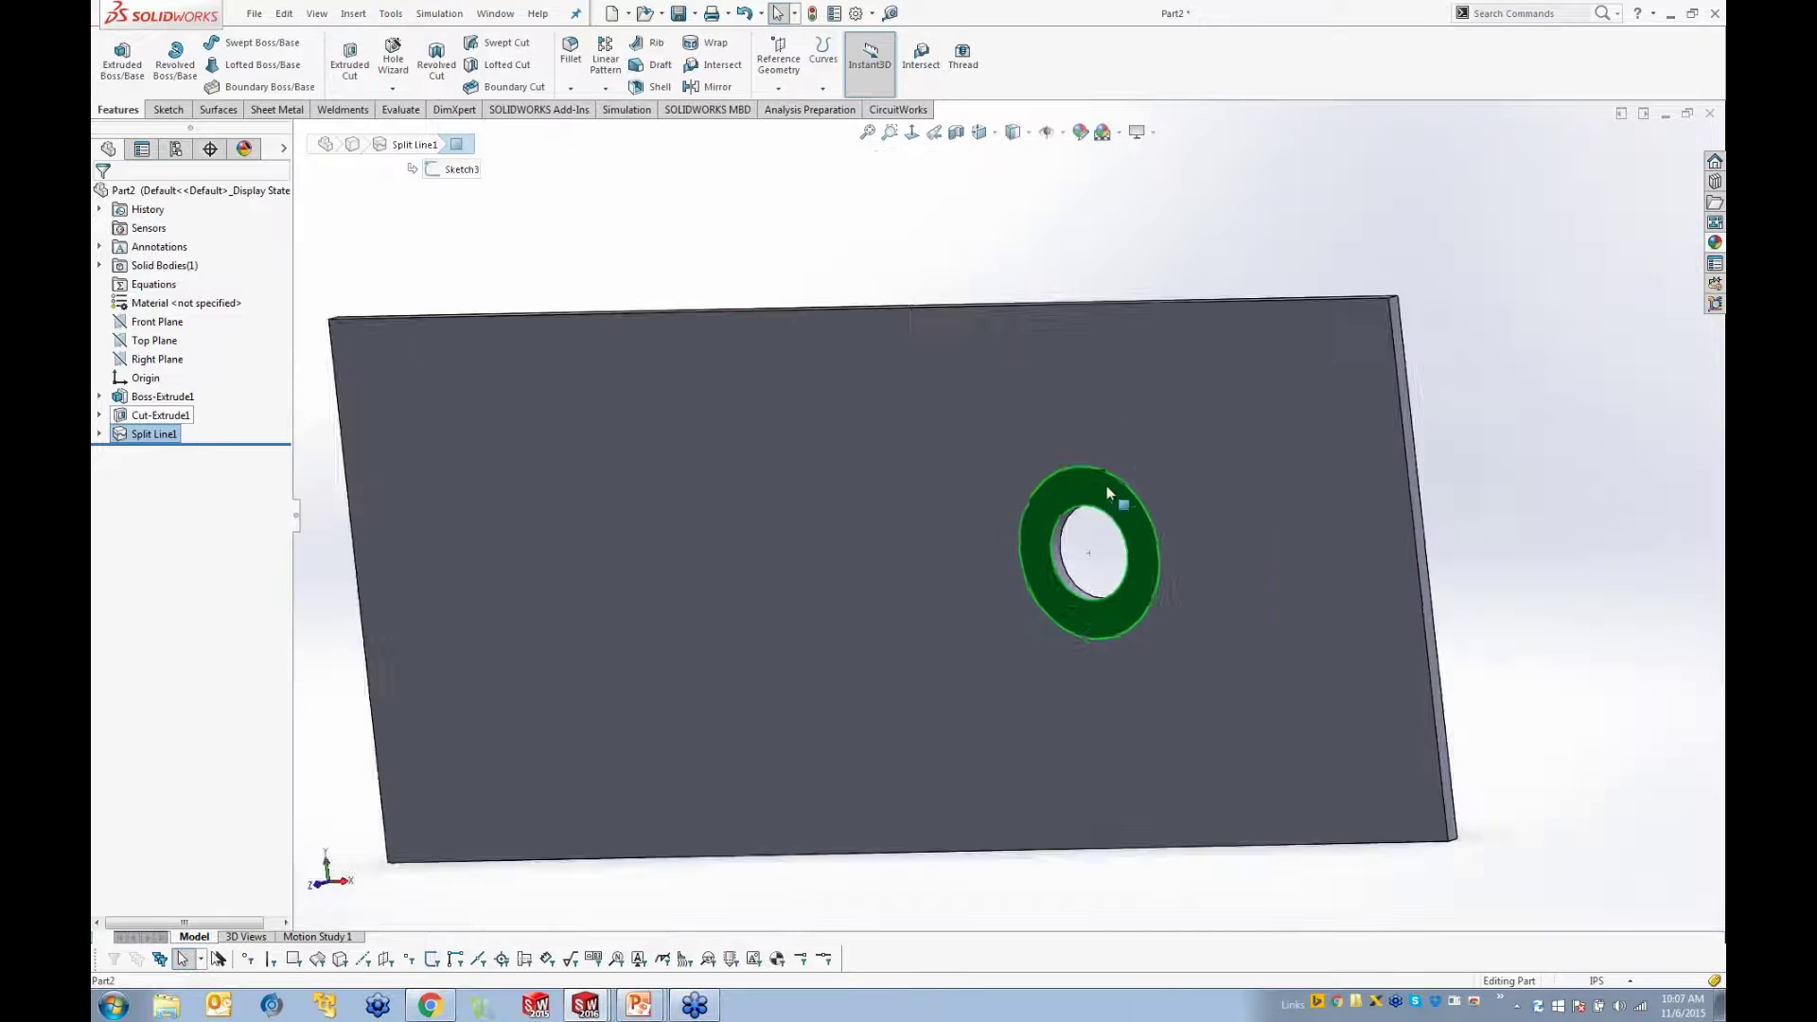
pyautogui.moveTo(1074, 514); pyautogui.dragTo(1036, 535, button='middle')
pyautogui.click(1463, 232)
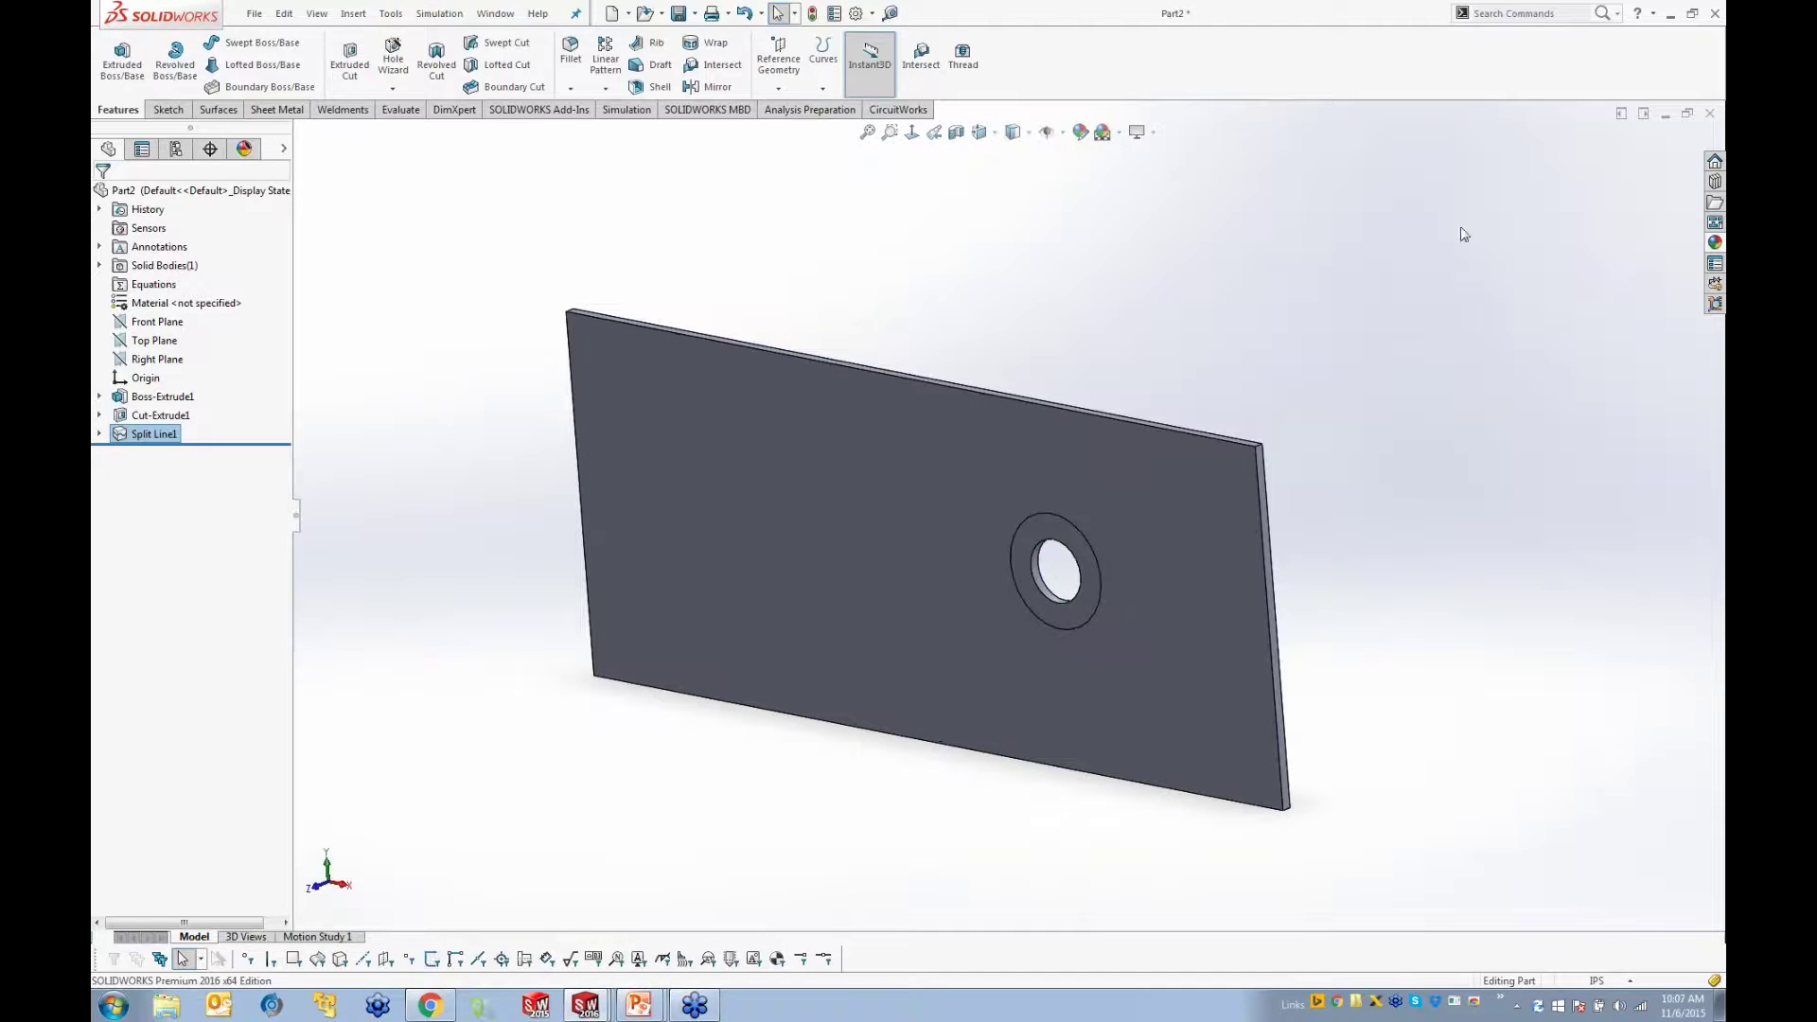
# Step: Close the sample plate part without saving and bring the whole support bracket into view
pyautogui.click(1709, 115)
pyautogui.click(850, 524)
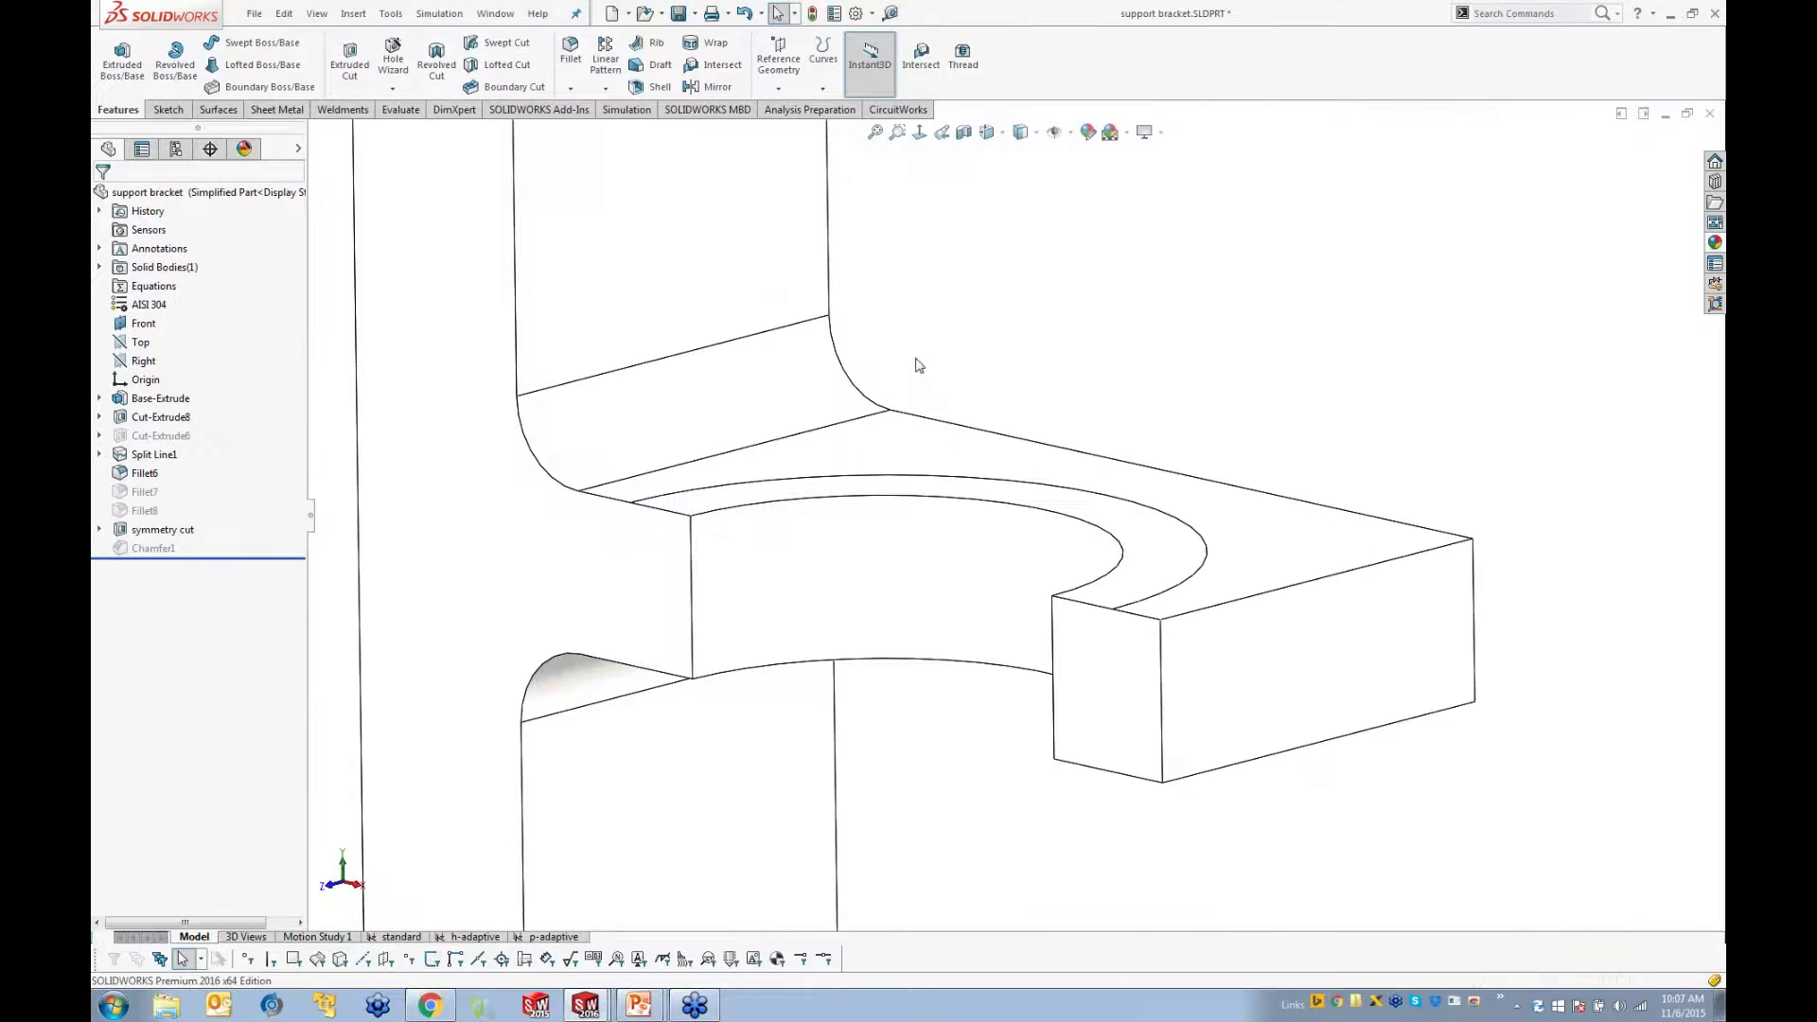
pyautogui.scroll(4, 889, 401)
pyautogui.moveTo(887, 404); pyautogui.dragTo(893, 426, button='middle')
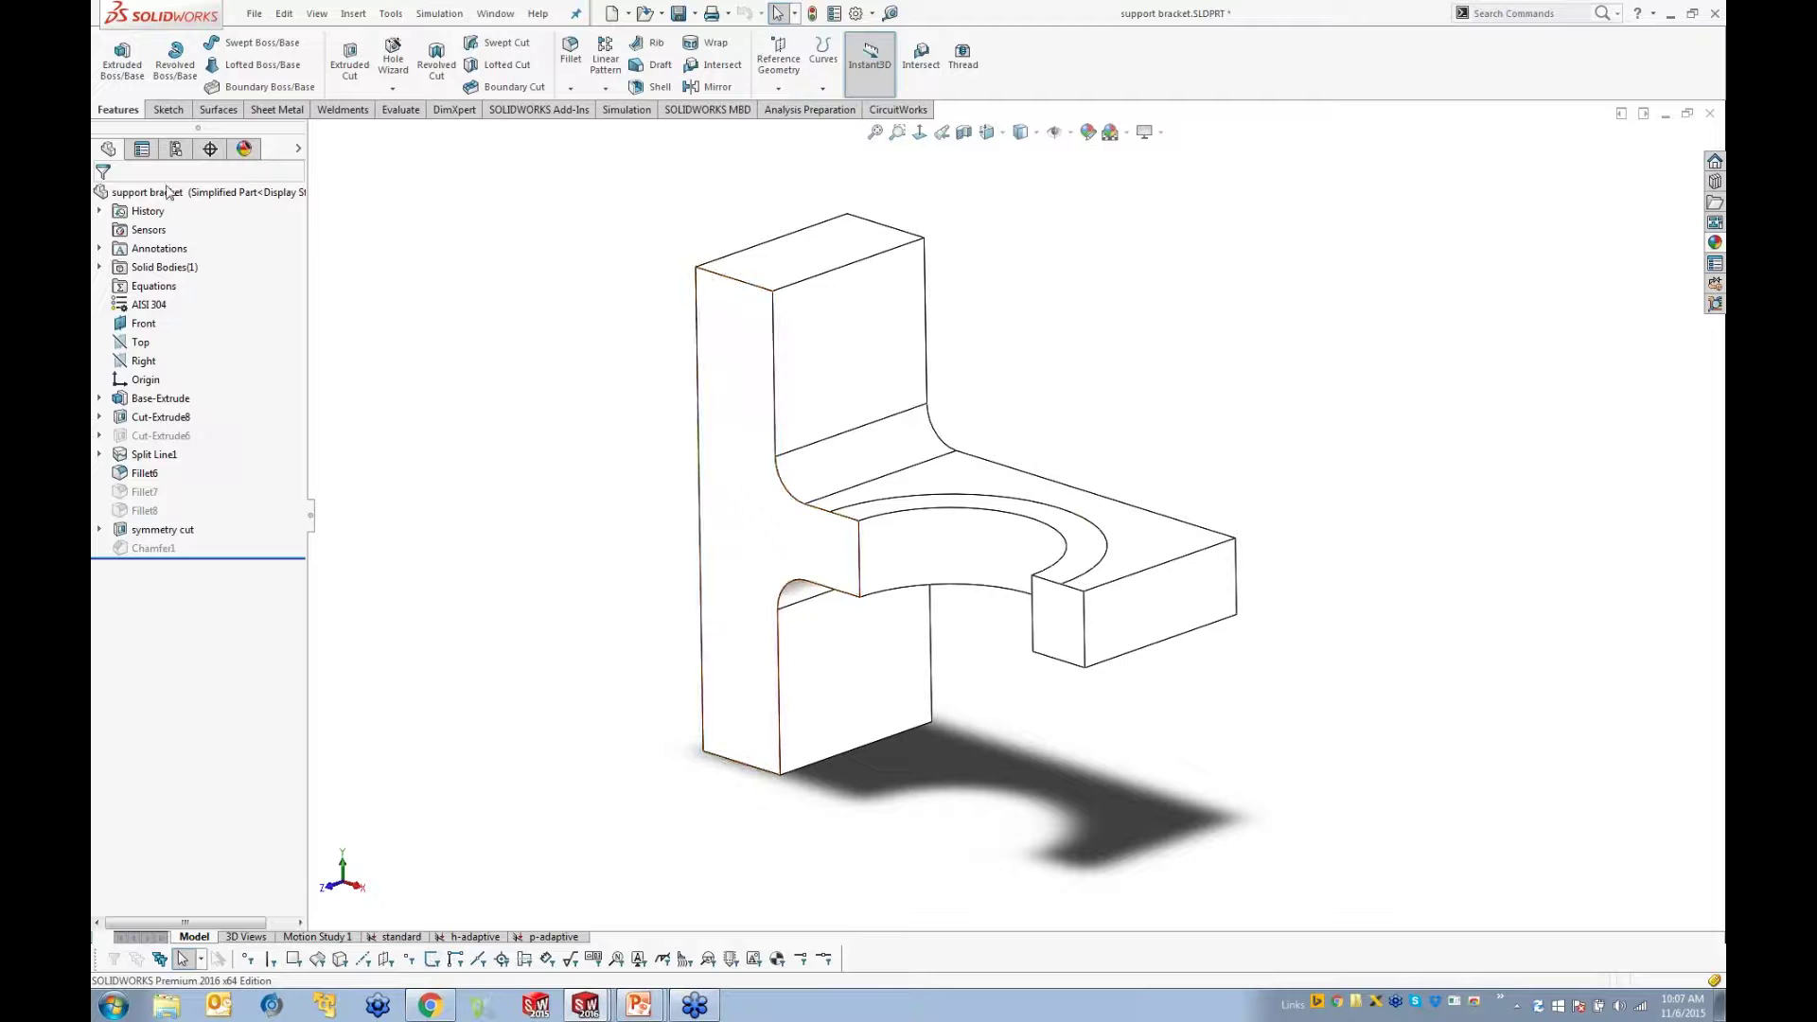
# Step: Activate the support bracket's symmetry configuration and open the standard simulation study
pyautogui.click(180, 151)
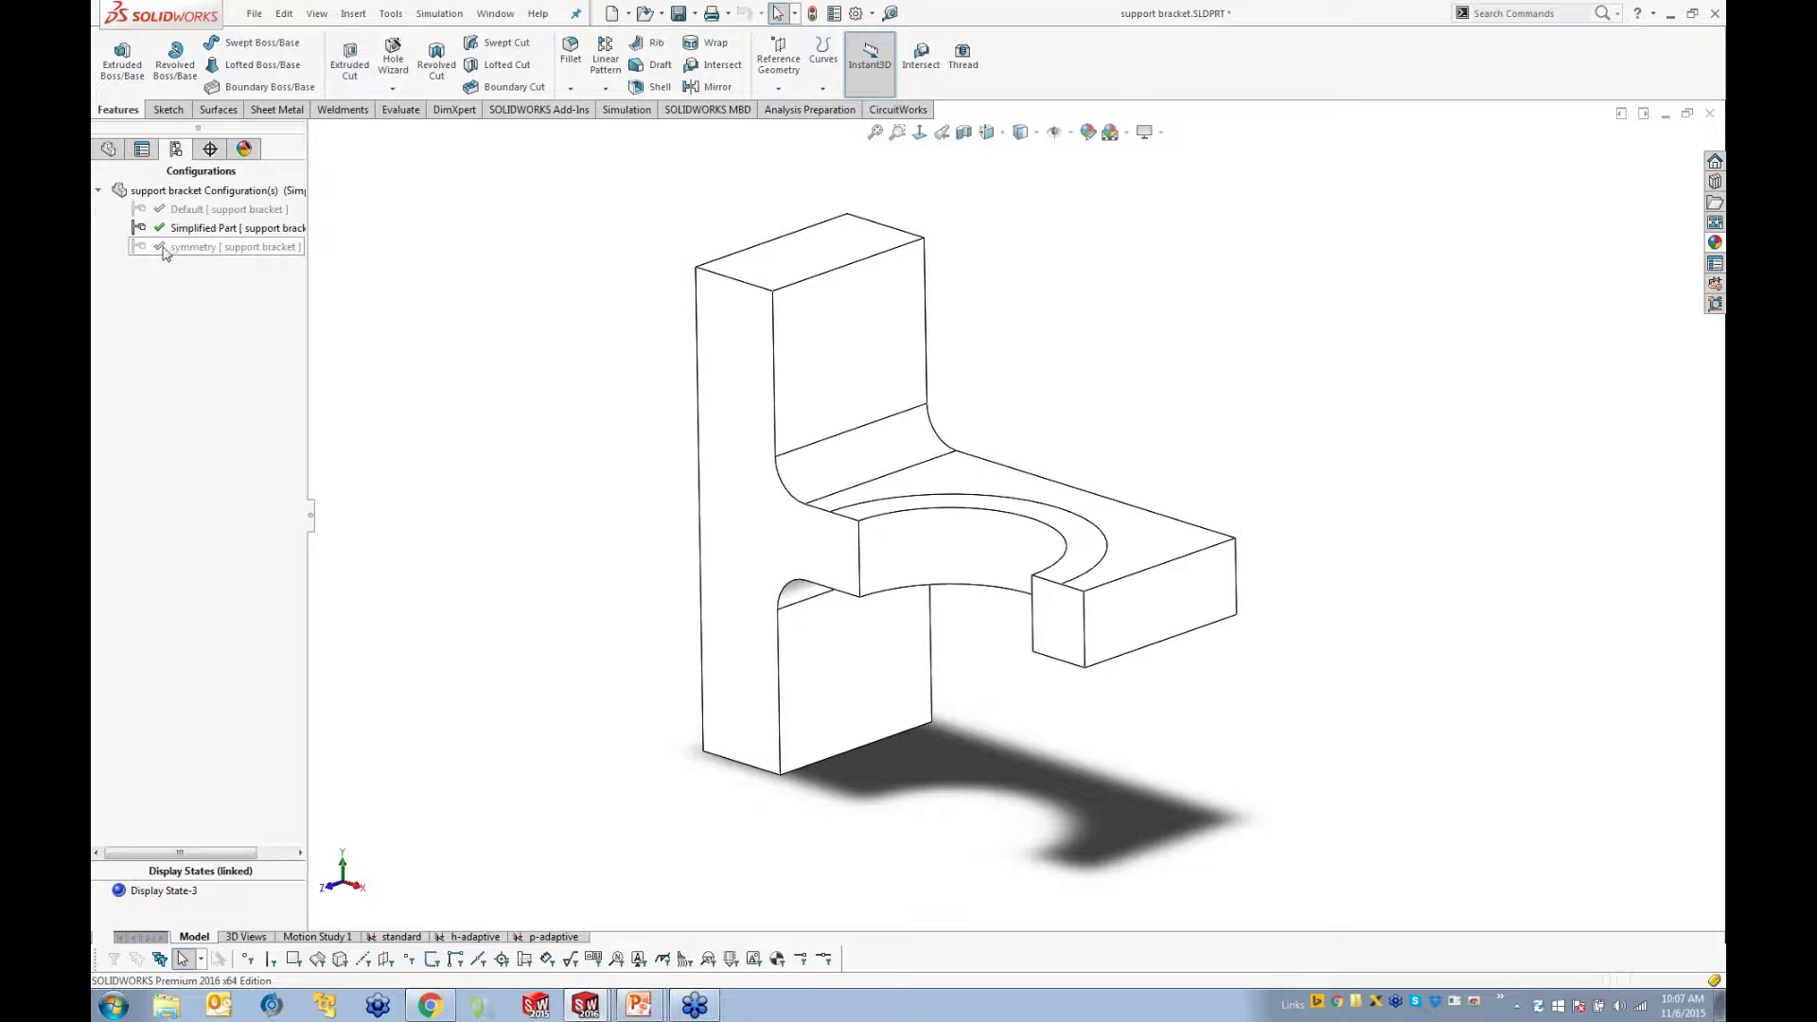
pyautogui.doubleClick(162, 248)
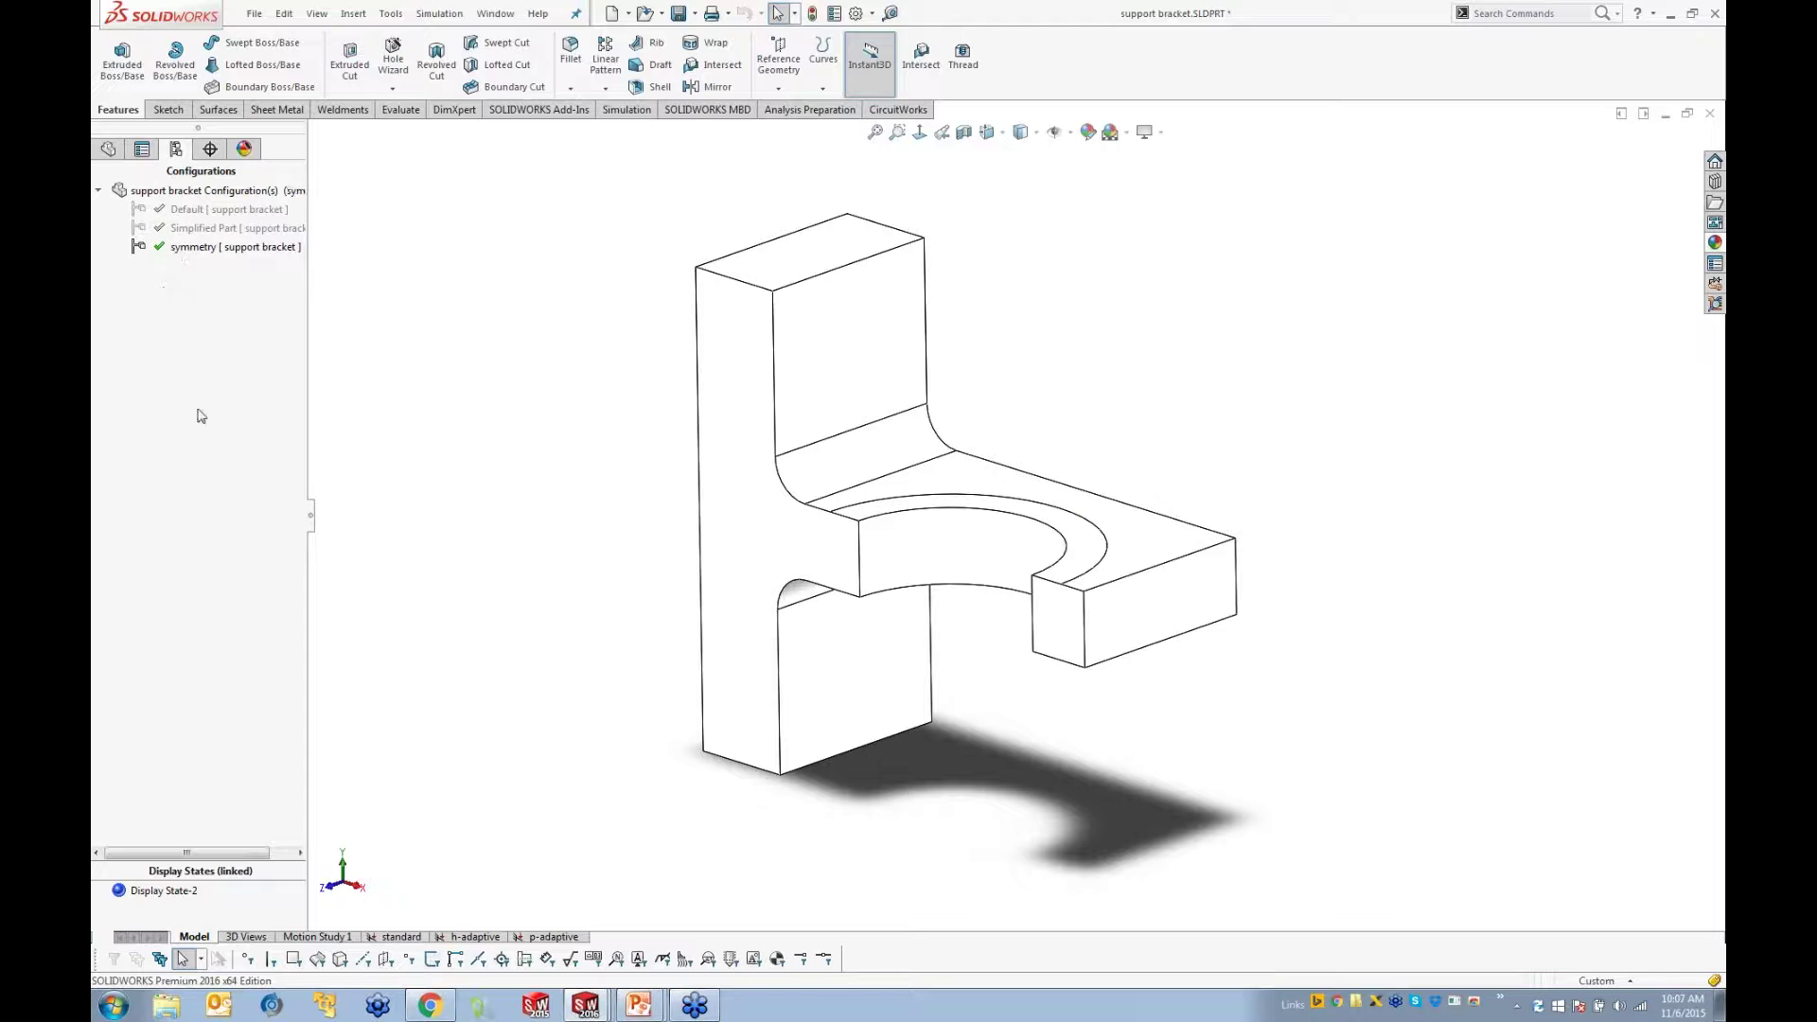
pyautogui.click(400, 937)
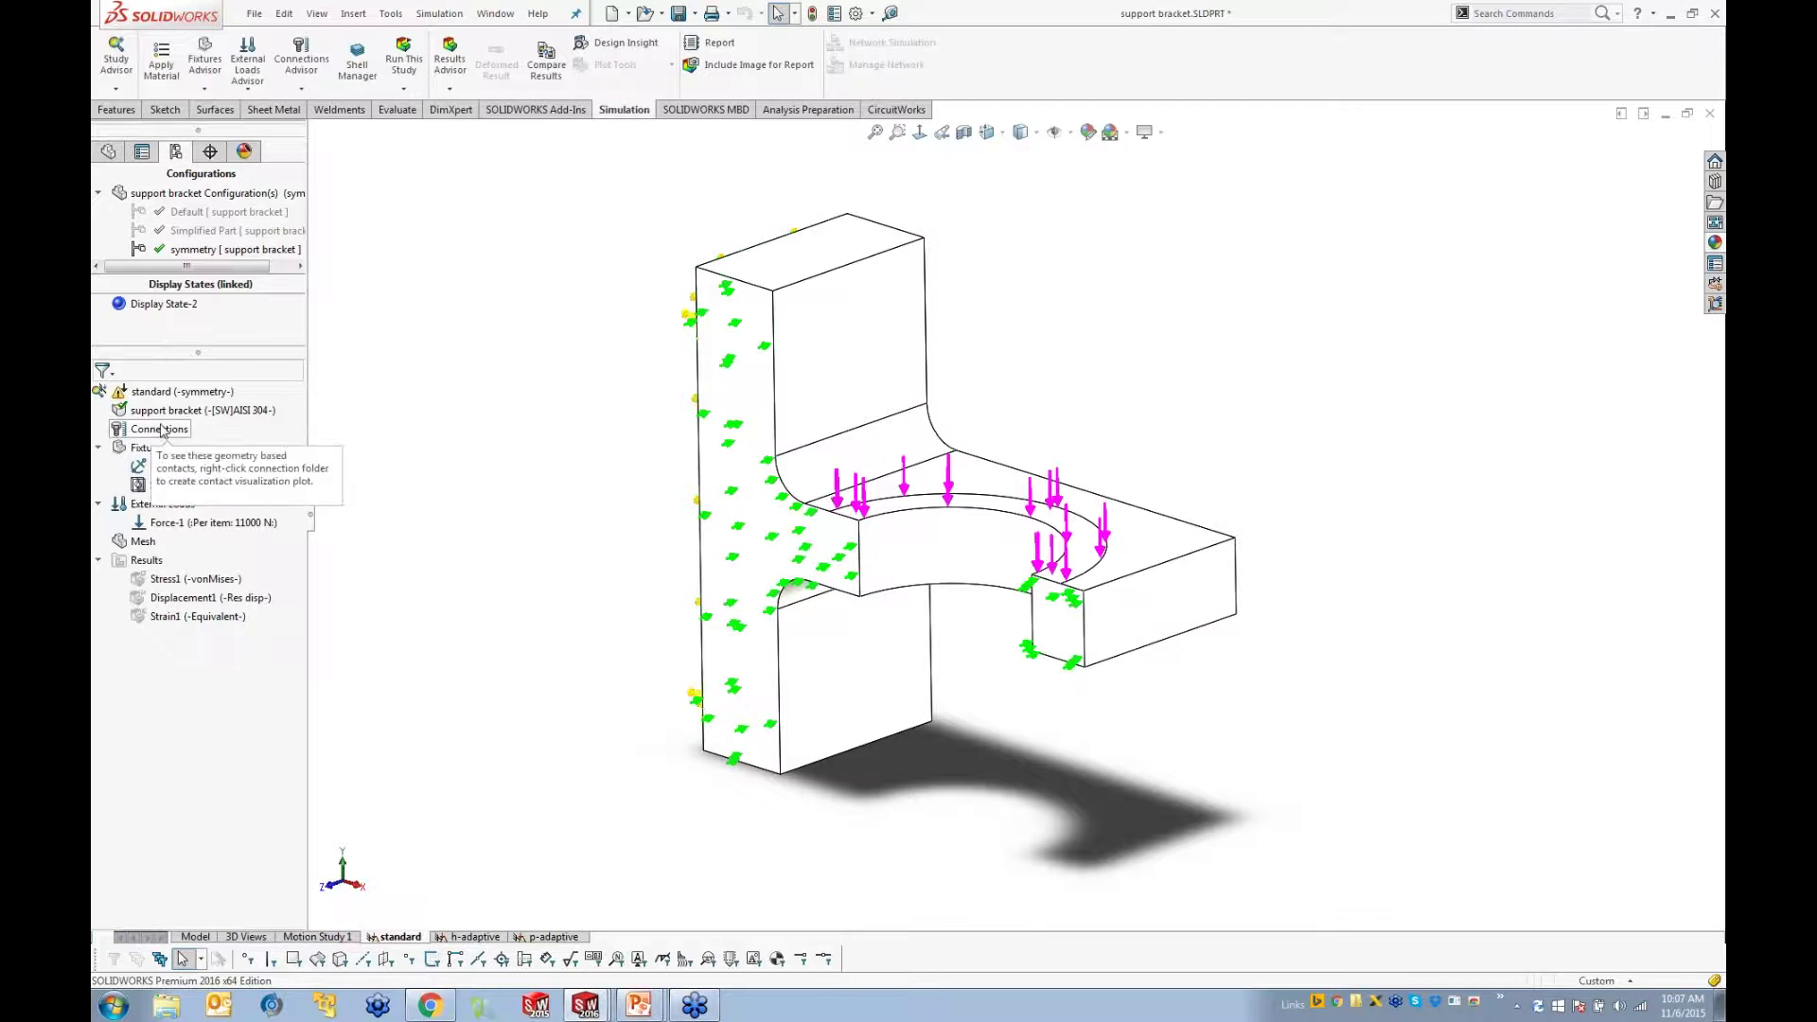
# Step: Mesh the bracket in the standard study with the default mesh density
pyautogui.rightClick(157, 394)
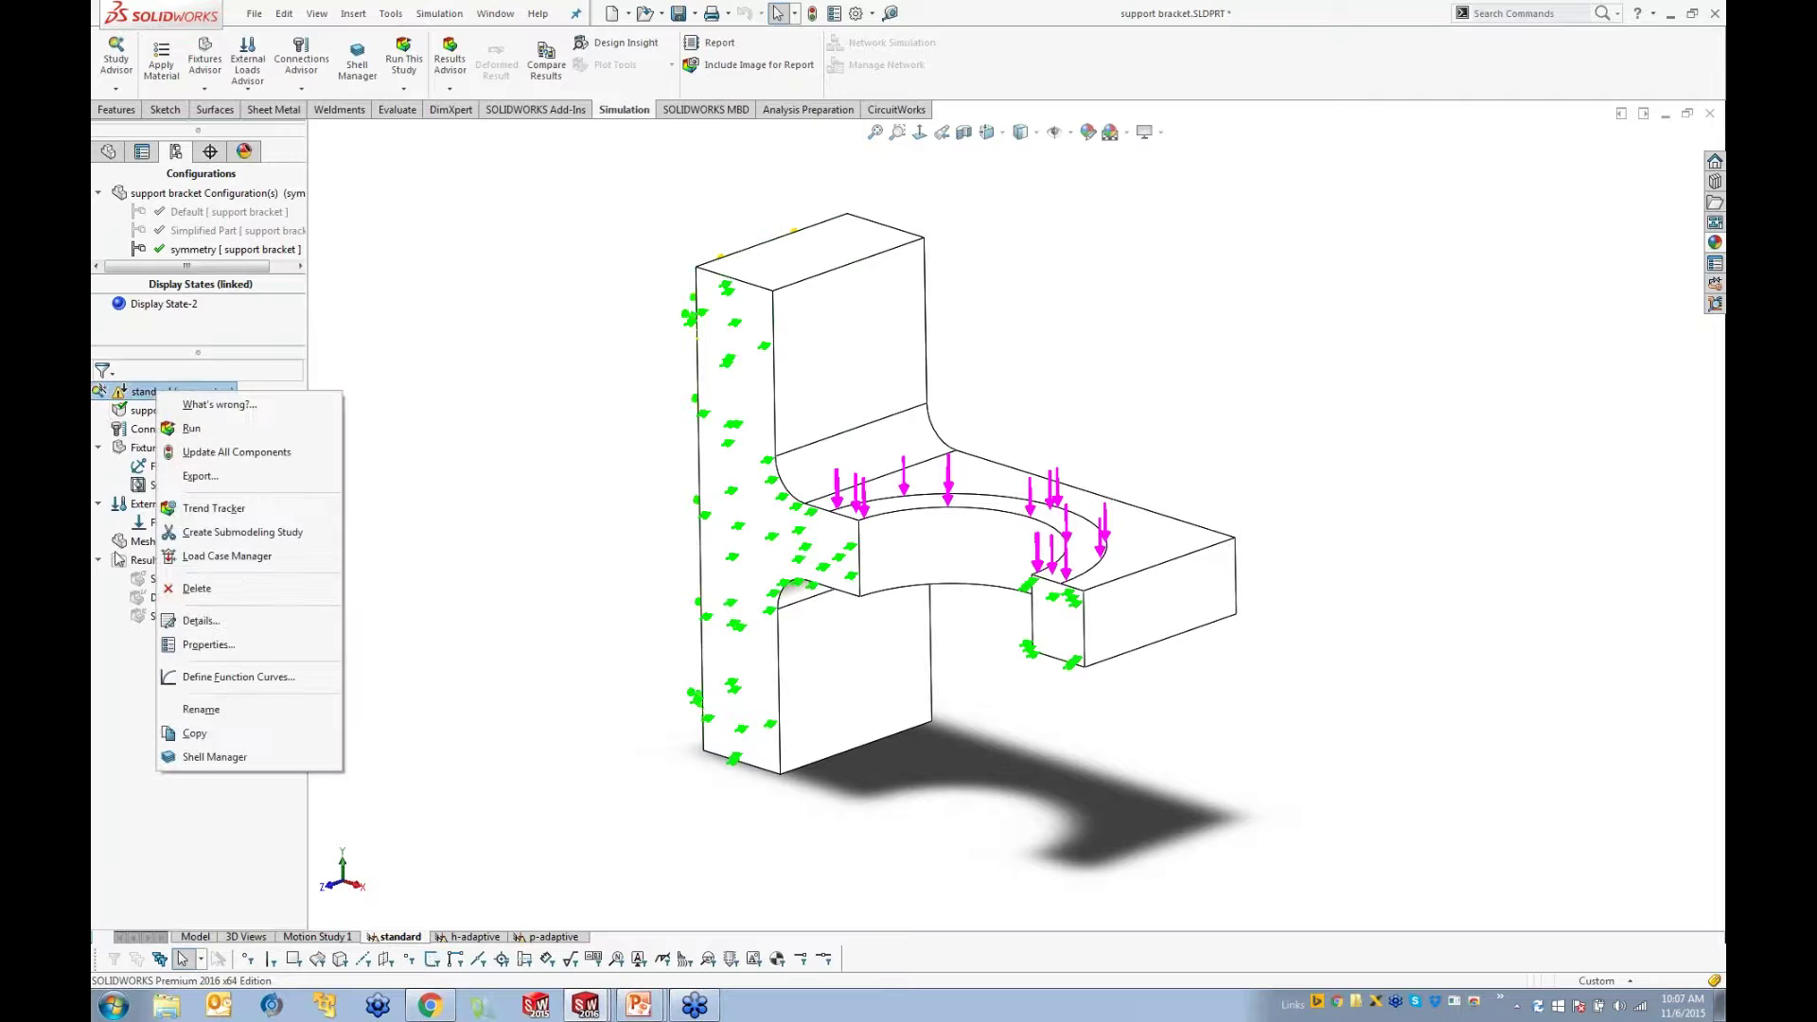
pyautogui.rightClick(142, 543)
pyautogui.click(199, 613)
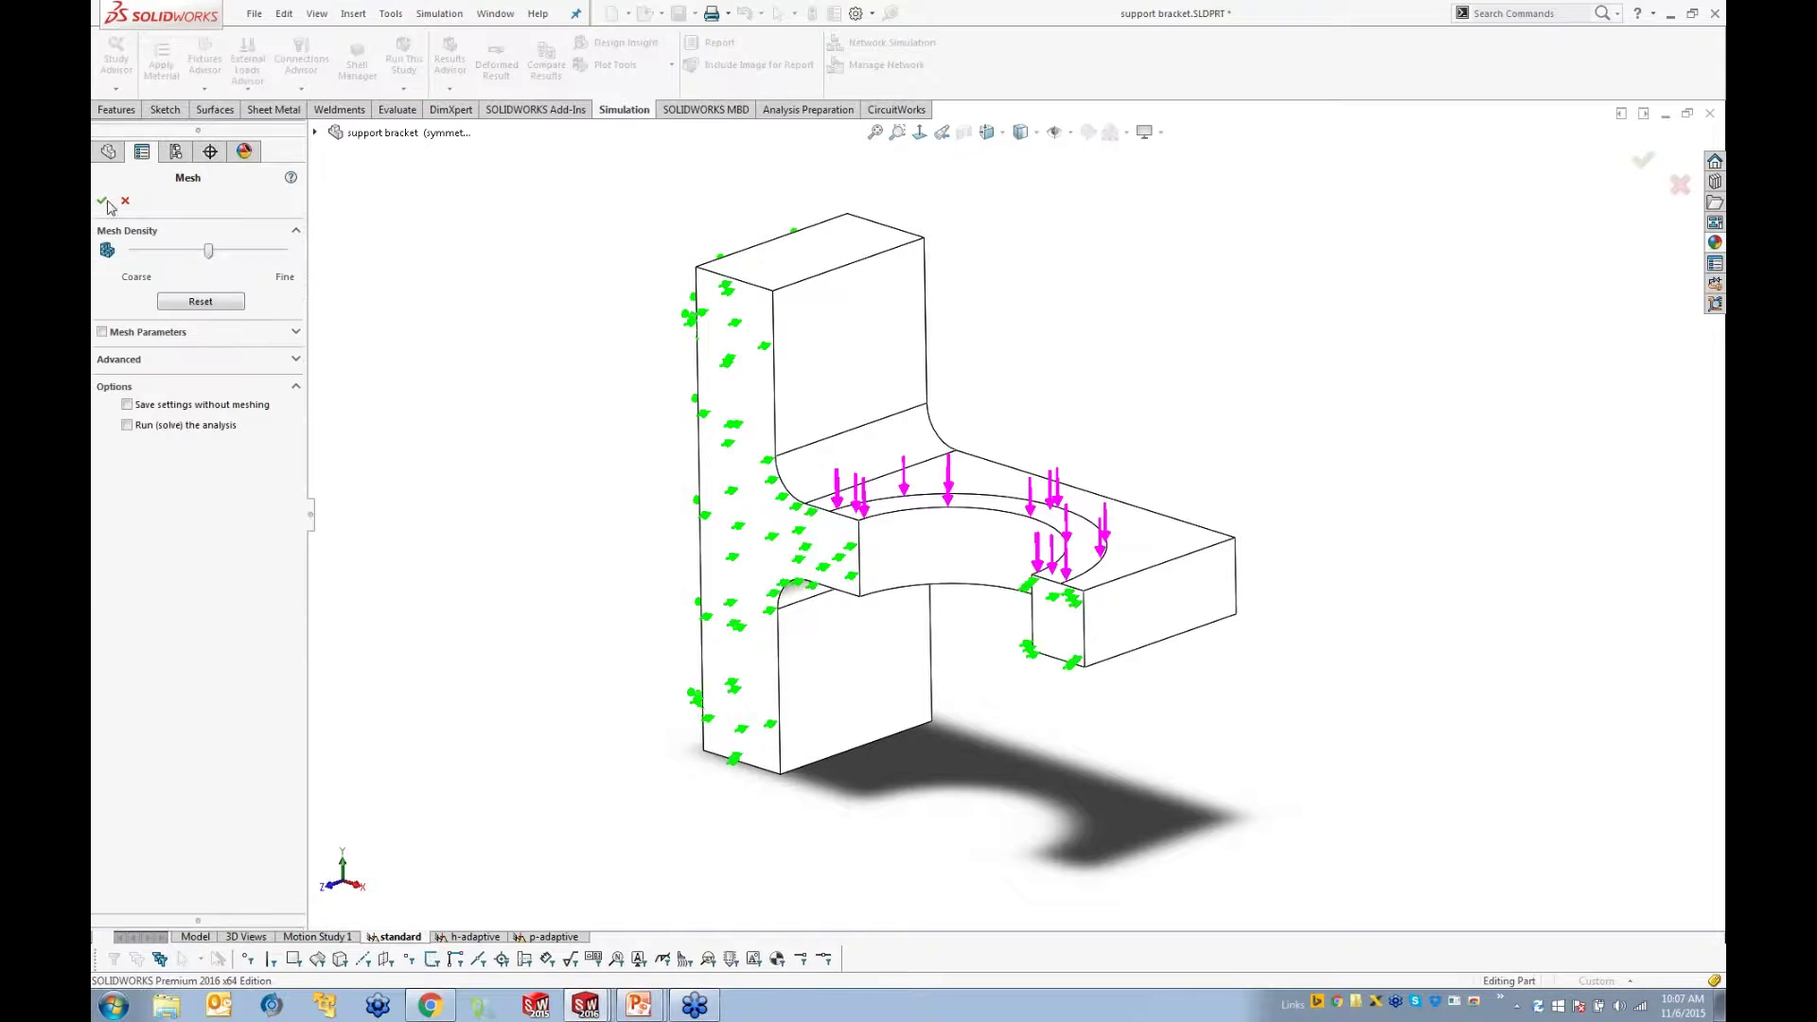
pyautogui.click(103, 202)
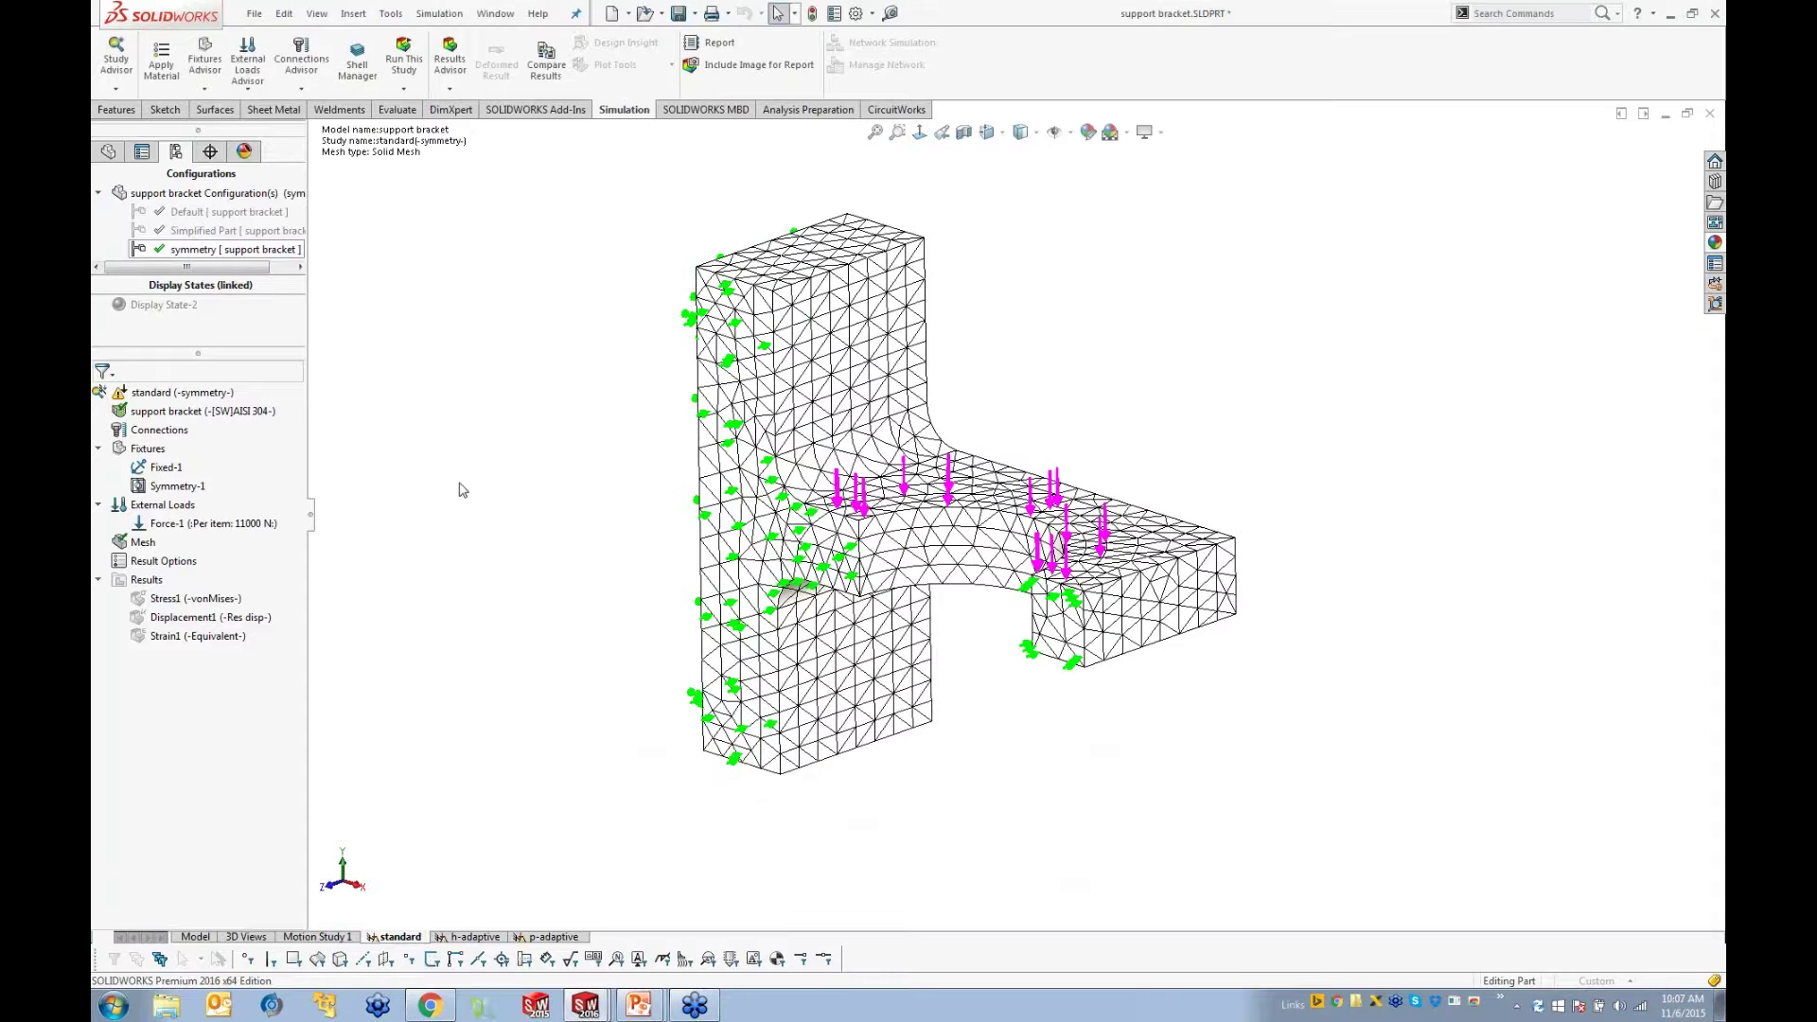
# Step: Hide the fixture and load symbols to inspect the mesh over the whole bracket
pyautogui.click(1051, 134)
pyautogui.click(1080, 397)
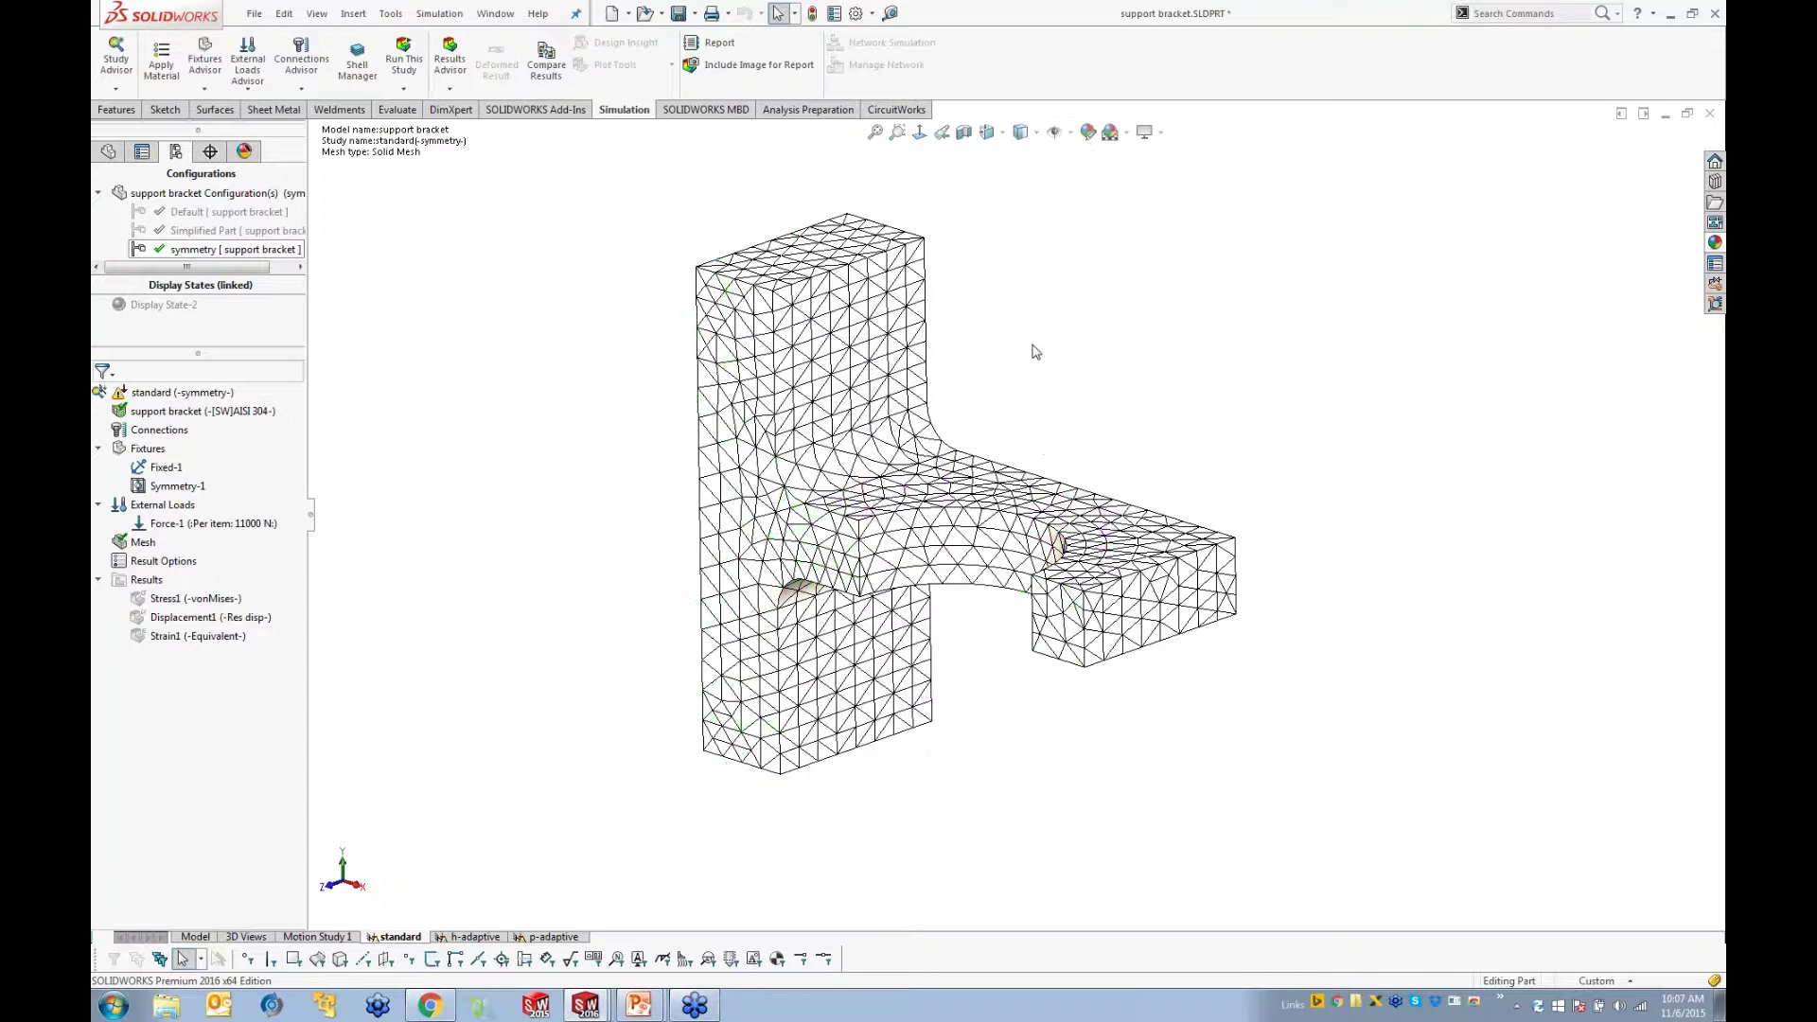
pyautogui.moveTo(1032, 346)
pyautogui.mouseDown(button='middle')
pyautogui.moveTo(1062, 362)
pyautogui.moveTo(1049, 377)
pyautogui.mouseUp(button='middle')
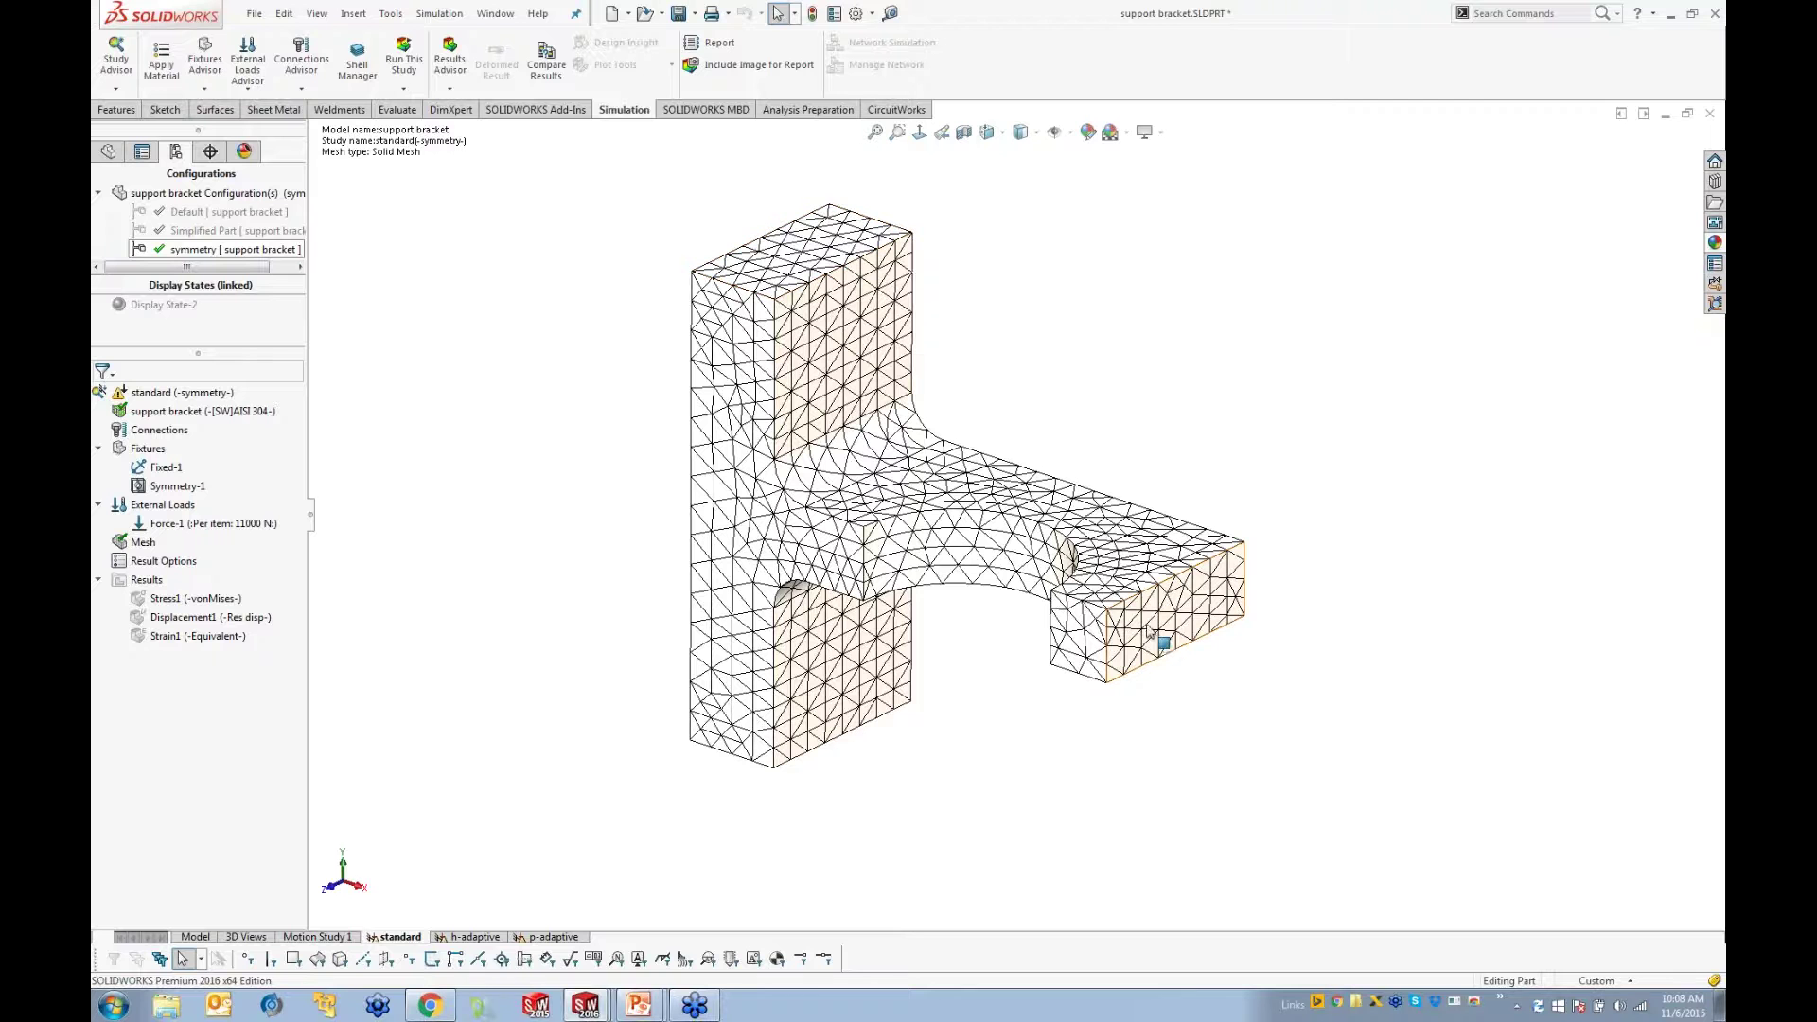
pyautogui.moveTo(1274, 551); pyautogui.dragTo(1207, 572, button='middle')
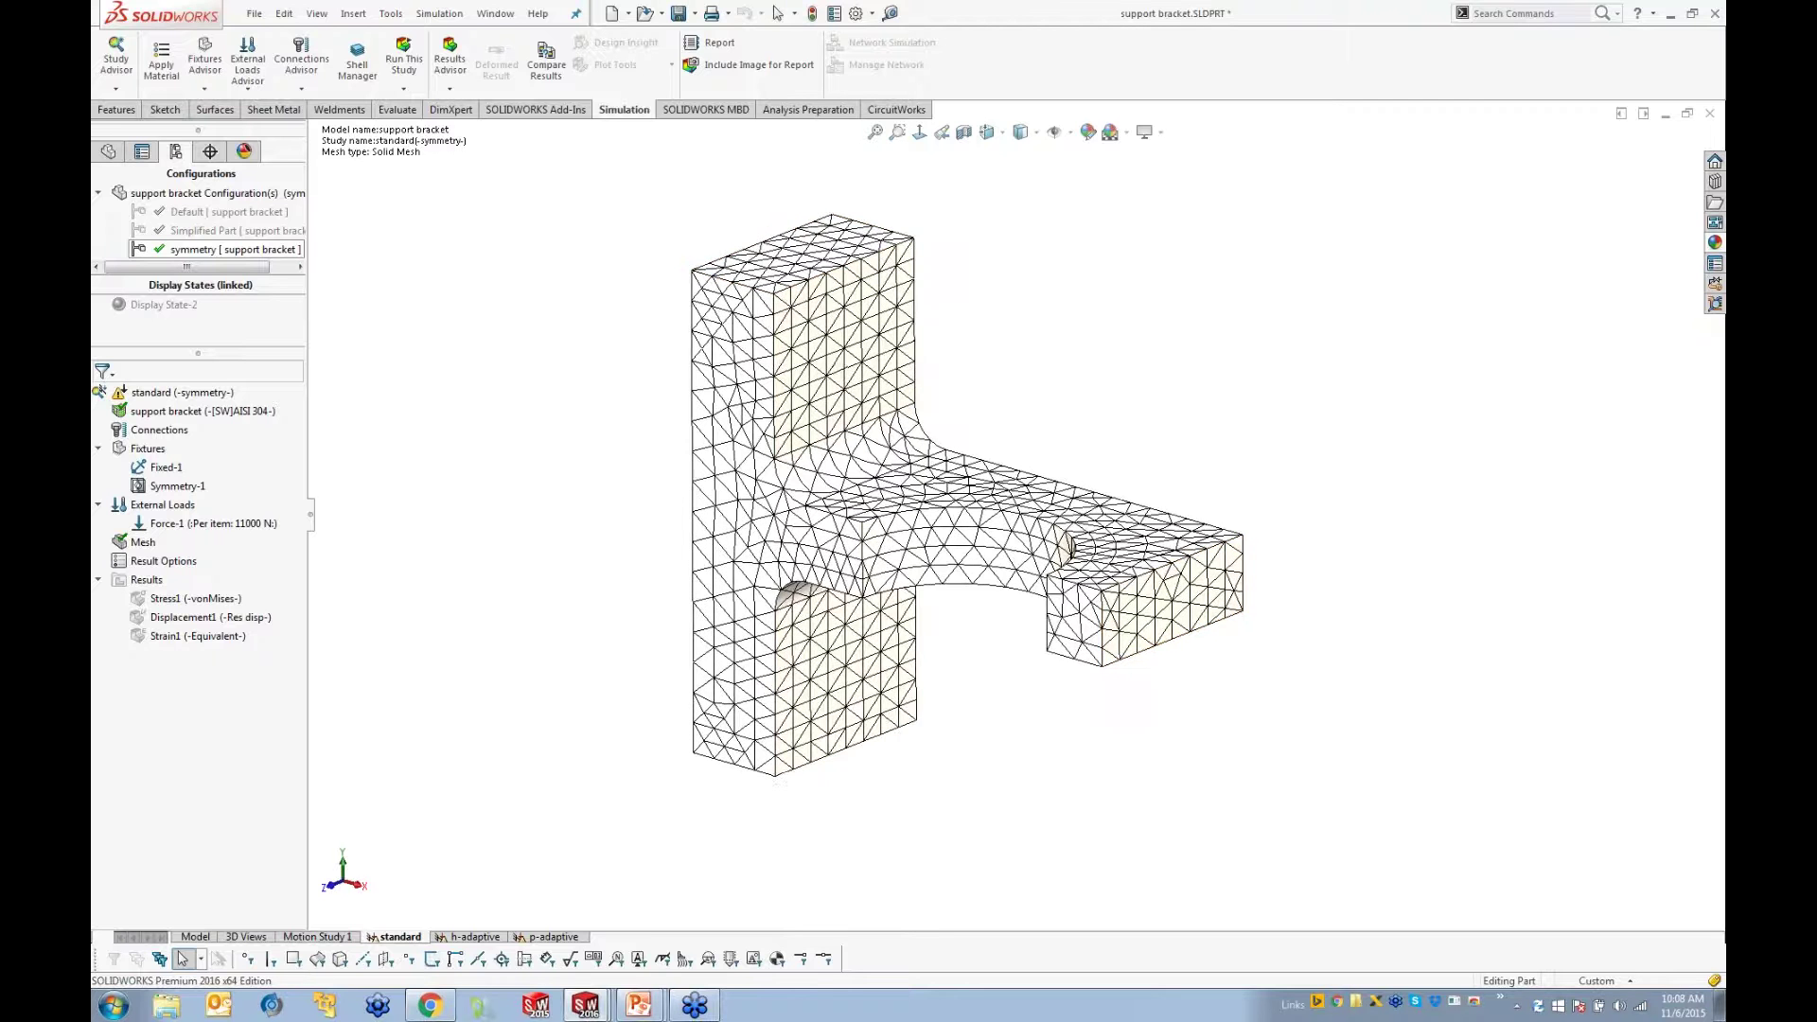
pyautogui.scroll(-2, 1198, 579)
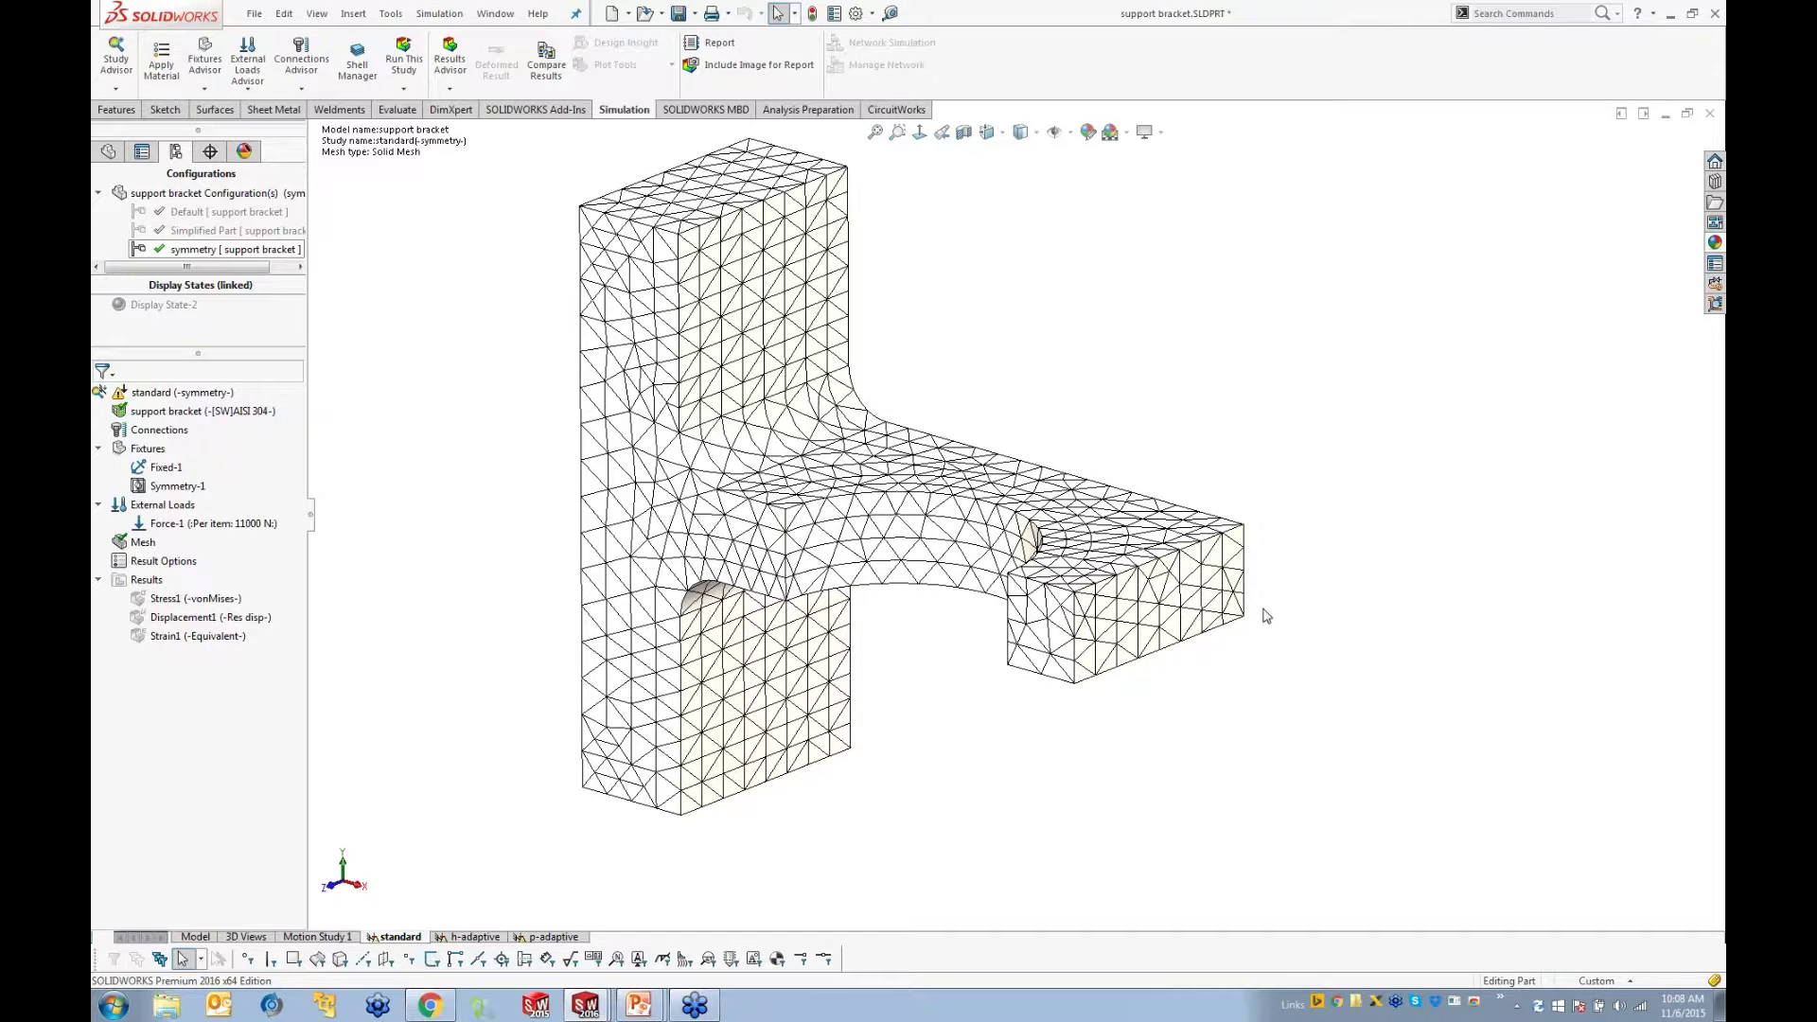
pyautogui.scroll(2, 931, 454)
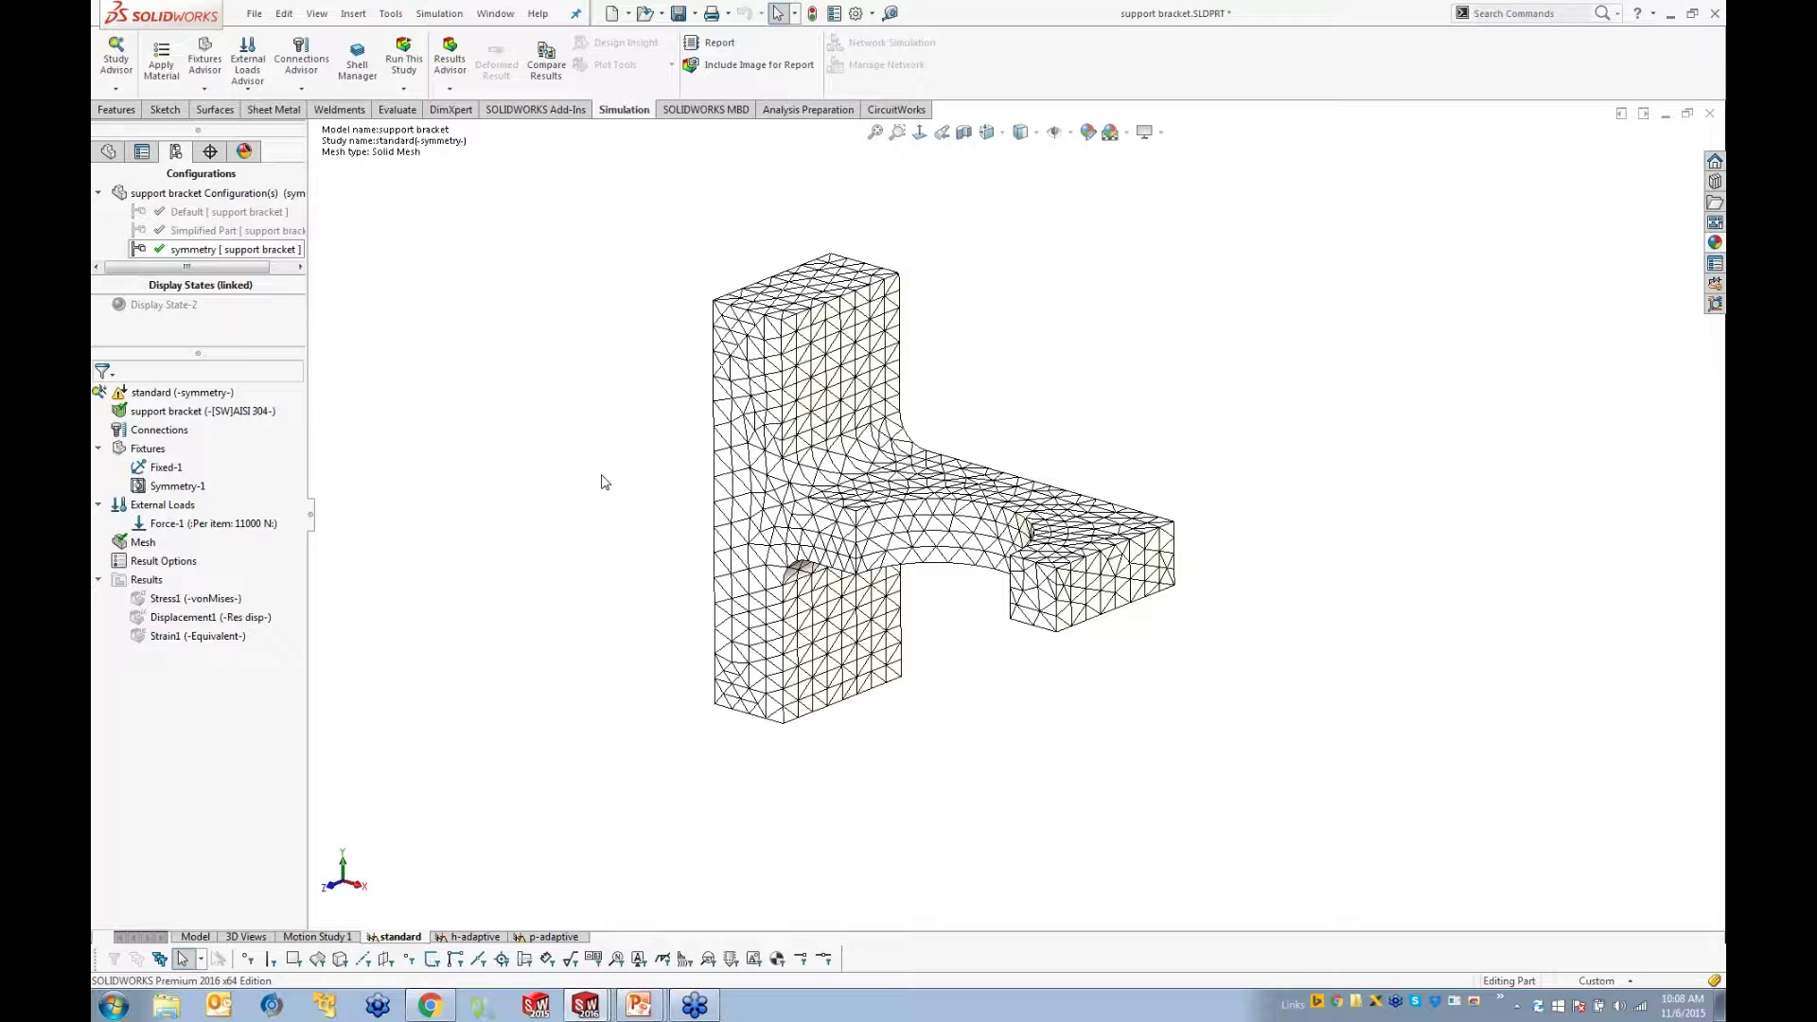
# Step: Run the standard study on the meshed bracket
pyautogui.rightClick(147, 394)
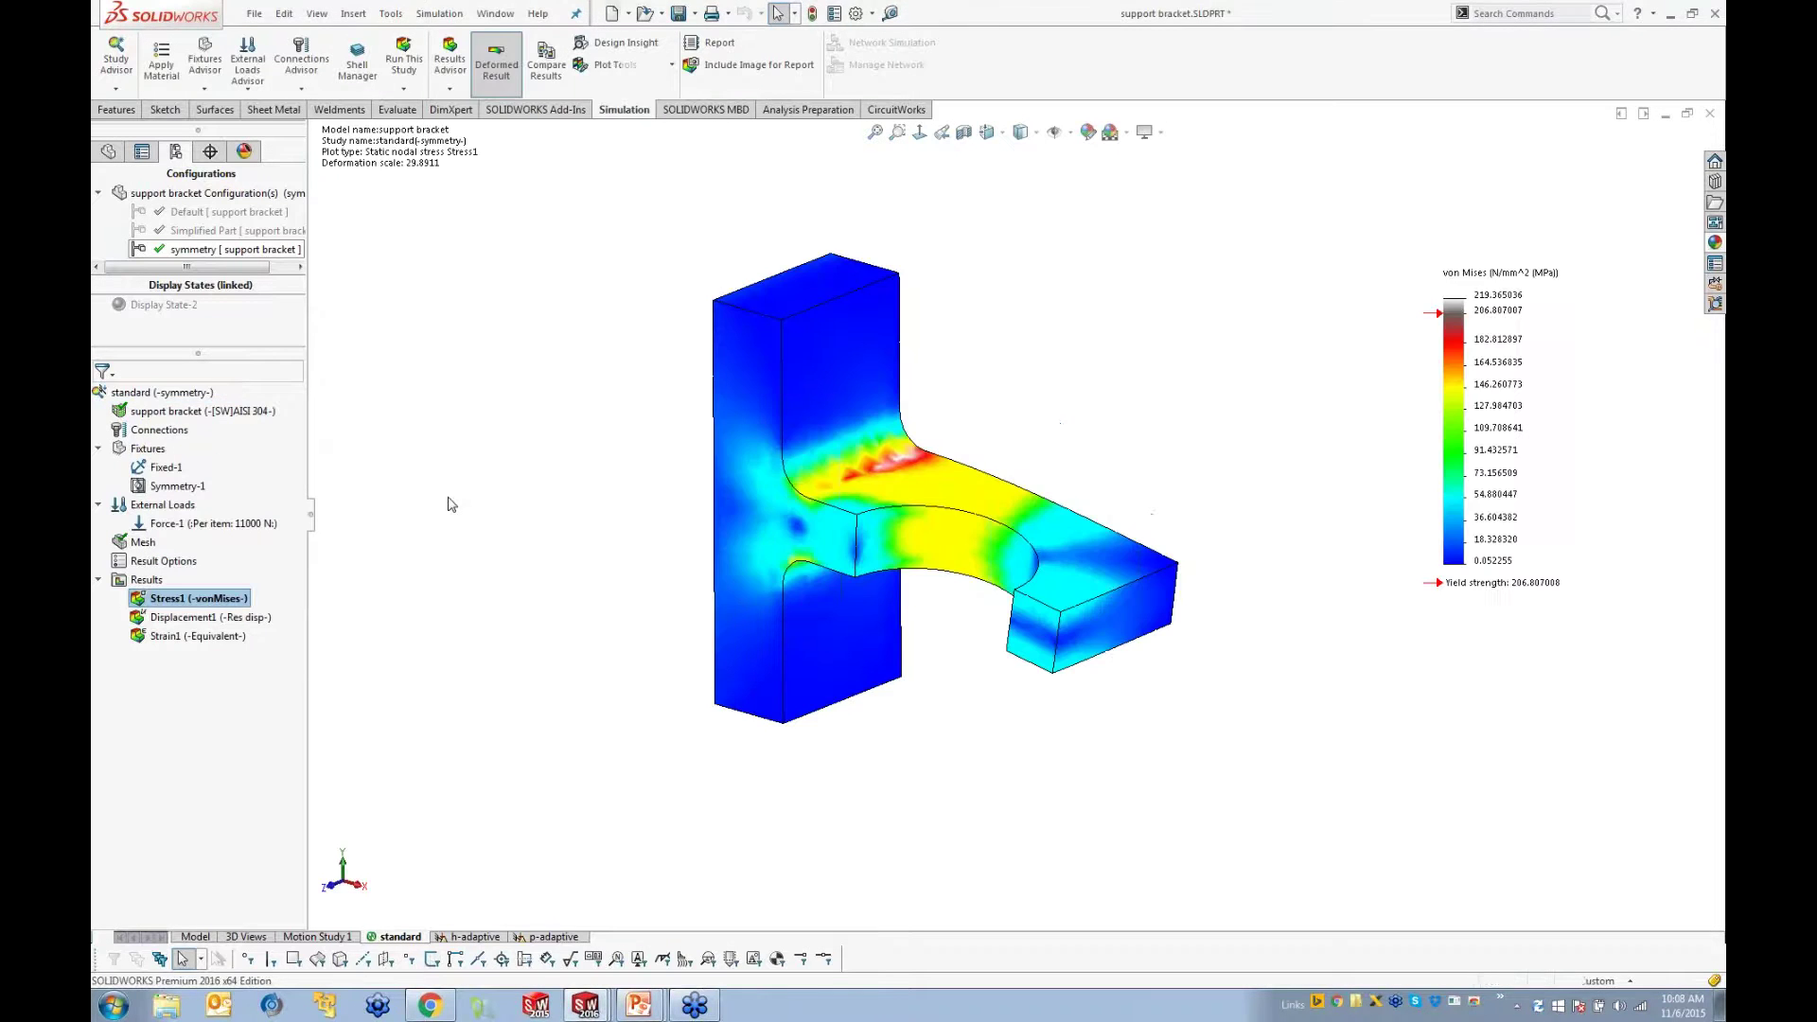
# Step: Edit the Symmetry-1 fixture and remove both symmetry cut faces from its selection
pyautogui.rightClick(149, 488)
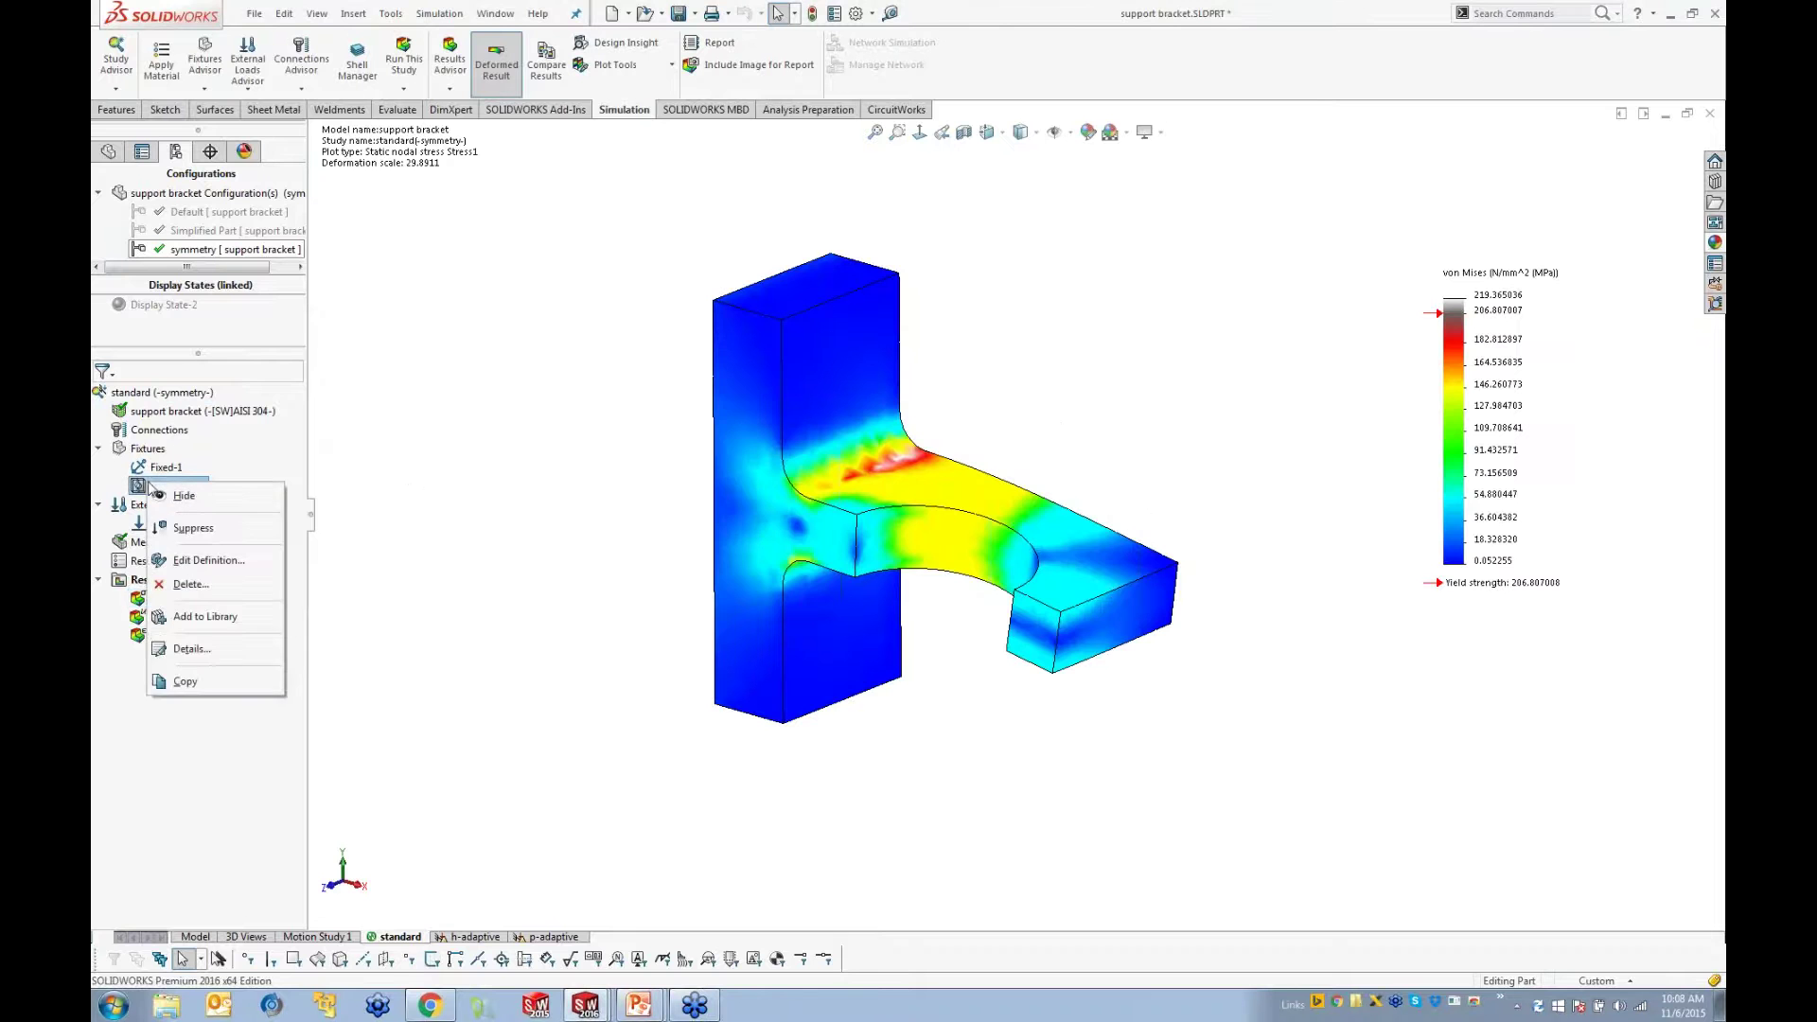
pyautogui.click(170, 530)
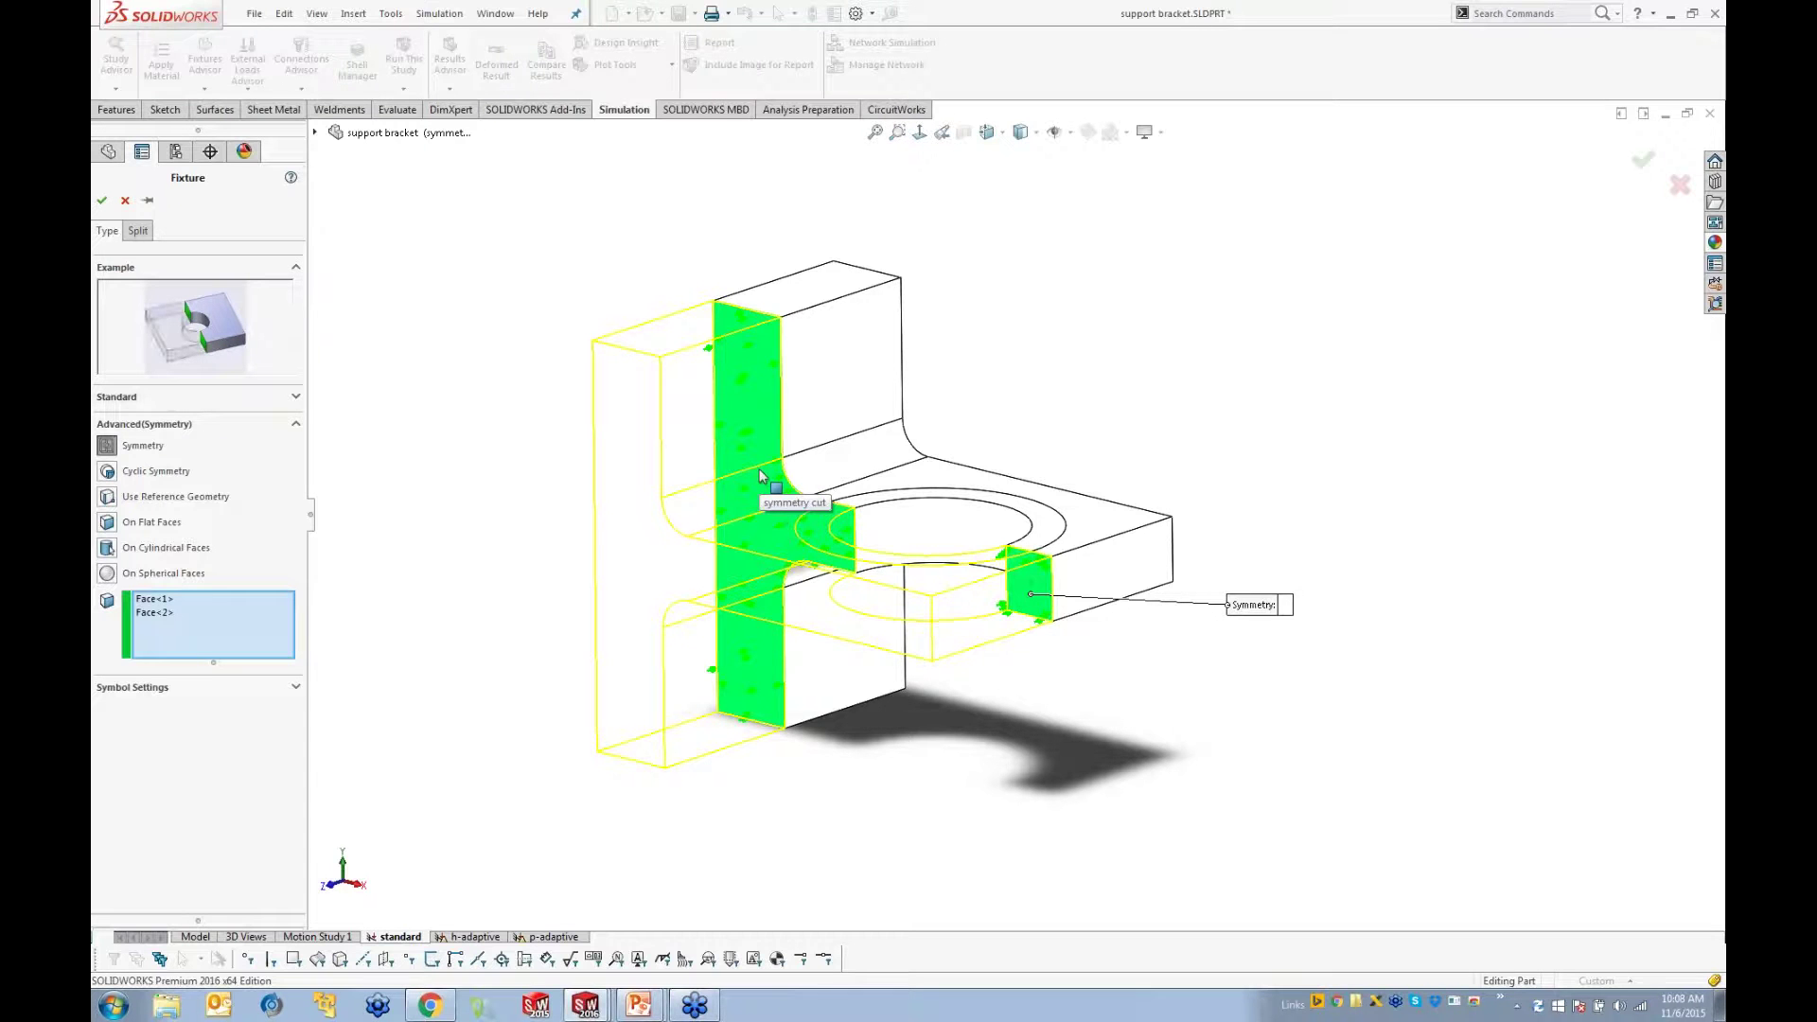
pyautogui.click(1039, 584)
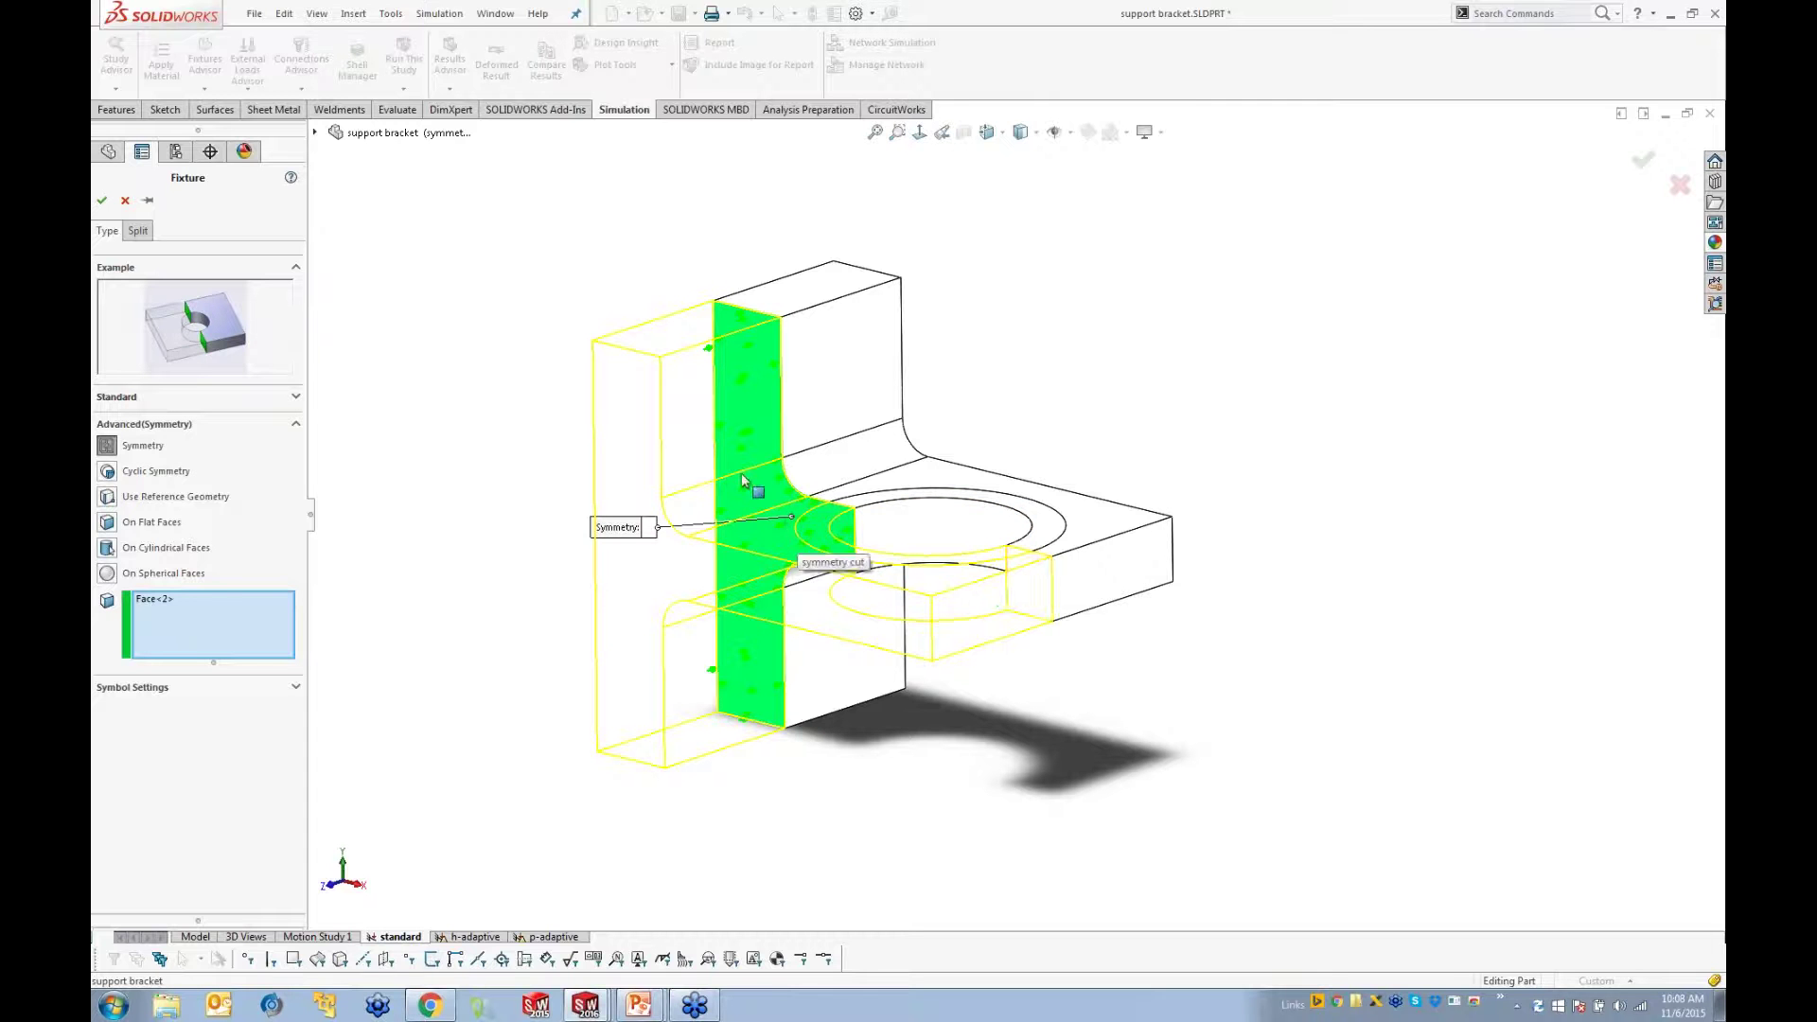
pyautogui.click(755, 443)
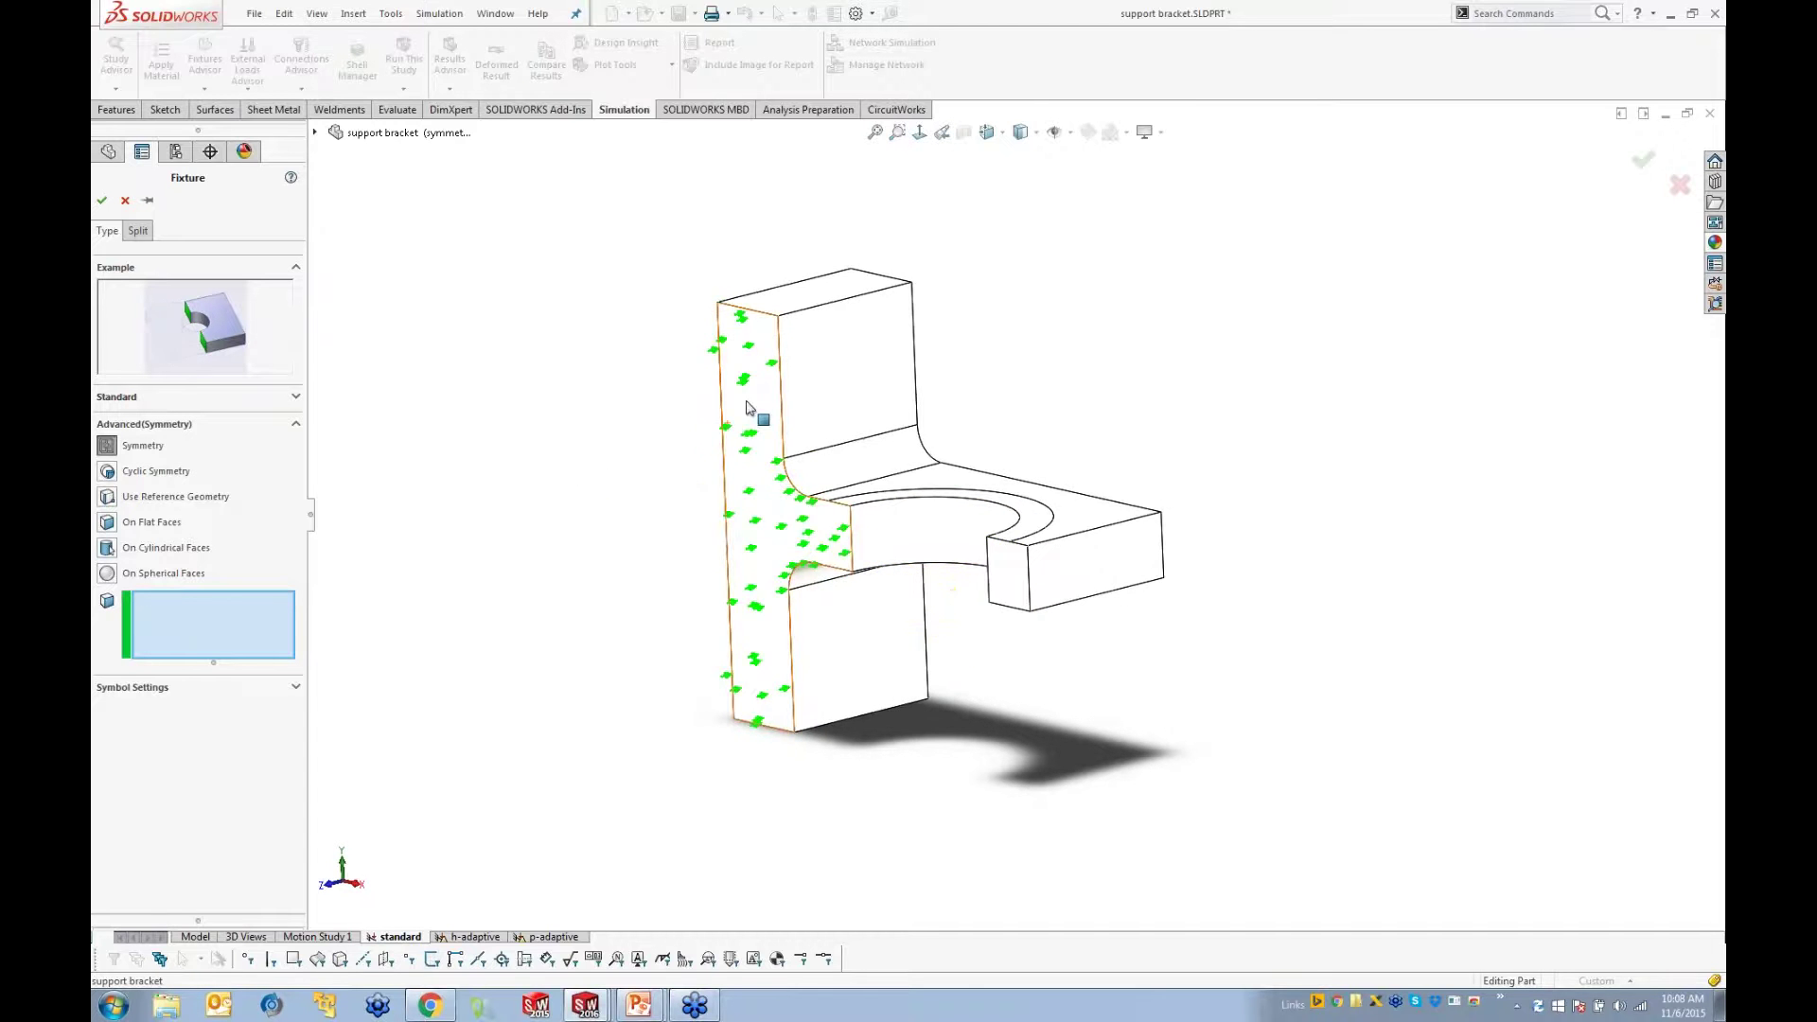
# Step: Reselect the large upright cut face and the small cut face on the arm's end for the symmetry fixture
pyautogui.click(754, 403)
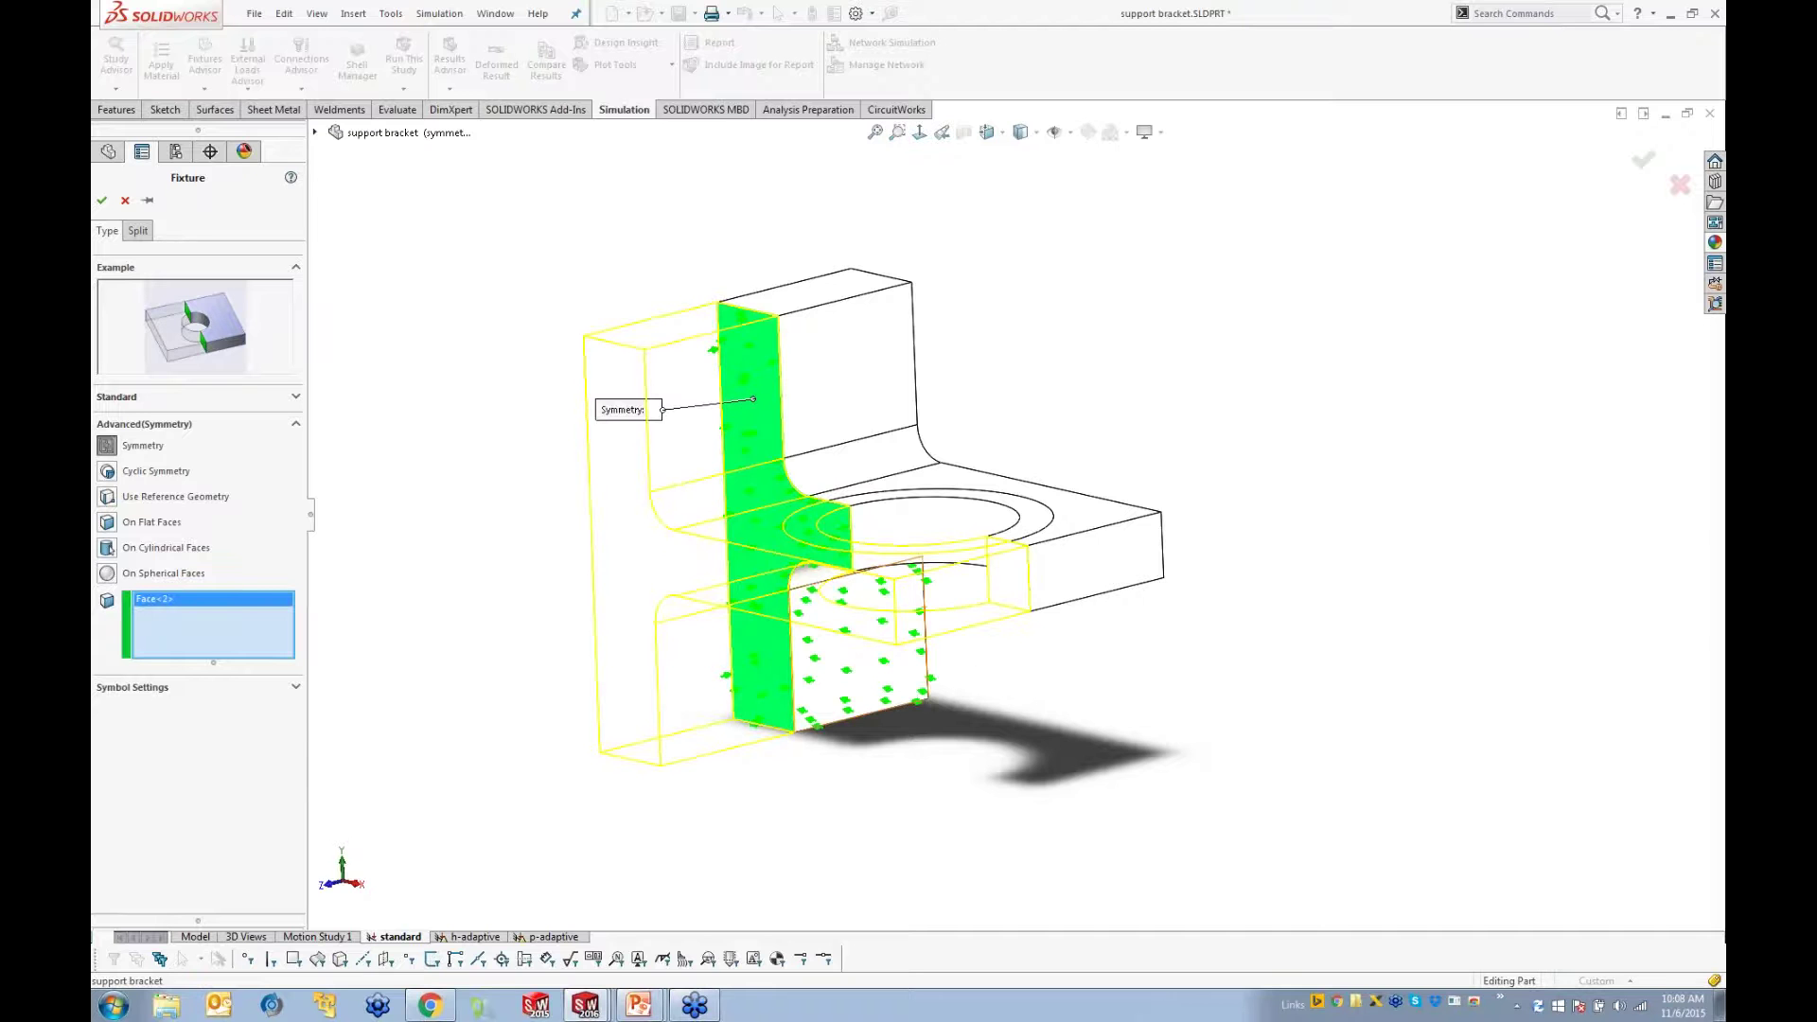
pyautogui.moveTo(625, 492); pyautogui.dragTo(547, 517, button='middle')
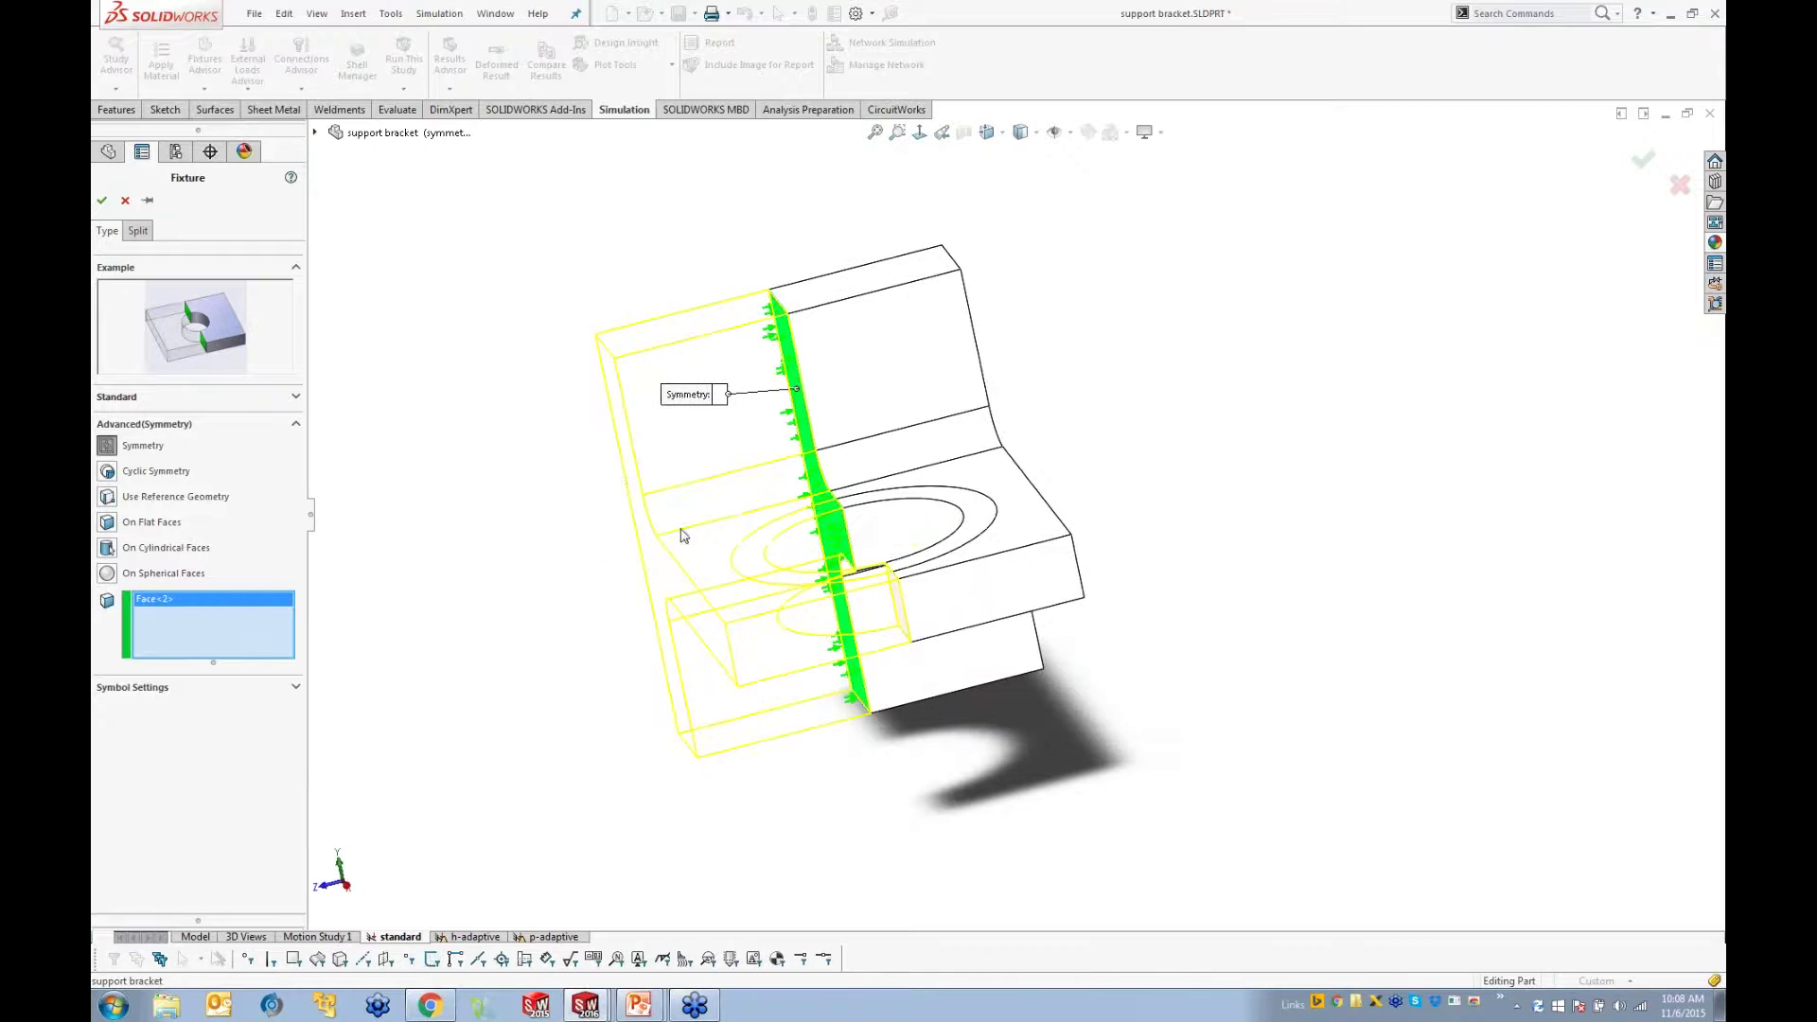
pyautogui.moveTo(681, 531); pyautogui.dragTo(736, 508, button='middle')
pyautogui.scroll(-3, 760, 366)
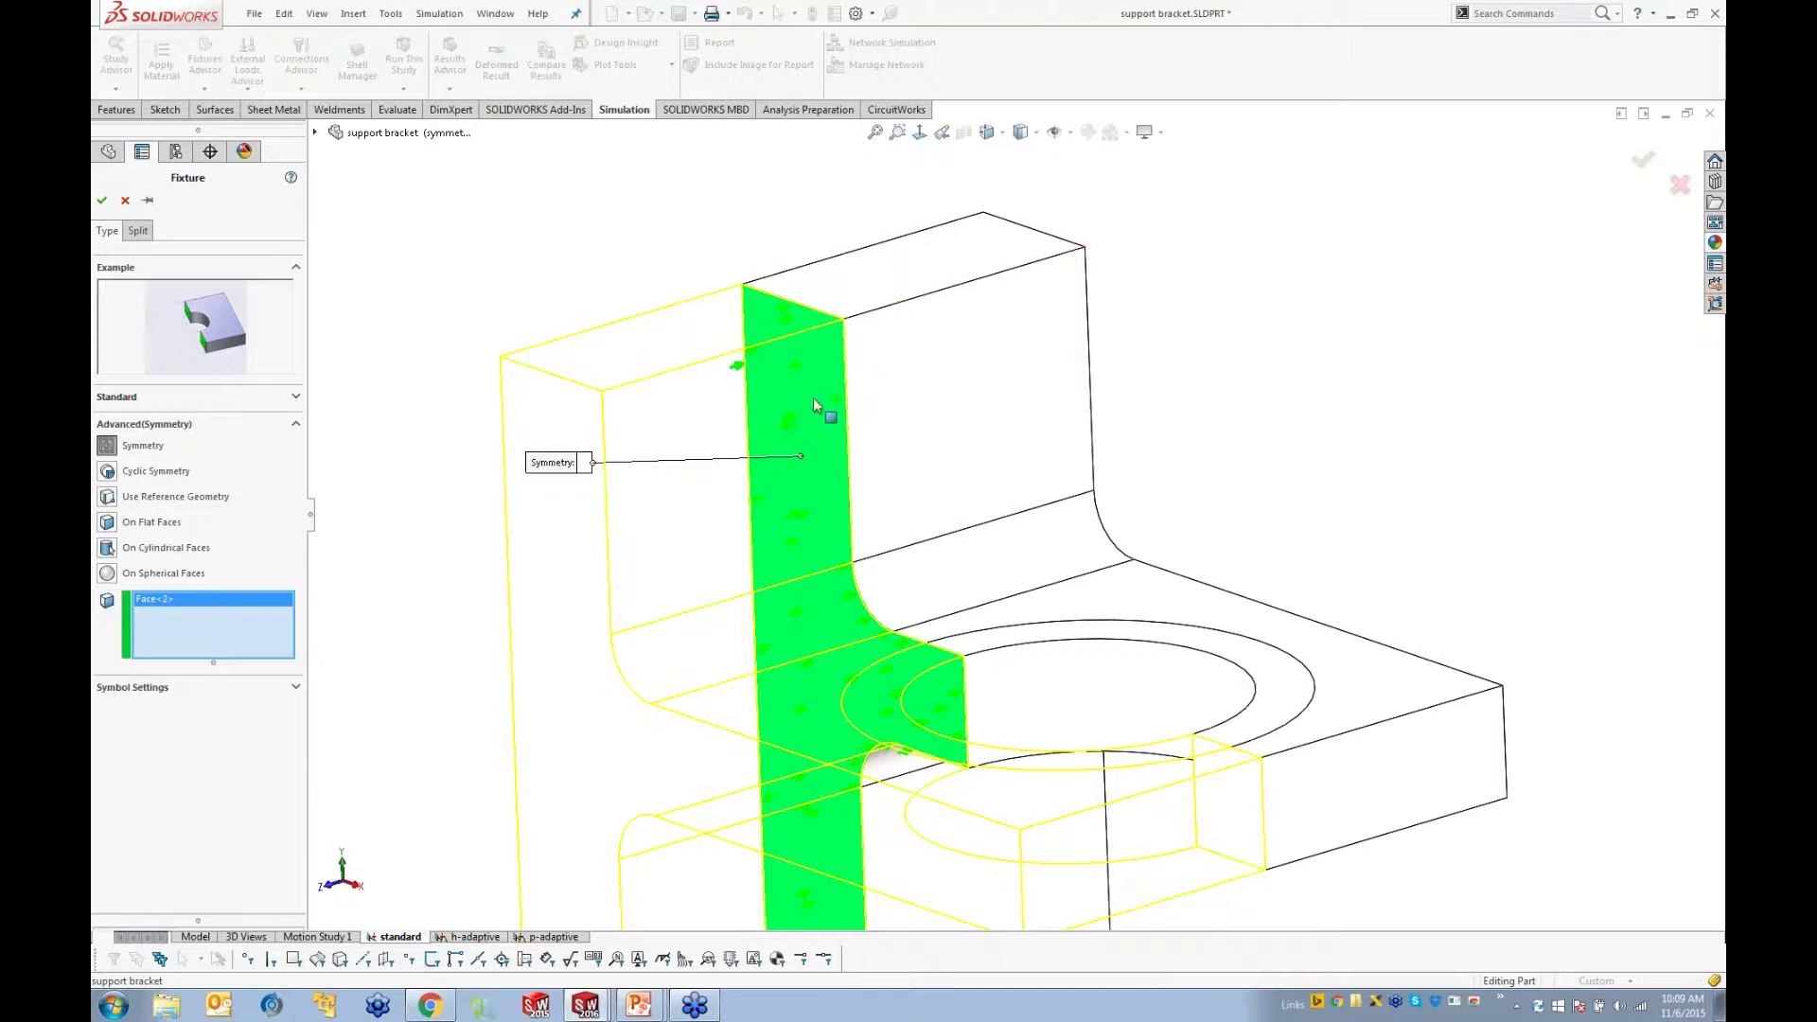
pyautogui.click(1230, 785)
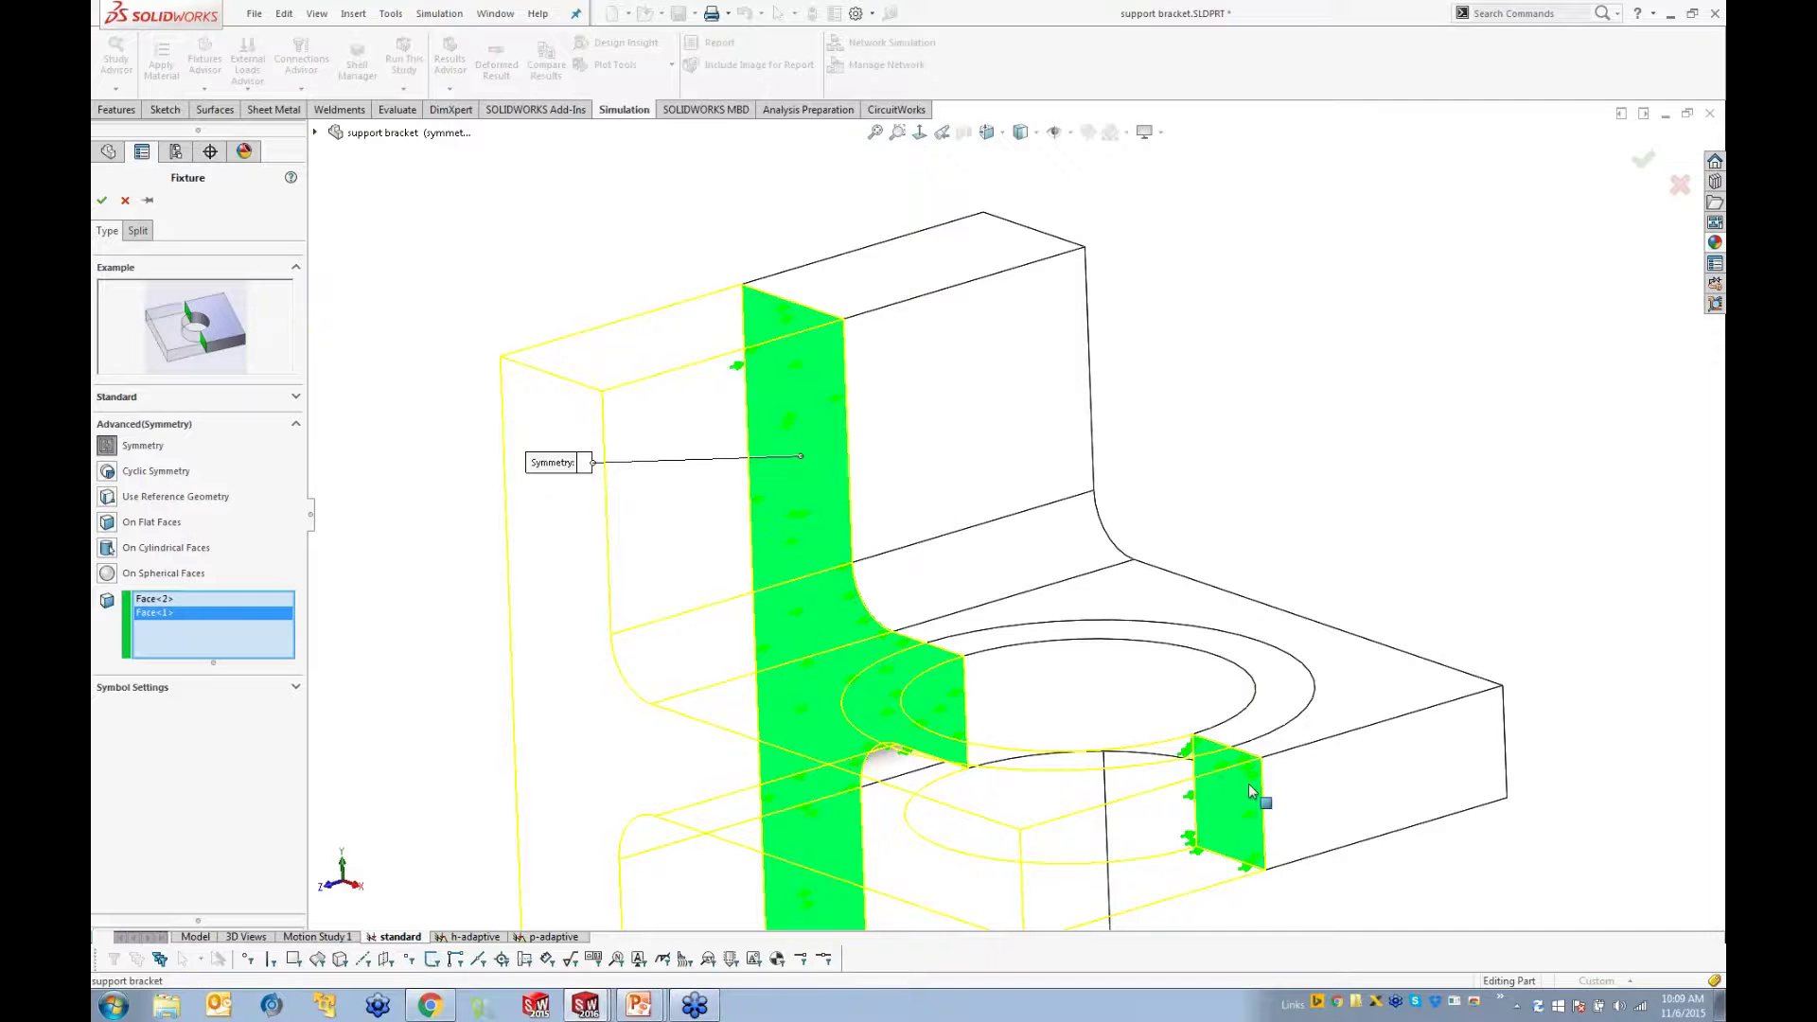
pyautogui.scroll(-3, 1220, 780)
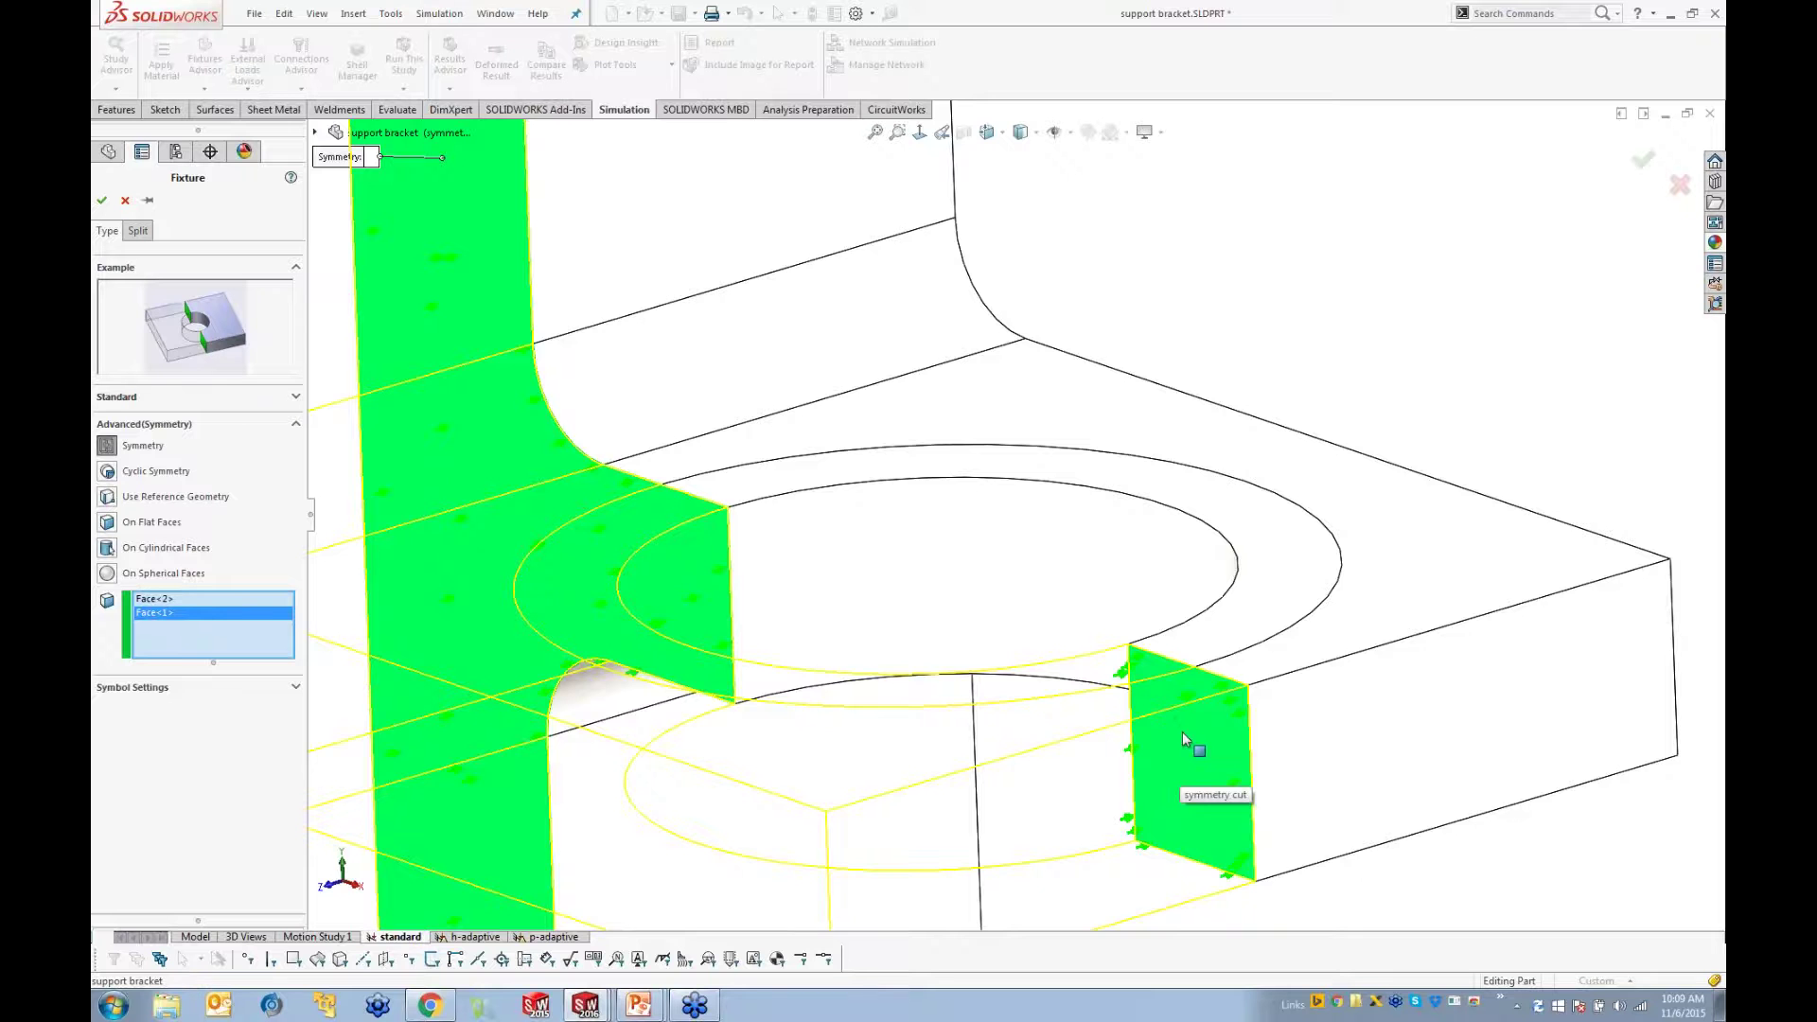
pyautogui.press('f')
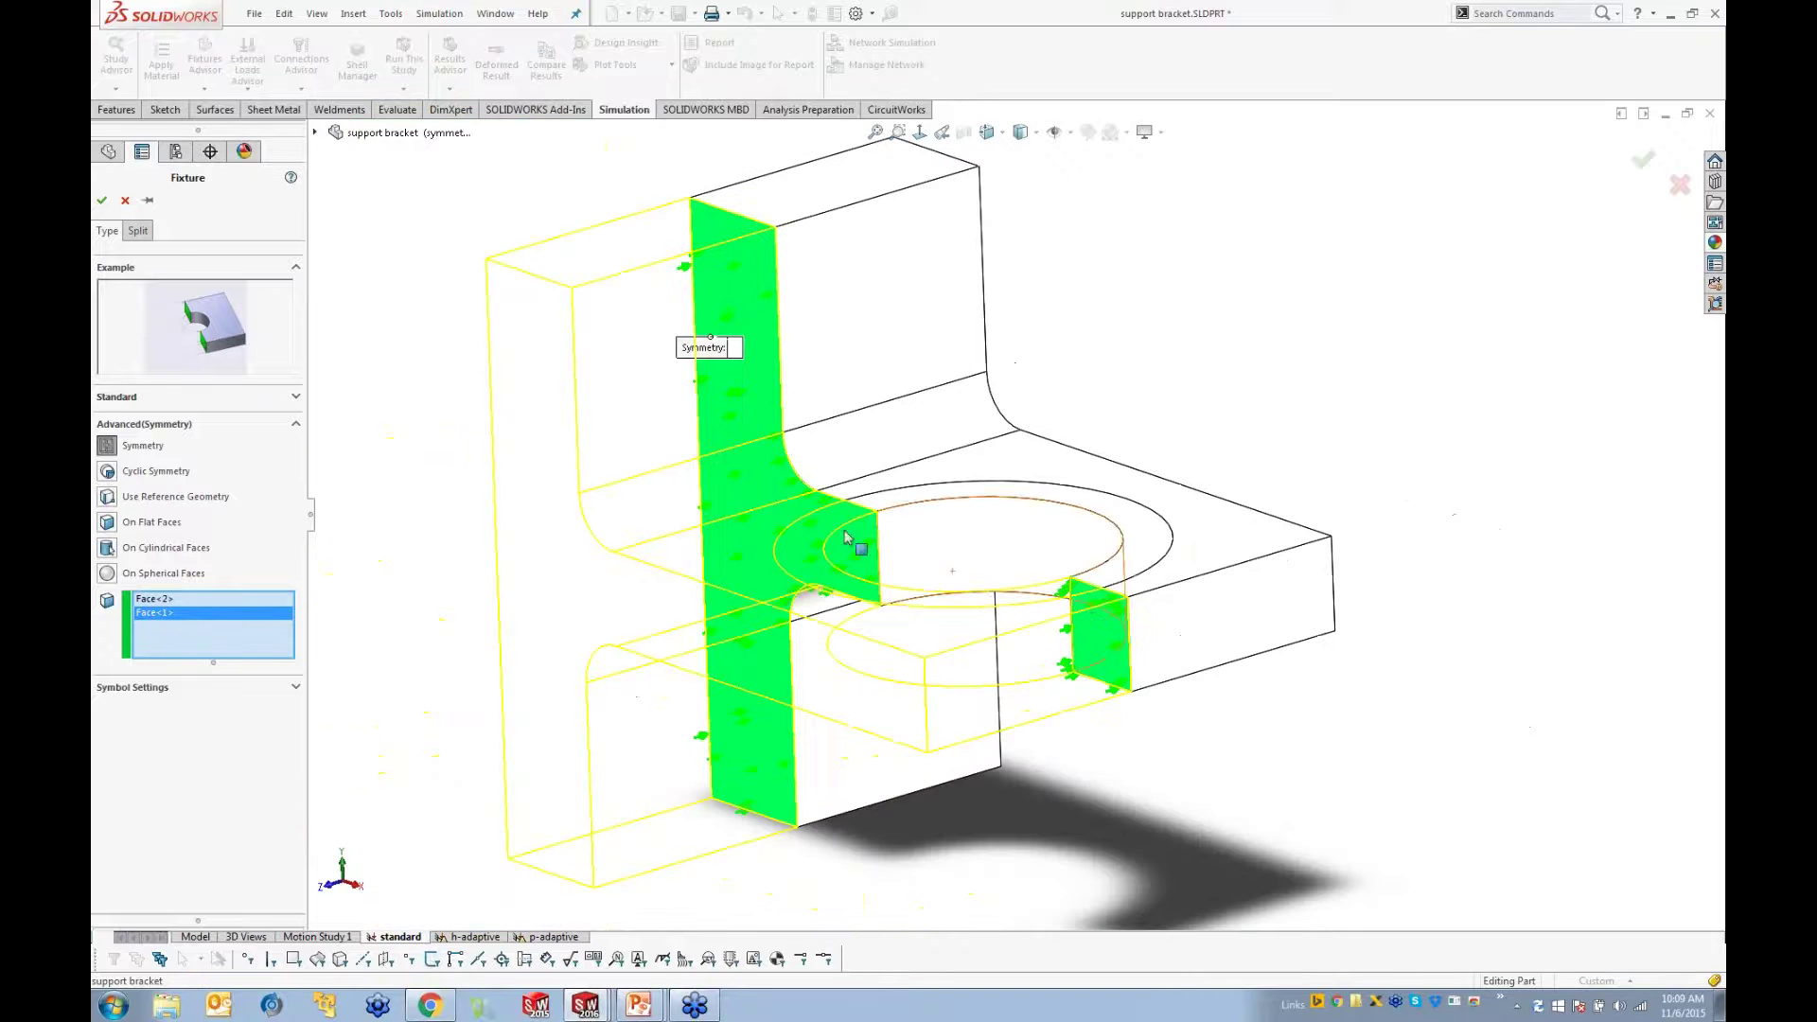
# Step: Accept the symmetry fixture and set the von Mises stress plot's boundary option to Mesh
pyautogui.click(102, 200)
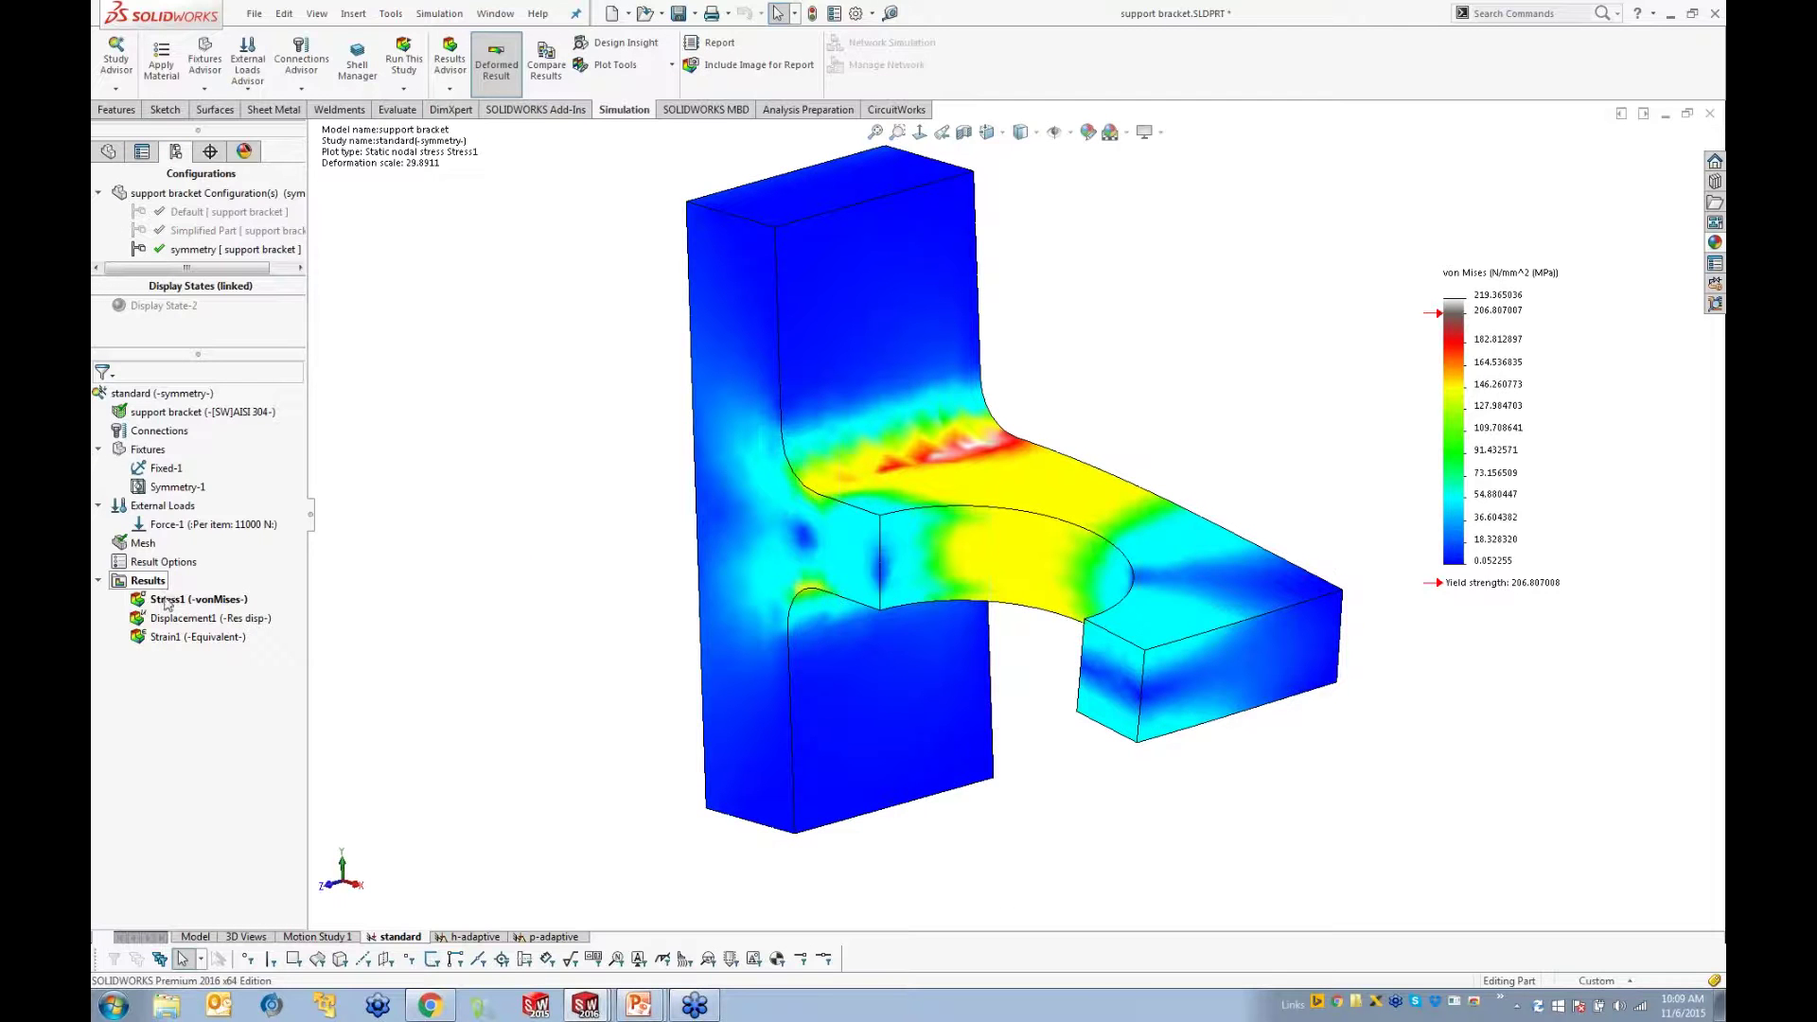
pyautogui.click(153, 602)
pyautogui.doubleClick(180, 600)
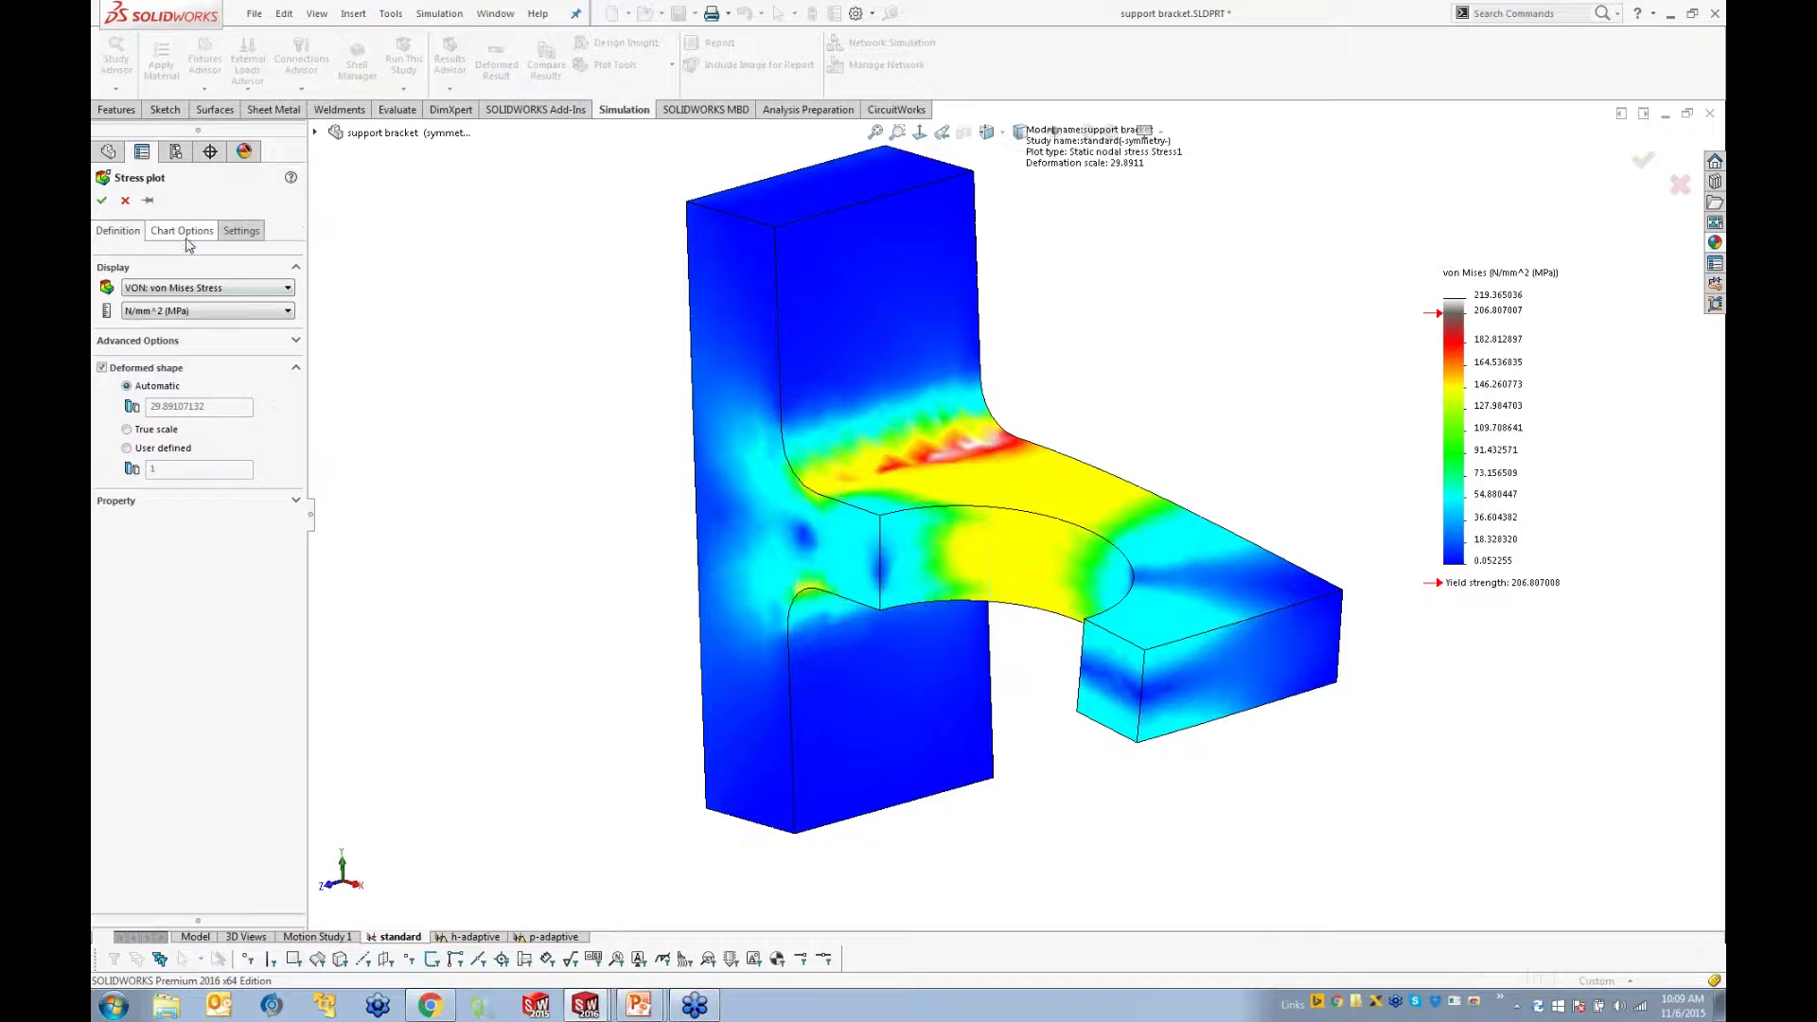
pyautogui.click(238, 232)
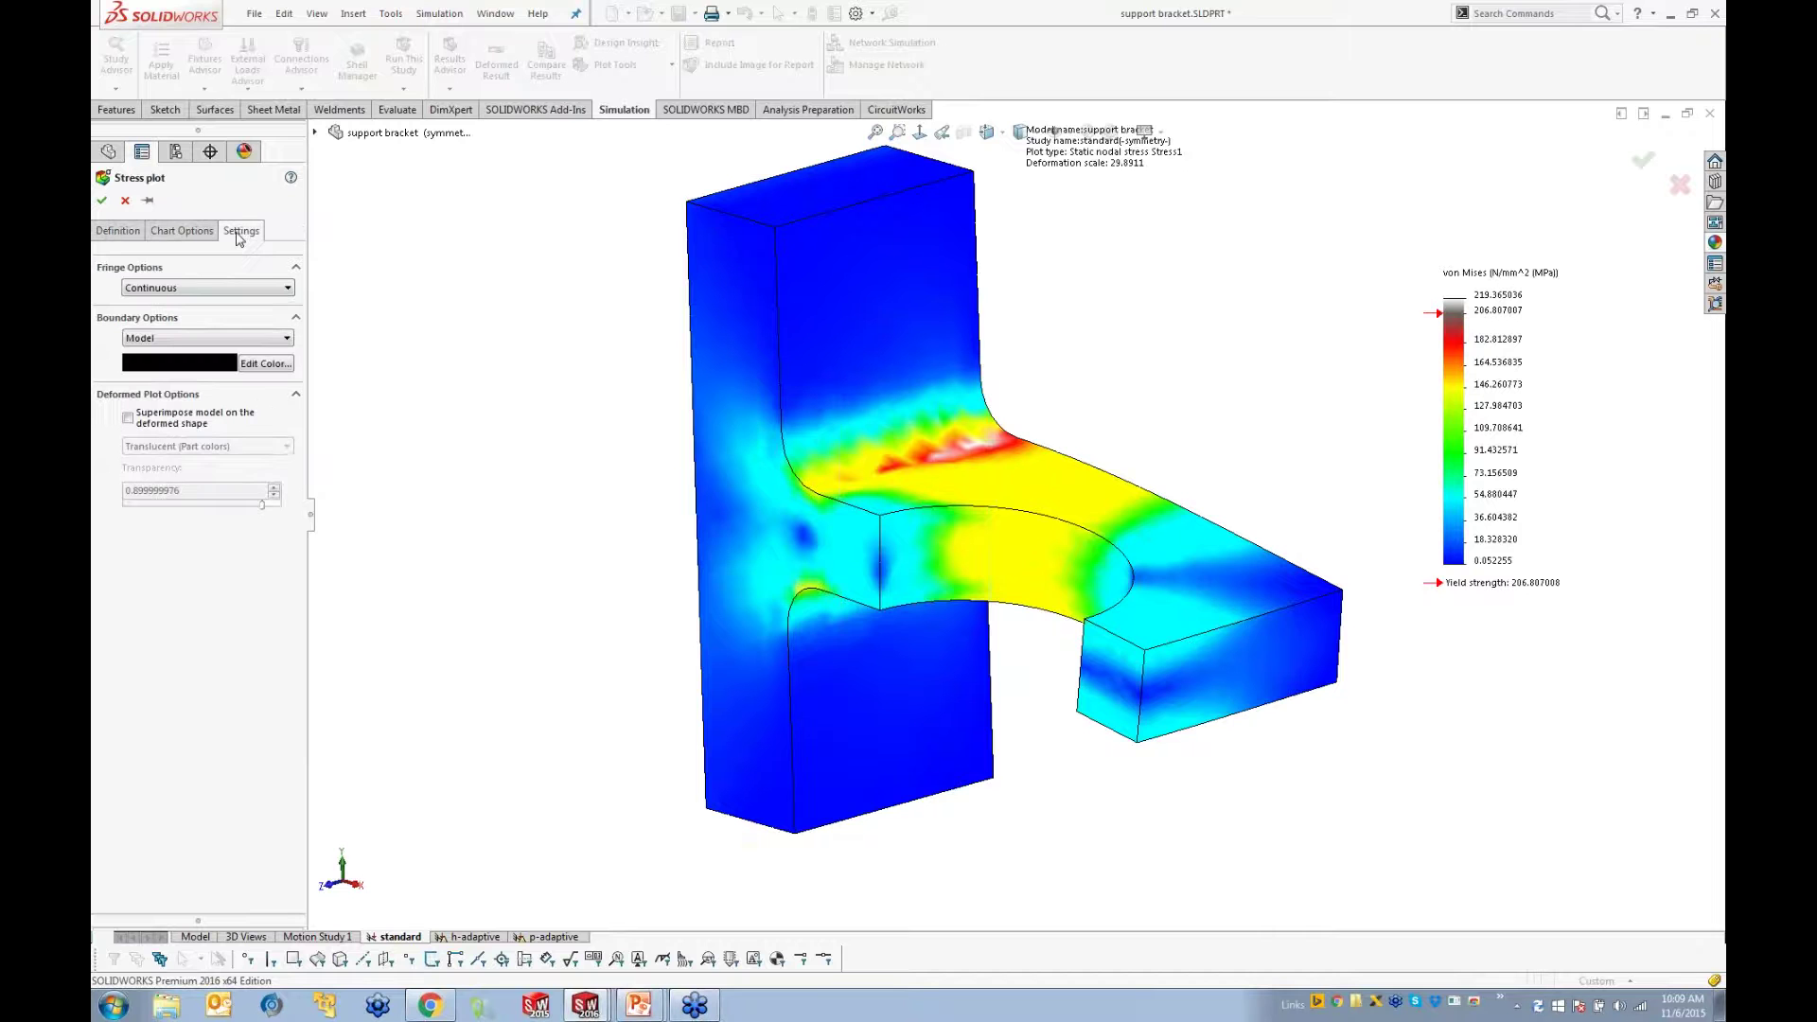
pyautogui.click(209, 339)
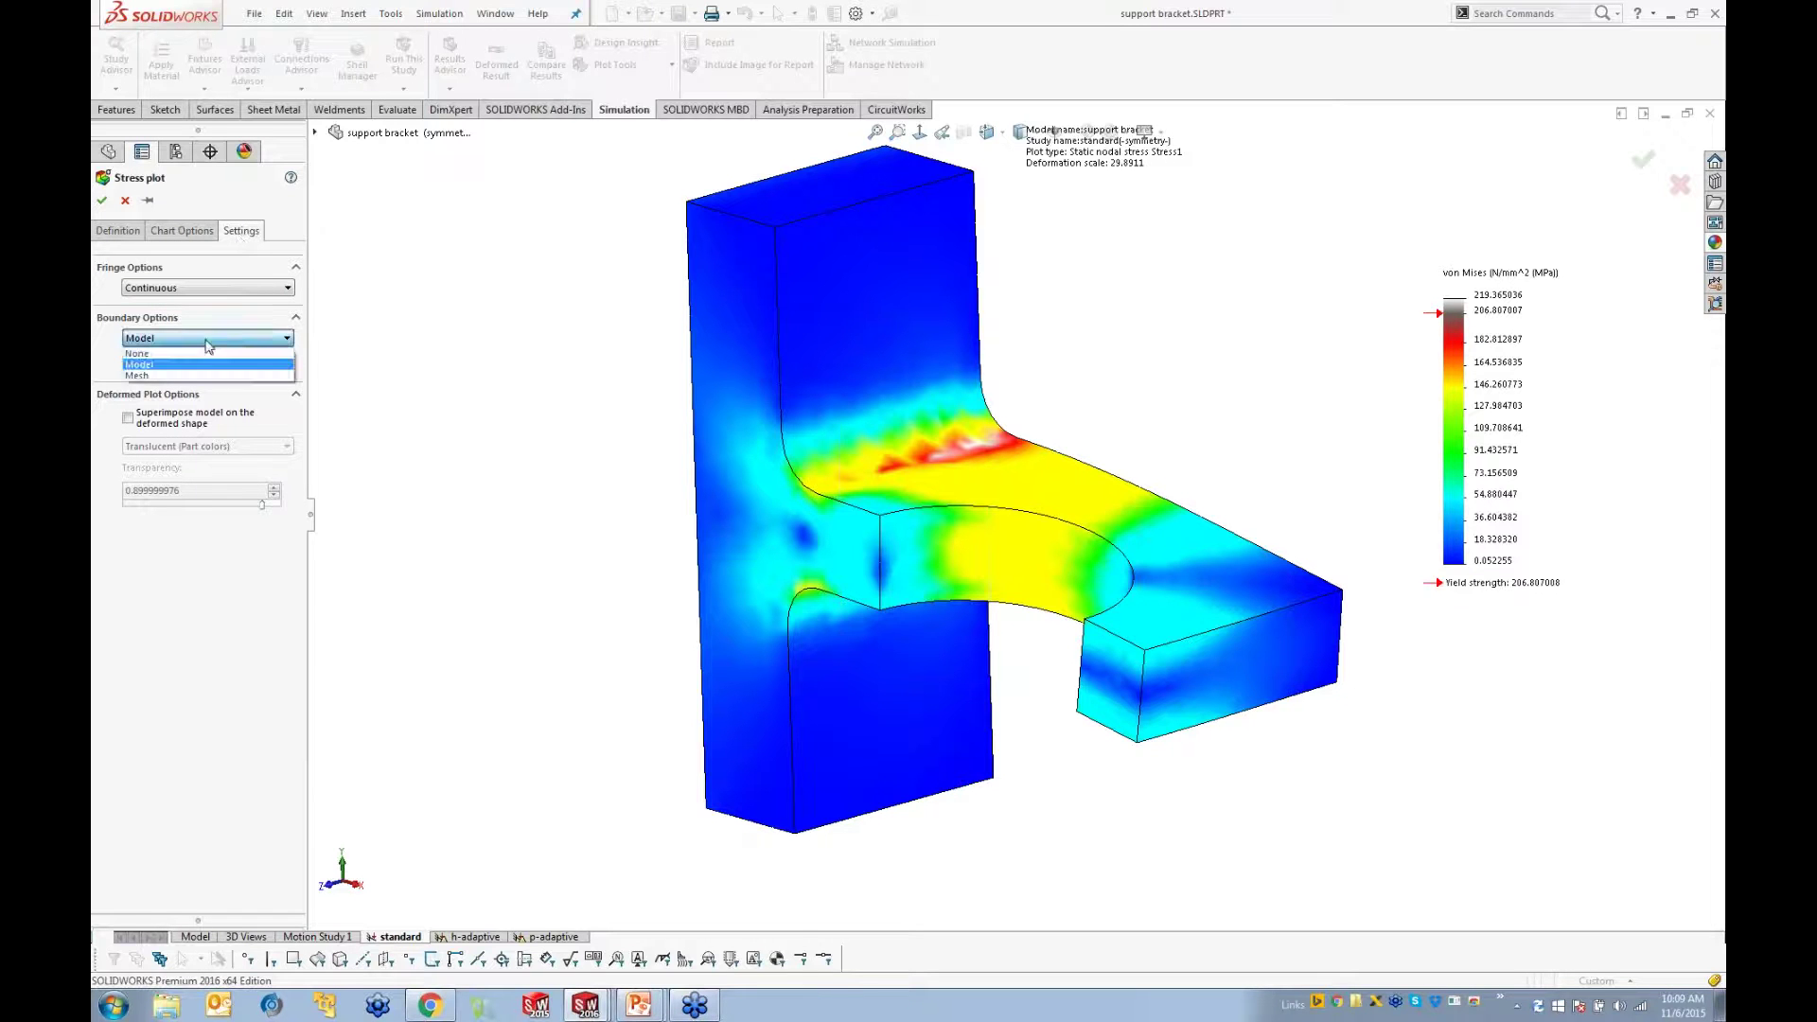
pyautogui.click(152, 376)
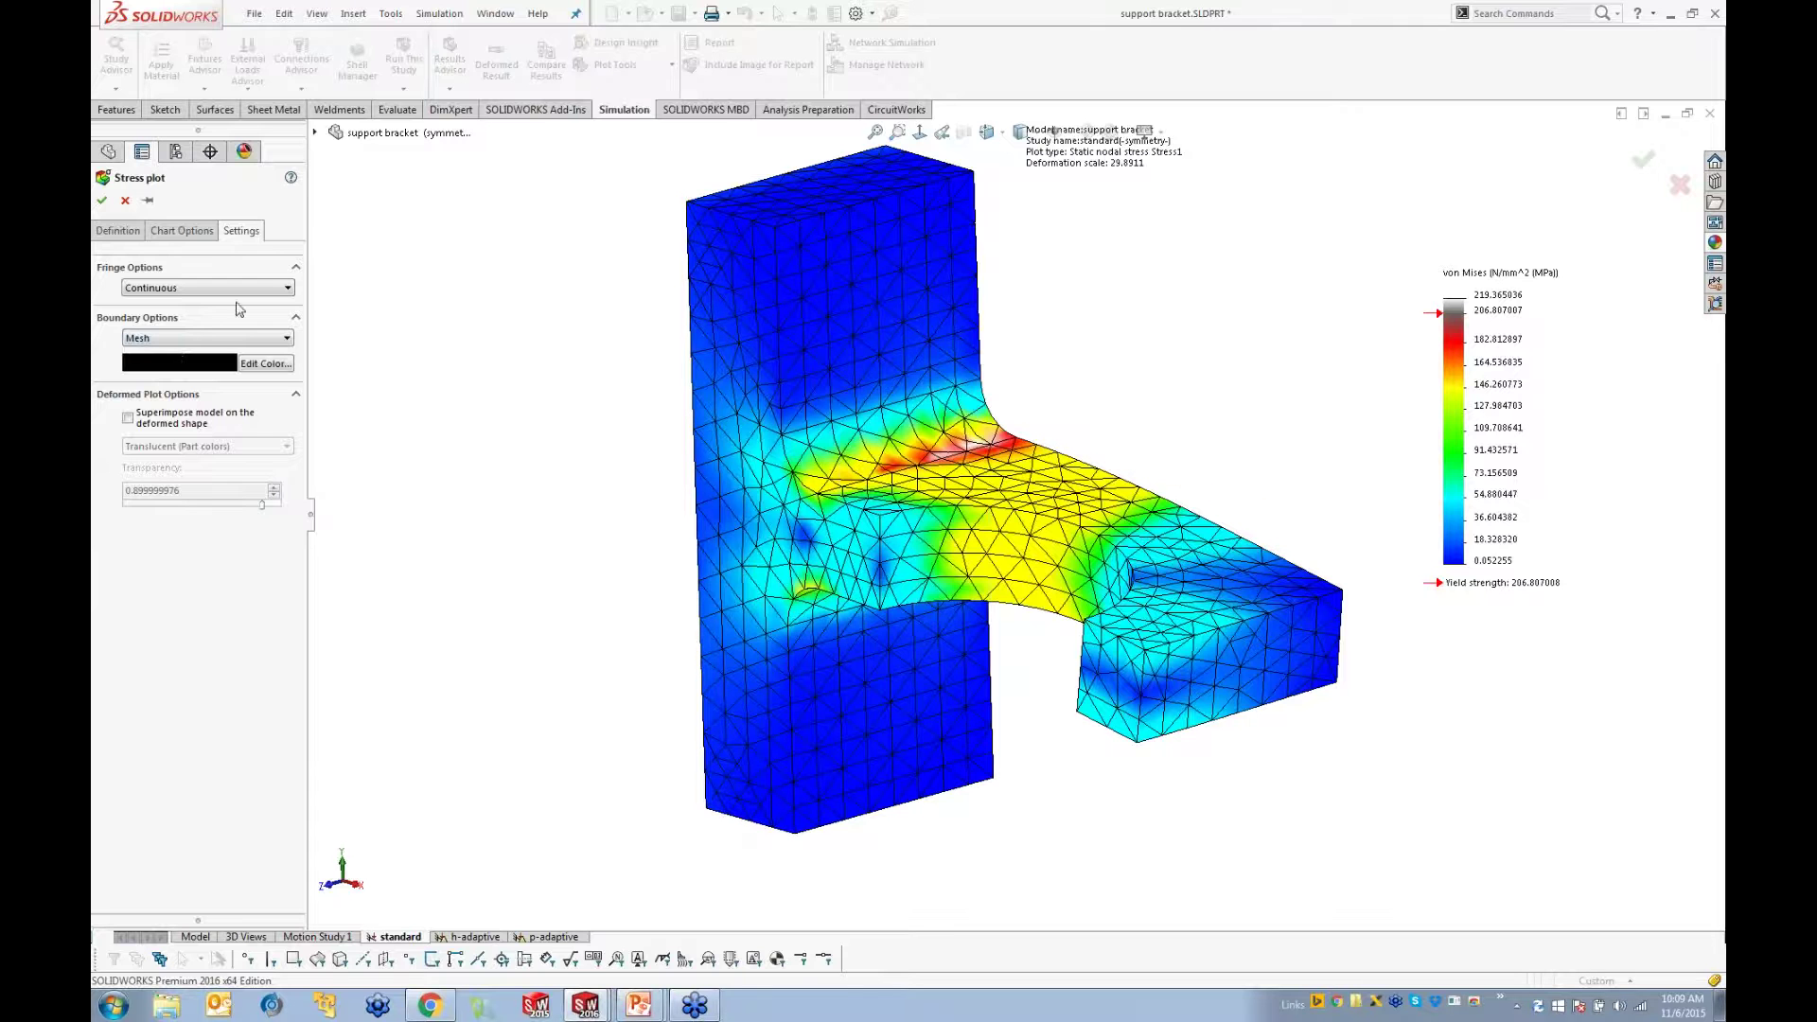
pyautogui.press('Return')
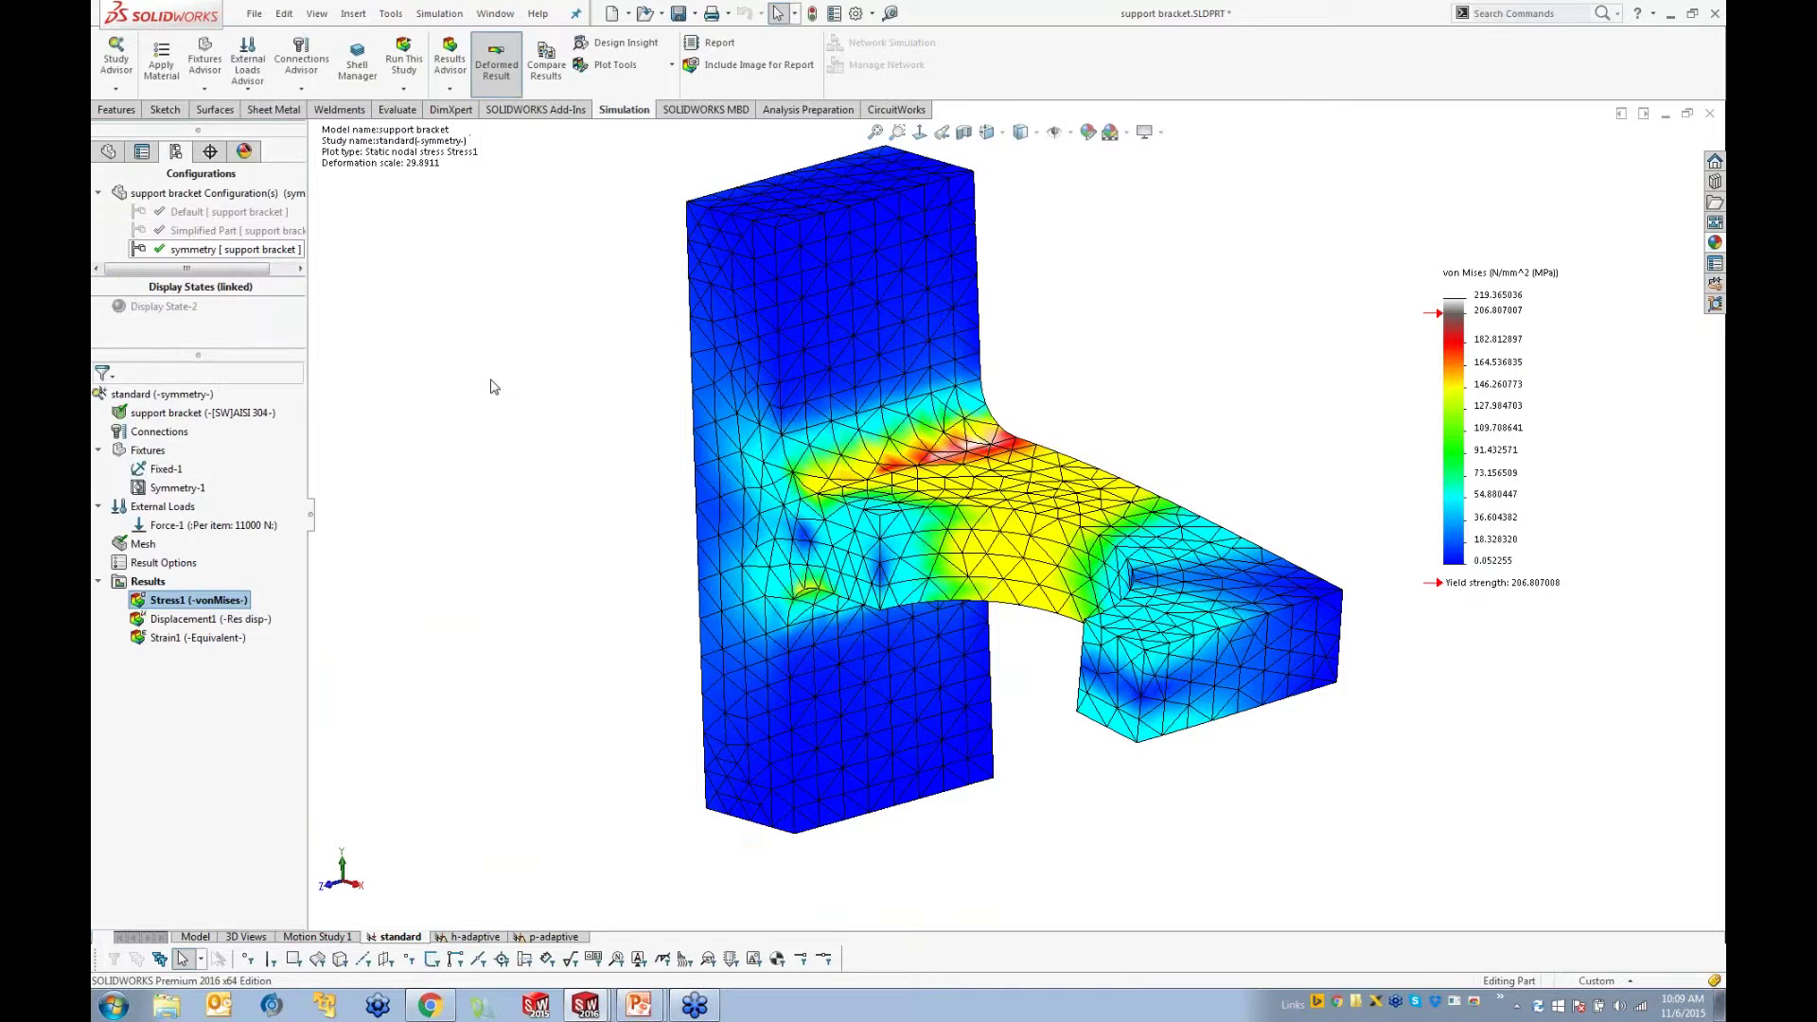
# Step: Examine the stress distribution against the mesh elements along the upper fillet between the upright and the arm
pyautogui.moveTo(1017, 445); pyautogui.dragTo(932, 544, button='middle')
pyautogui.scroll(-3, 954, 407)
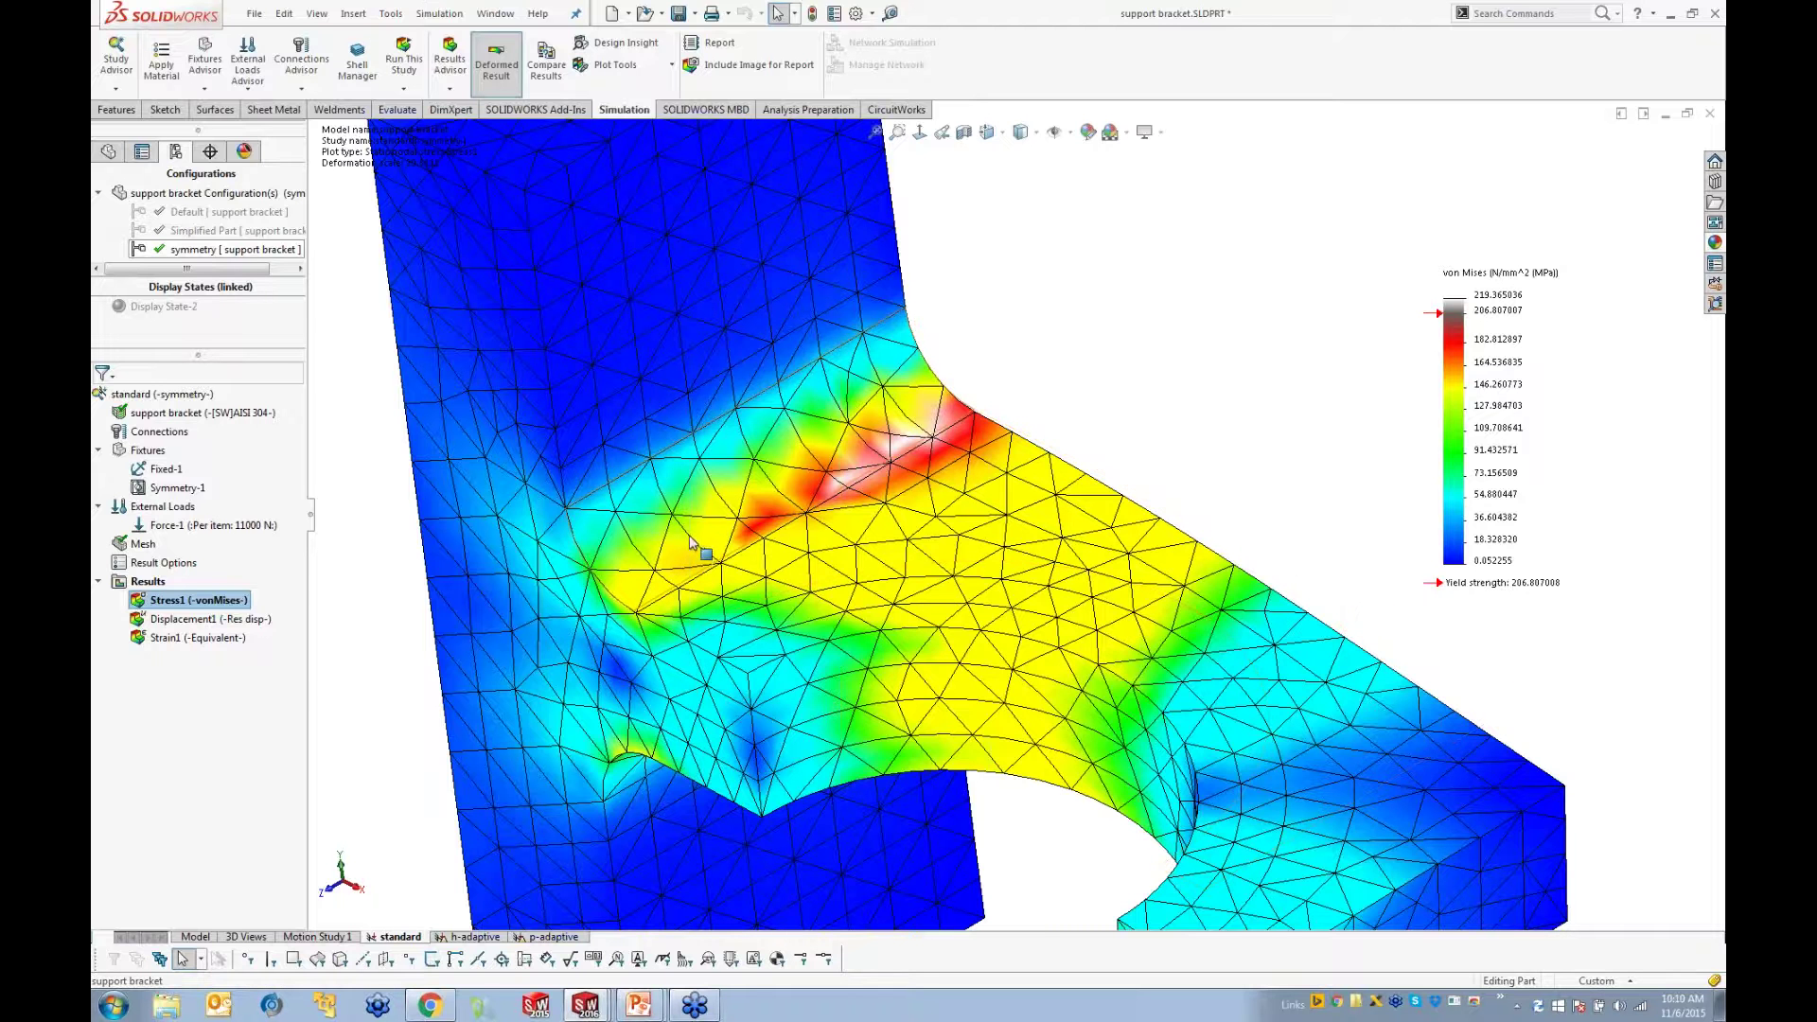
pyautogui.scroll(-1, 757, 489)
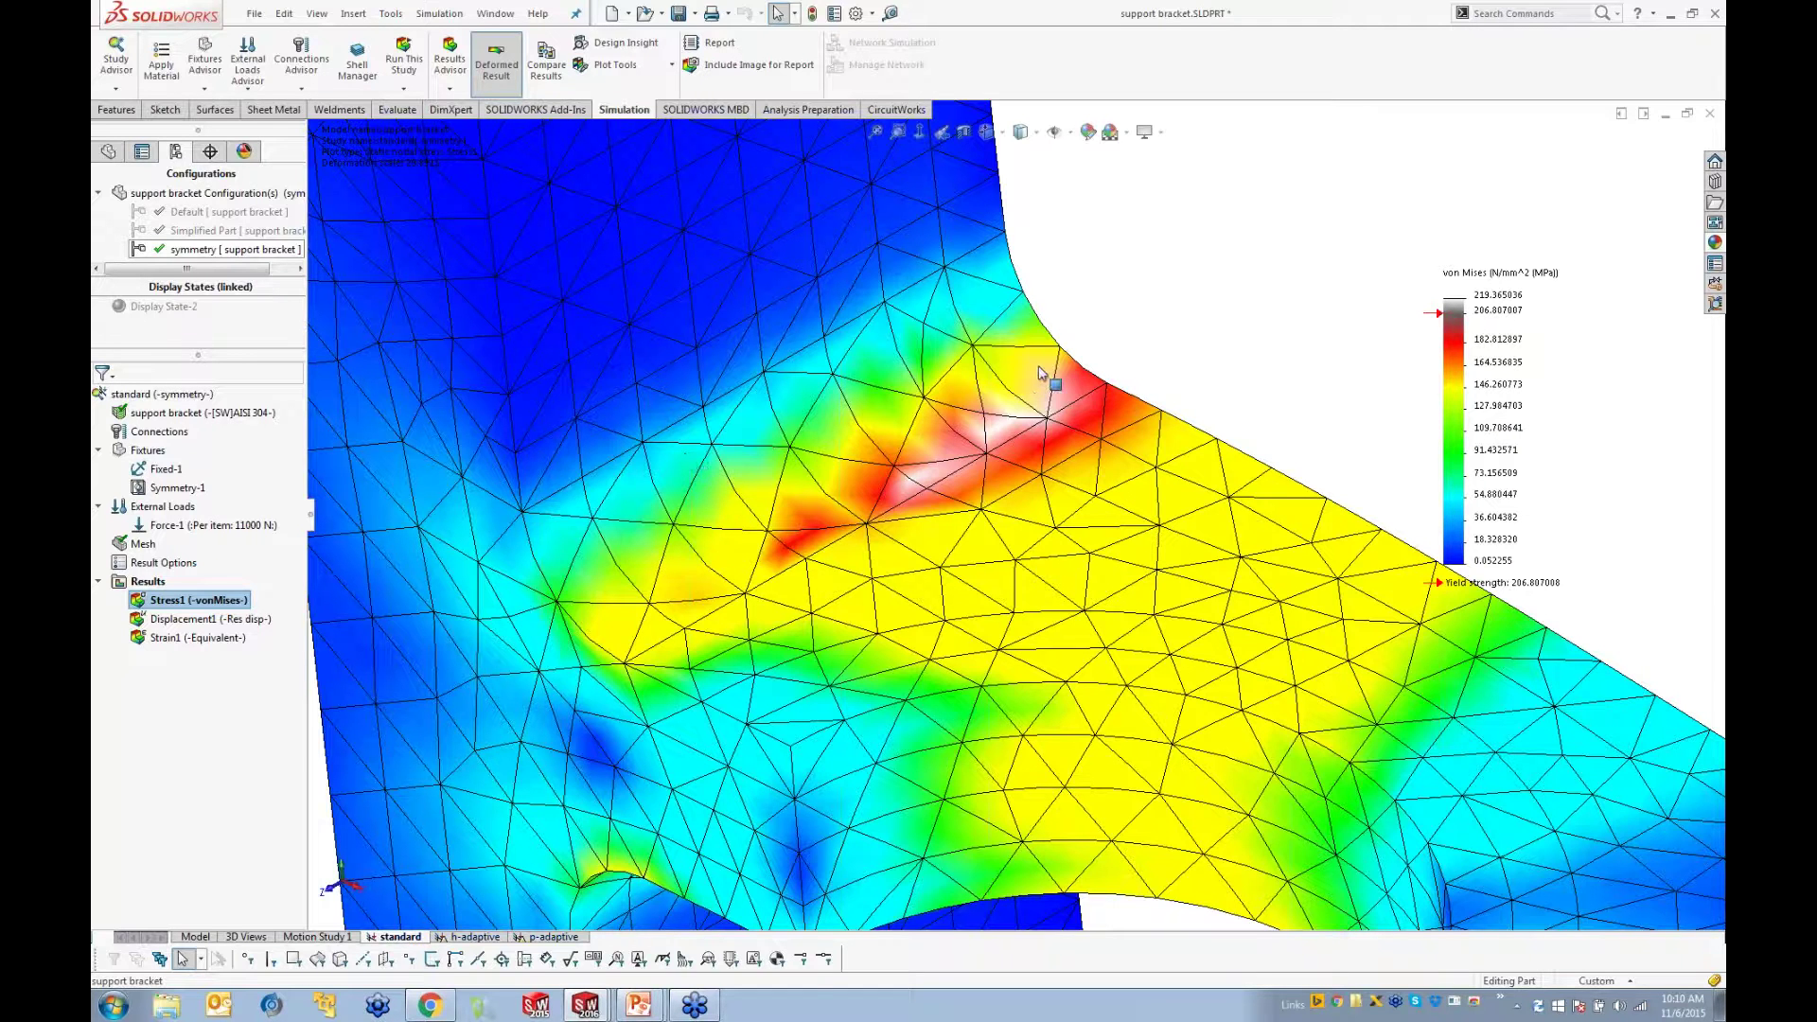
pyautogui.scroll(2, 933, 436)
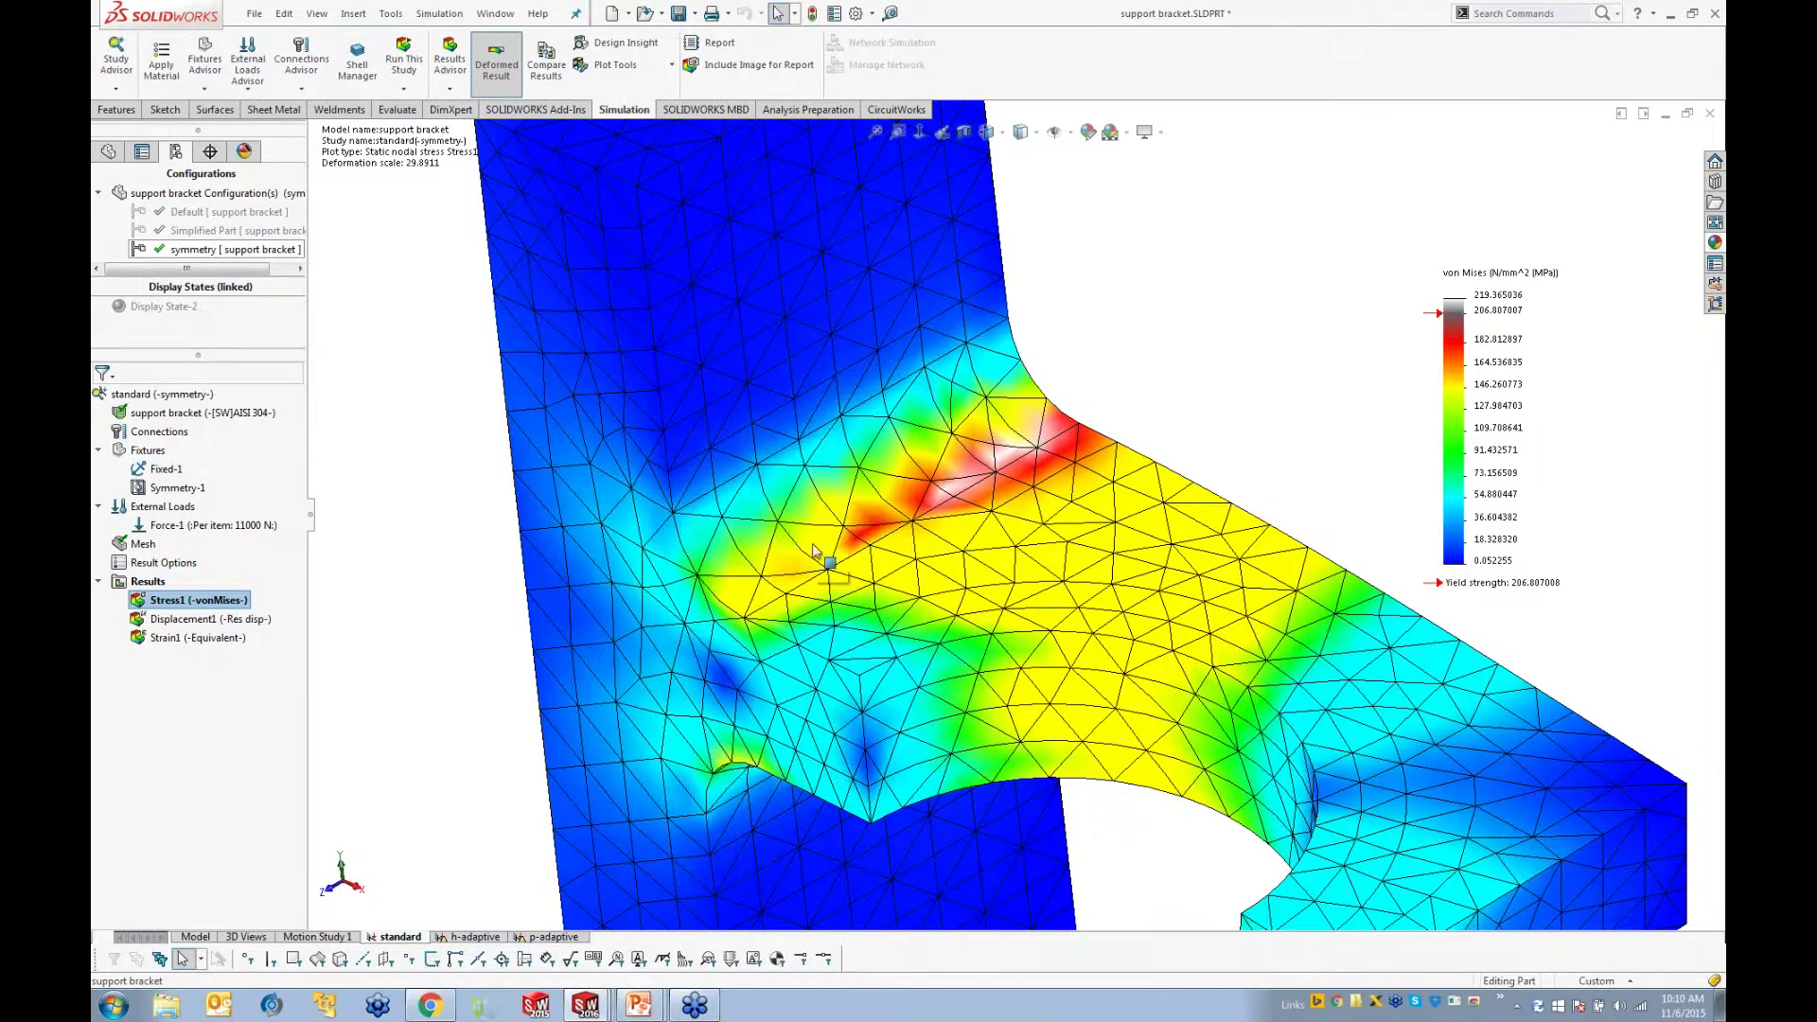
pyautogui.scroll(3, 958, 477)
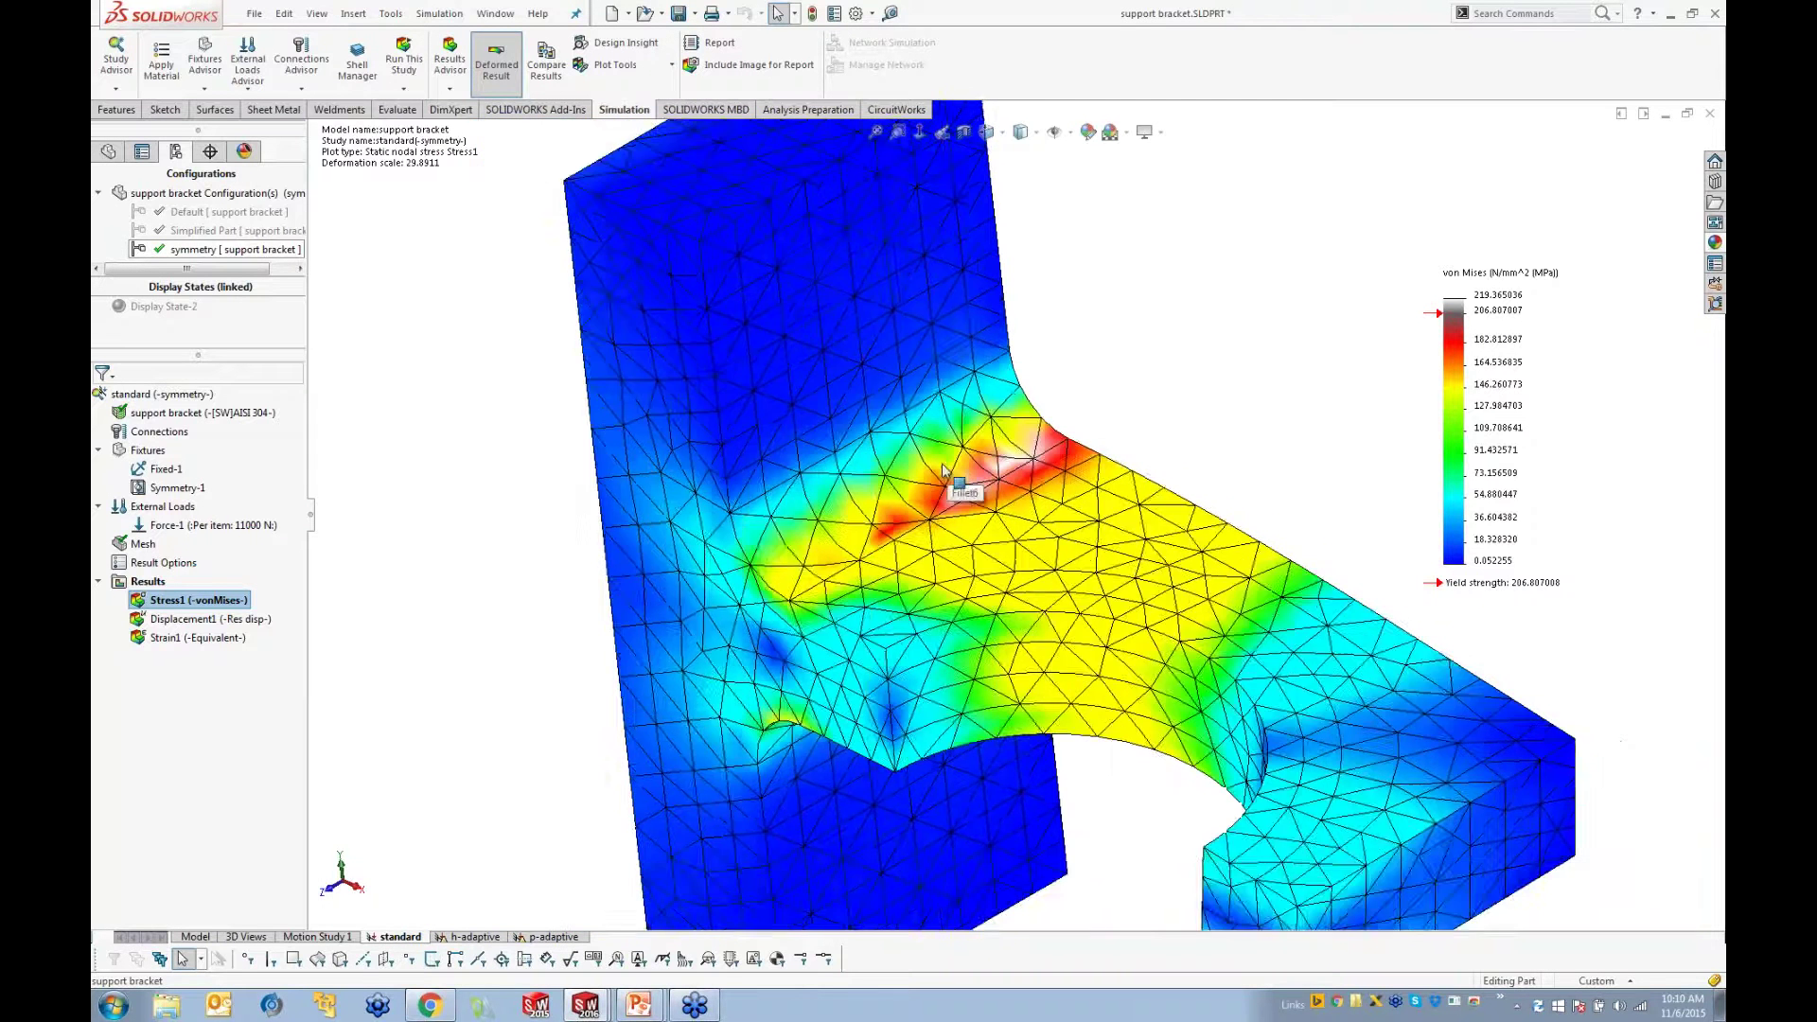
pyautogui.moveTo(1103, 458); pyautogui.dragTo(1214, 541, button='middle')
pyautogui.scroll(-3, 1214, 541)
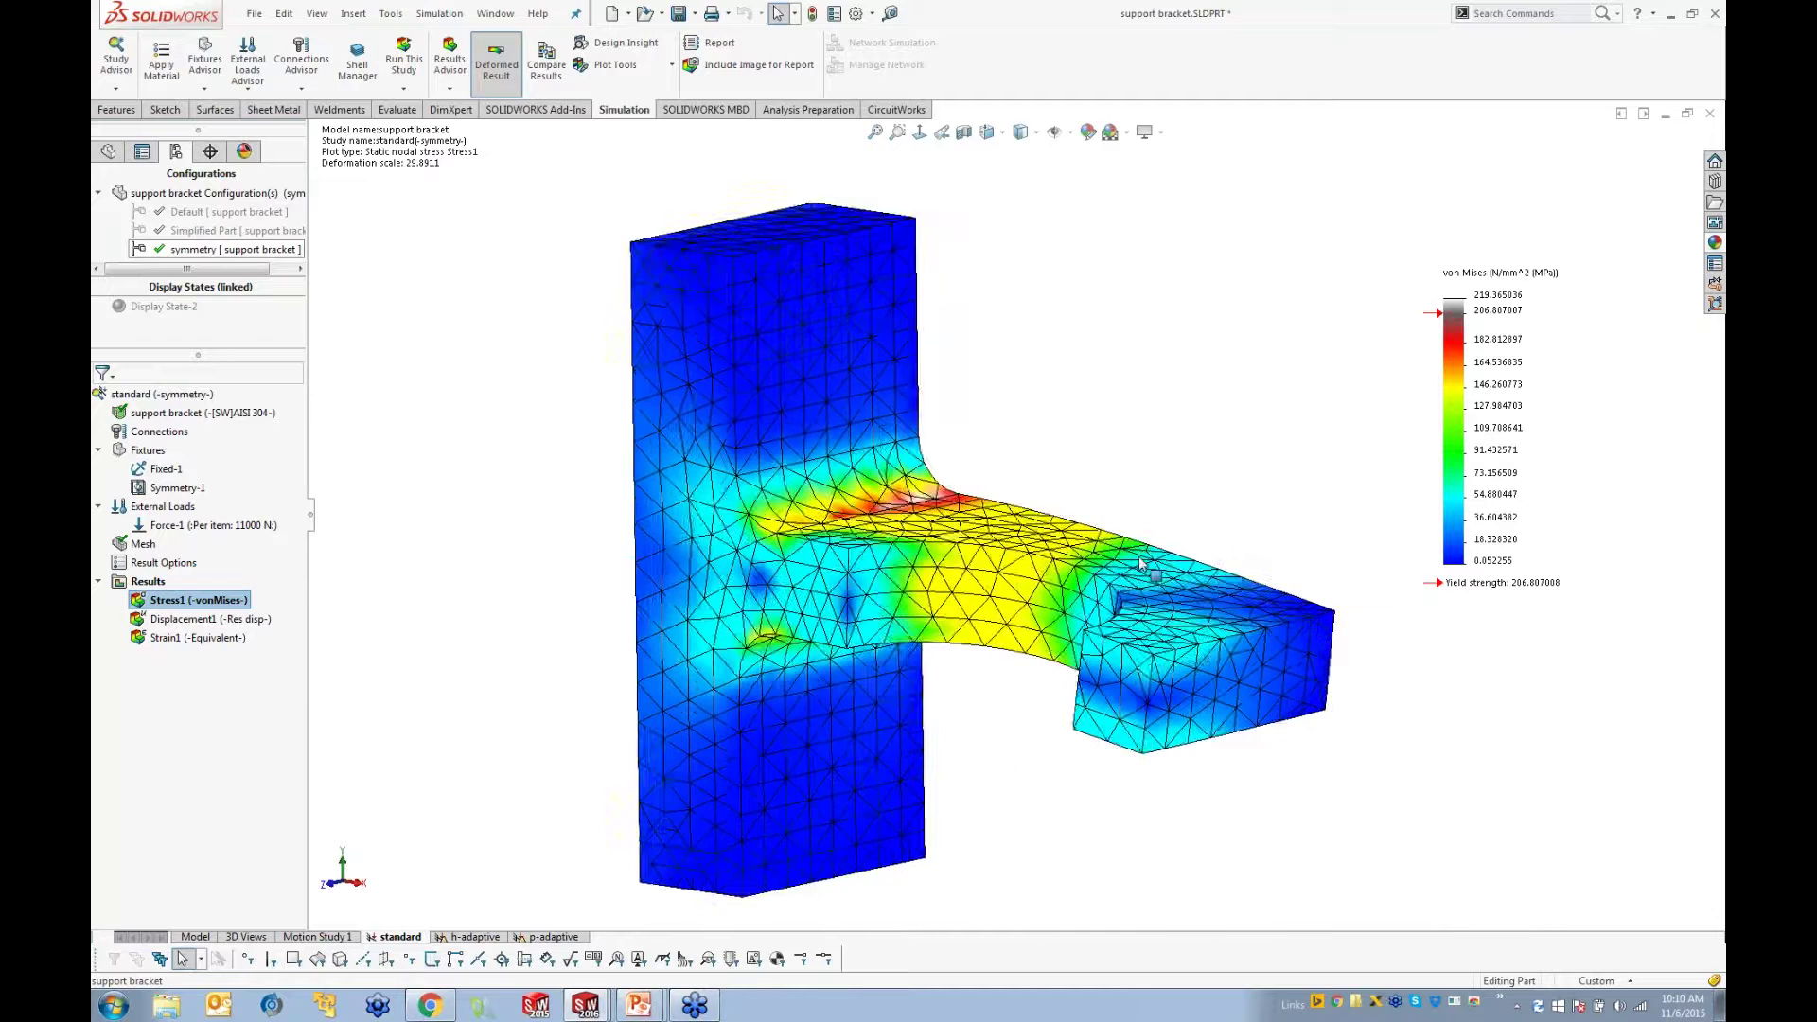
pyautogui.rightClick(130, 549)
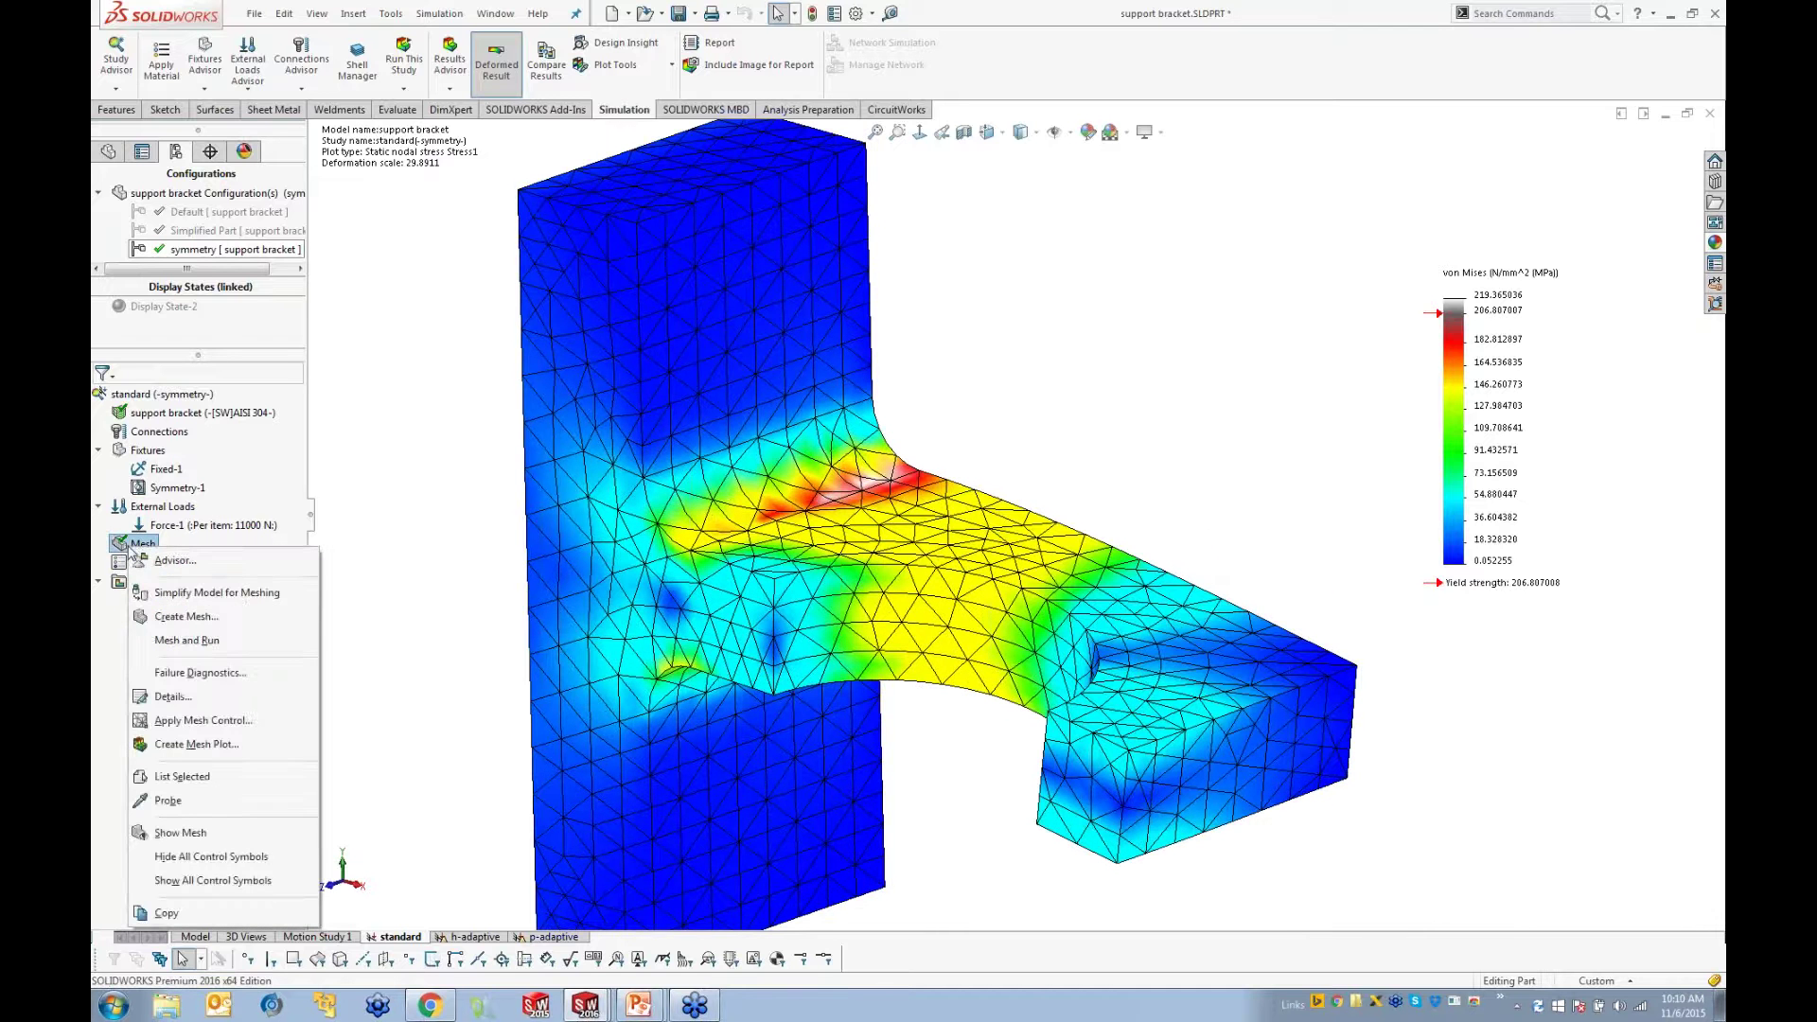
pyautogui.click(172, 722)
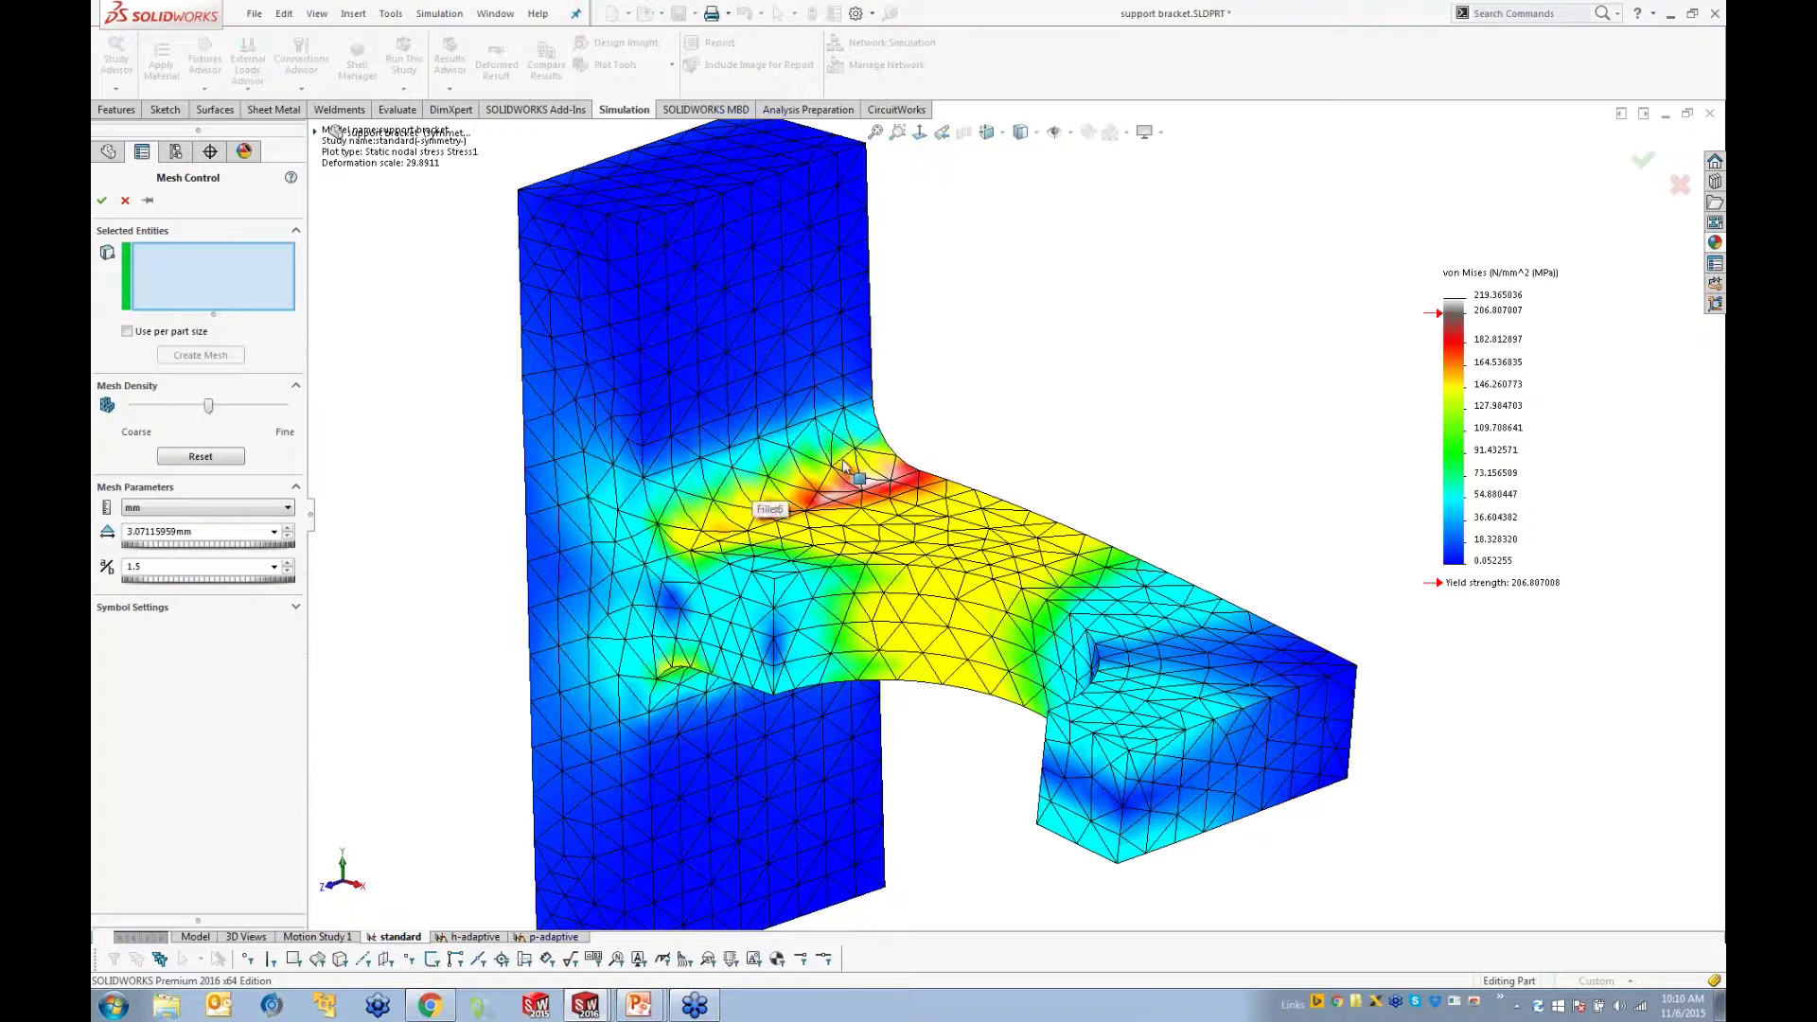
pyautogui.click(126, 200)
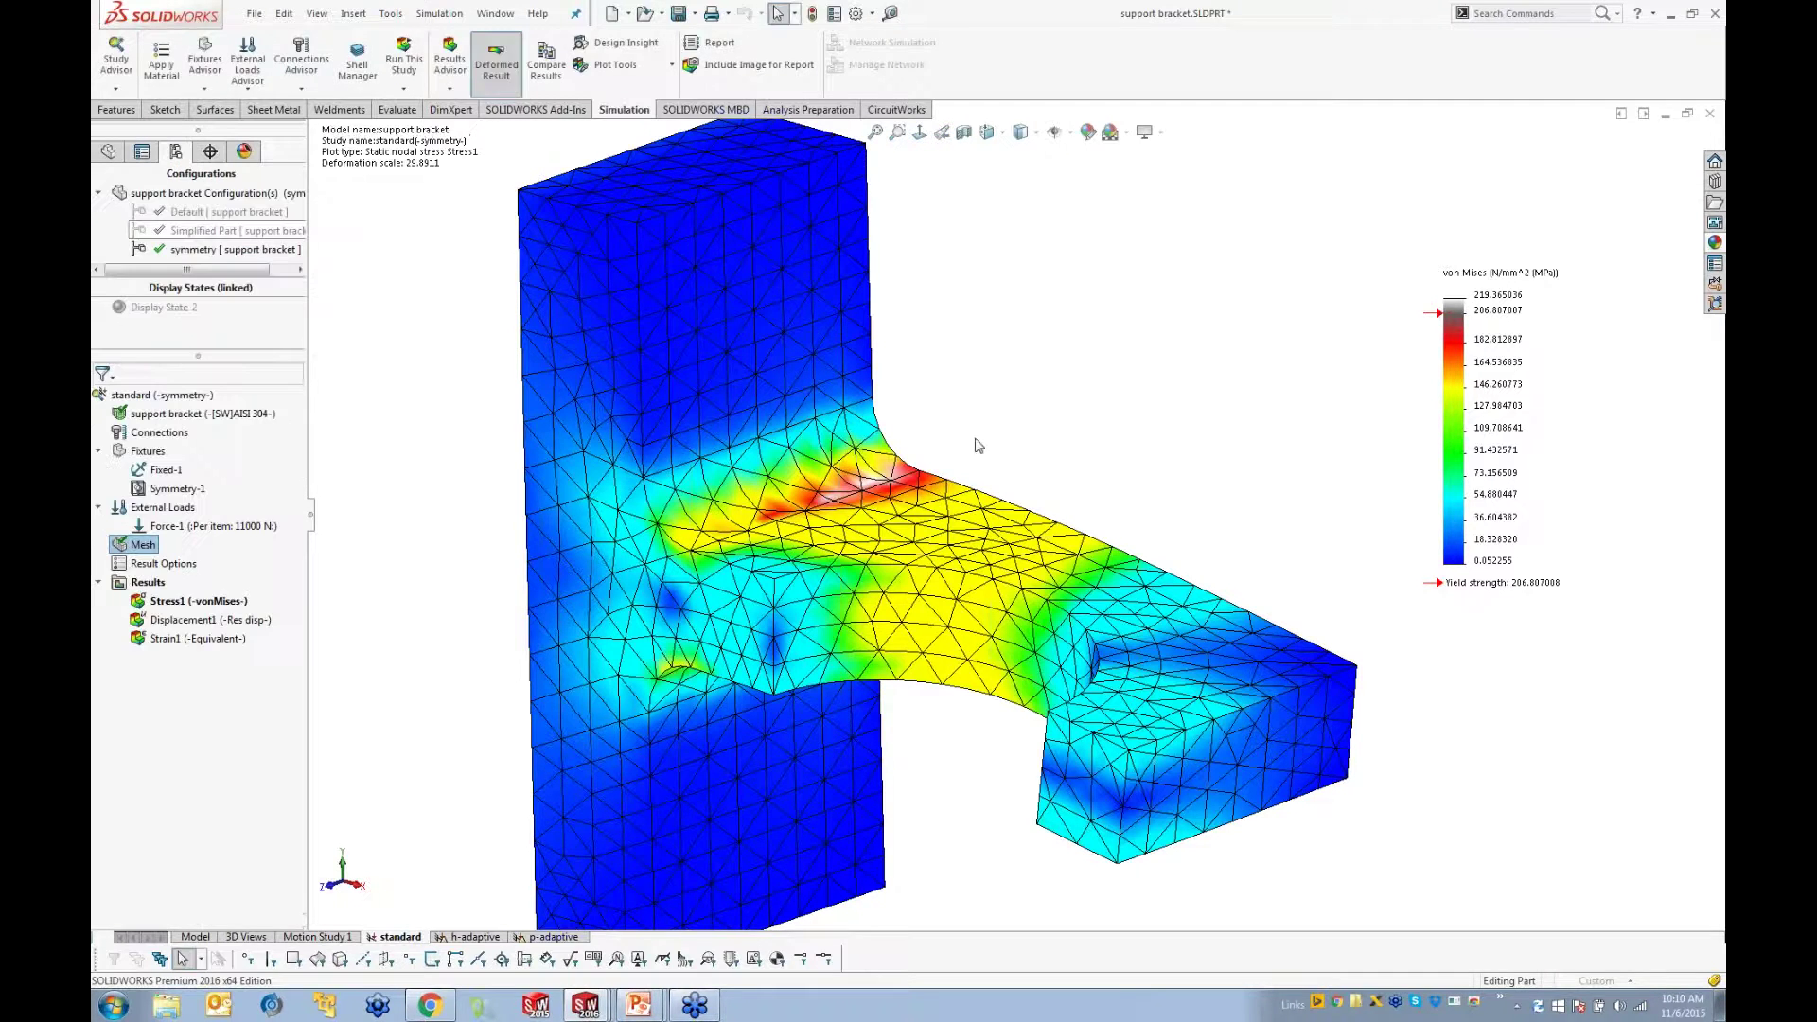
# Step: Switch to the p-adaptive study and review the adaptive options in its properties without changing them
pyautogui.scroll(2, 1010, 446)
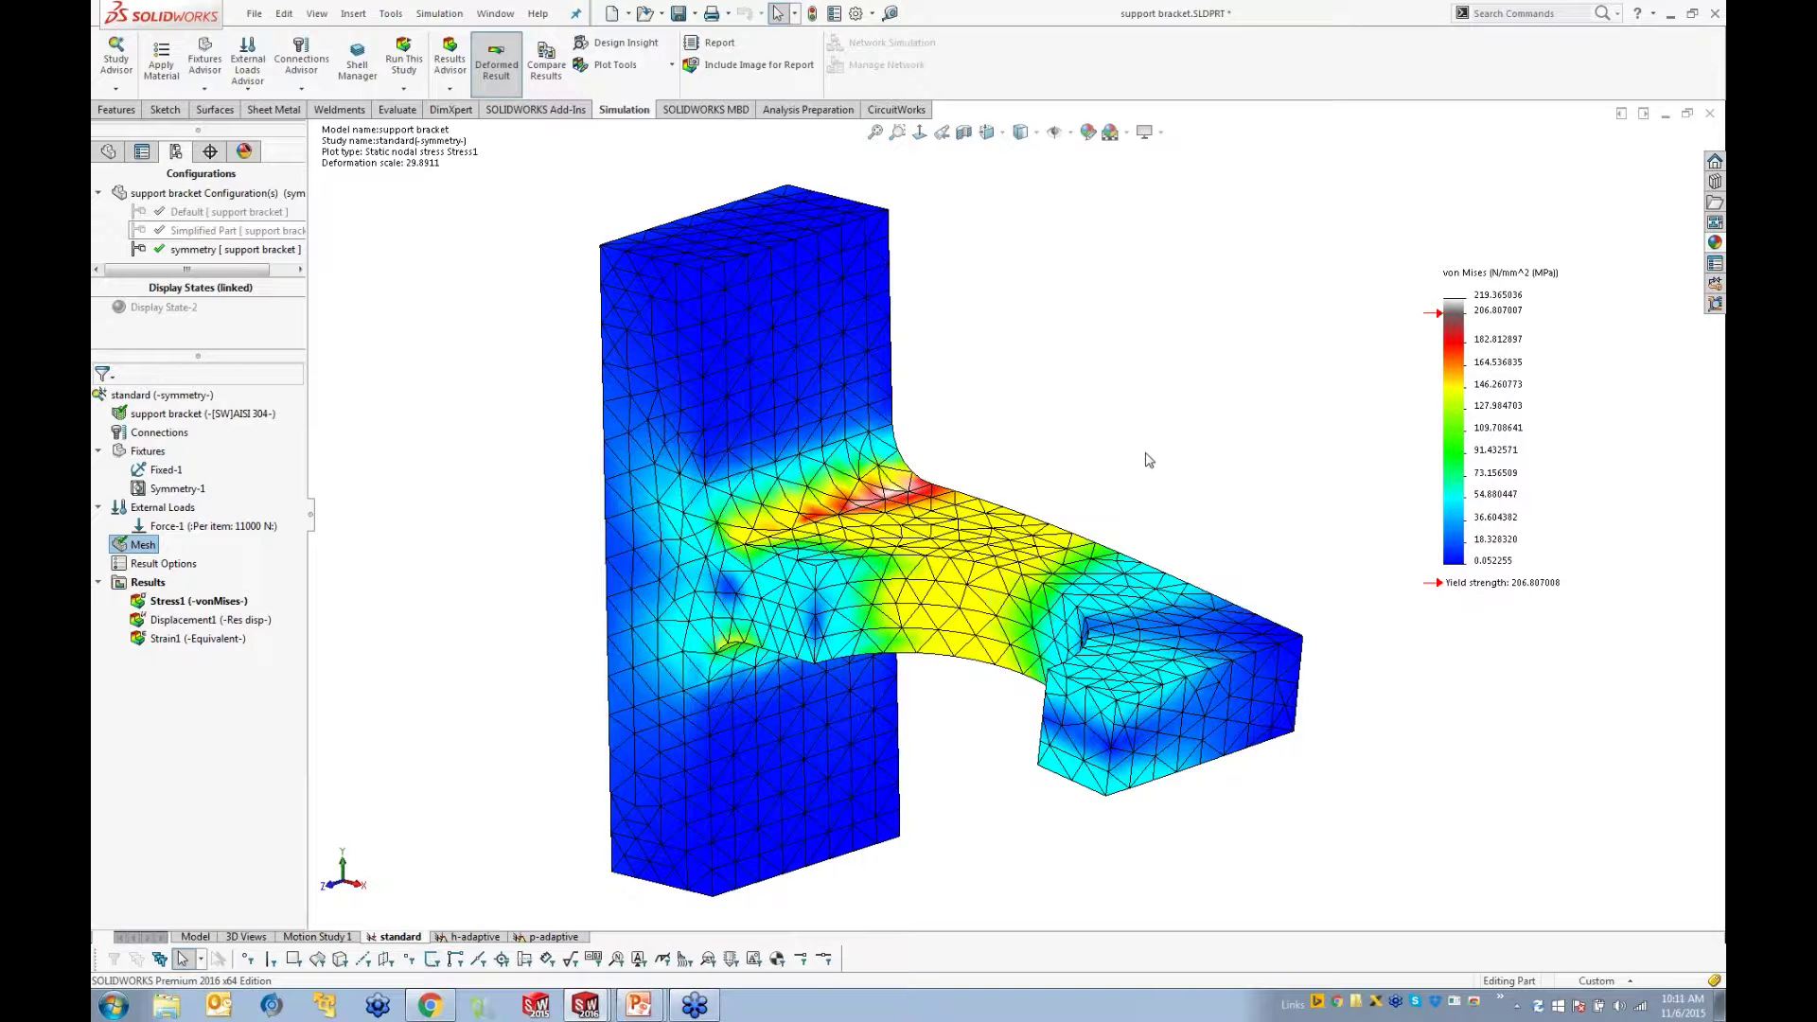
pyautogui.click(542, 938)
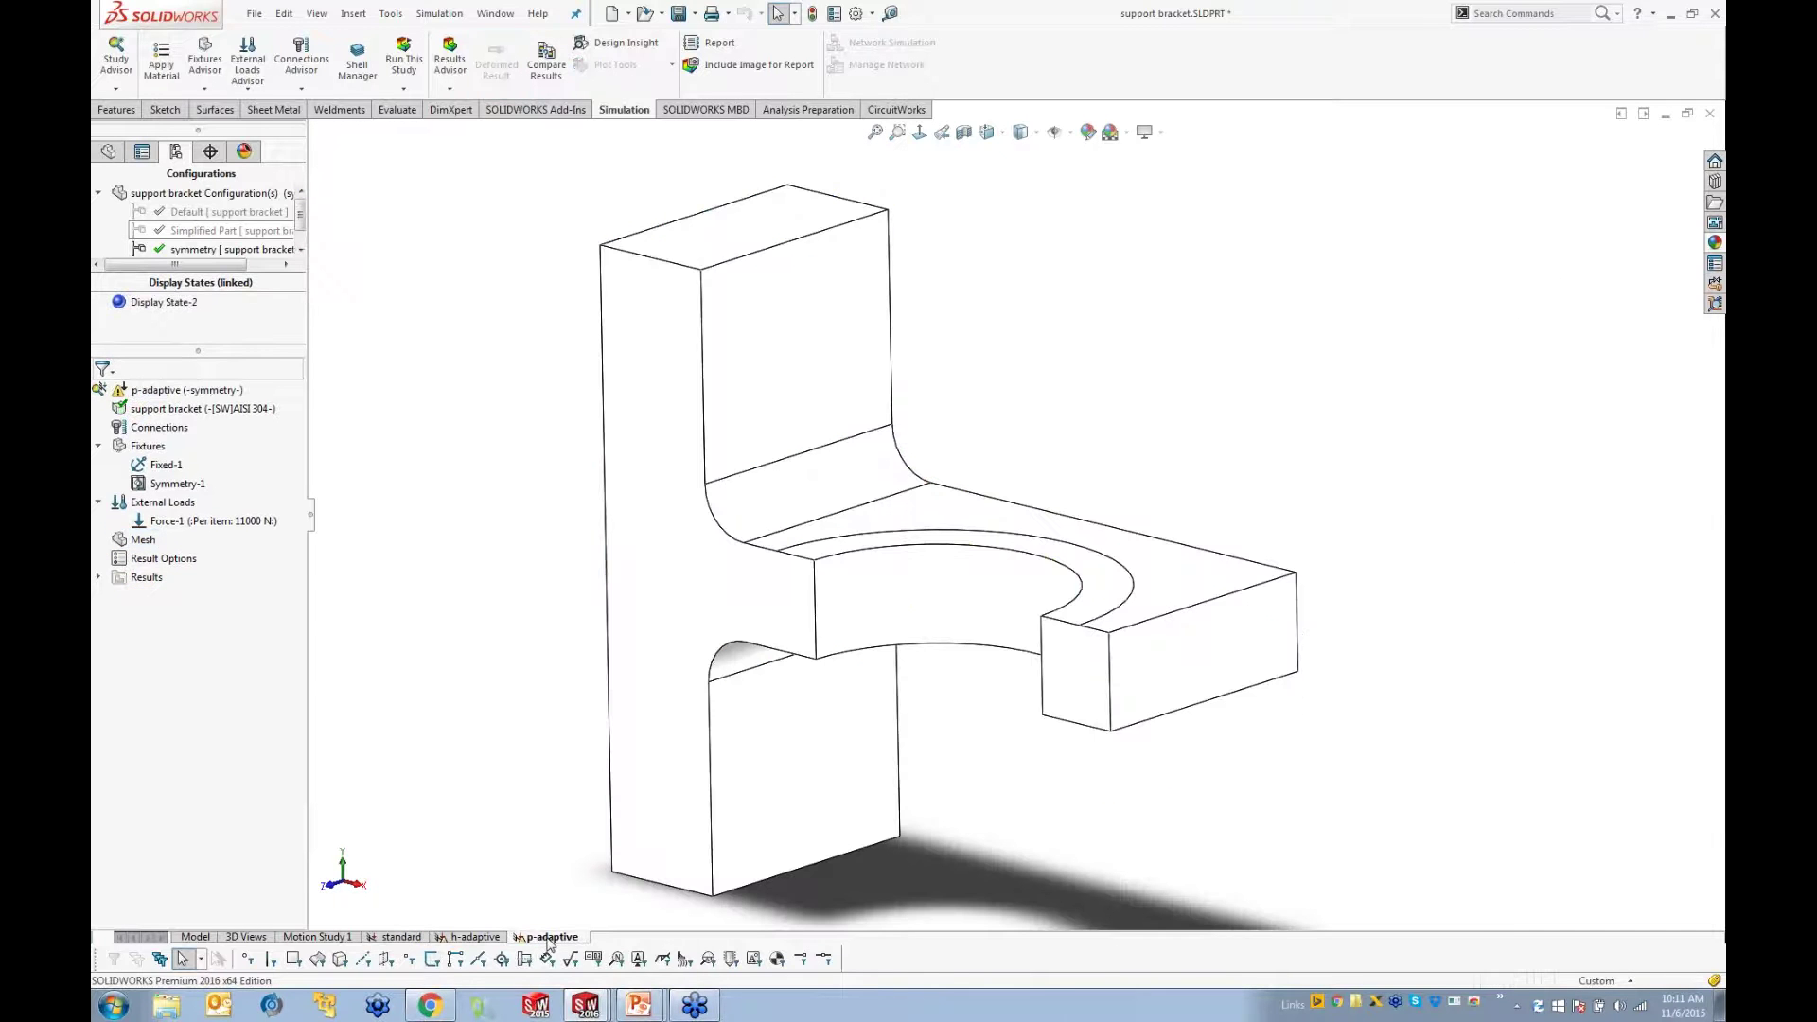
pyautogui.rightClick(147, 395)
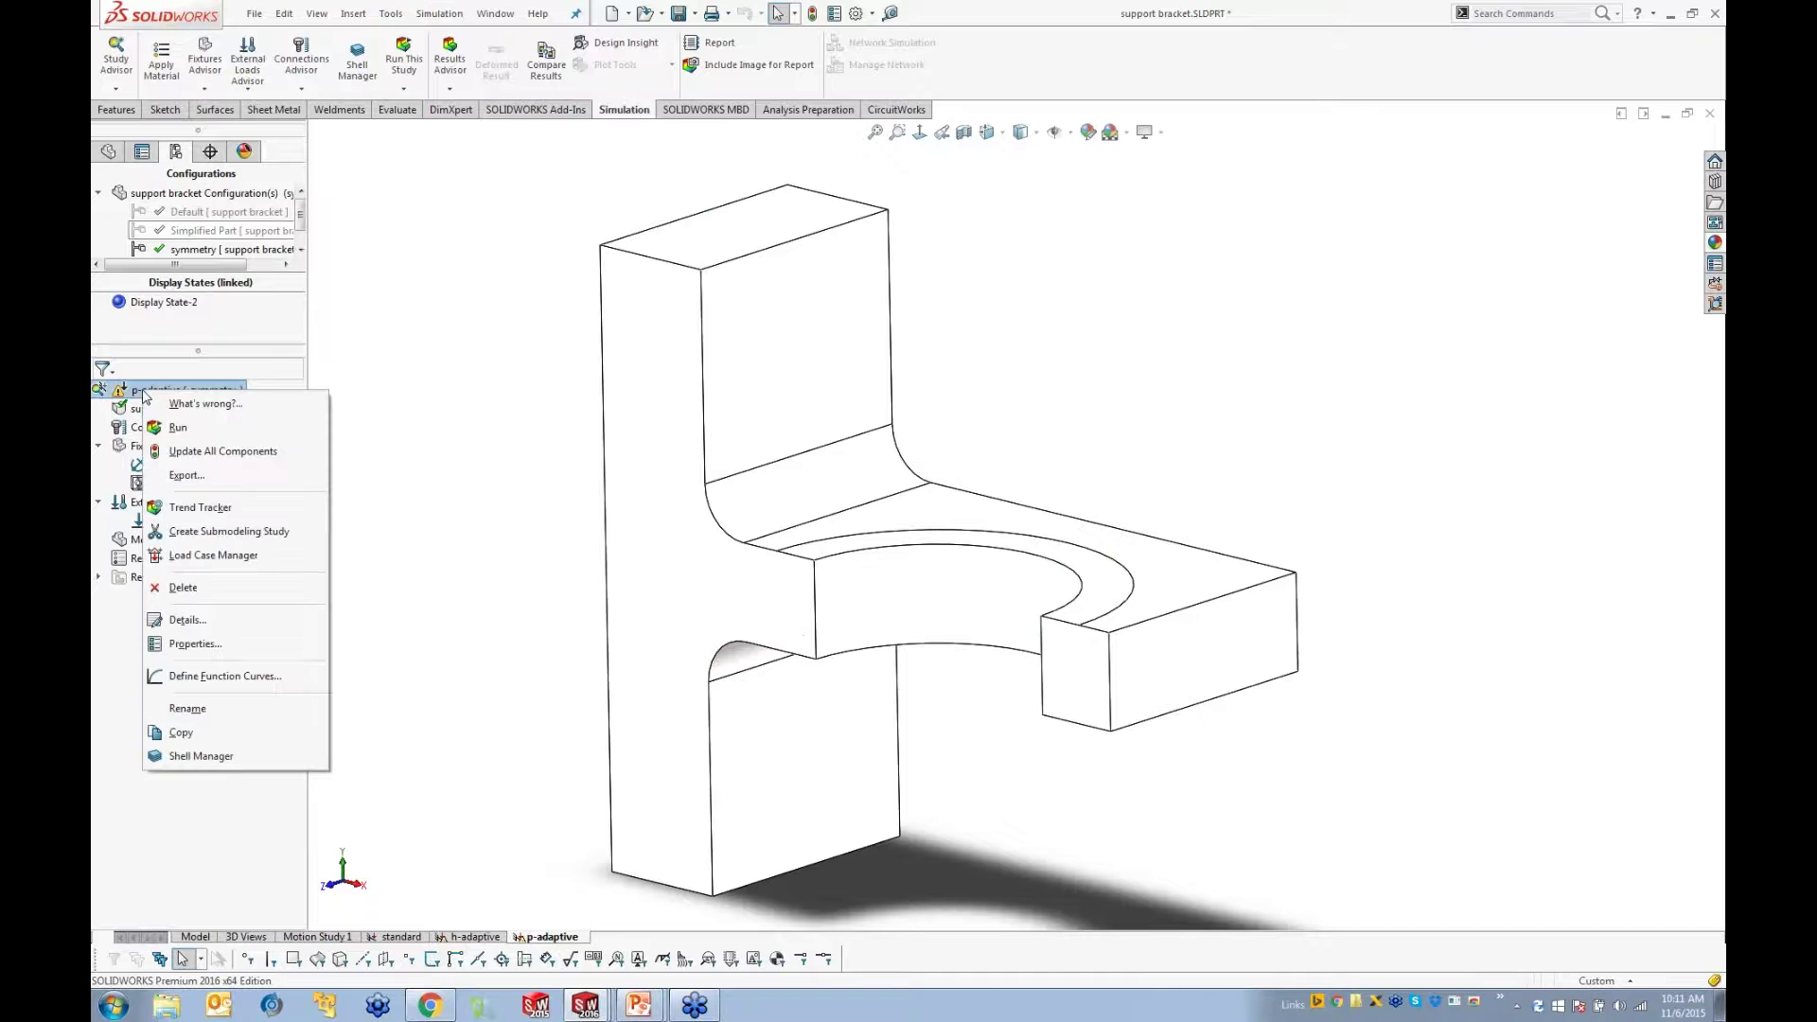
pyautogui.click(195, 644)
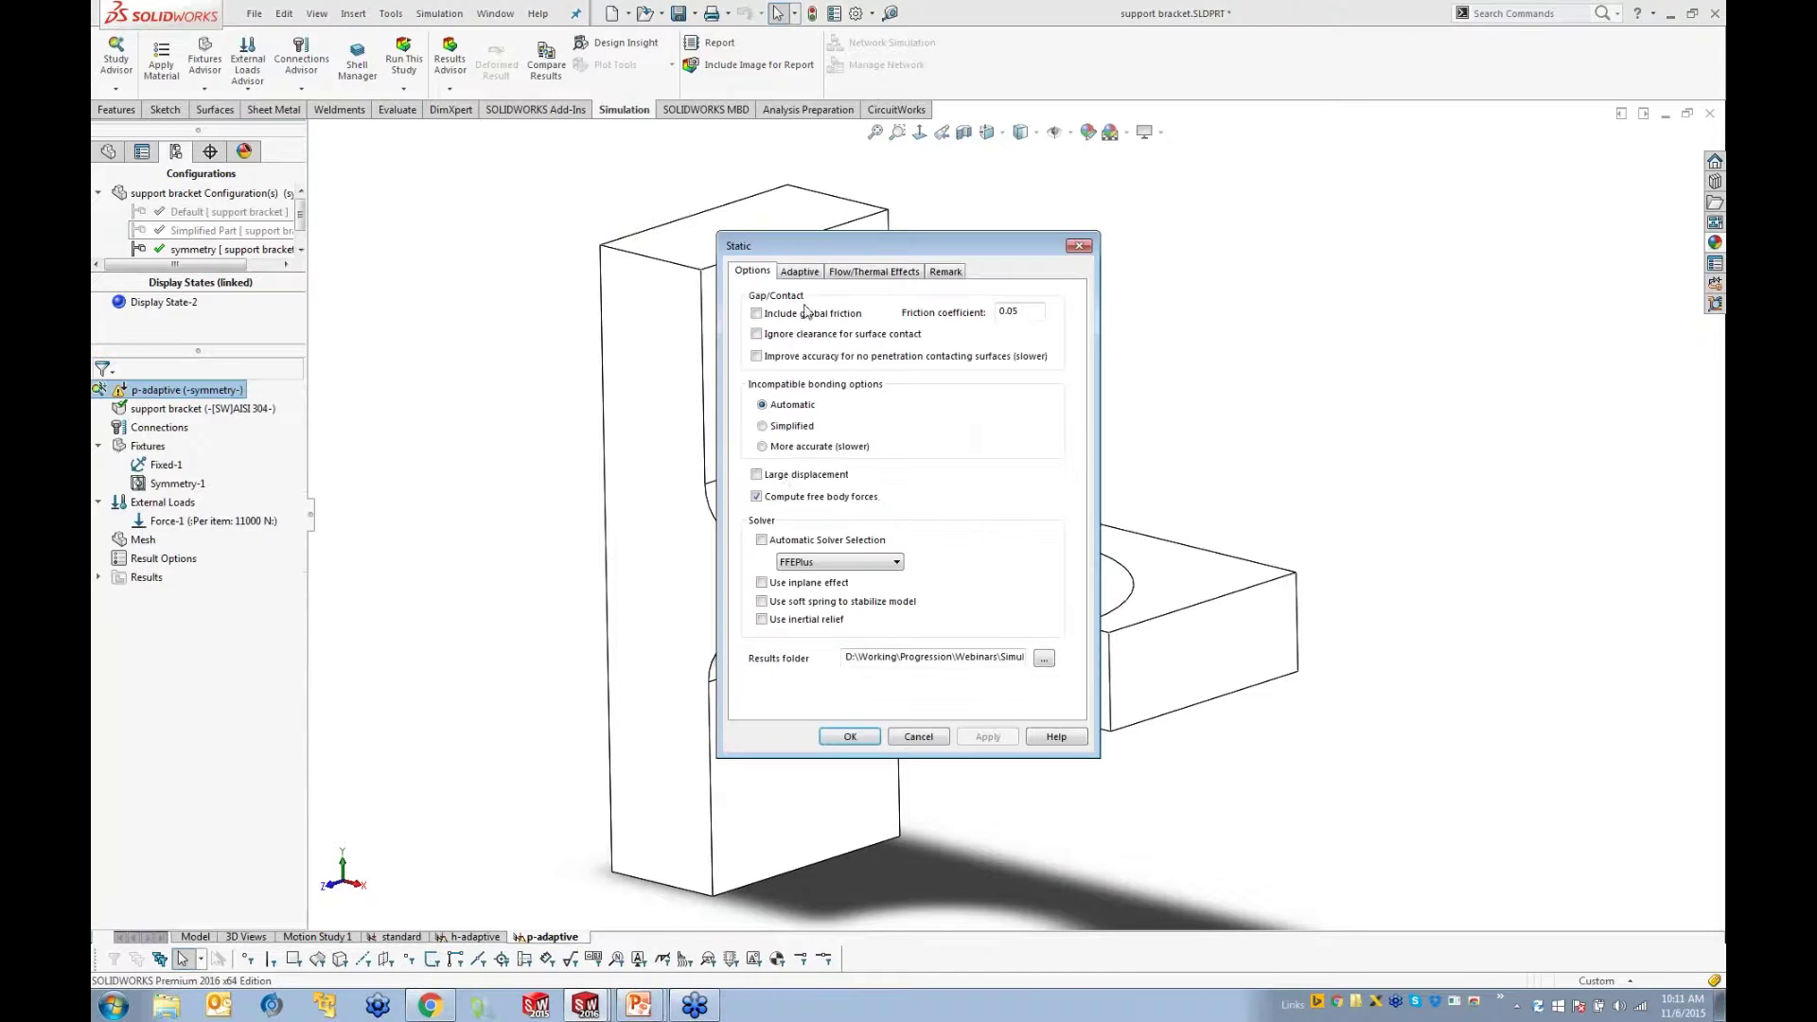
pyautogui.click(799, 273)
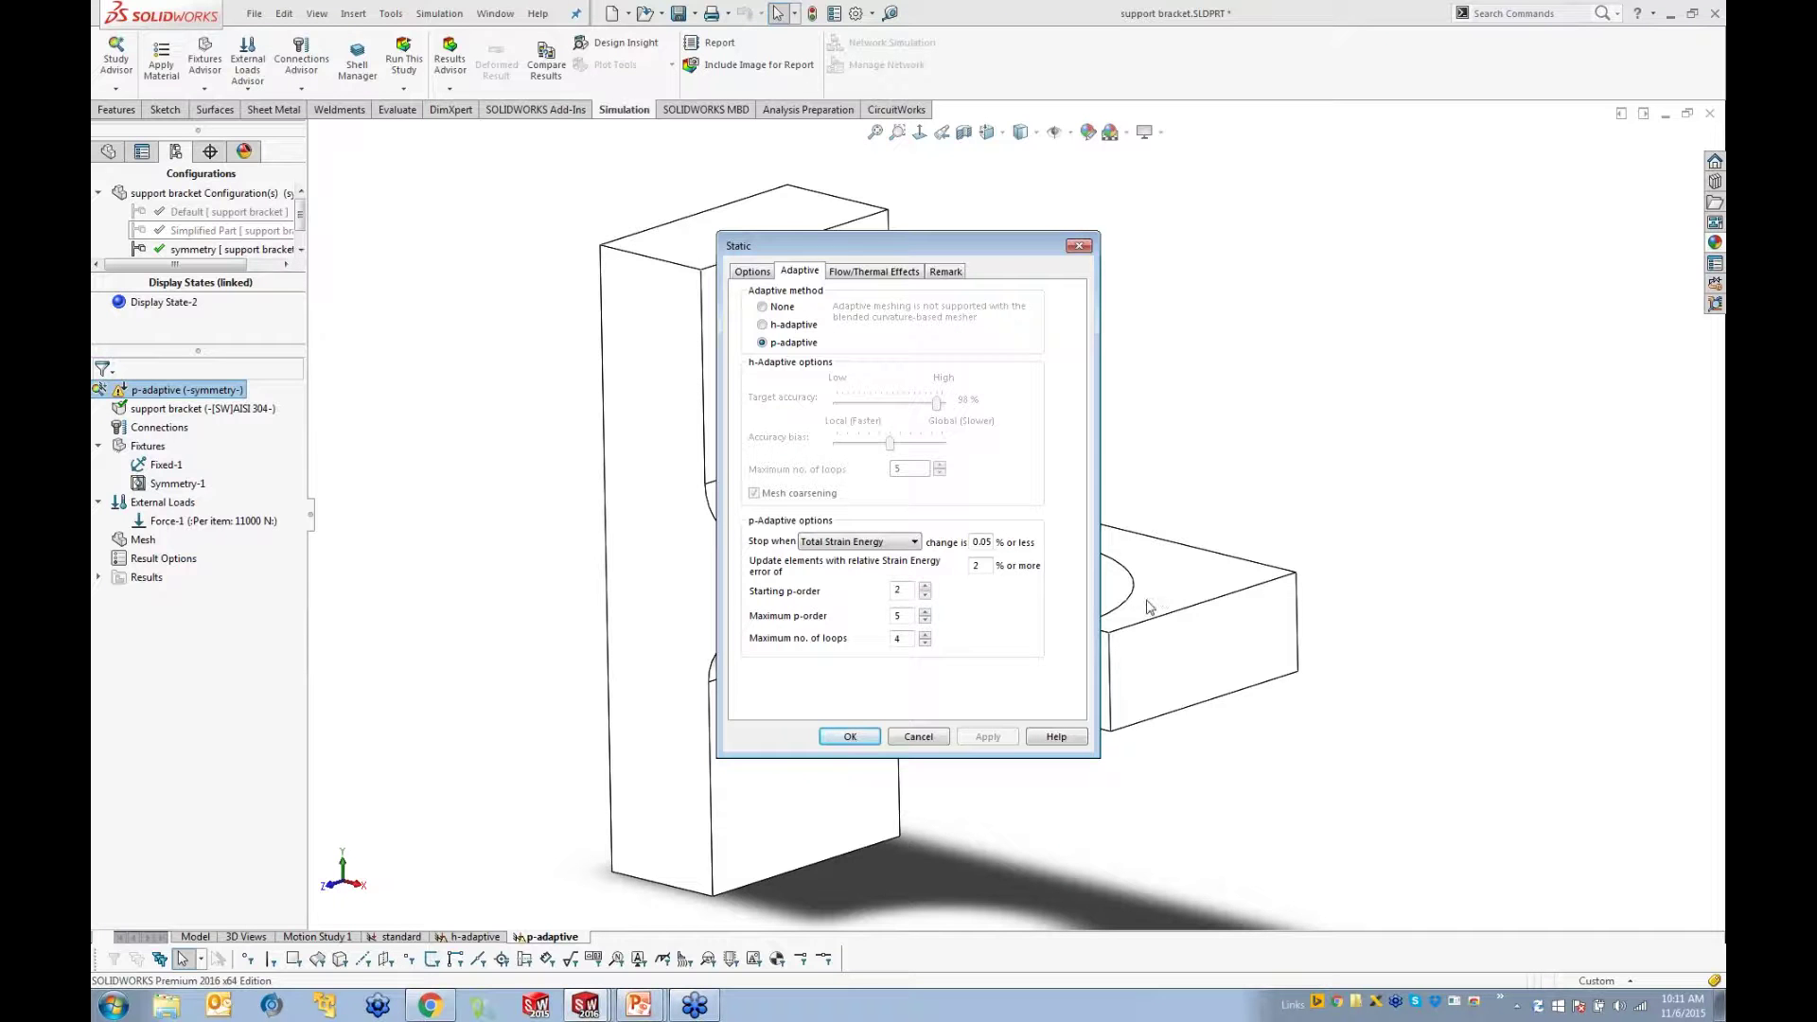
pyautogui.click(918, 736)
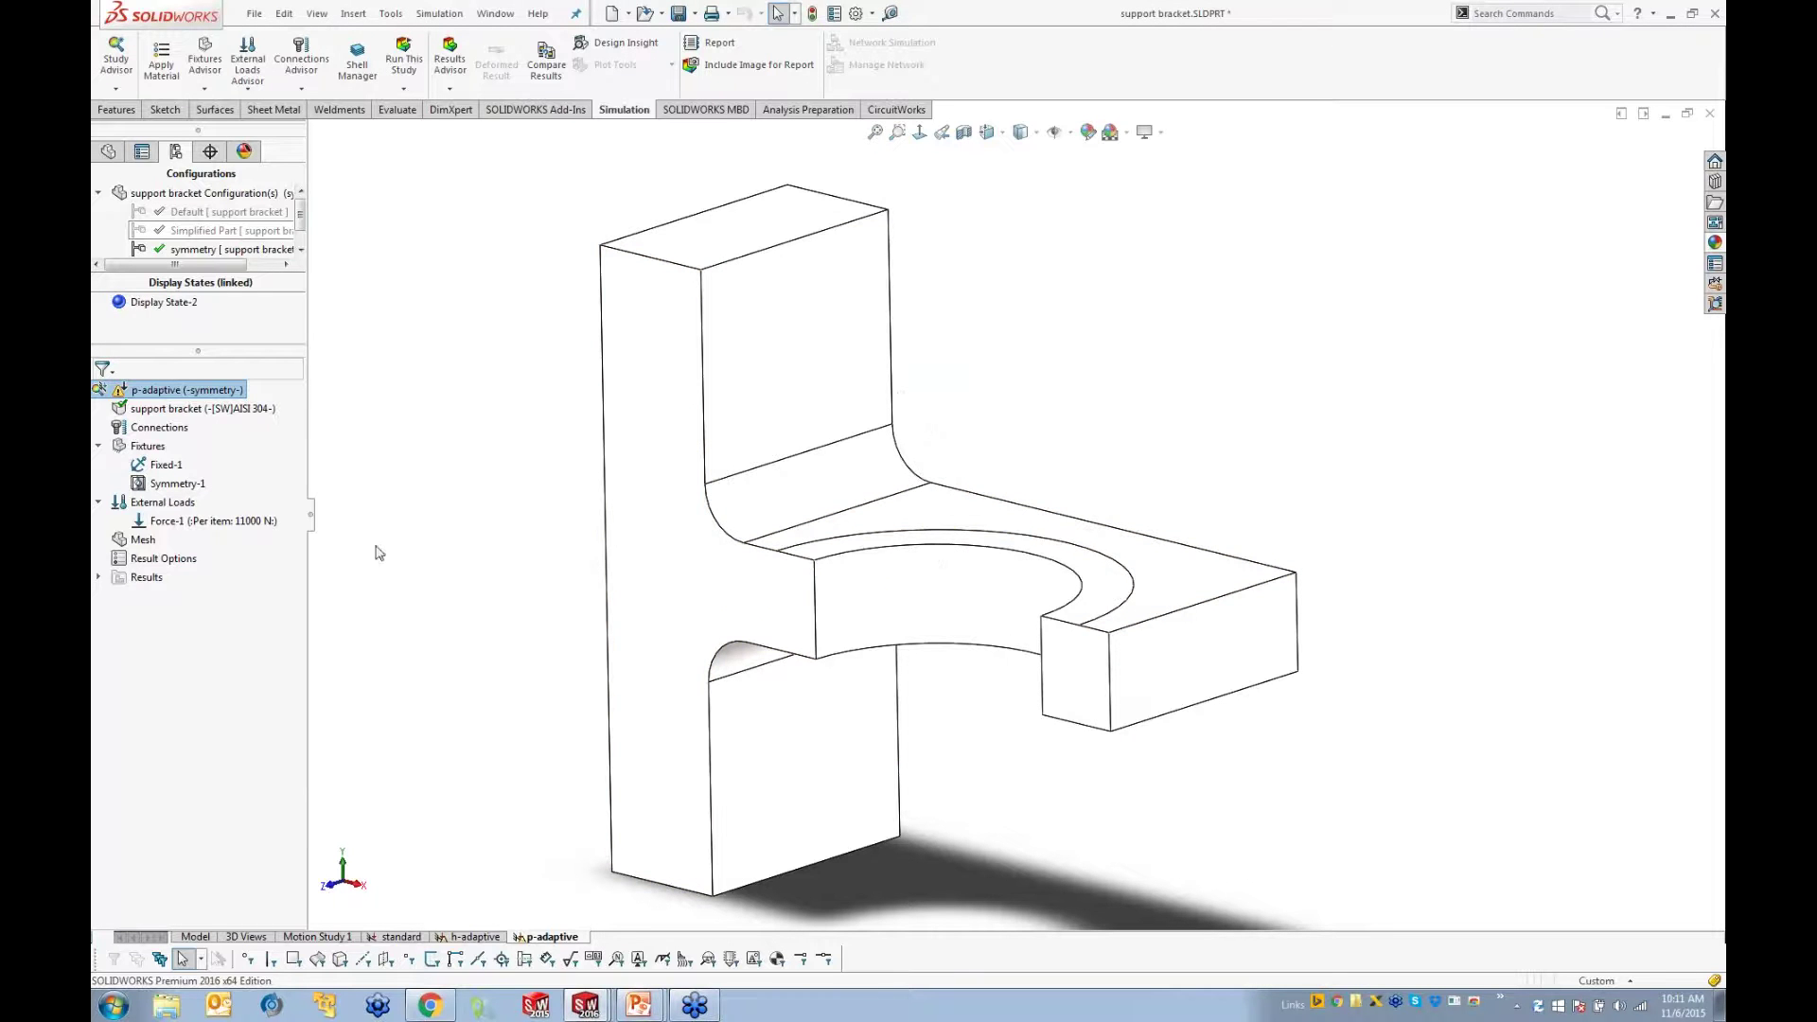
# Step: Mesh the bracket in the p-adaptive study at the coarse density and inspect the elements around the arm
pyautogui.rightClick(130, 539)
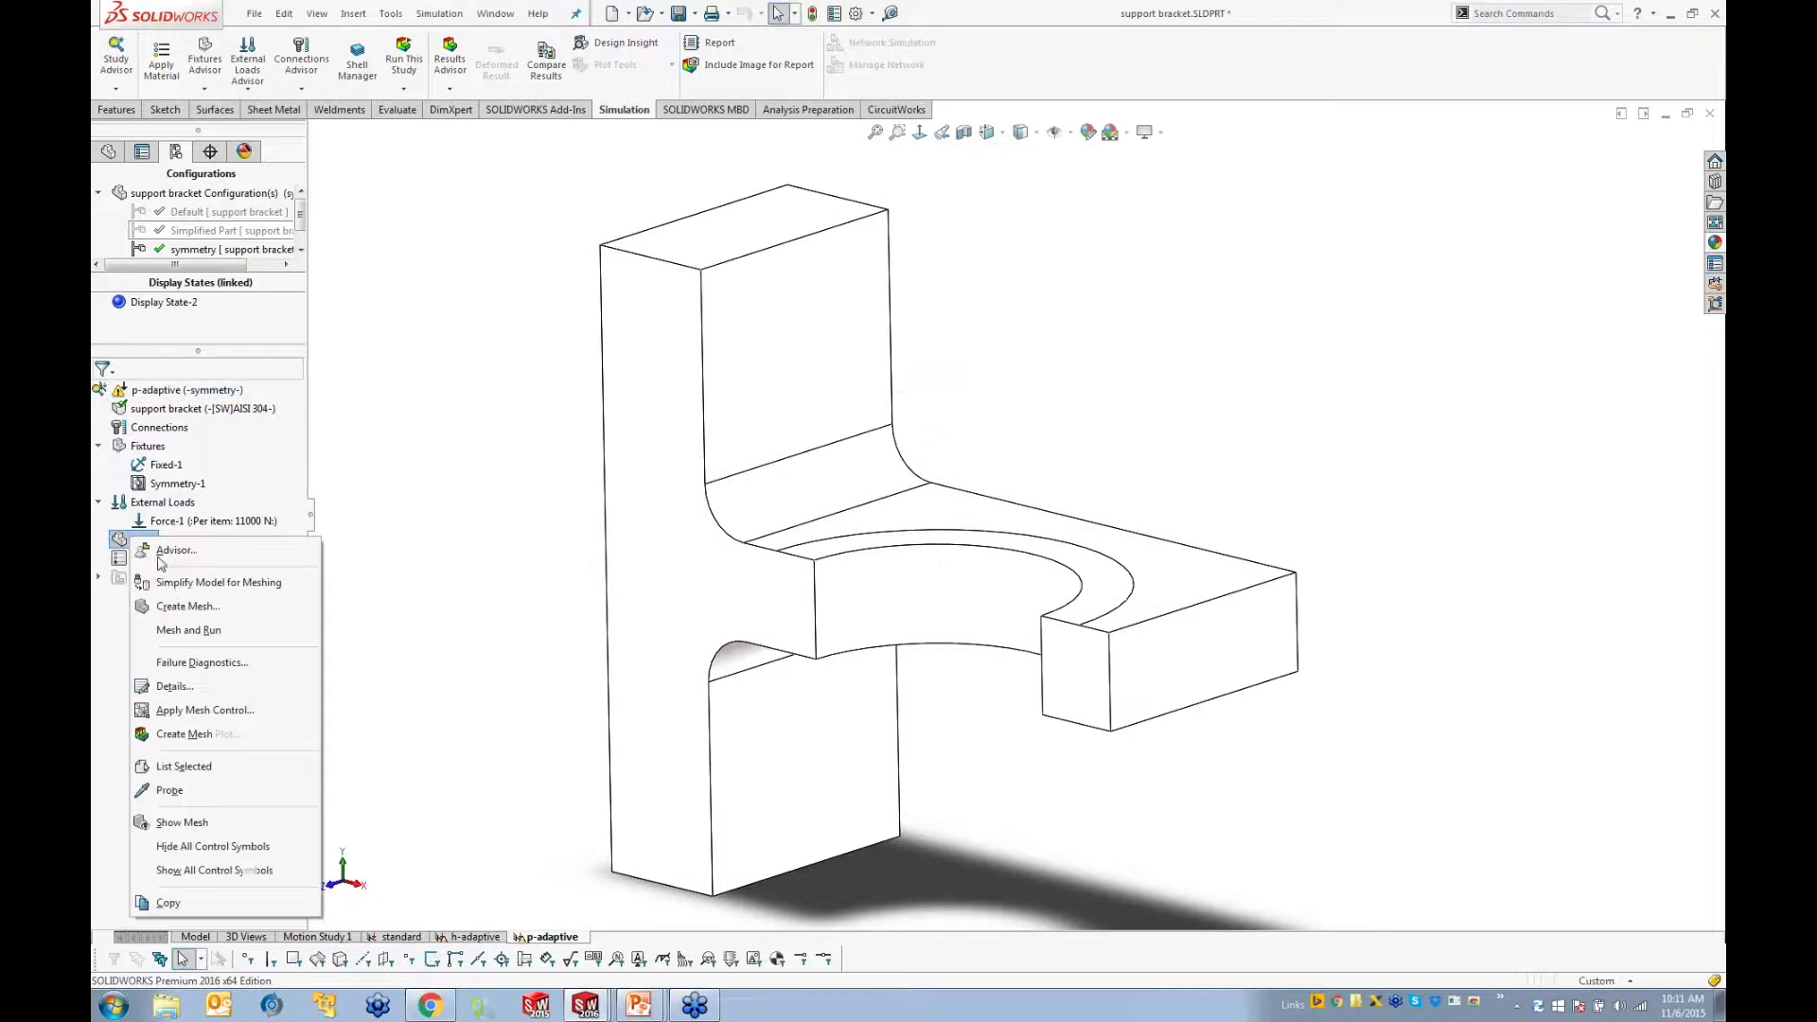
pyautogui.click(180, 606)
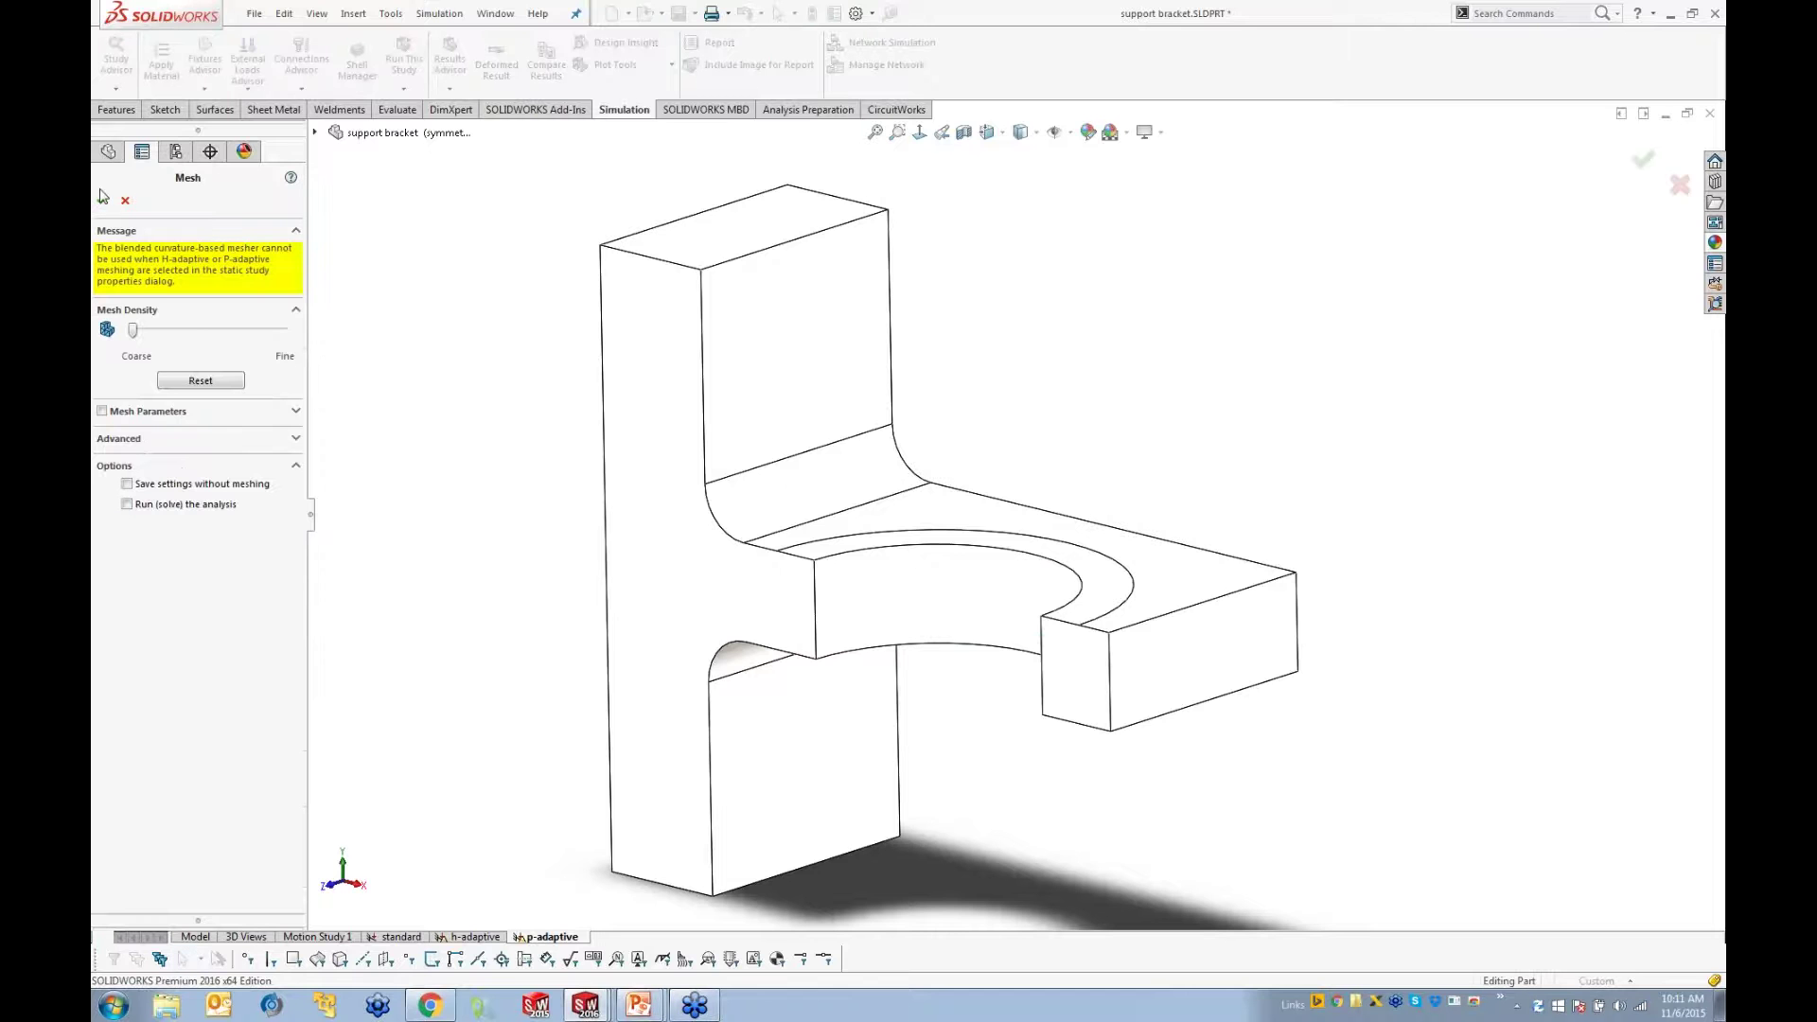
pyautogui.click(102, 200)
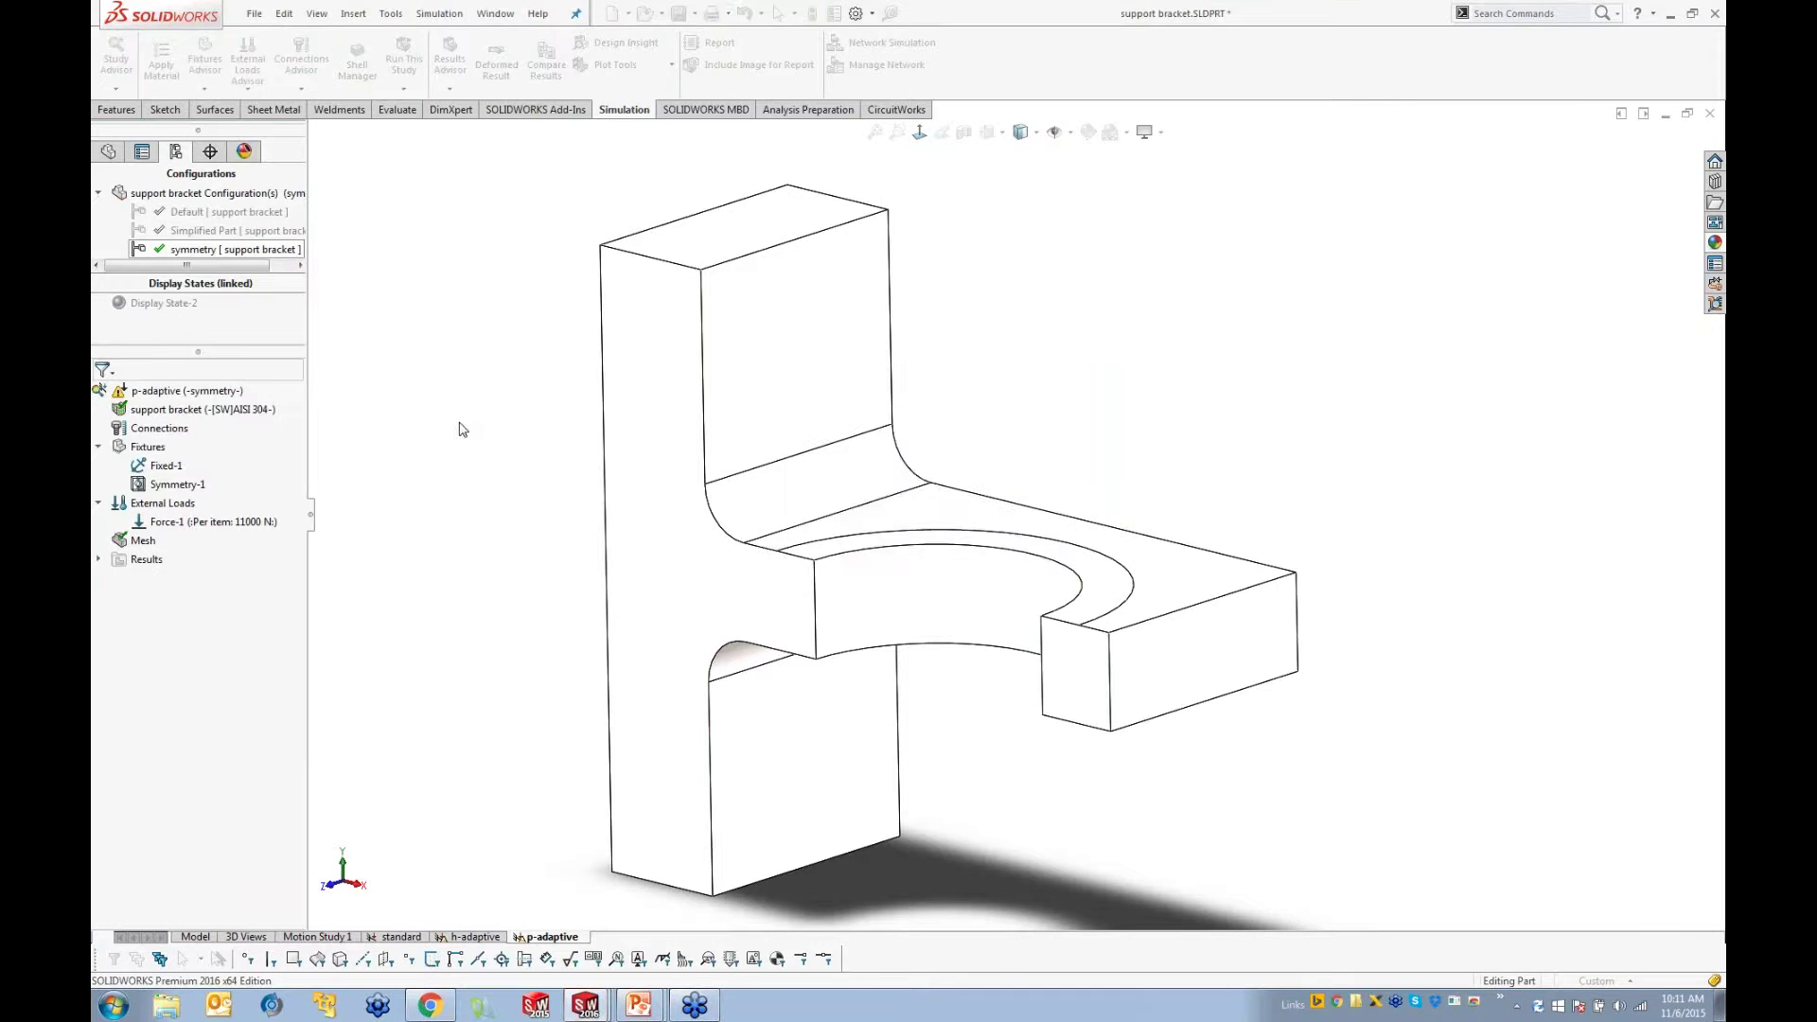
pyautogui.scroll(-5, 1157, 653)
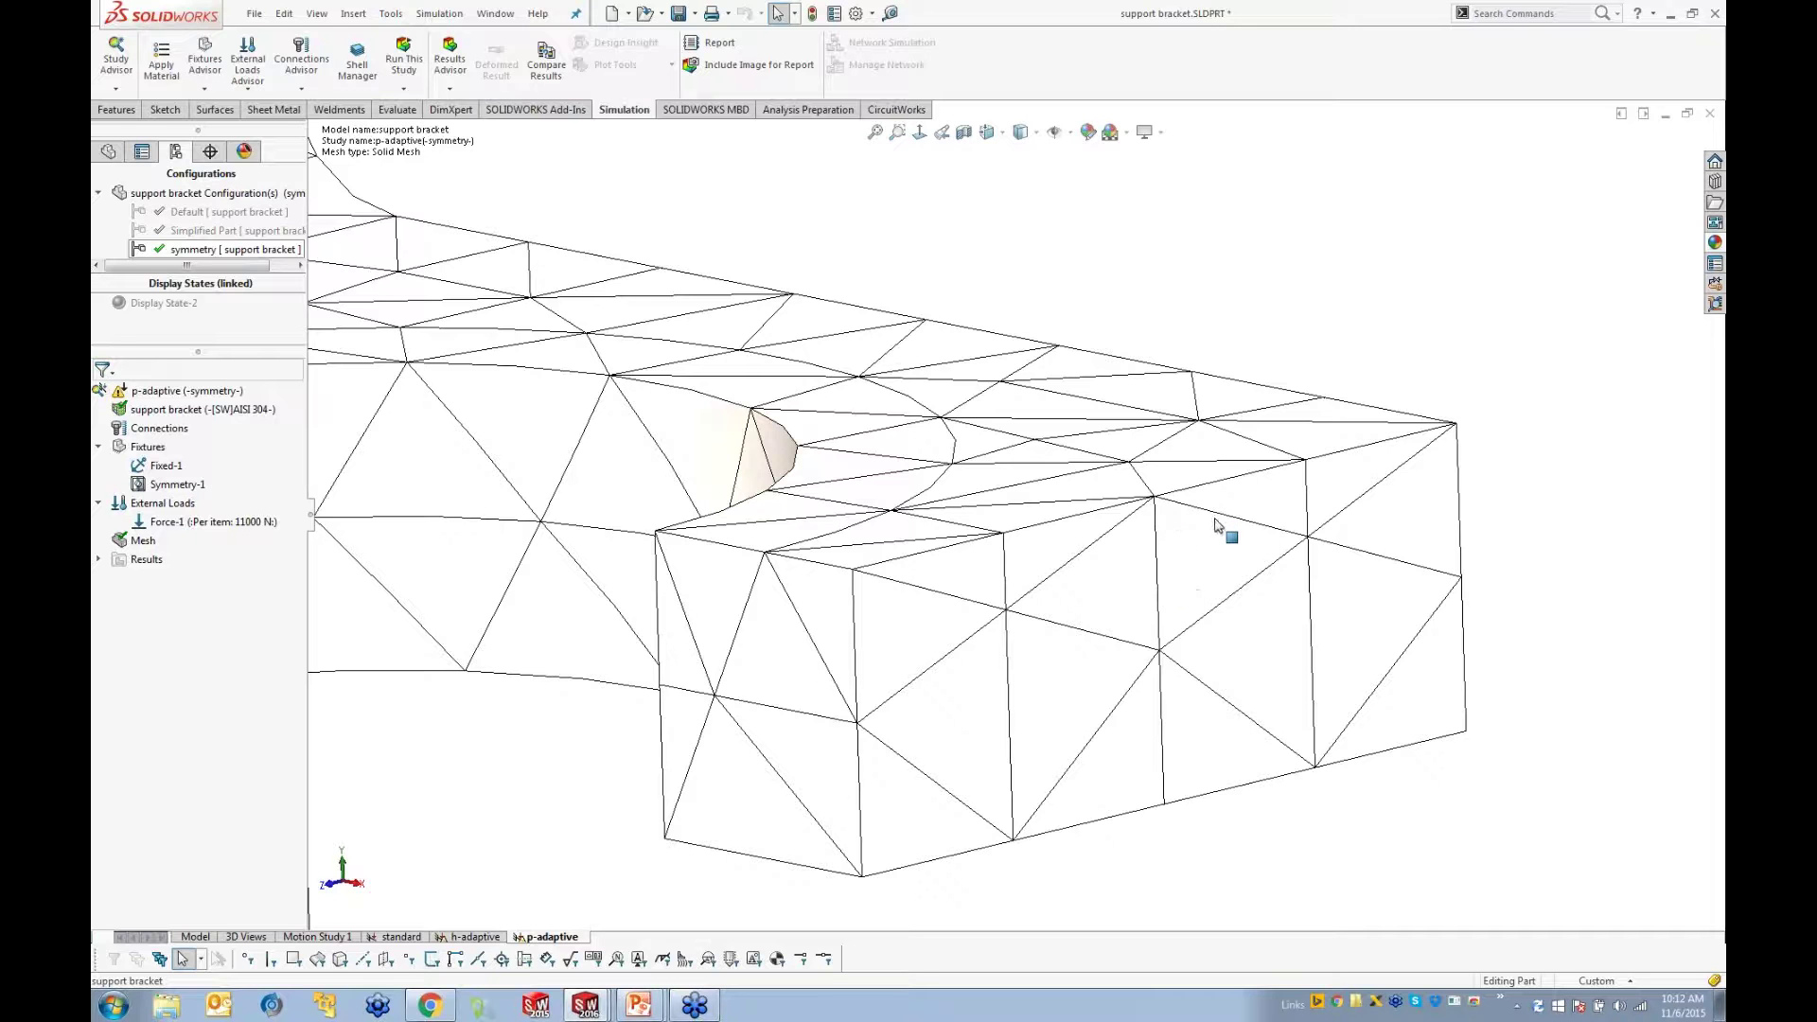
pyautogui.scroll(6, 1177, 539)
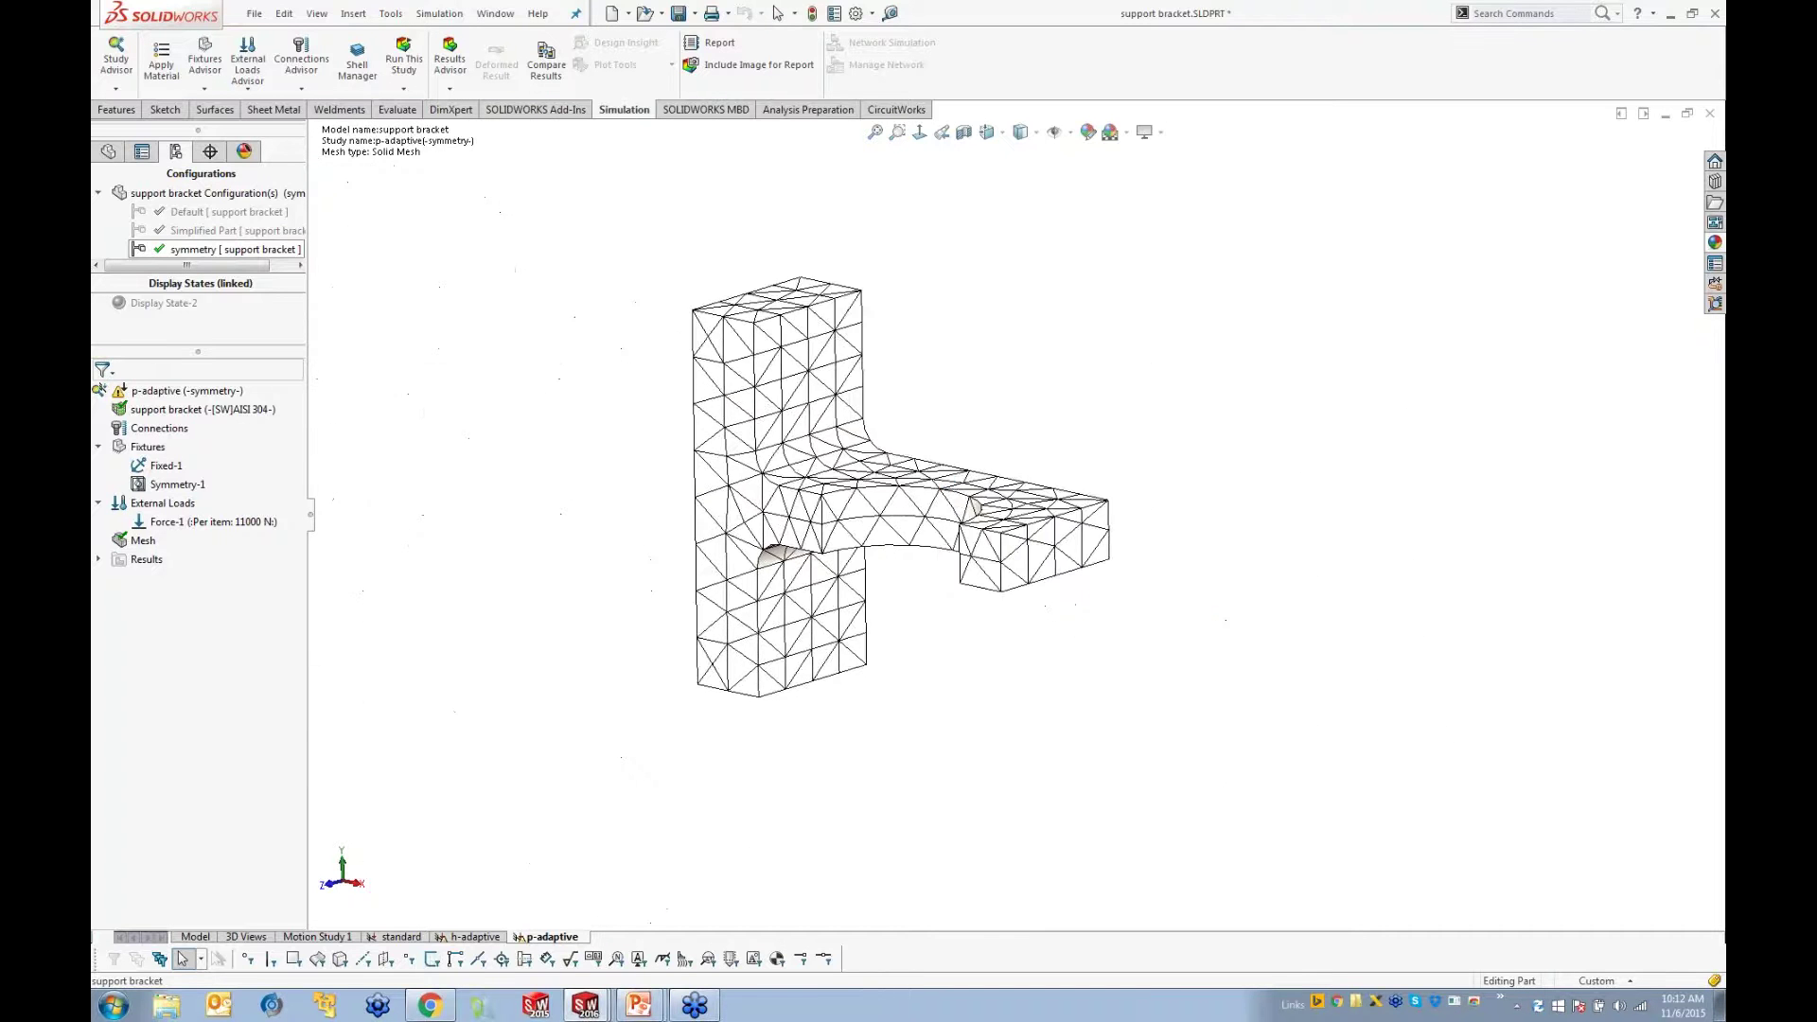
# Step: Run the p-adaptive study and inspect the von Mises stress around the upper and lower fillets
pyautogui.rightClick(149, 395)
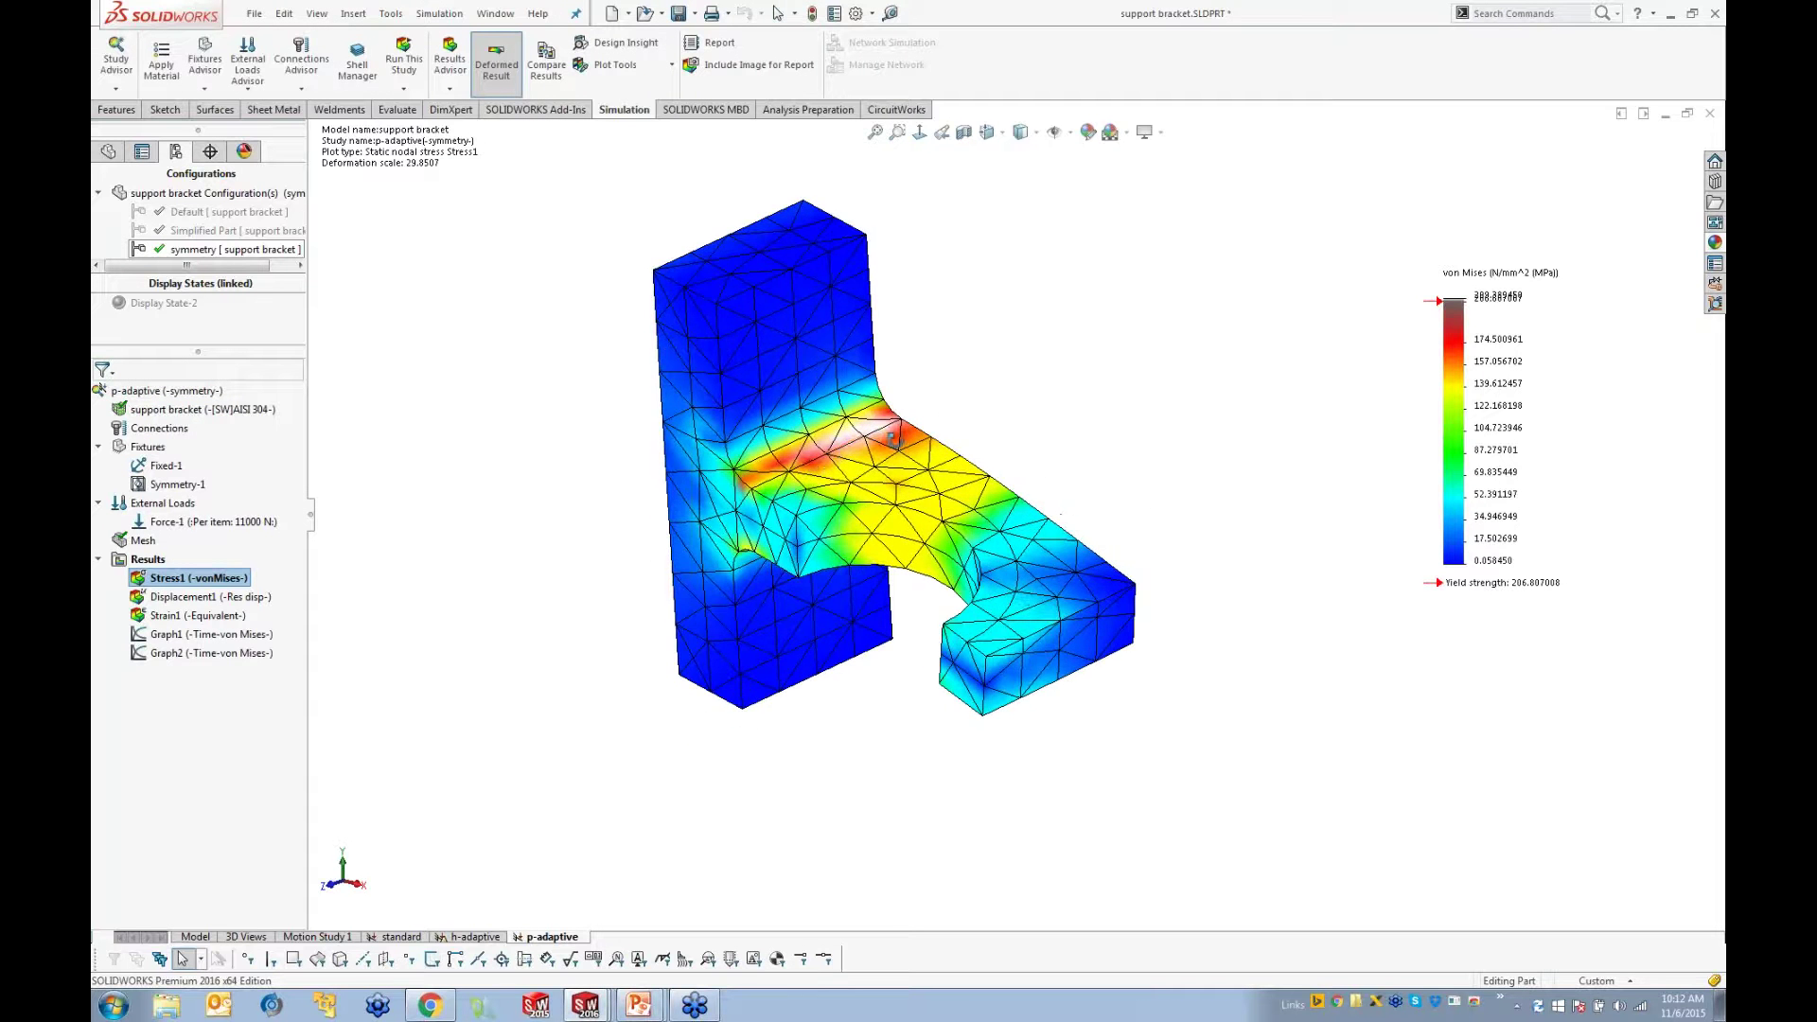
pyautogui.scroll(-5, 804, 466)
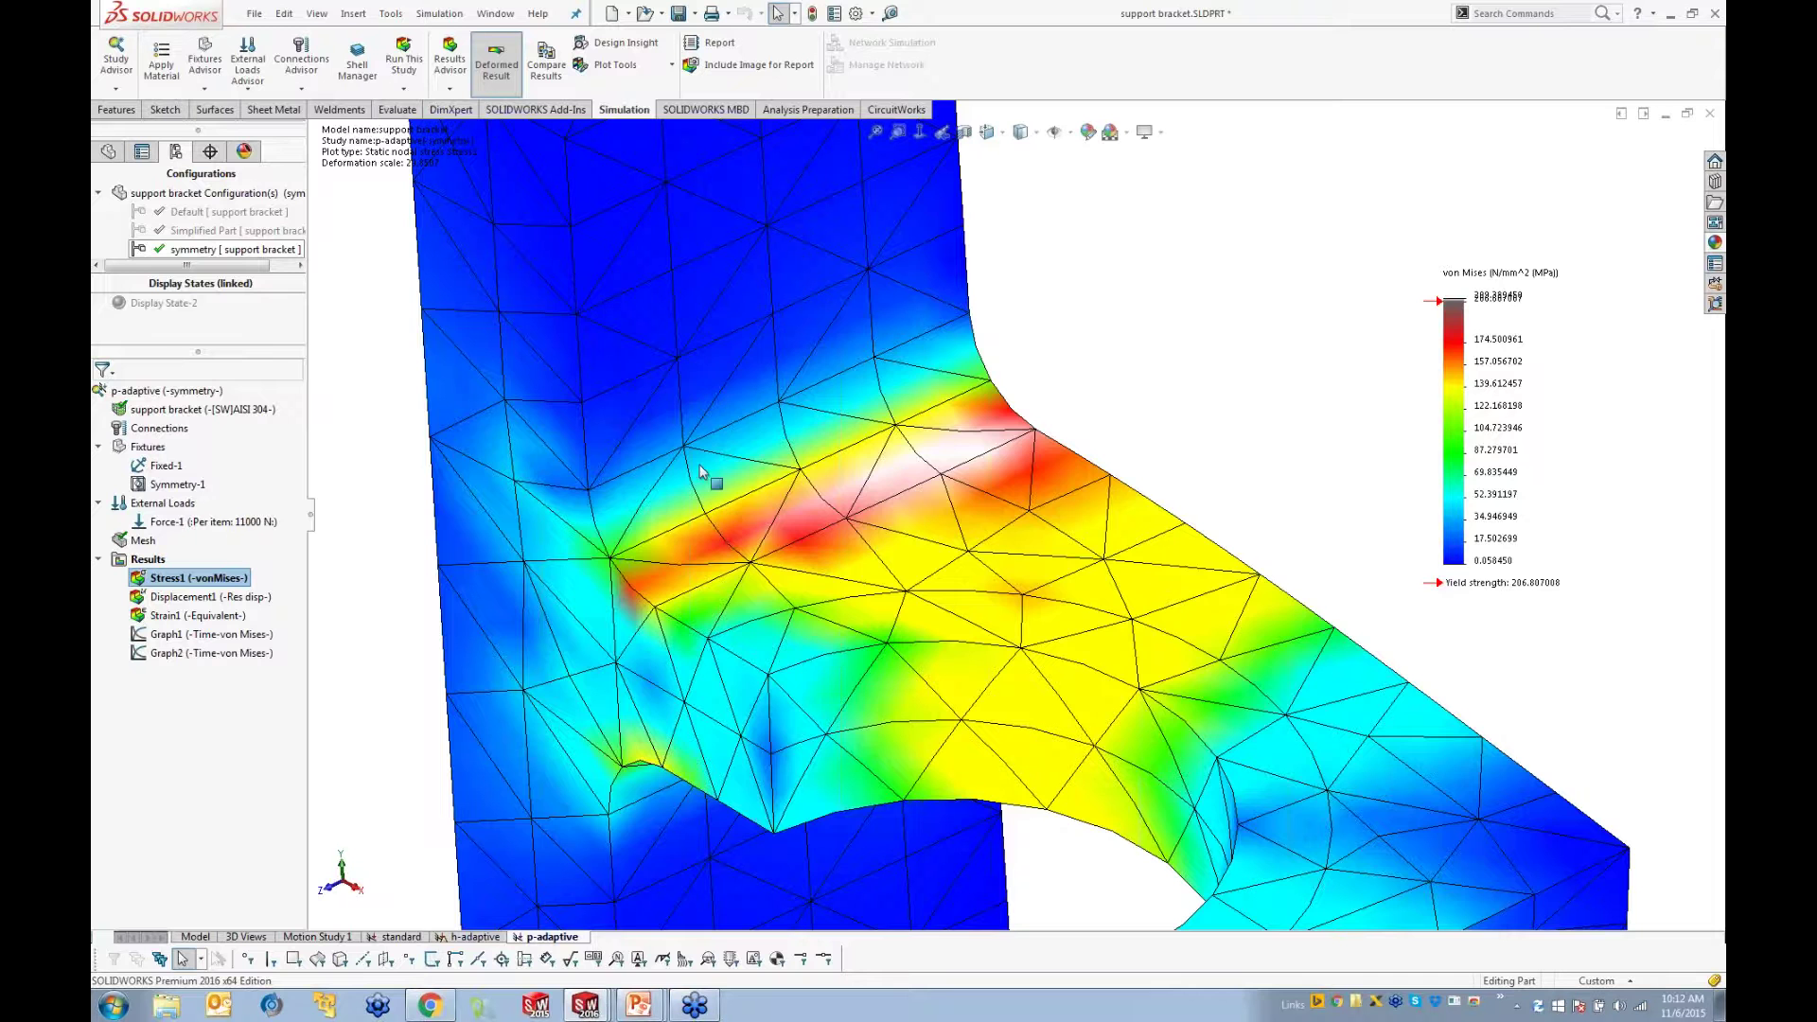
pyautogui.moveTo(719, 526); pyautogui.dragTo(717, 346, button='middle')
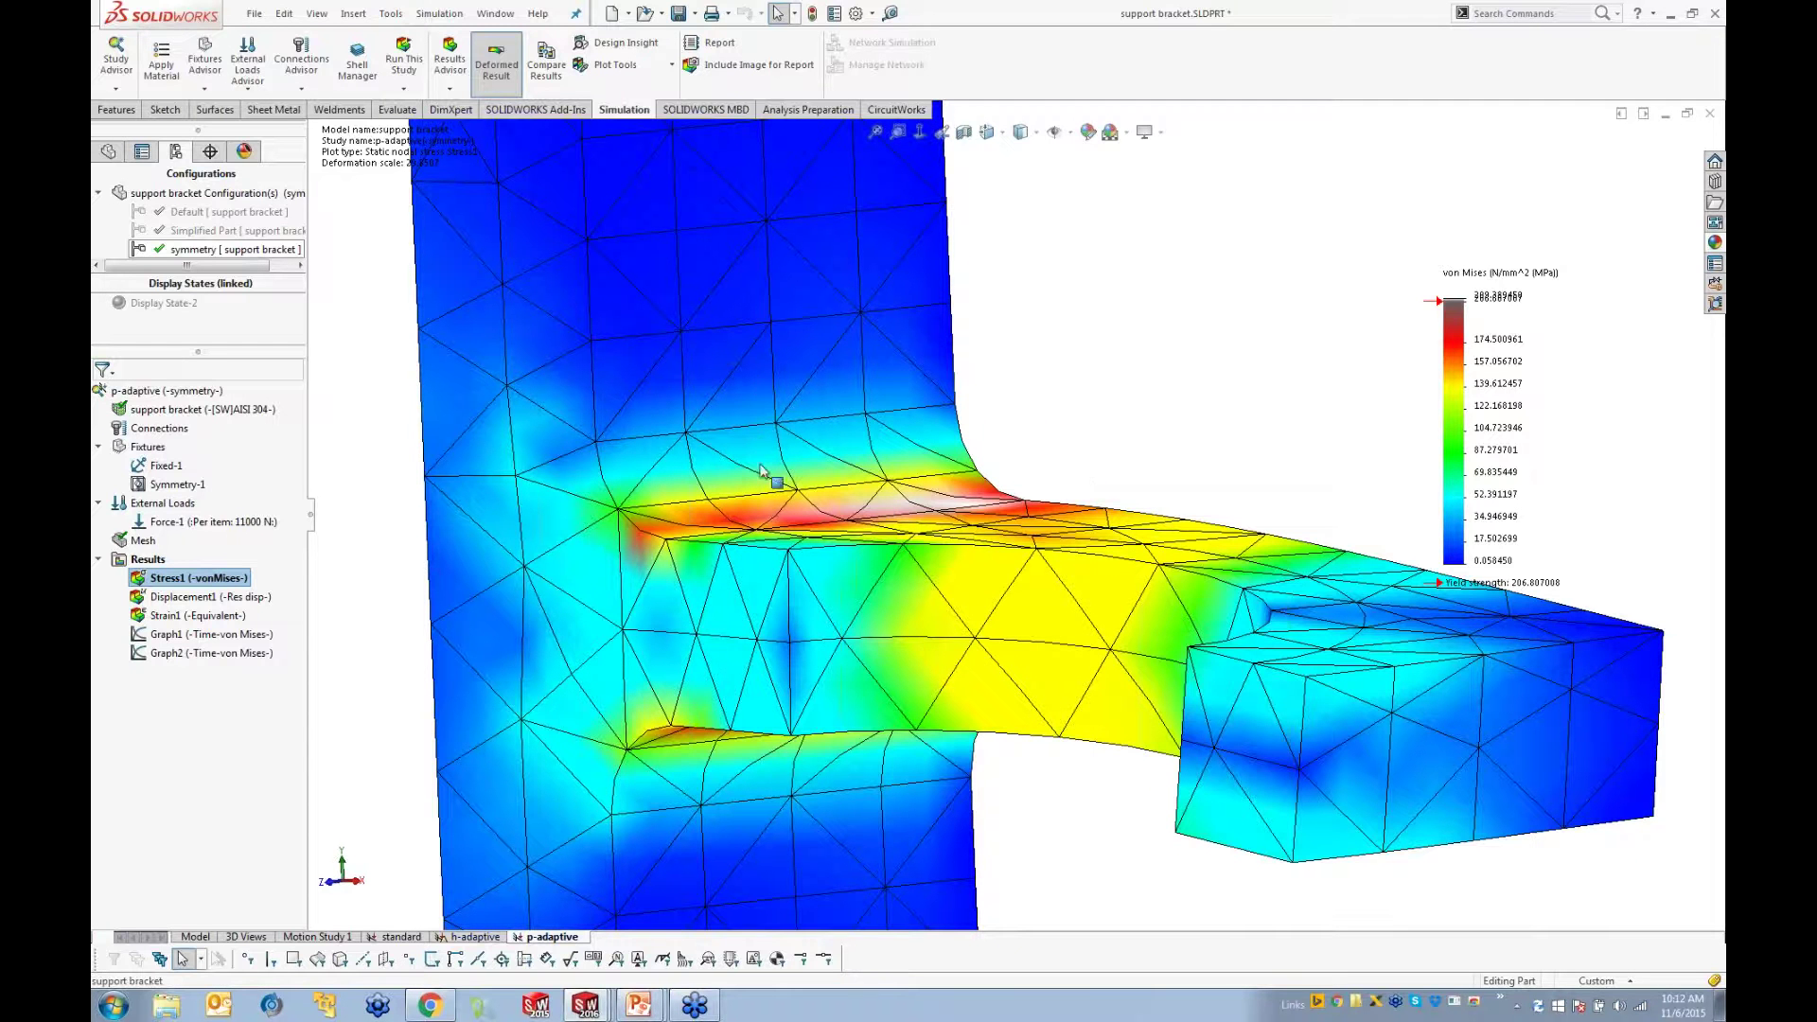
pyautogui.scroll(3, 940, 430)
pyautogui.scroll(-2, 942, 434)
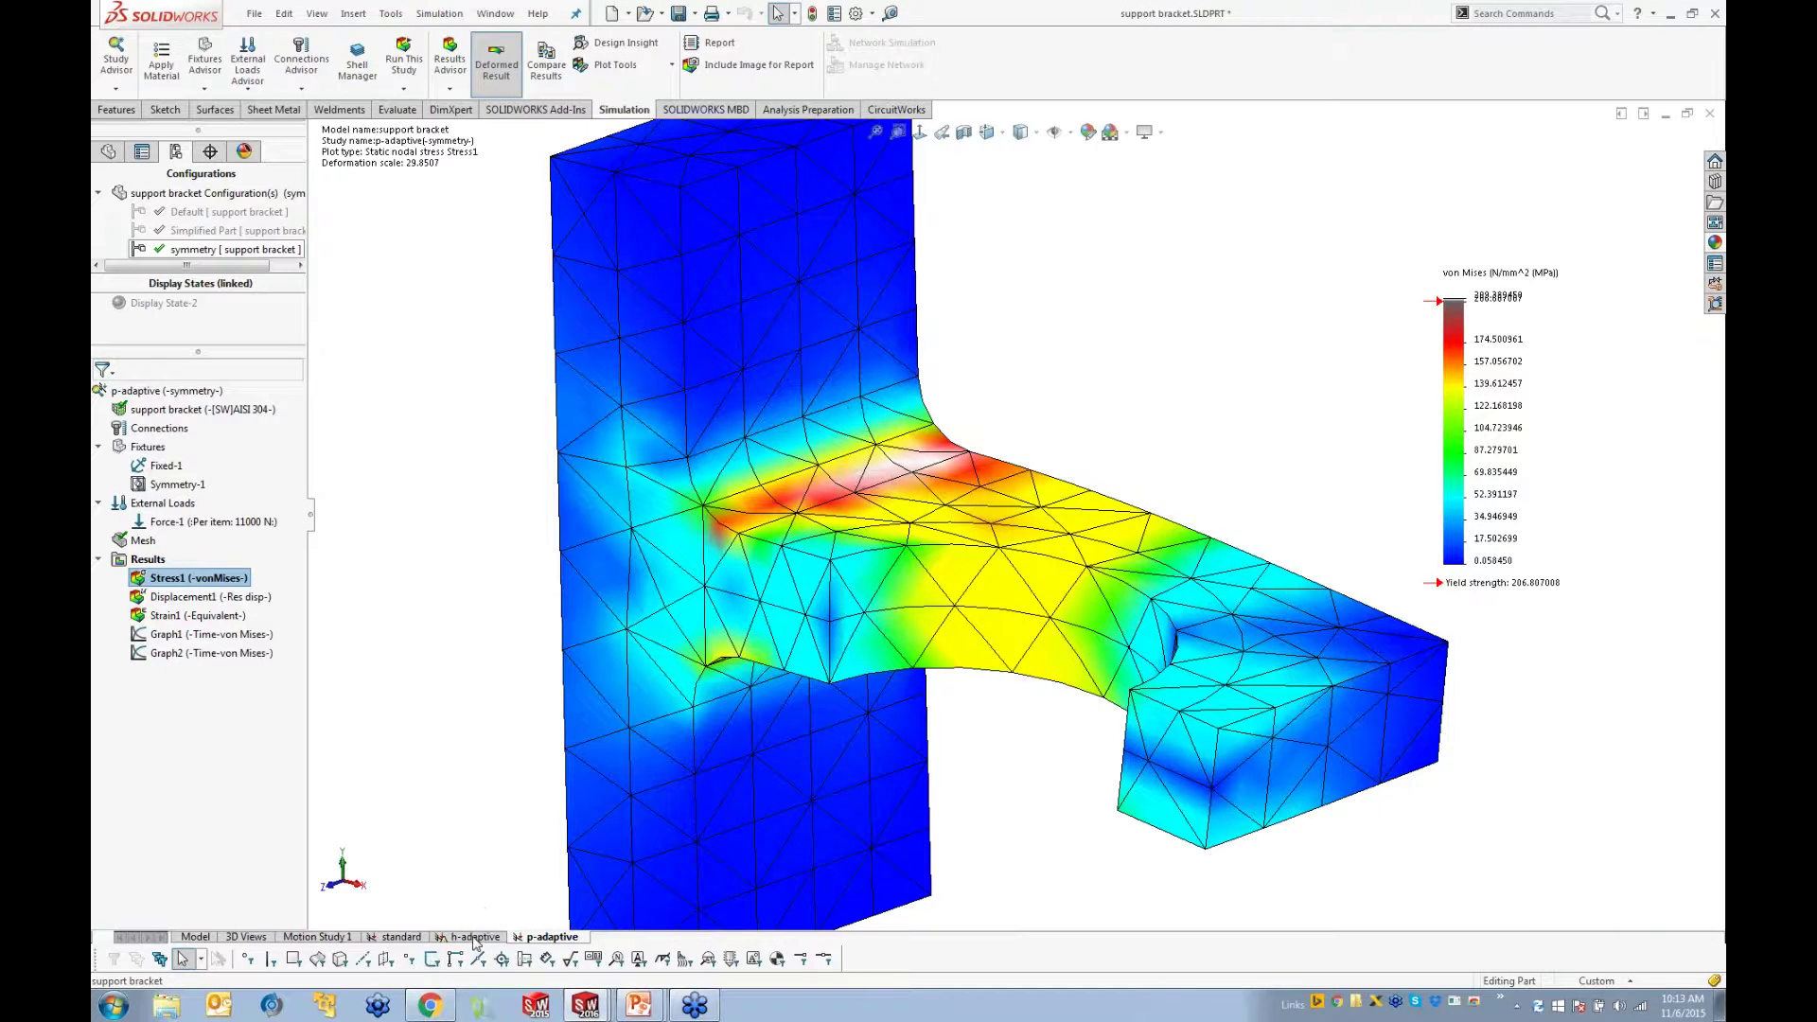
# Step: Switch to the h-adaptive study, review the adaptive options in its properties, and accept them
pyautogui.click(473, 937)
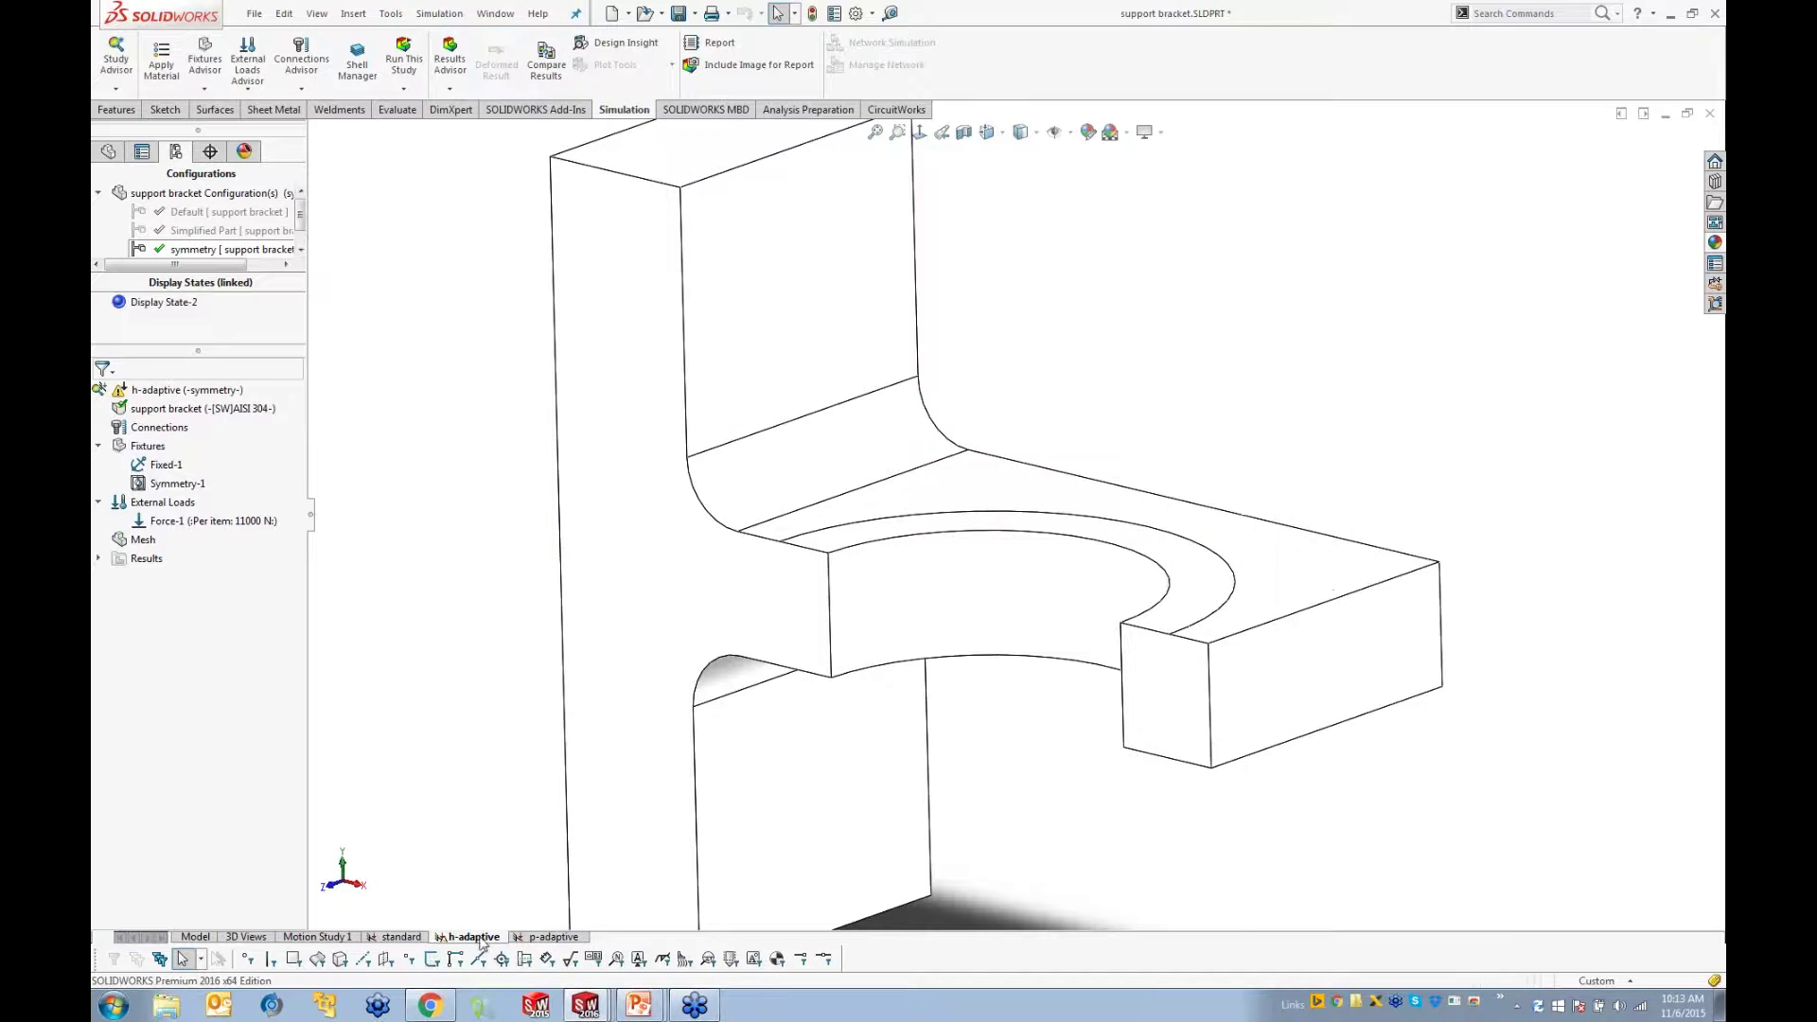
pyautogui.rightClick(159, 394)
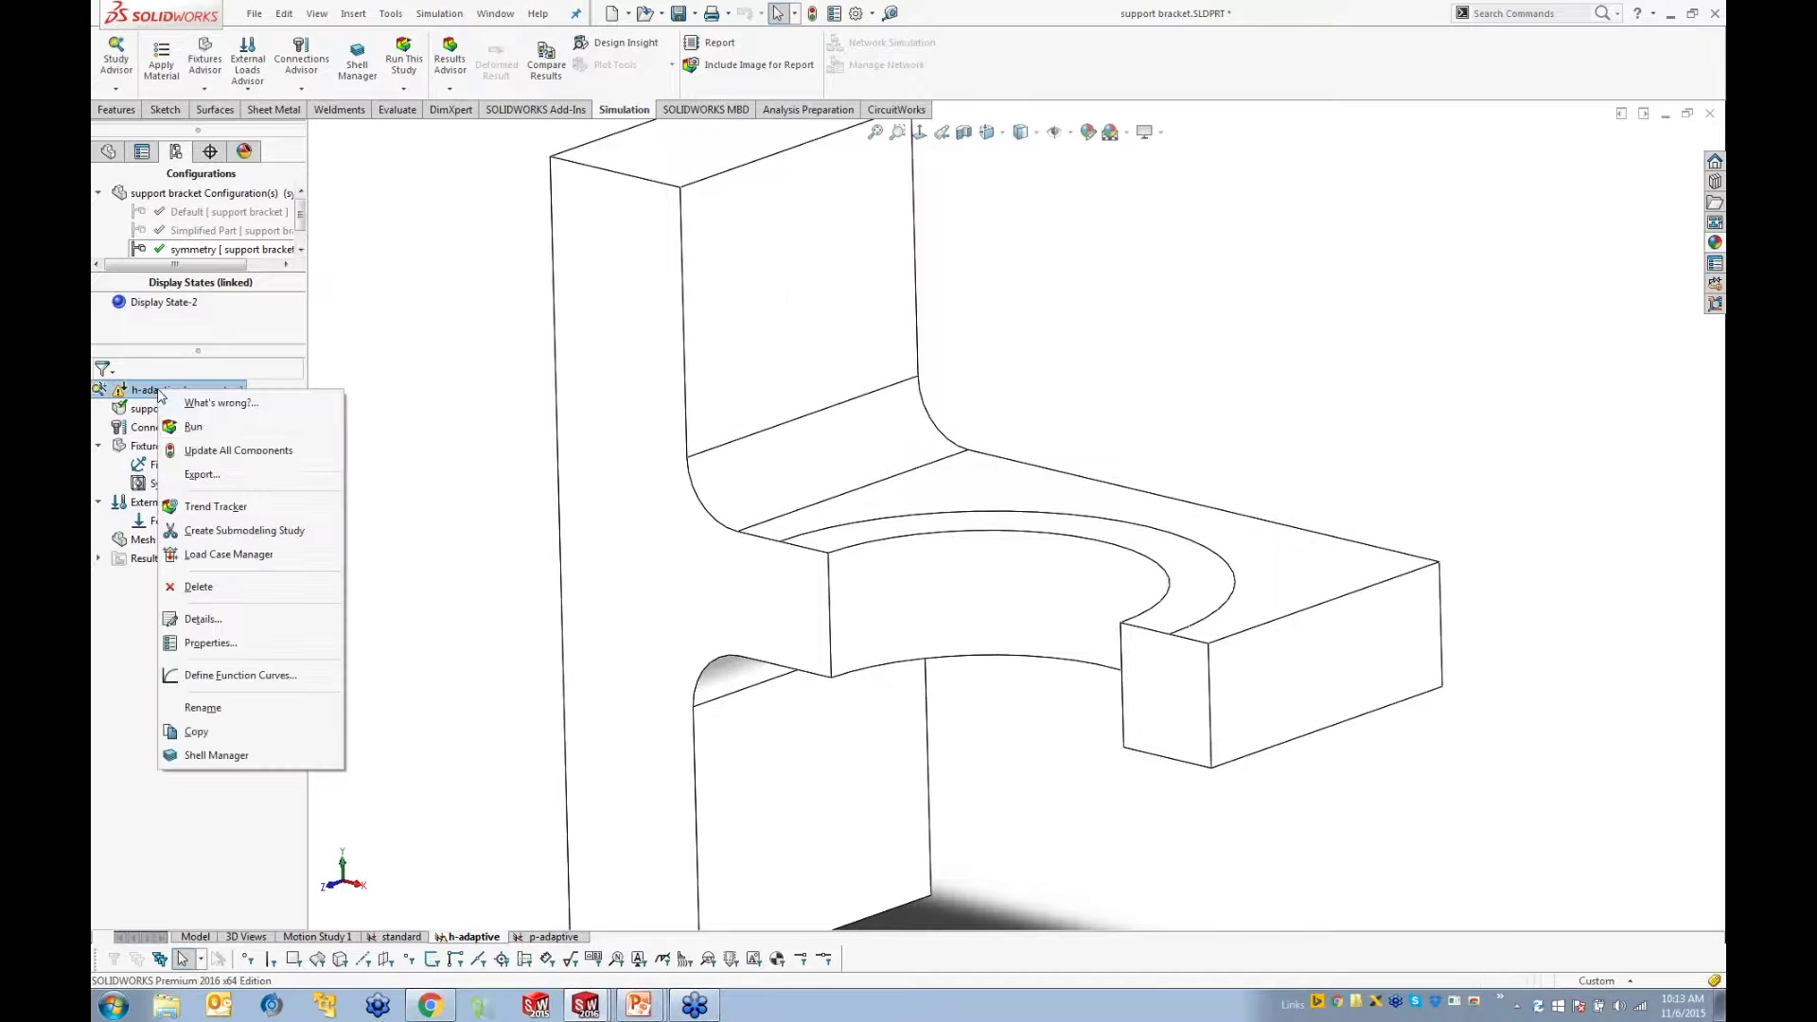
pyautogui.click(208, 644)
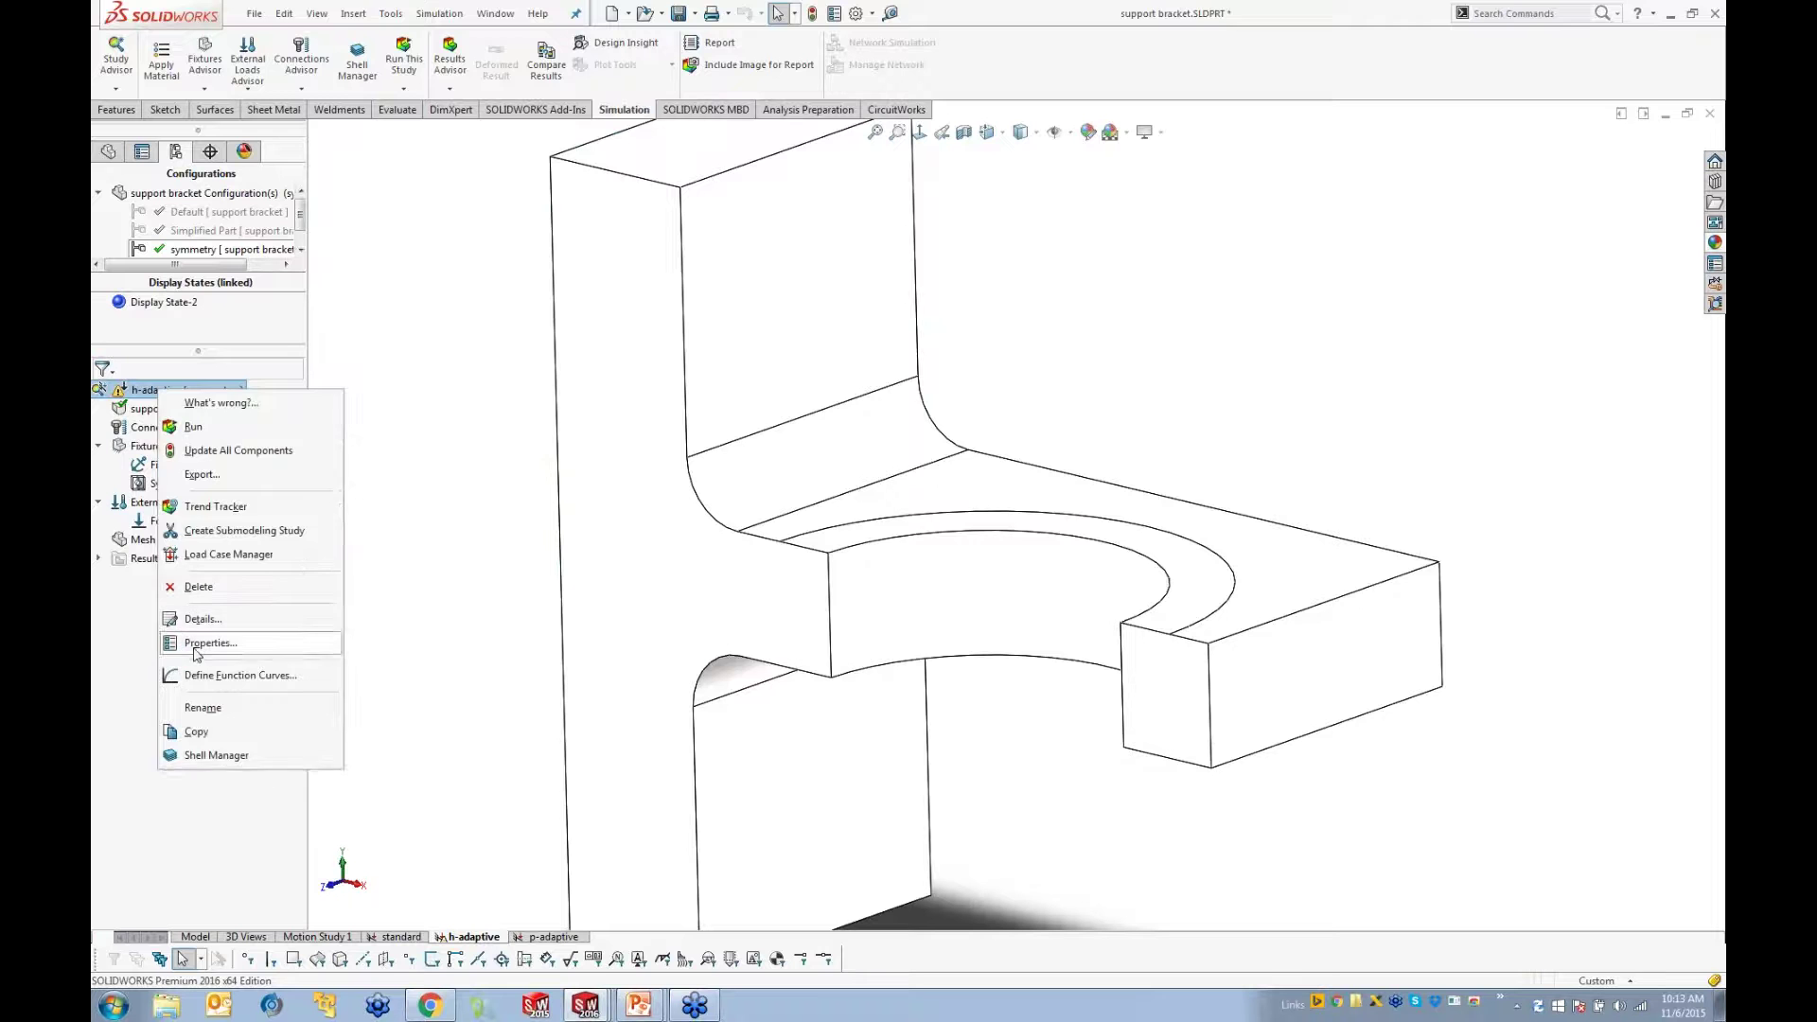
pyautogui.click(800, 273)
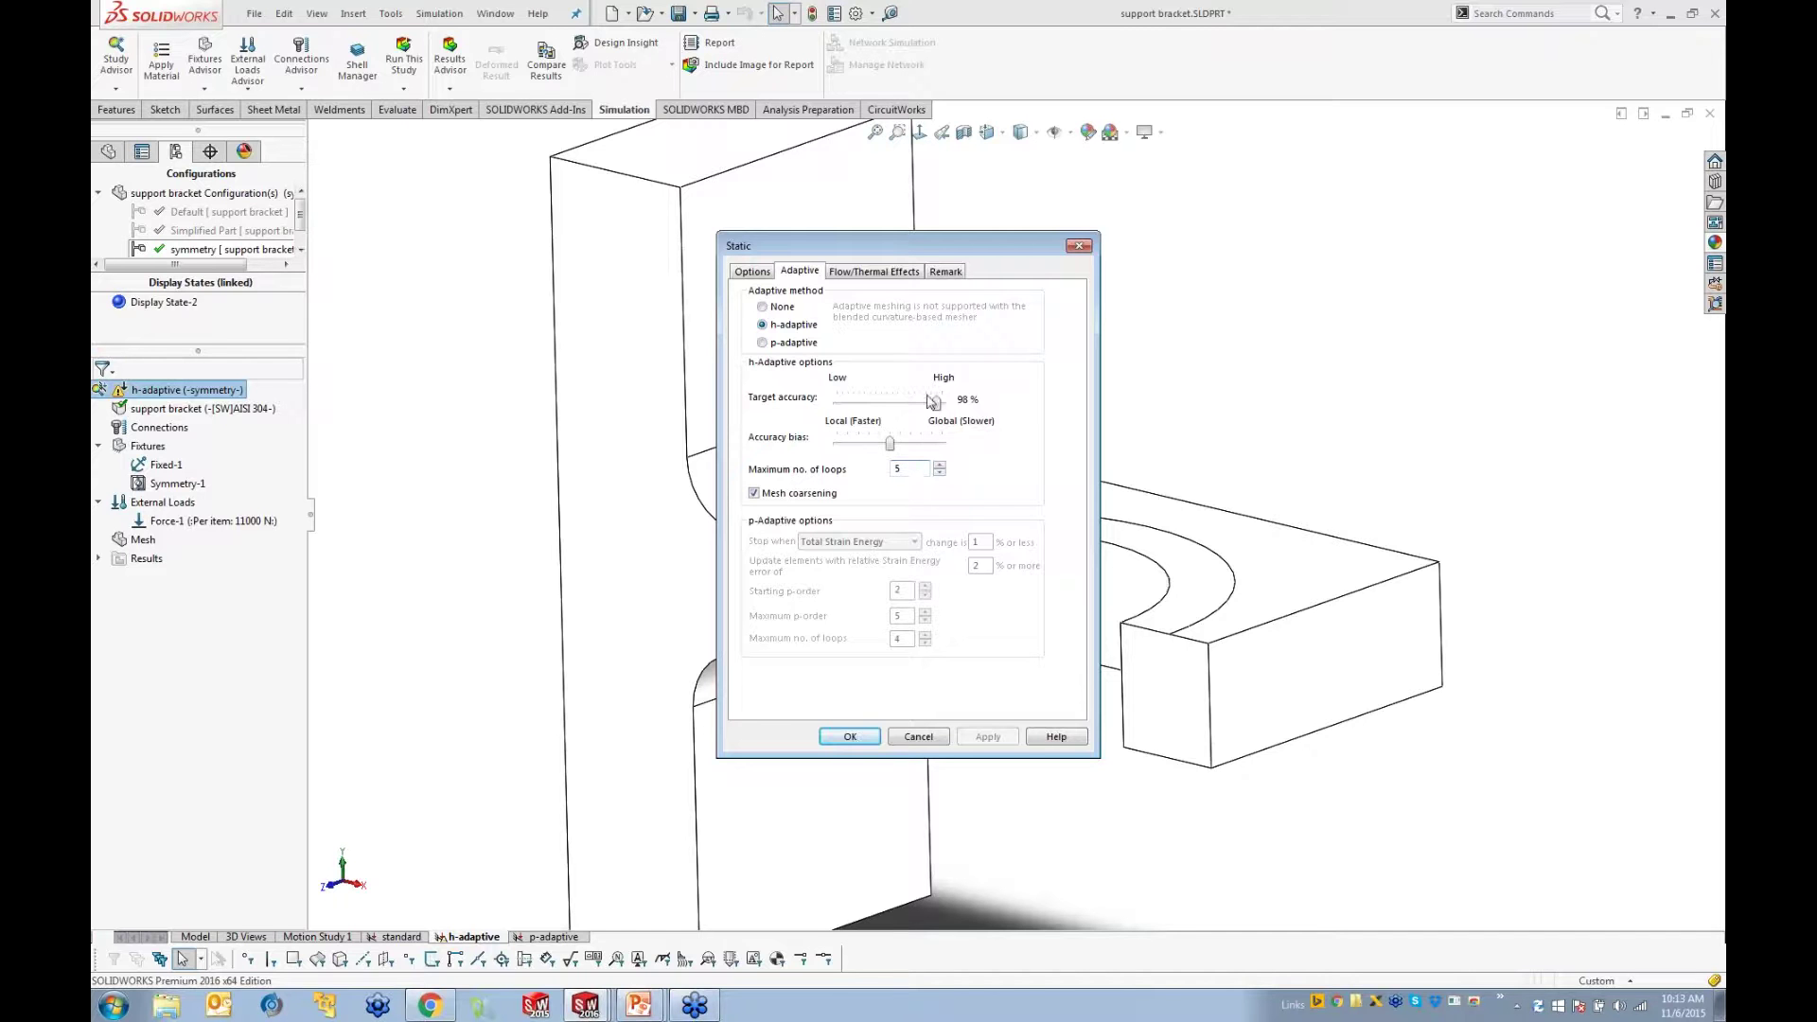
pyautogui.moveTo(937, 251); pyautogui.dragTo(521, 241)
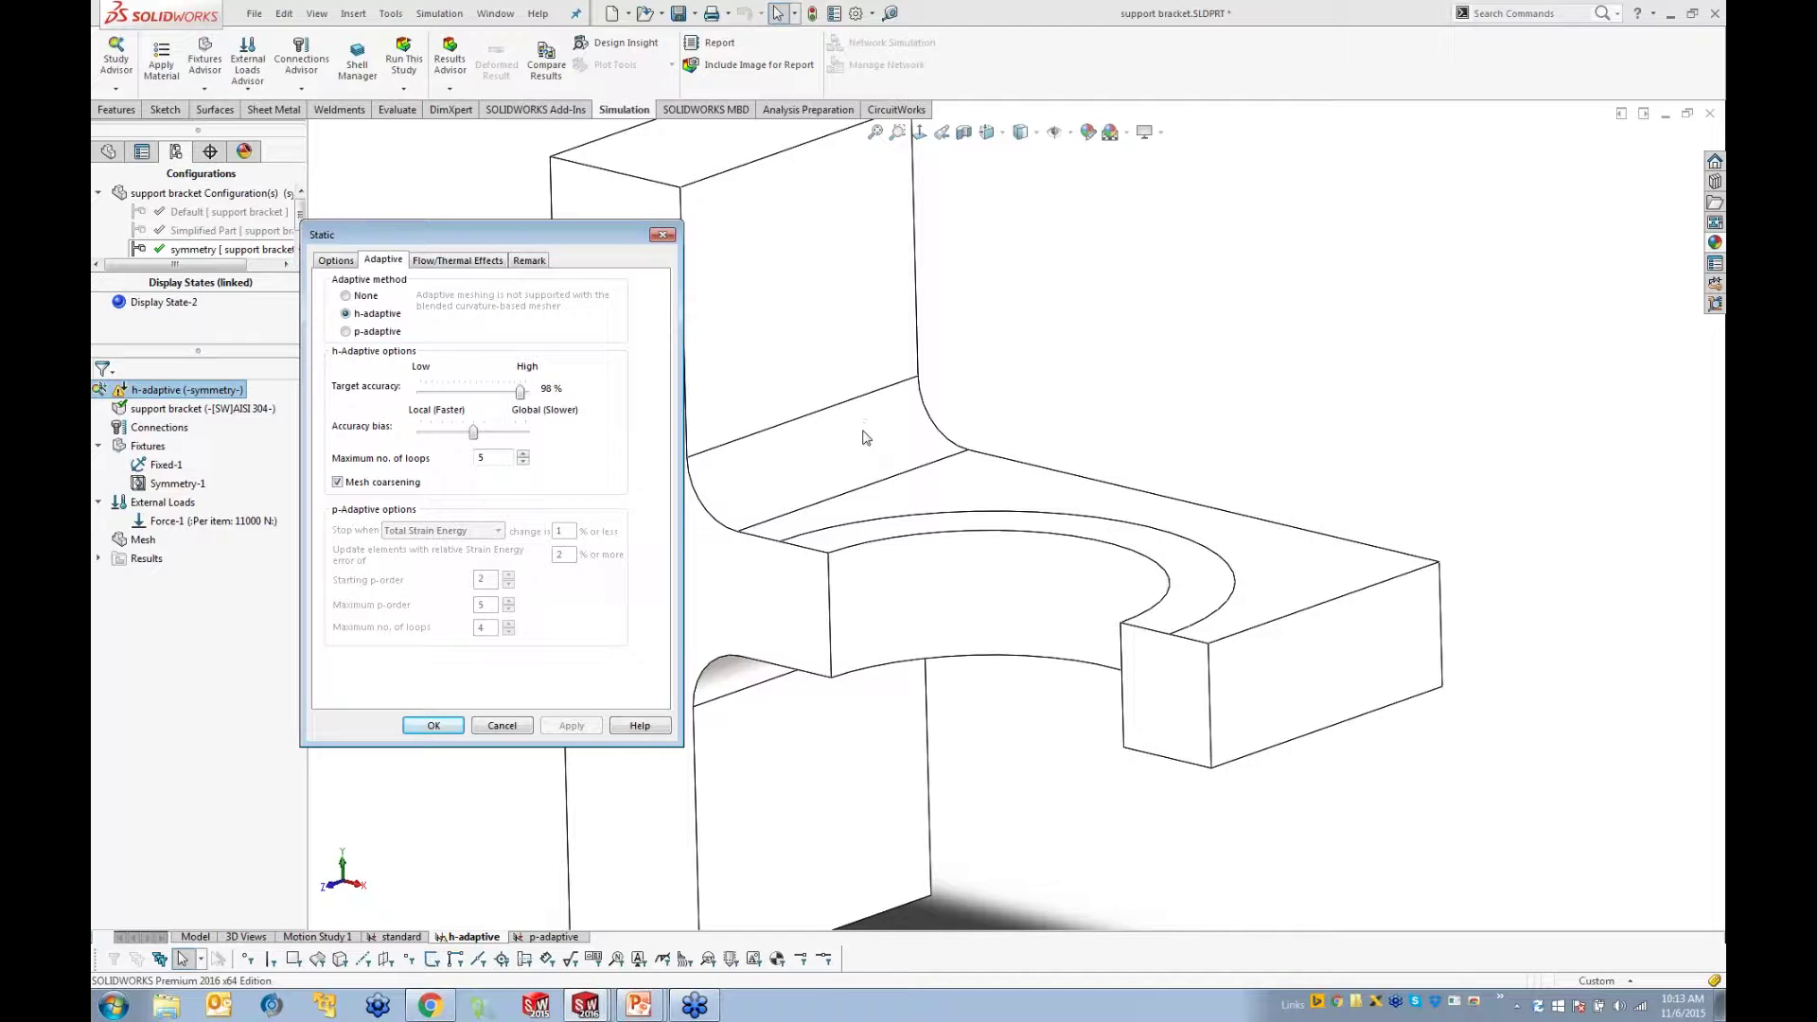
pyautogui.click(433, 725)
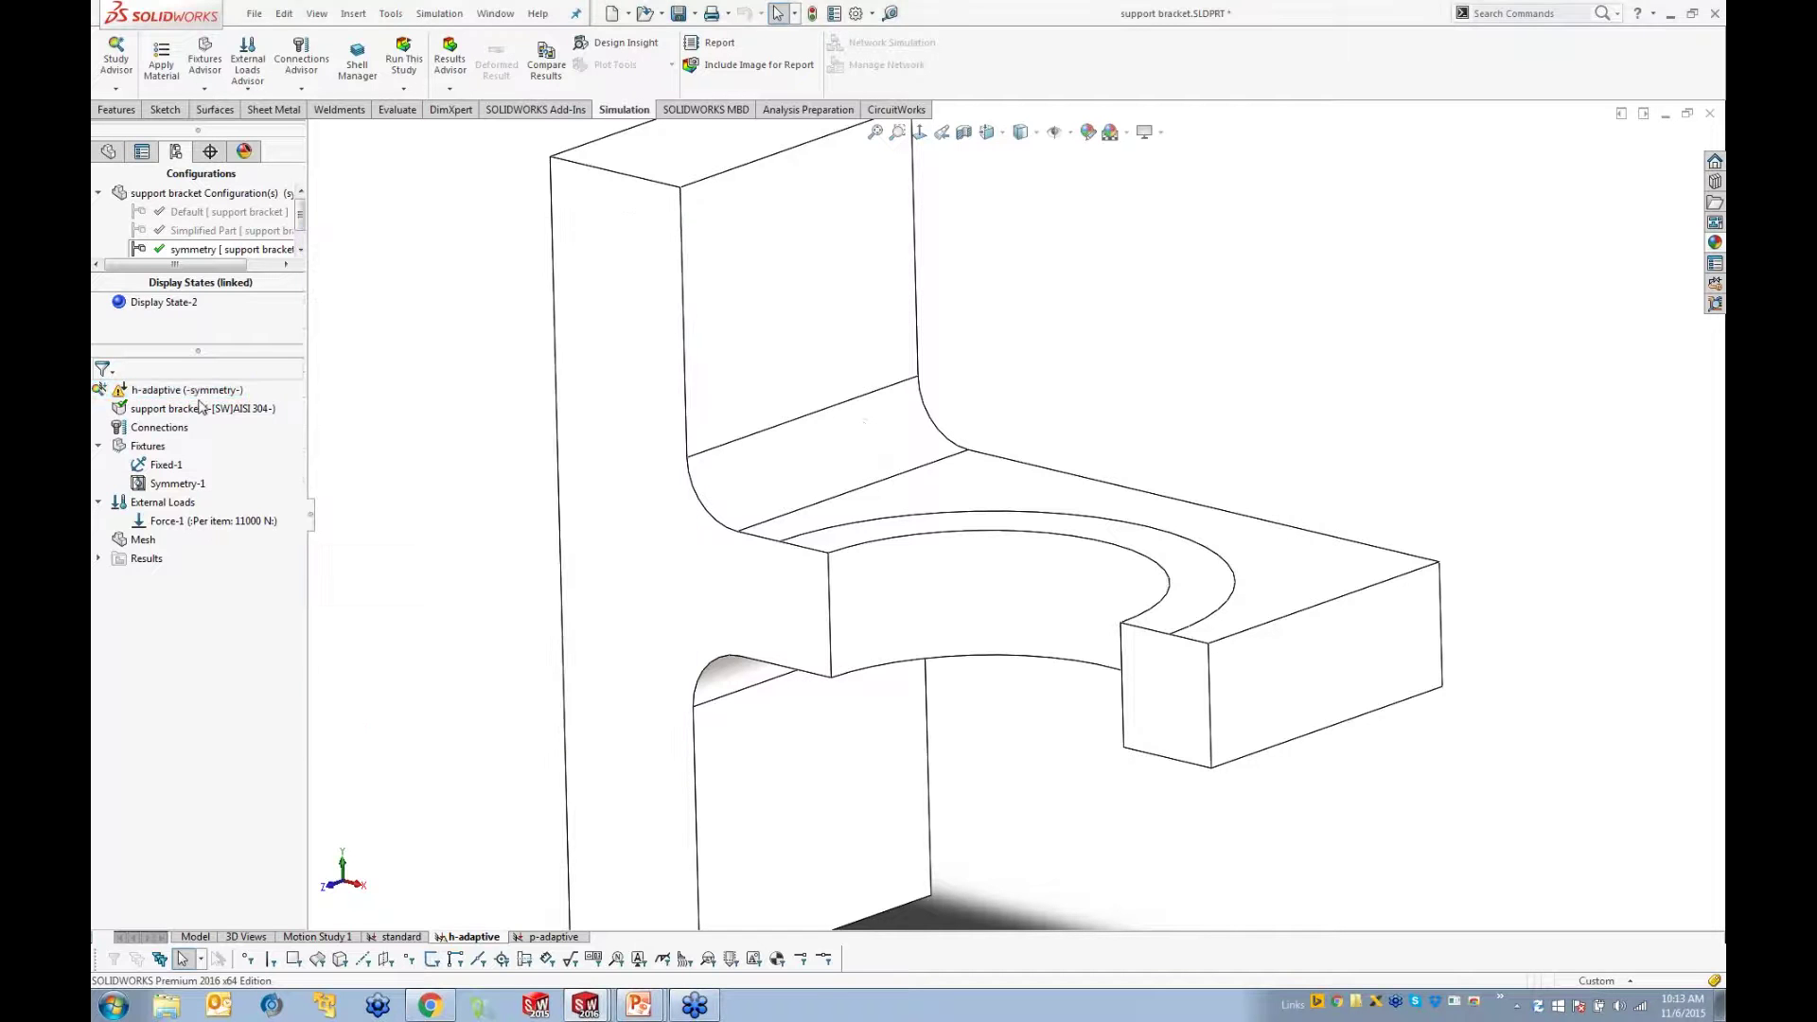
# Step: Run the h-adaptive study and inspect the von Mises stress and refined elements around the upper and lower fillets
pyautogui.rightClick(160, 399)
pyautogui.click(182, 416)
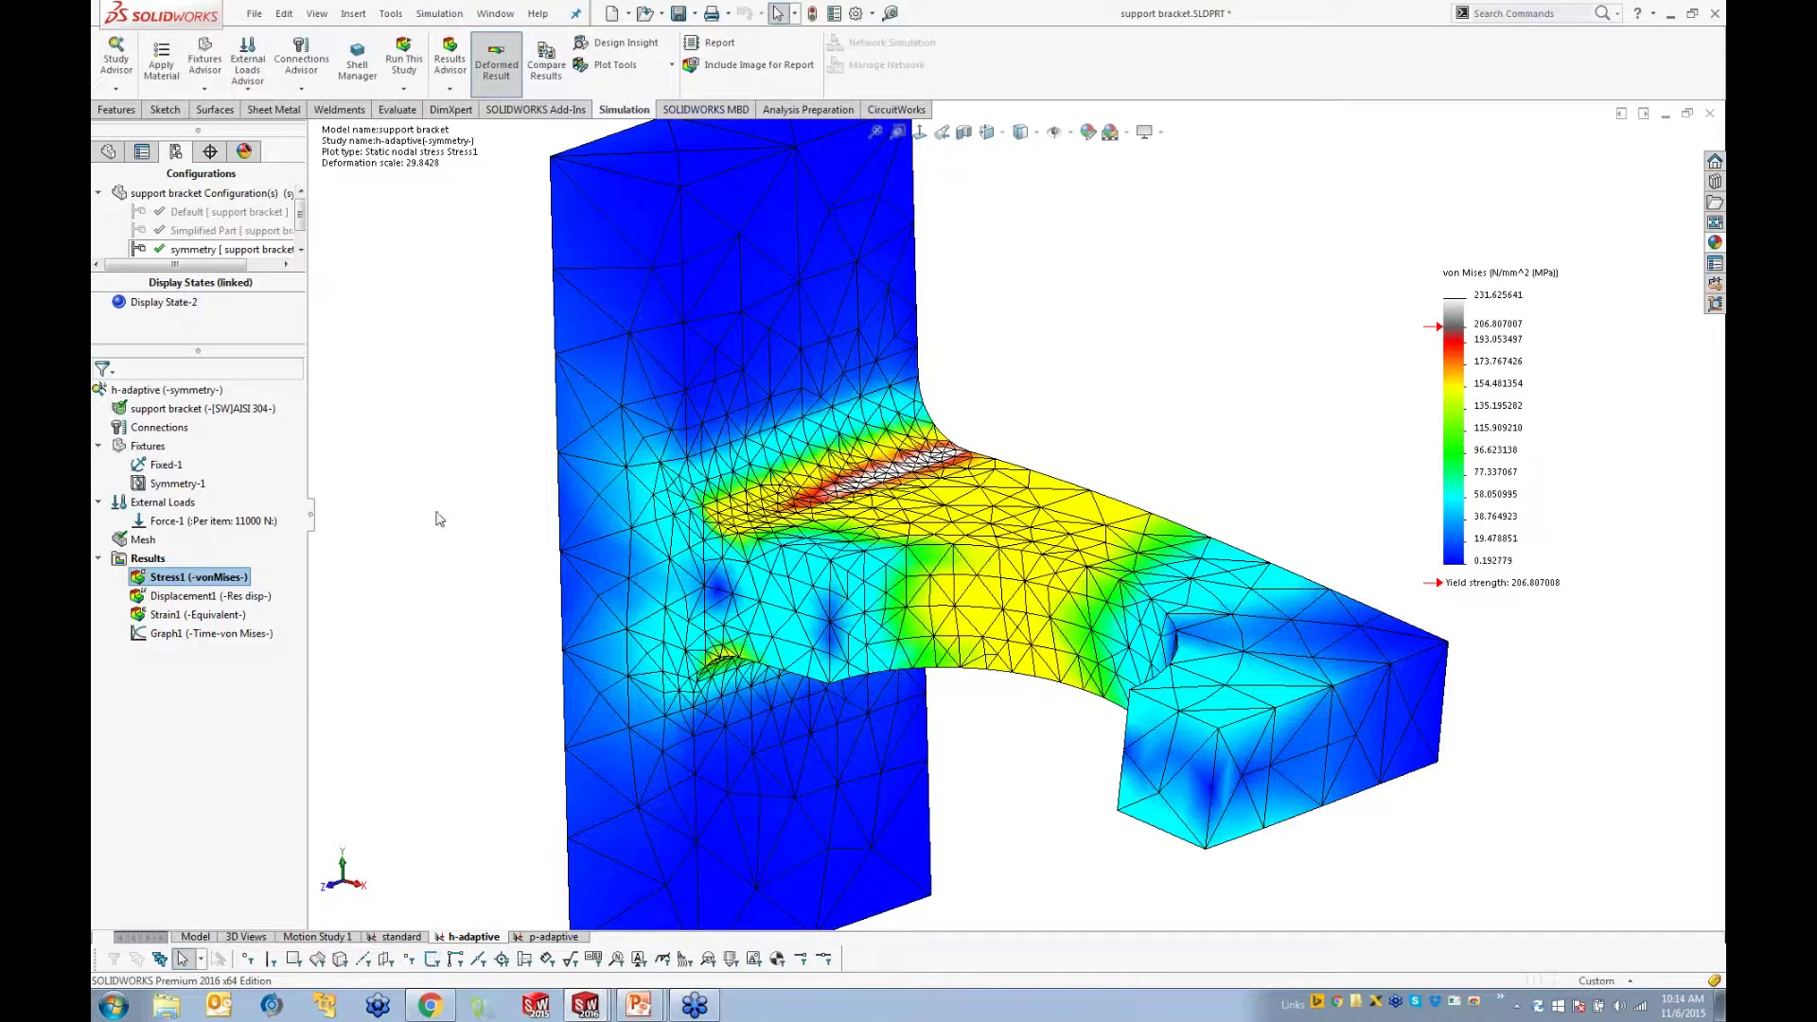
pyautogui.scroll(-1, 878, 456)
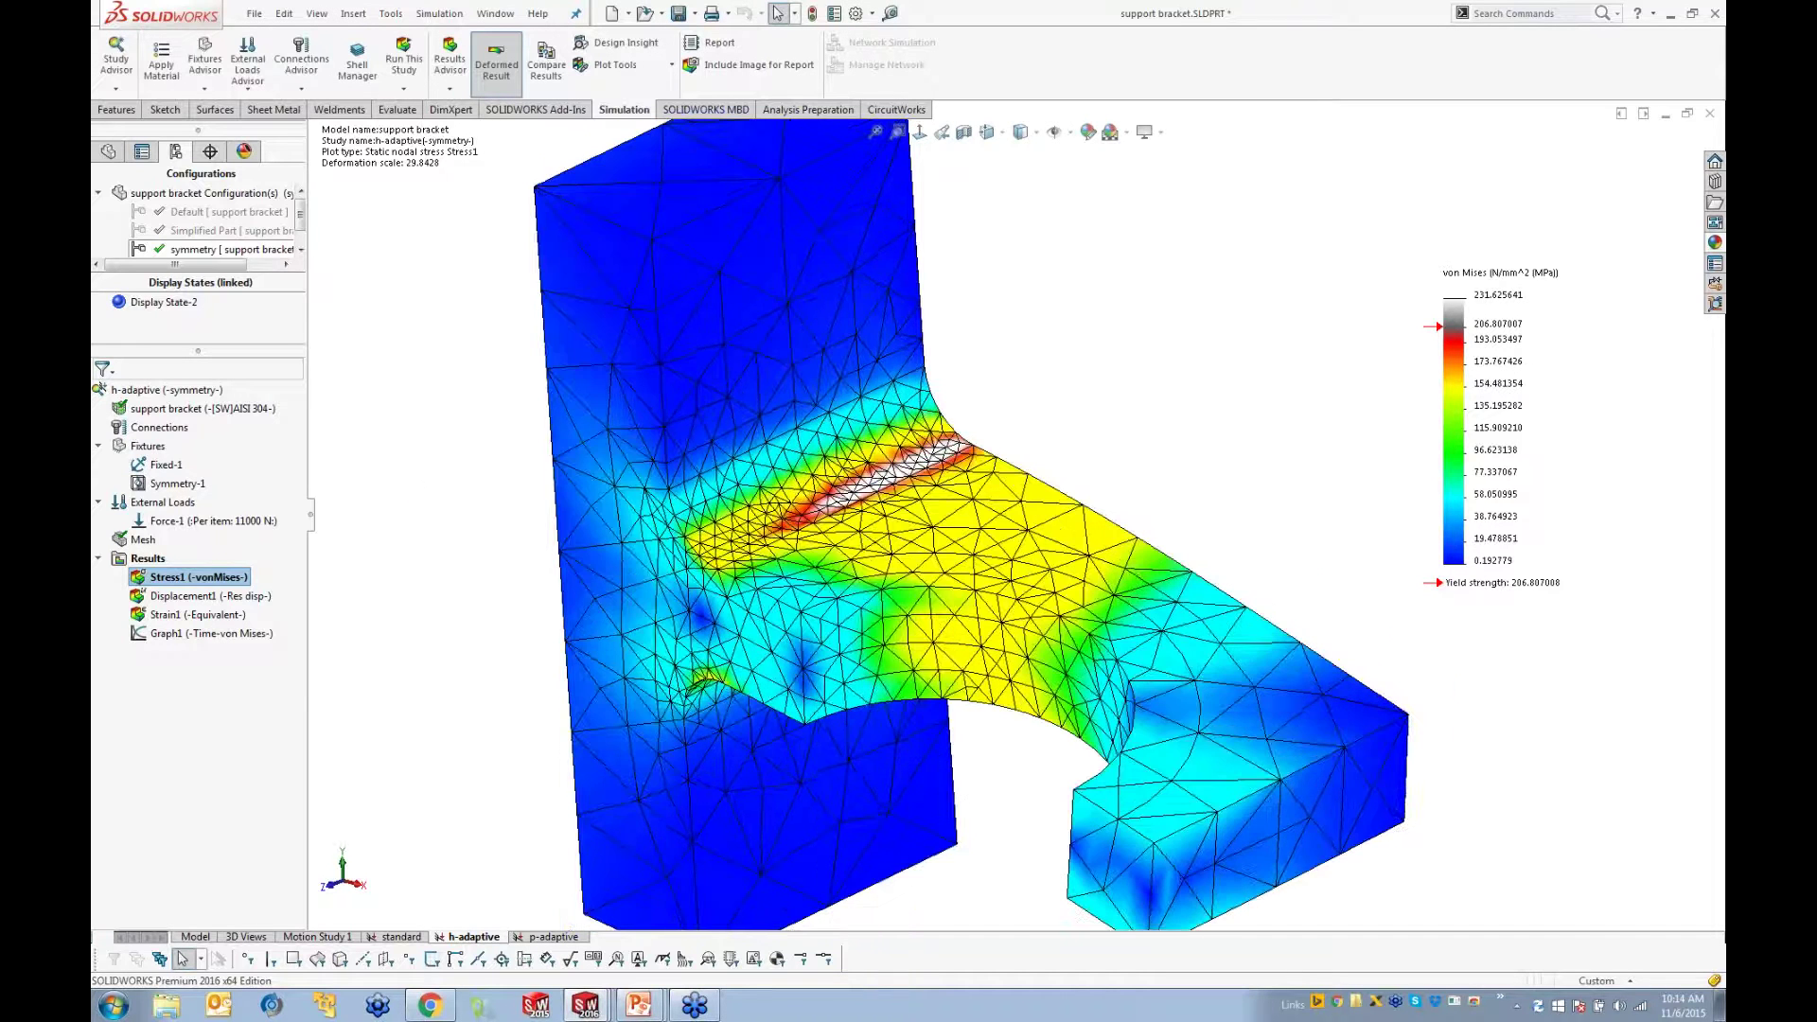
pyautogui.scroll(-4, 833, 473)
pyautogui.scroll(-1, 793, 493)
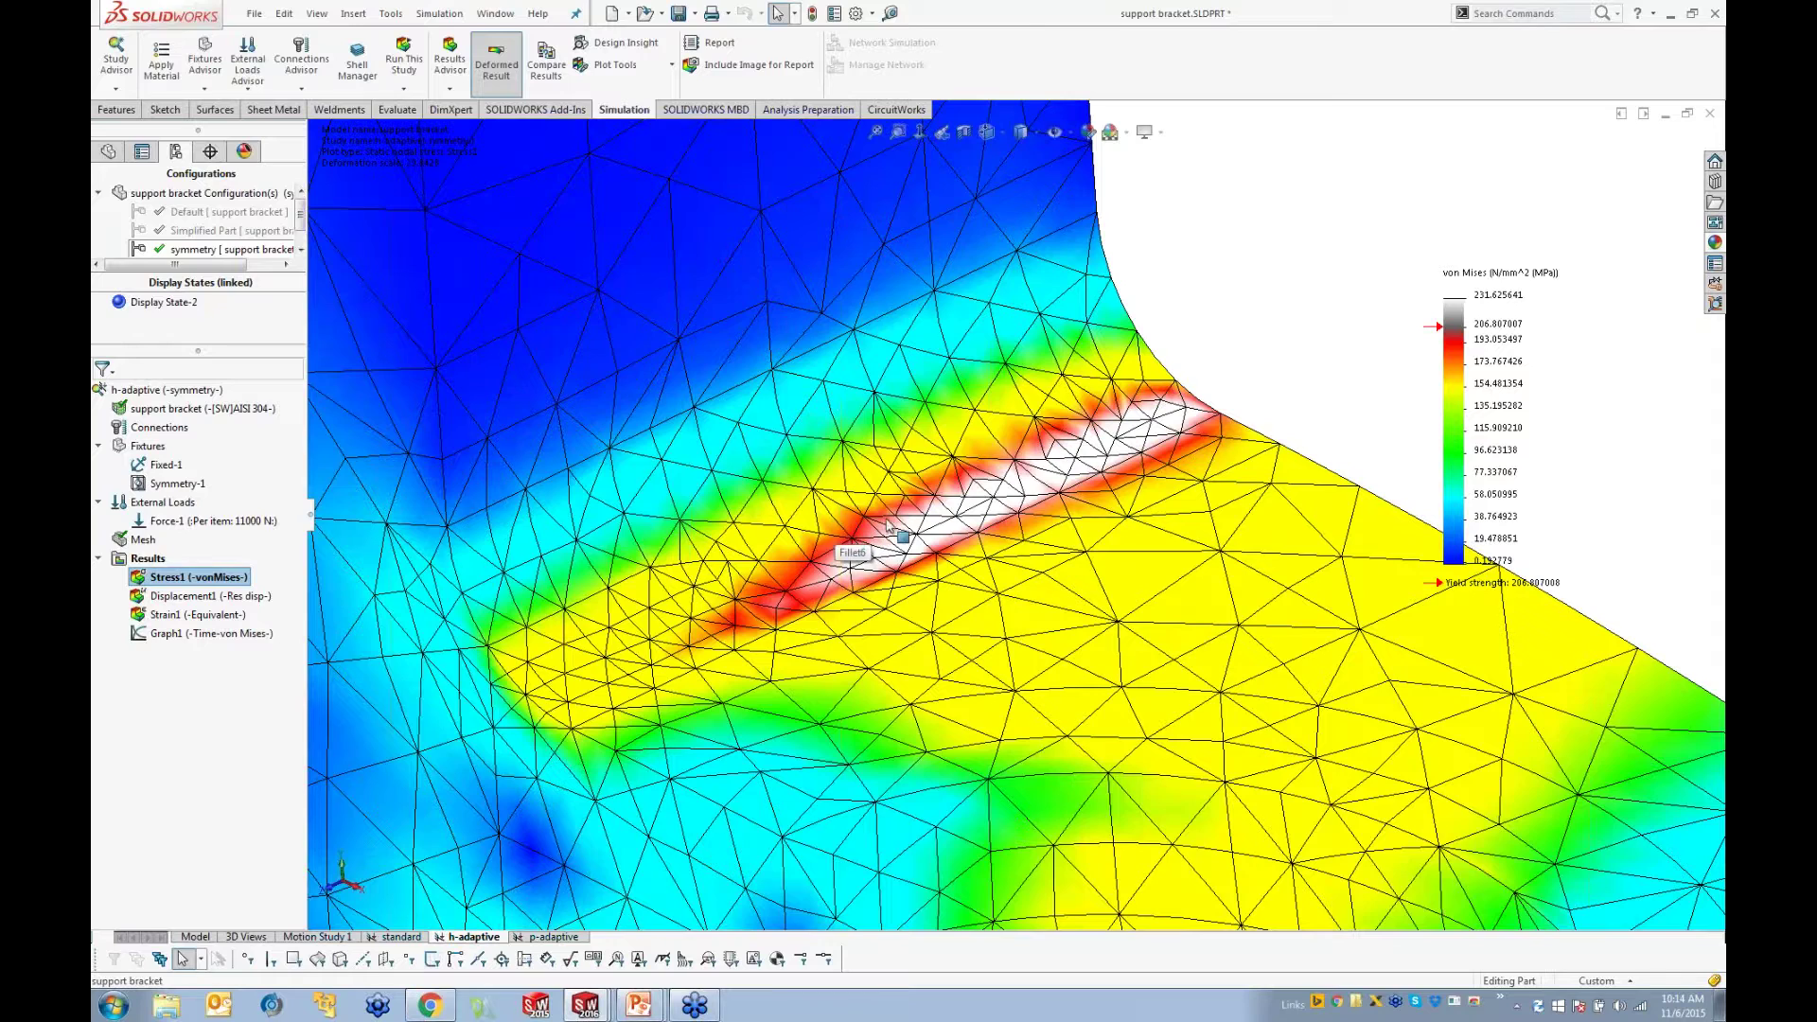
pyautogui.moveTo(914, 449); pyautogui.dragTo(989, 431, button='middle')
pyautogui.scroll(2, 999, 476)
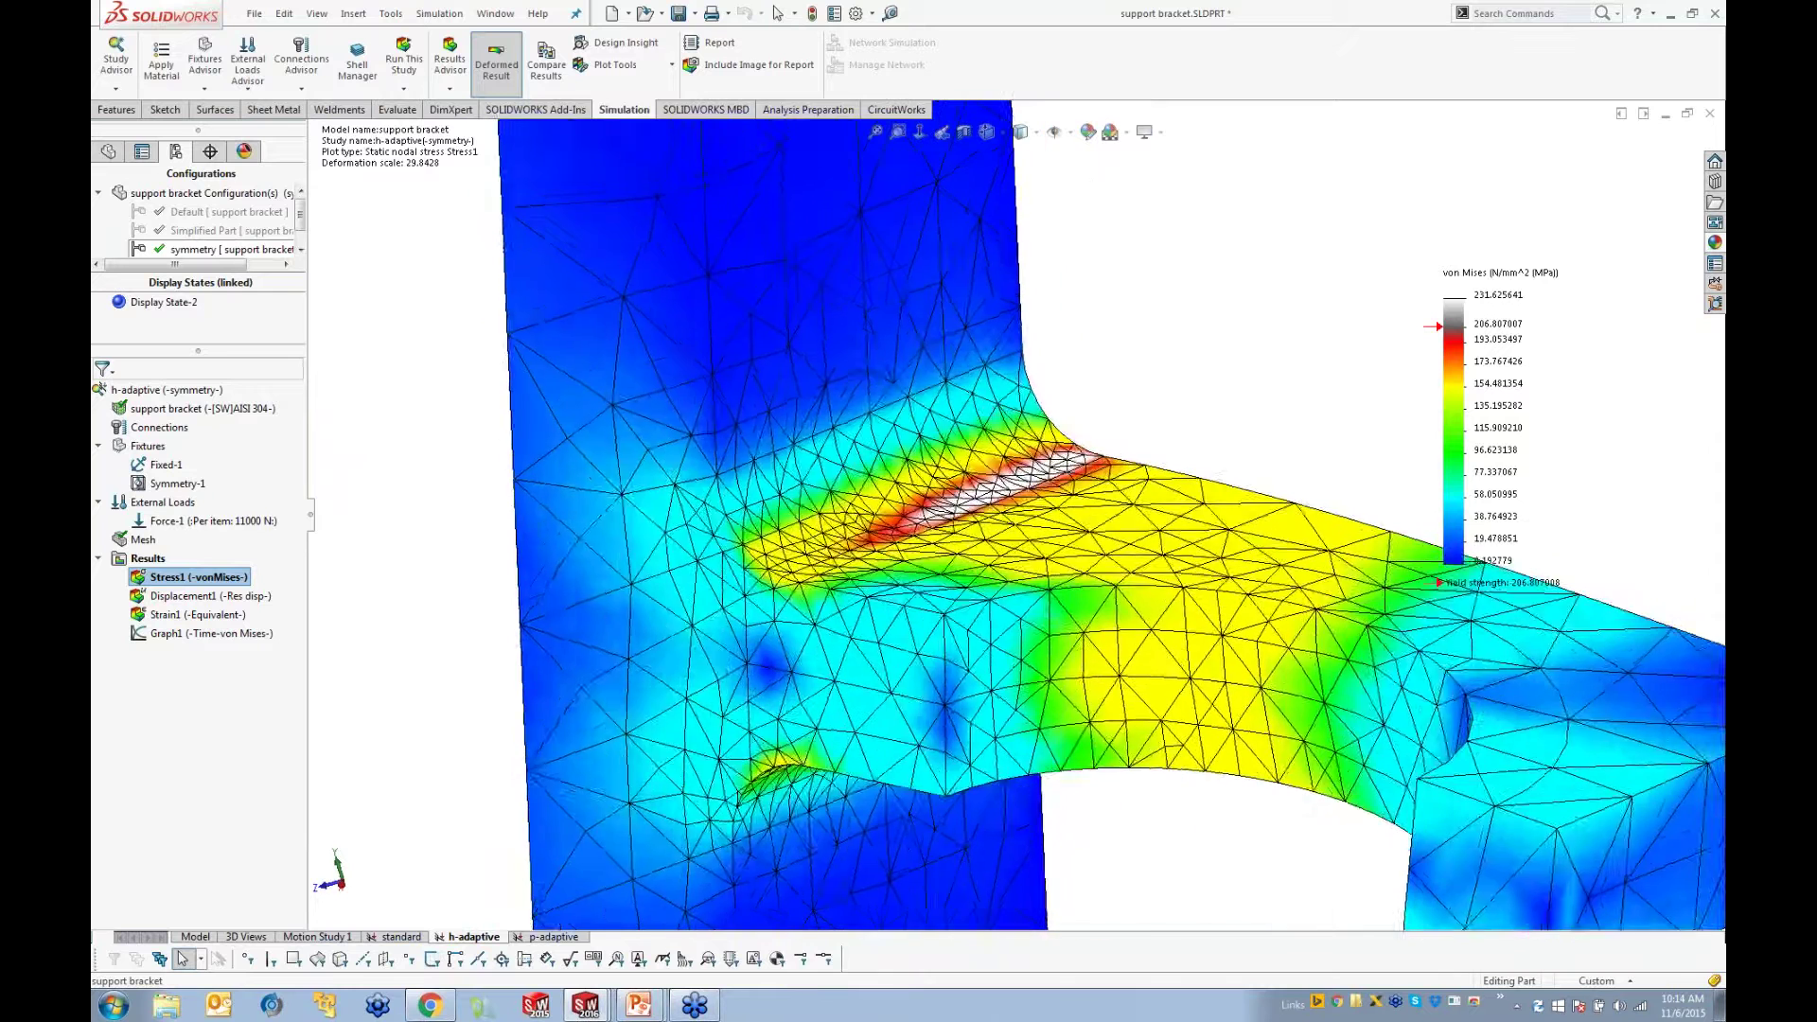
pyautogui.scroll(3, 989, 435)
pyautogui.scroll(-1, 1217, 493)
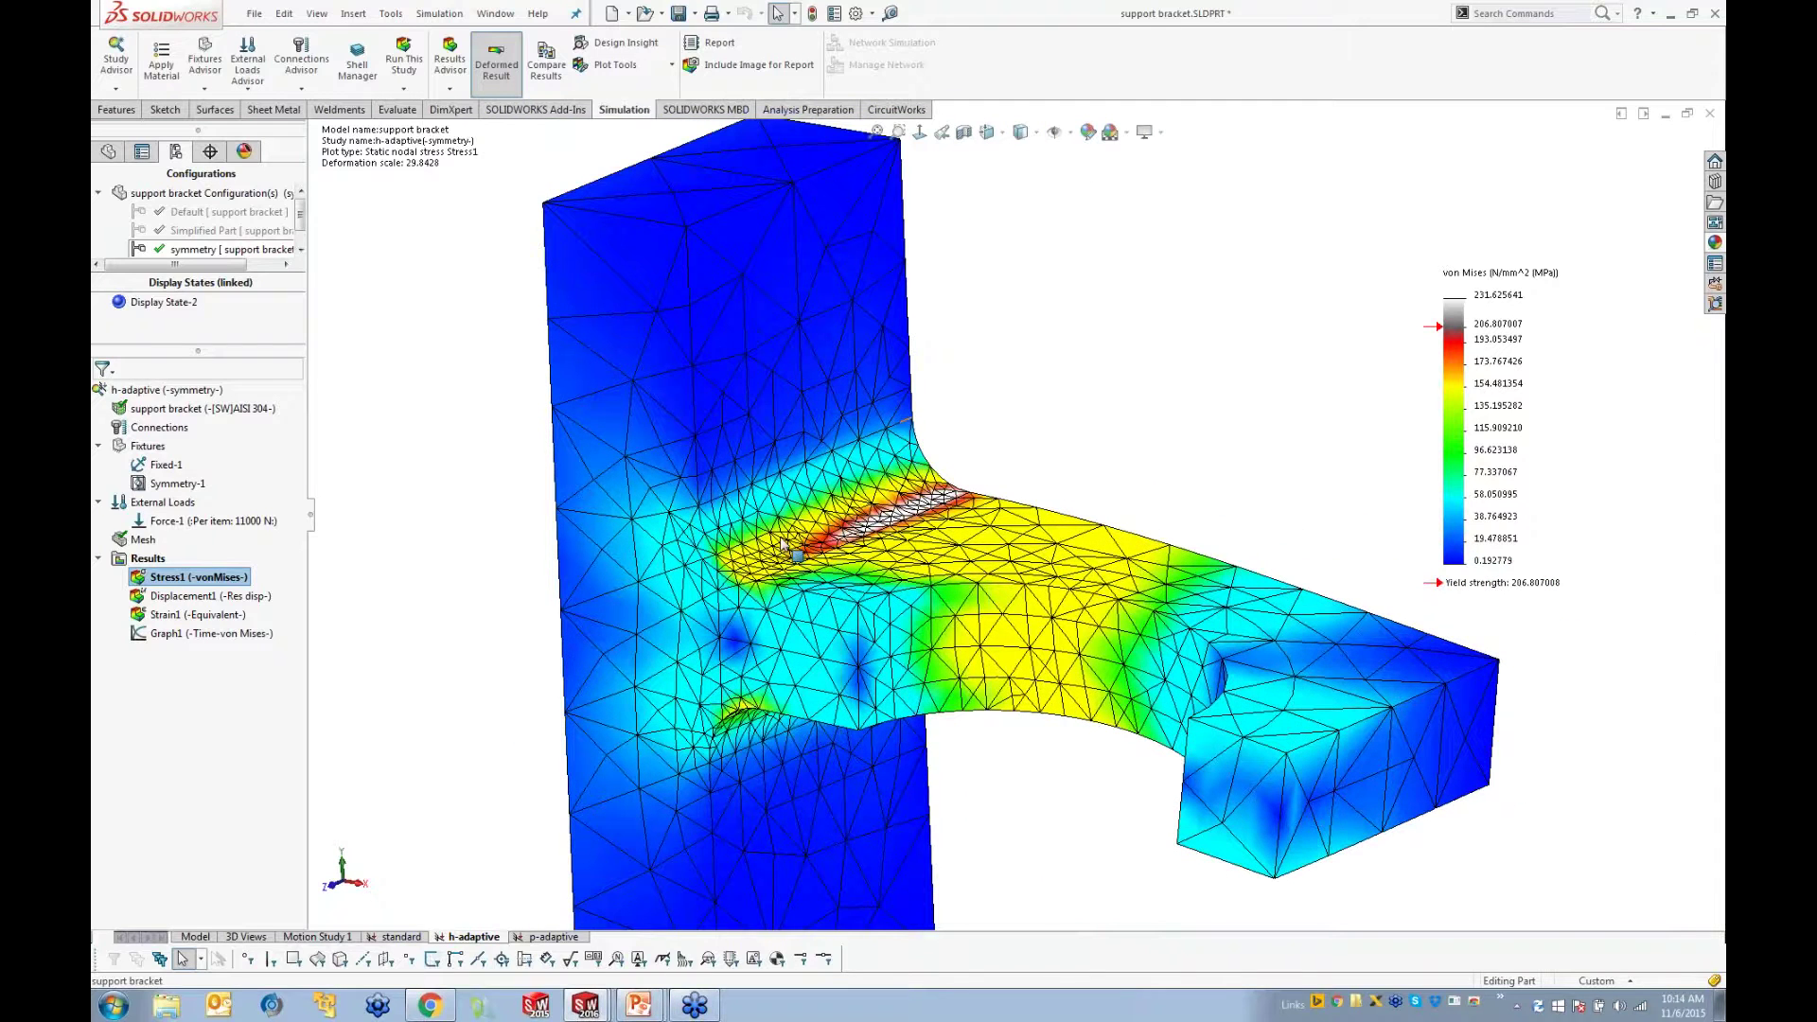
pyautogui.scroll(-2, 780, 548)
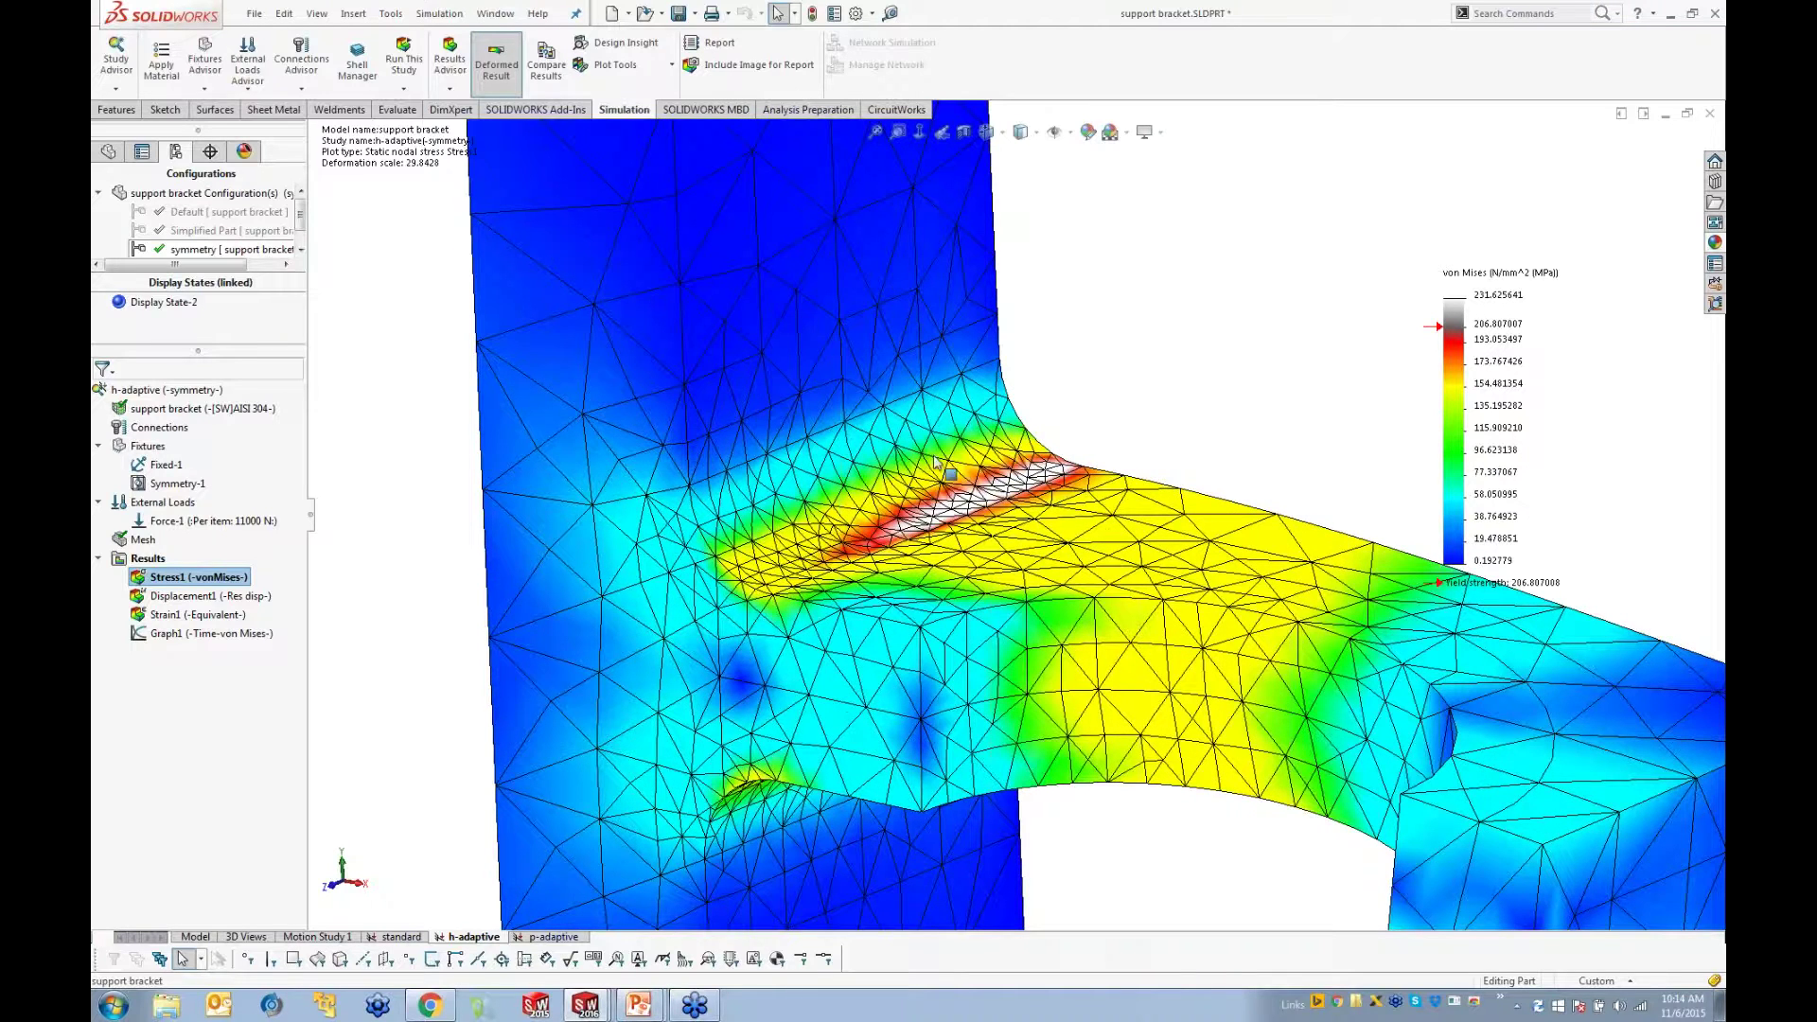
pyautogui.scroll(4, 947, 459)
pyautogui.scroll(-2, 1163, 398)
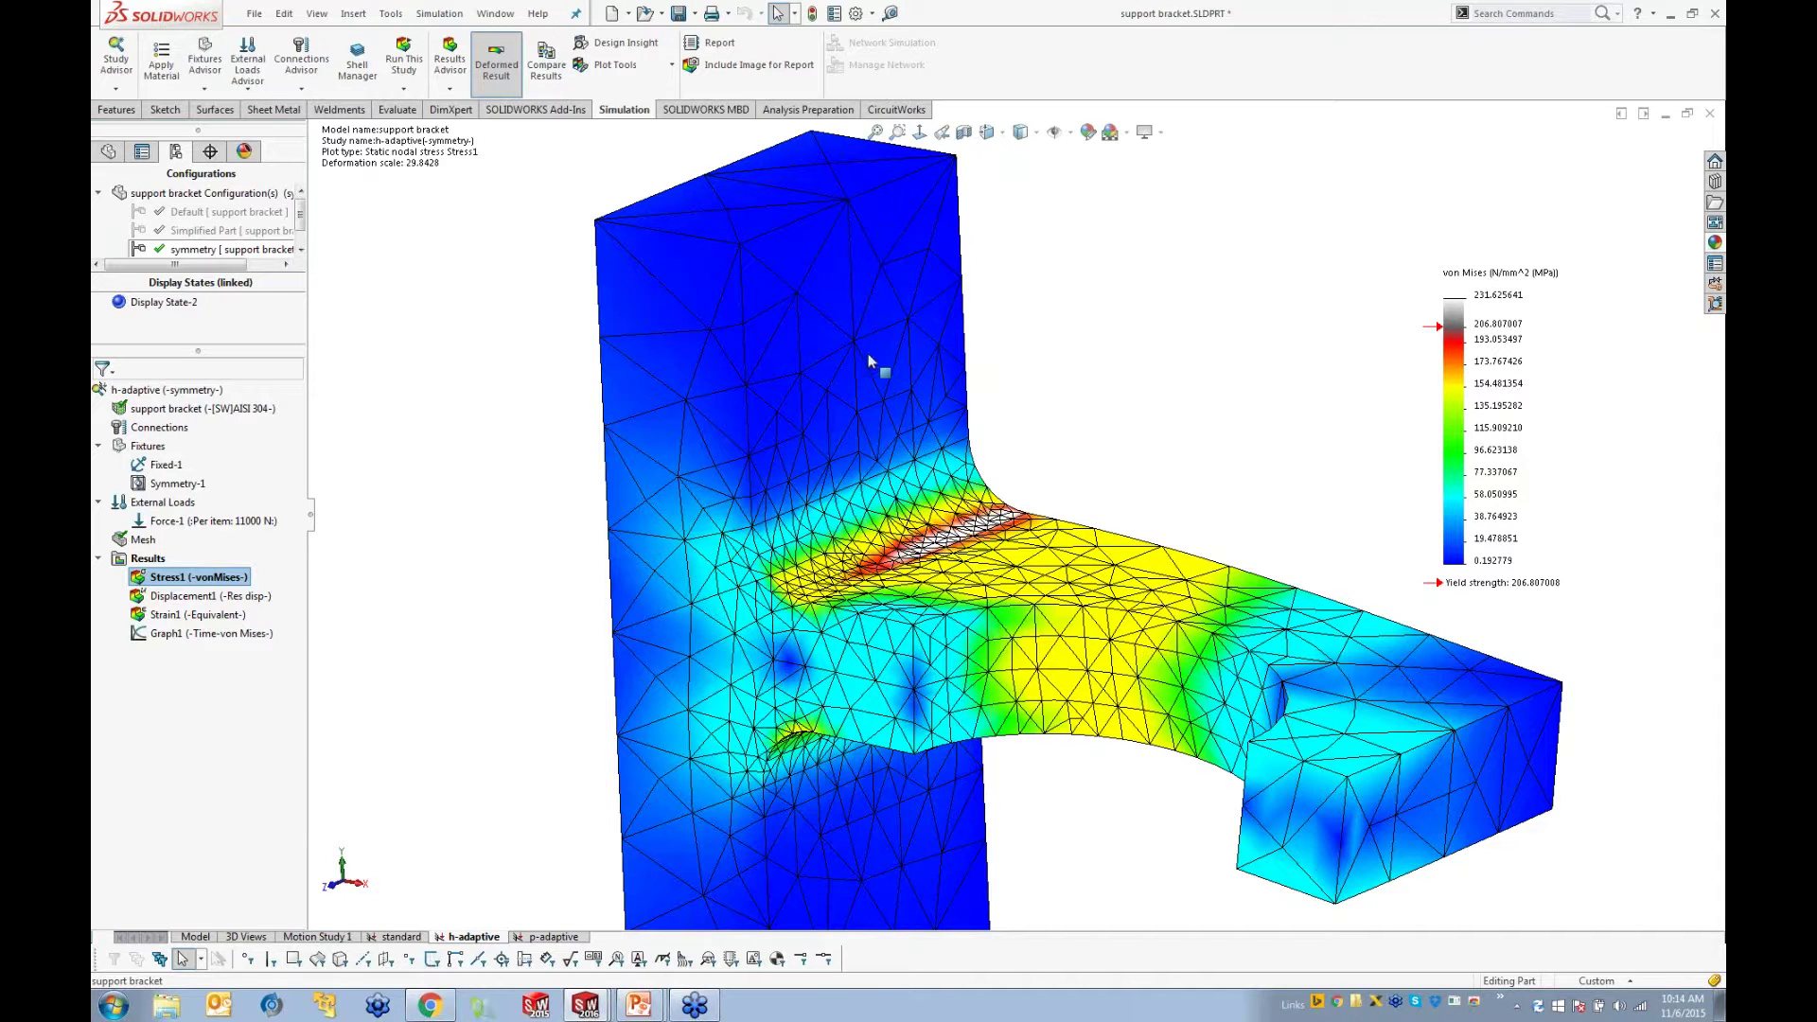
pyautogui.moveTo(869, 360); pyautogui.dragTo(1072, 420, button='middle')
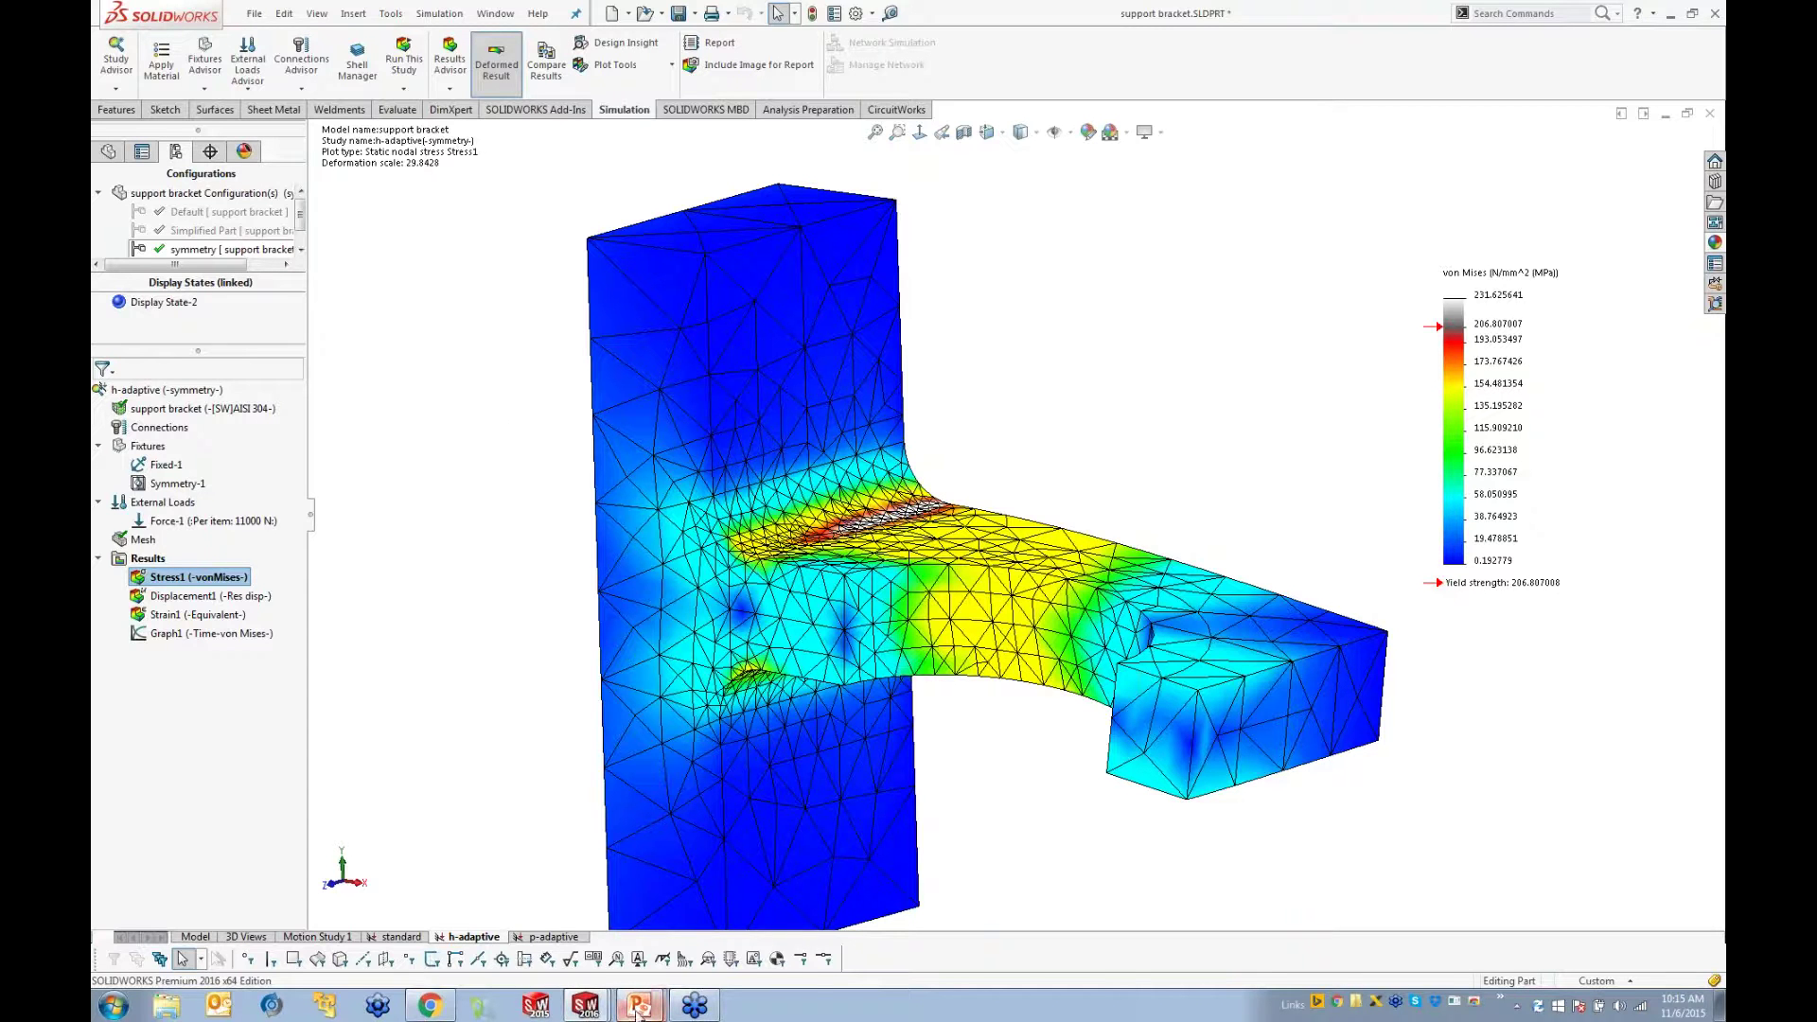
# Step: Switch to the Simulation Tips slide show in PowerPoint and advance to the Use 2D Simplification slide
pyautogui.moveTo(639, 1009)
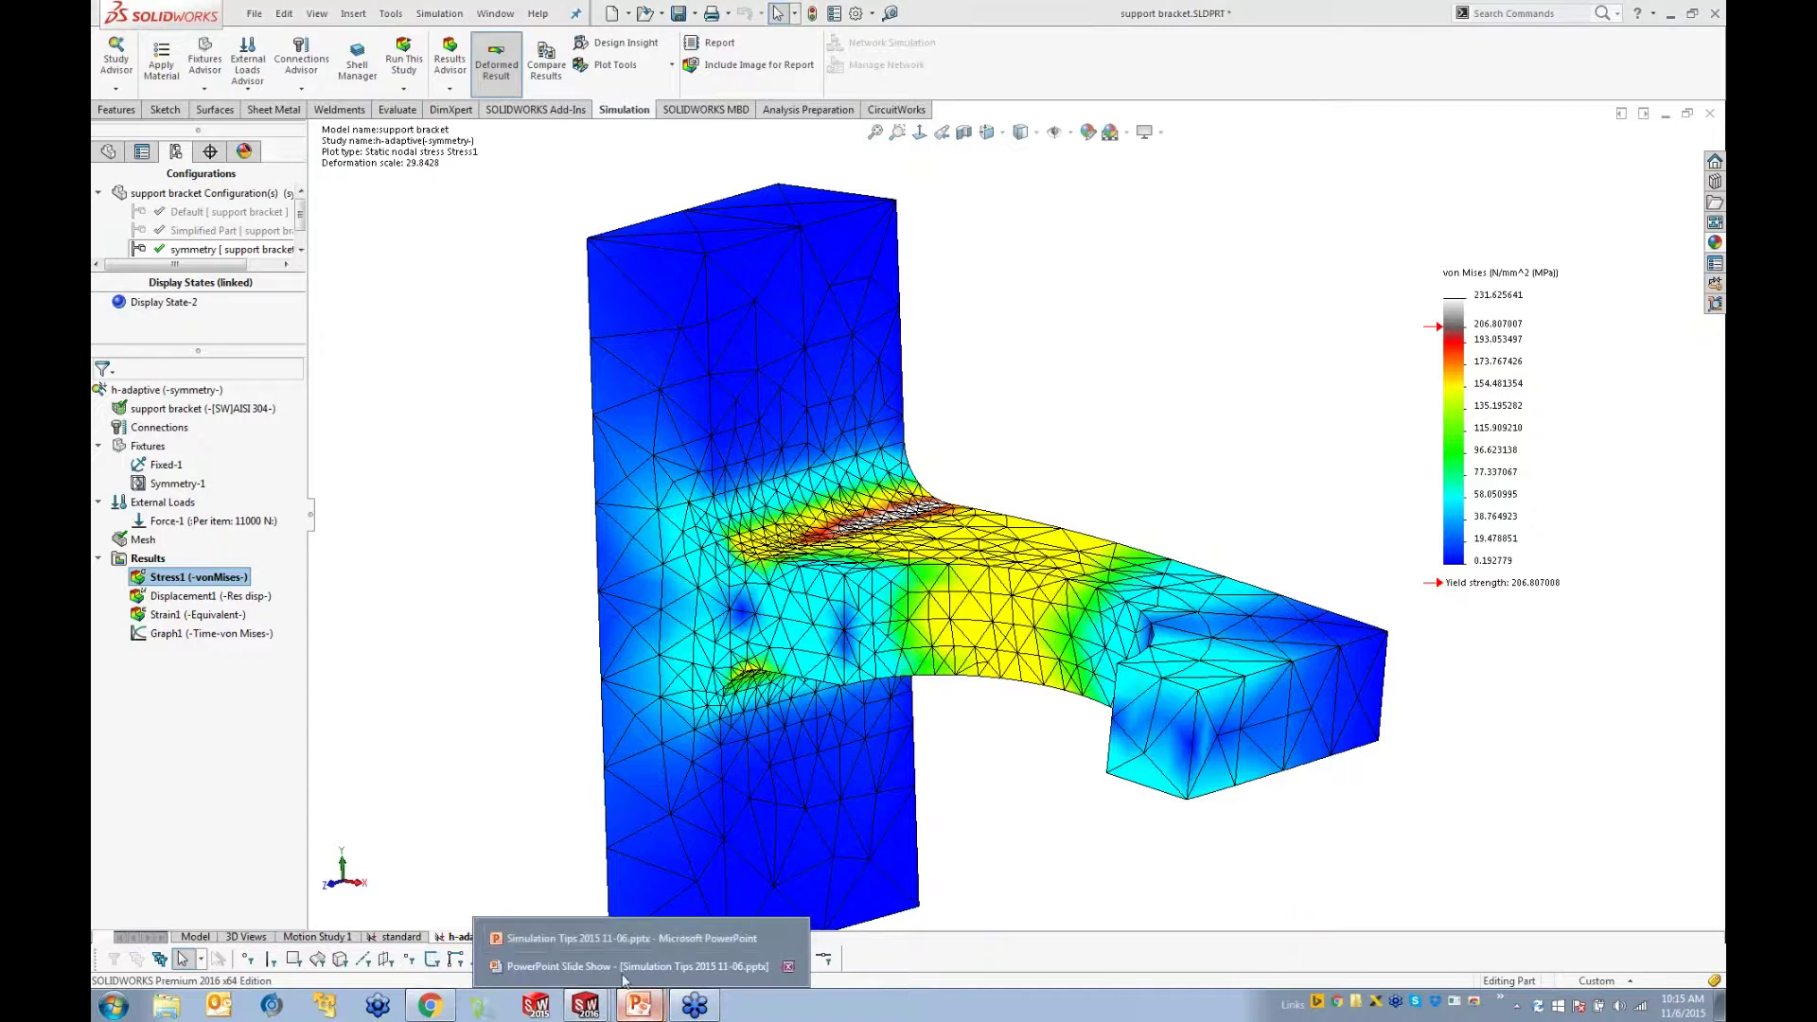
pyautogui.click(555, 938)
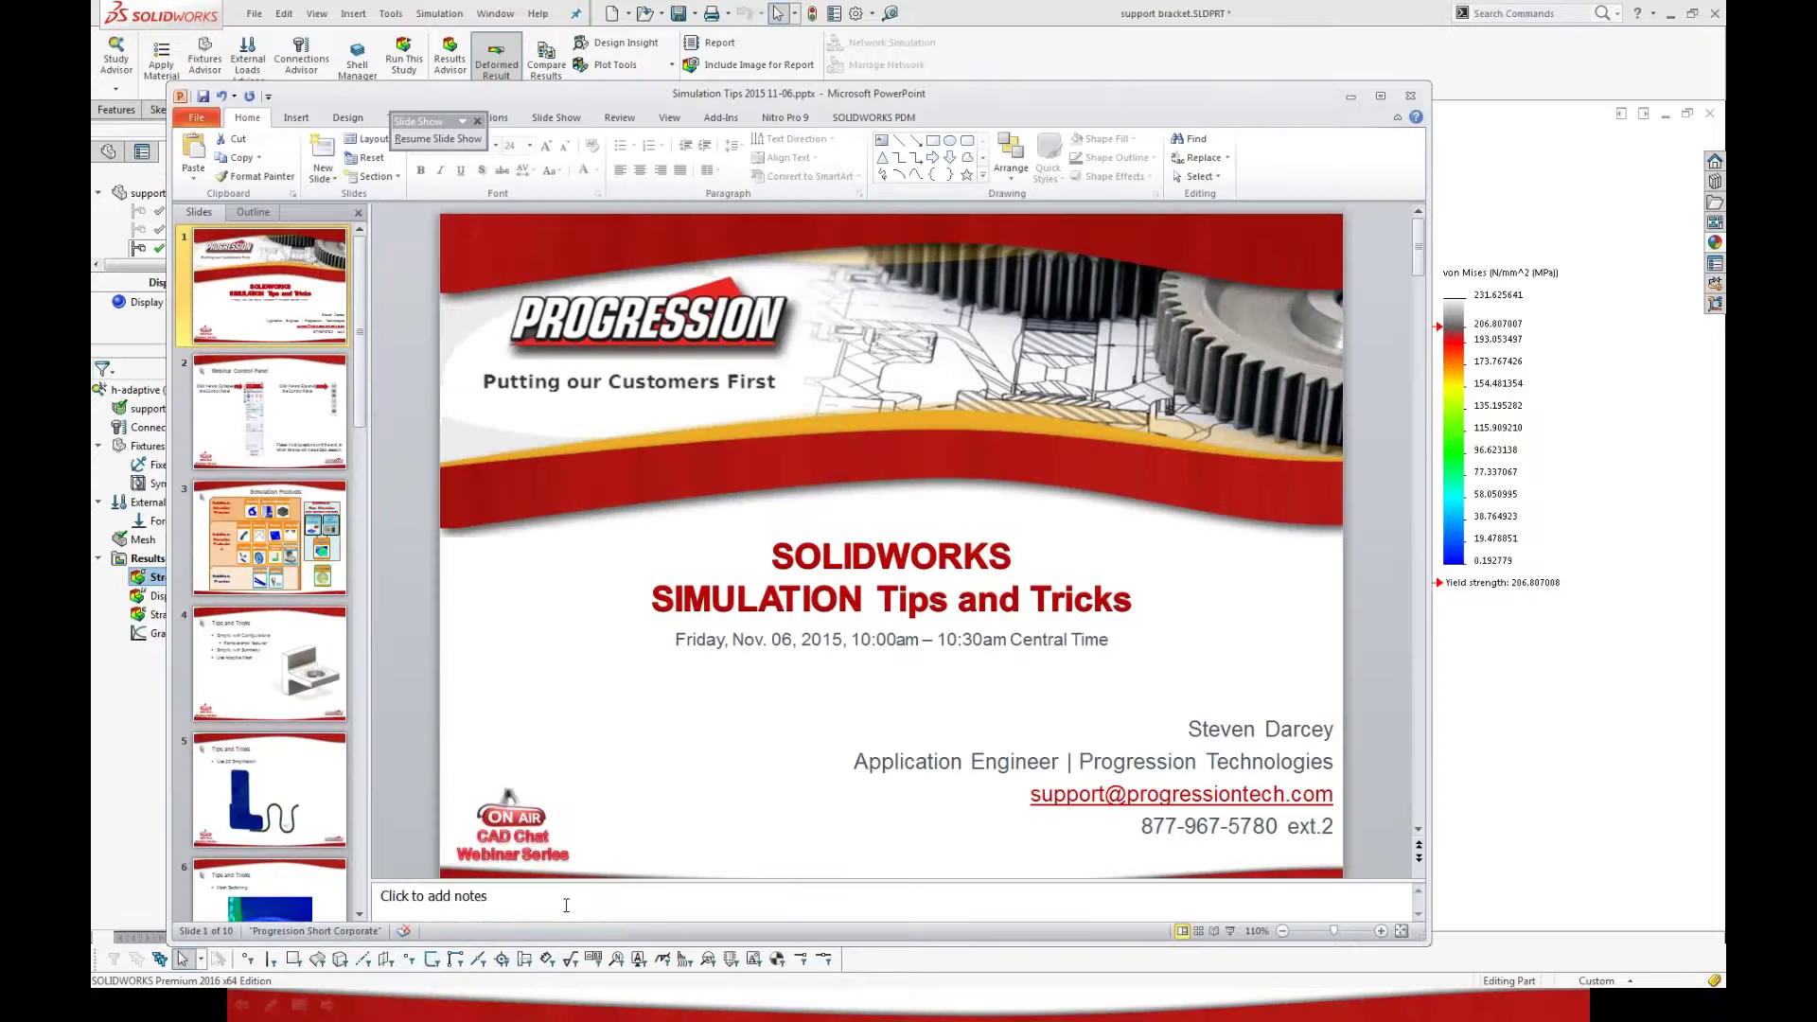
pyautogui.hotkey('alt', 'Tab')
pyautogui.hotkey('alt', 'Tab')
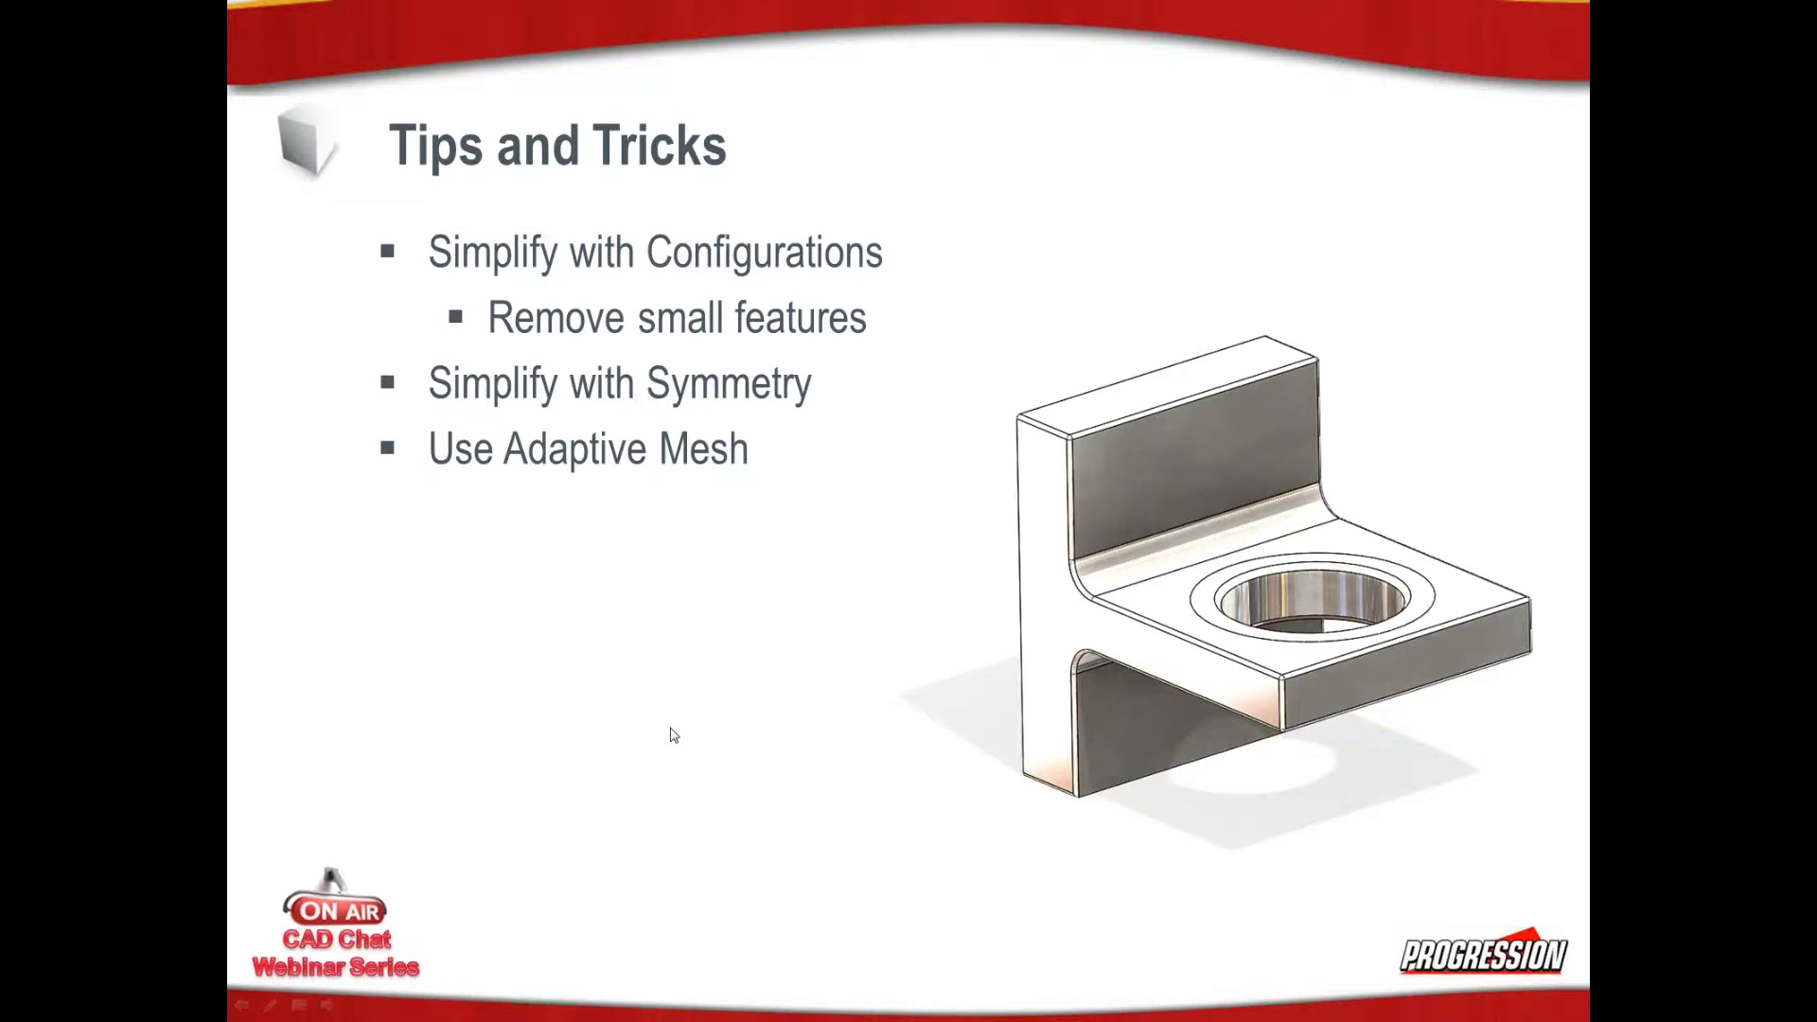
pyautogui.click(663, 589)
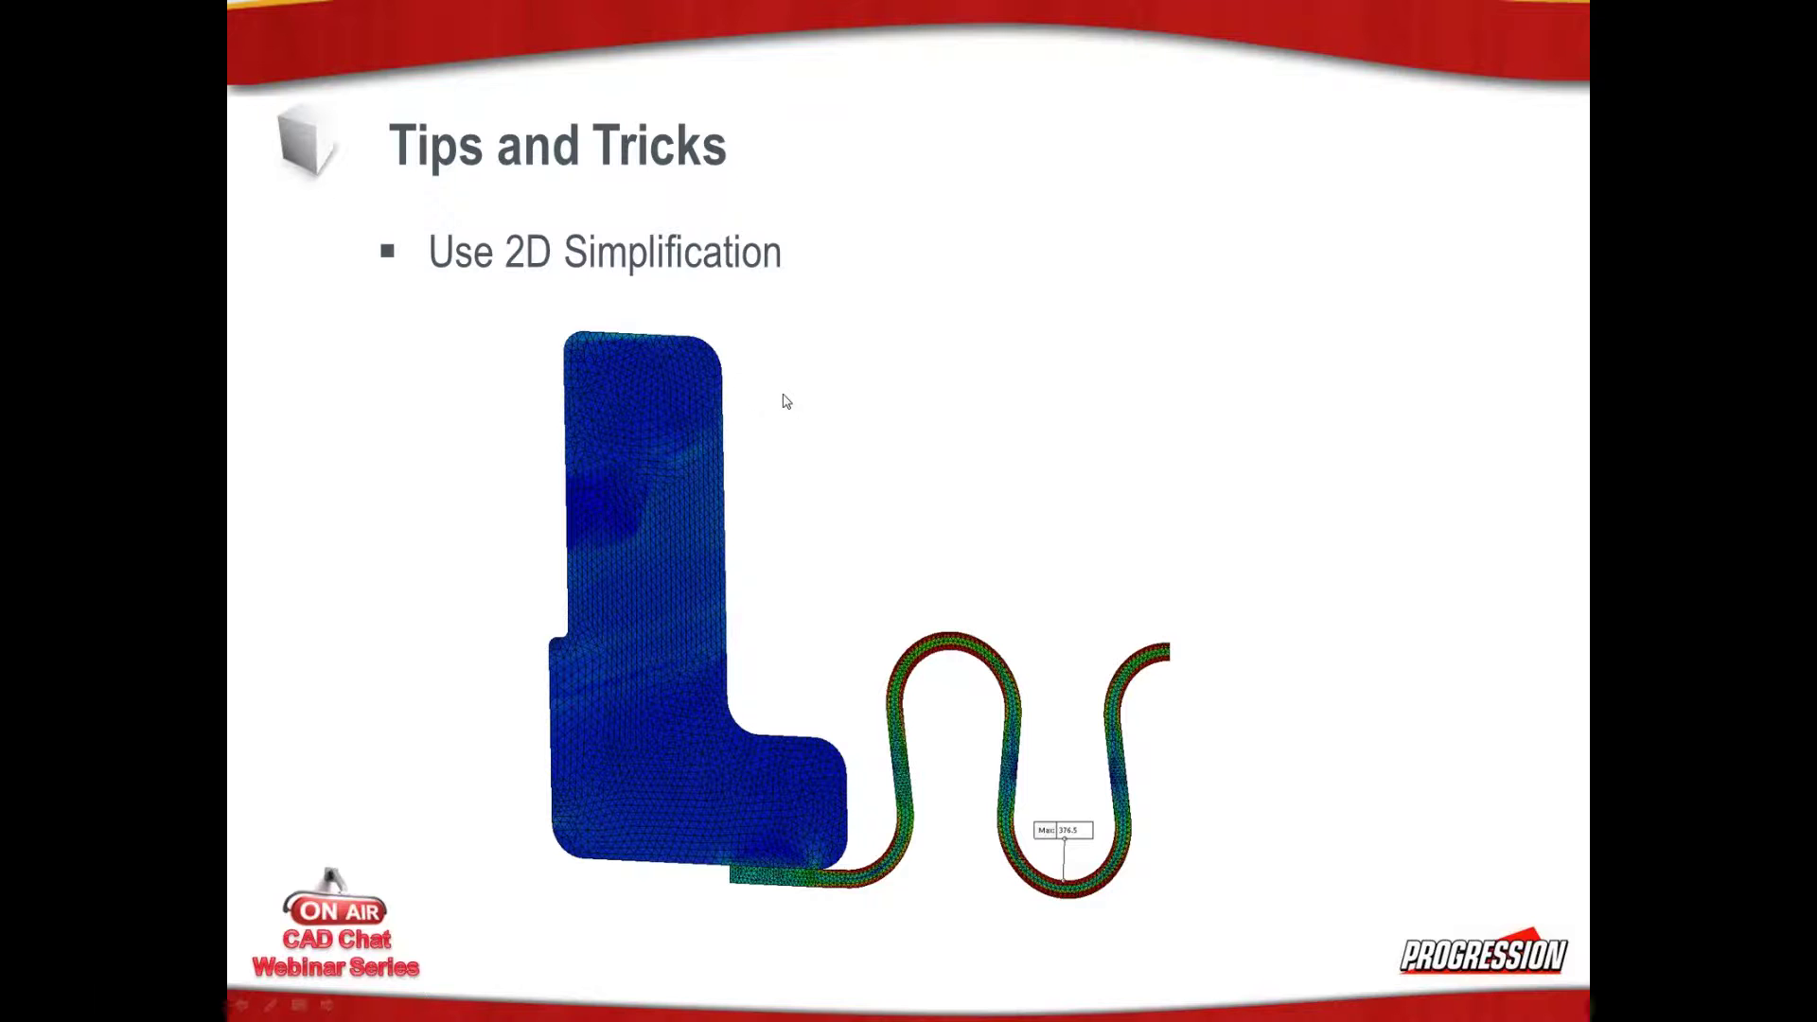
# Step: Switch back to SOLIDWORKS and close the support bracket part without saving its changes
pyautogui.hotkey('alt', 'Tab')
pyautogui.press('Tab')
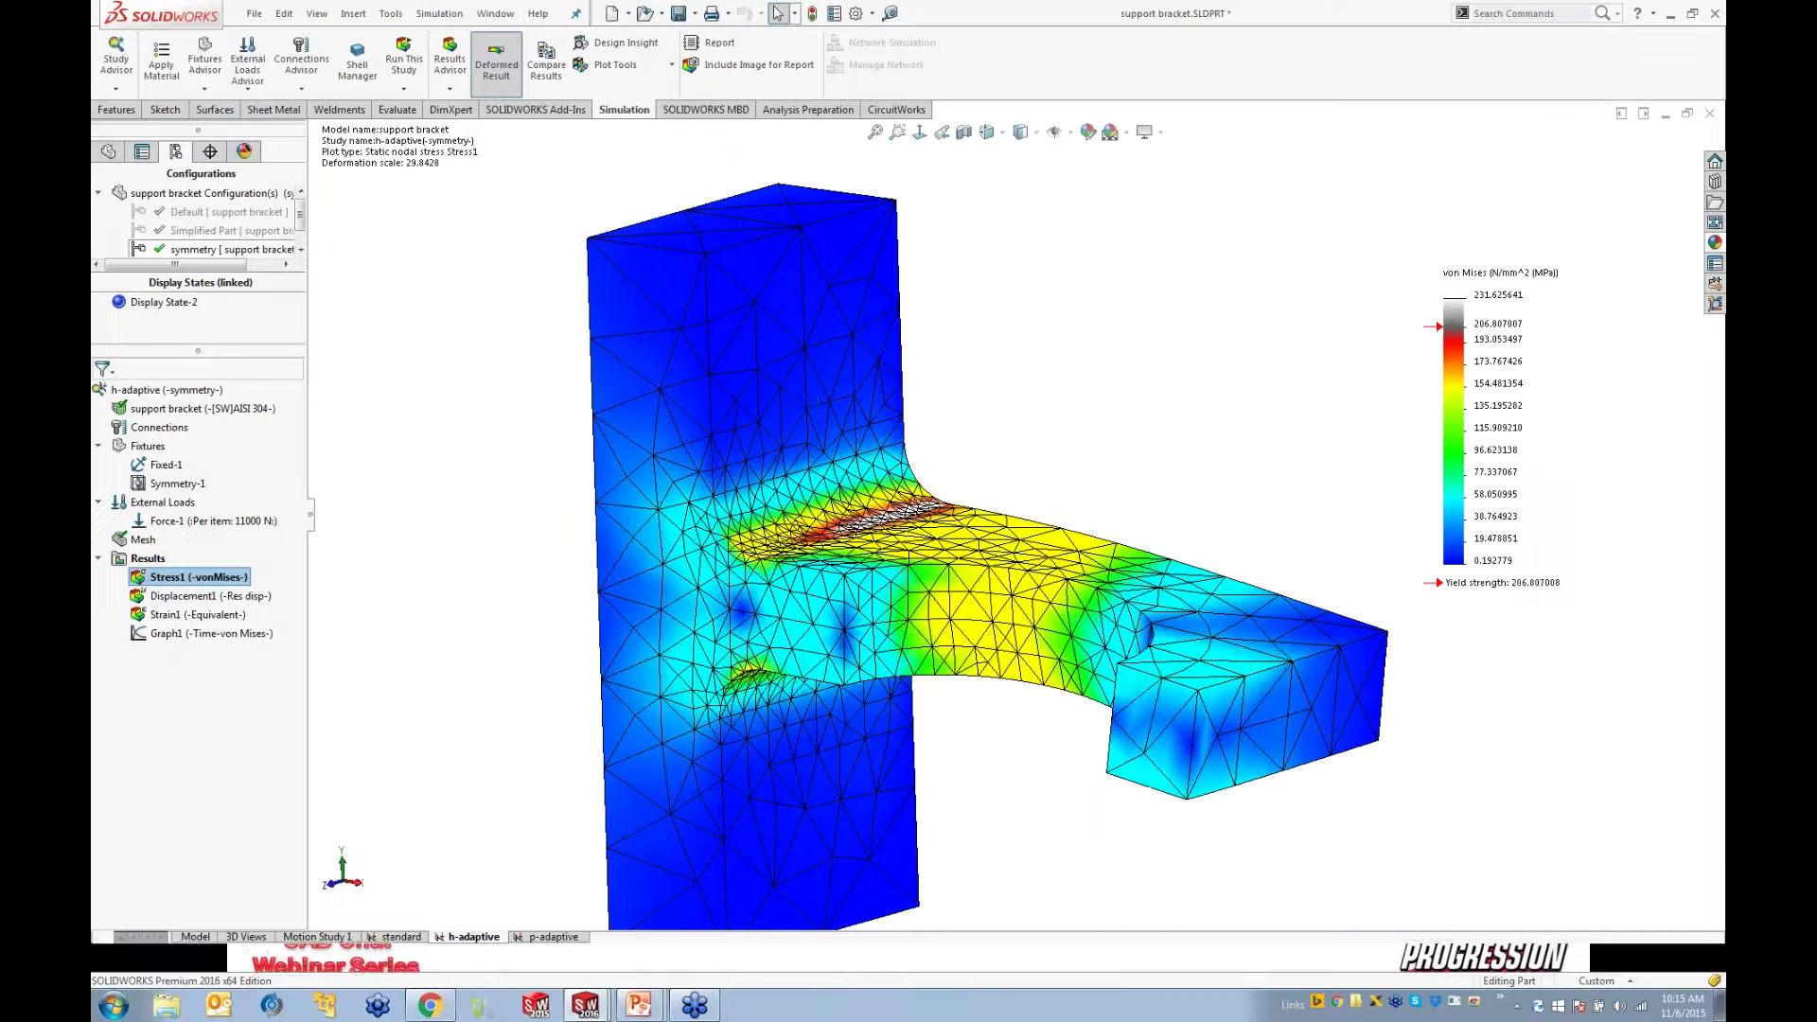
pyautogui.click(1708, 115)
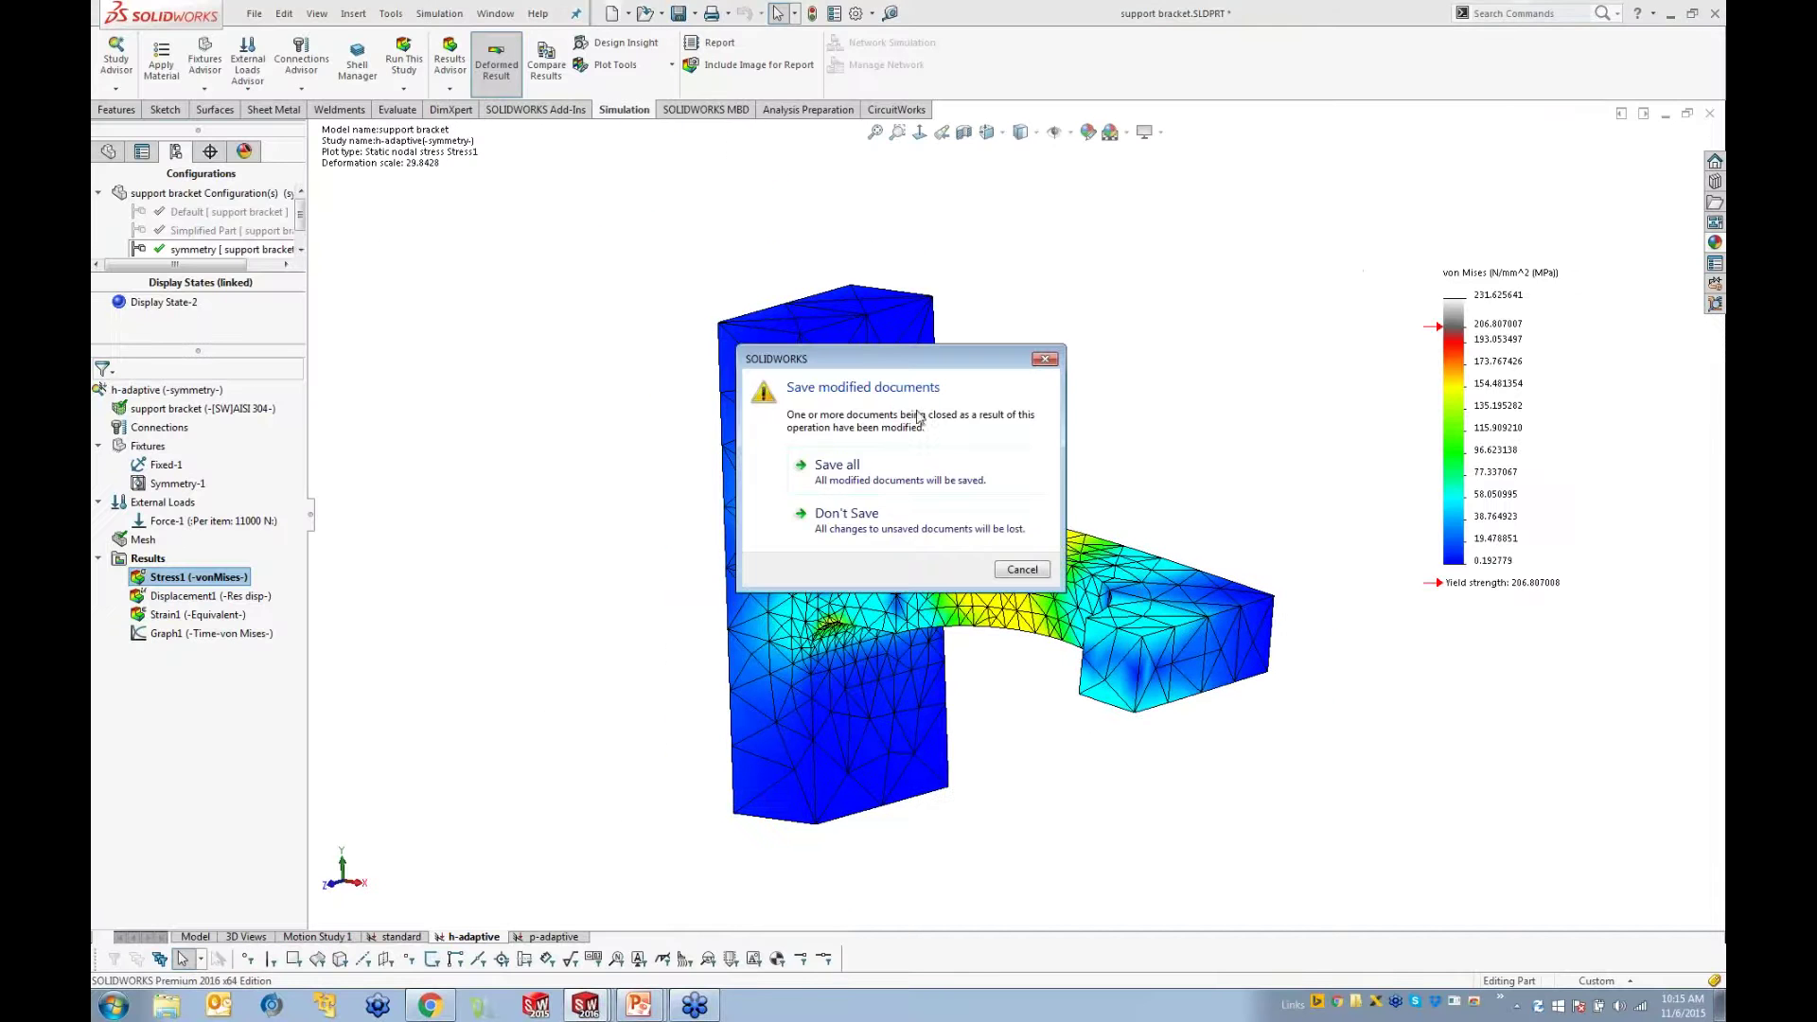
pyautogui.click(874, 517)
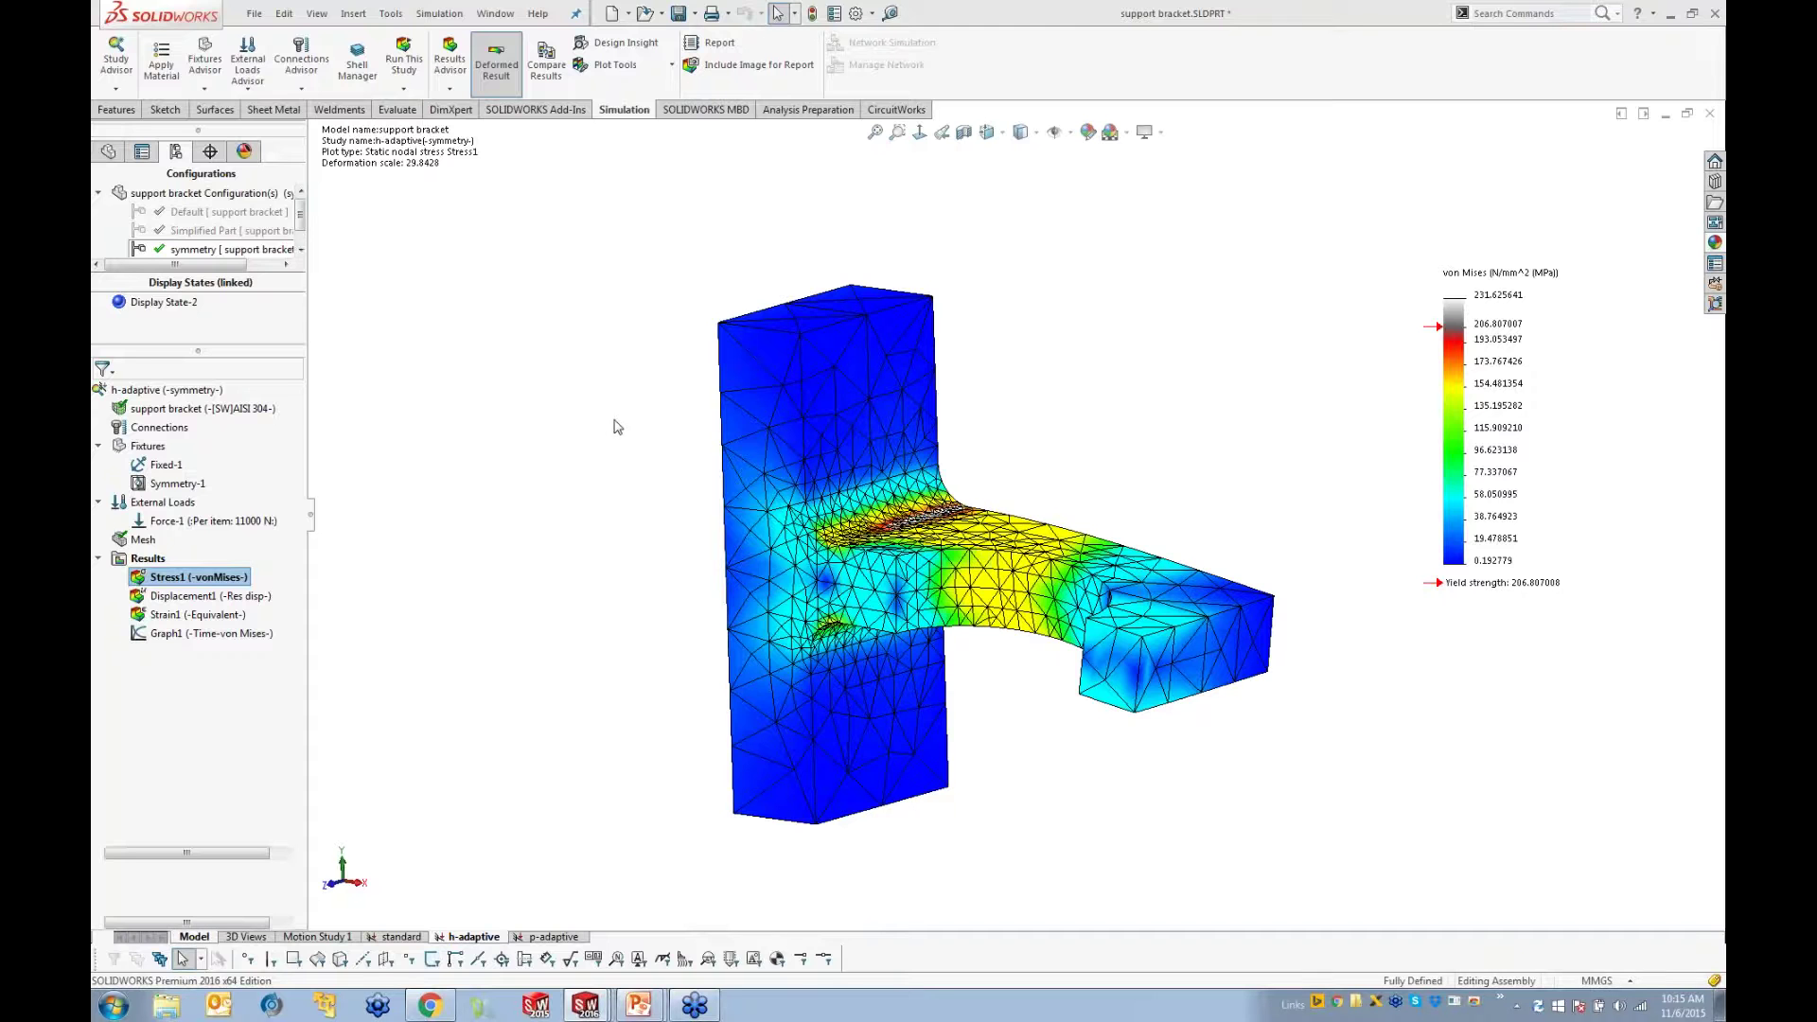
# Step: Examine the expansion joint assembly from both ends, and compare its Default configuration with Symmetry, leaving Symmetry active
pyautogui.scroll(5, 1008, 535)
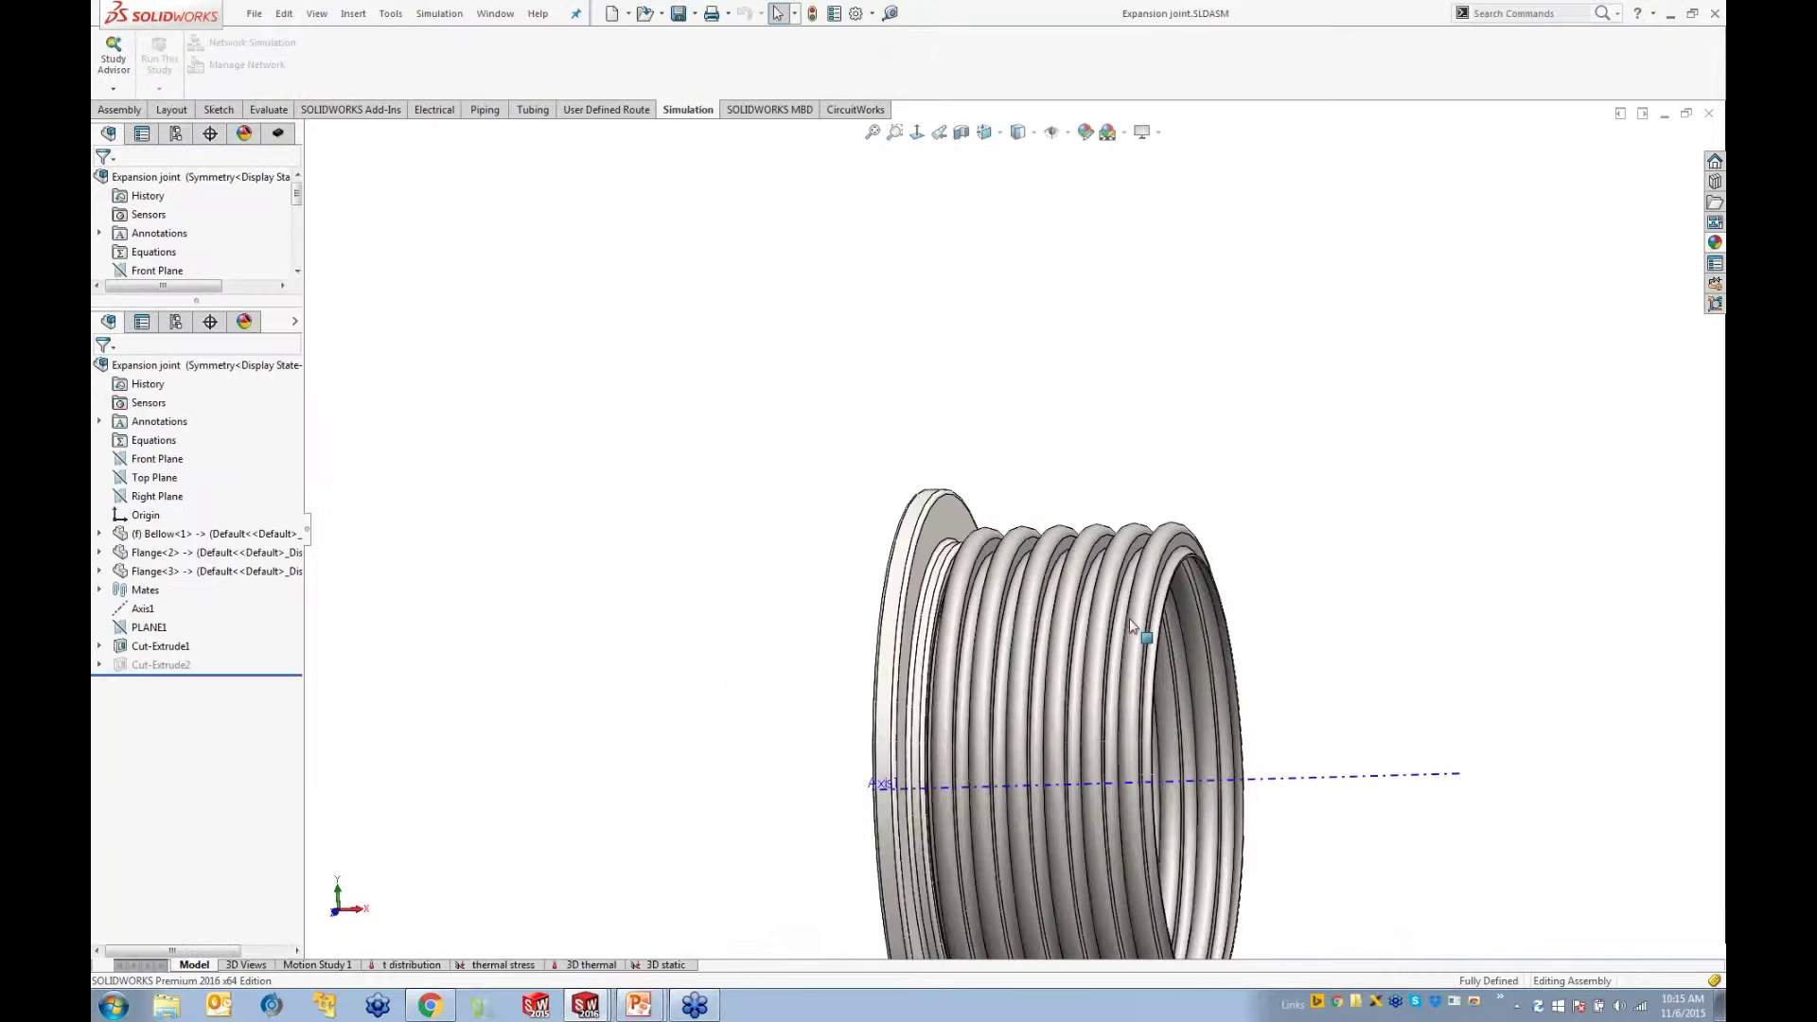
pyautogui.moveTo(1128, 617); pyautogui.dragTo(1084, 654, button='middle')
pyautogui.keyDown('ctrl'); pyautogui.moveTo(1169, 526); pyautogui.dragTo(873, 354, button='middle'); pyautogui.keyUp('ctrl')
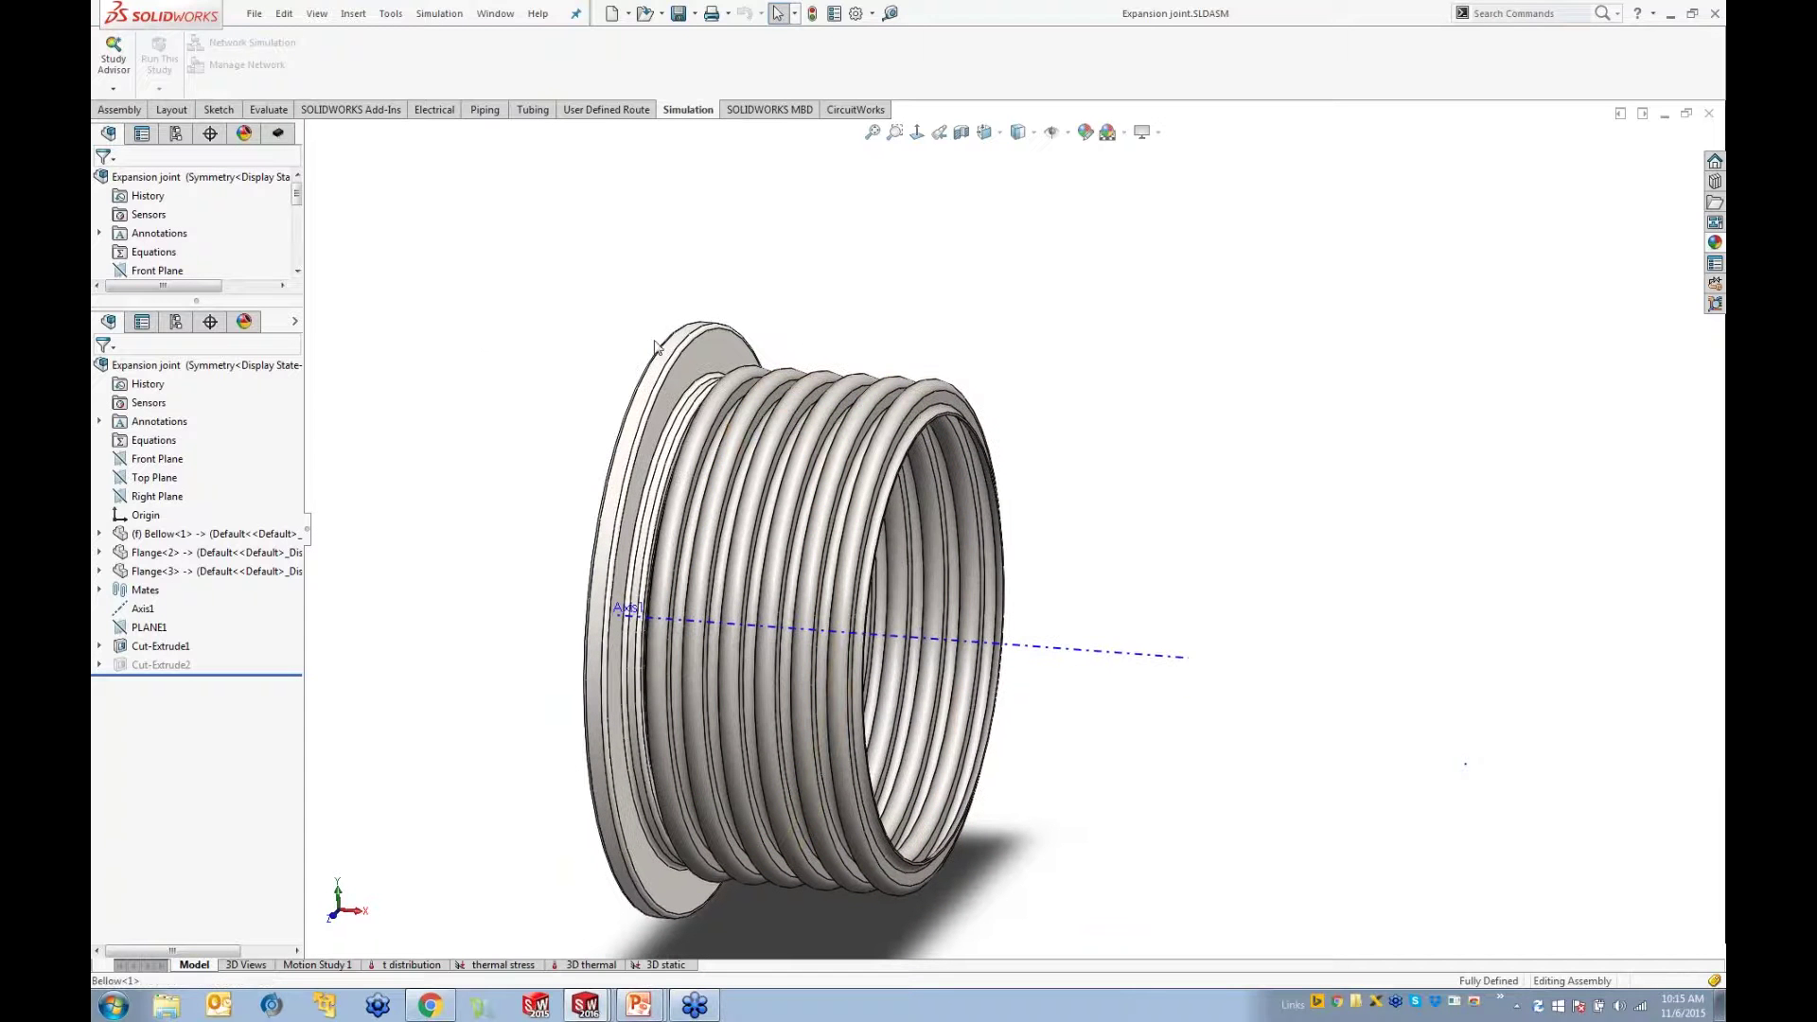
pyautogui.moveTo(943, 416); pyautogui.dragTo(1014, 392, button='middle')
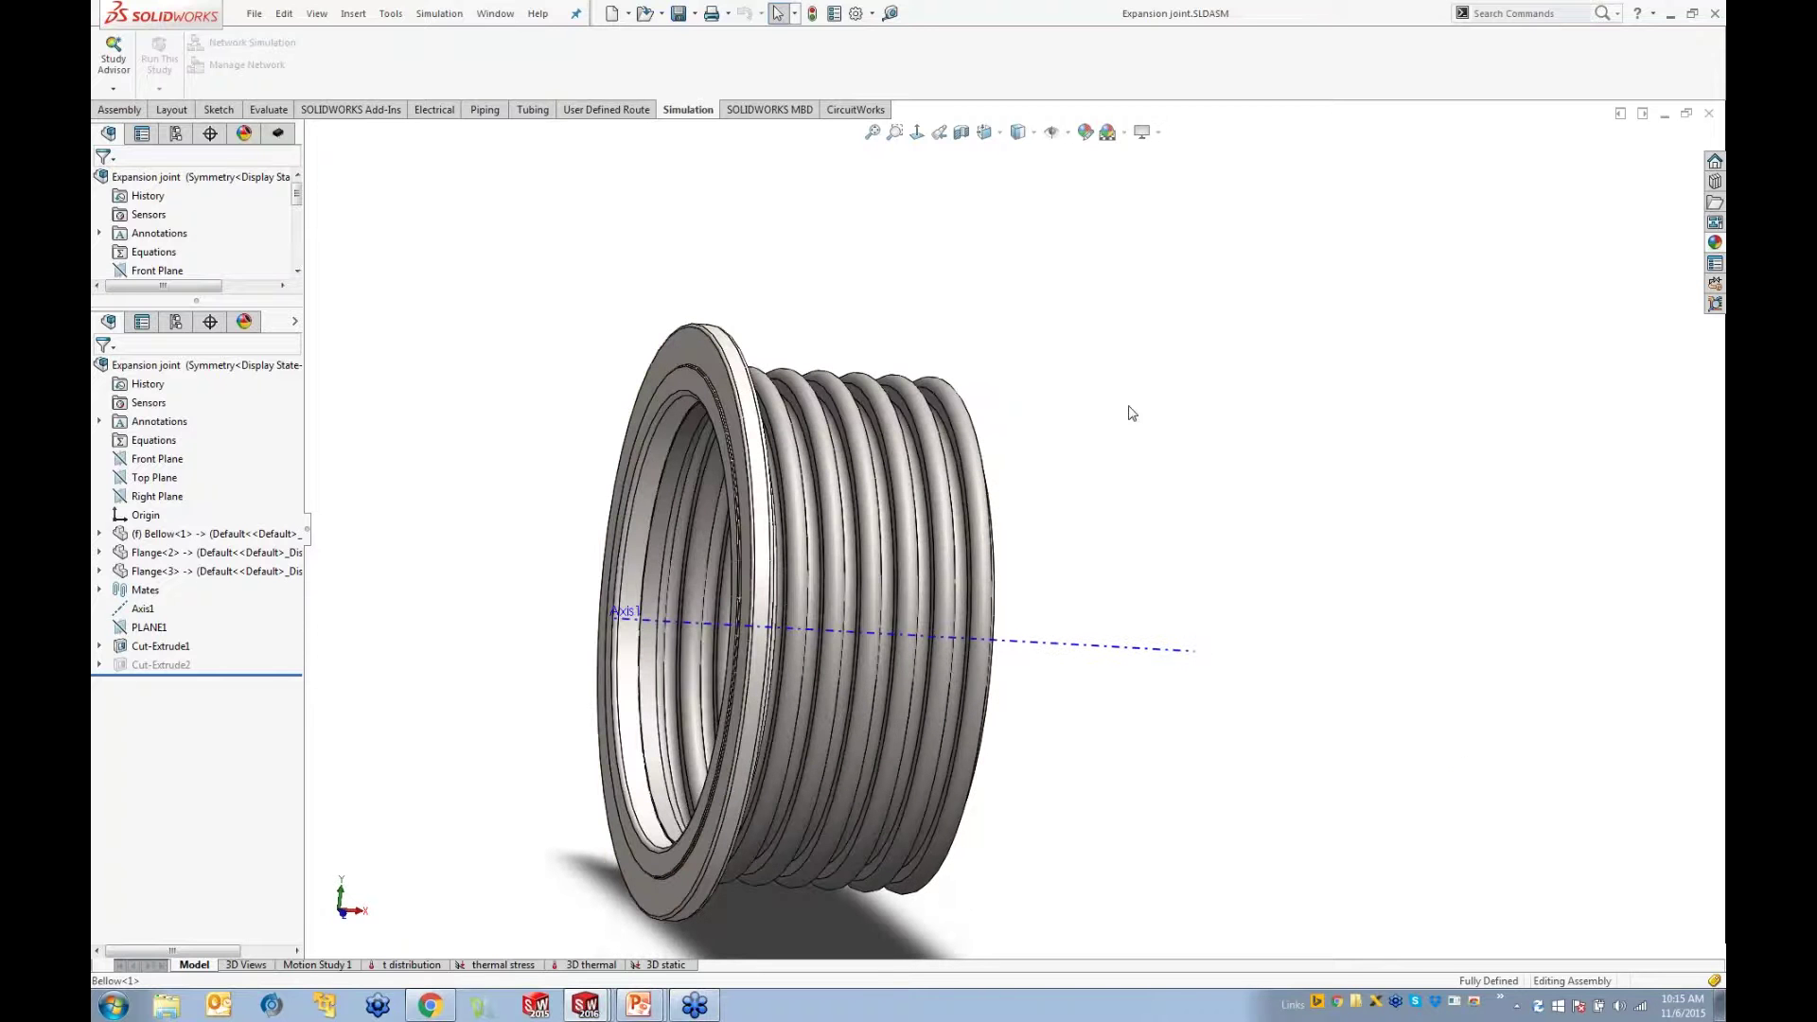
pyautogui.click(176, 322)
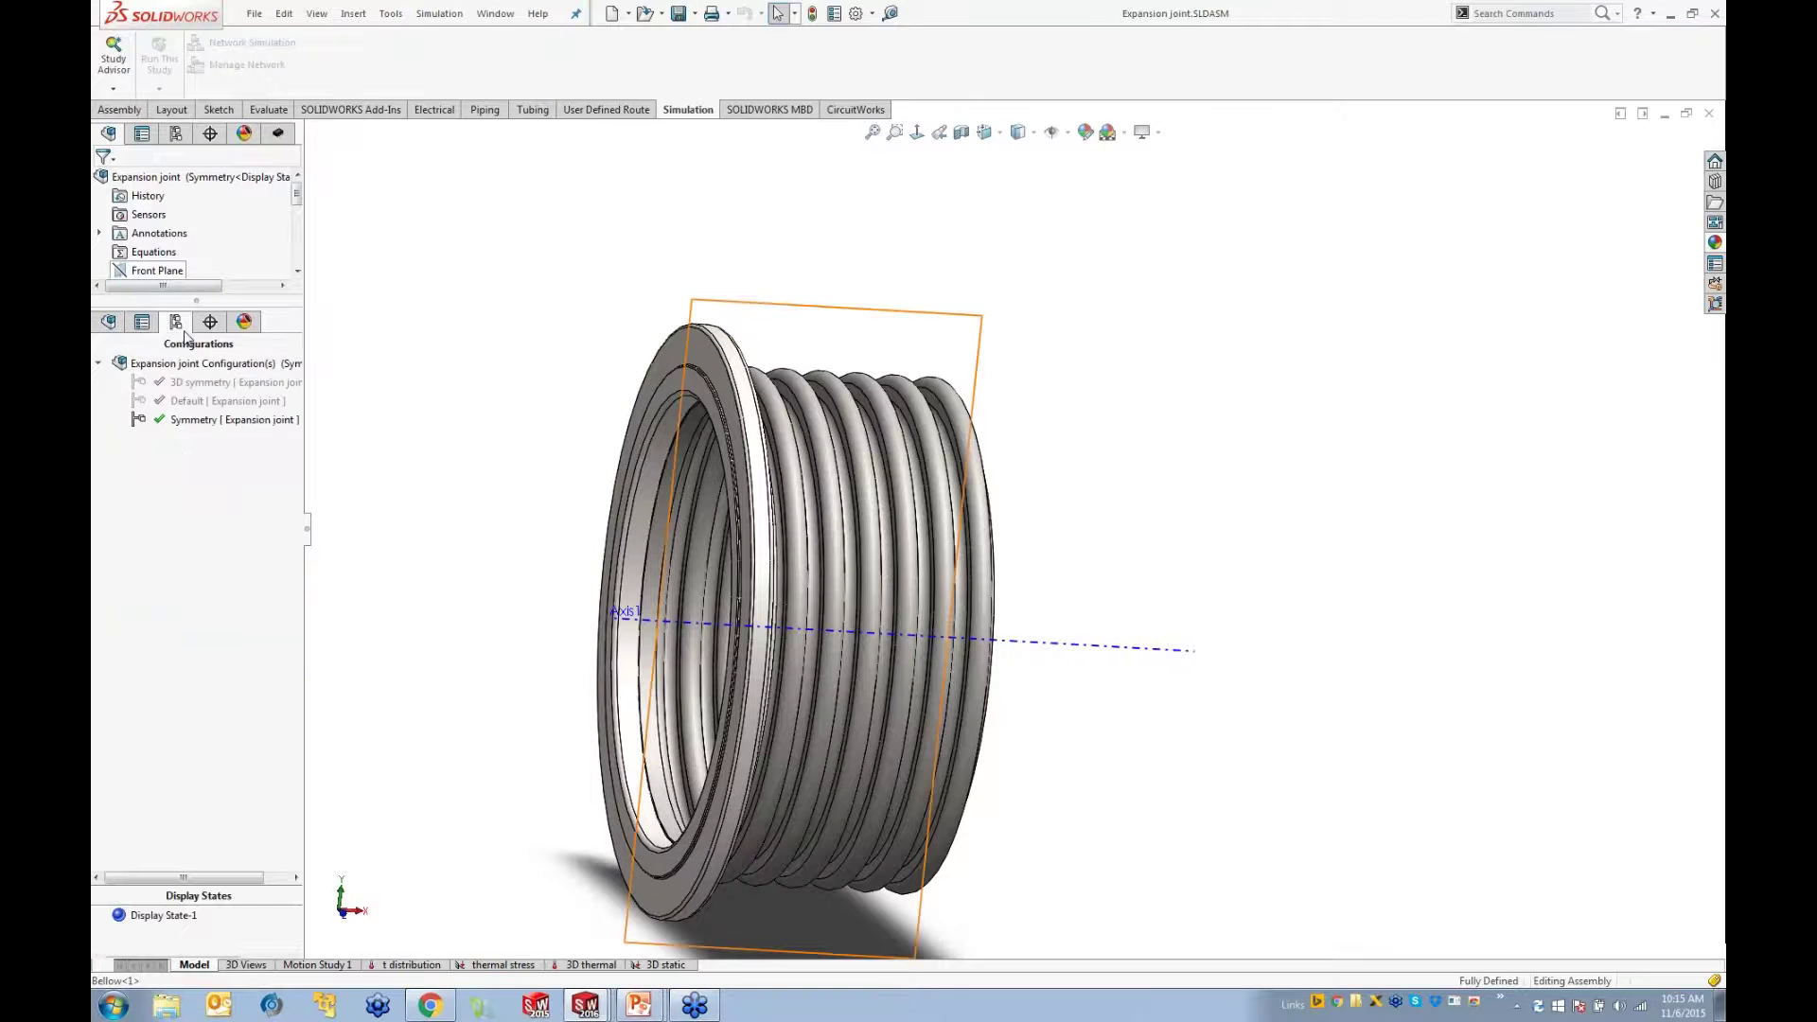
pyautogui.doubleClick(184, 401)
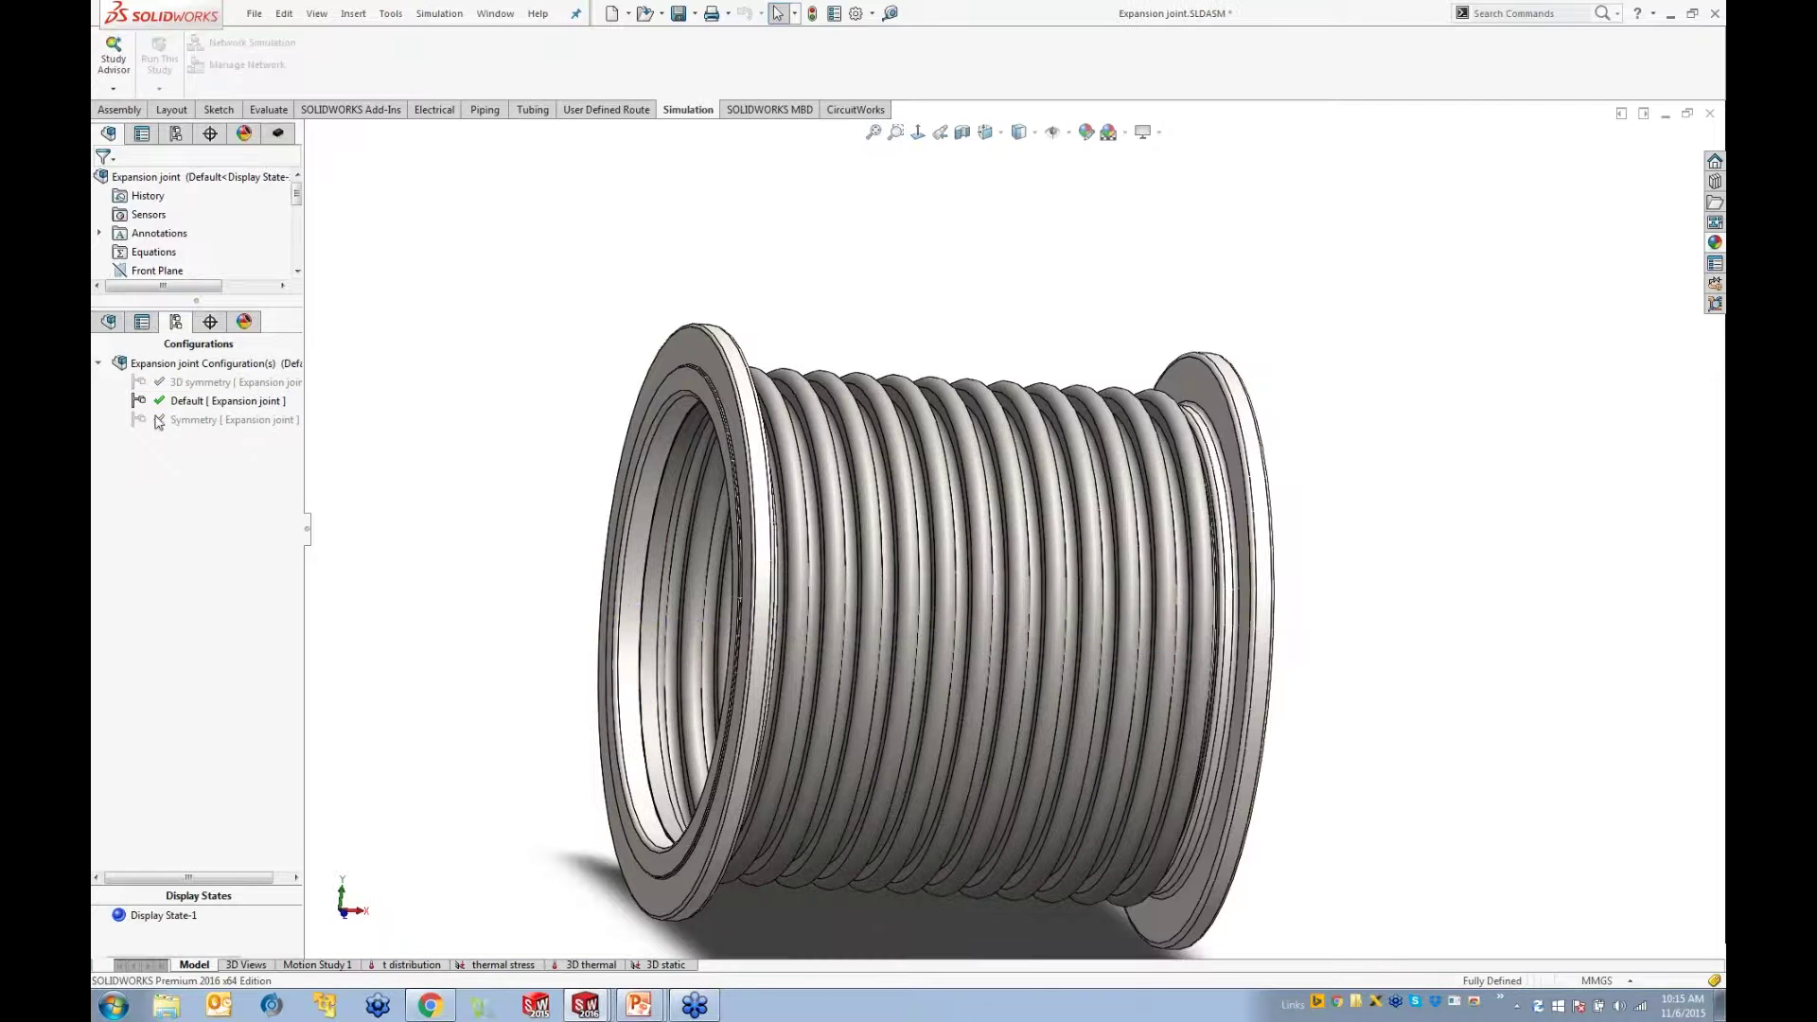
pyautogui.doubleClick(159, 420)
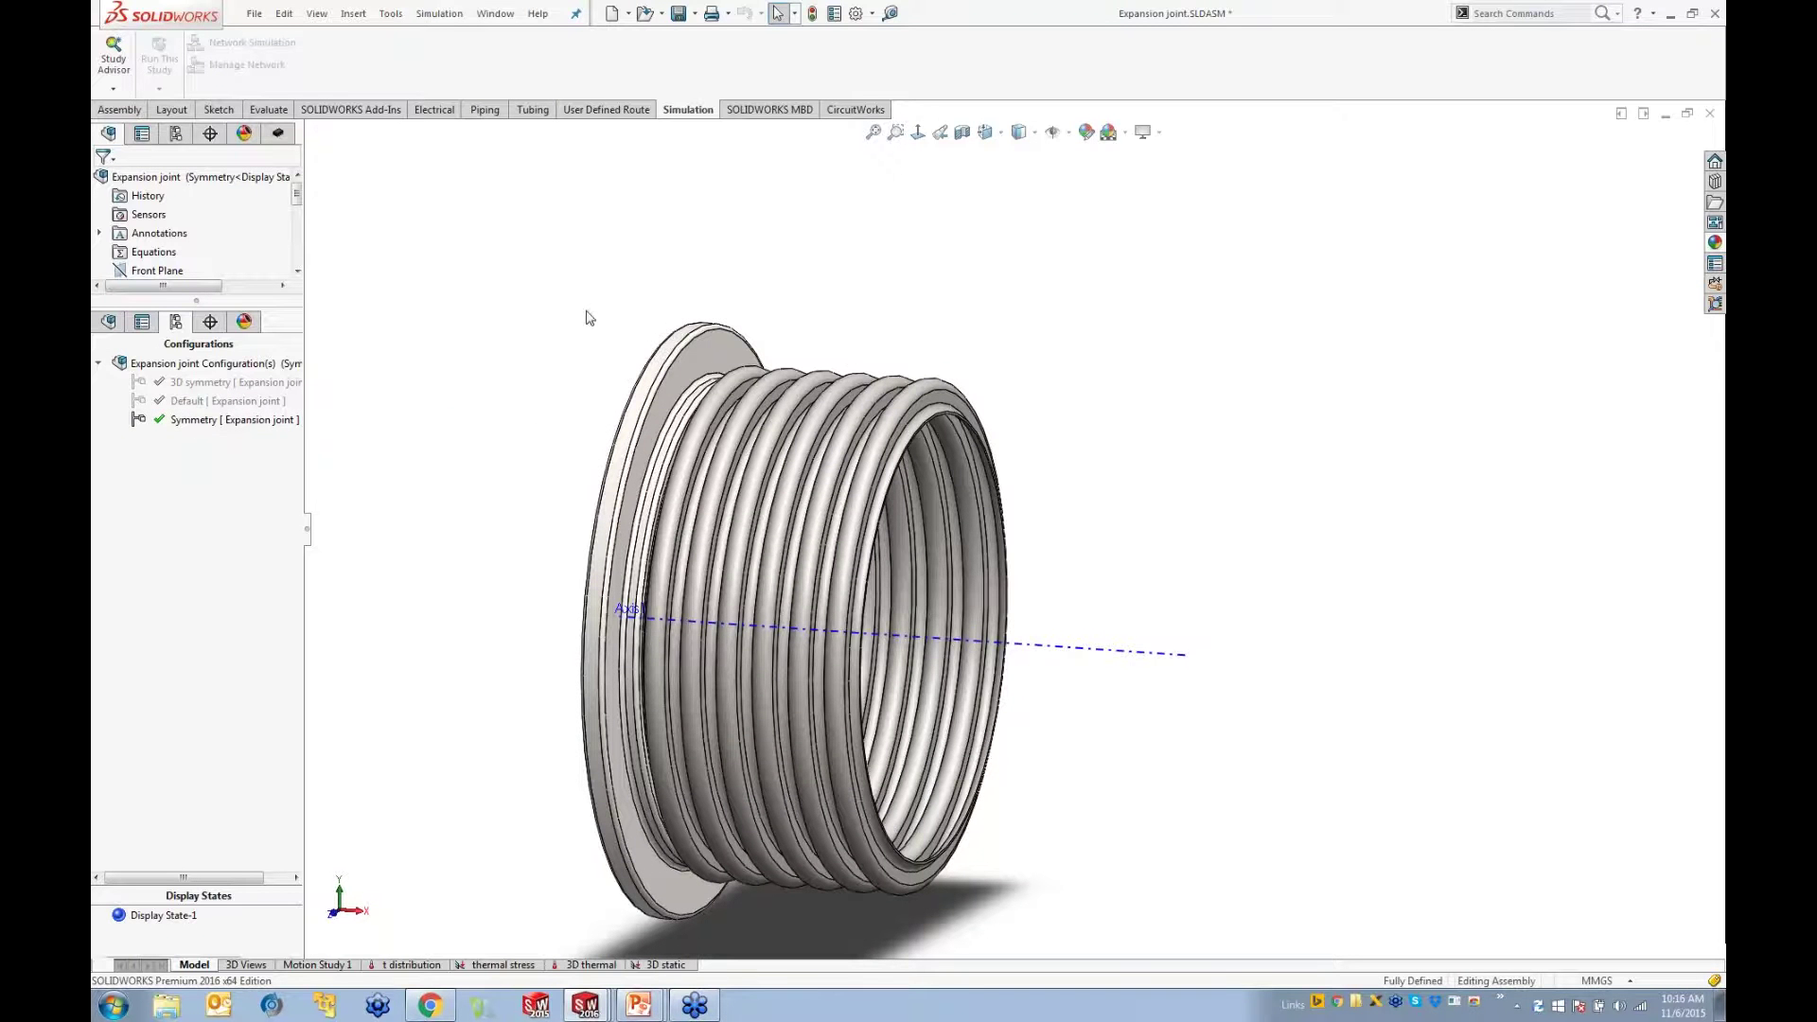
# Step: Create a new thermal study of the expansion joint with 2D simplification enabled
pyautogui.click(114, 87)
pyautogui.click(130, 129)
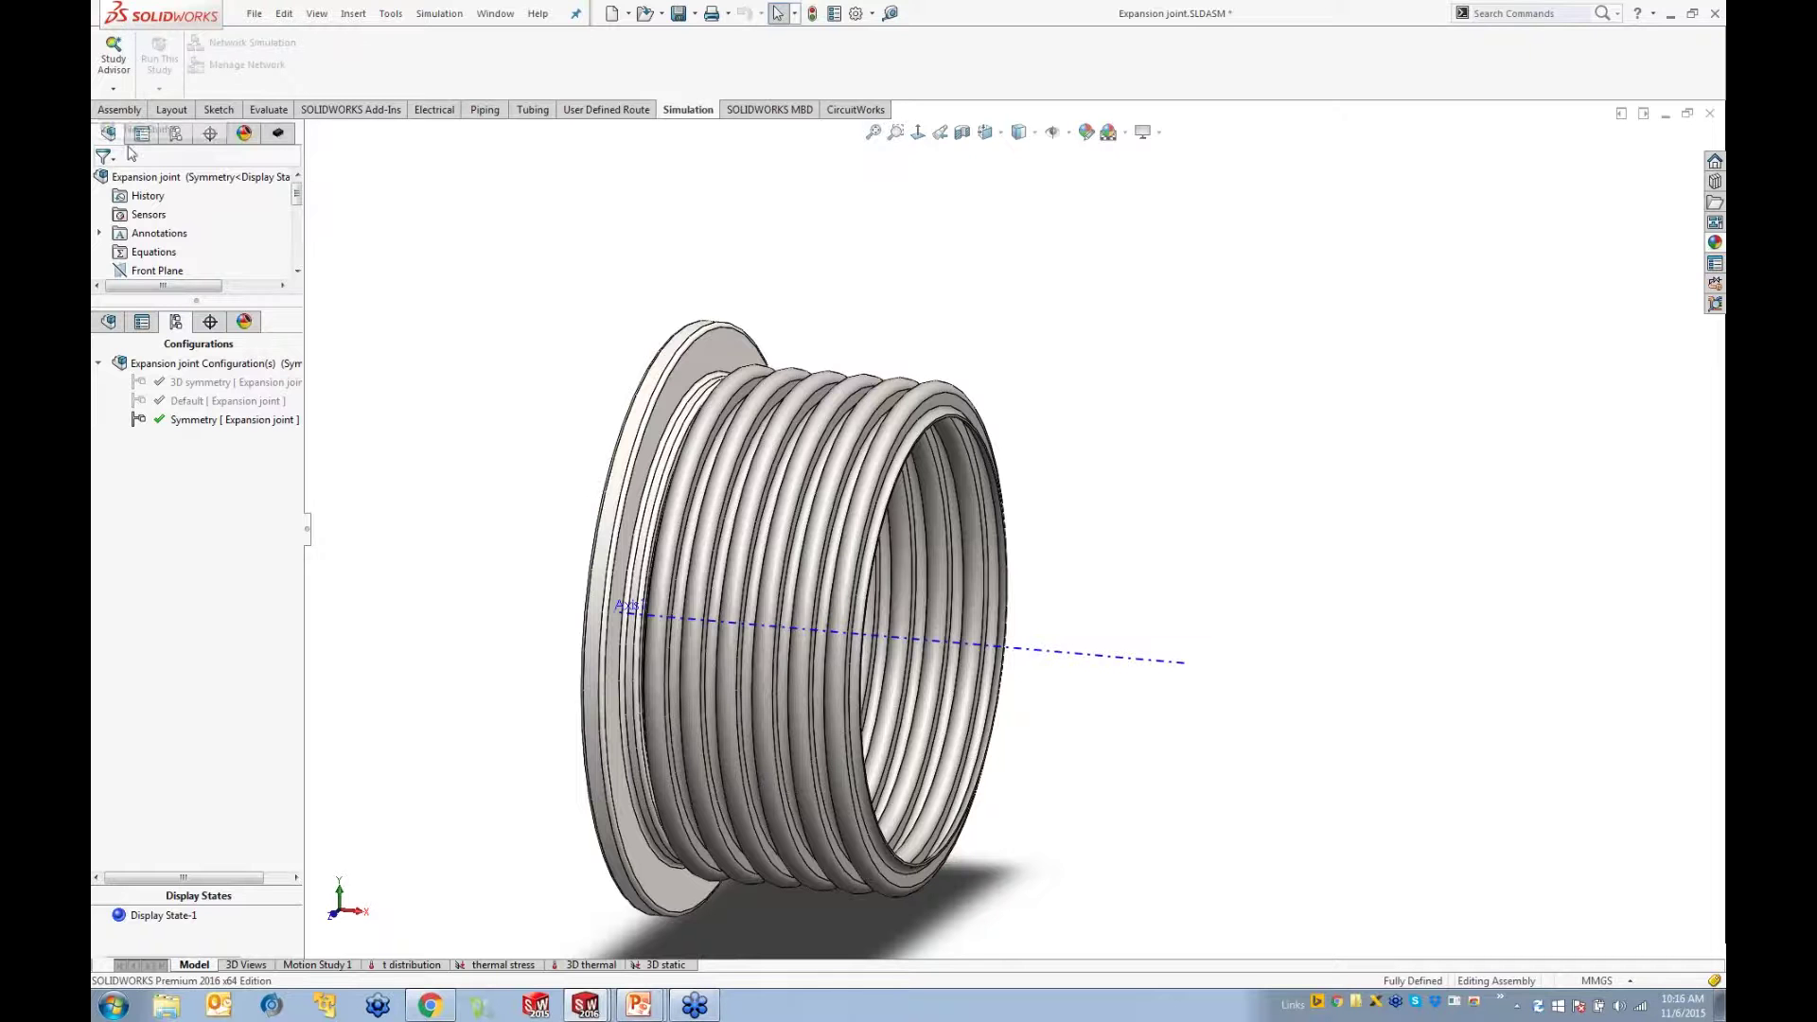
pyautogui.click(133, 569)
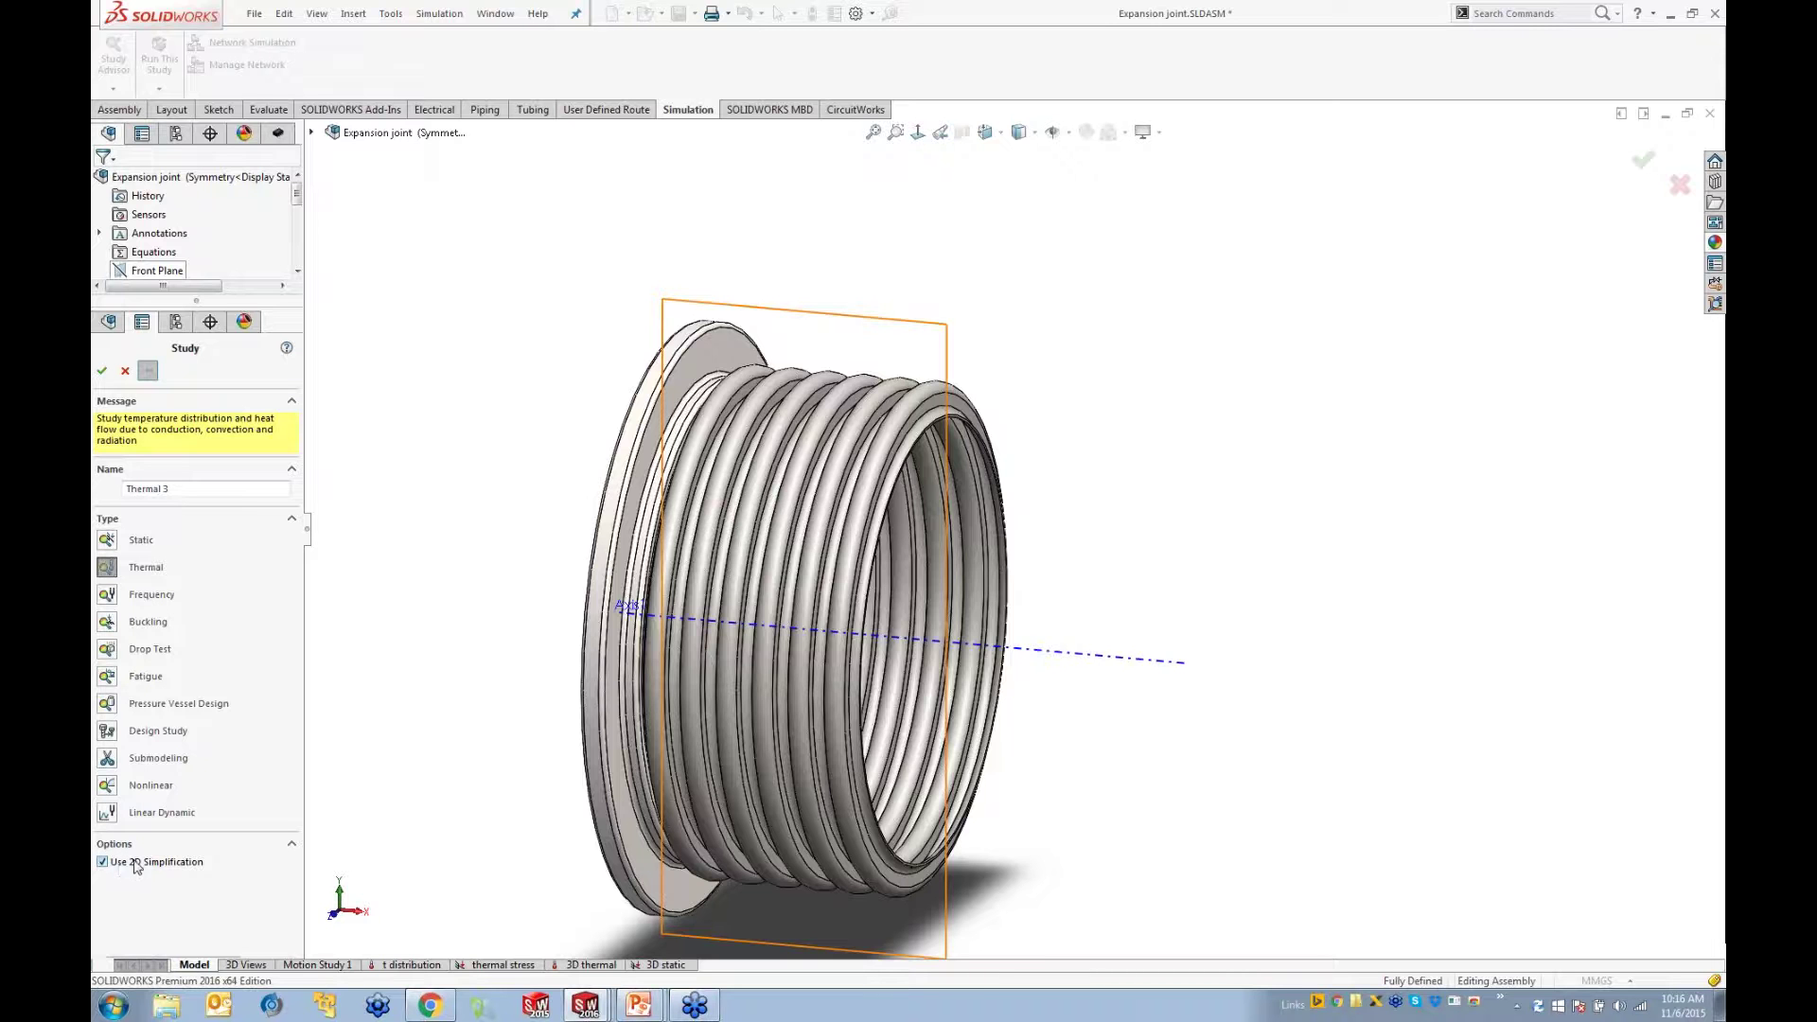
pyautogui.click(104, 371)
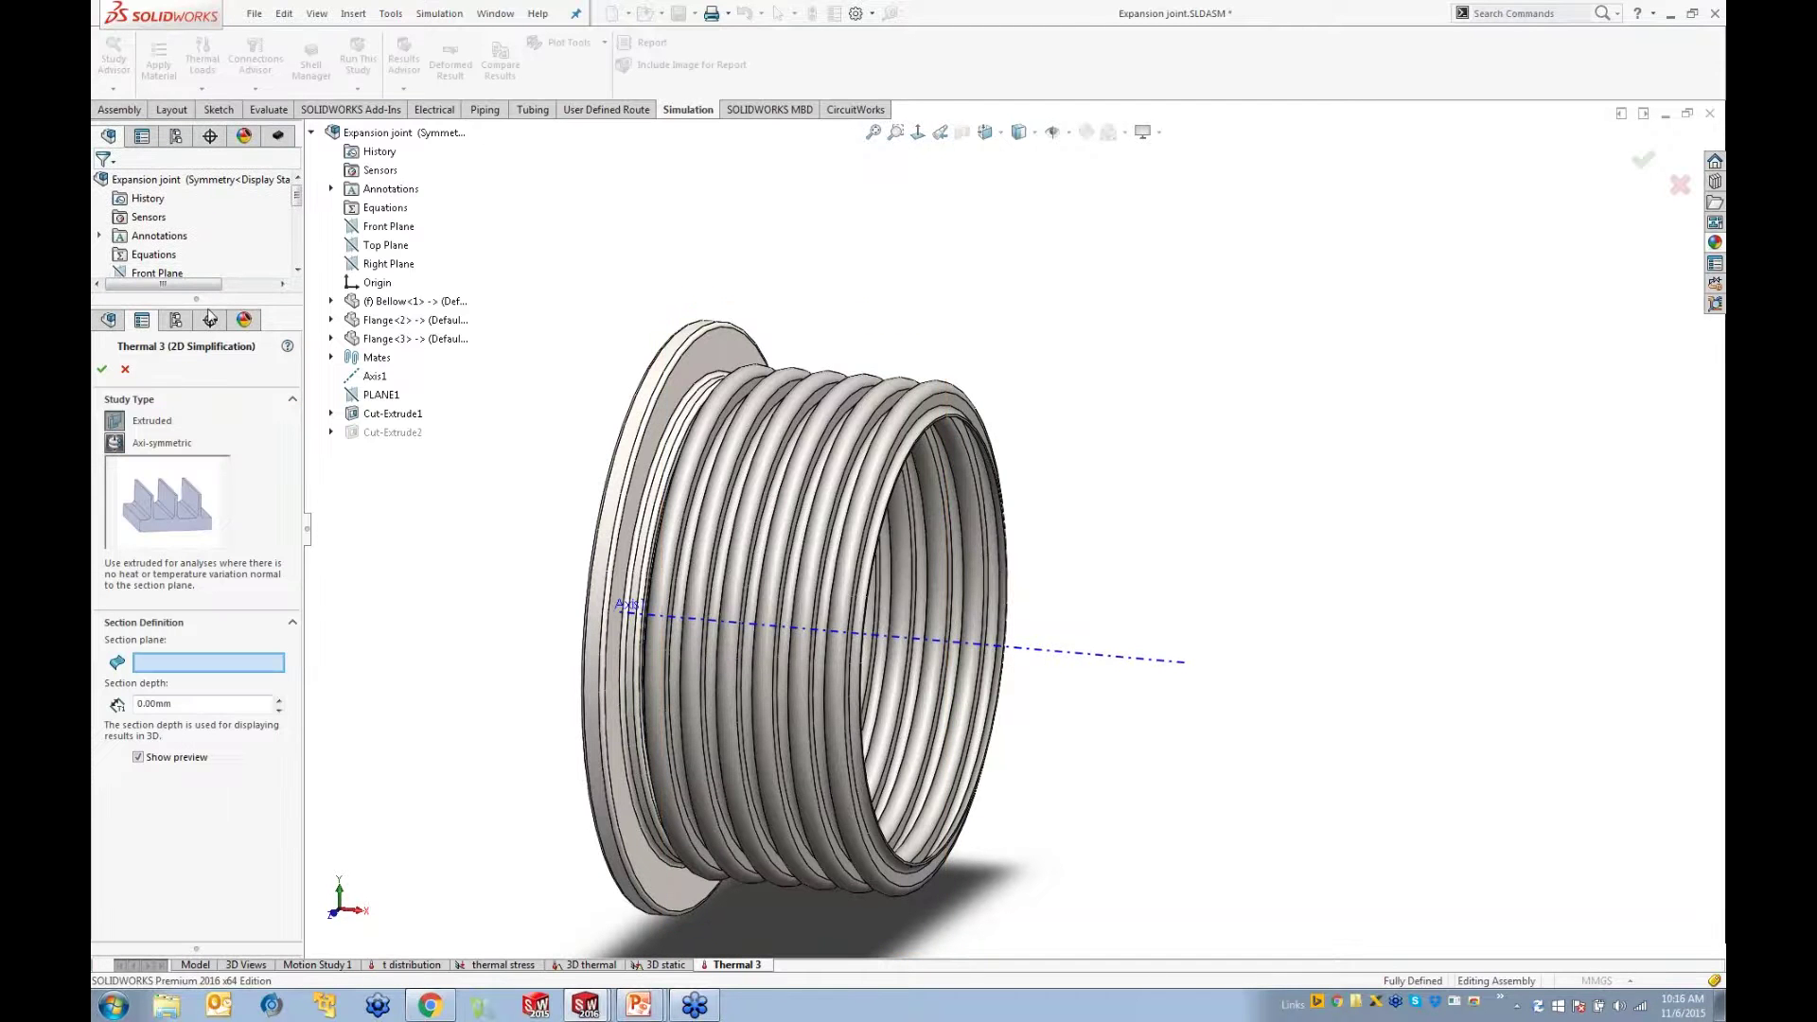
# Step: Define the 2D simplification as axi-symmetric, with Front Plane as the section plane and Axis1 as the axis of symmetry
pyautogui.moveTo(209, 301); pyautogui.dragTo(213, 123)
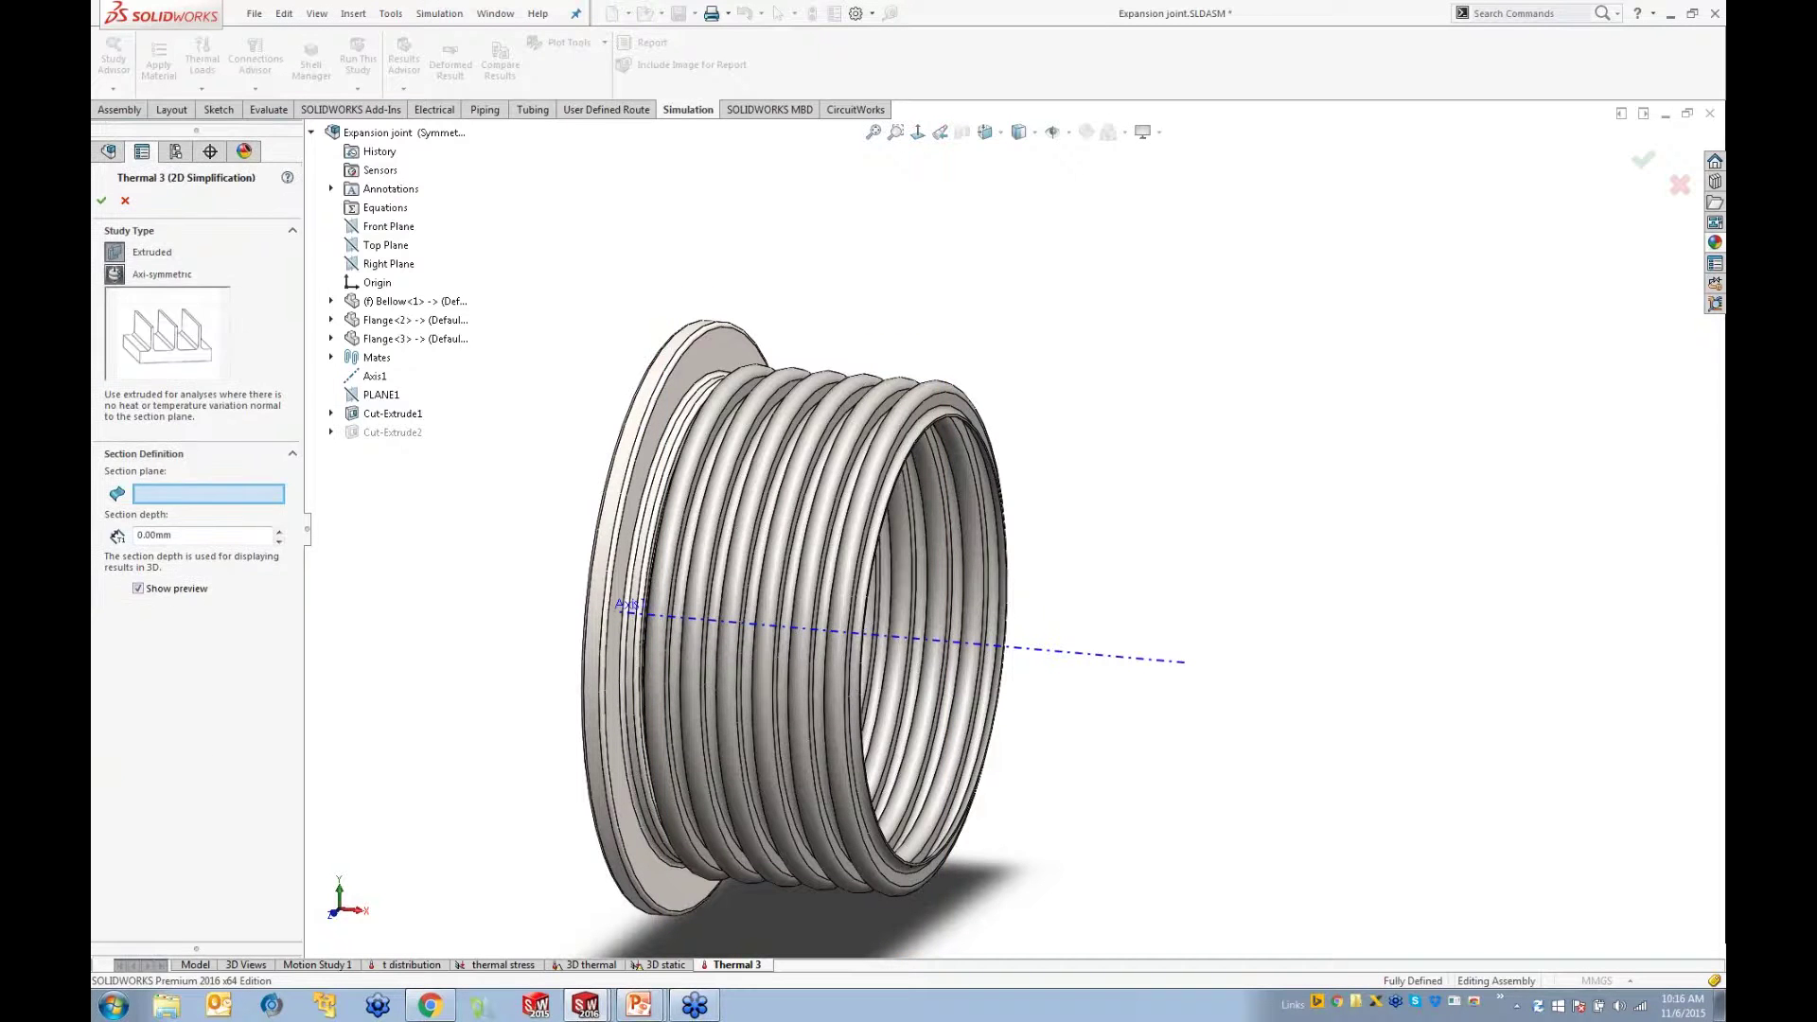
pyautogui.click(120, 277)
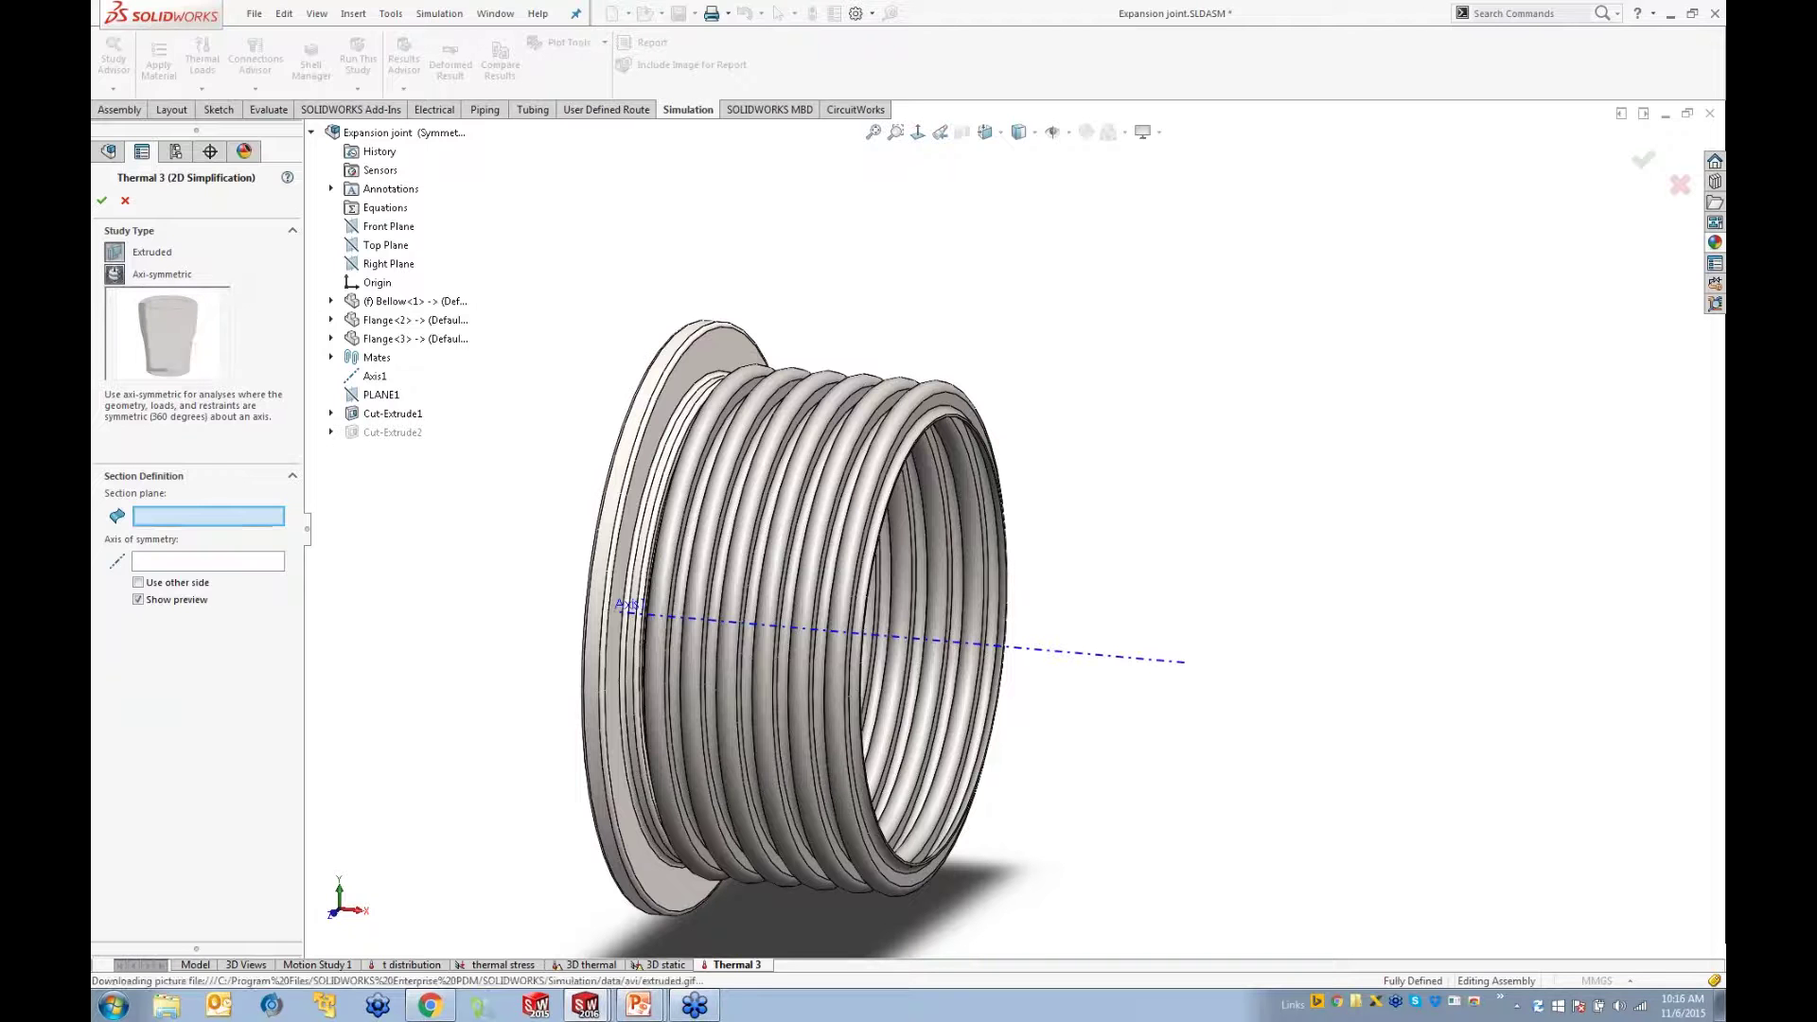
pyautogui.click(115, 252)
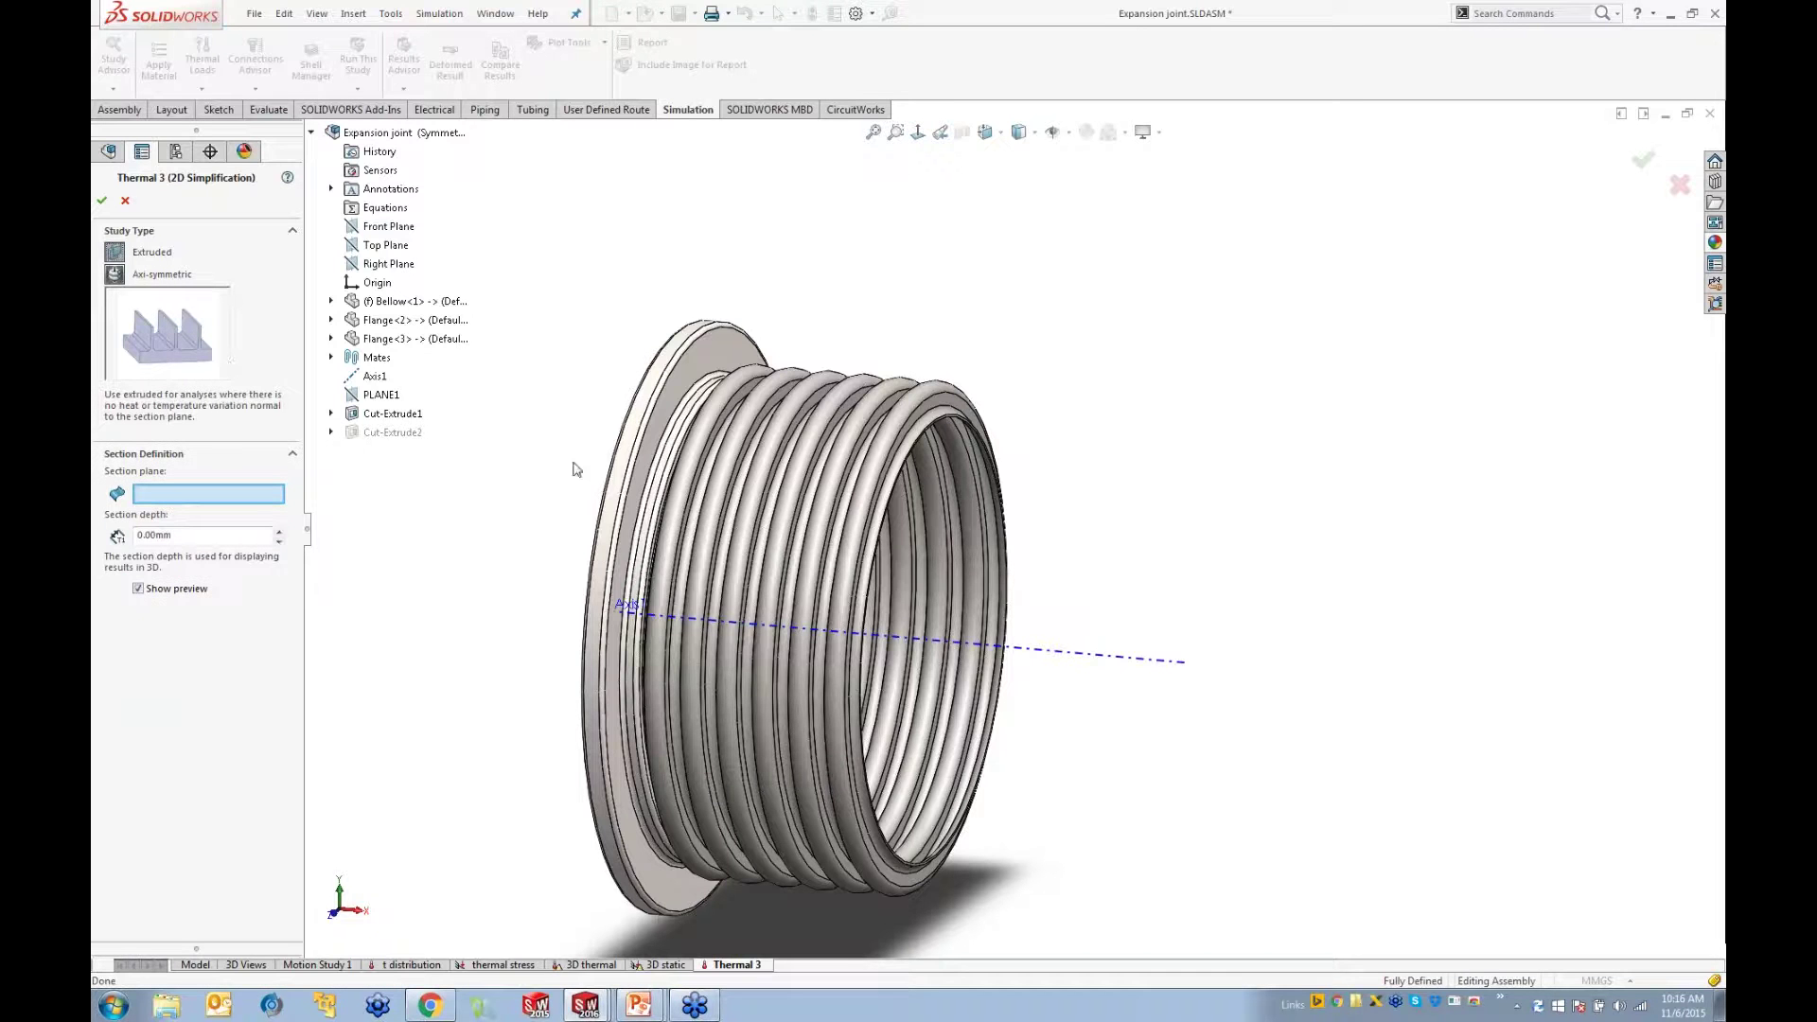
pyautogui.click(114, 274)
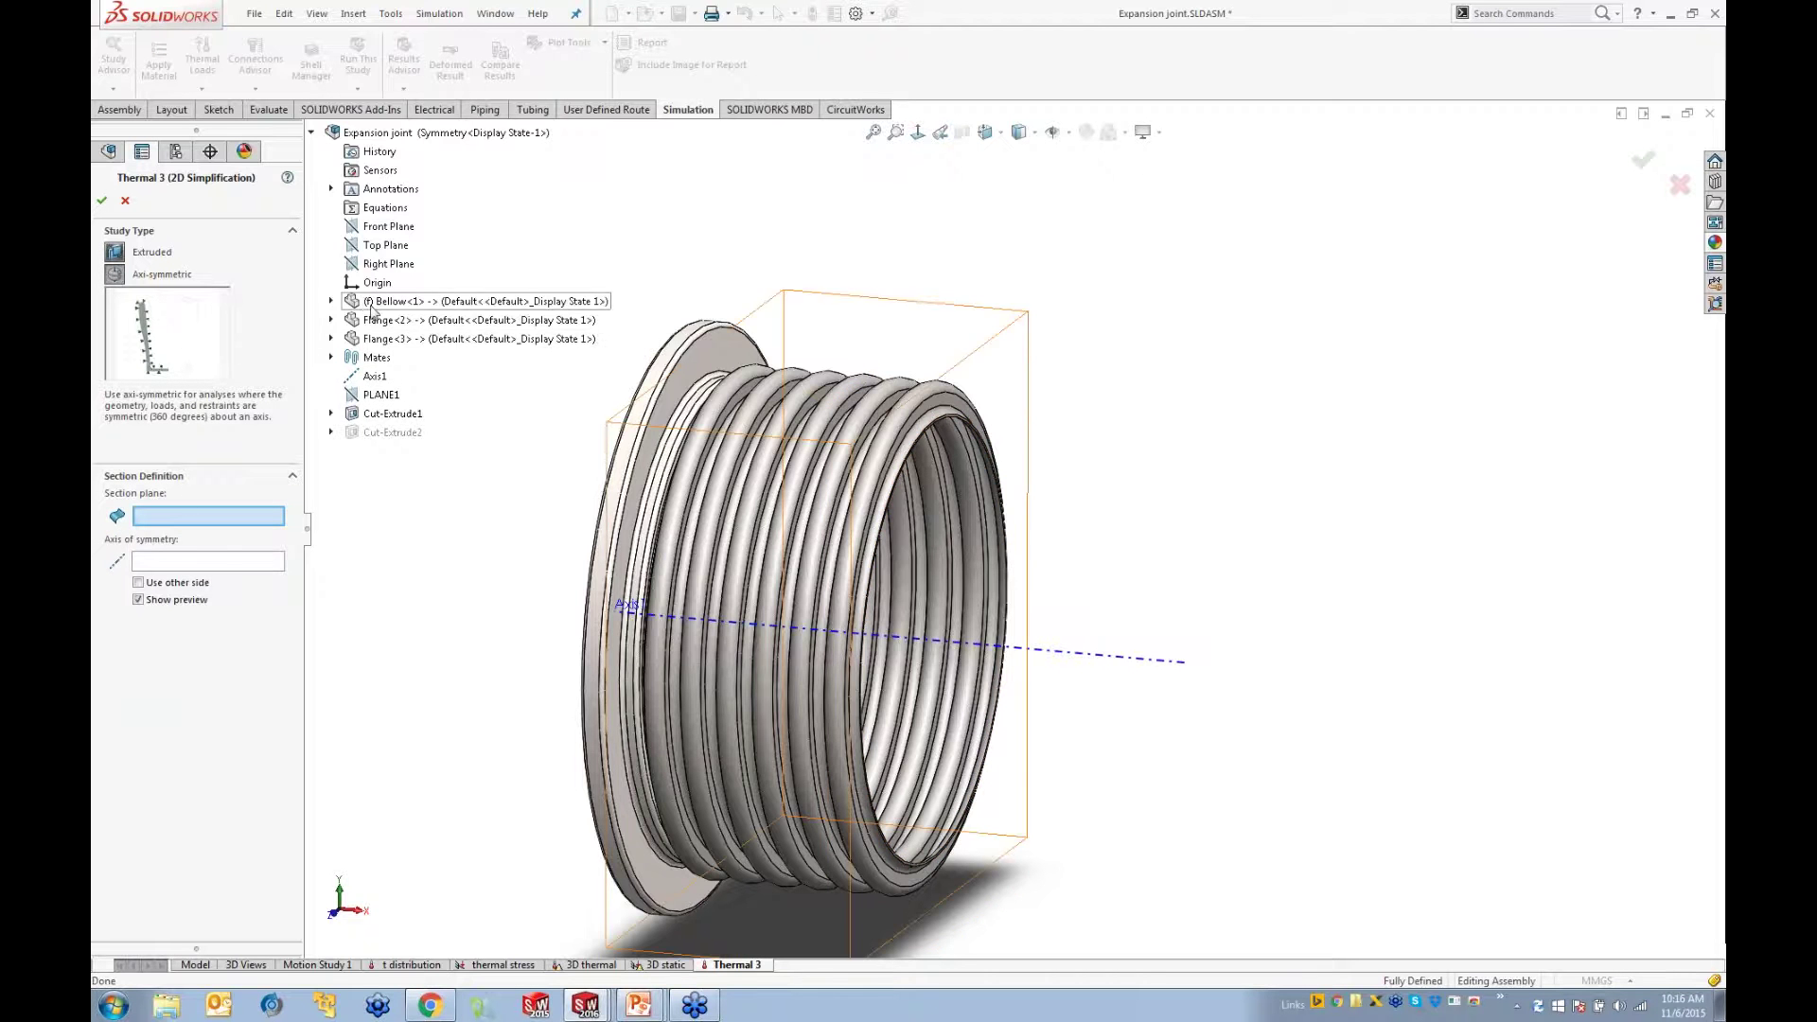
pyautogui.click(378, 229)
pyautogui.moveTo(1027, 271)
pyautogui.mouseDown(button='middle')
pyautogui.moveTo(880, 252)
pyautogui.moveTo(1039, 275)
pyautogui.mouseUp(button='middle')
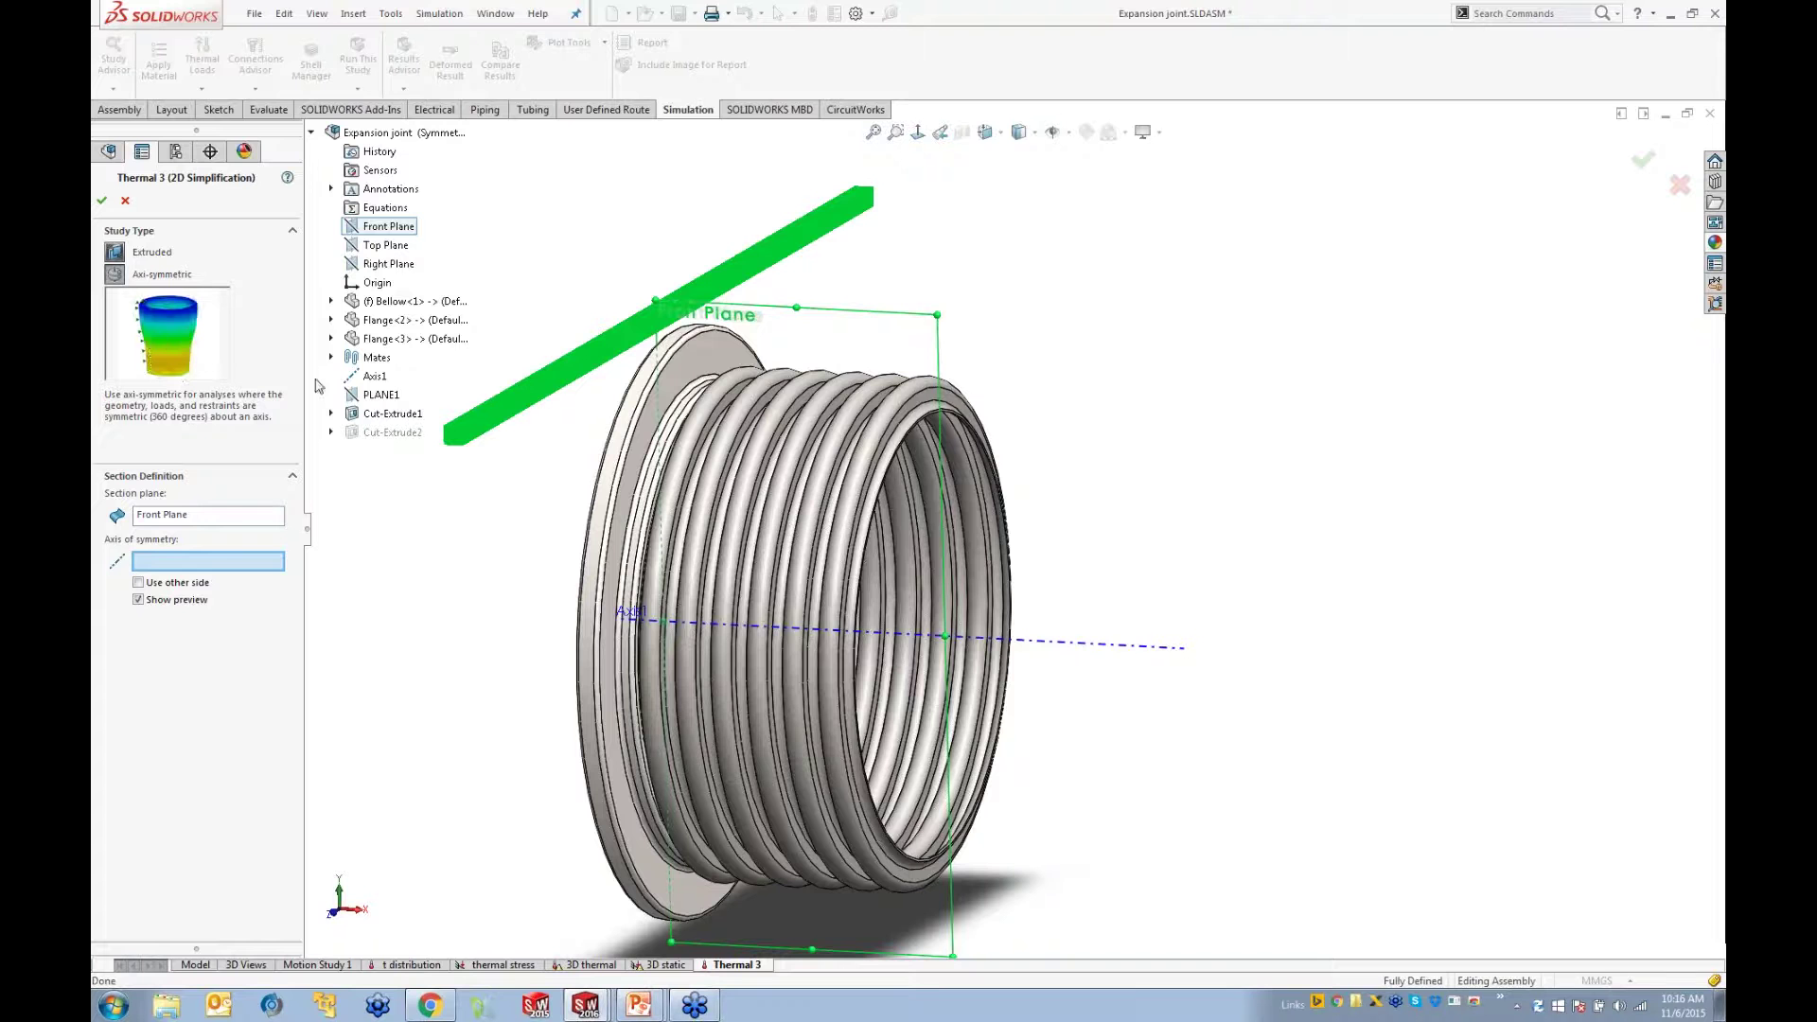
pyautogui.click(374, 376)
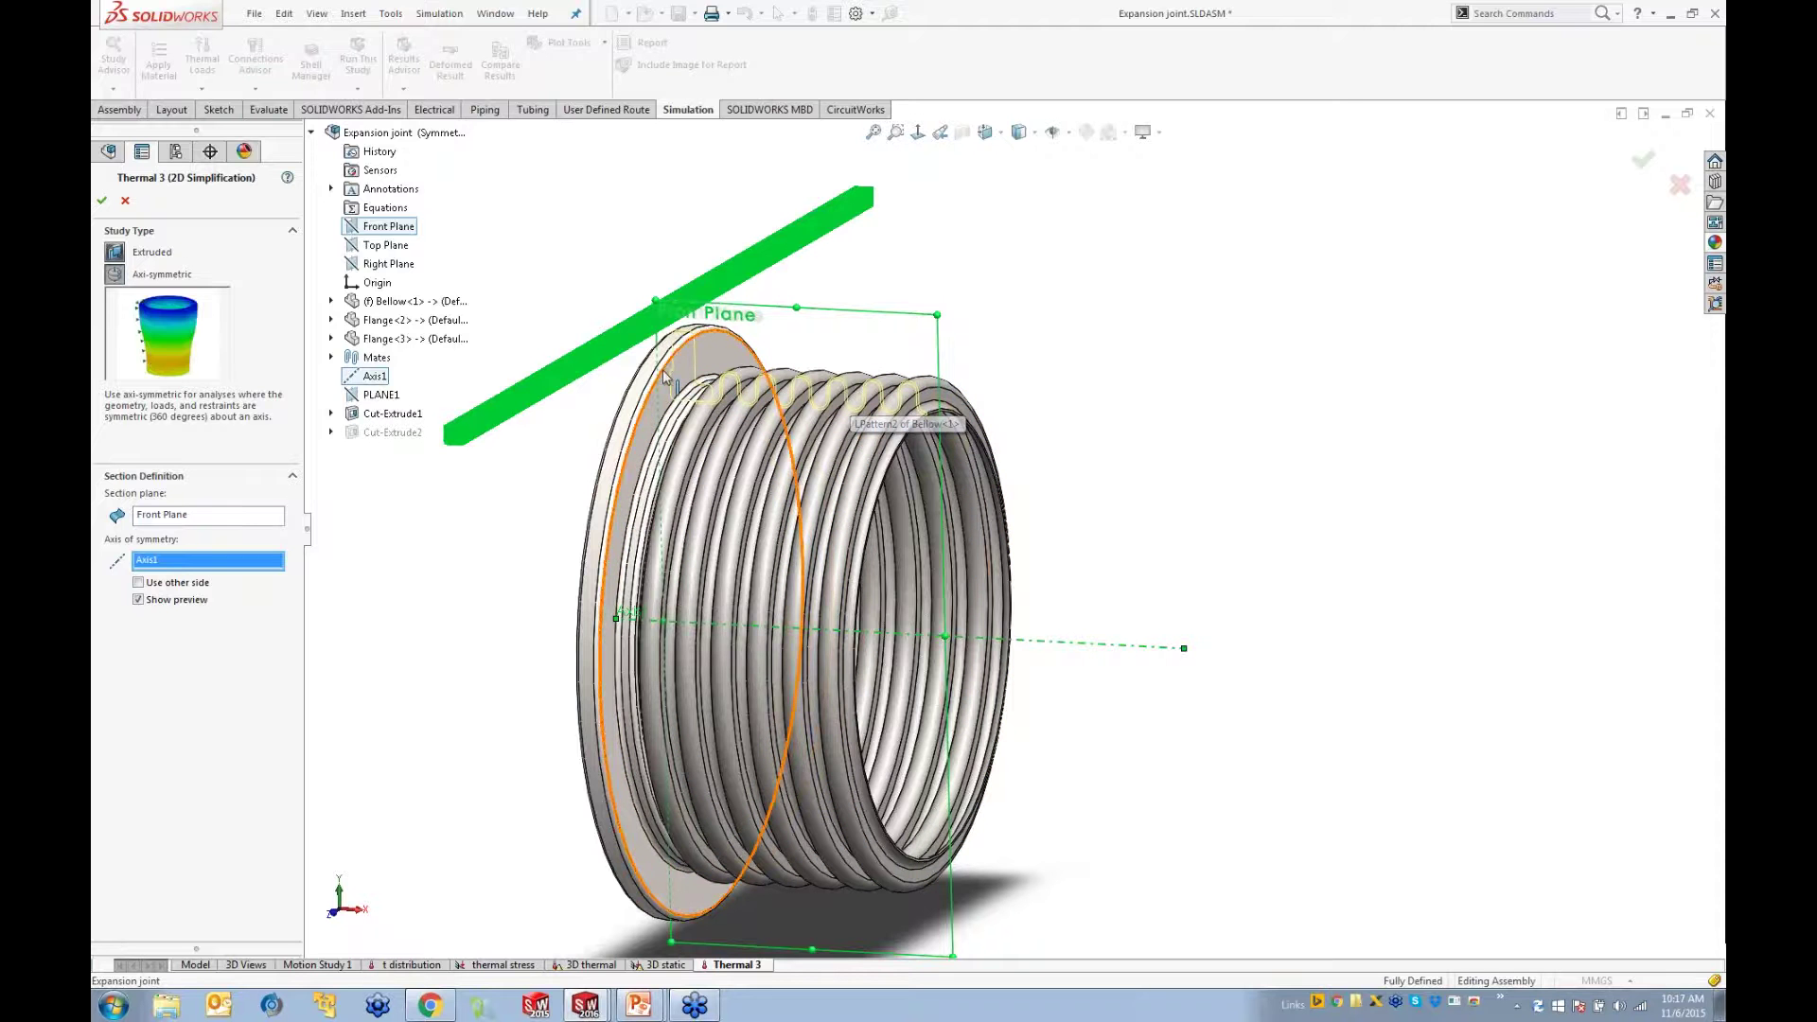
# Step: Preview the section on the other side of the axis, restore the original side, and accept the 2D simplification
pyautogui.click(138, 583)
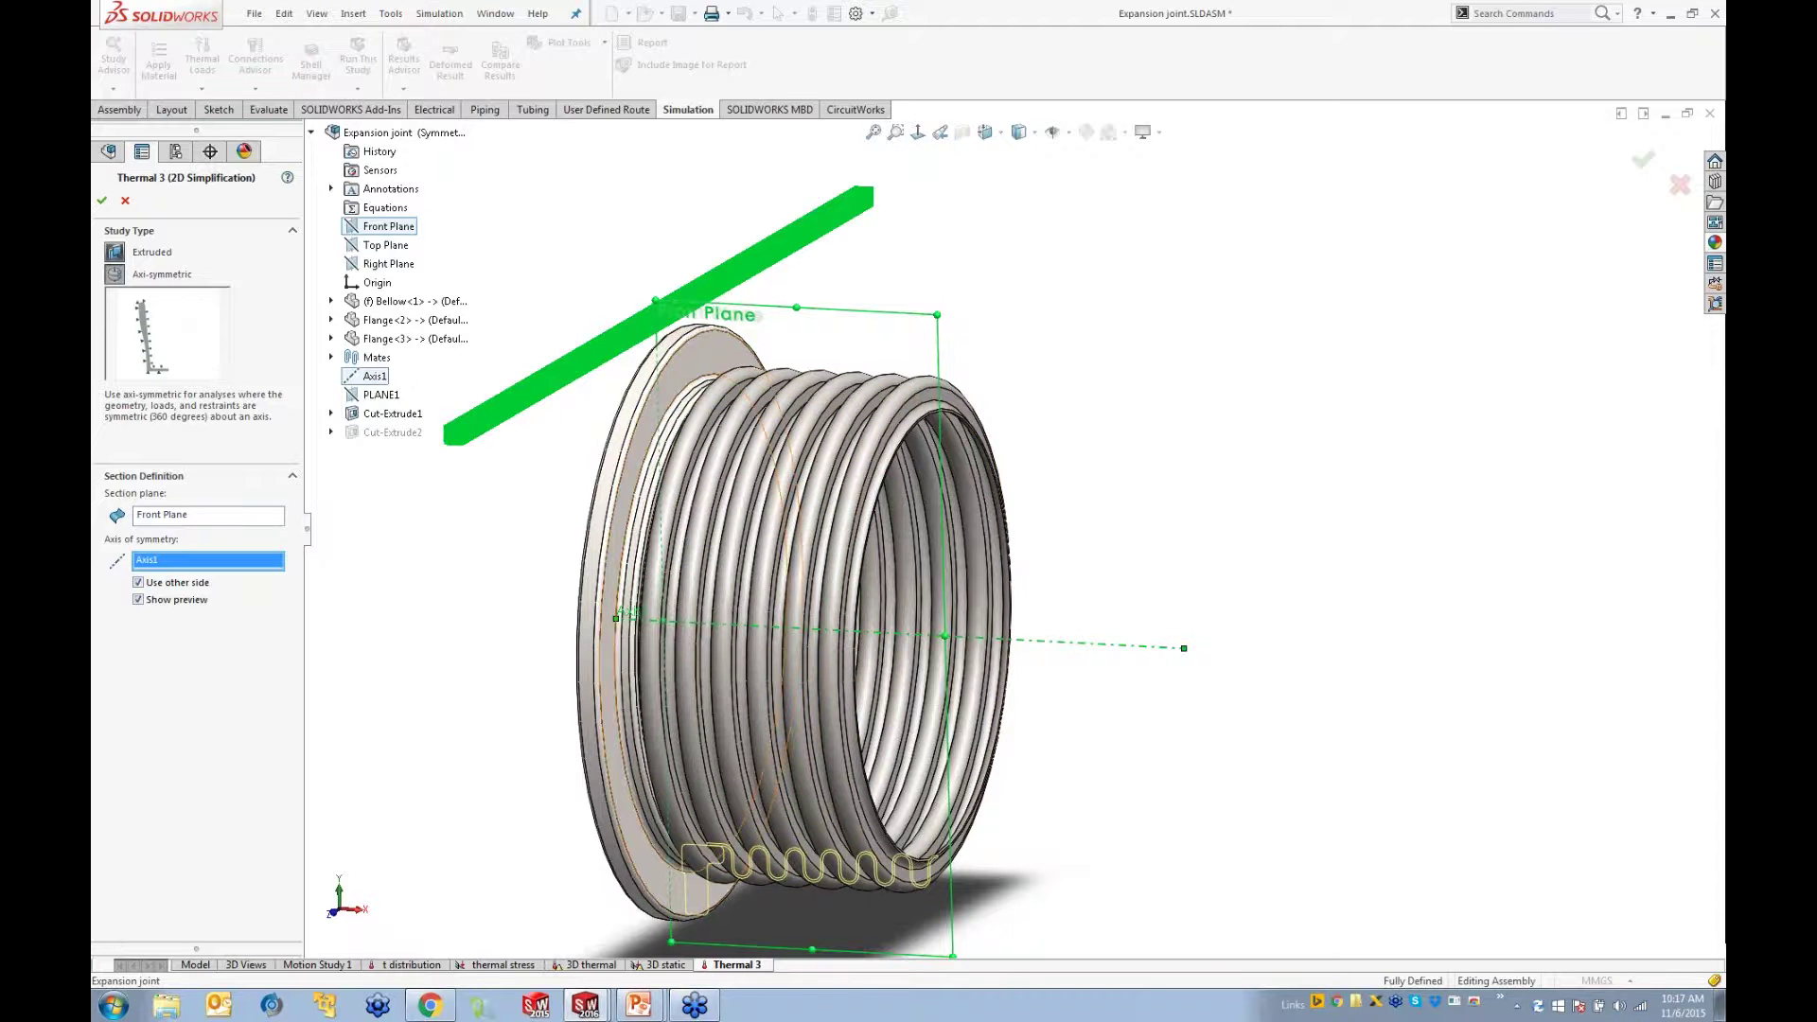
pyautogui.click(138, 583)
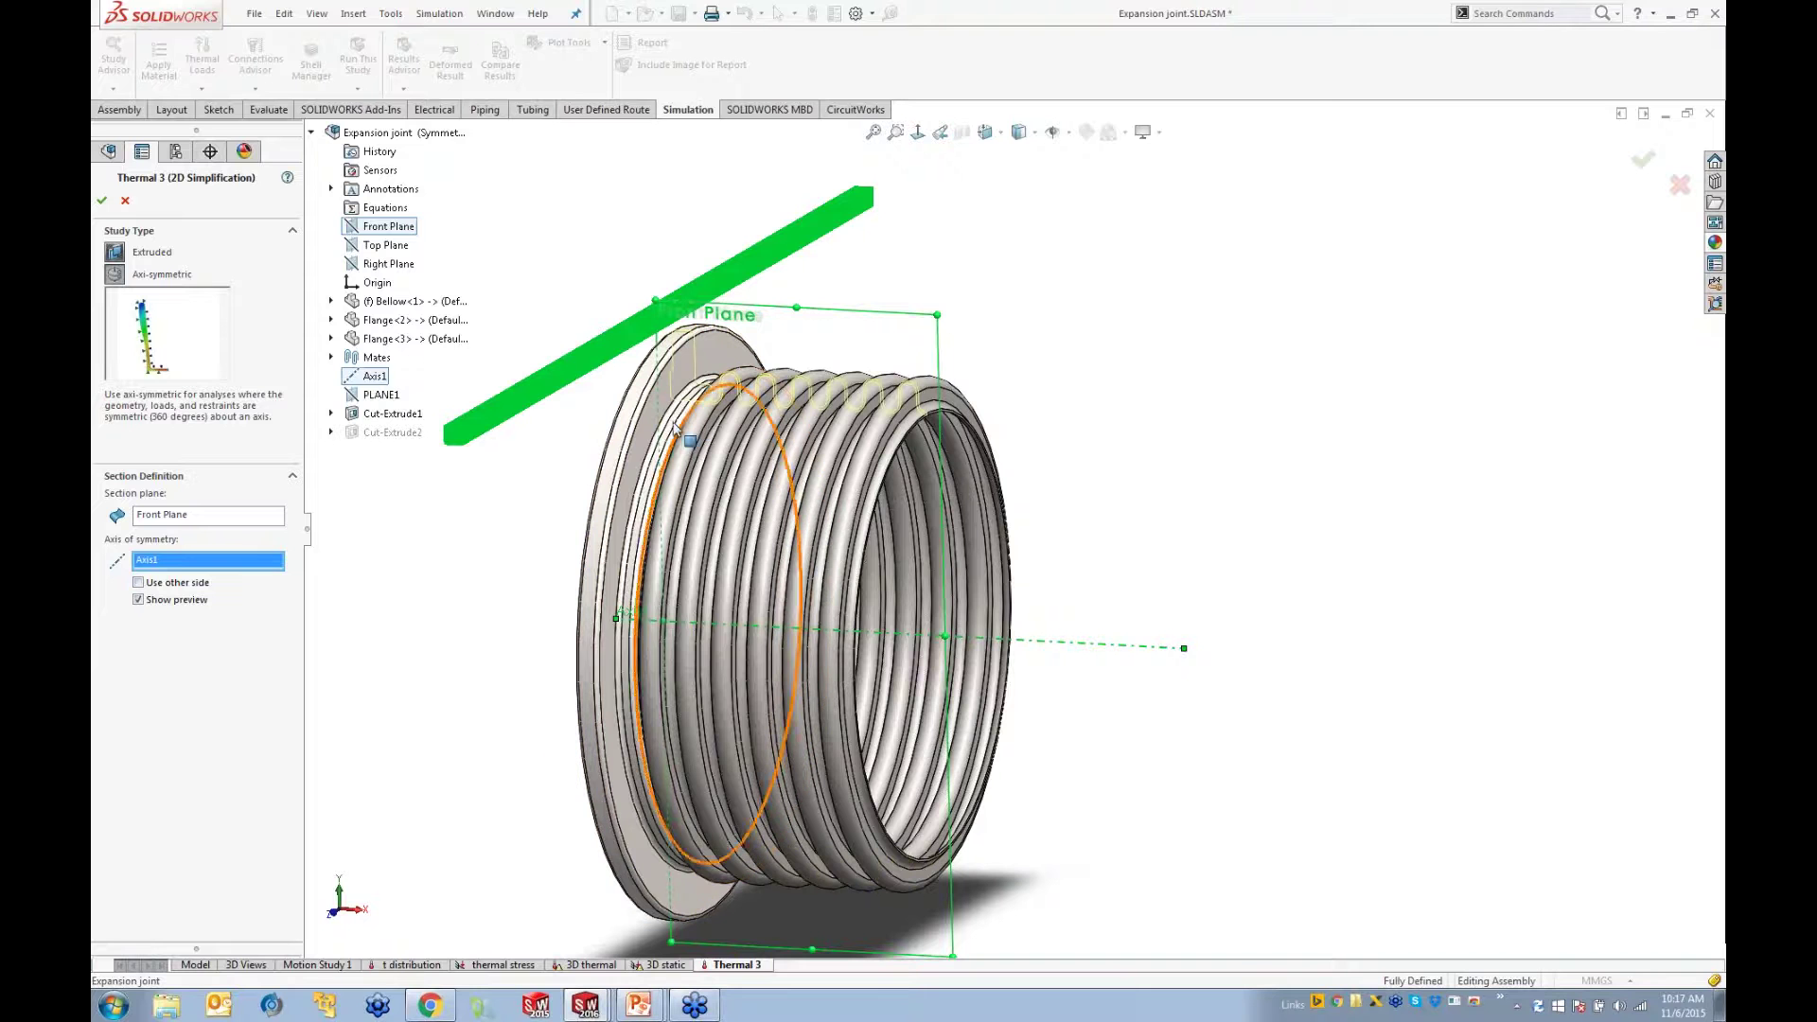
pyautogui.click(101, 201)
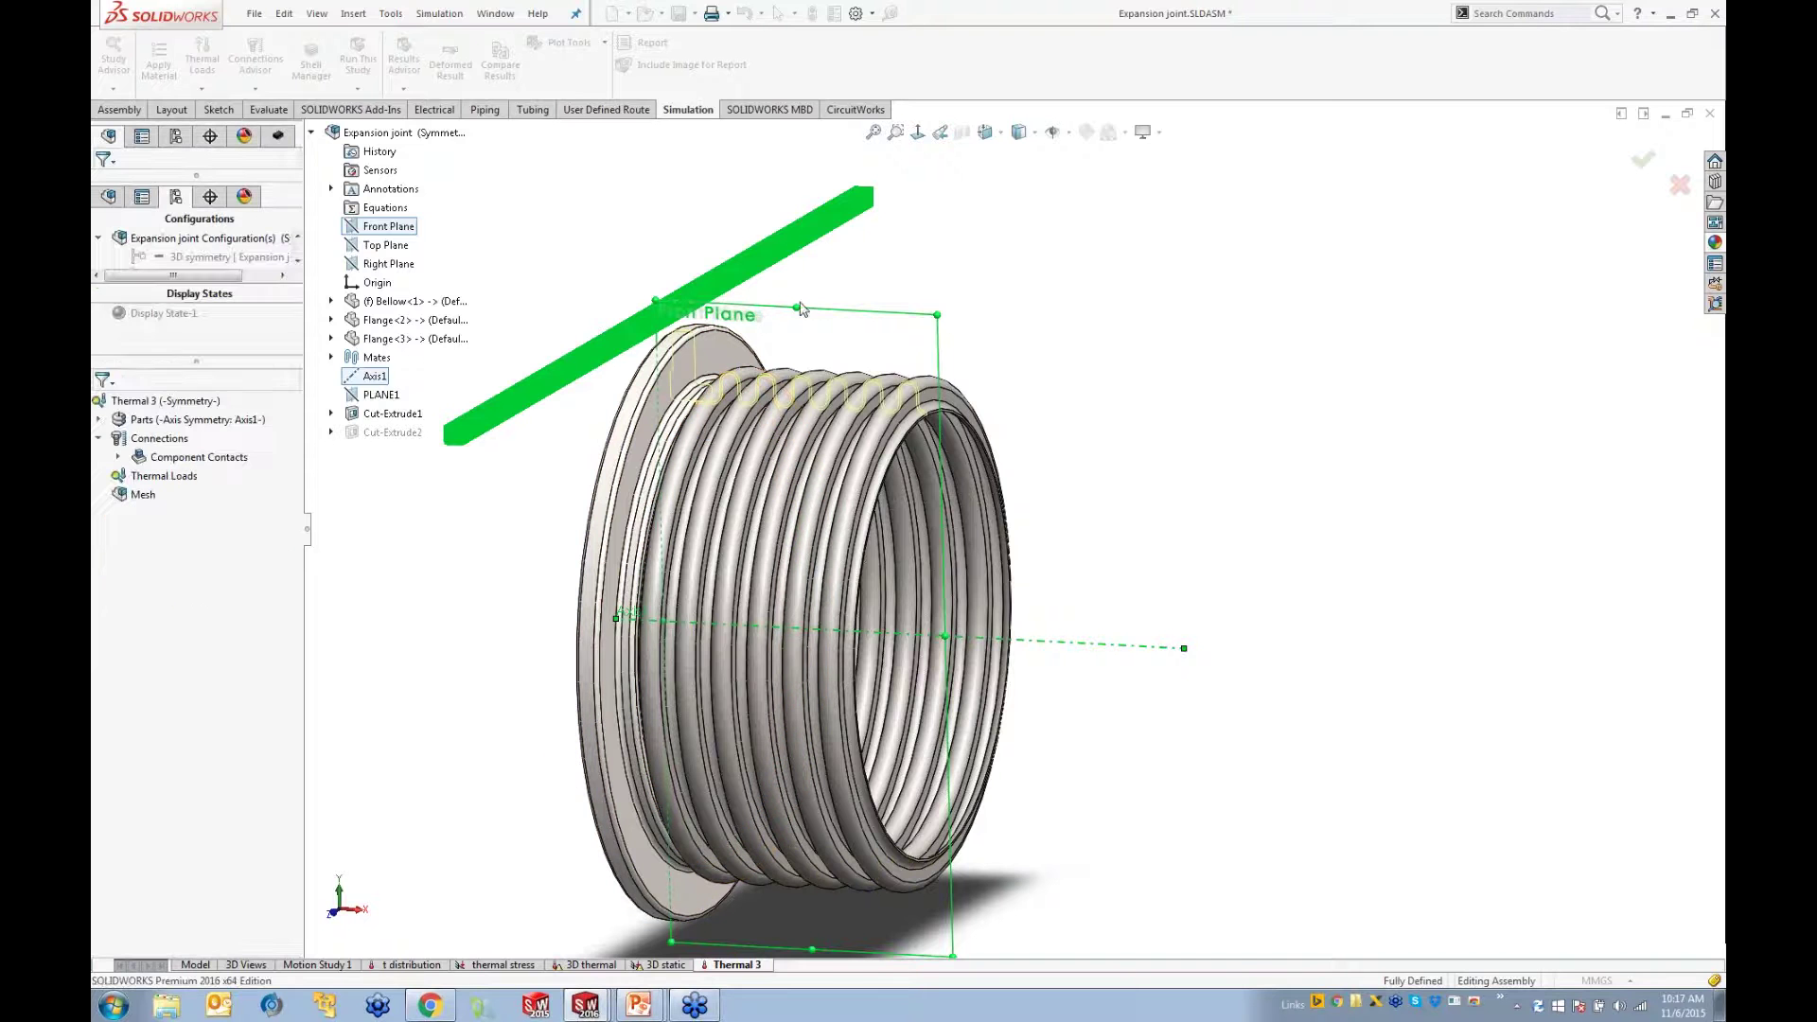
pyautogui.moveTo(789, 397); pyautogui.dragTo(824, 357, button='middle')
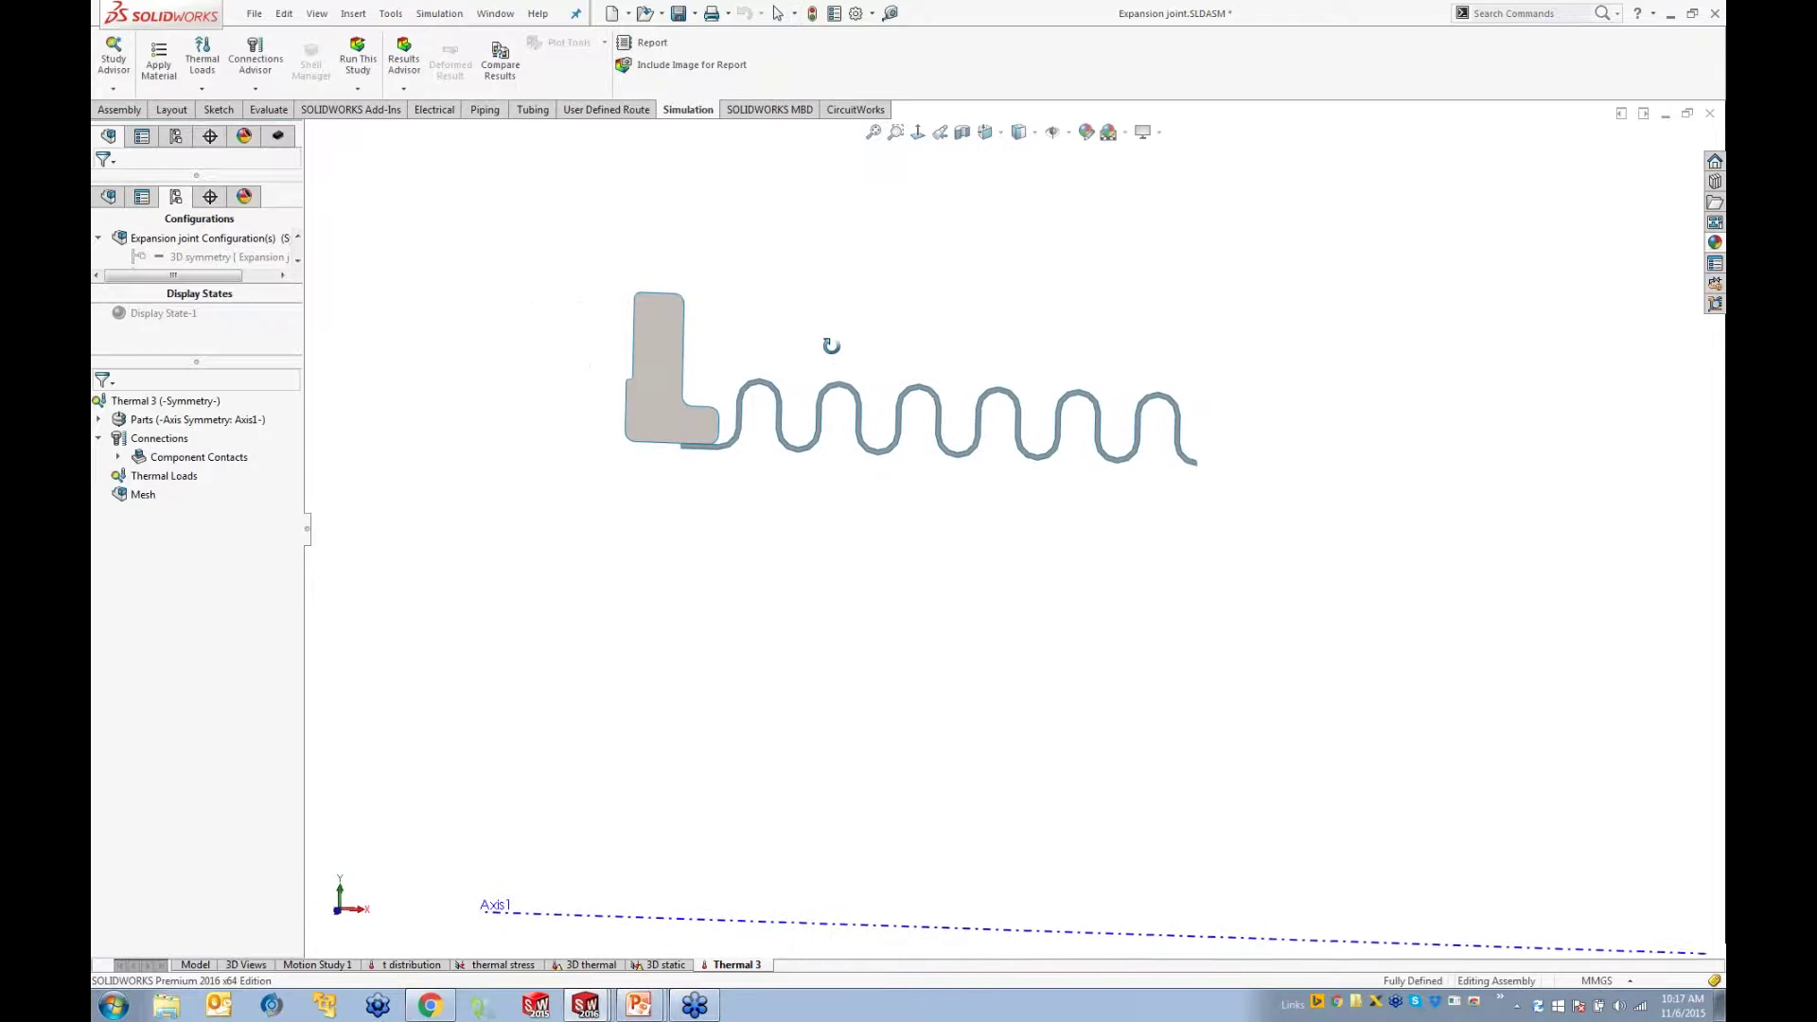
pyautogui.scroll(-3, 768, 382)
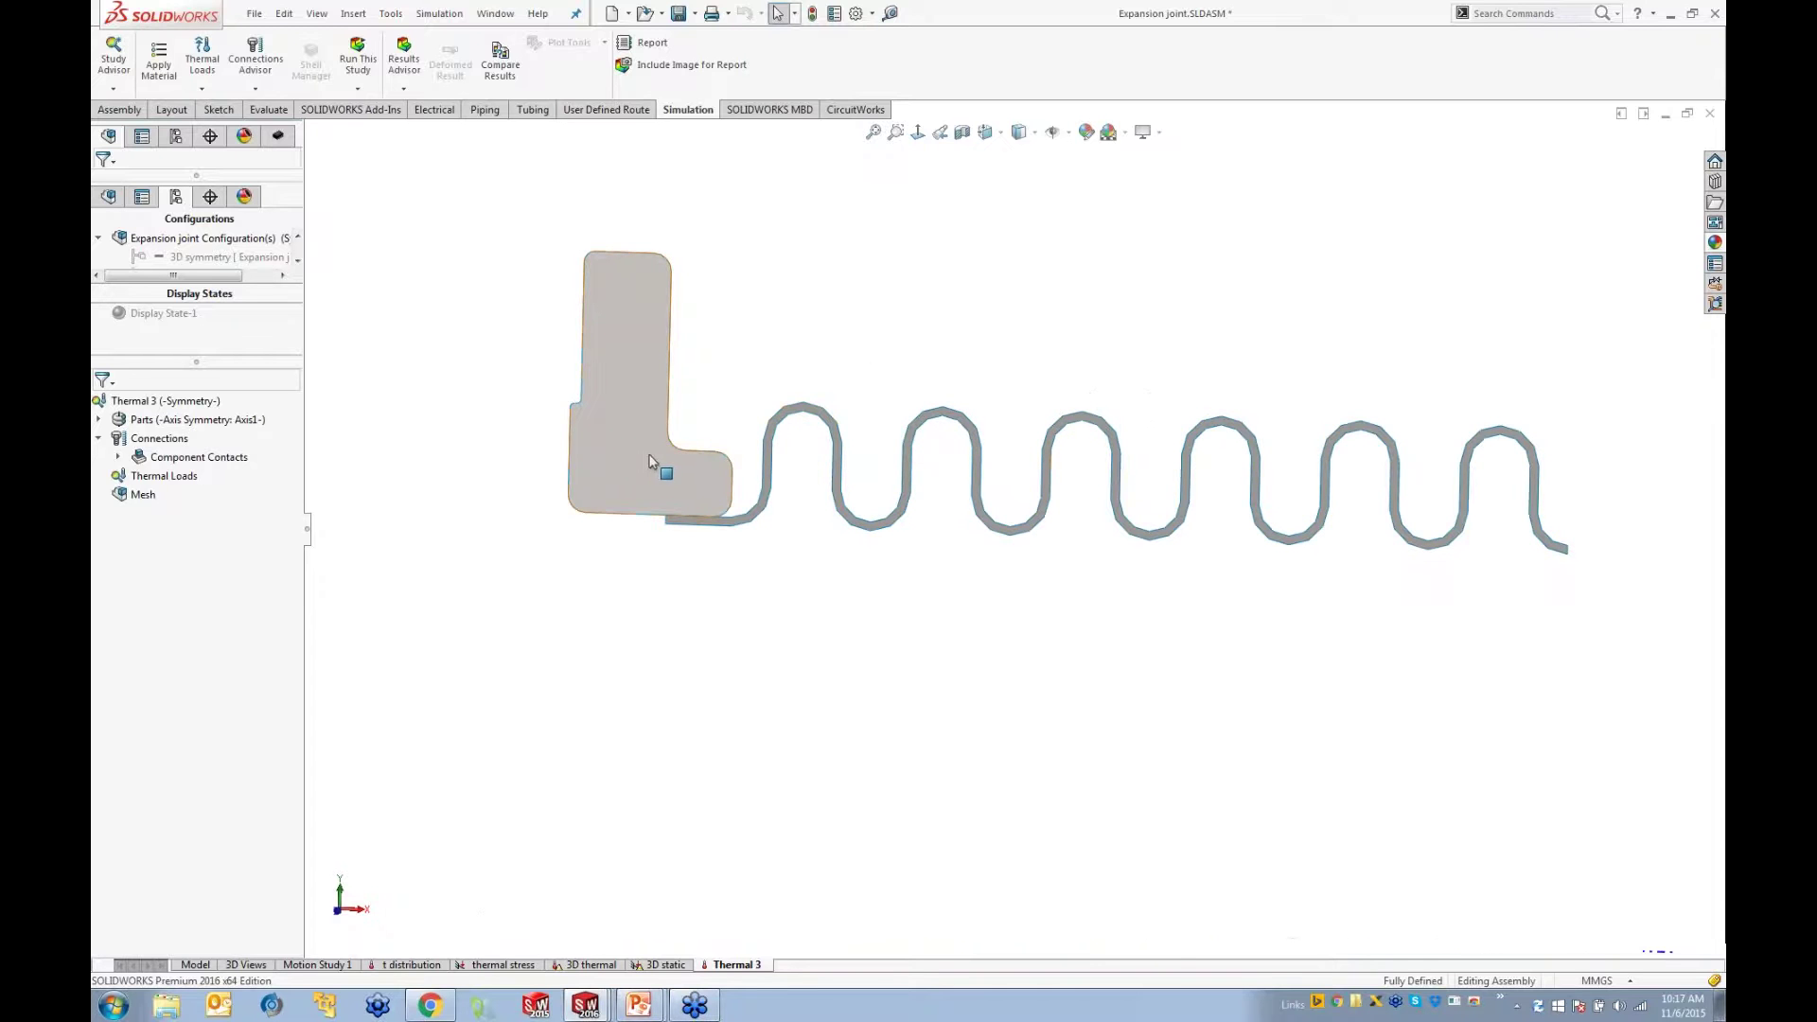
# Step: Inspect the 2D cross-section in the new thermal study and select the short edge at the bellow's free end
pyautogui.scroll(1, 1079, 401)
pyautogui.scroll(-1, 1005, 422)
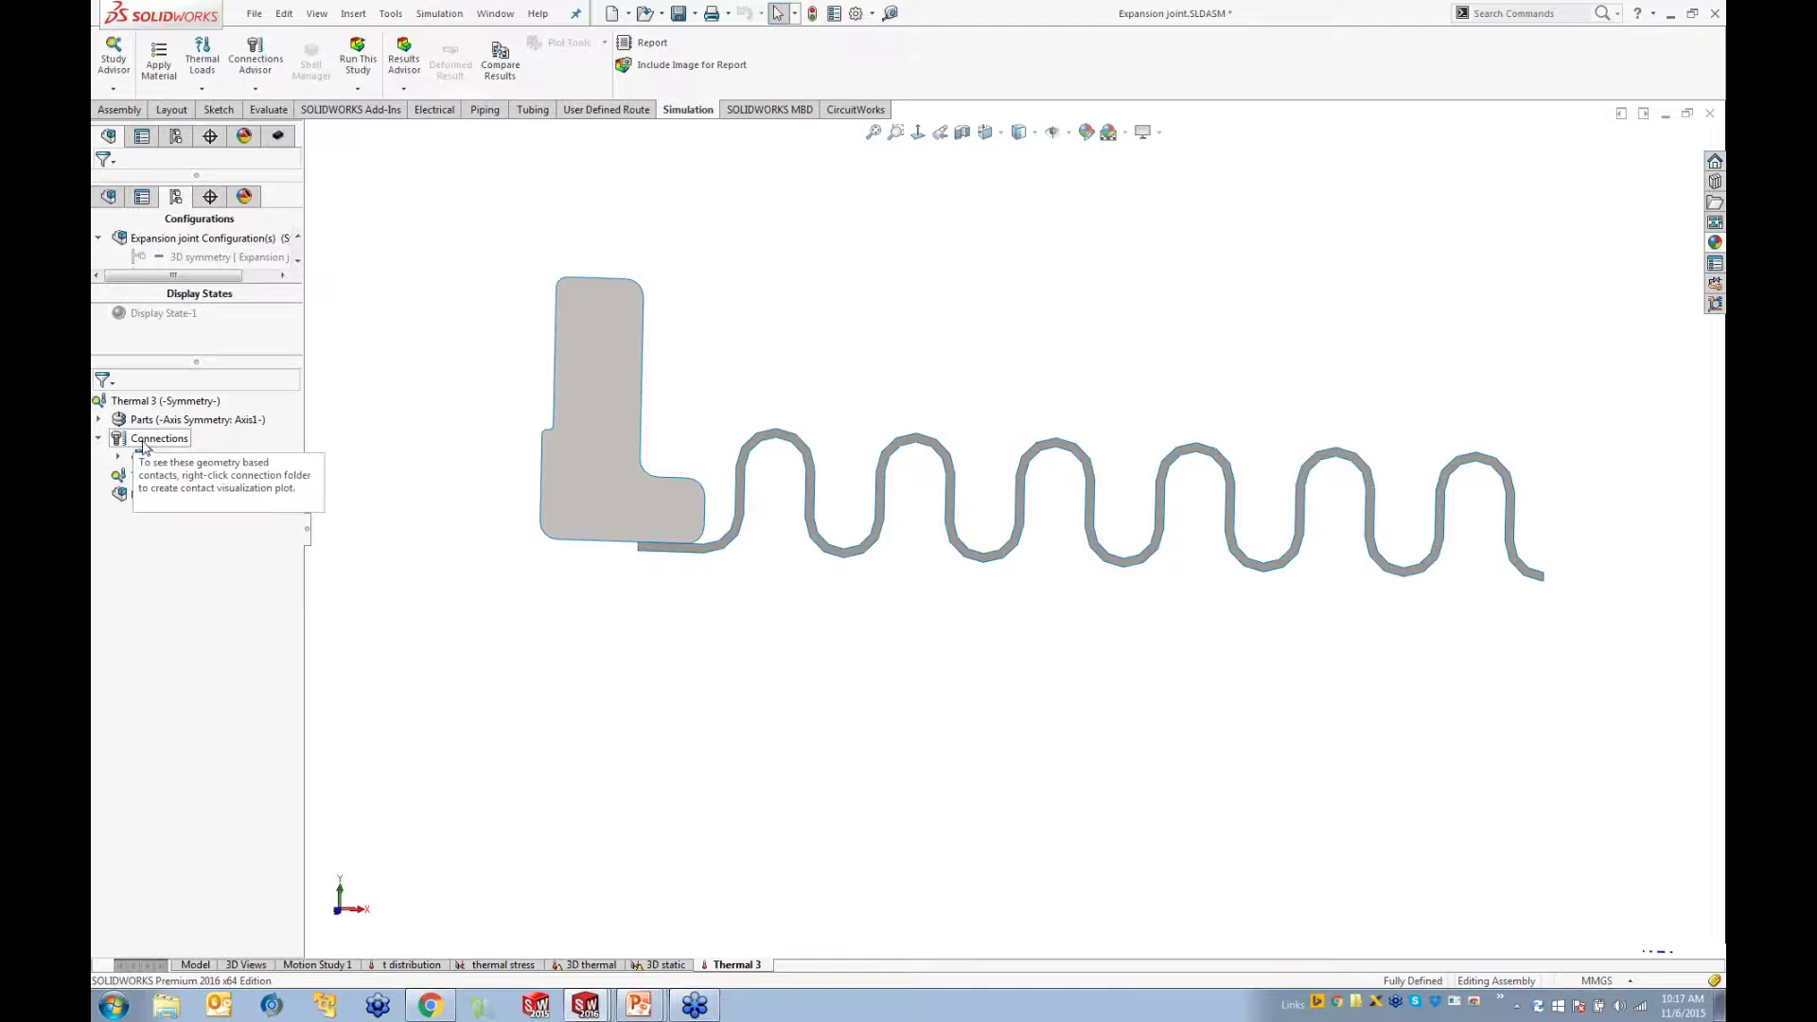
pyautogui.scroll(-1, 1528, 573)
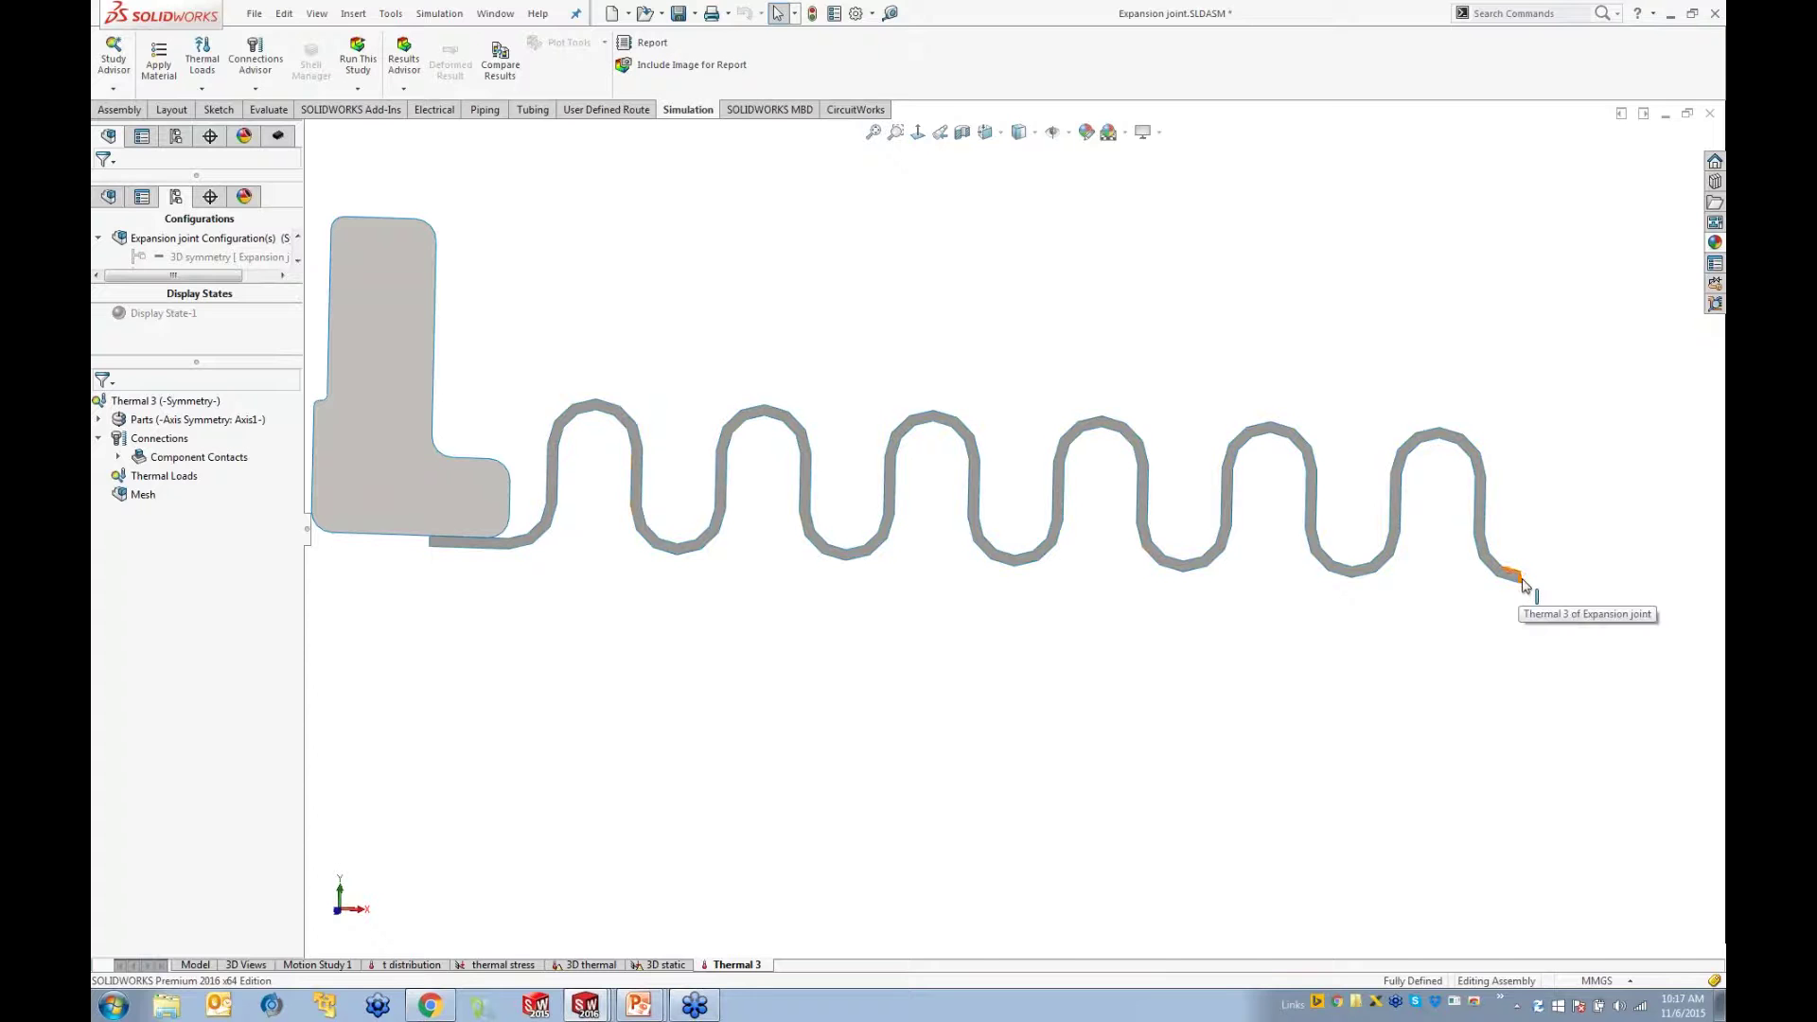
pyautogui.click(1521, 579)
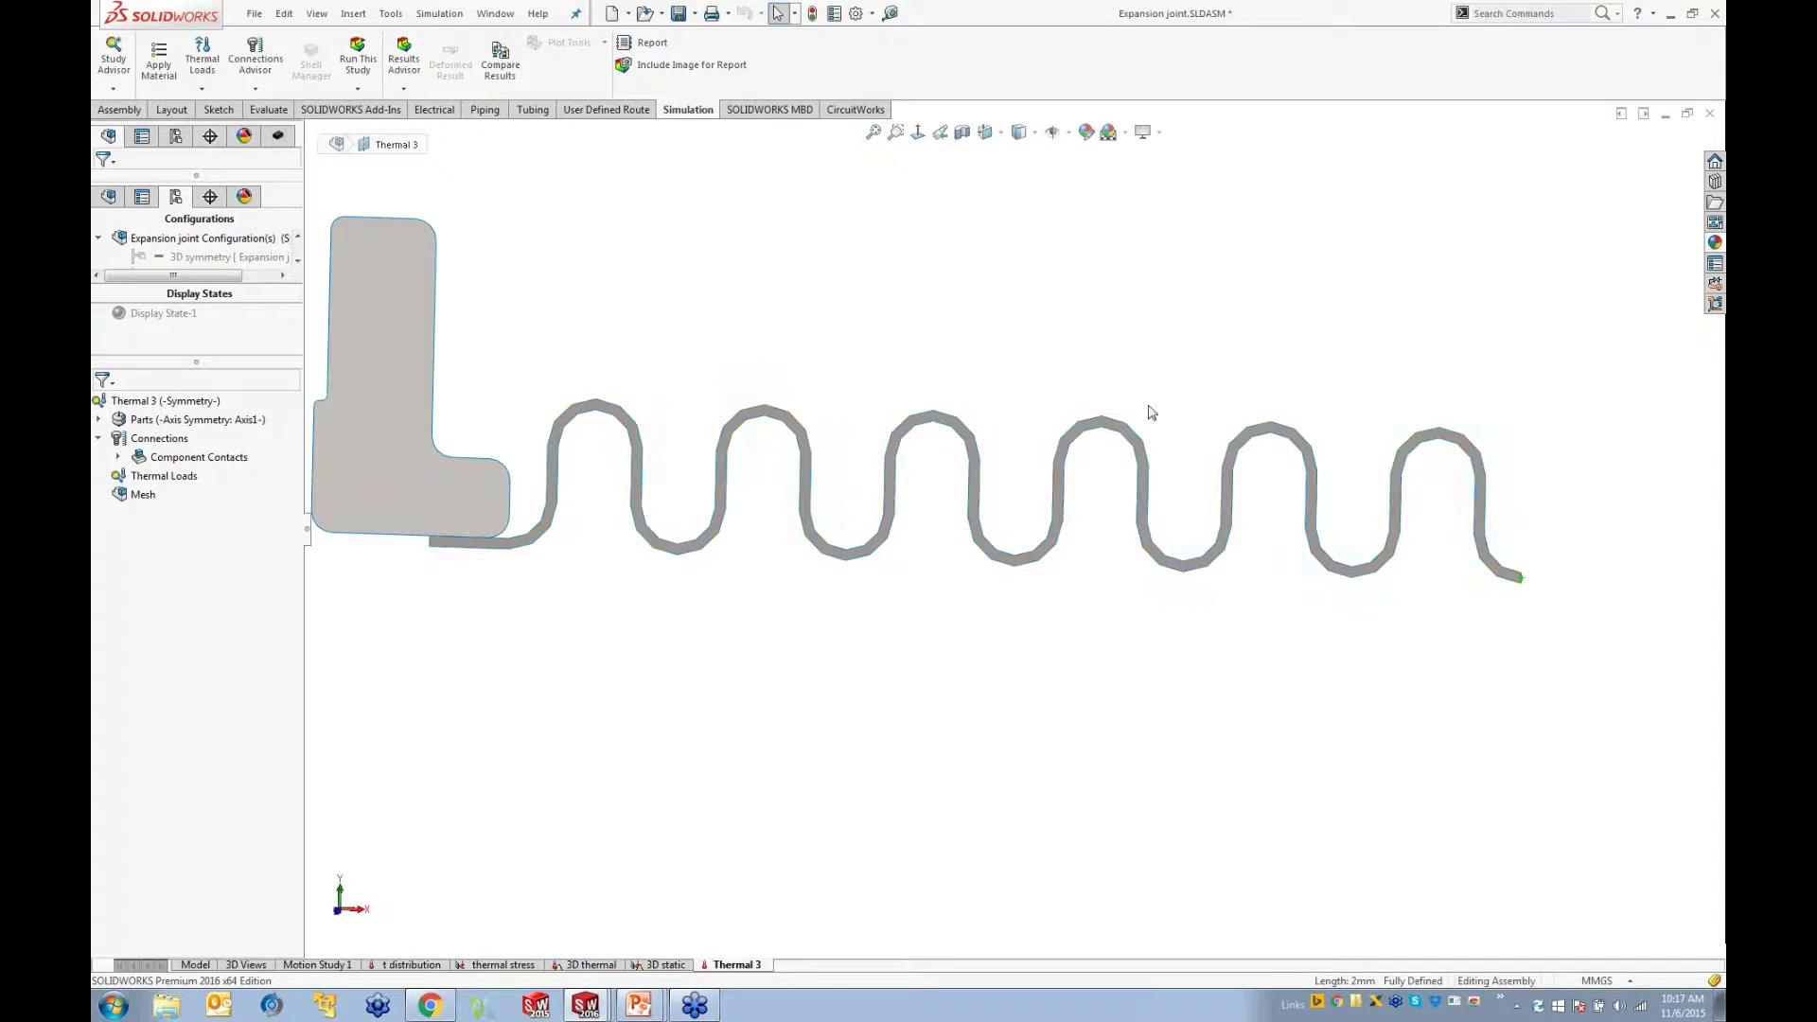
pyautogui.press('f')
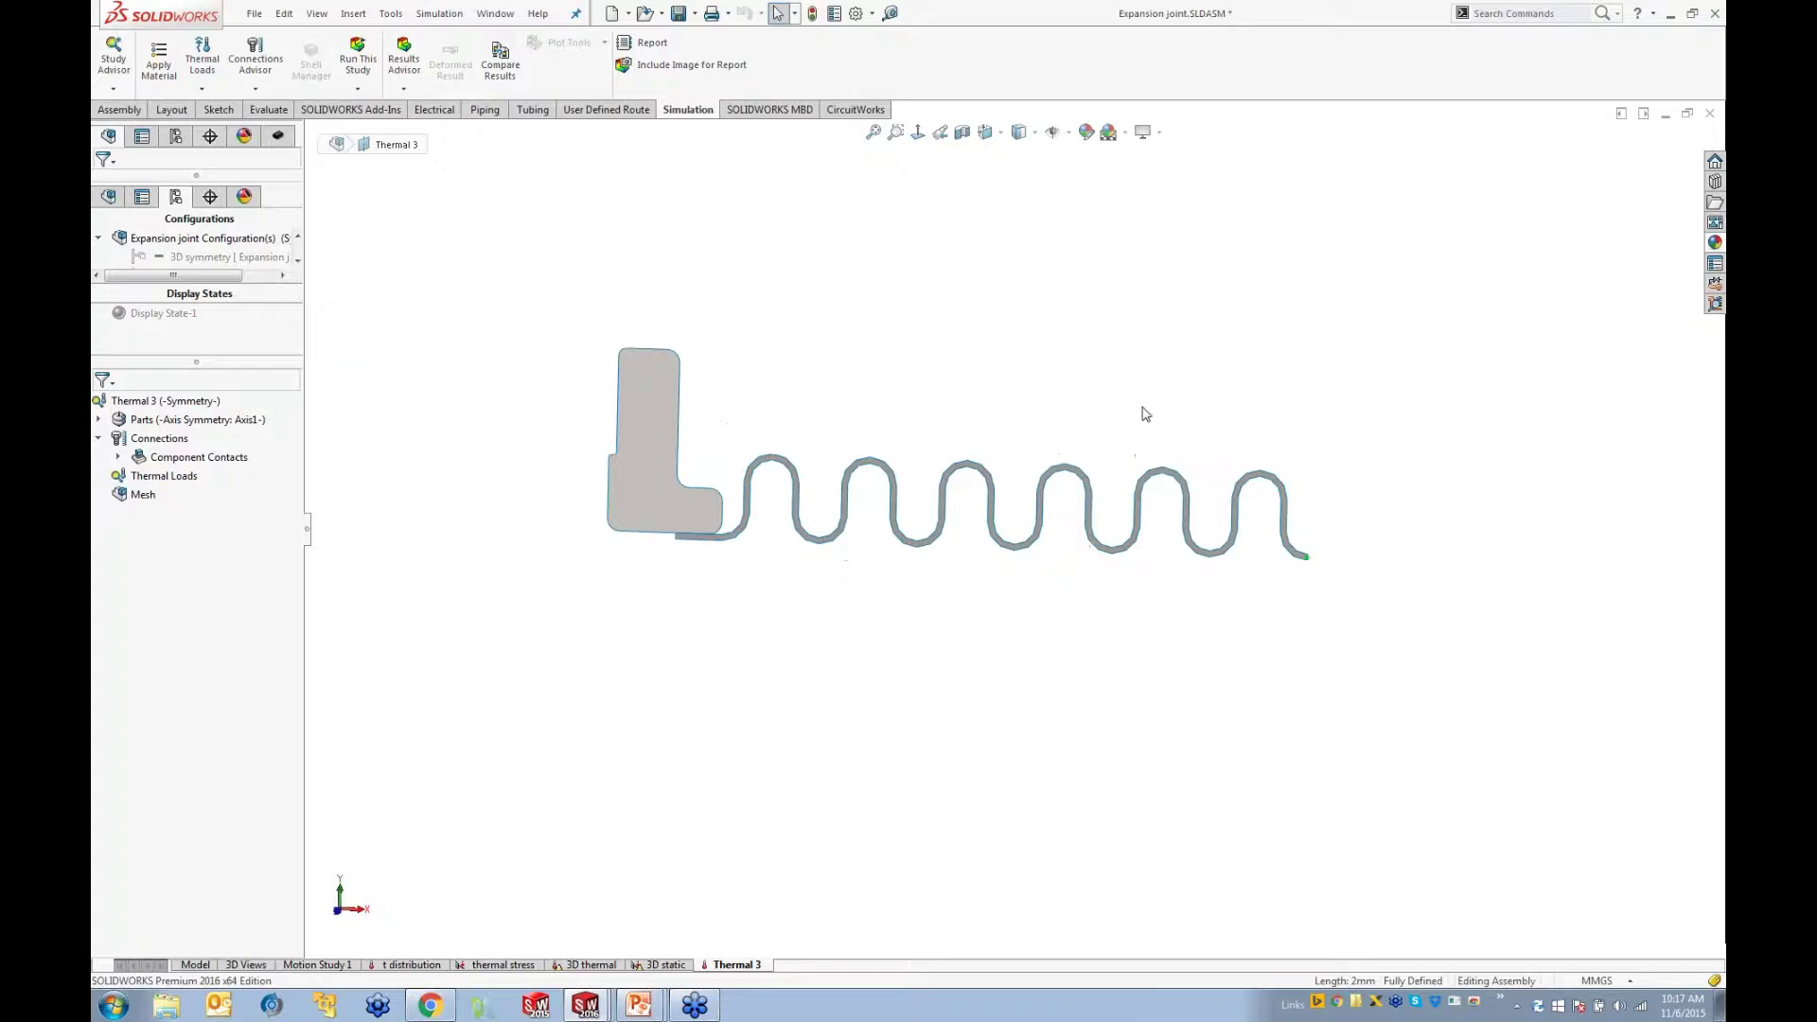
# Step: Switch to the t distribution study and run it
pyautogui.click(408, 964)
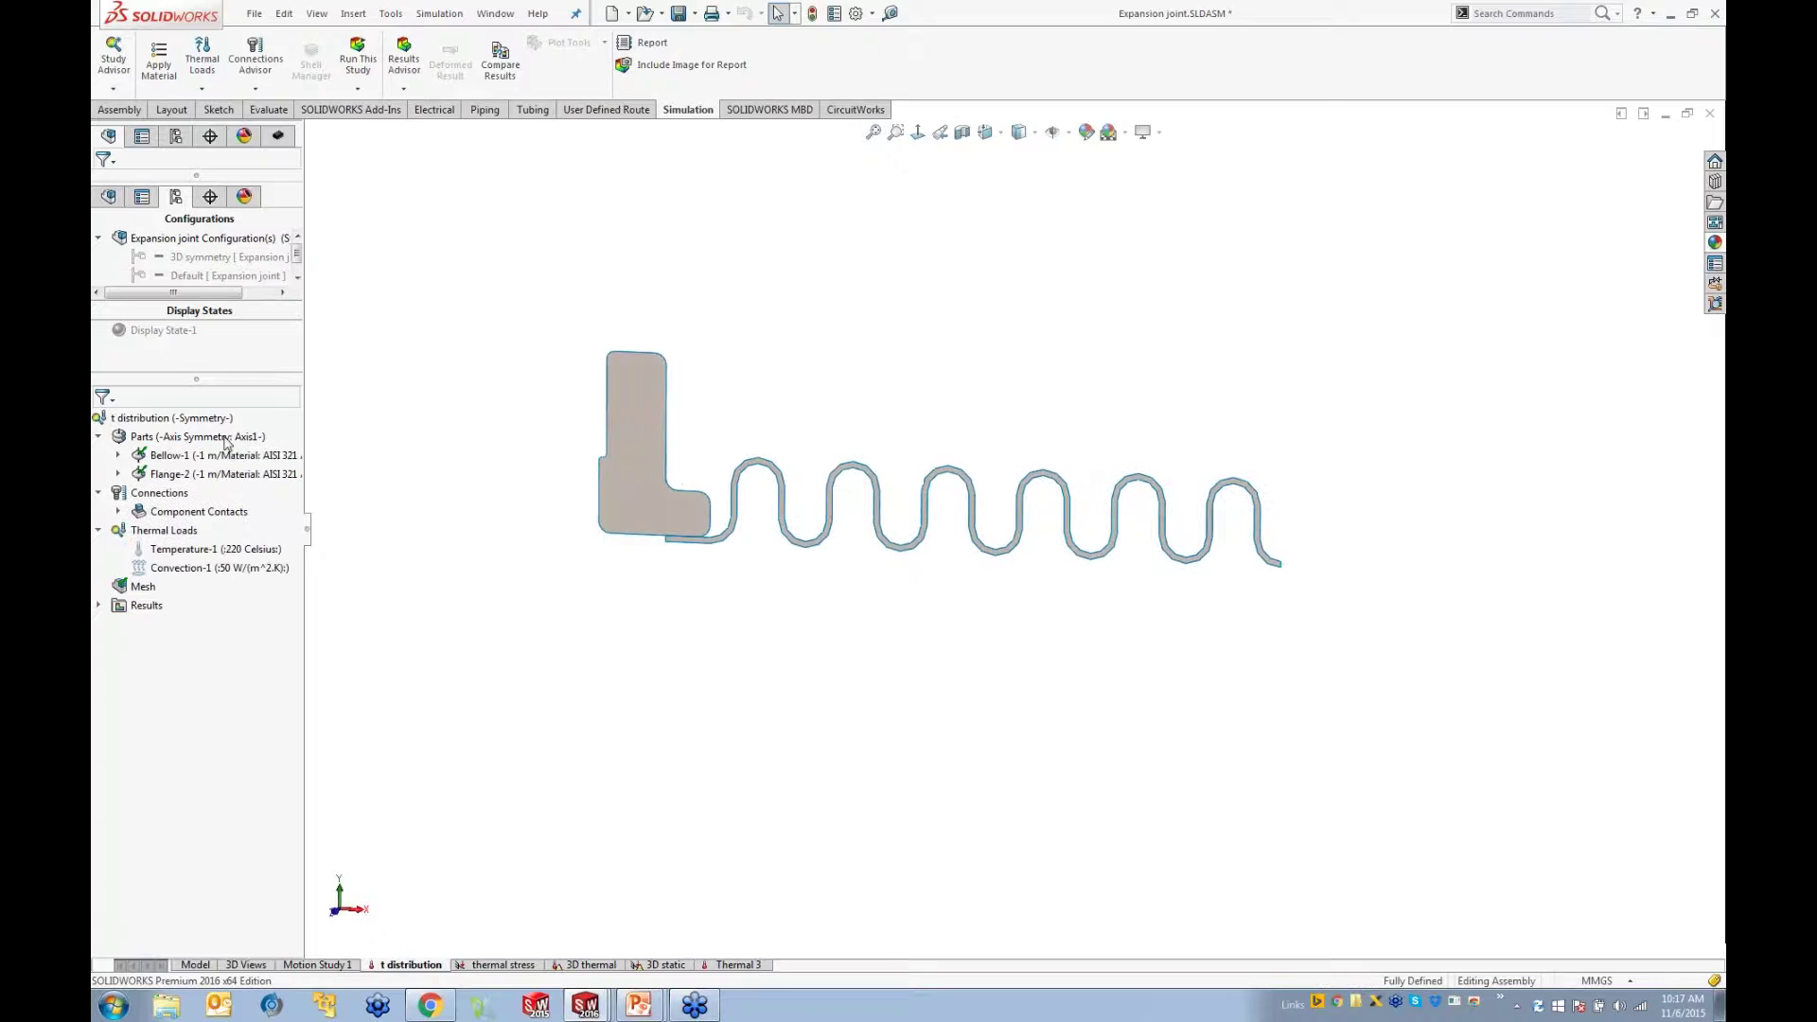
pyautogui.rightClick(162, 423)
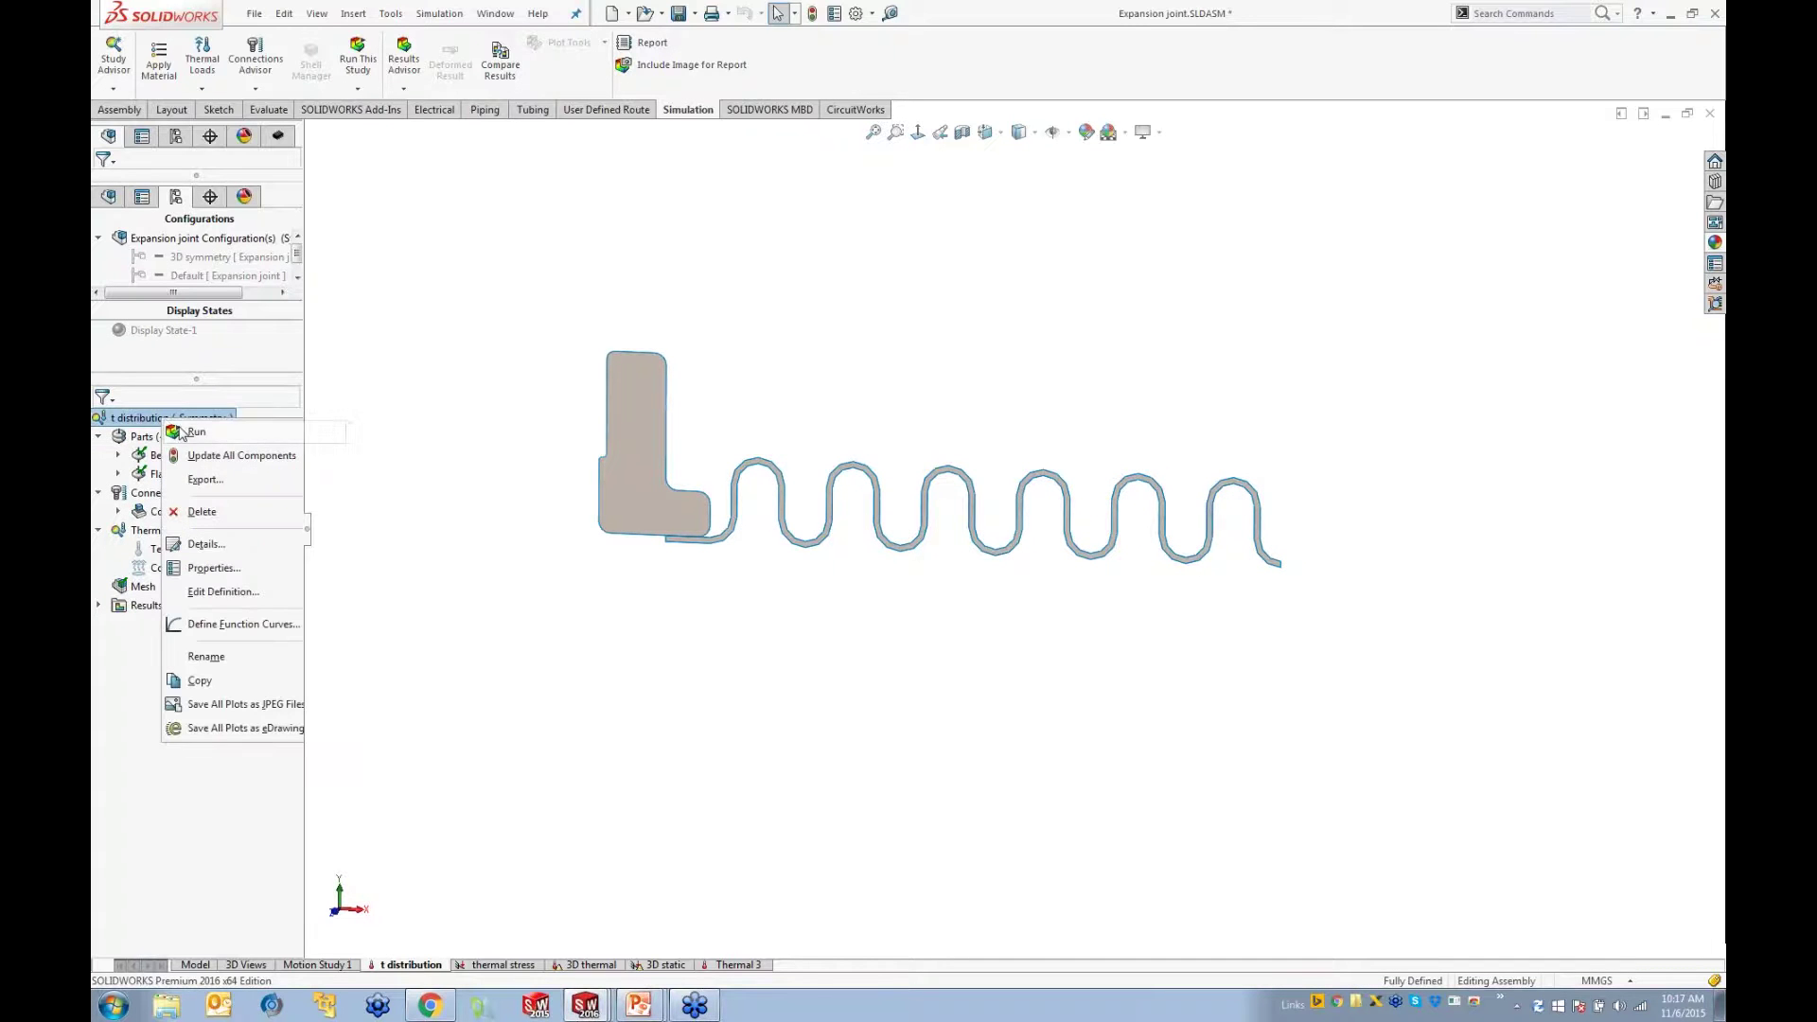
pyautogui.click(196, 432)
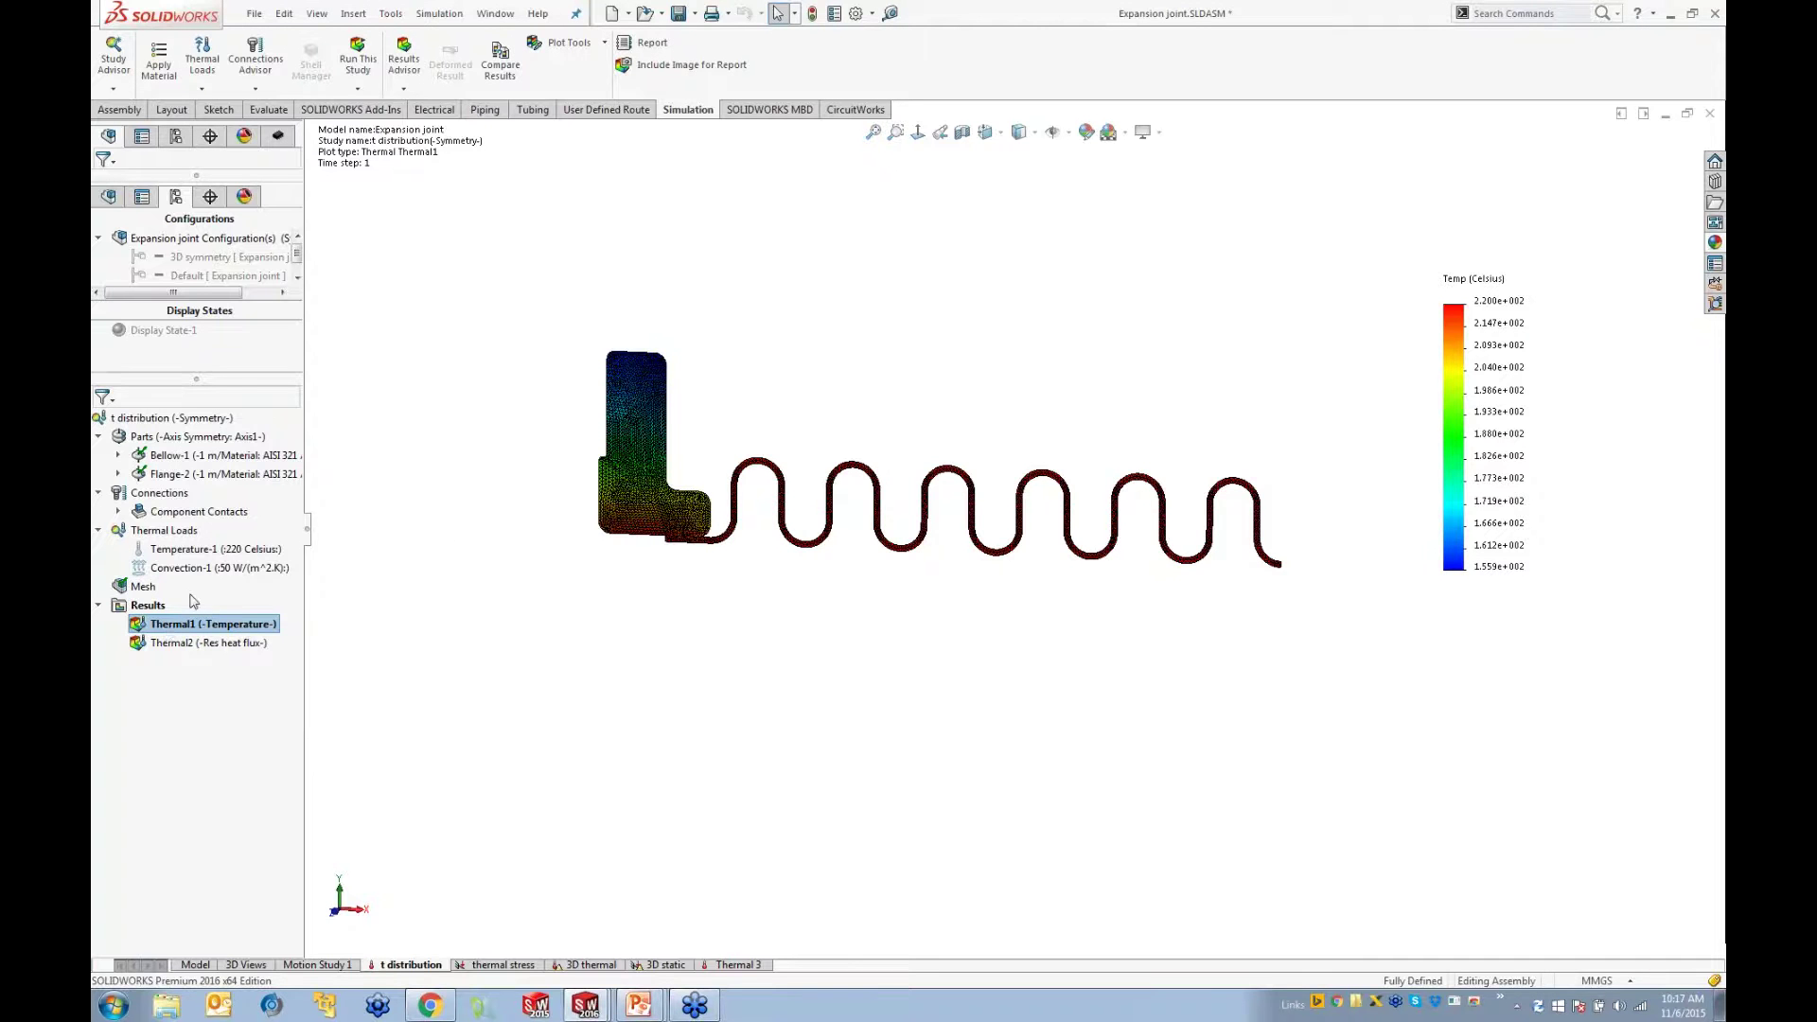
# Step: Examine the temperature plot on the flange and bellow, highlighting where the temperature and convection loads are applied
pyautogui.moveTo(770, 564); pyautogui.dragTo(800, 535, button='middle')
pyautogui.scroll(-4, 716, 484)
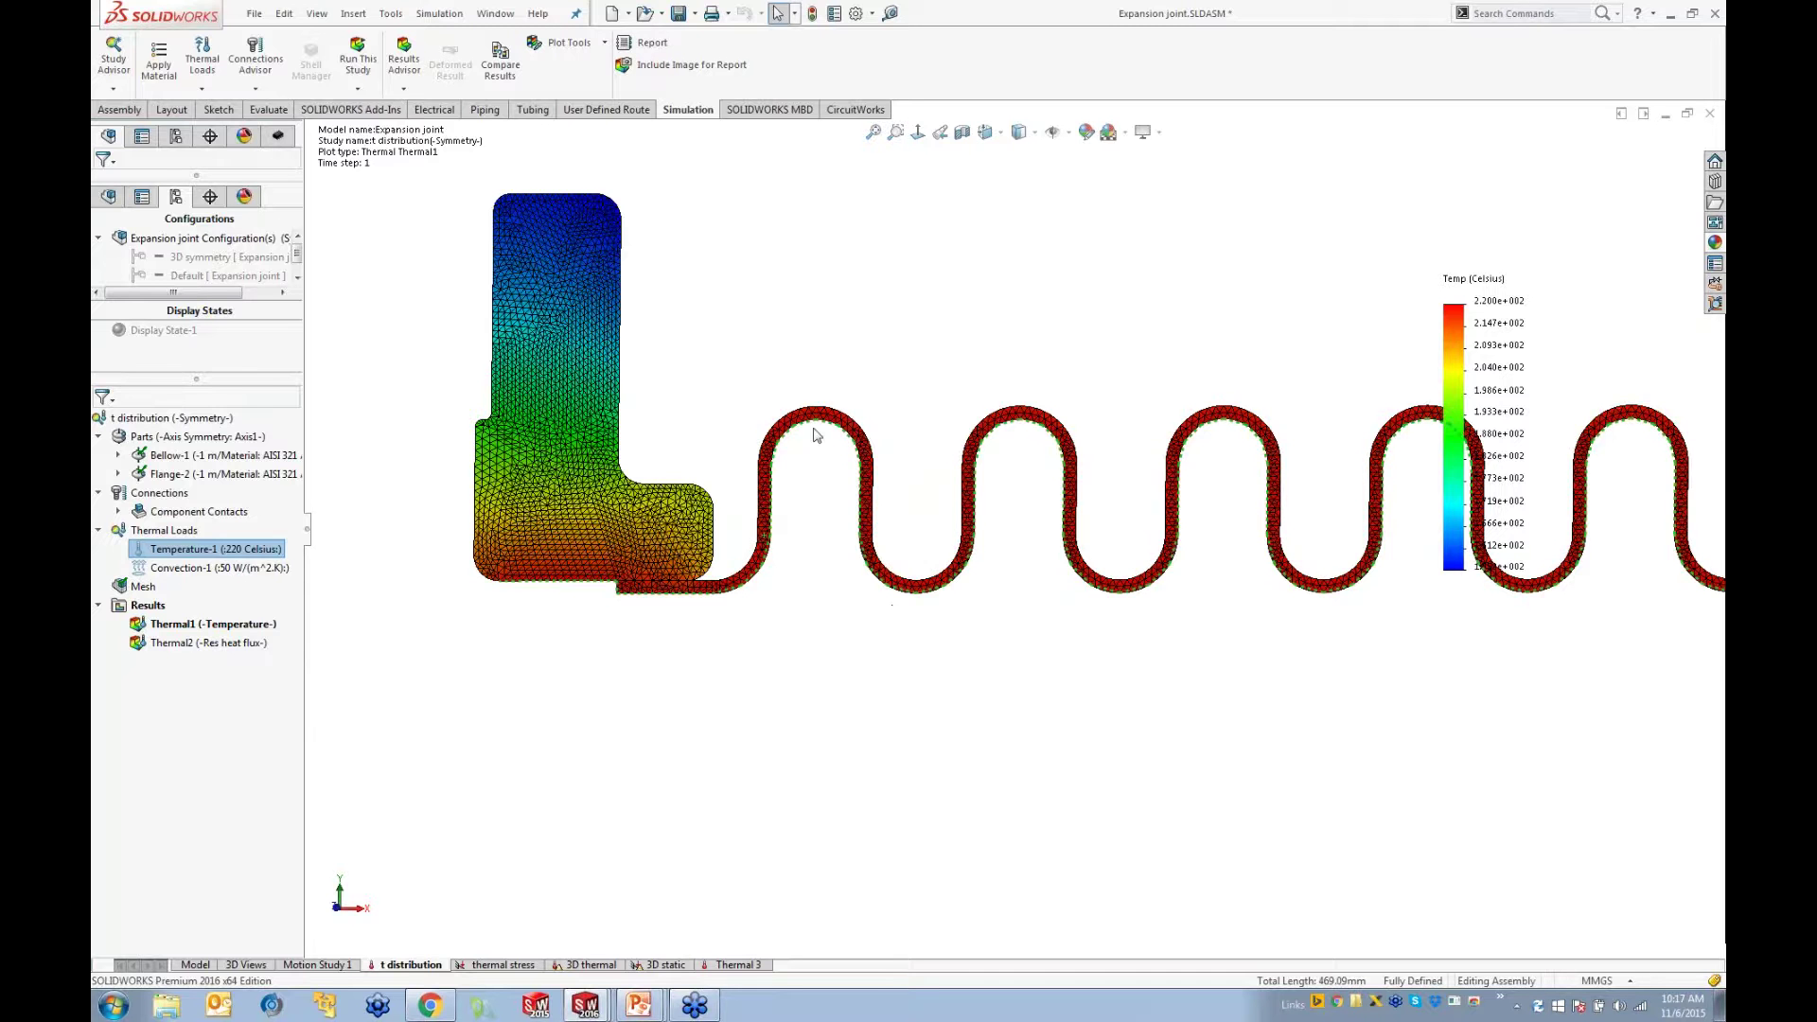
pyautogui.scroll(-2, 828, 421)
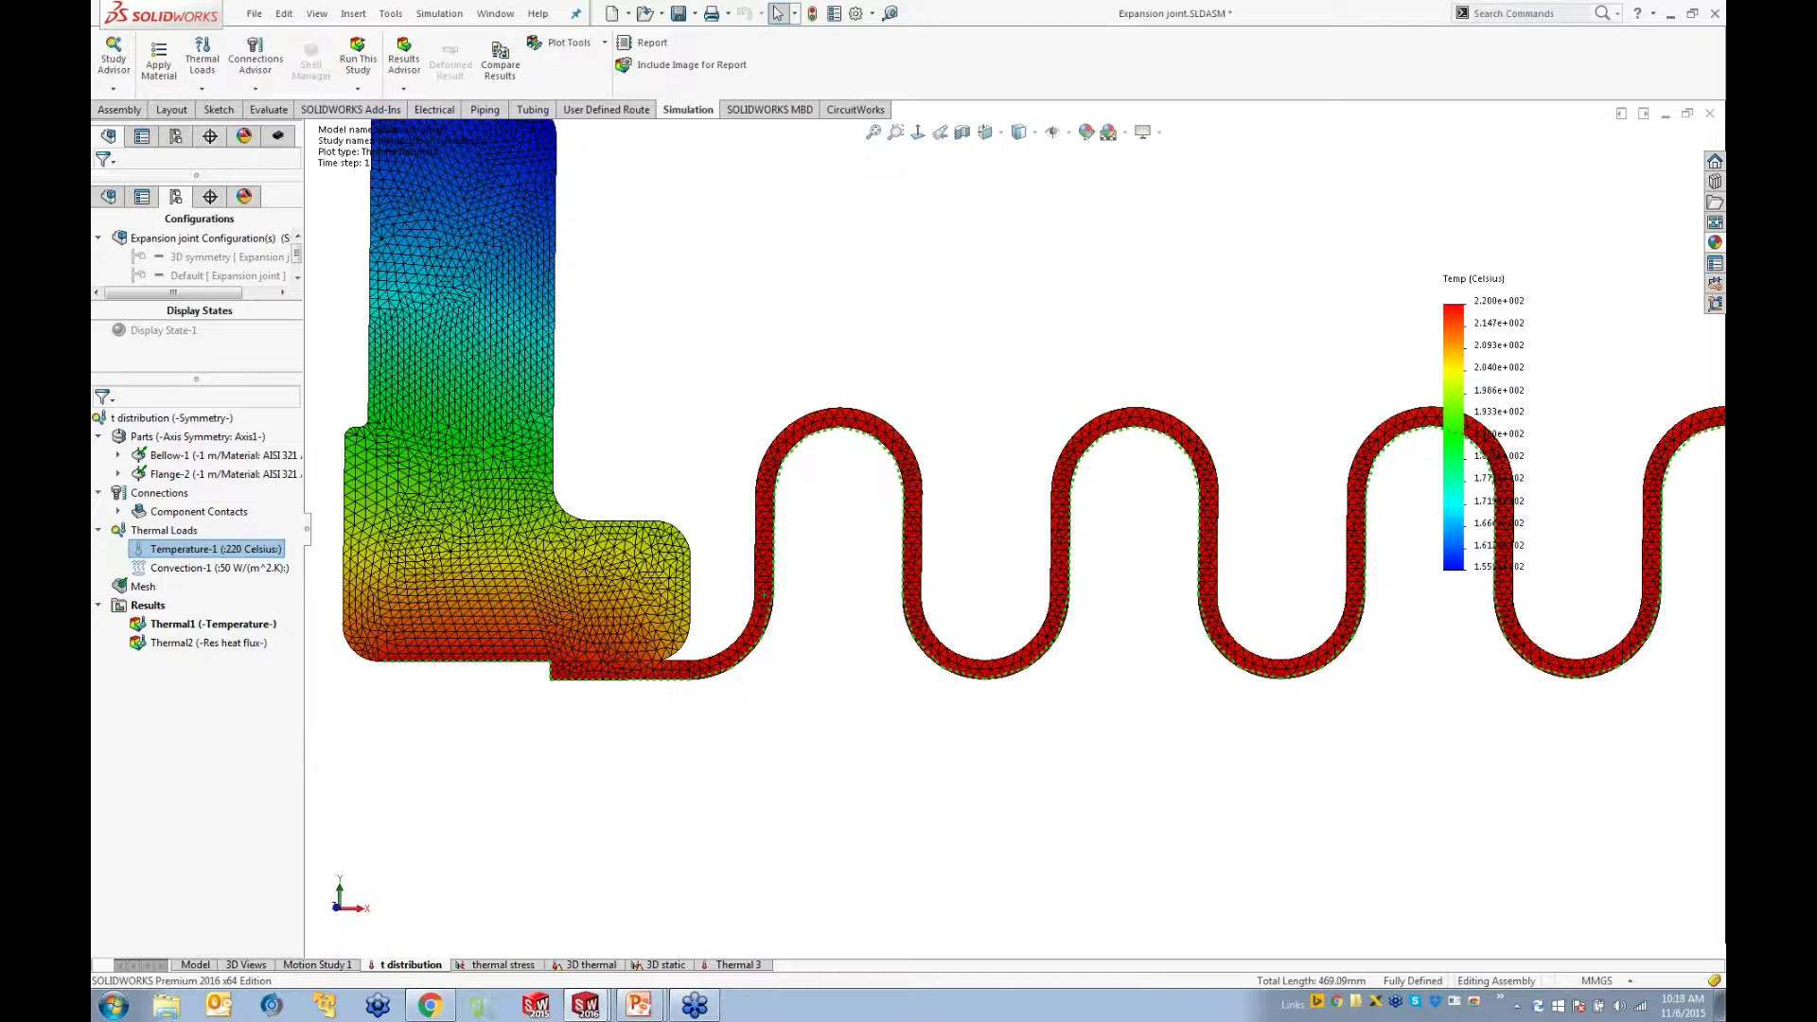
pyautogui.click(189, 568)
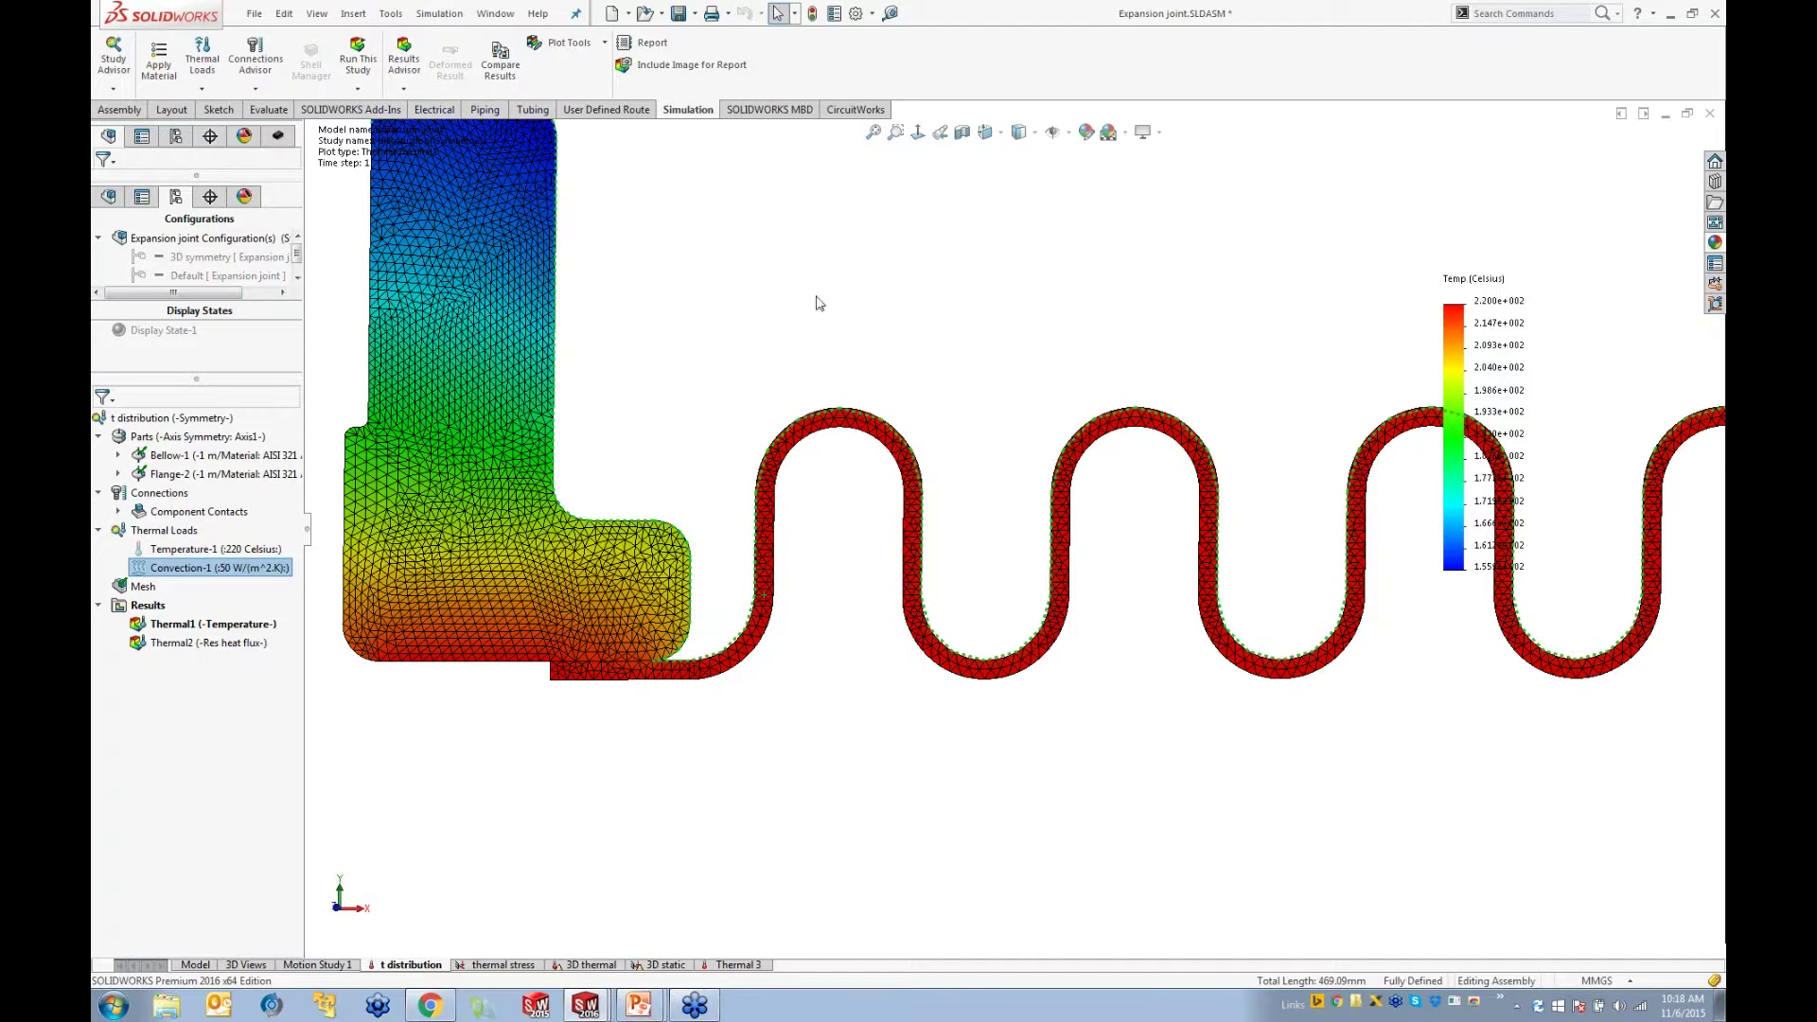
pyautogui.scroll(3, 1059, 360)
pyautogui.scroll(-2, 855, 426)
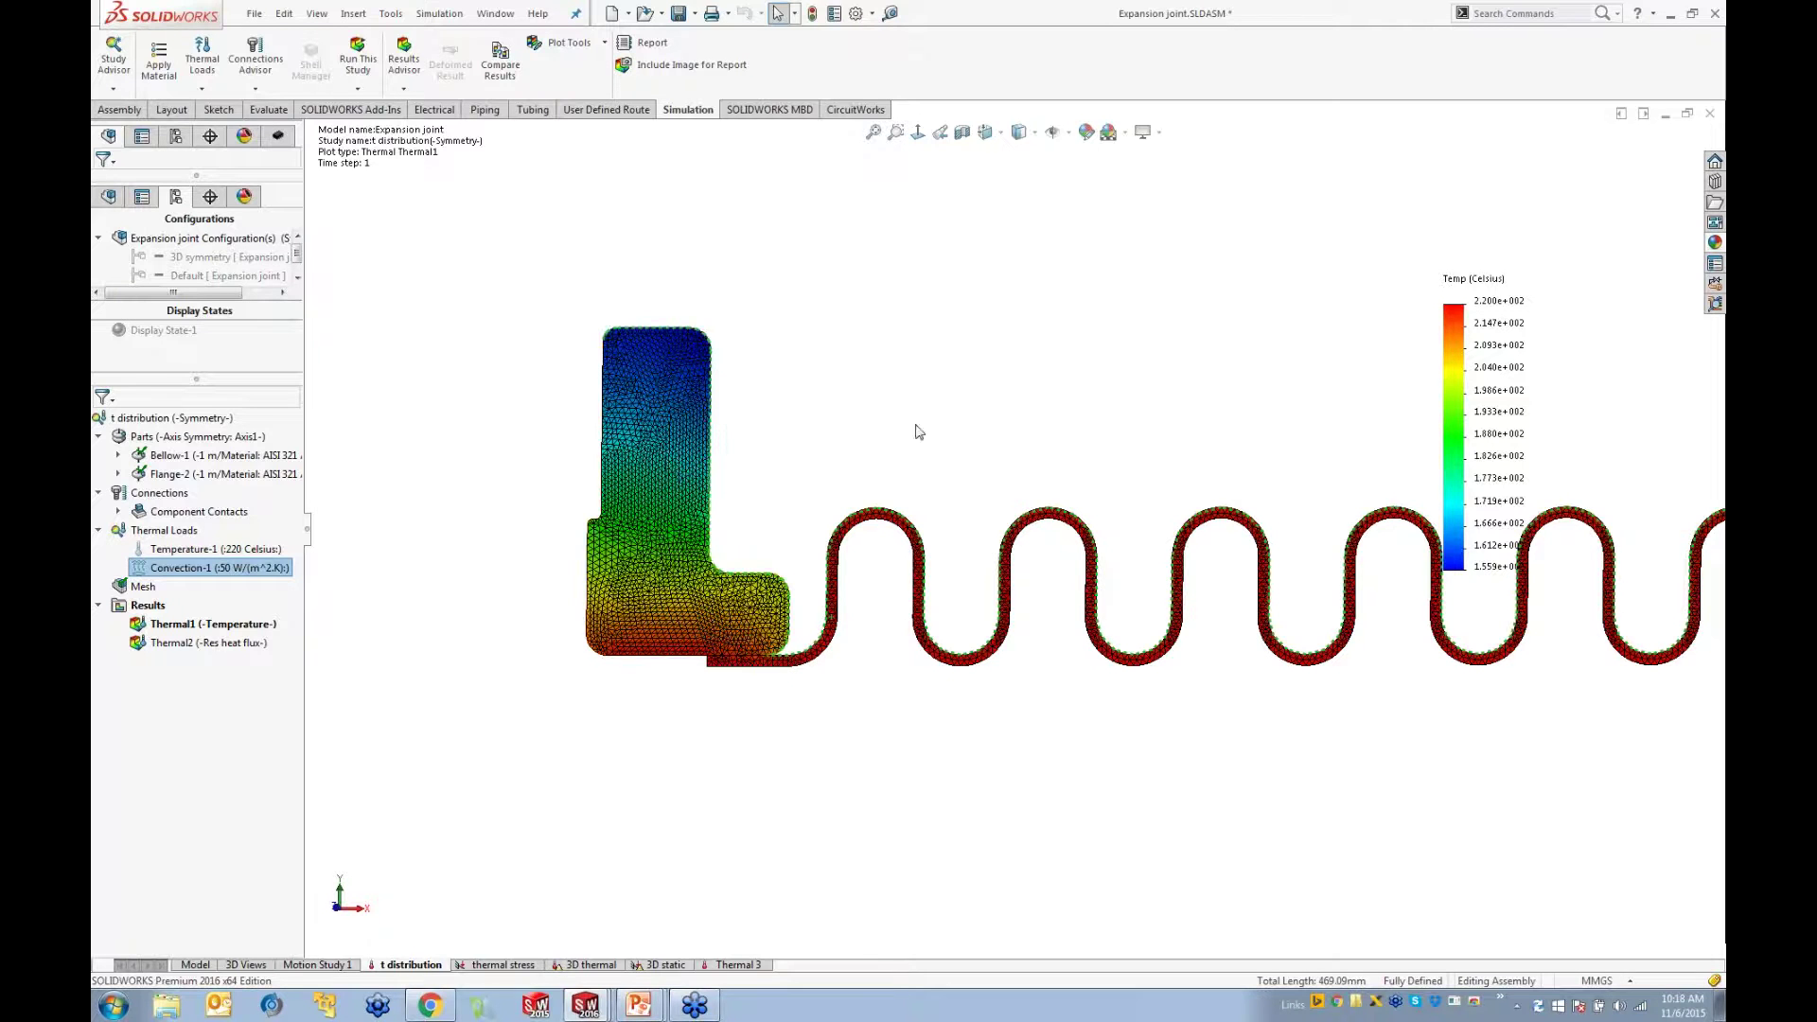
# Step: Switch to the thermal stress study and show its von Mises stress plot
pyautogui.press('f')
pyautogui.scroll(3, 1060, 438)
pyautogui.scroll(-1, 1258, 495)
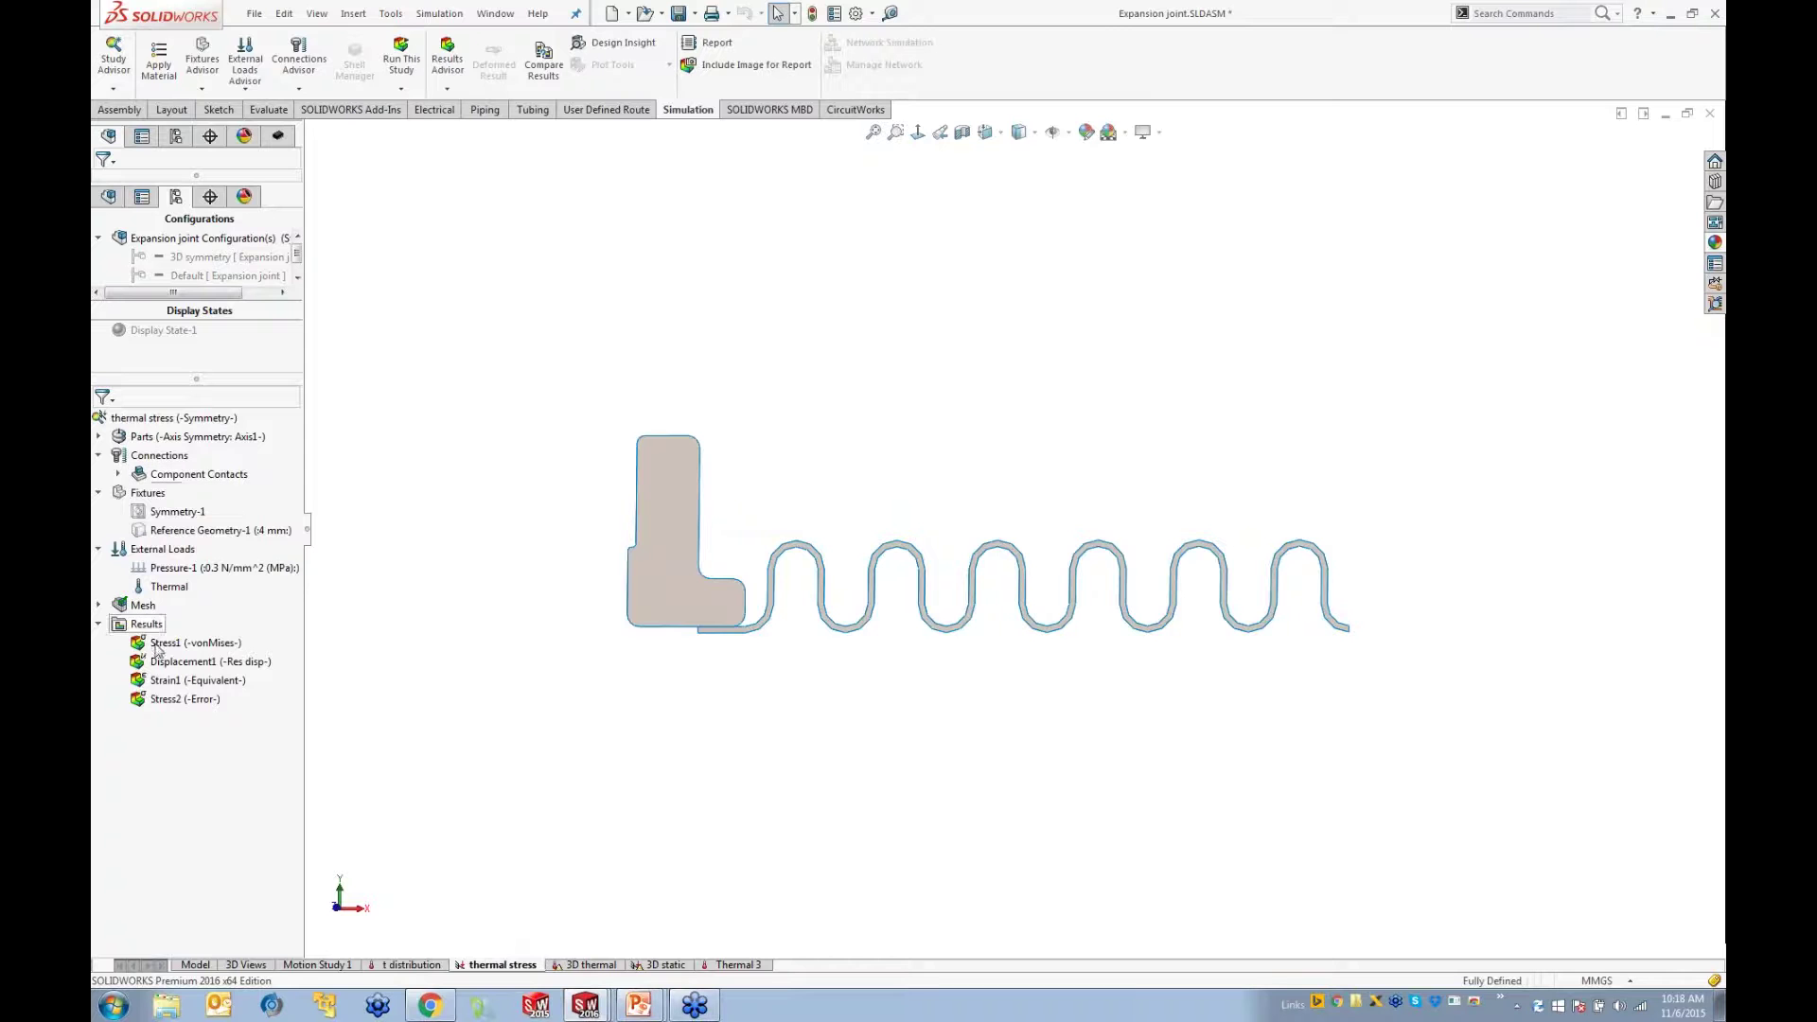
pyautogui.doubleClick(223, 643)
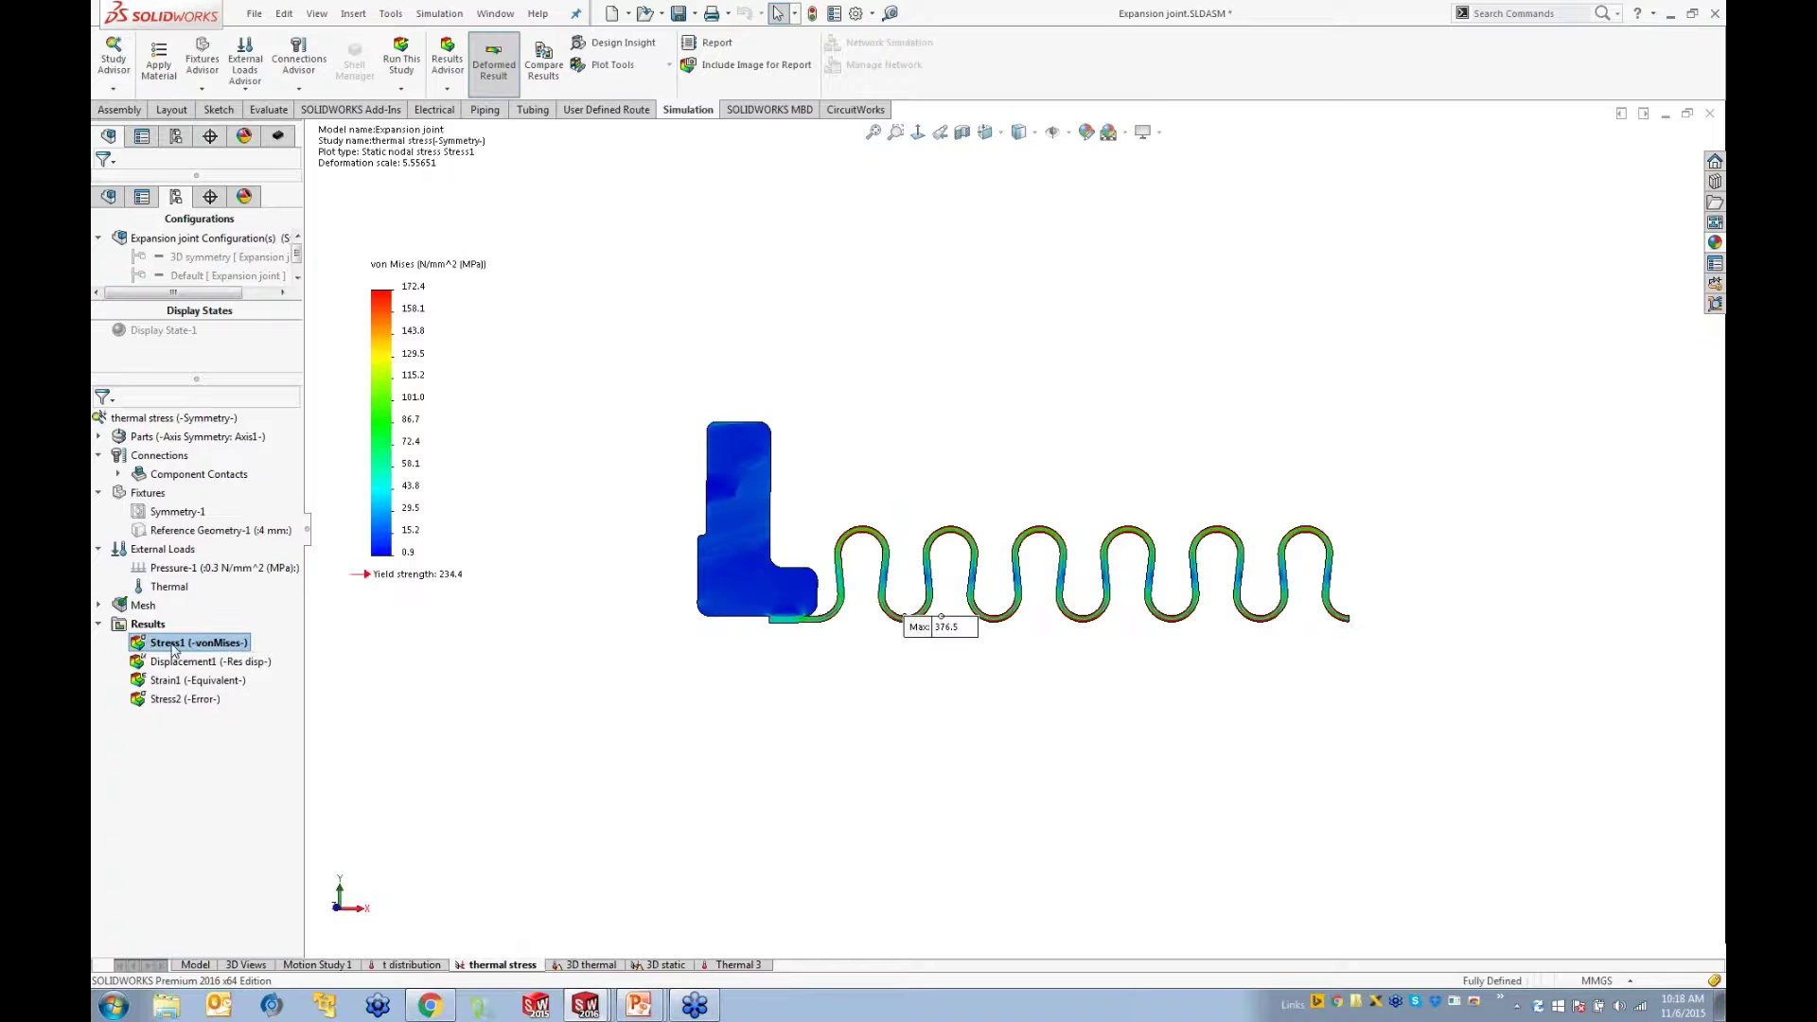
pyautogui.scroll(-1, 1273, 559)
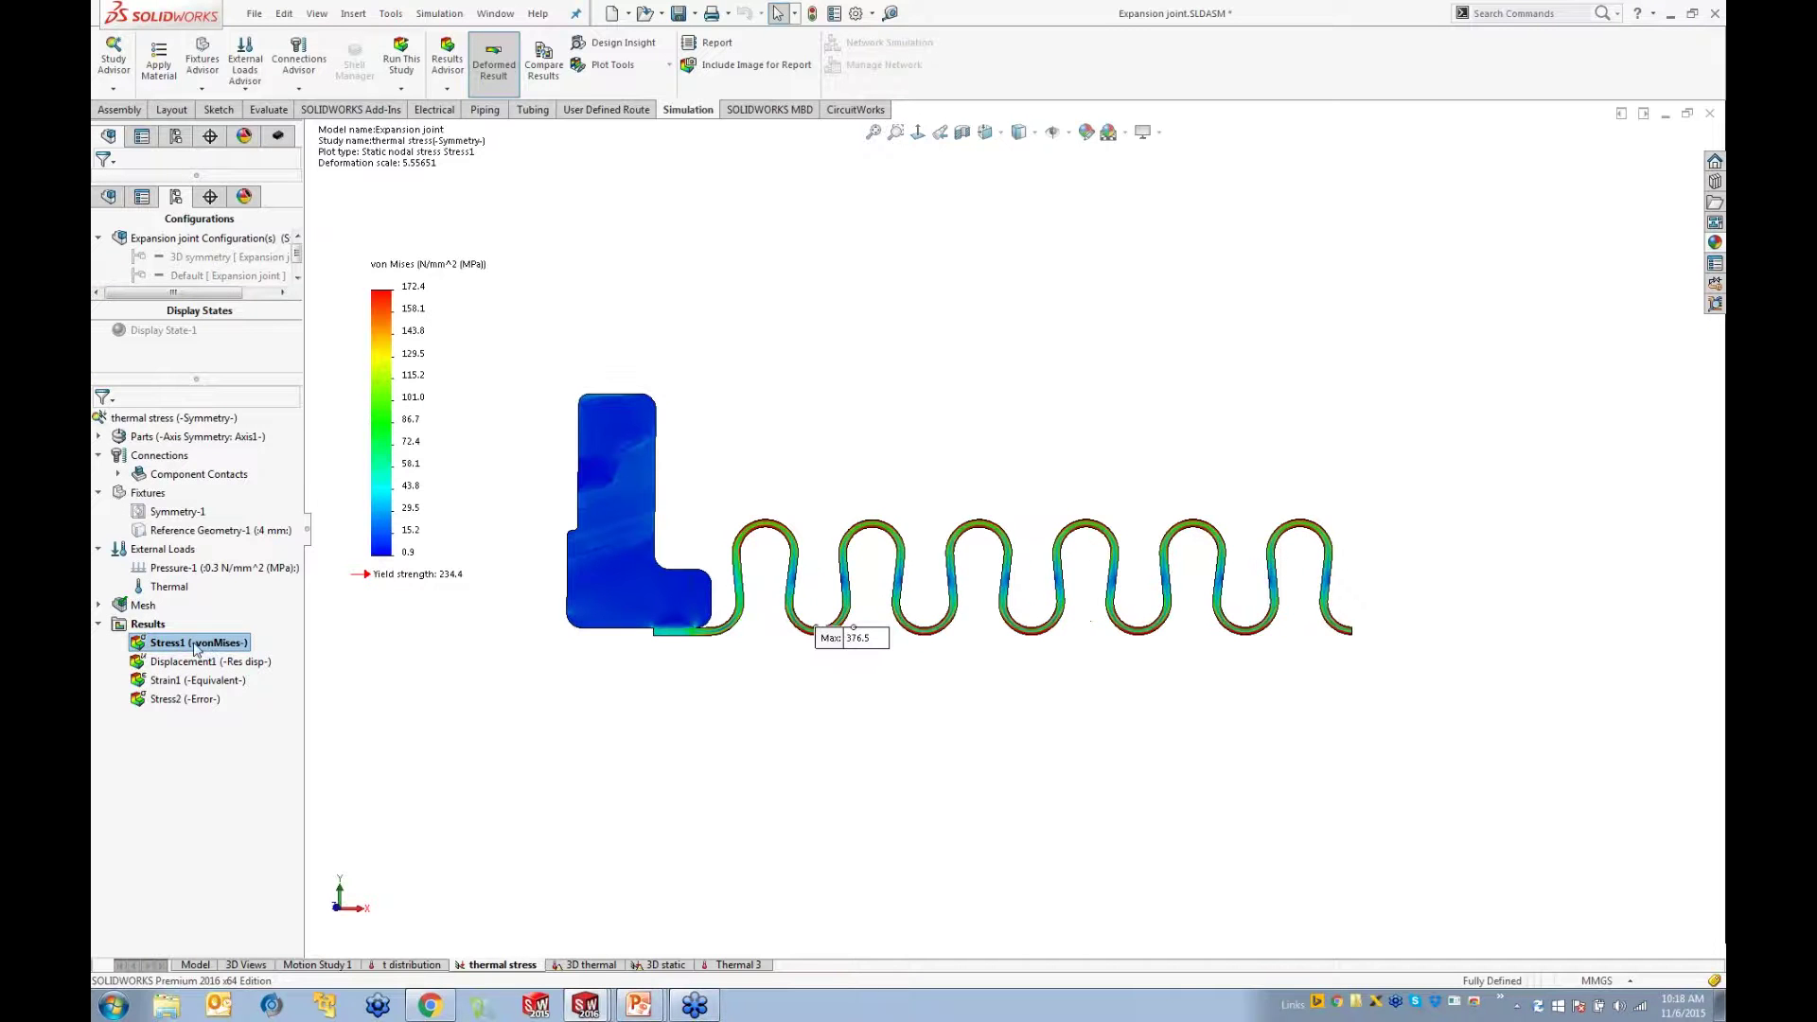
# Step: Review the flow and thermal effects options in the thermal stress study's properties, leaving them as they are
pyautogui.rightClick(142, 418)
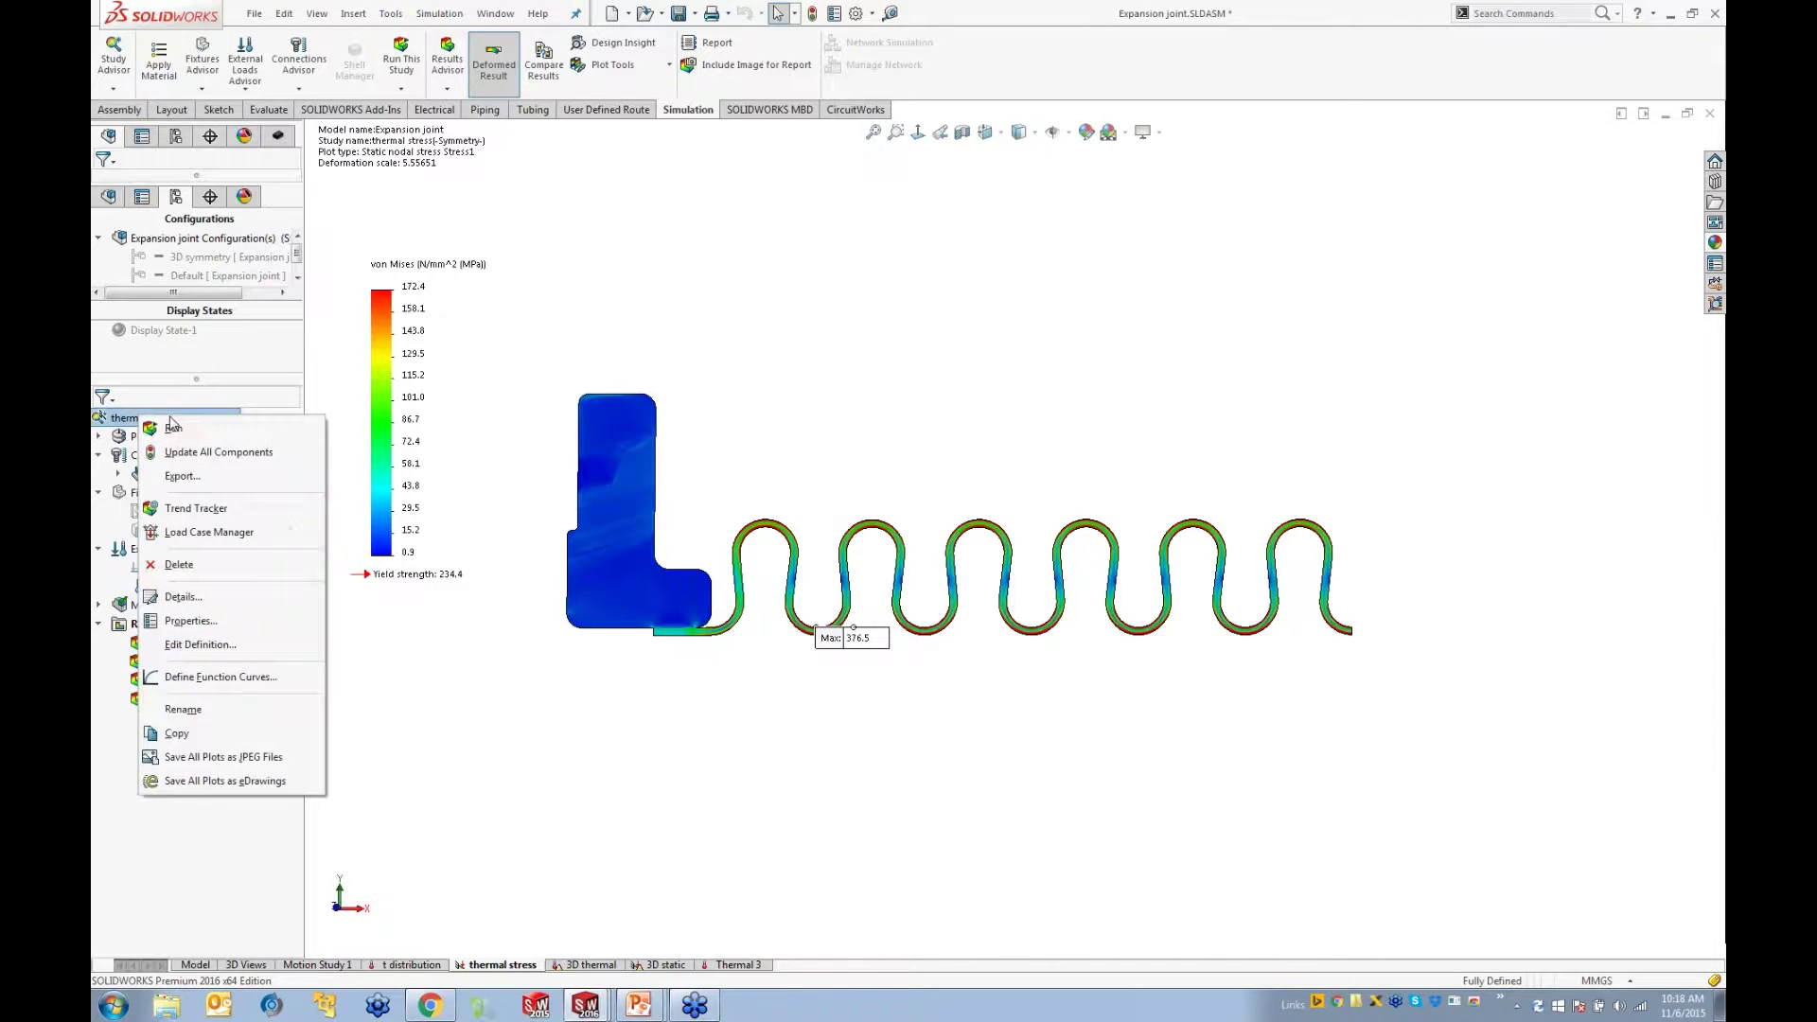
pyautogui.click(180, 621)
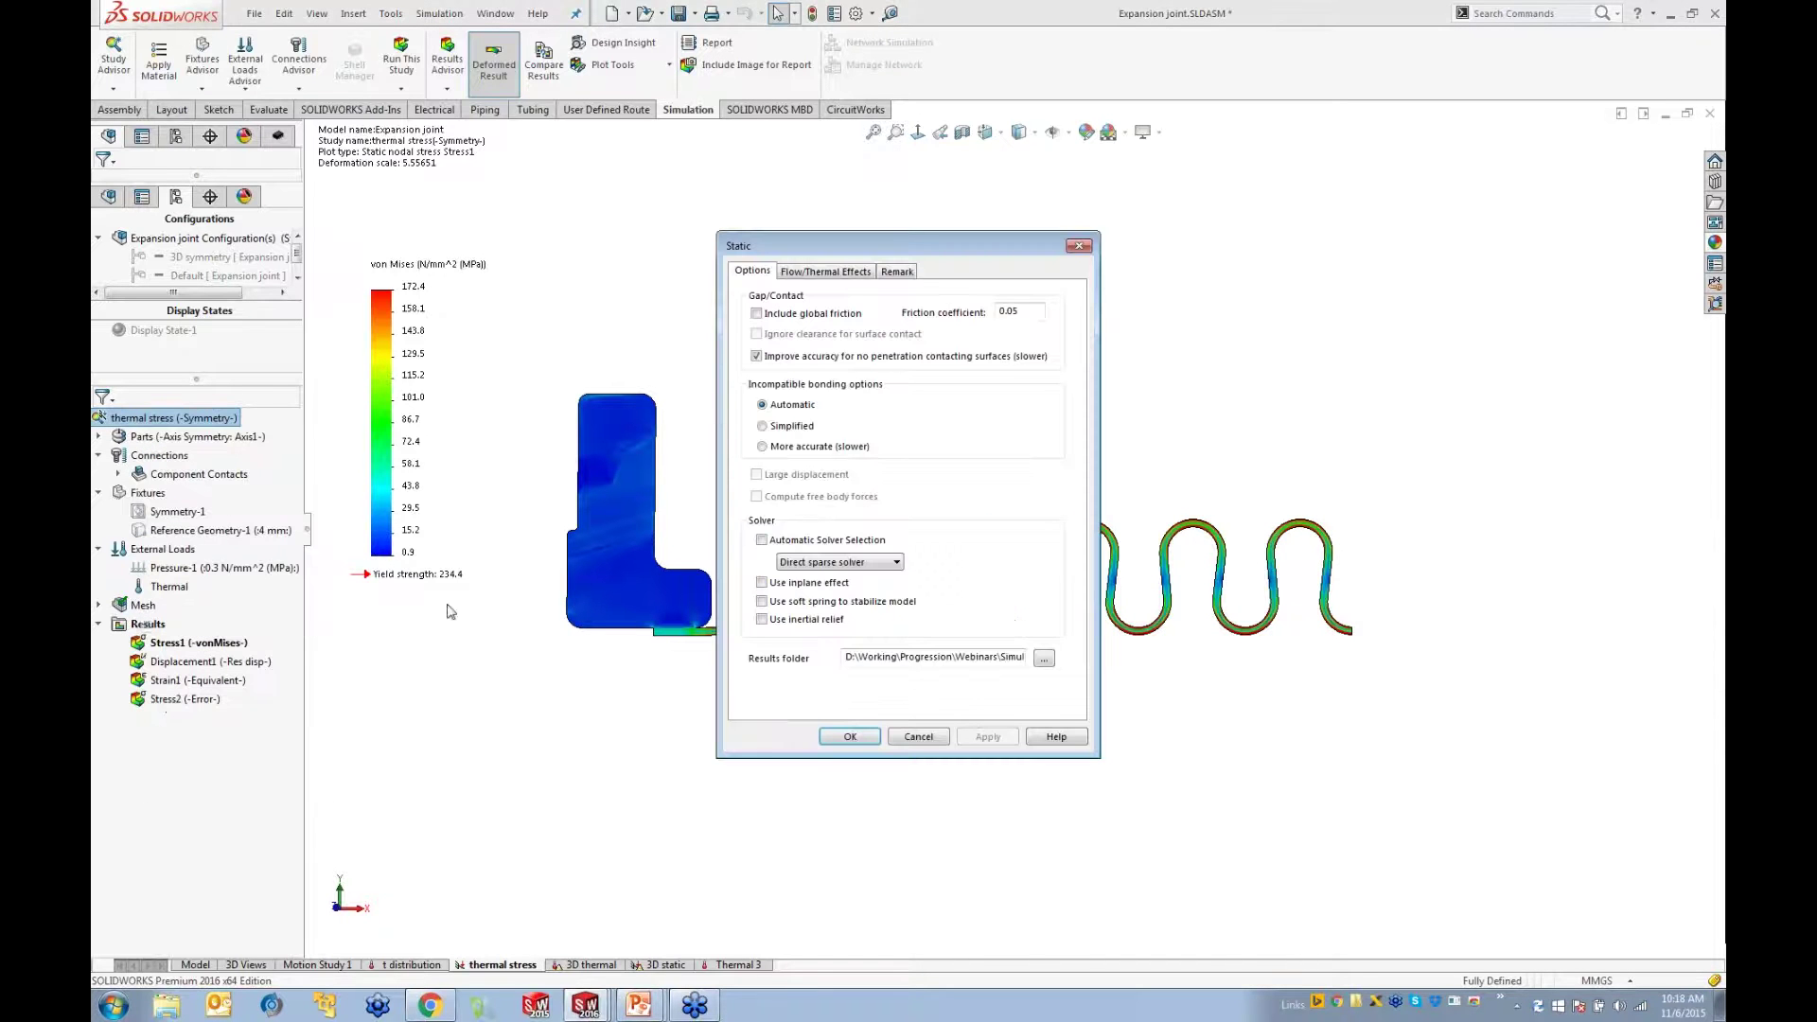
pyautogui.click(801, 273)
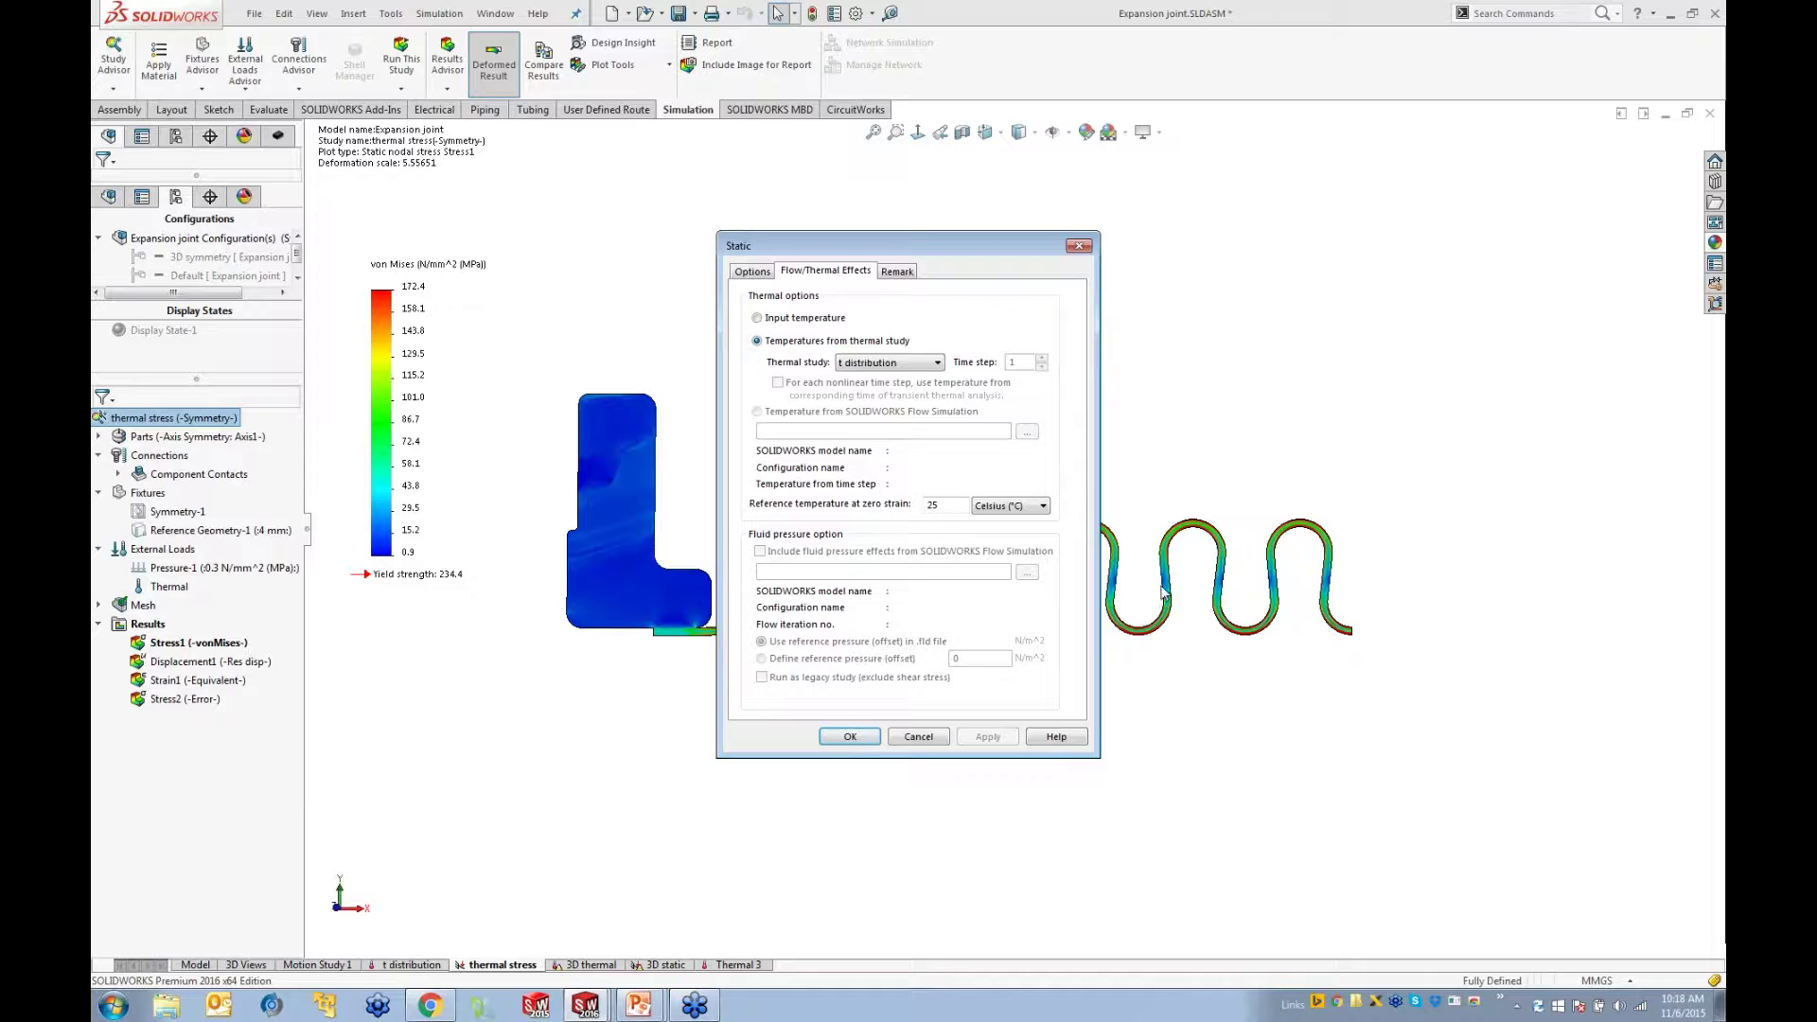
pyautogui.click(918, 737)
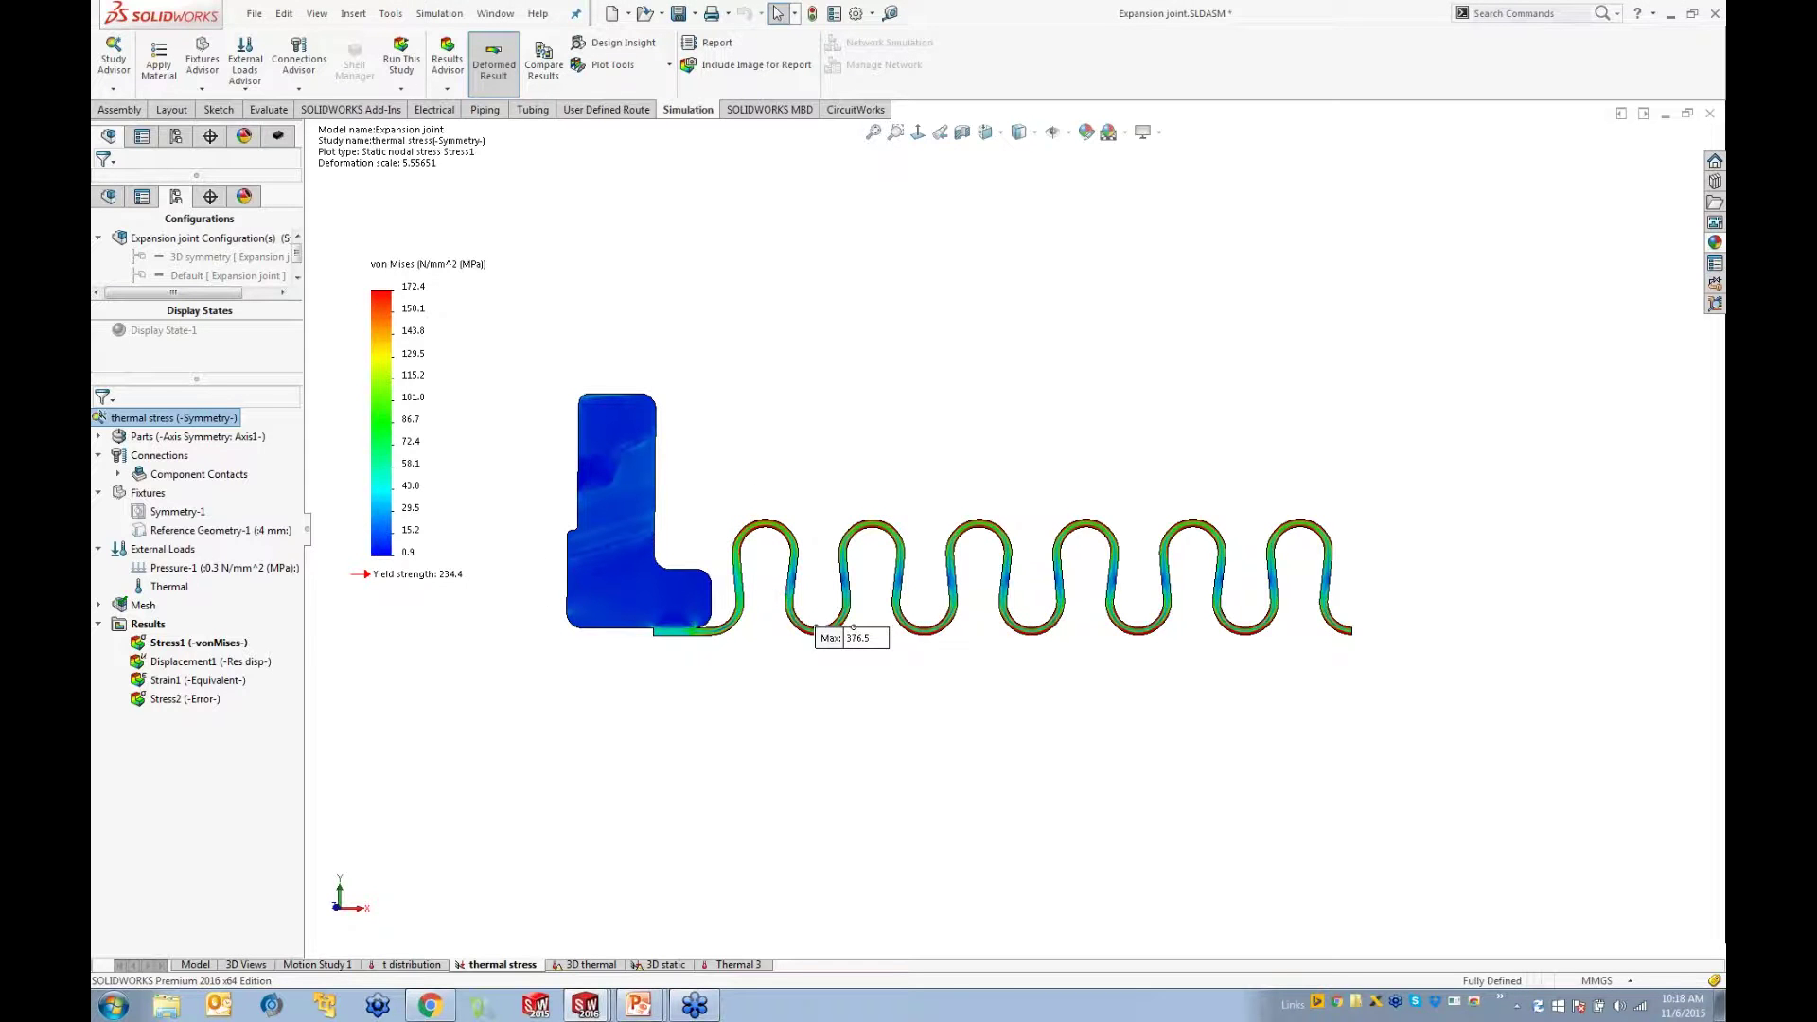
# Step: Inspect the Reference Geometry-1 fixture and its reference plane in the thermal stress study
pyautogui.click(602, 570)
pyautogui.scroll(1, 602, 568)
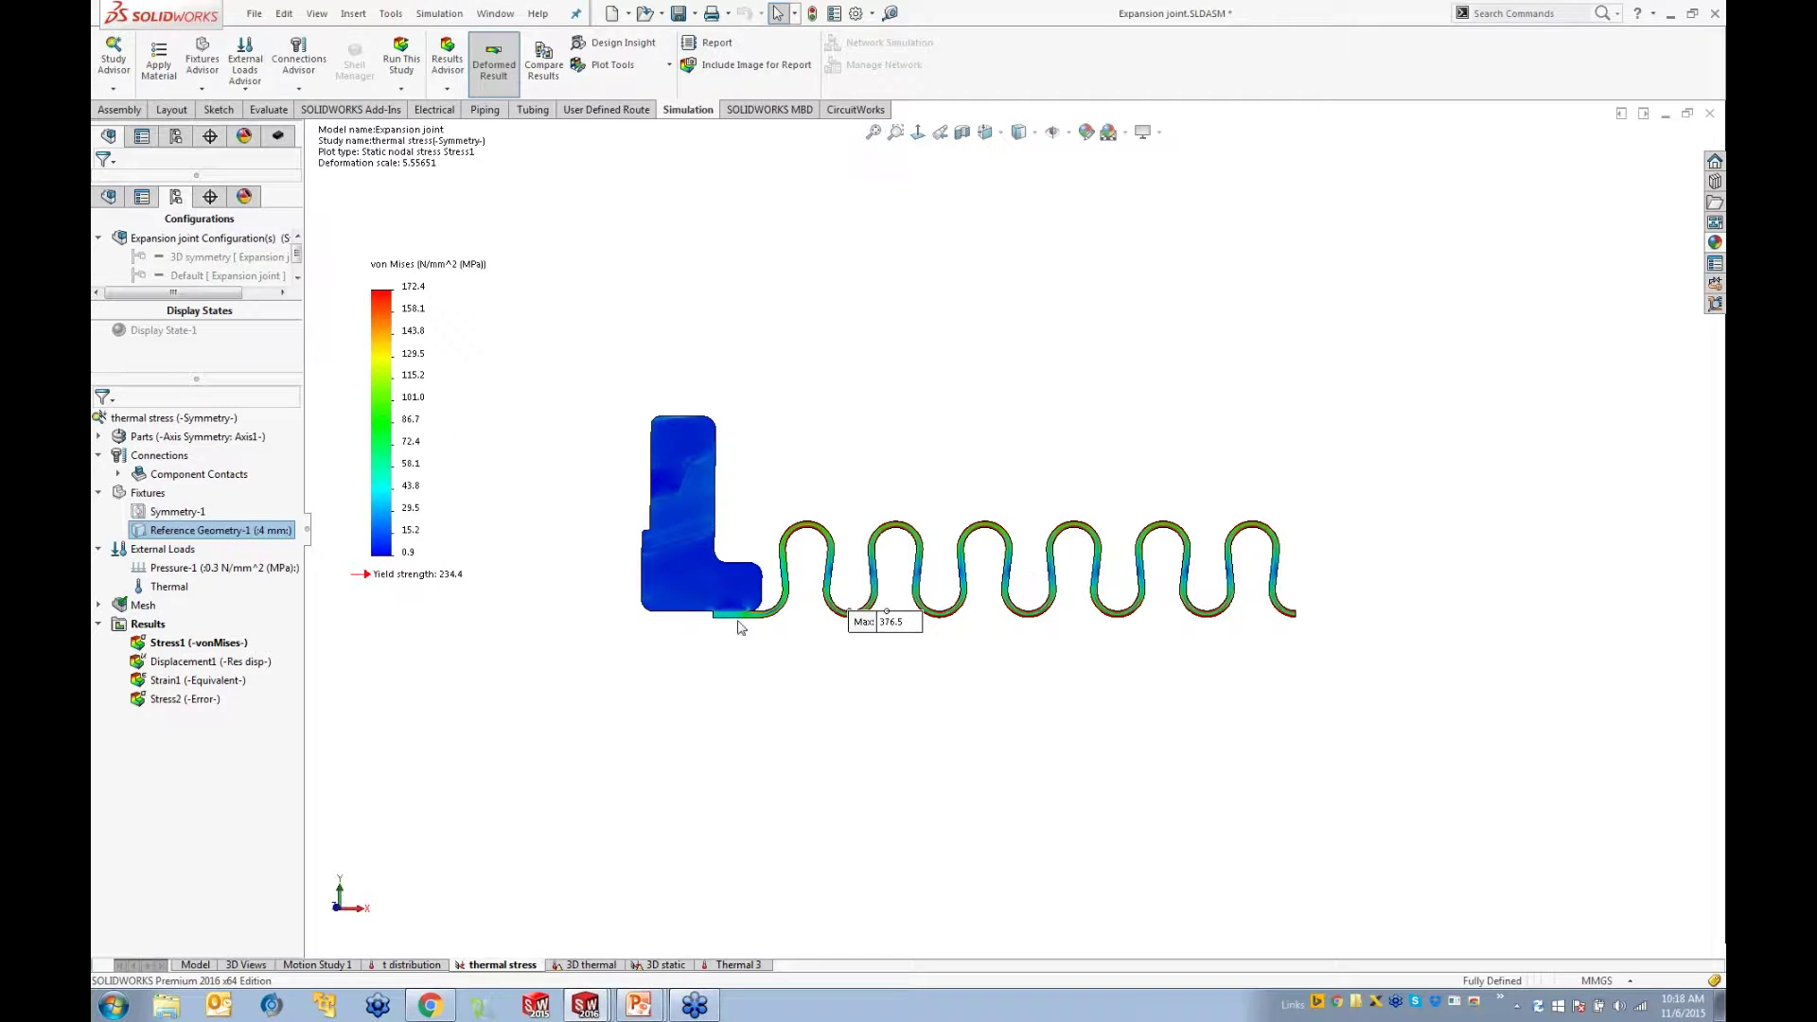
pyautogui.moveTo(165, 532)
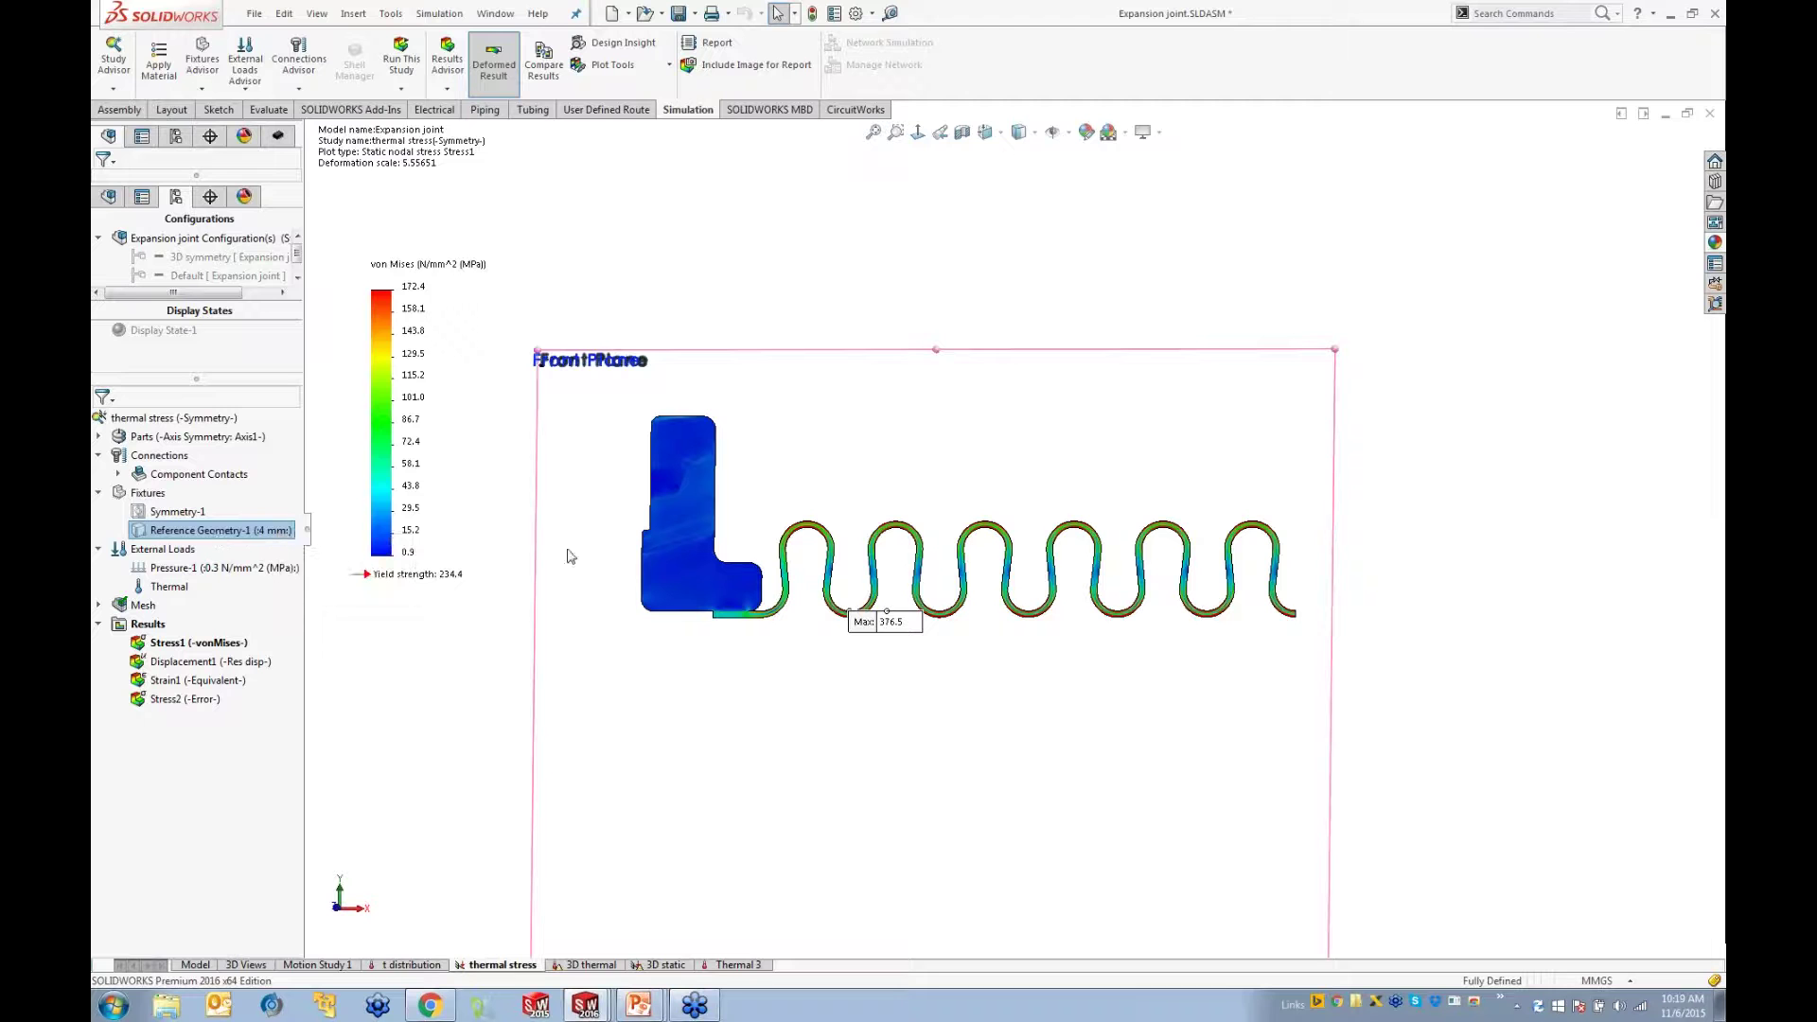
pyautogui.press('F2')
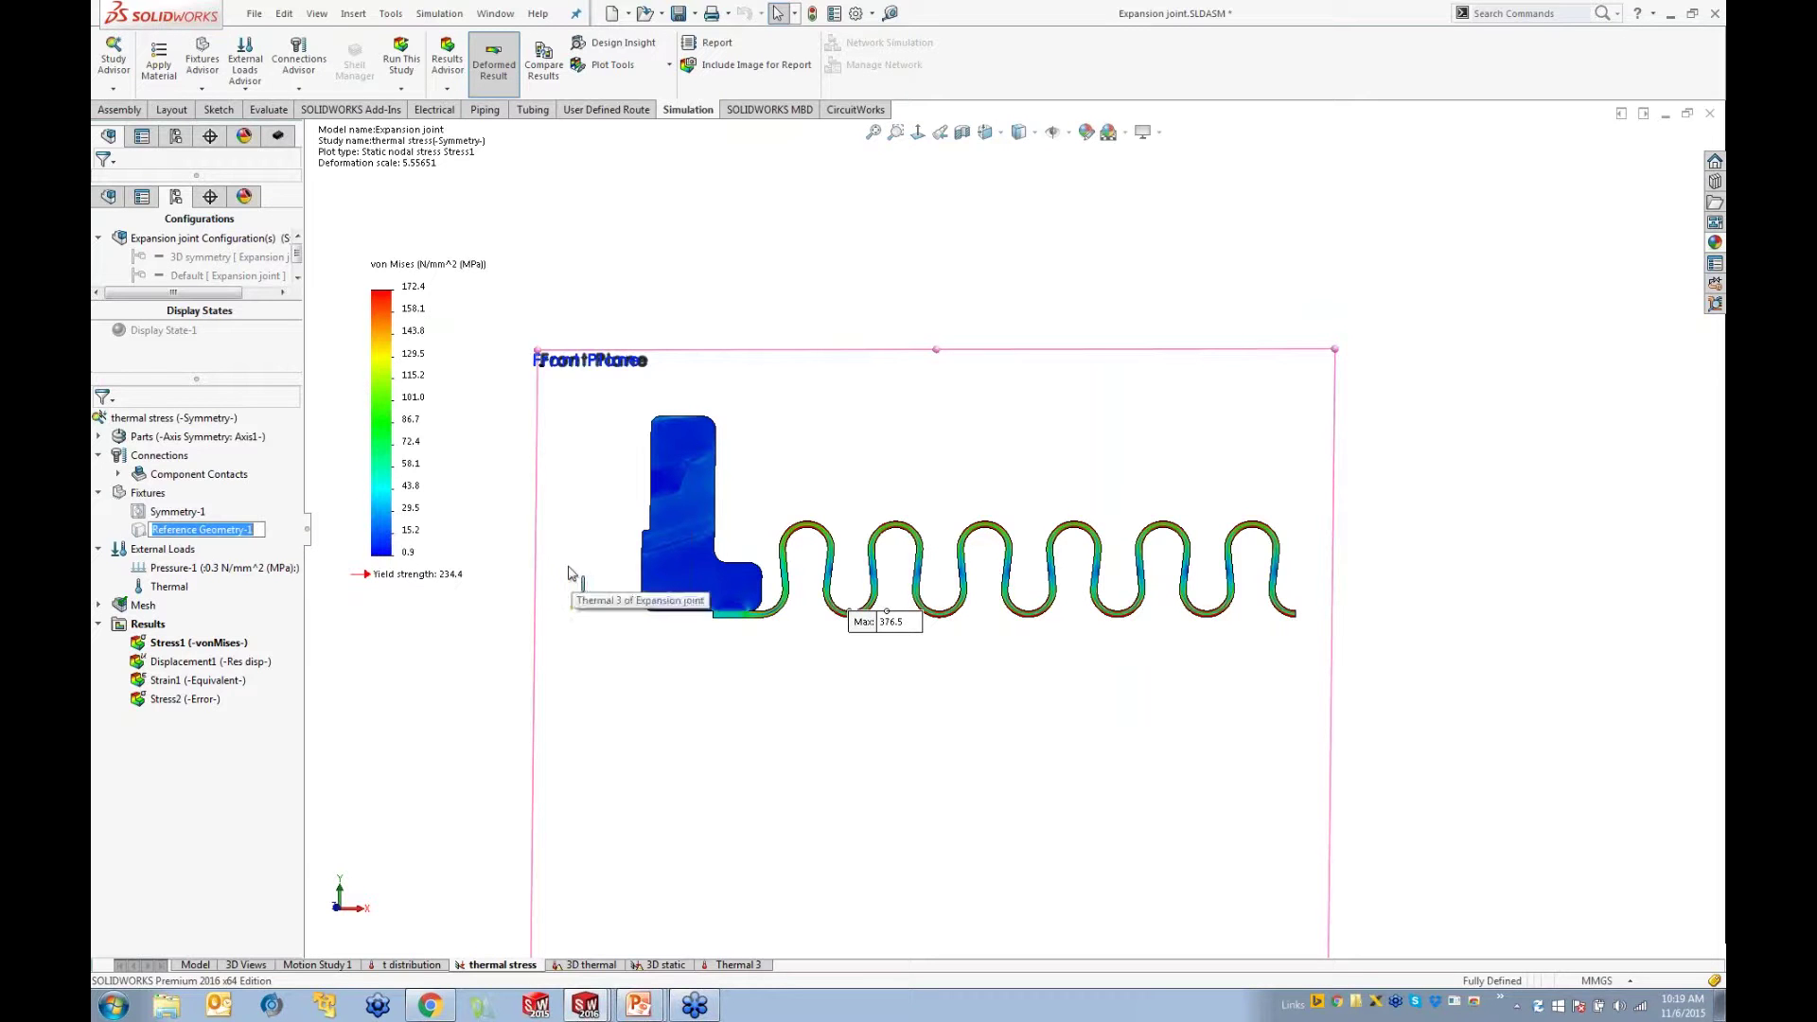
# Step: Animate the von Mises stress plot, reduce the animation speed to 0, and close the animation
pyautogui.rightClick(170, 643)
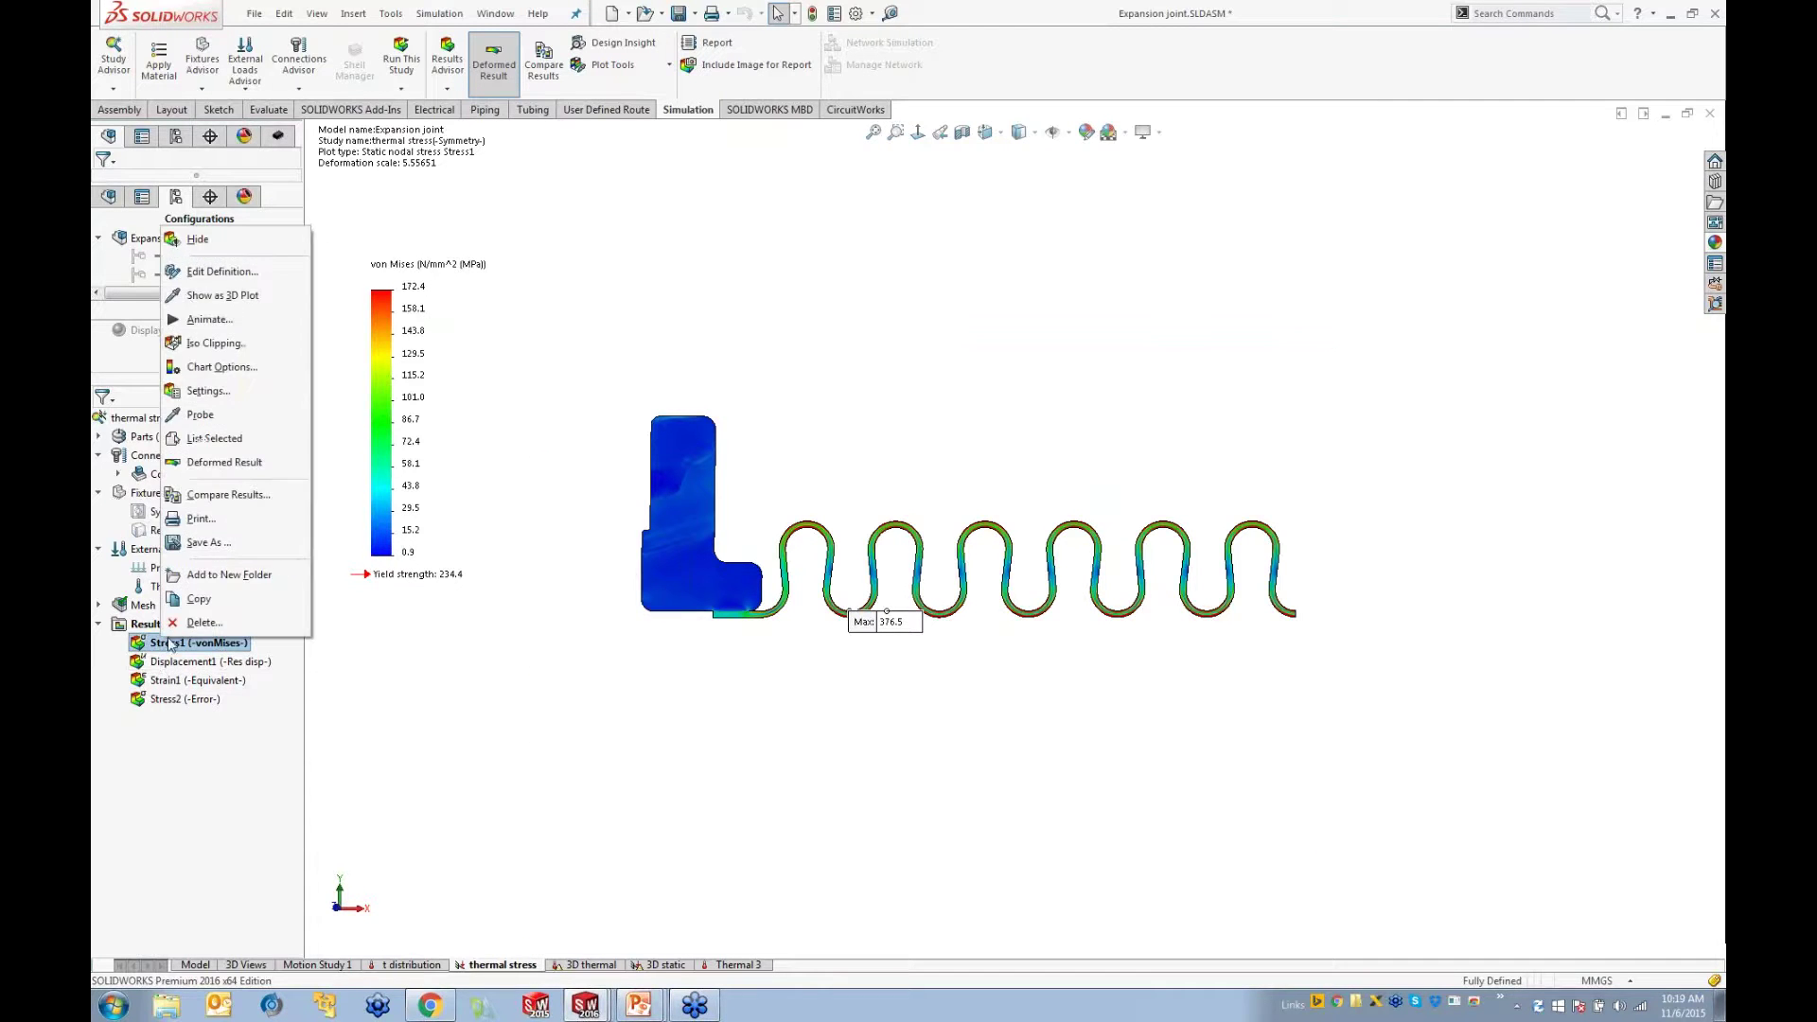
pyautogui.click(200, 320)
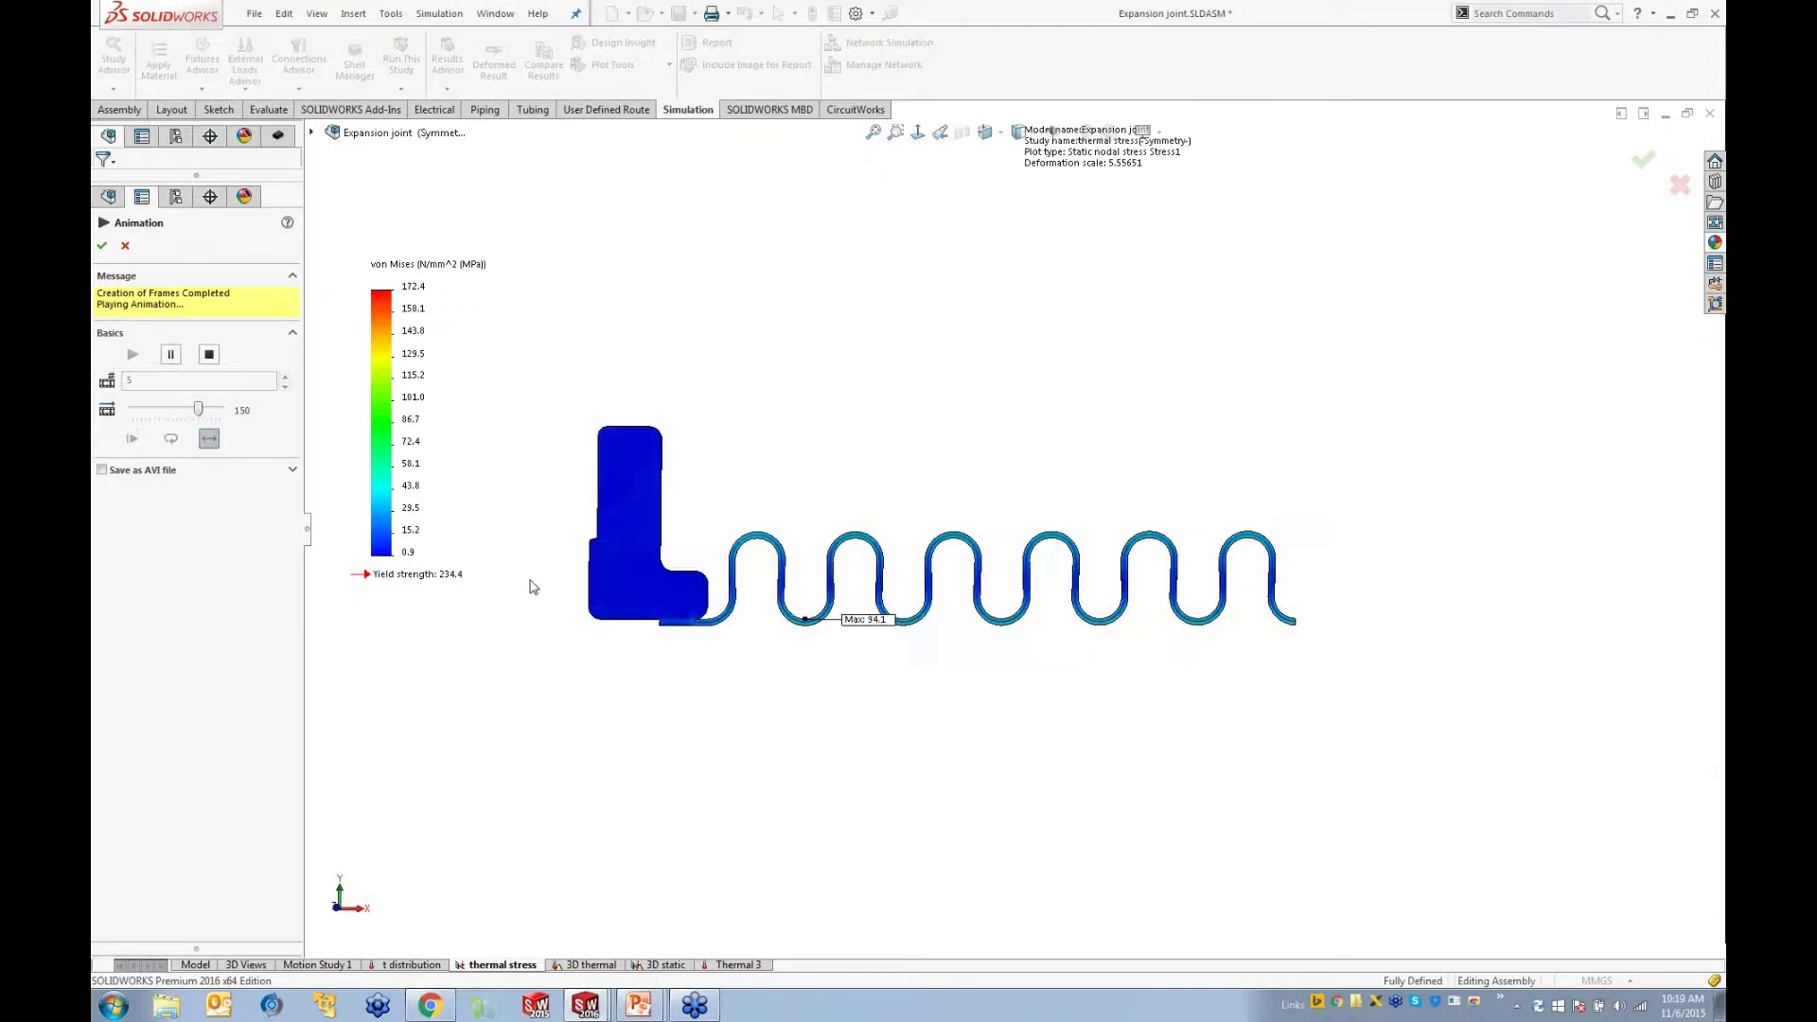
pyautogui.moveTo(199, 408); pyautogui.dragTo(124, 413)
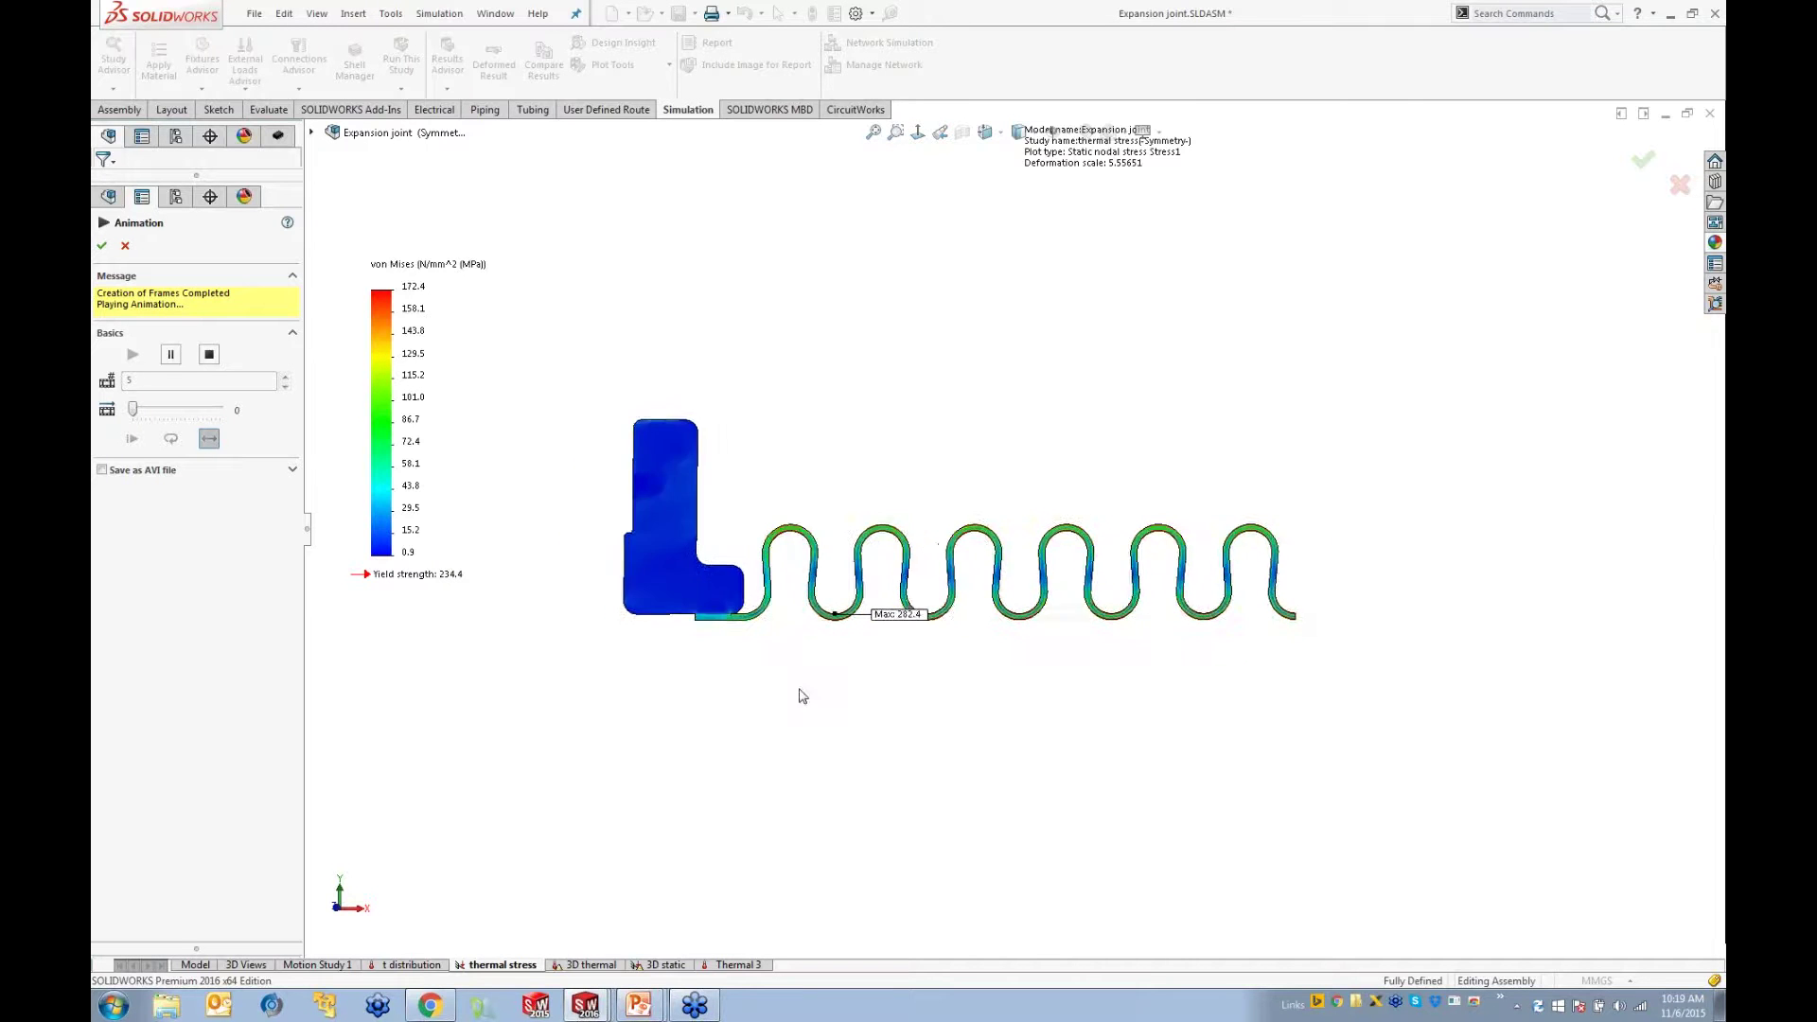
pyautogui.click(125, 248)
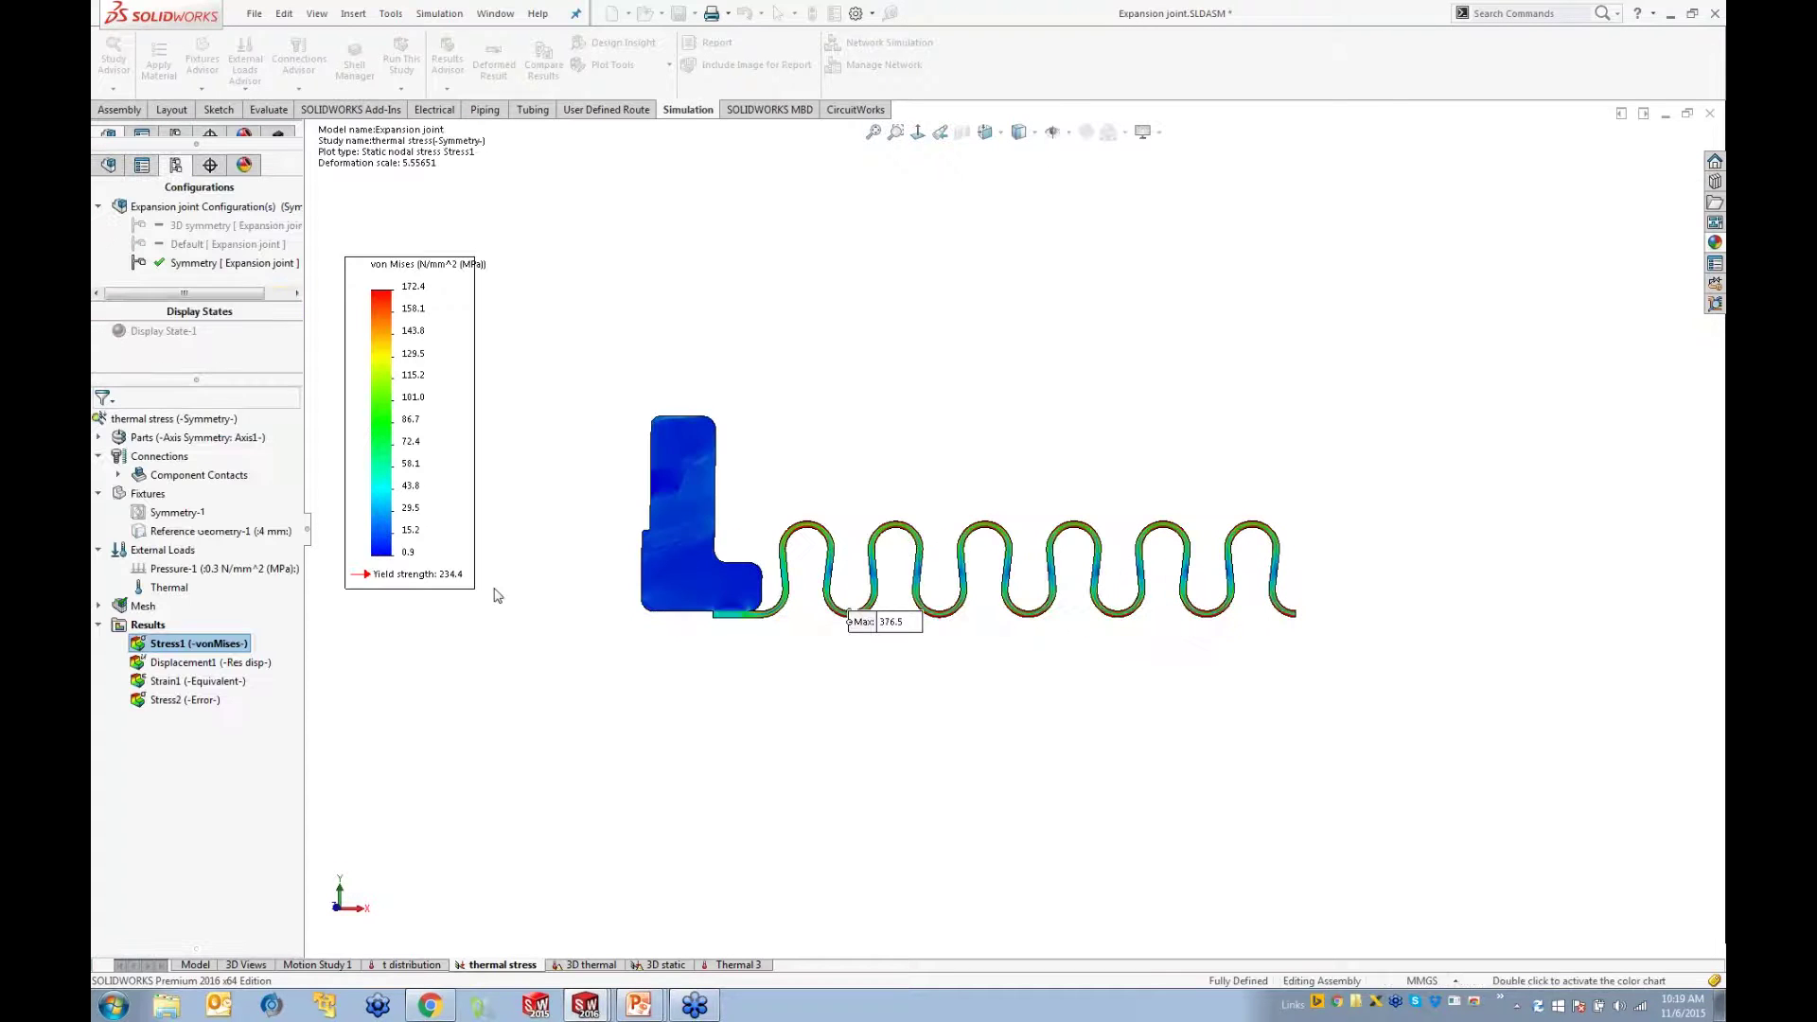
# Step: Set the boundary option of the von Mises stress plot to Mesh
pyautogui.moveTo(896, 503); pyautogui.dragTo(823, 515, button='middle')
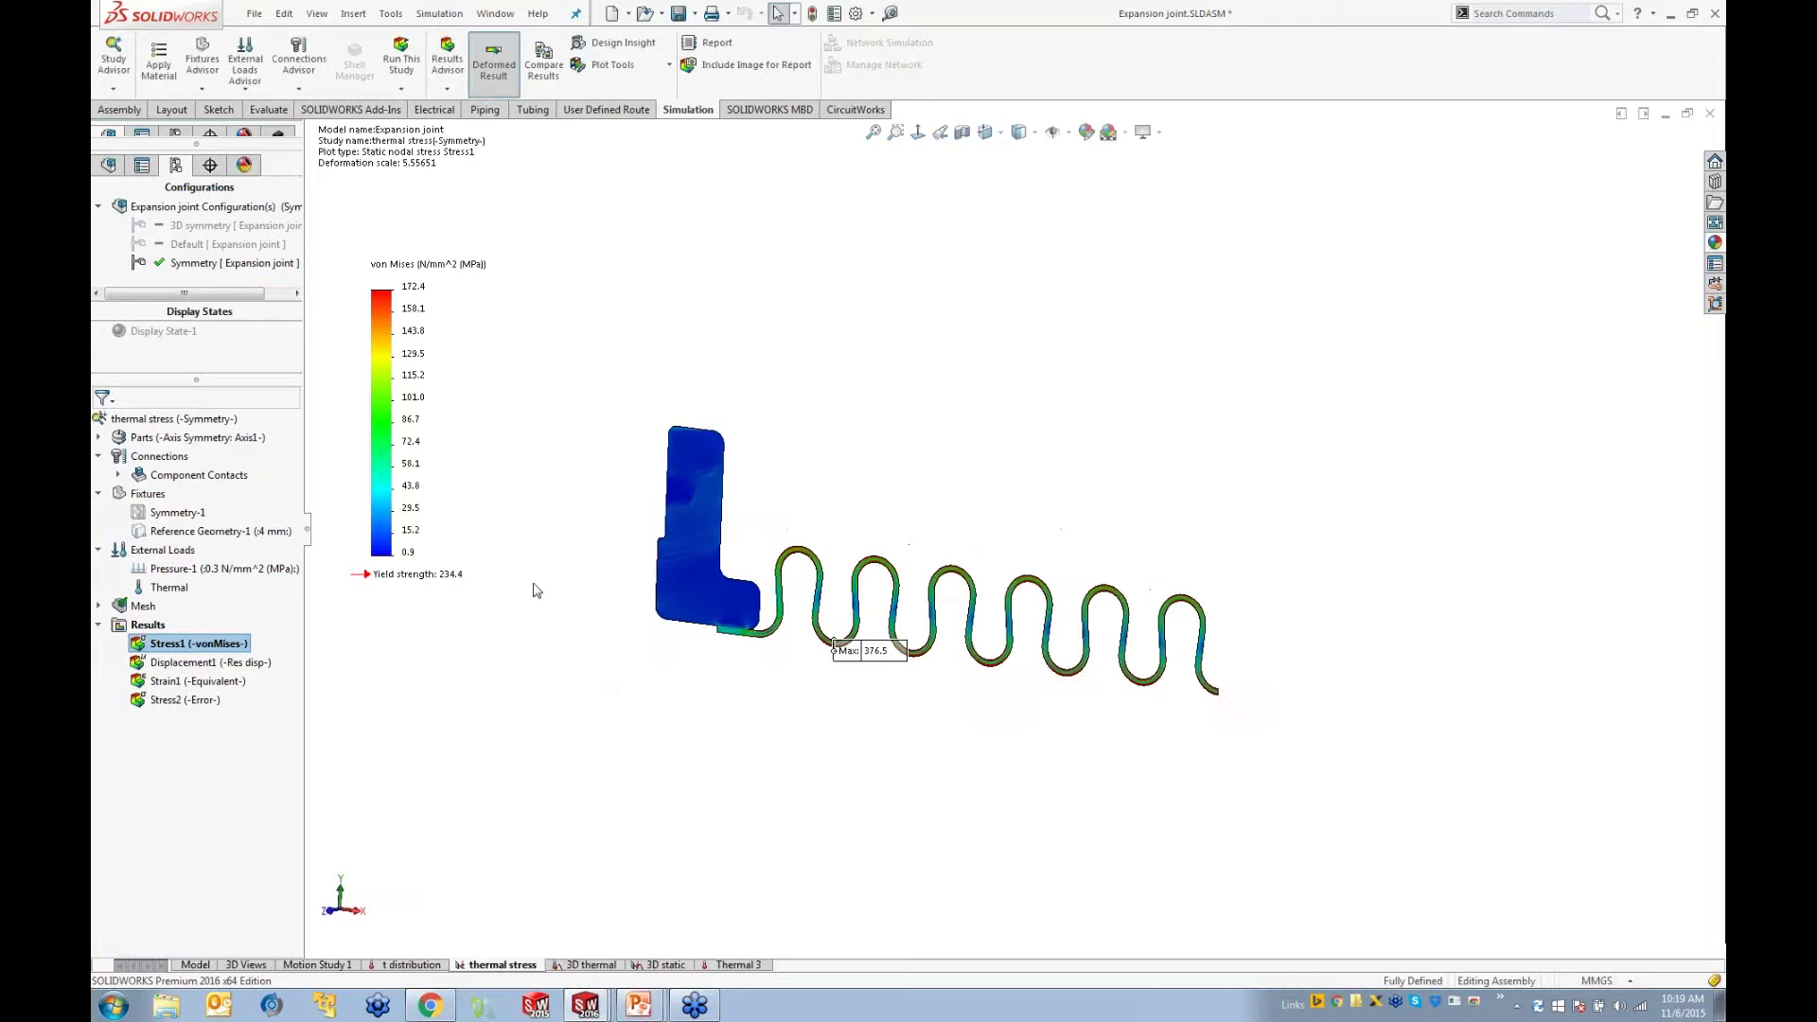
pyautogui.rightClick(150, 648)
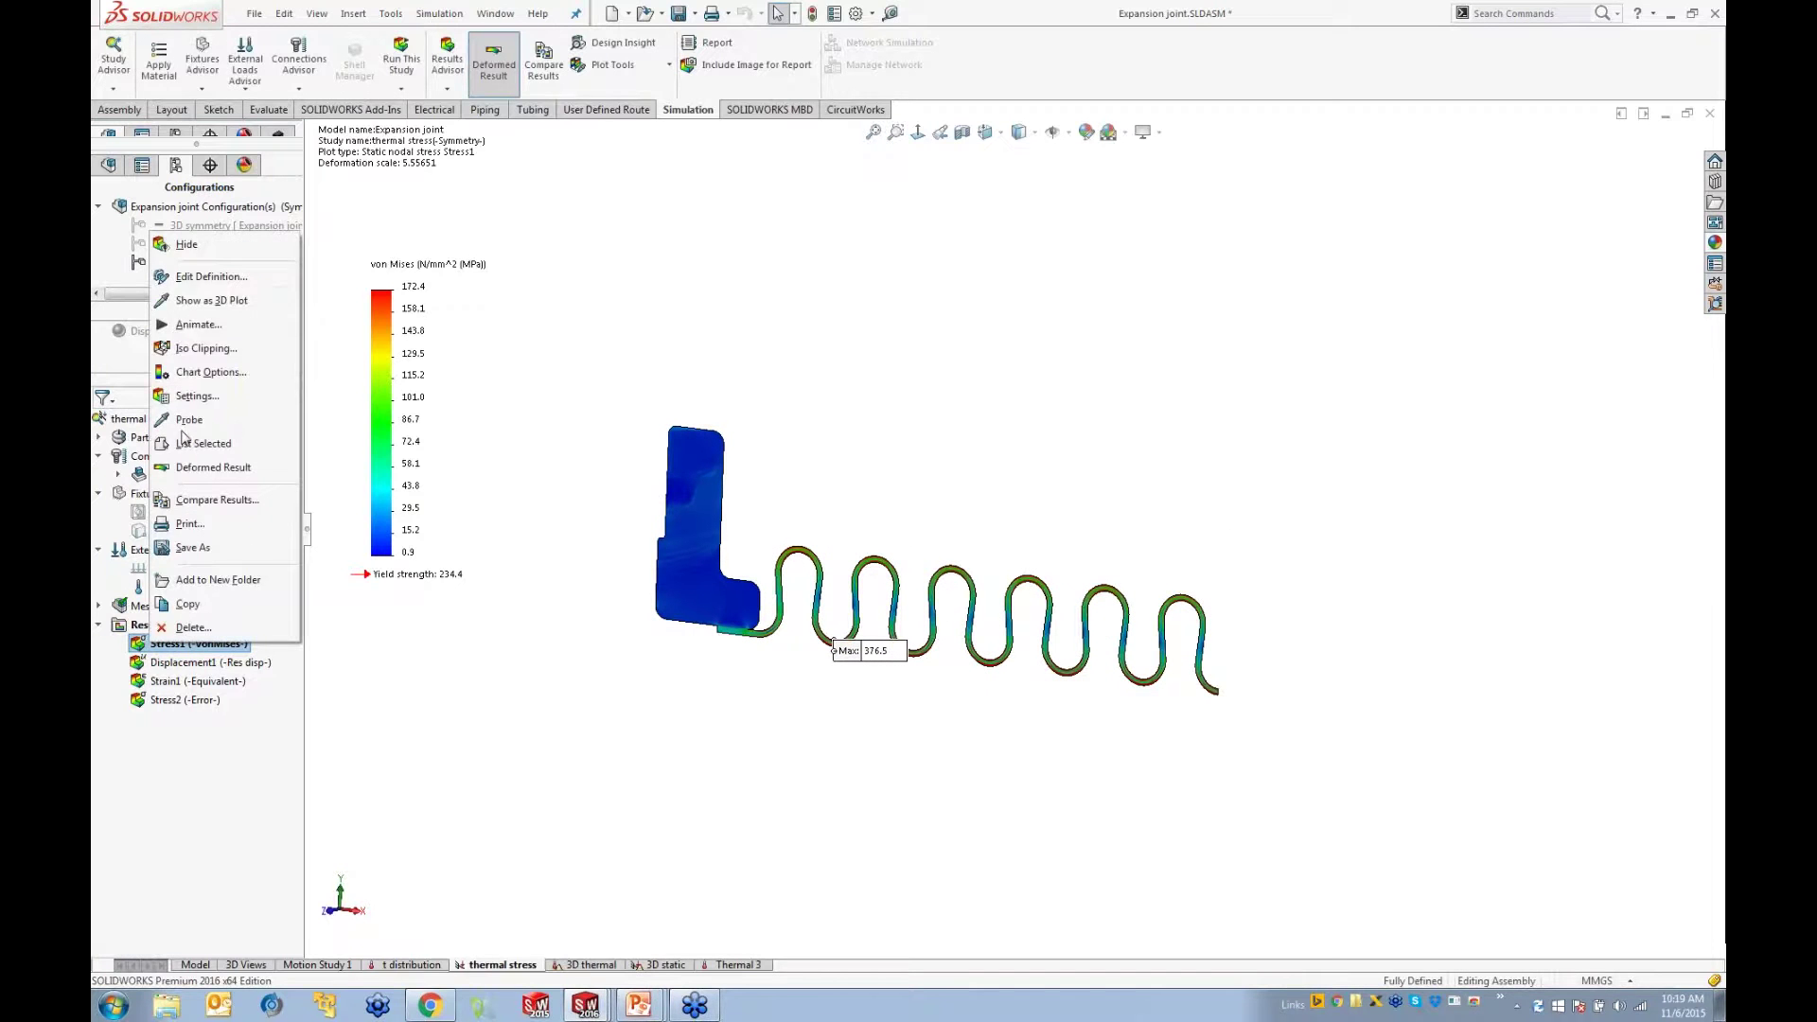
pyautogui.click(192, 266)
pyautogui.click(239, 231)
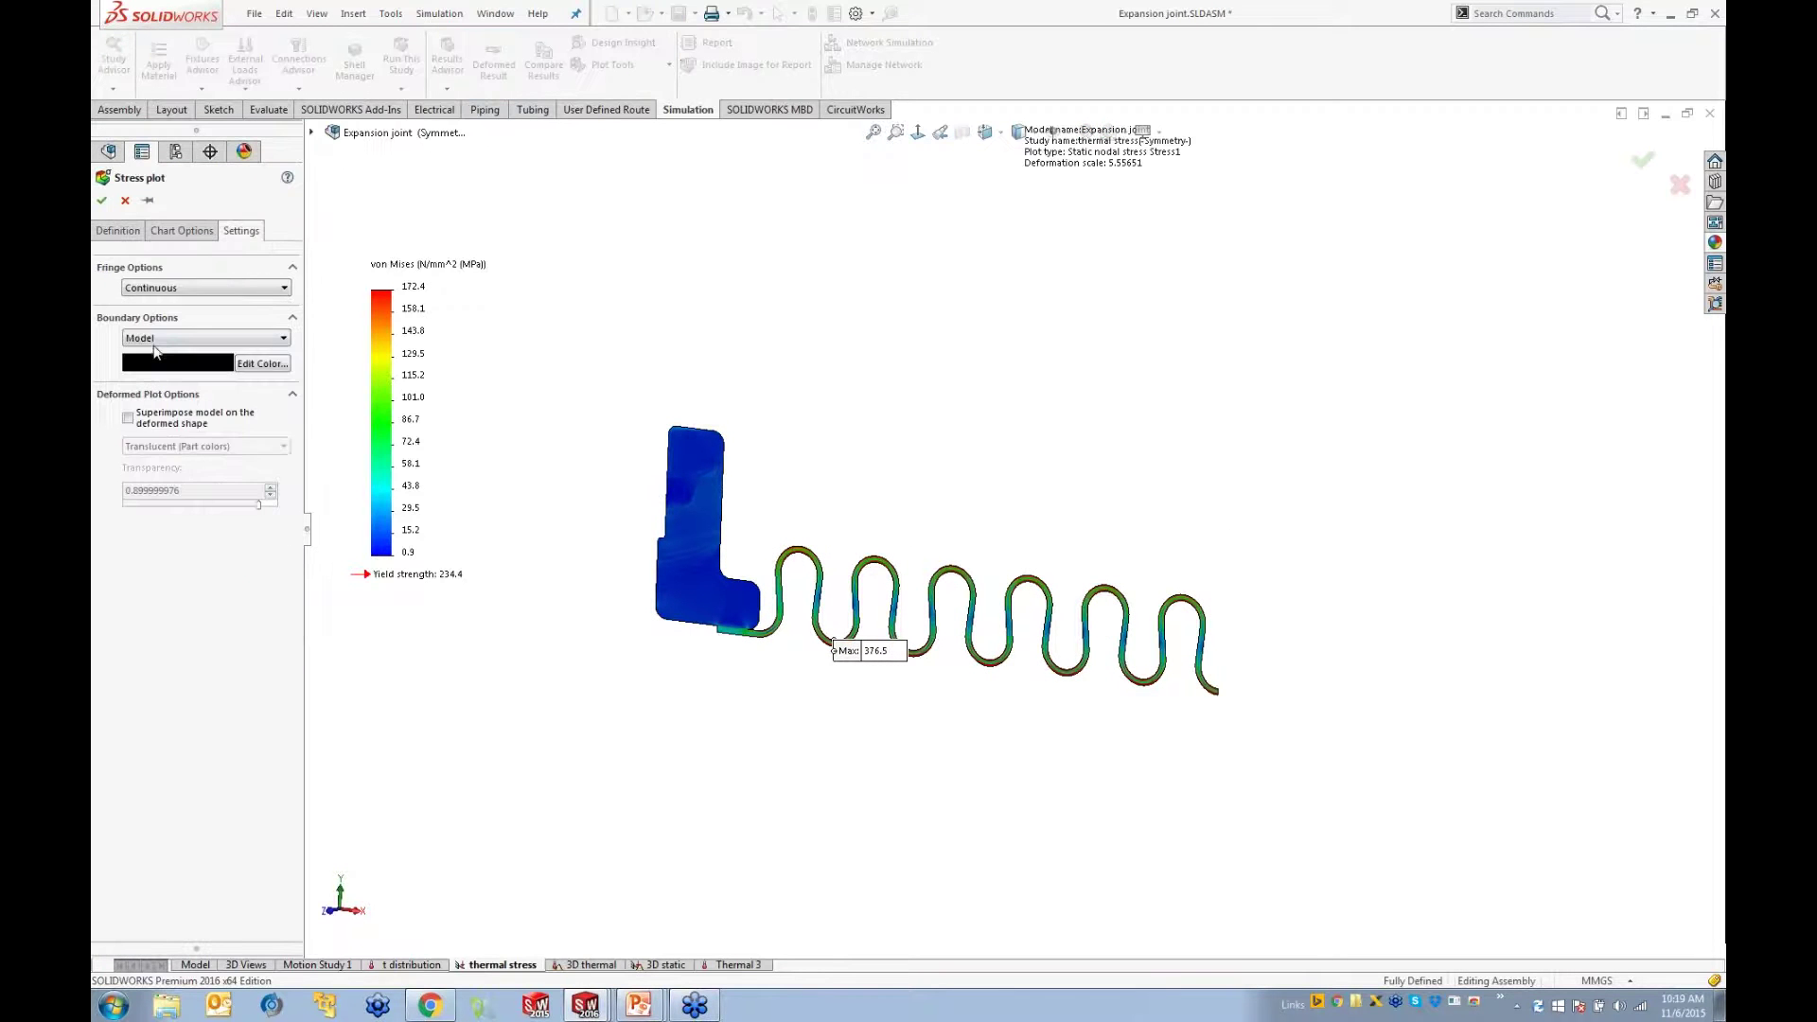
pyautogui.click(161, 339)
pyautogui.click(151, 364)
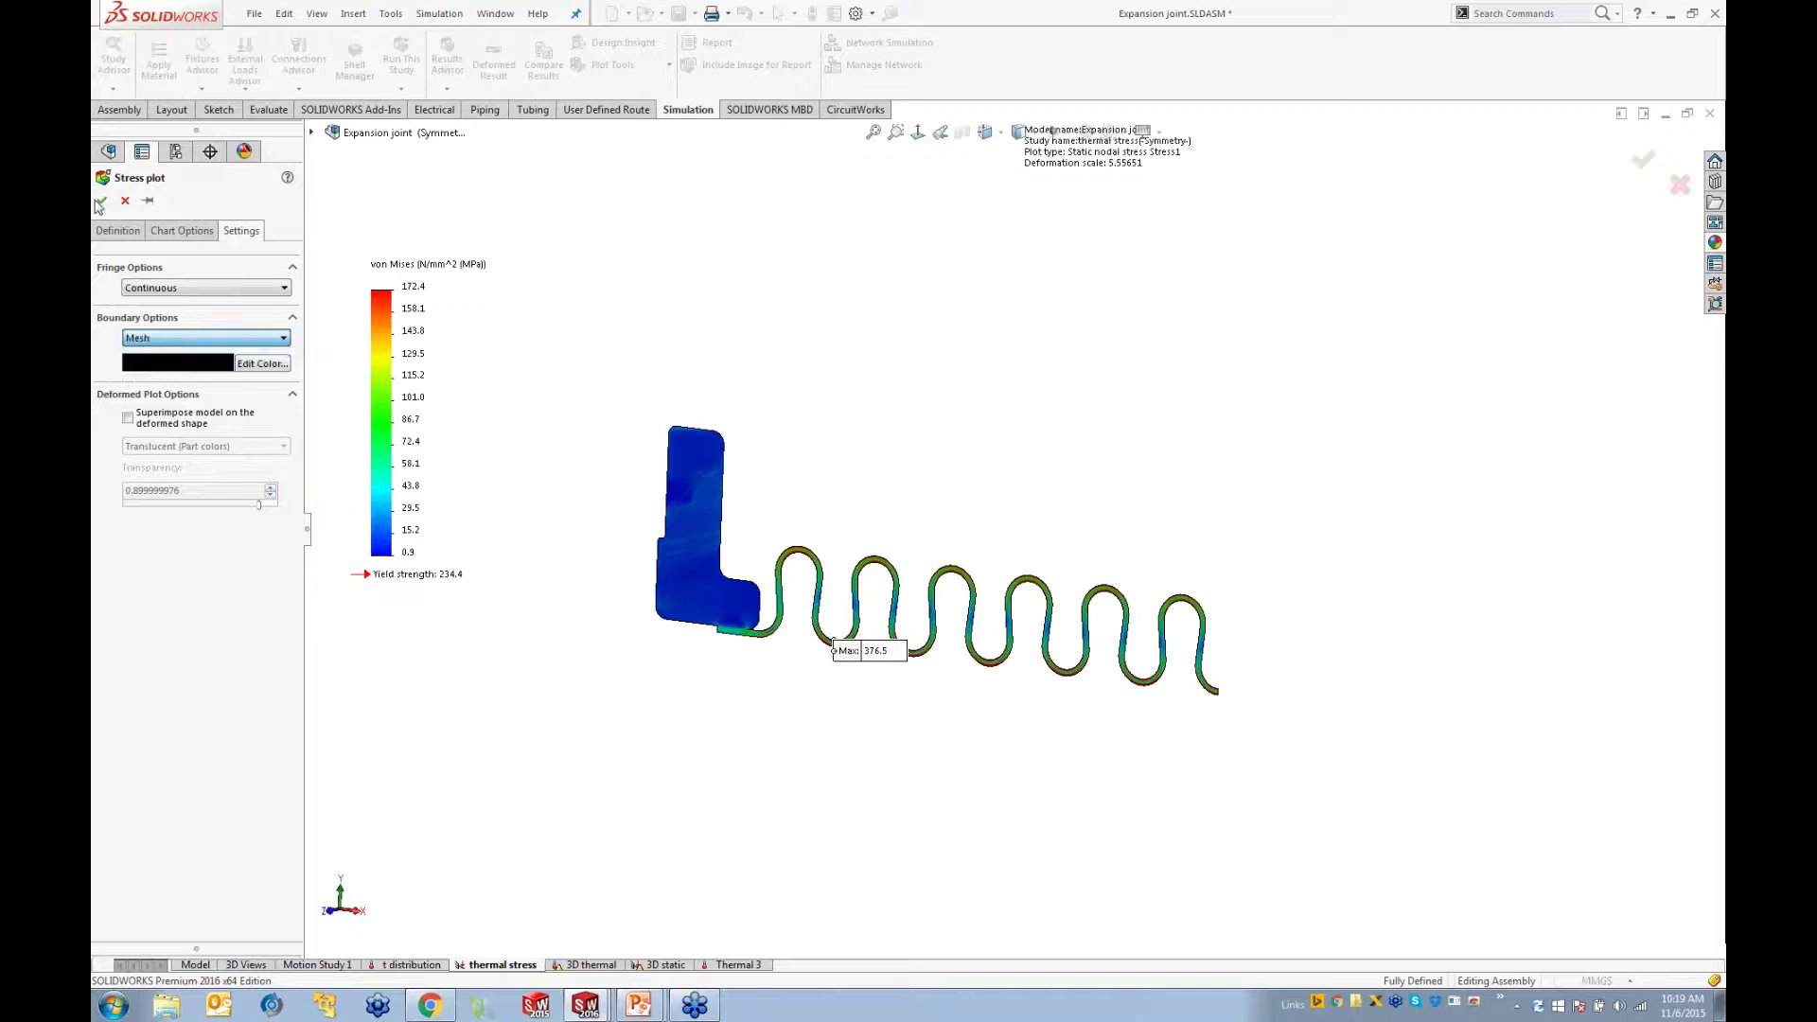
pyautogui.press('Return')
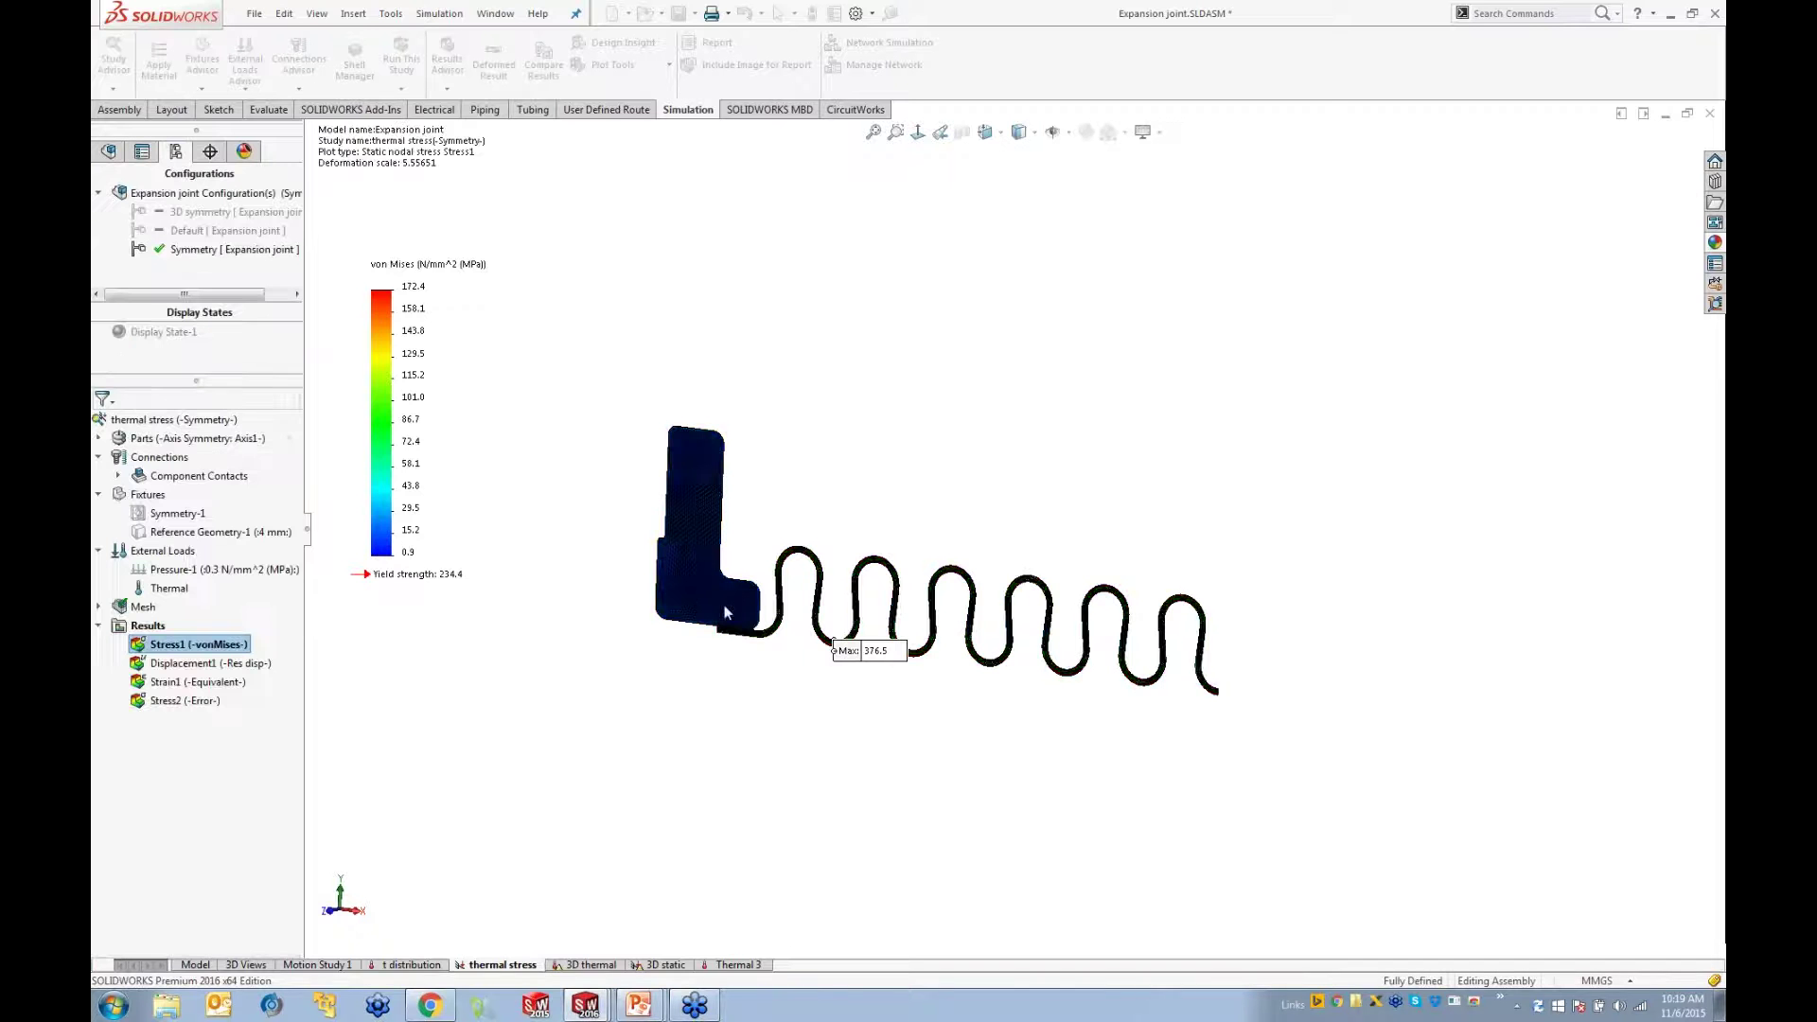
# Step: Examine the meshed stress plot up close where the bellow joins the flange, and as a whole section
pyautogui.scroll(-5, 687, 605)
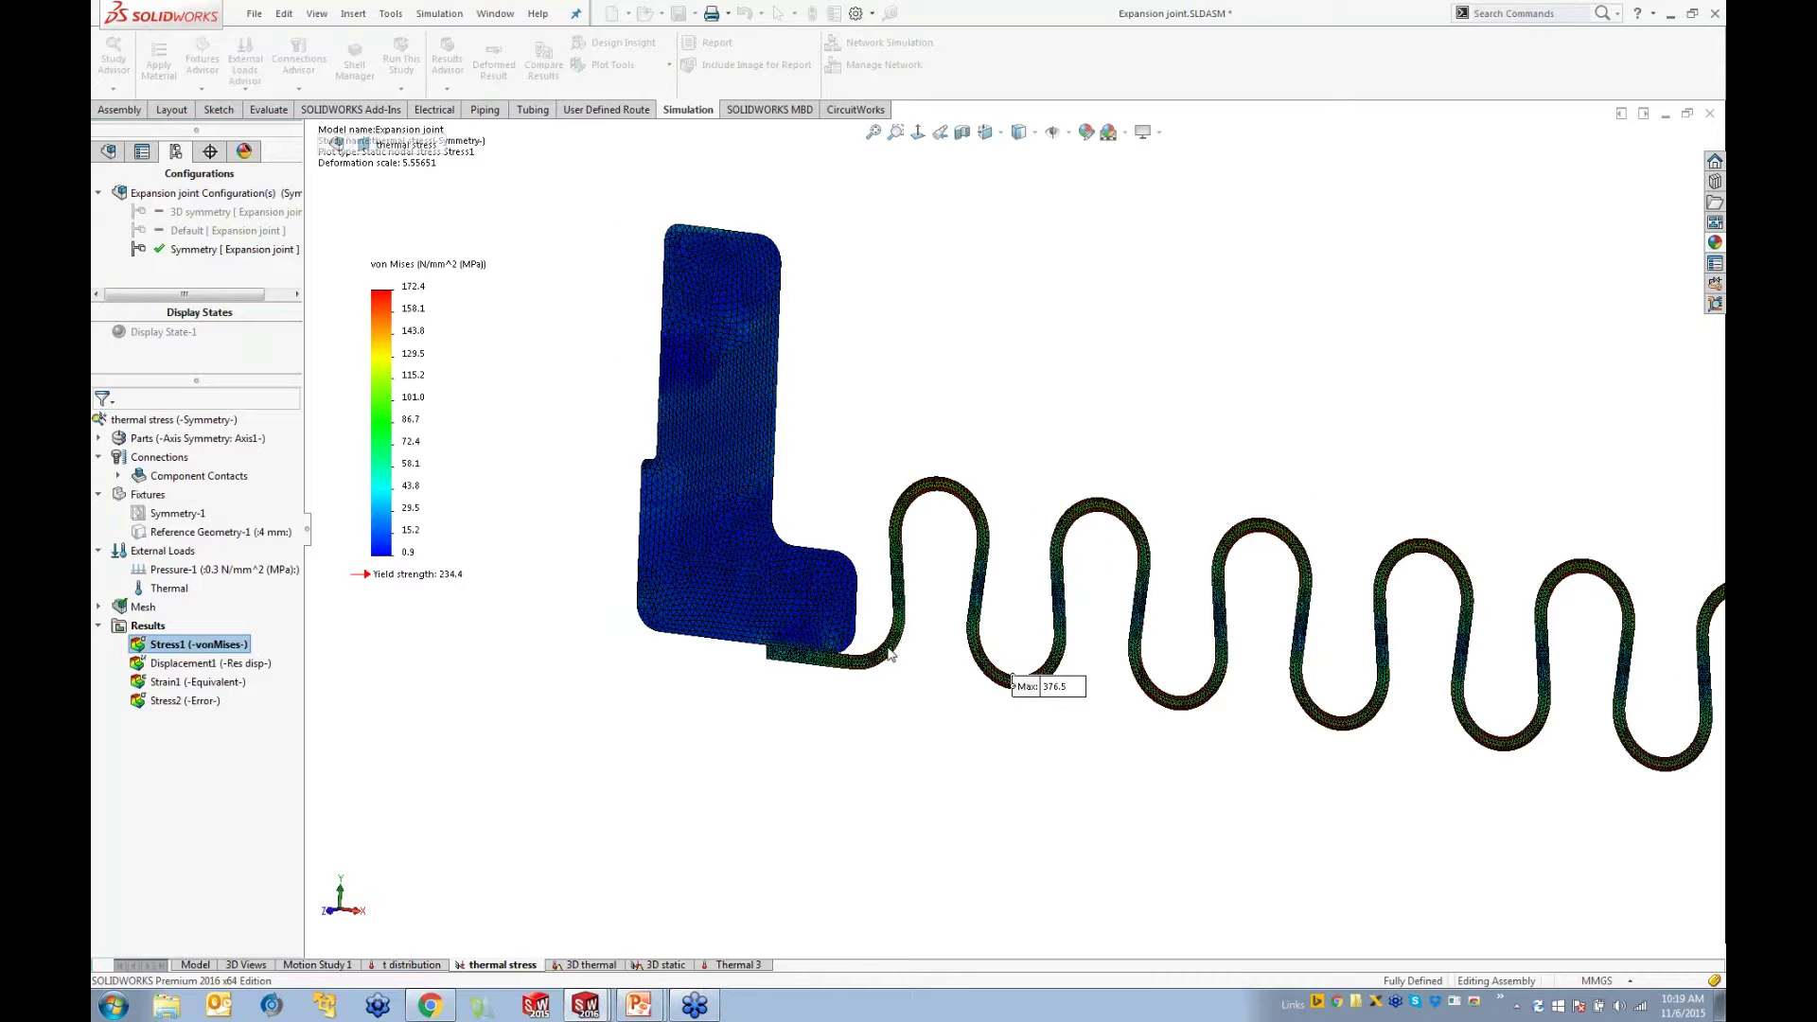
pyautogui.scroll(-8, 890, 653)
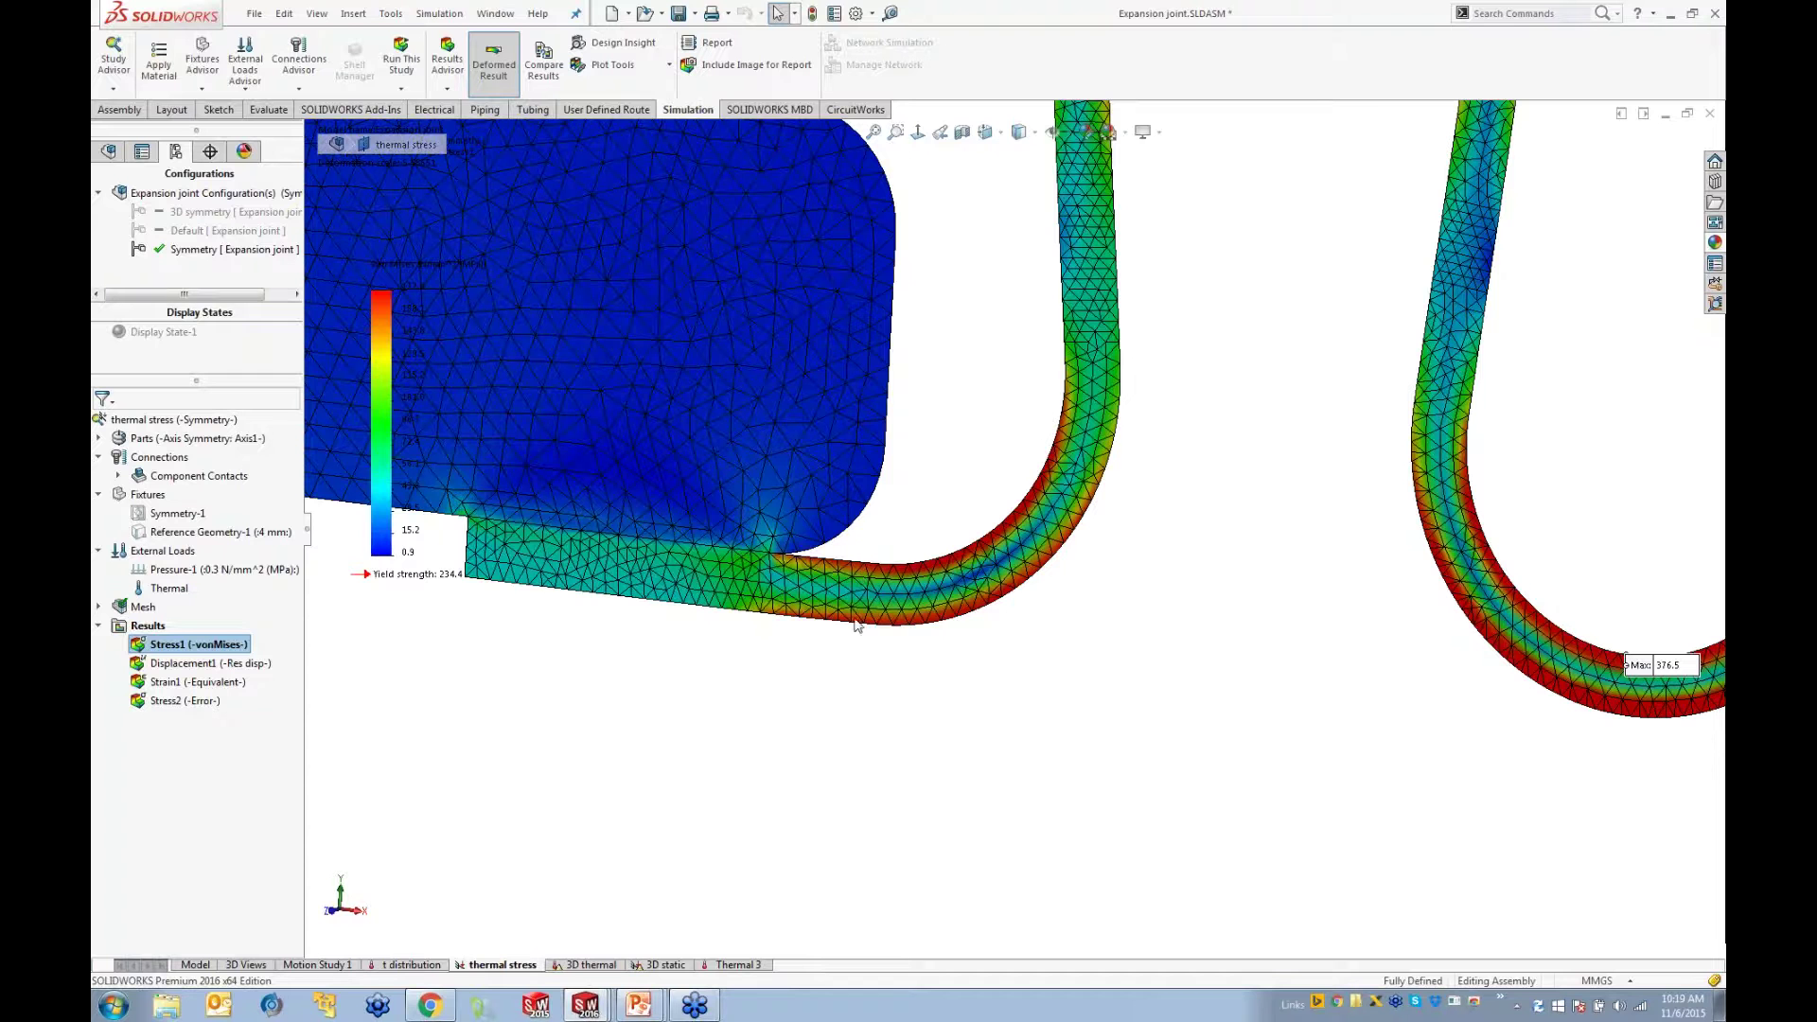
pyautogui.scroll(10, 849, 573)
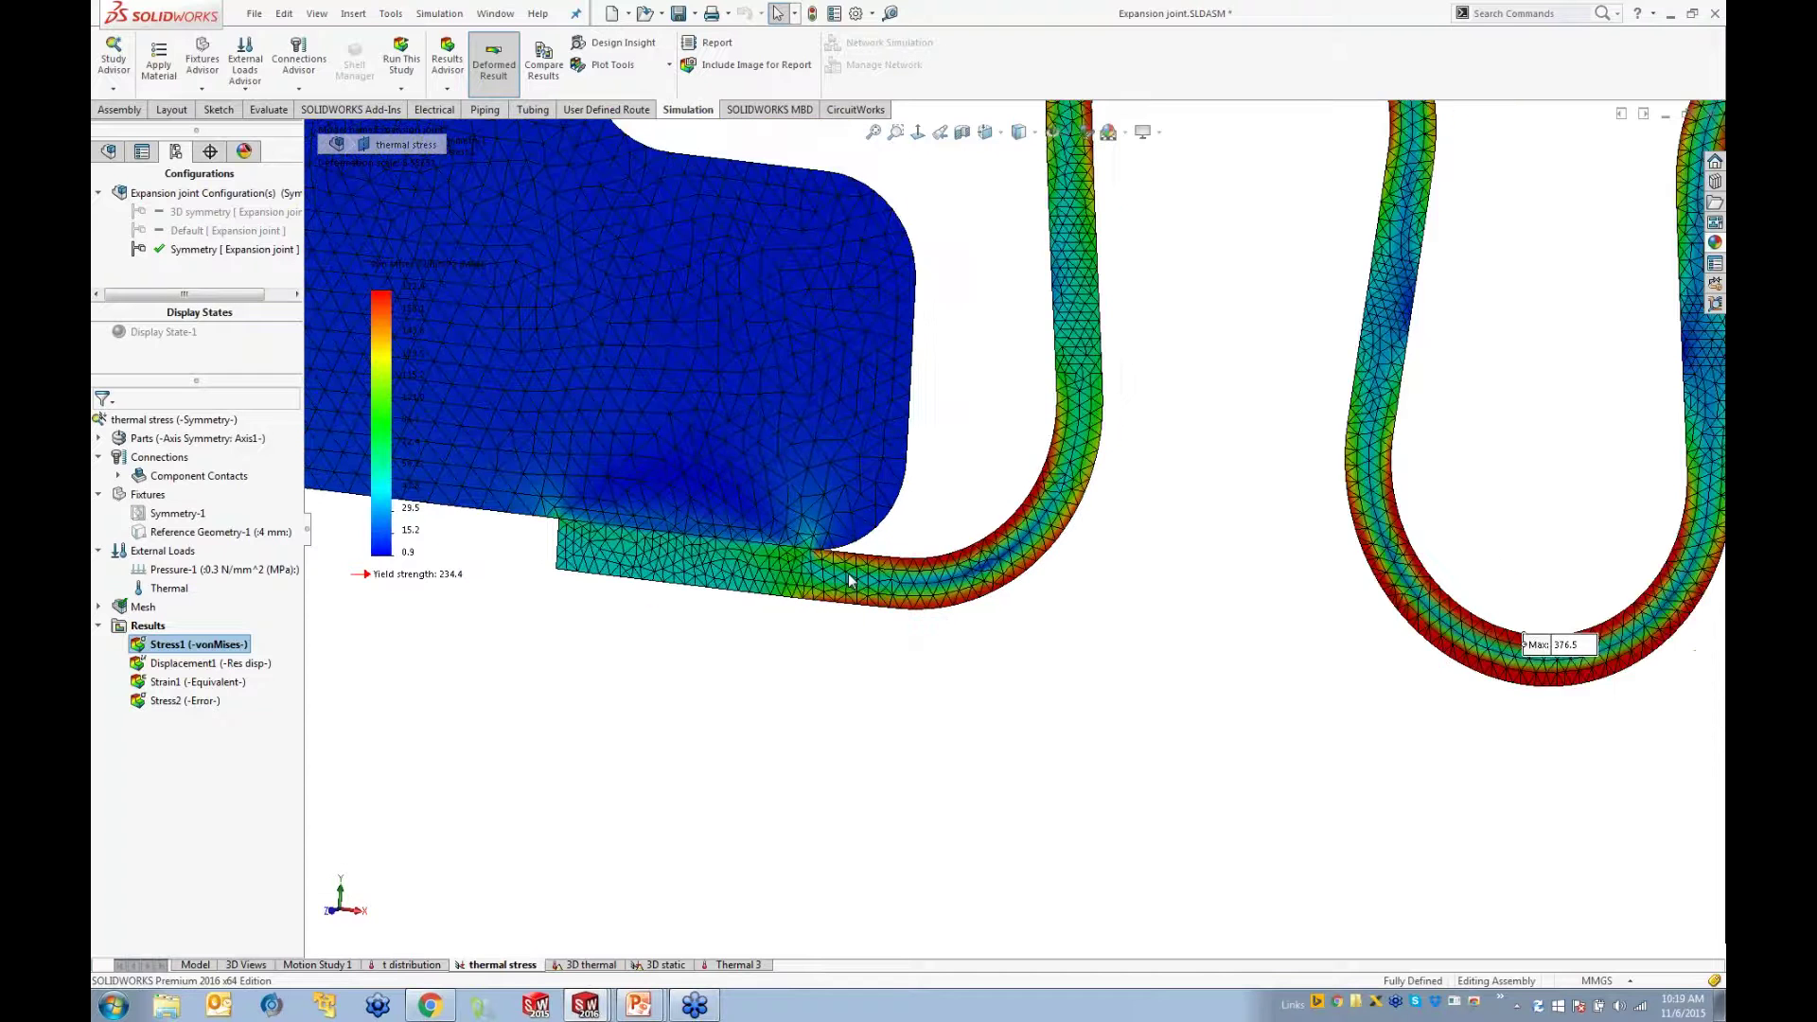
pyautogui.moveTo(1297, 504); pyautogui.dragTo(1243, 505, button='middle')
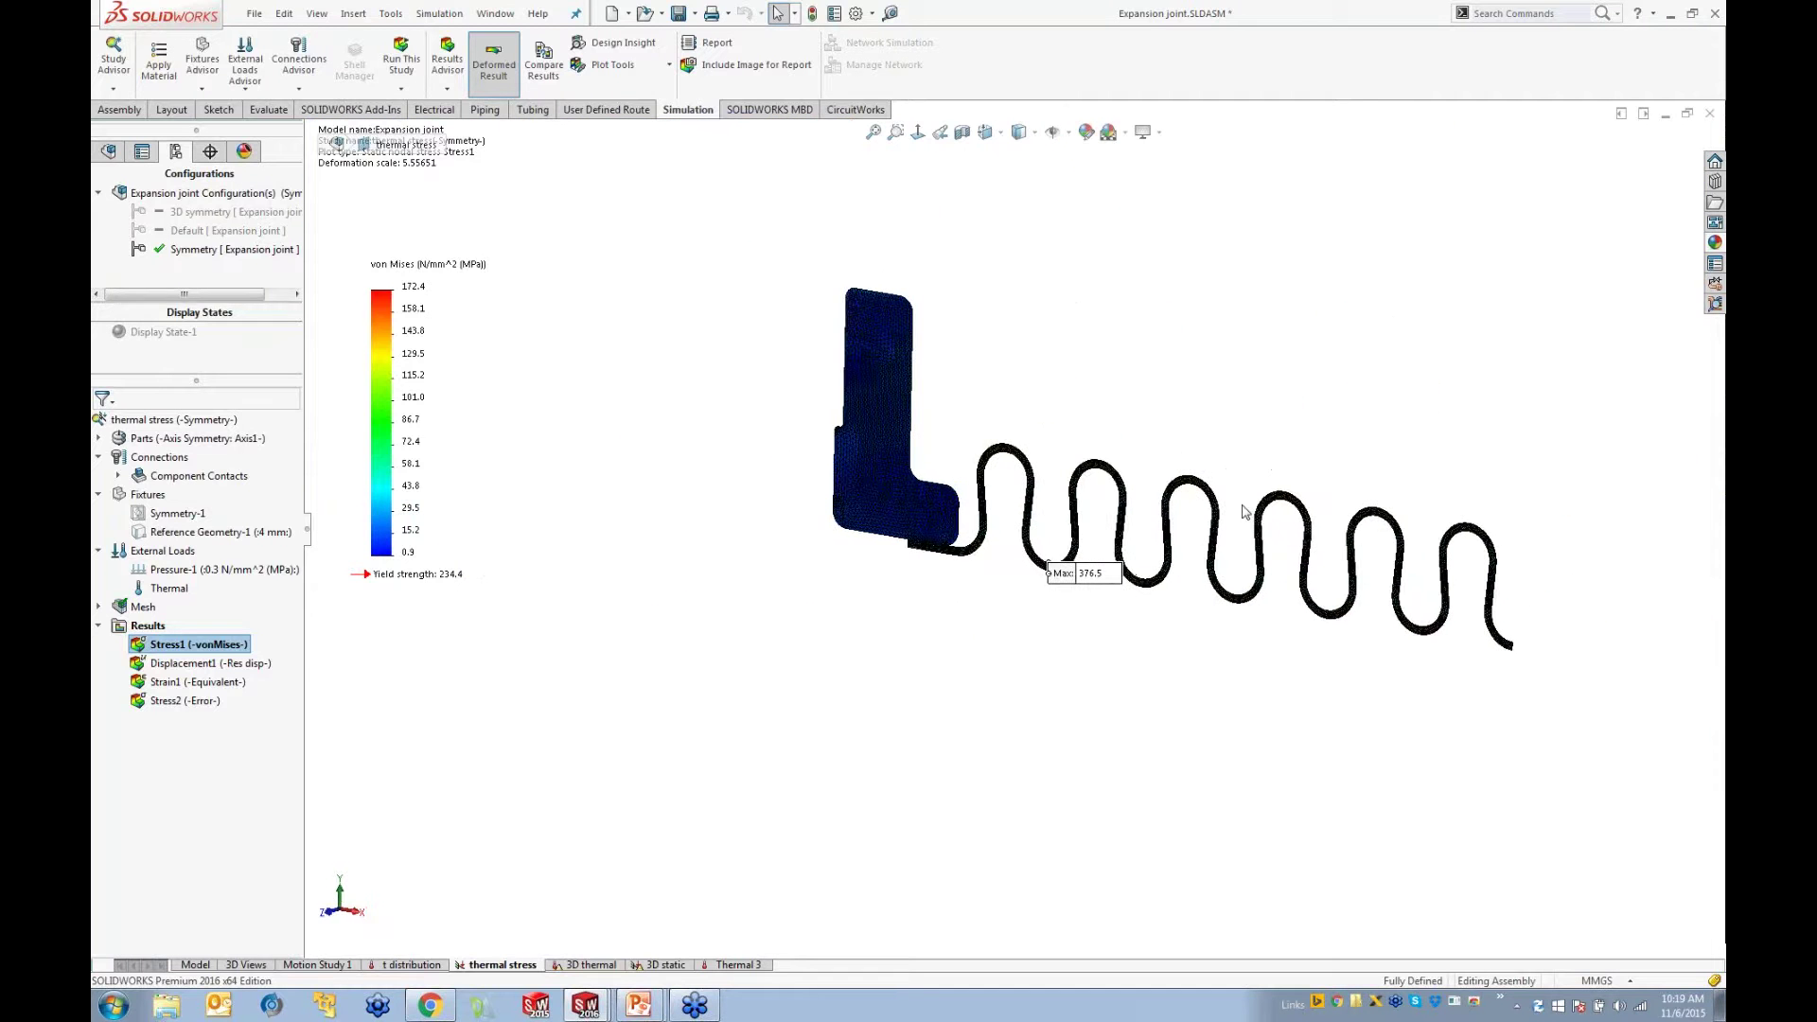
pyautogui.scroll(-1, 1300, 513)
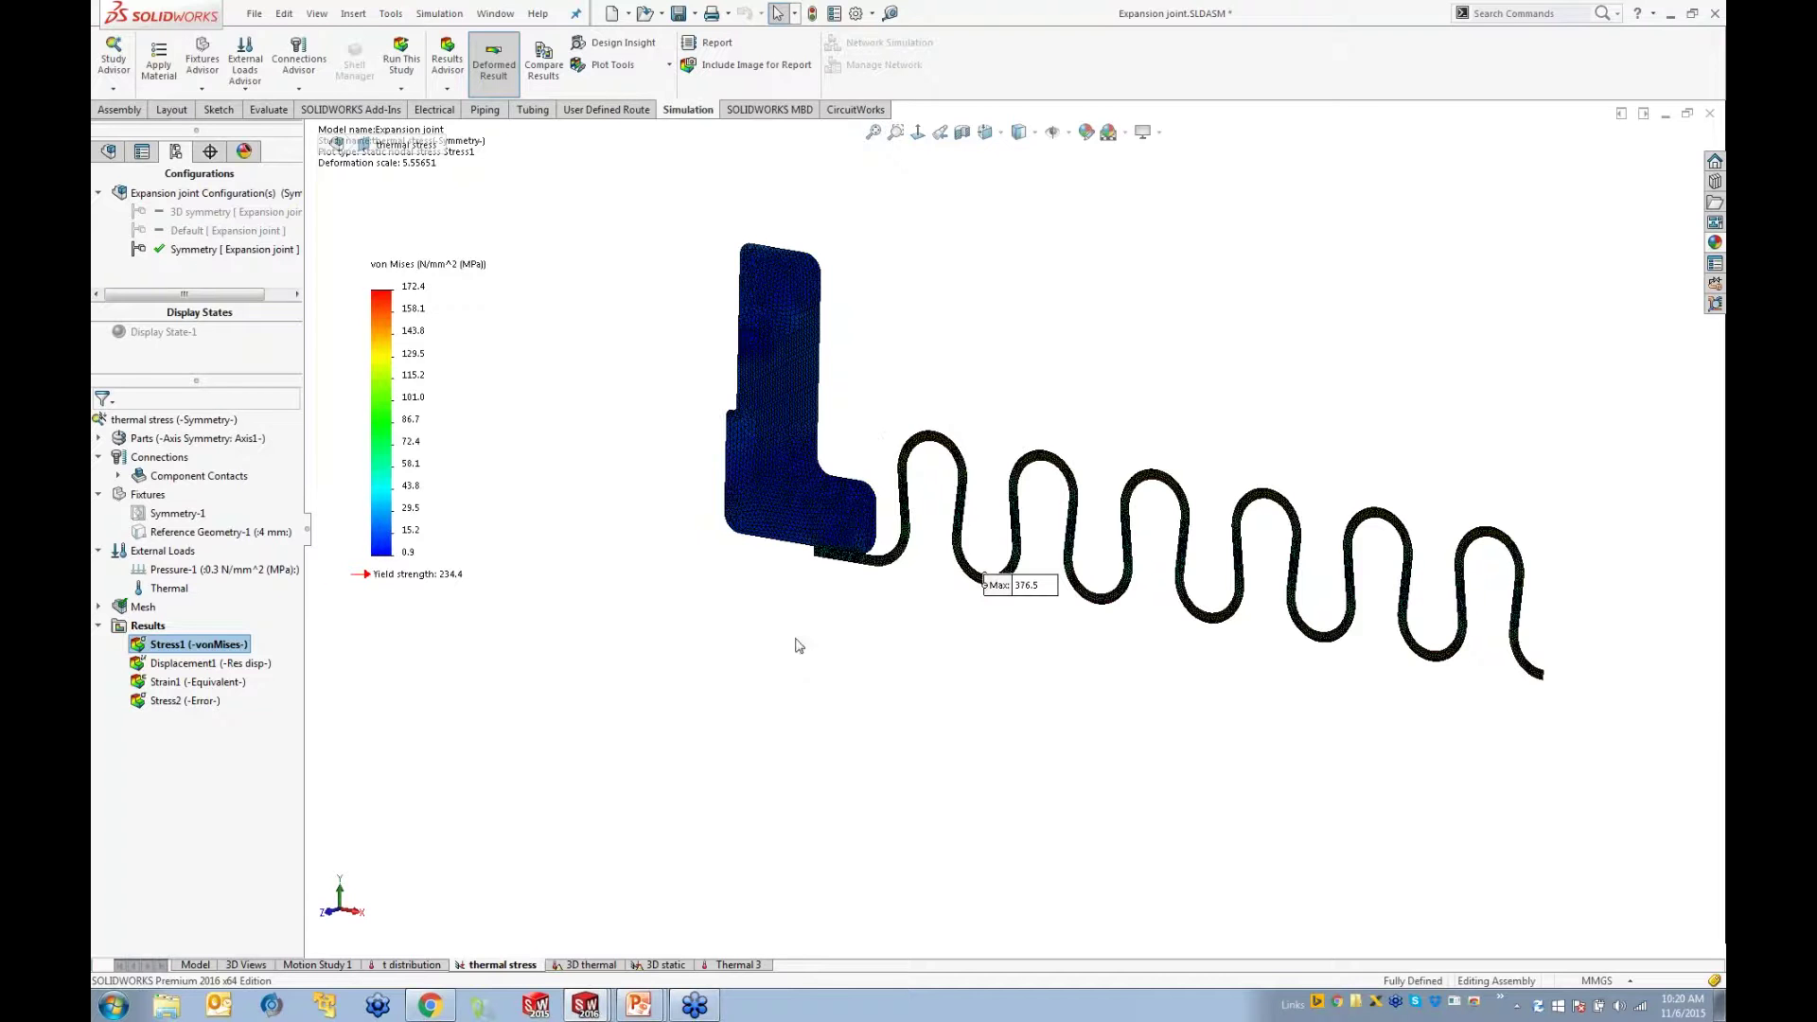
# Step: Switch to the PowerPoint slideshow and advance to the Mesh Sectioning slide
pyautogui.moveTo(999, 342); pyautogui.dragTo(985, 340, button='middle')
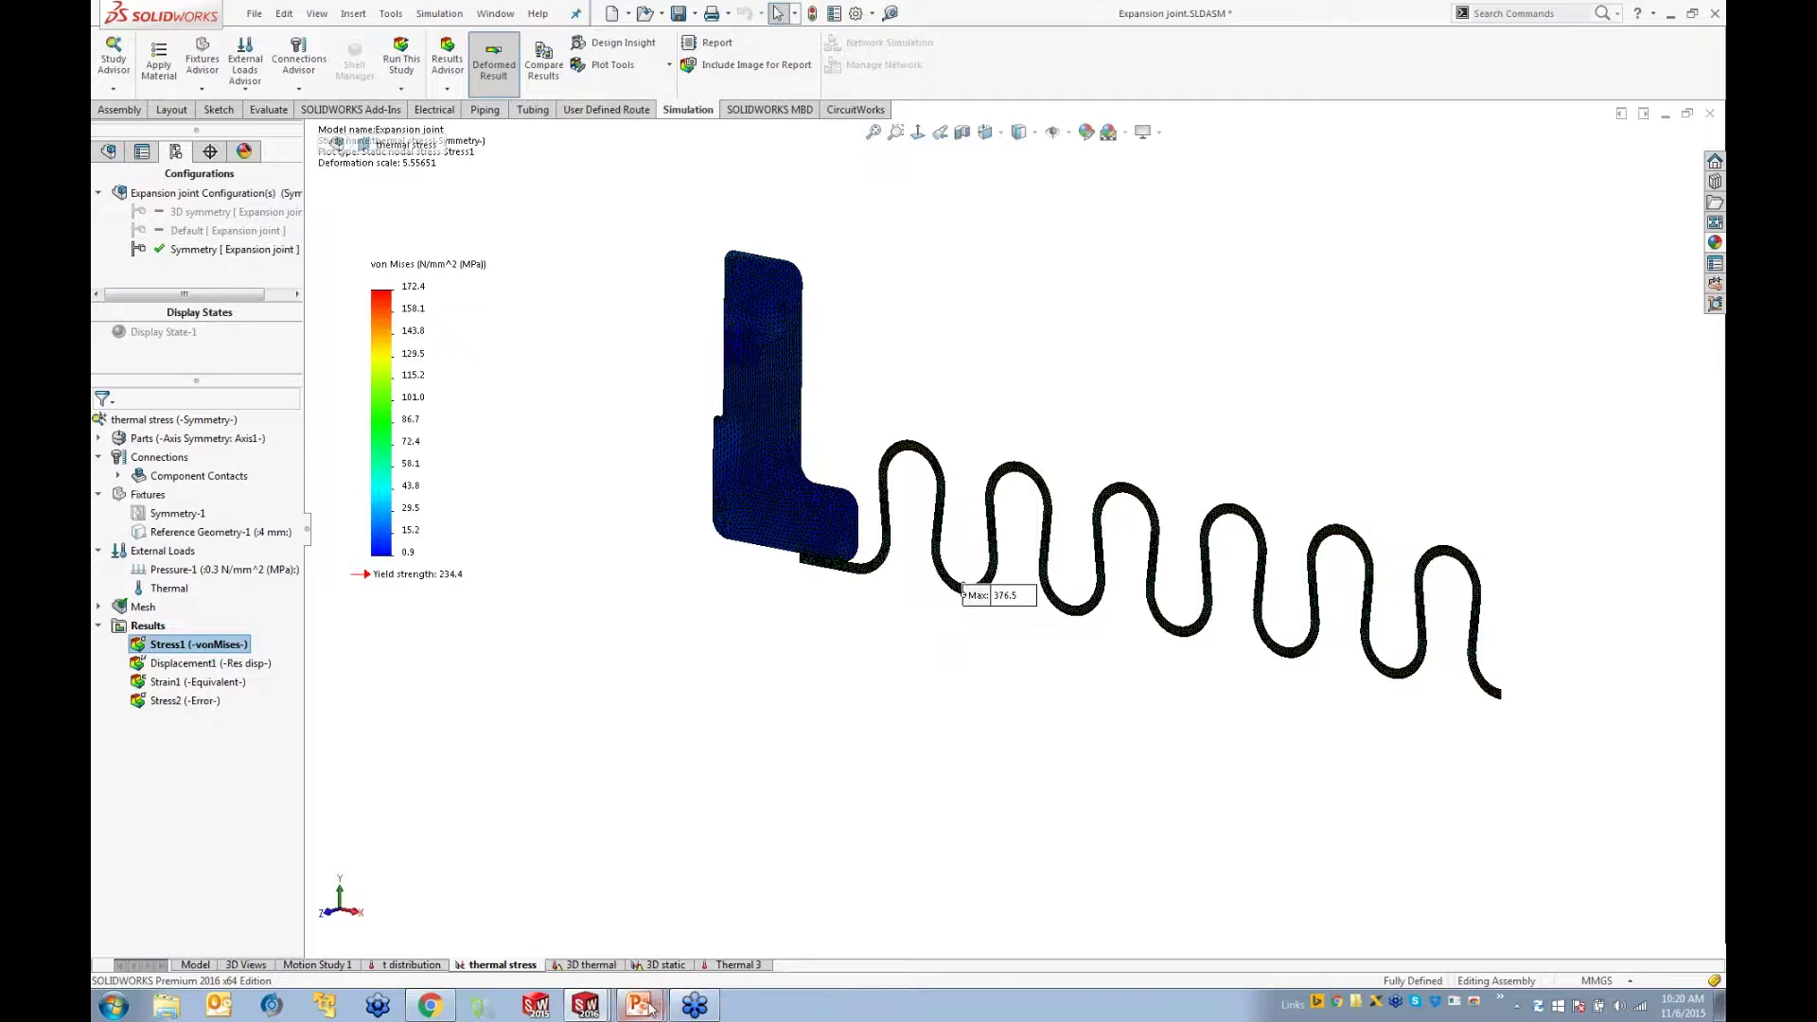
pyautogui.moveTo(650, 1009)
pyautogui.click(635, 964)
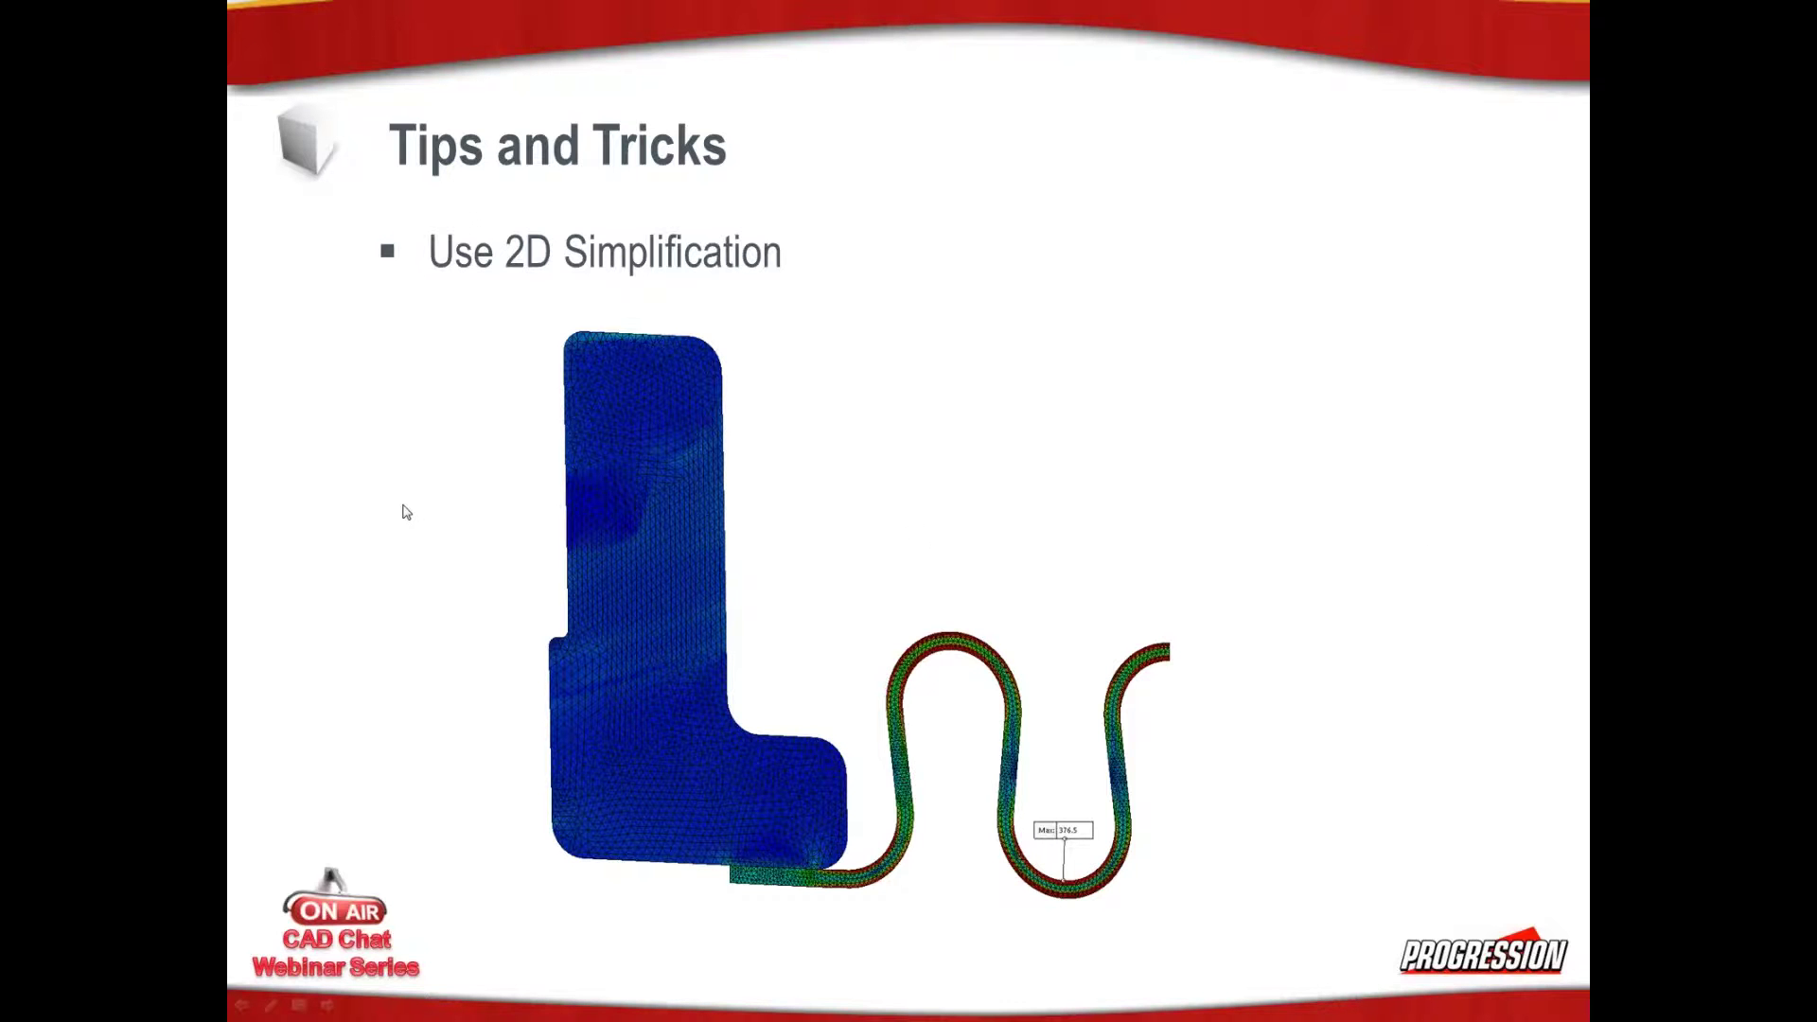
pyautogui.click(398, 505)
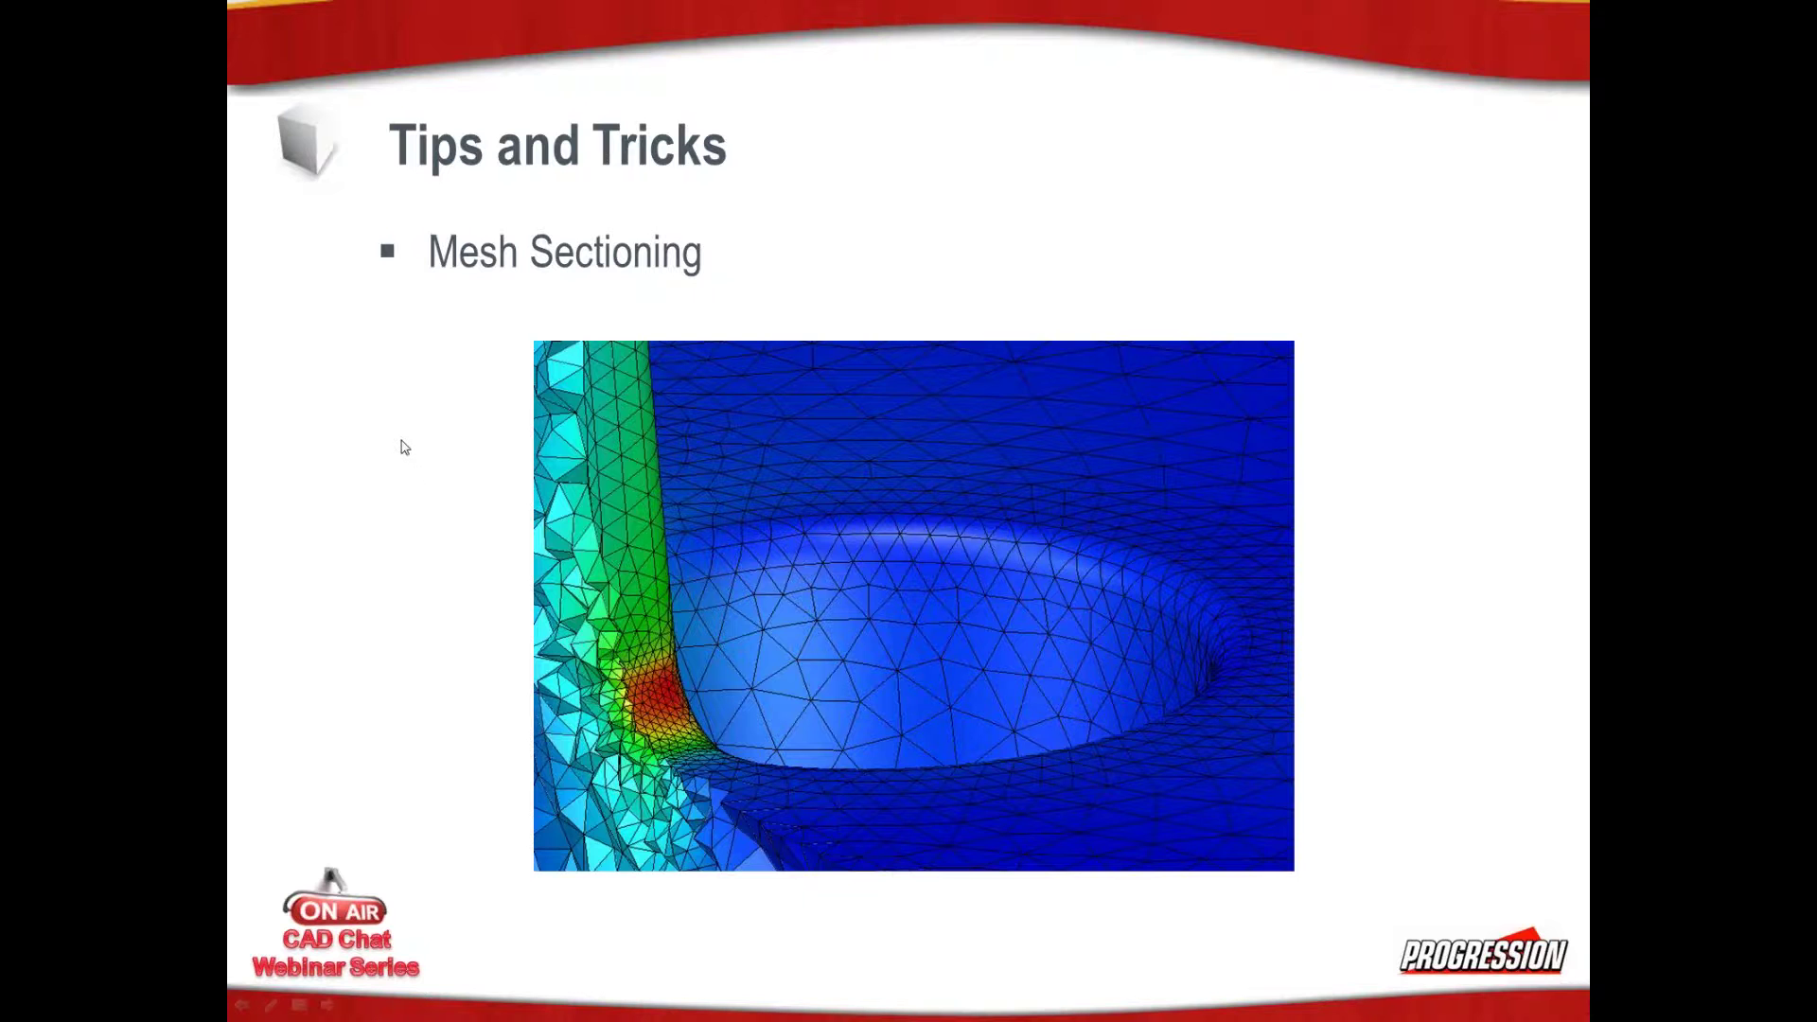
# Step: Switch back to SOLIDWORKS and close the Expansion joint assembly without saving its changes
pyautogui.hotkey('alt', 'Tab')
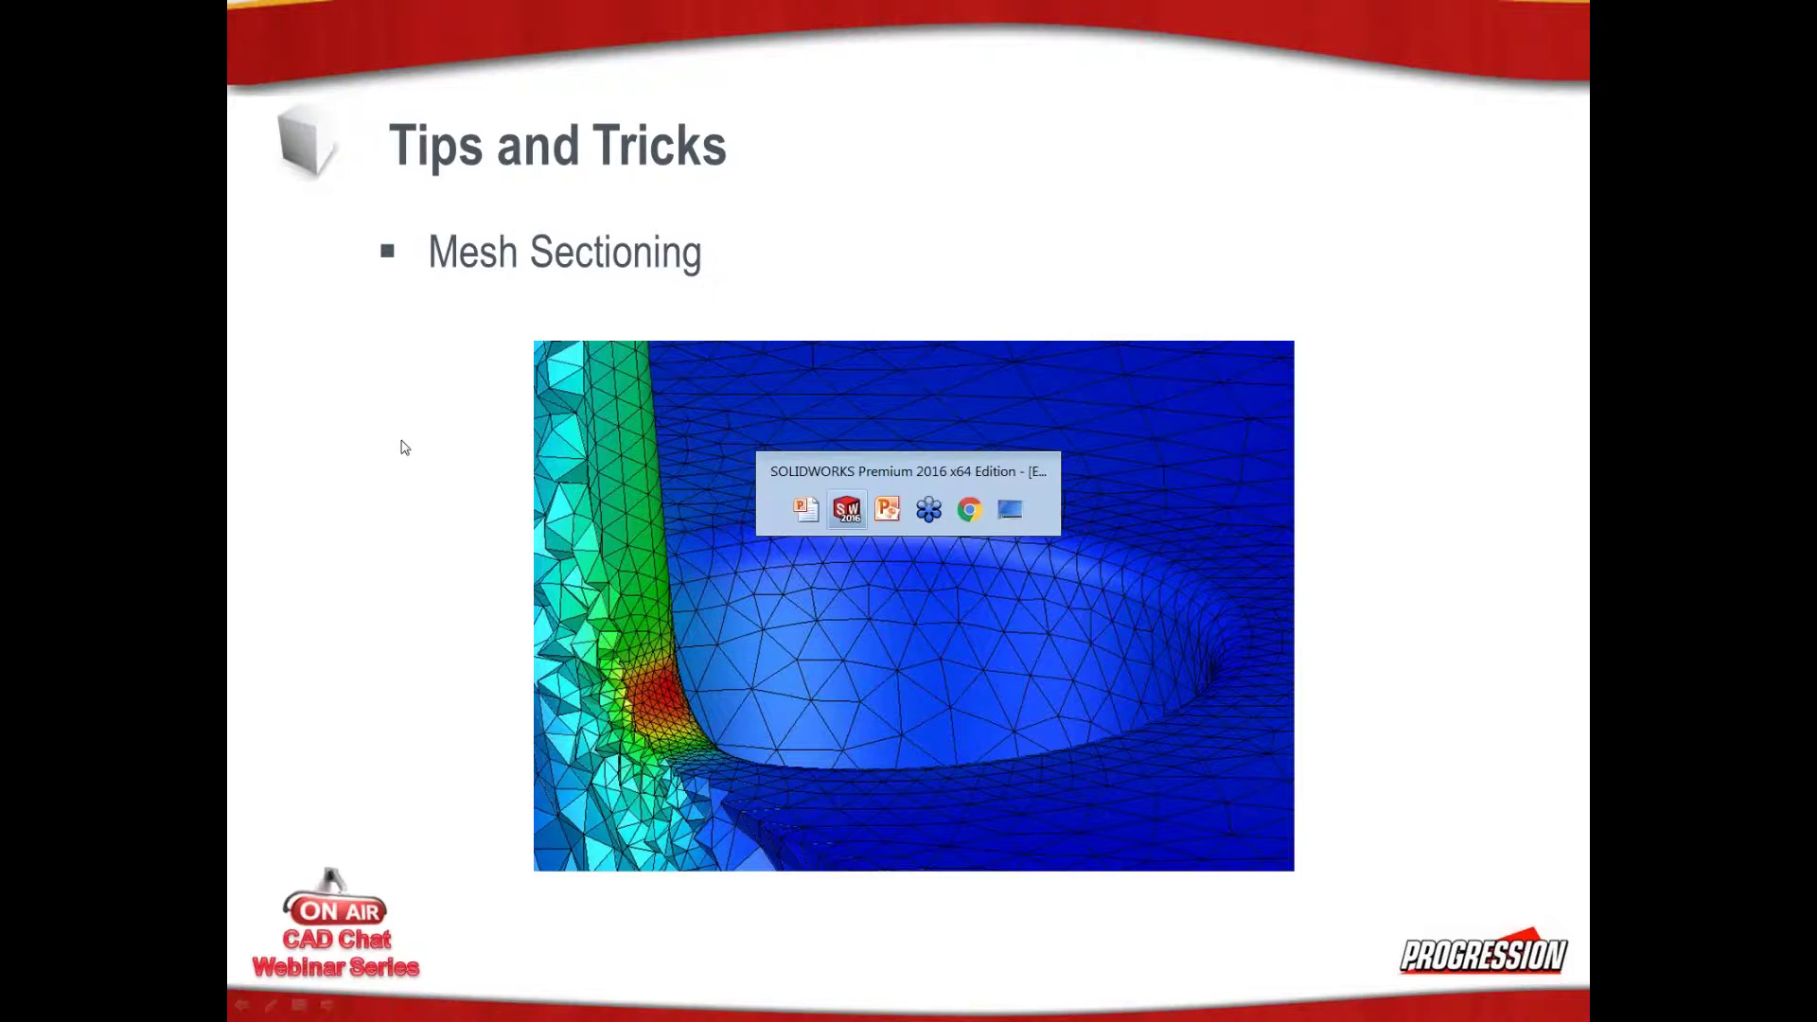
pyautogui.hotkey('alt', 'Tab')
pyautogui.hotkey('alt', 'Tab')
pyautogui.hotkey('alt', 'Tab')
pyautogui.hotkey('alt', 'Tab')
pyautogui.hotkey('alt', 'Tab')
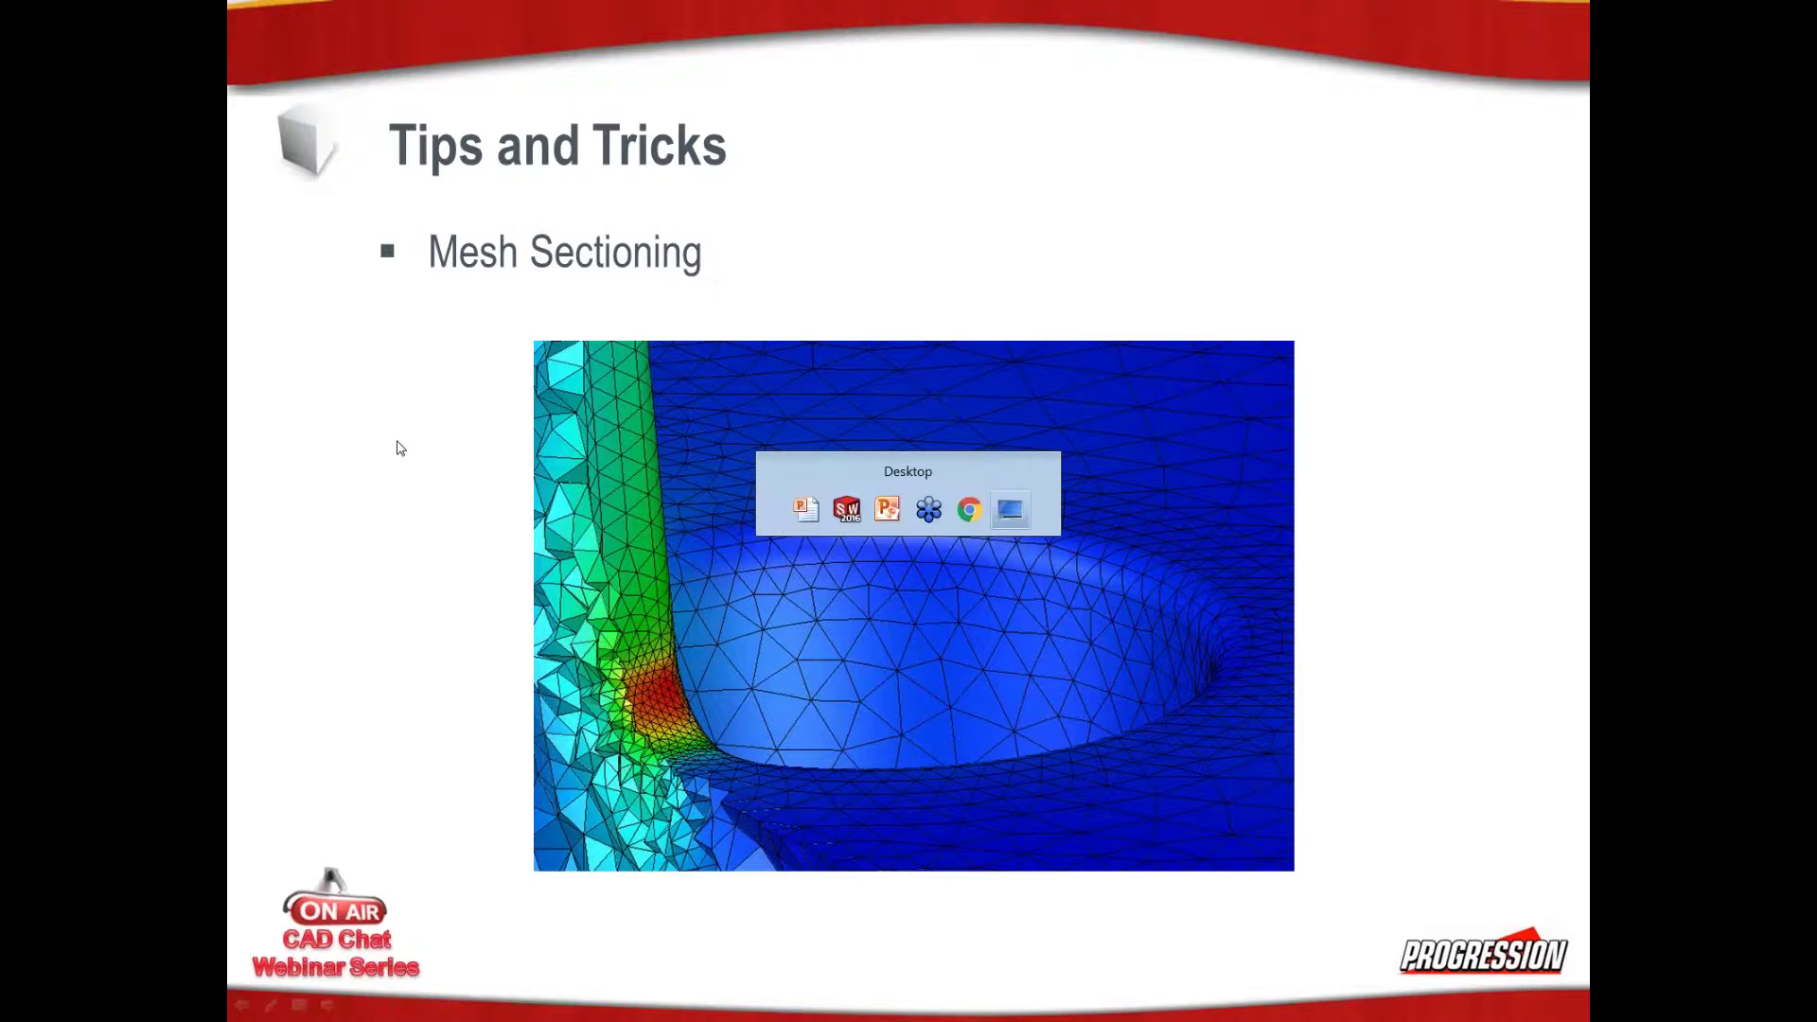
pyautogui.hotkey('alt', 'Tab')
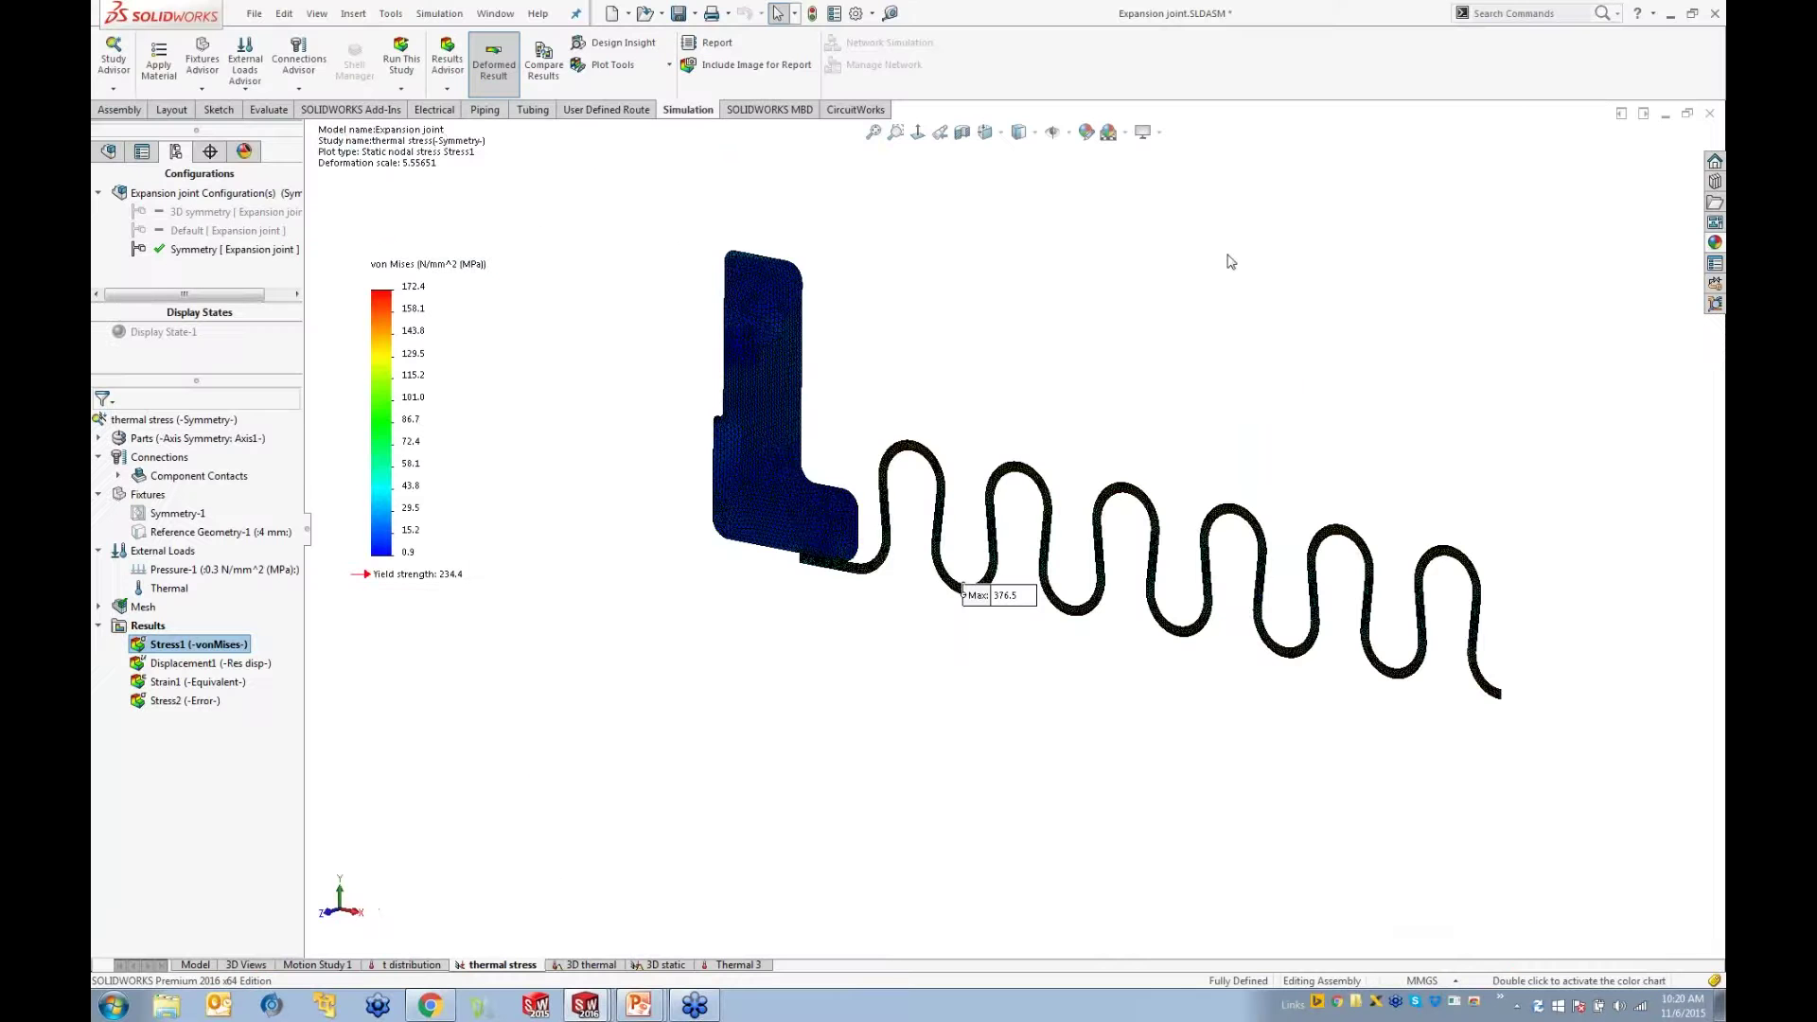
pyautogui.click(1709, 112)
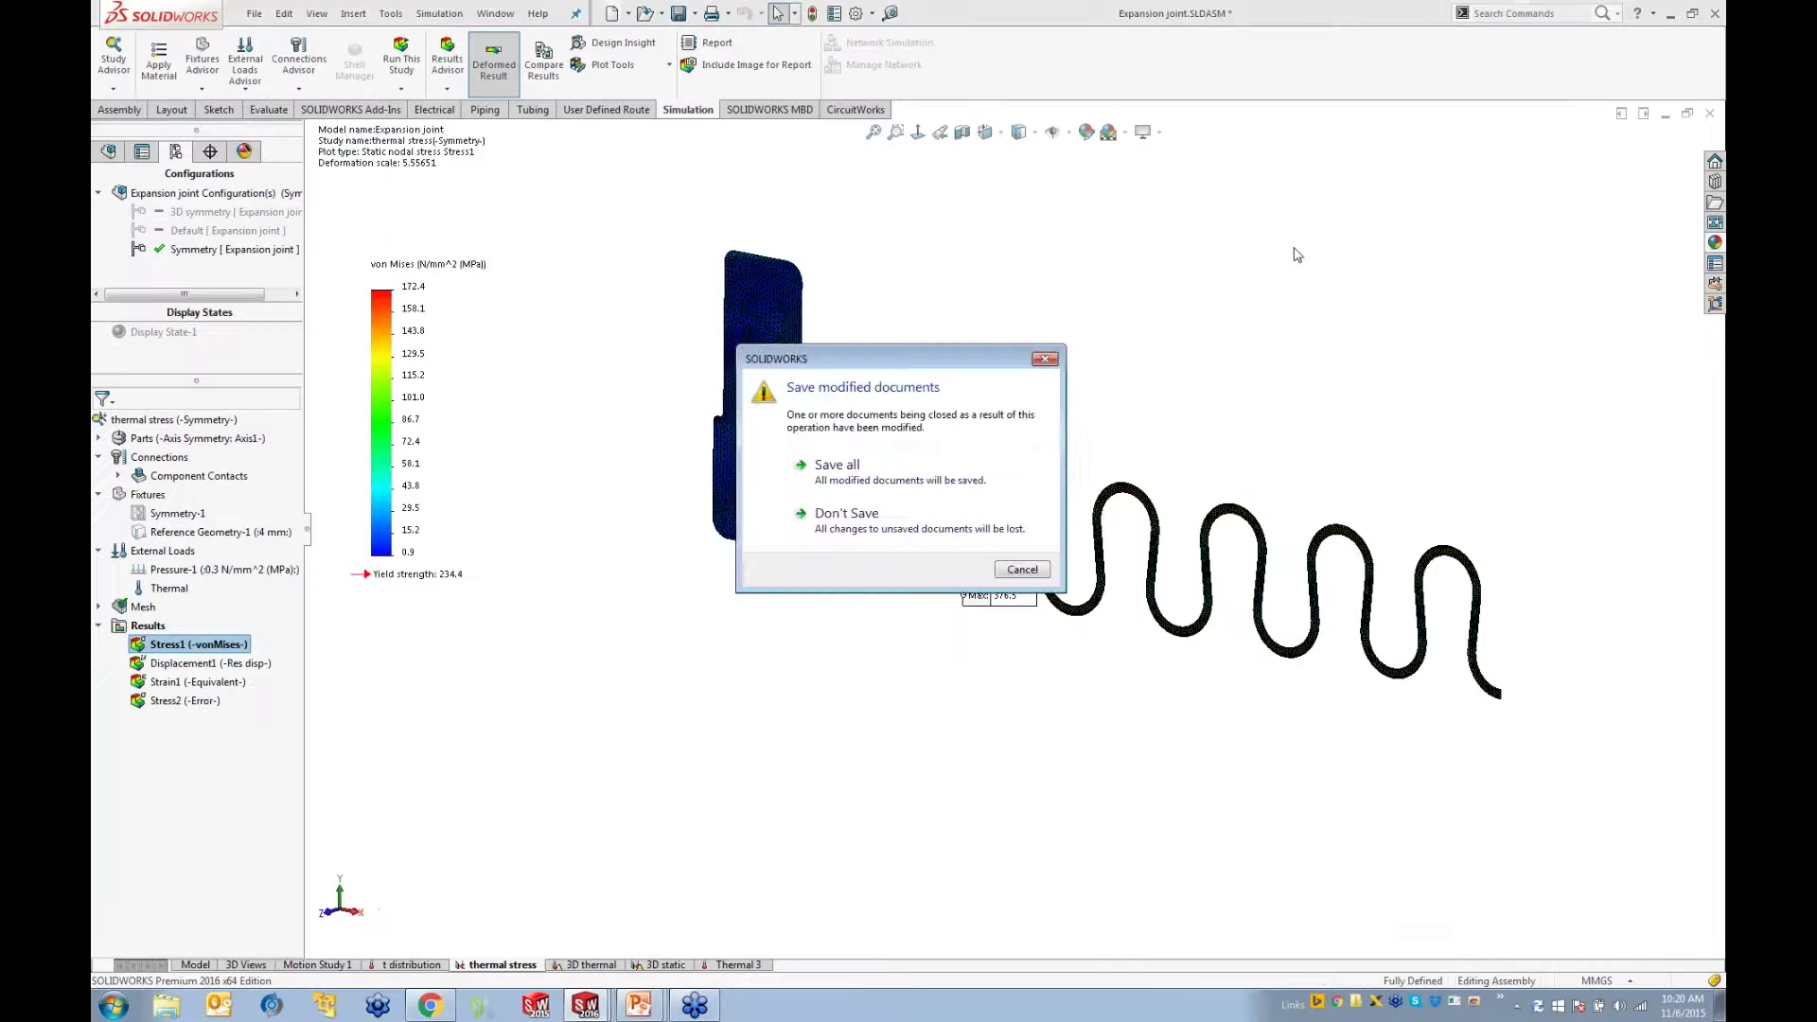
pyautogui.click(852, 518)
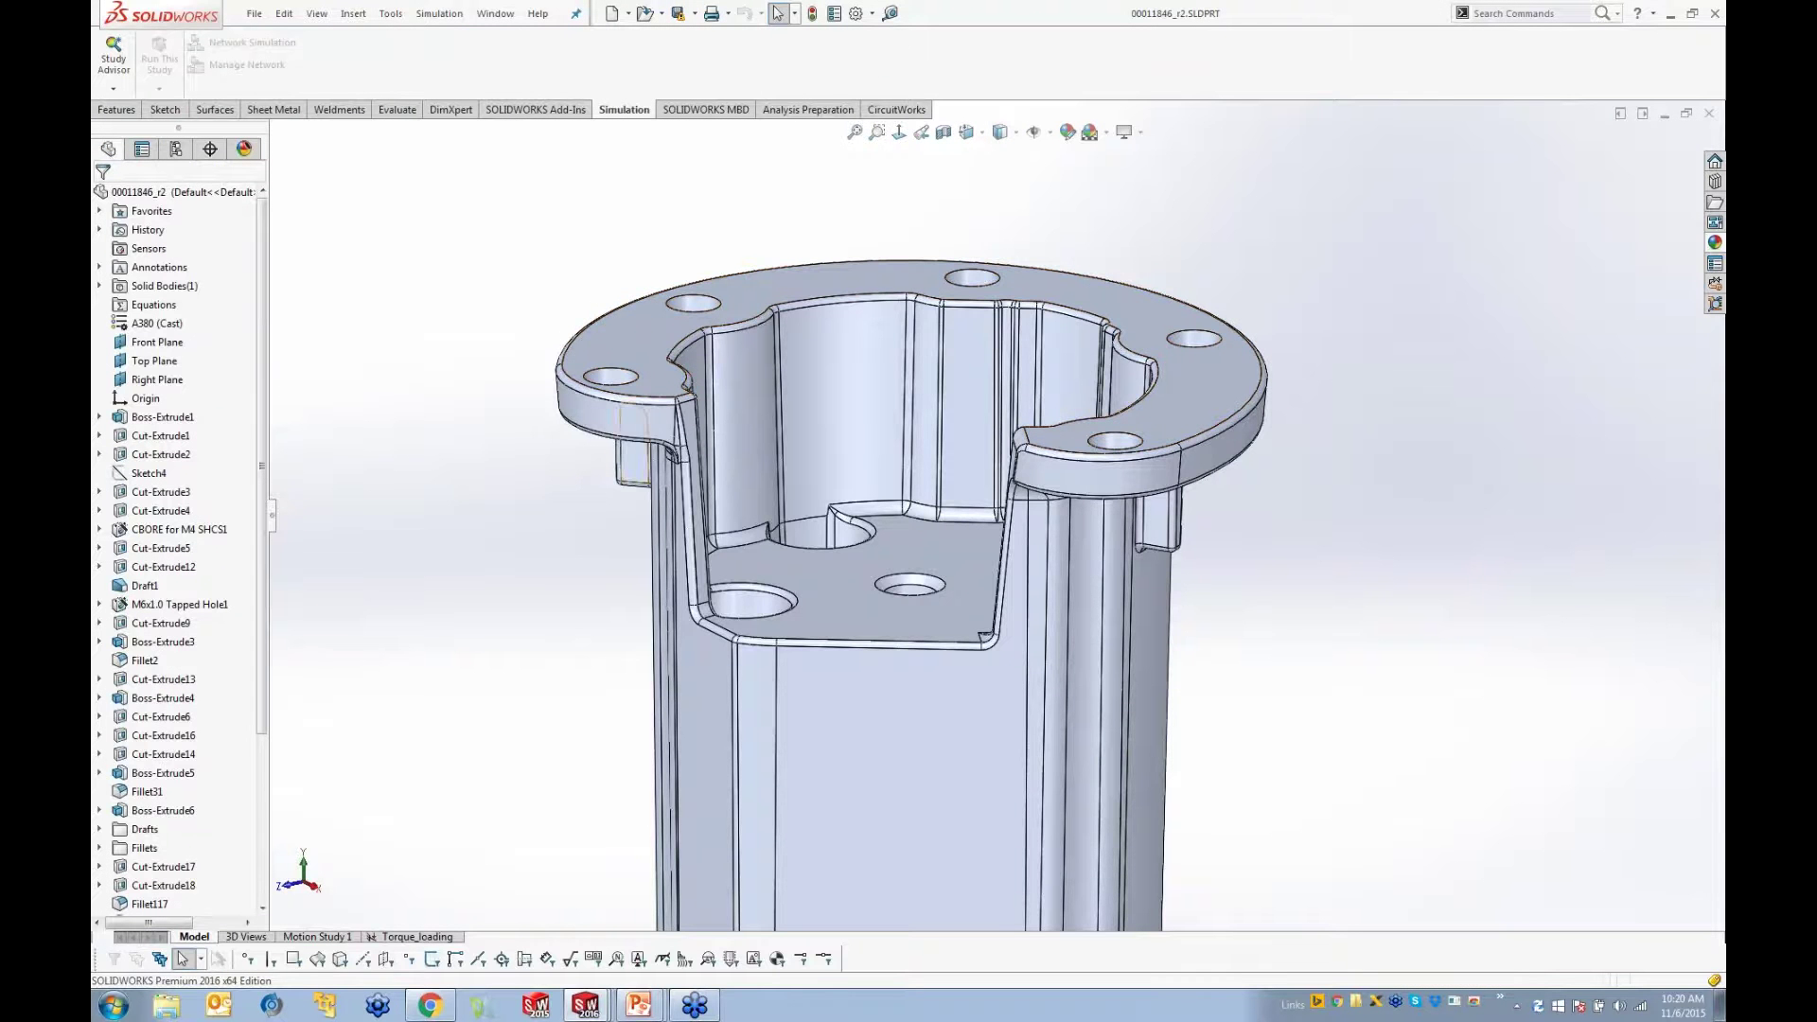
# Step: View the whole cast housing part and open its Torque_loading study
pyautogui.moveTo(606, 459); pyautogui.dragTo(584, 607, button='middle')
pyautogui.scroll(3, 572, 668)
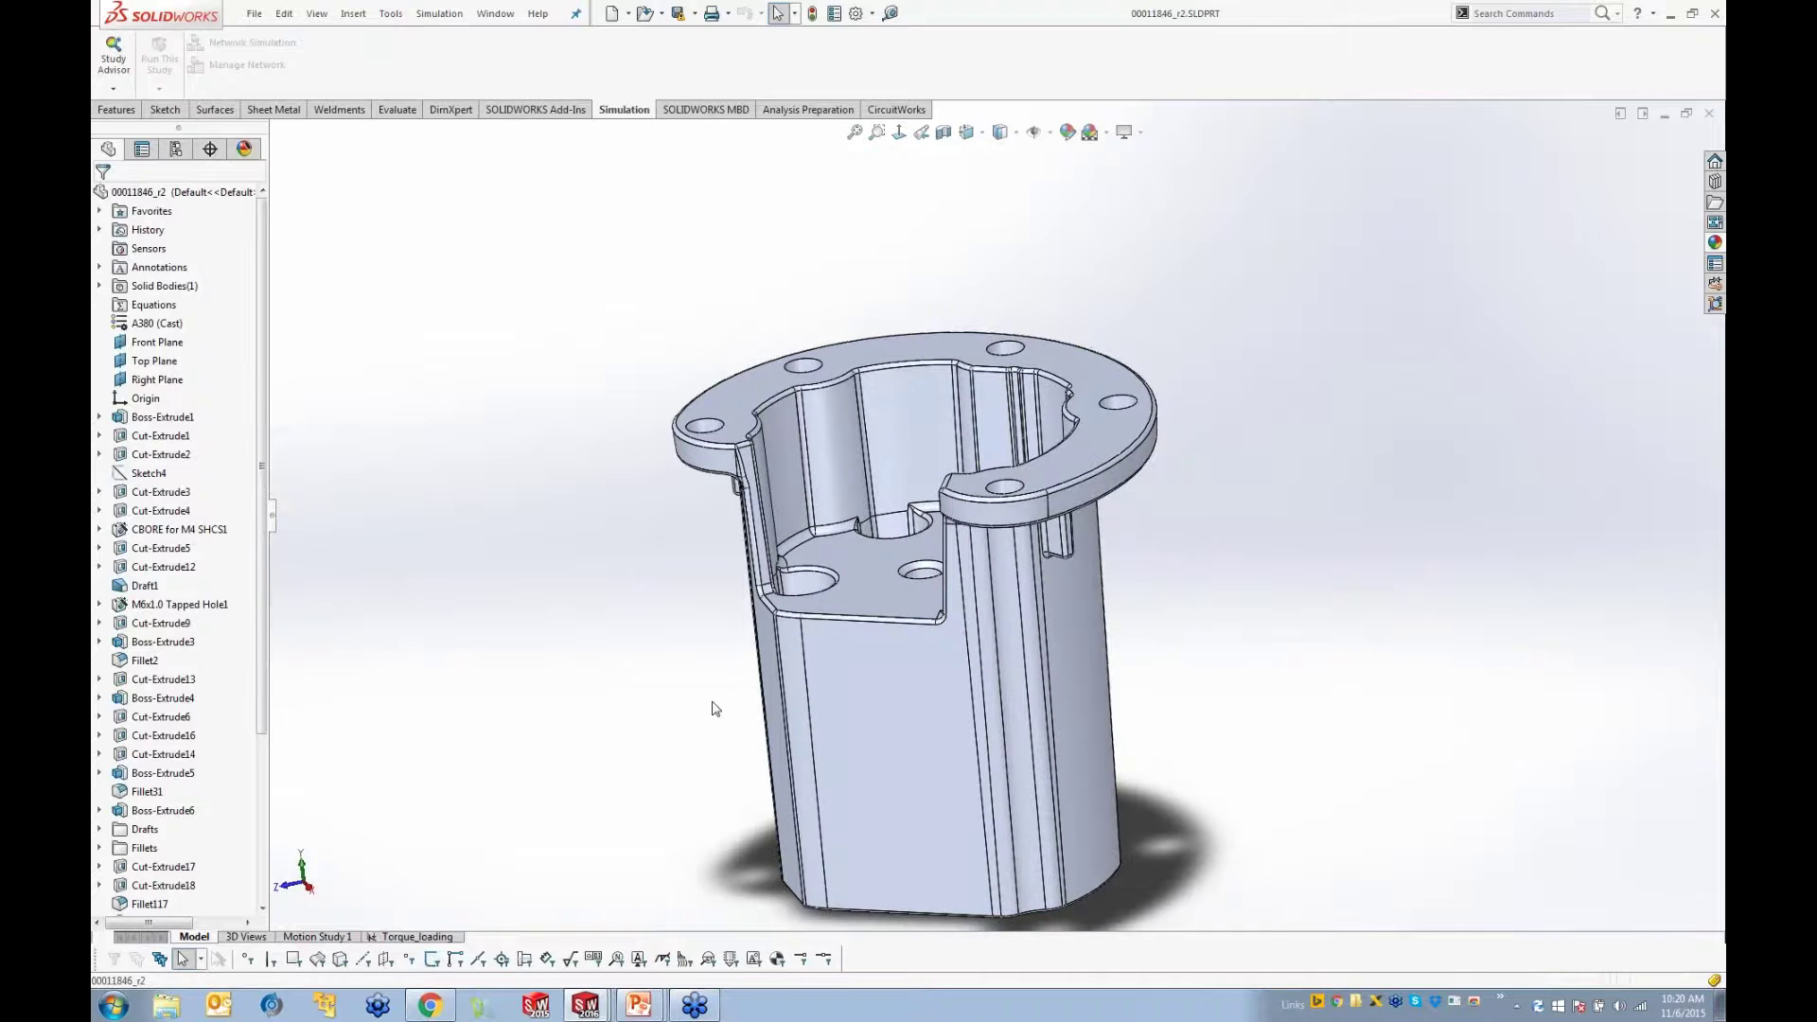
pyautogui.click(416, 937)
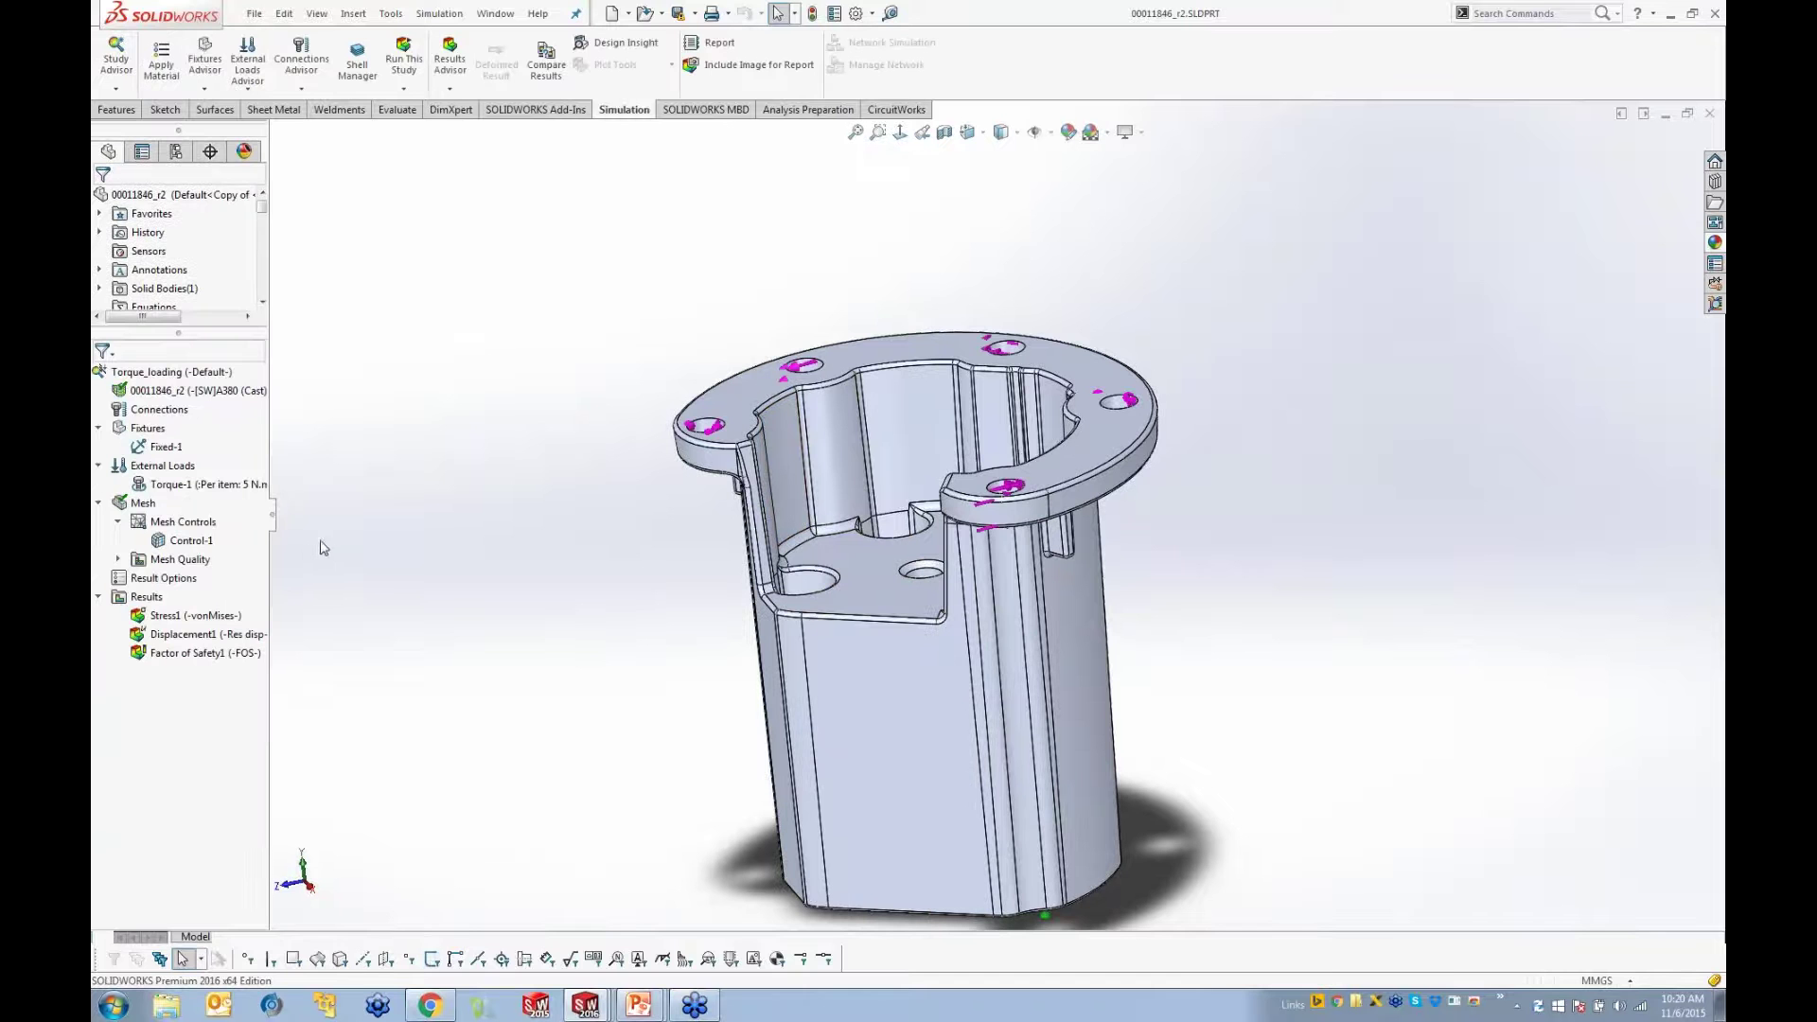
# Step: Inspect which fillets at the housing's cutout corners the Control-1 mesh control is applied to
pyautogui.click(188, 543)
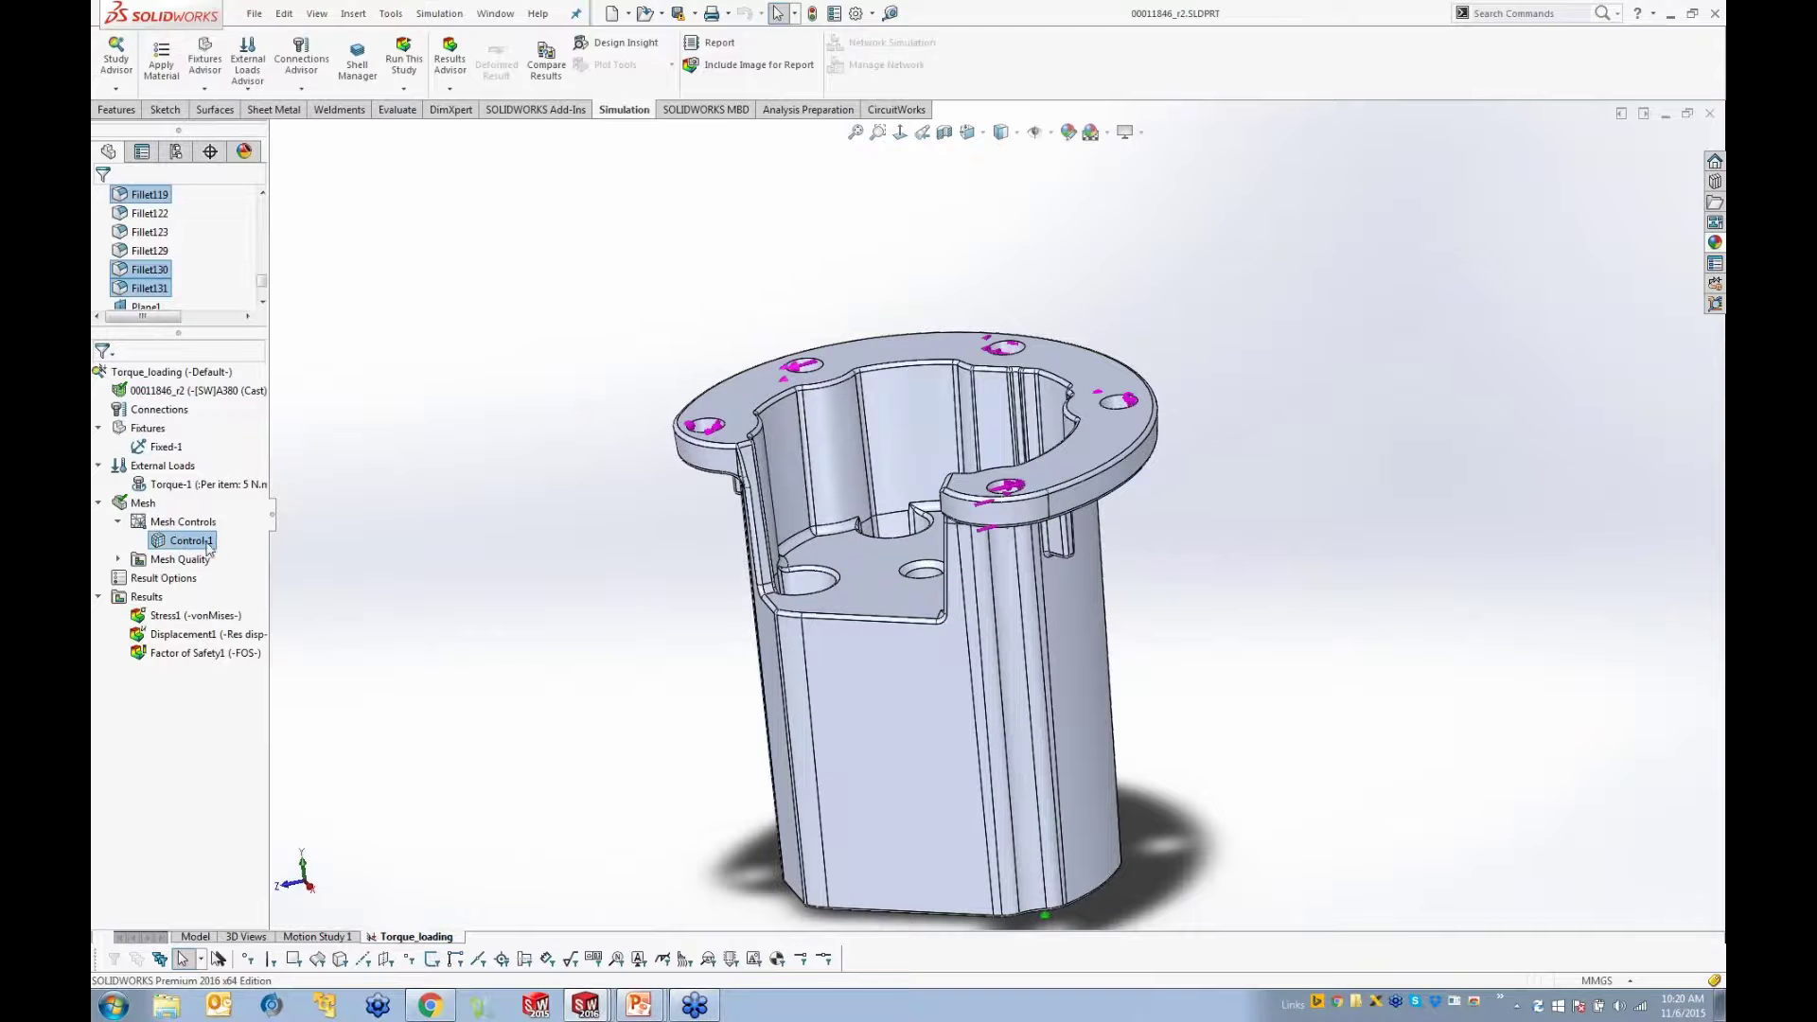
pyautogui.scroll(-3, 539, 579)
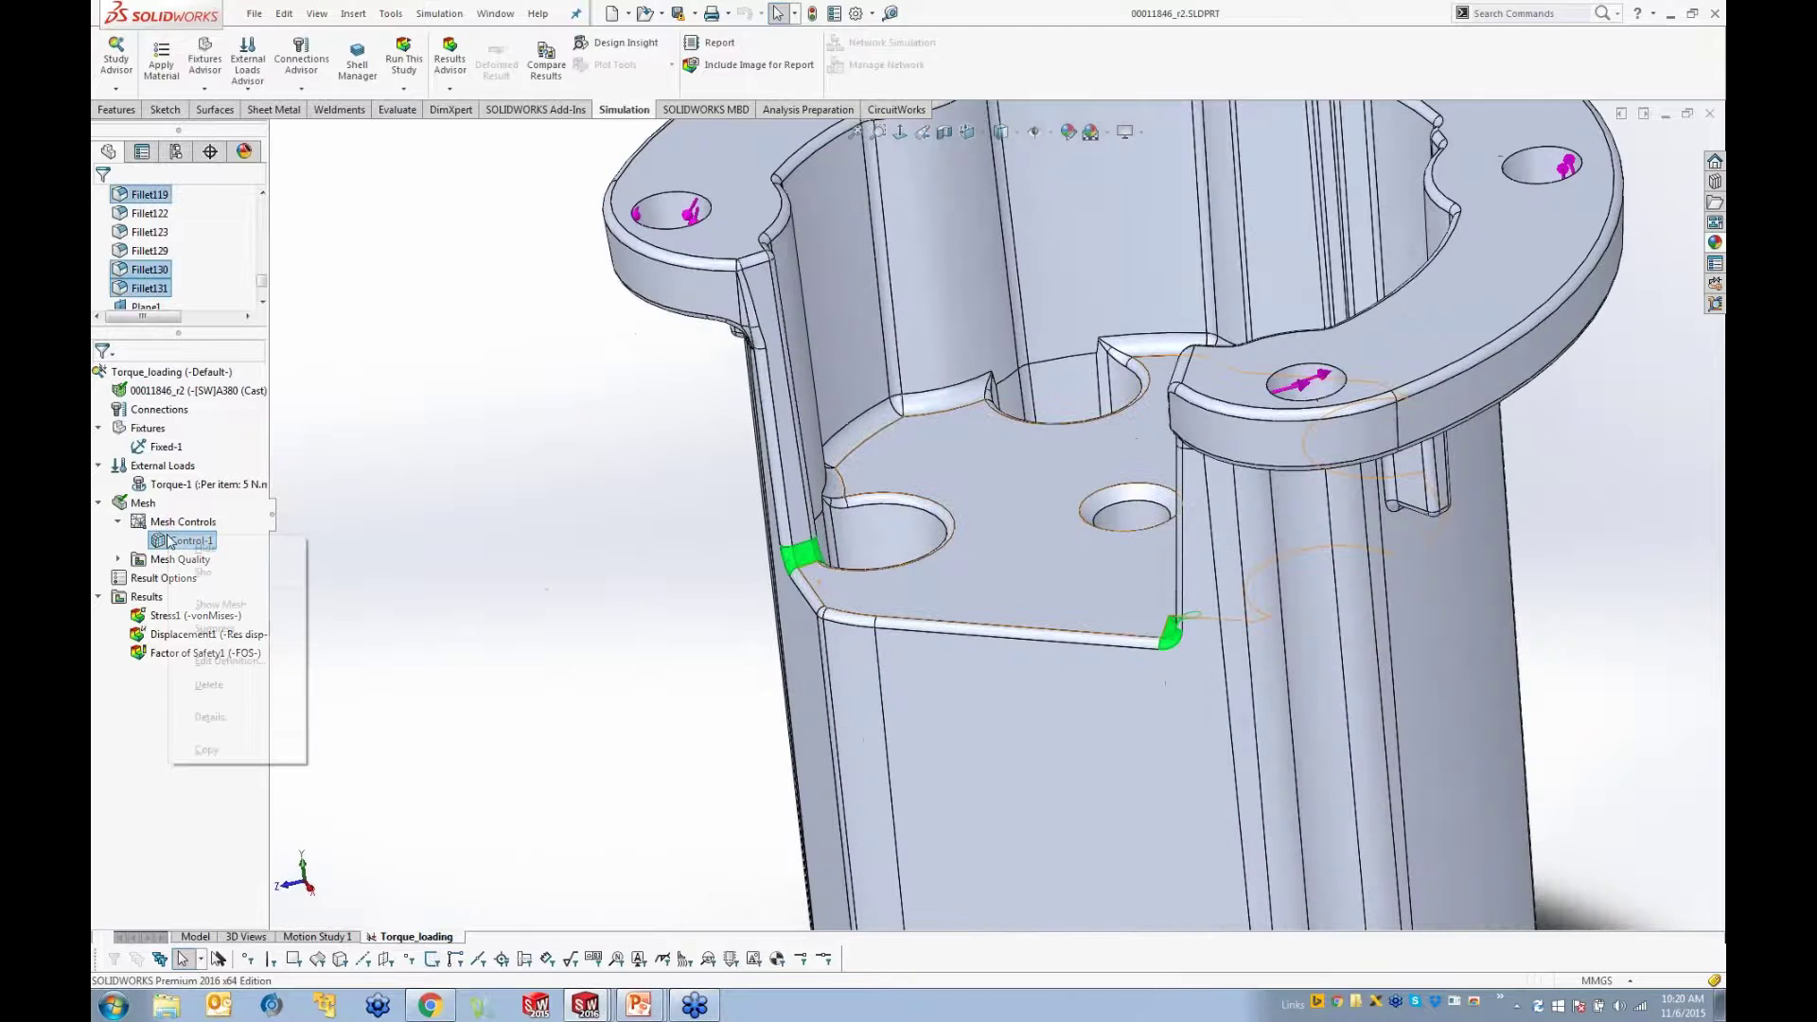
pyautogui.rightClick(169, 537)
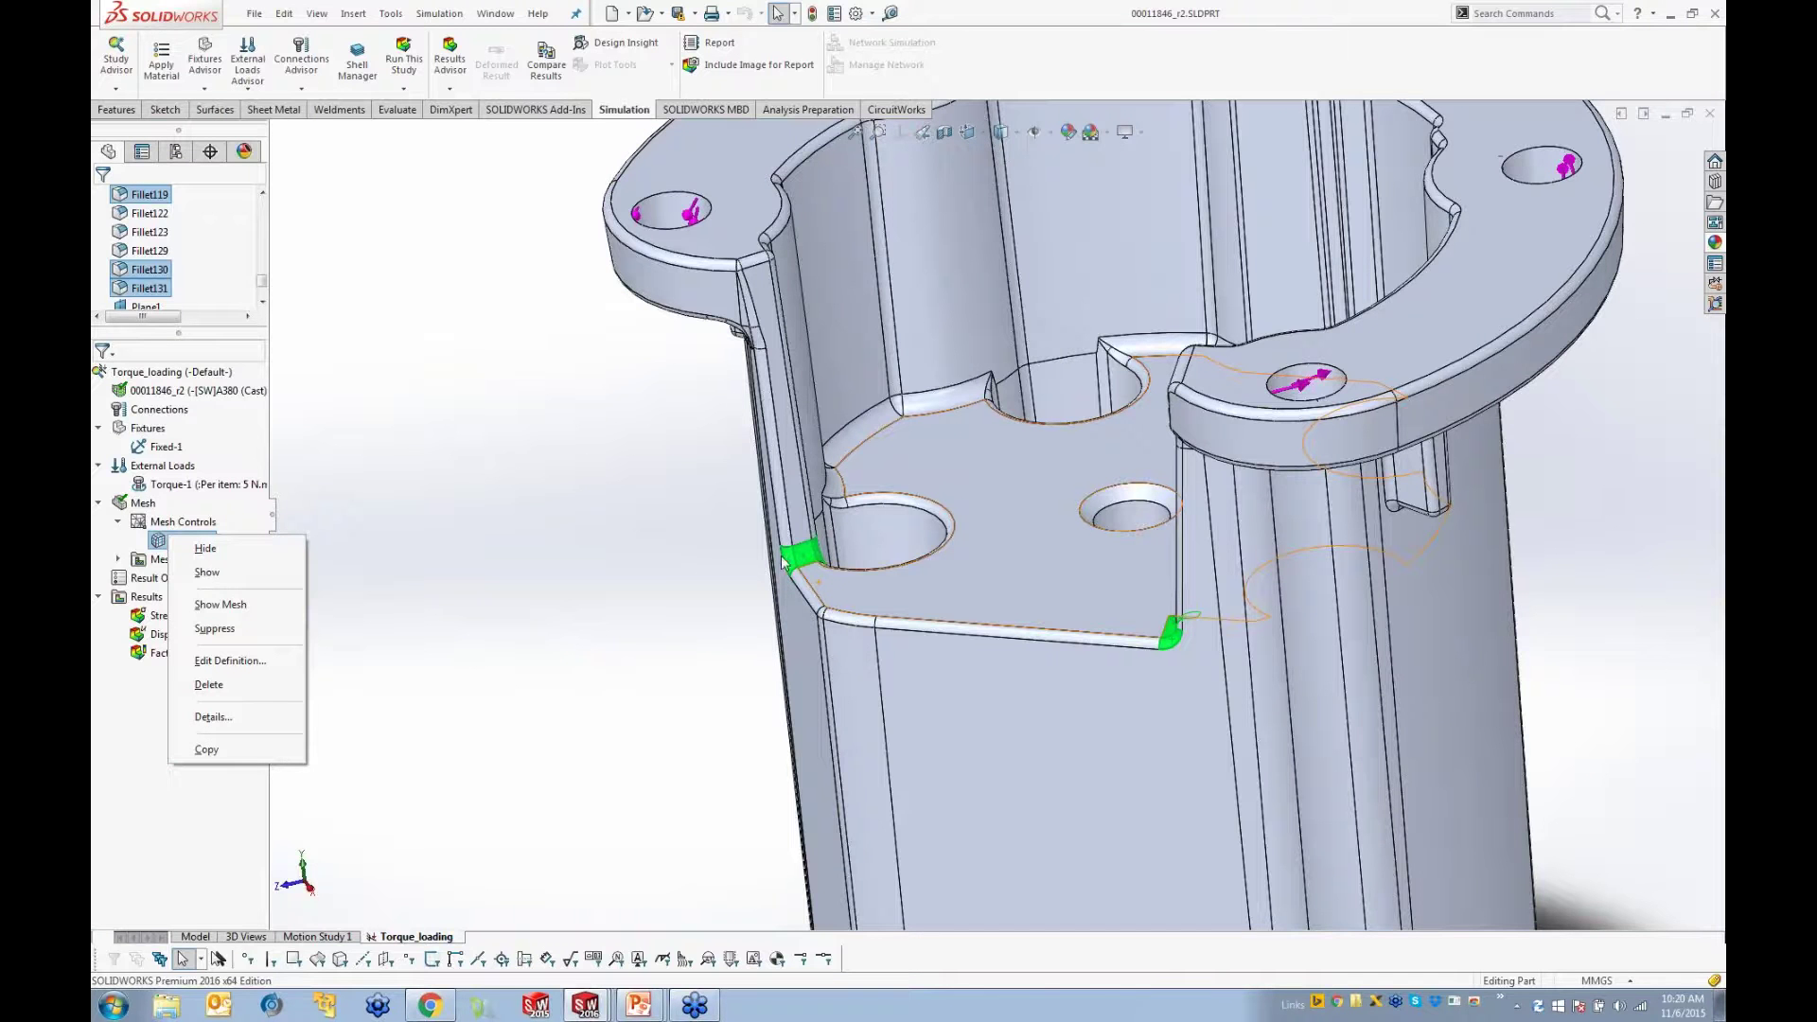
pyautogui.click(613, 542)
pyautogui.click(613, 542)
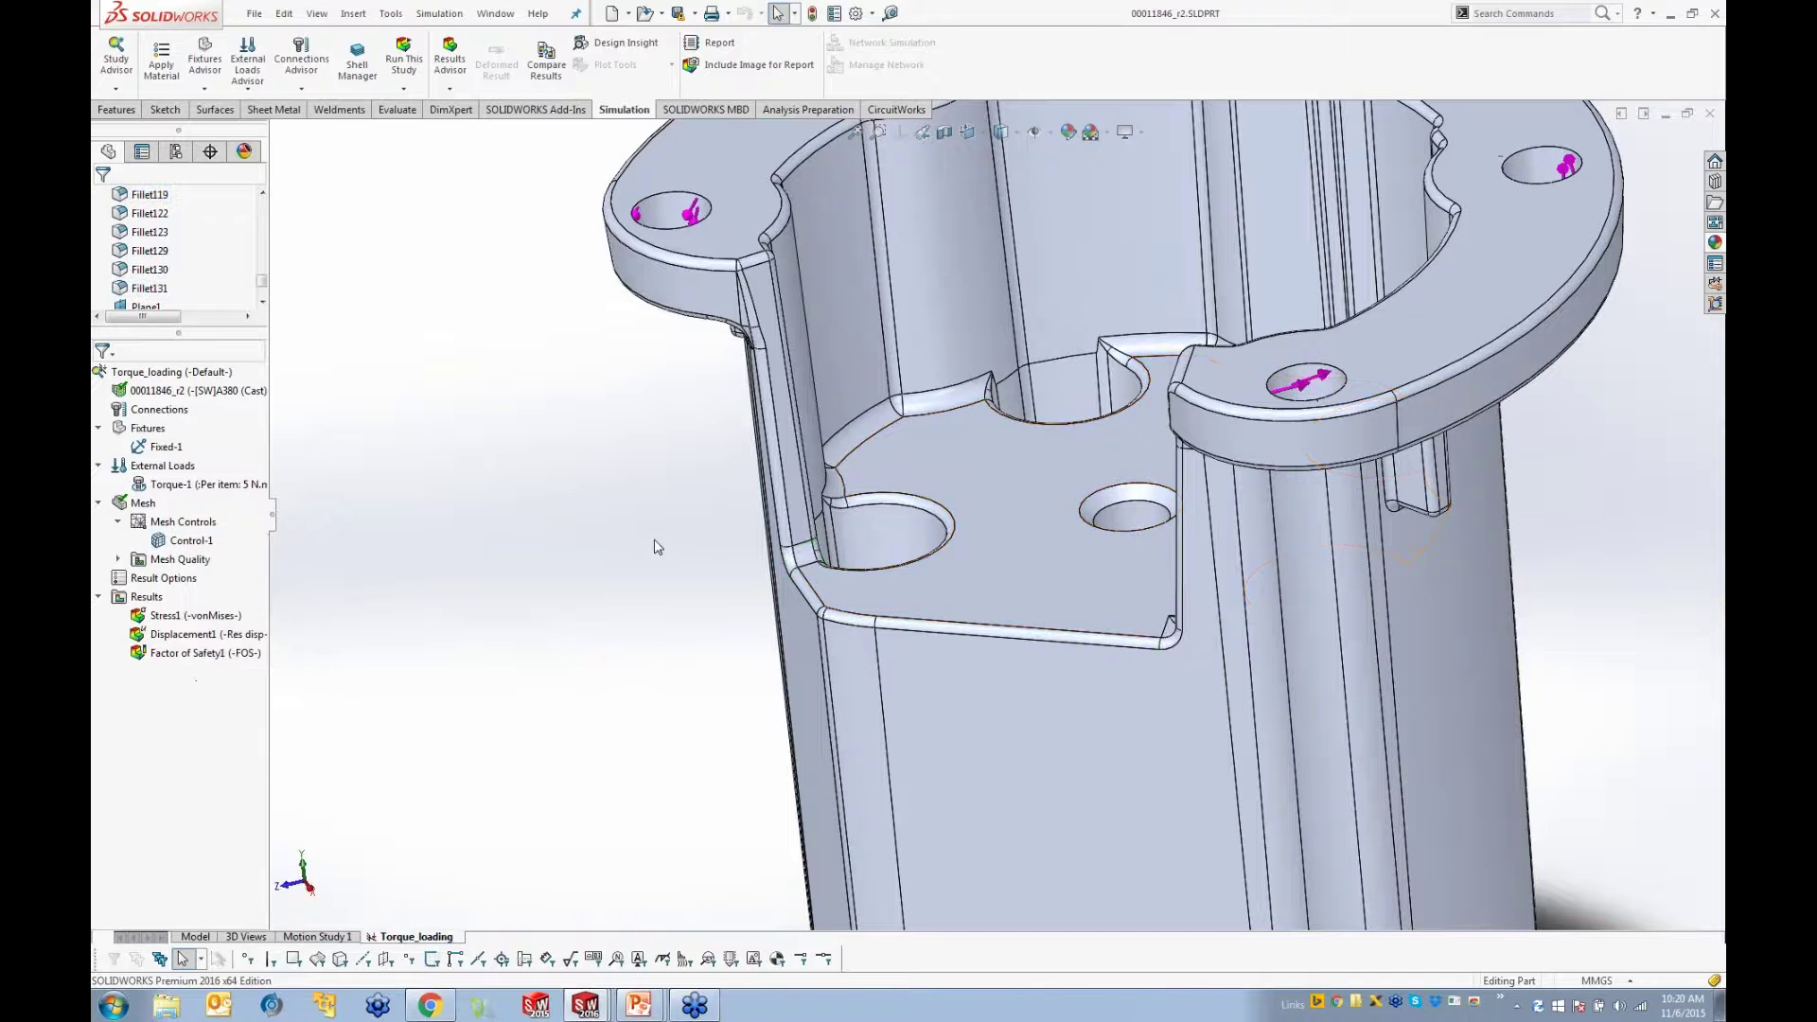
pyautogui.moveTo(791, 676); pyautogui.dragTo(818, 664, button='middle')
pyautogui.moveTo(795, 568); pyautogui.dragTo(843, 577, button='middle')
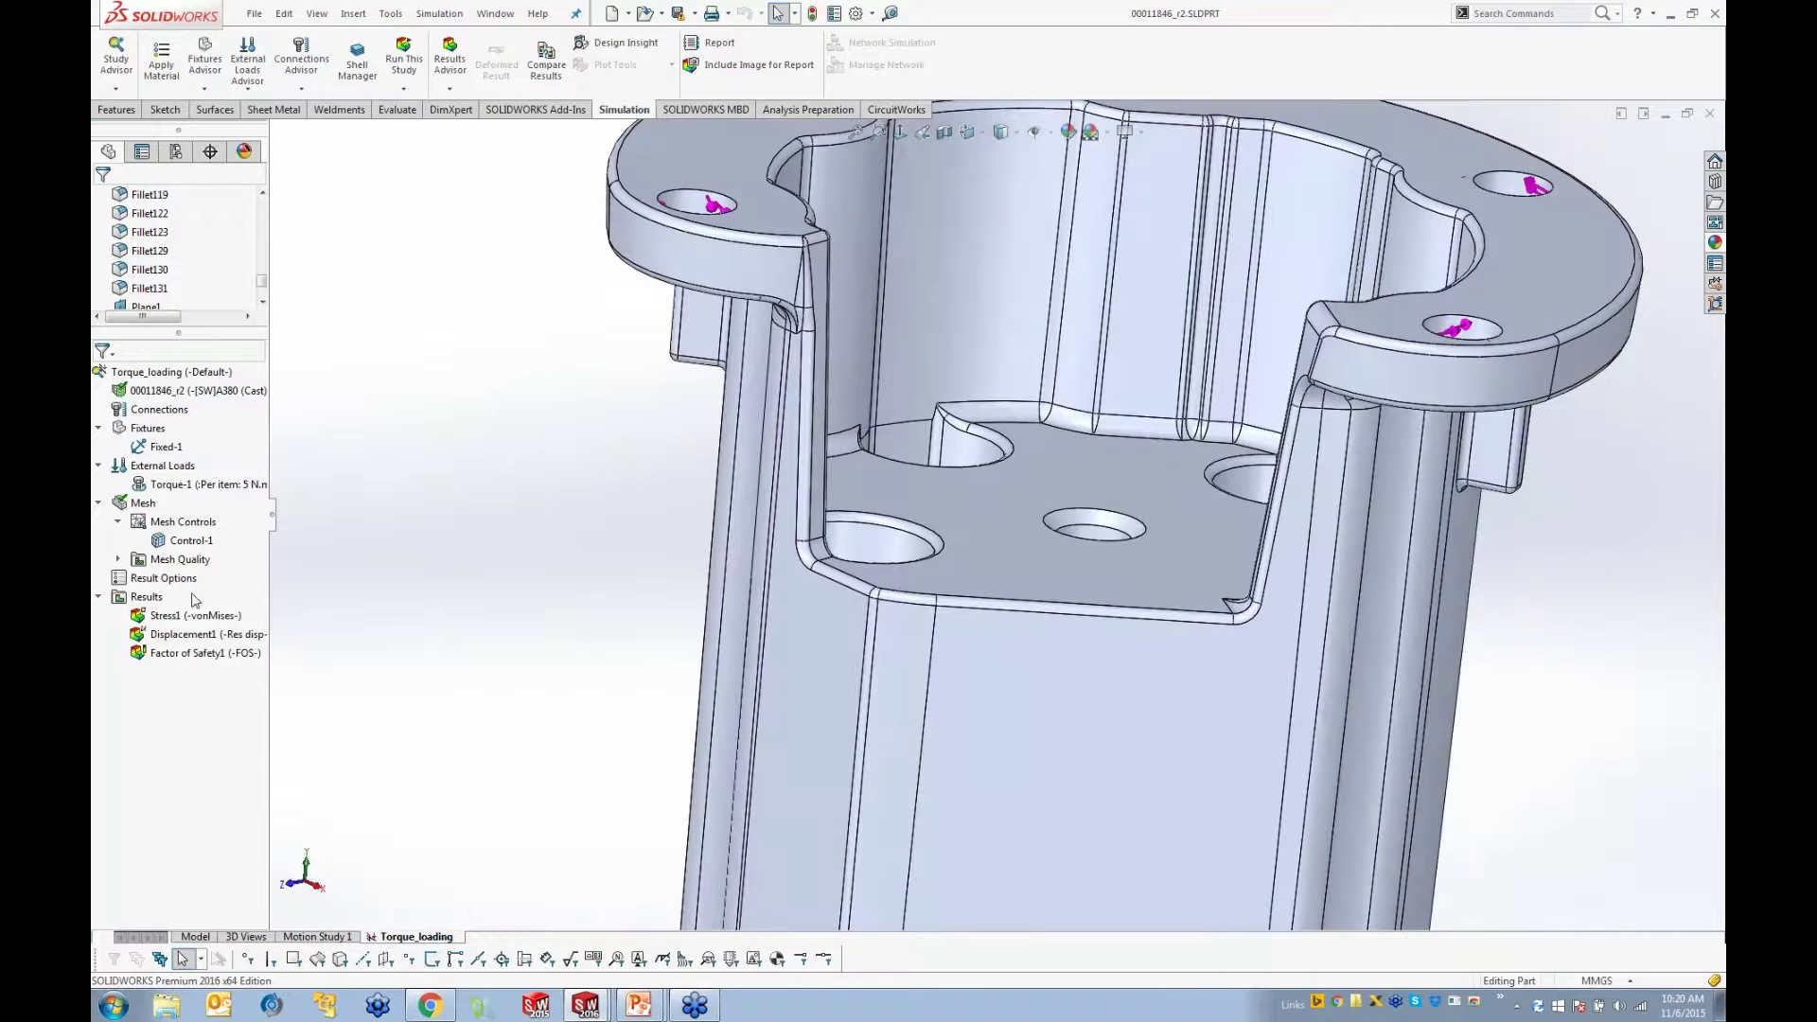
# Step: Display the Mesh Quality1 plot and examine the sectioned mesh elements up close around the refined fillet at the cutout corner
pyautogui.click(119, 560)
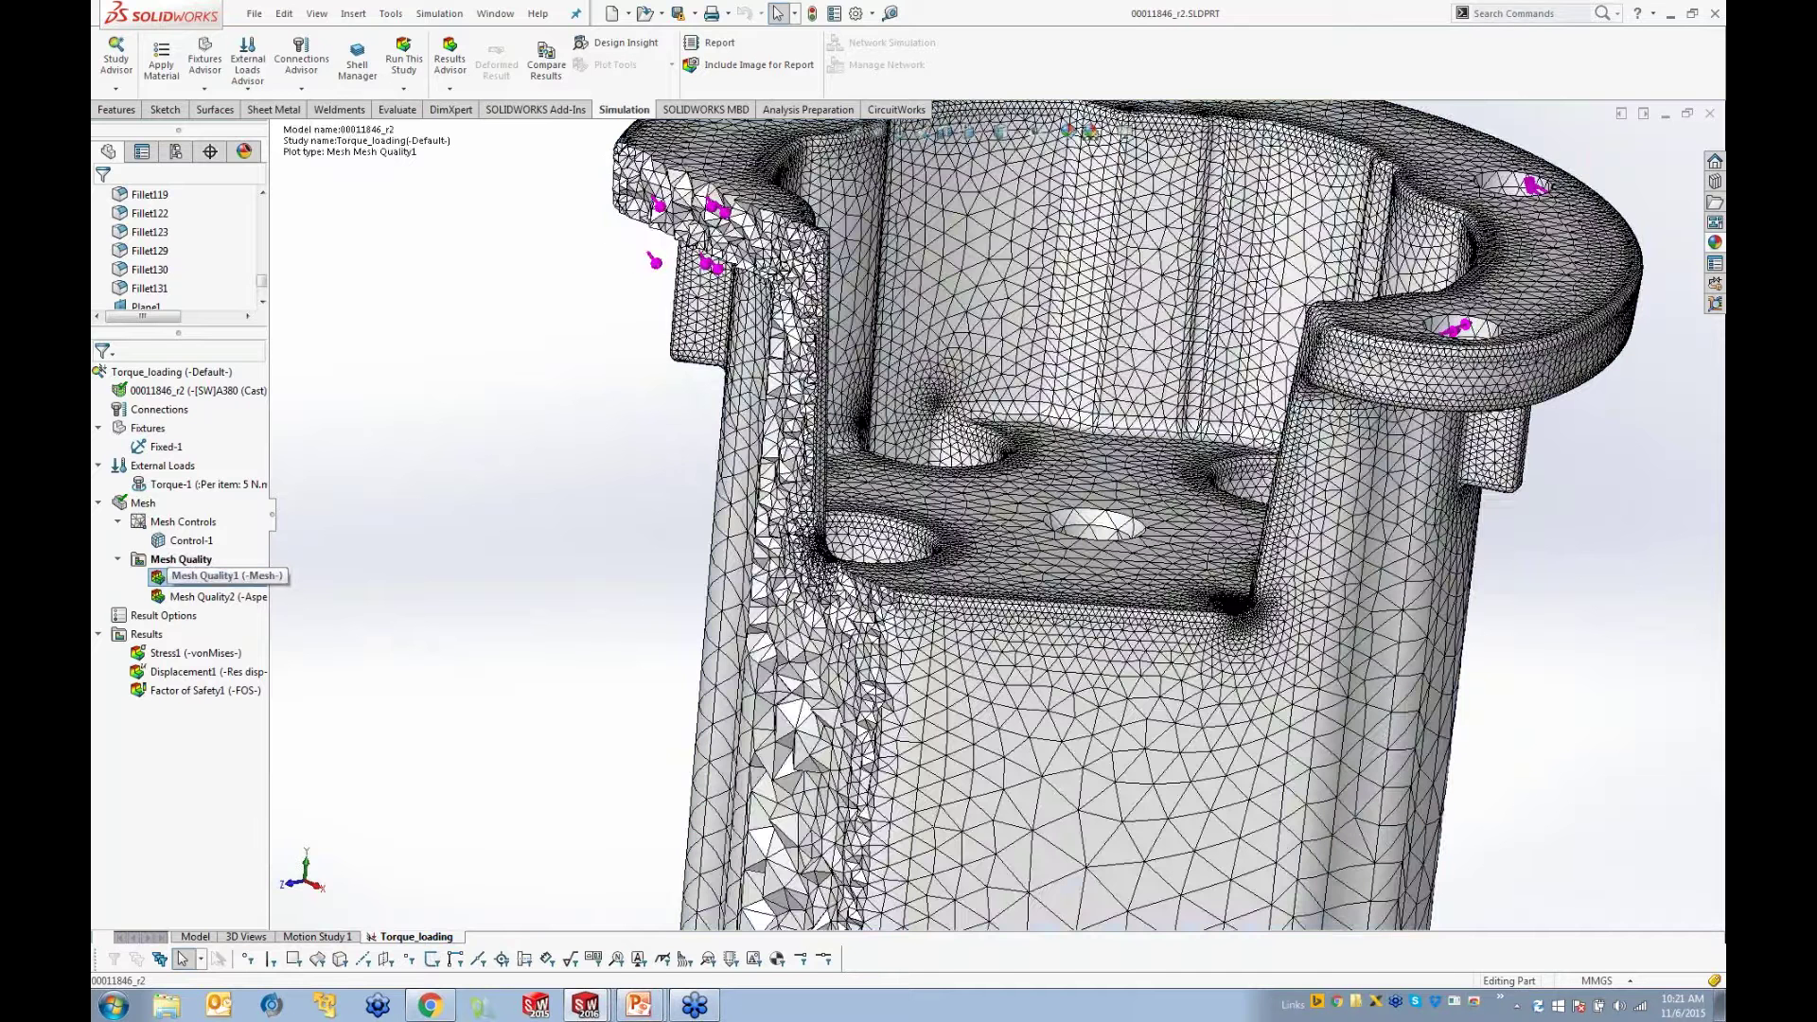
pyautogui.moveTo(607, 544); pyautogui.dragTo(492, 495, button='middle')
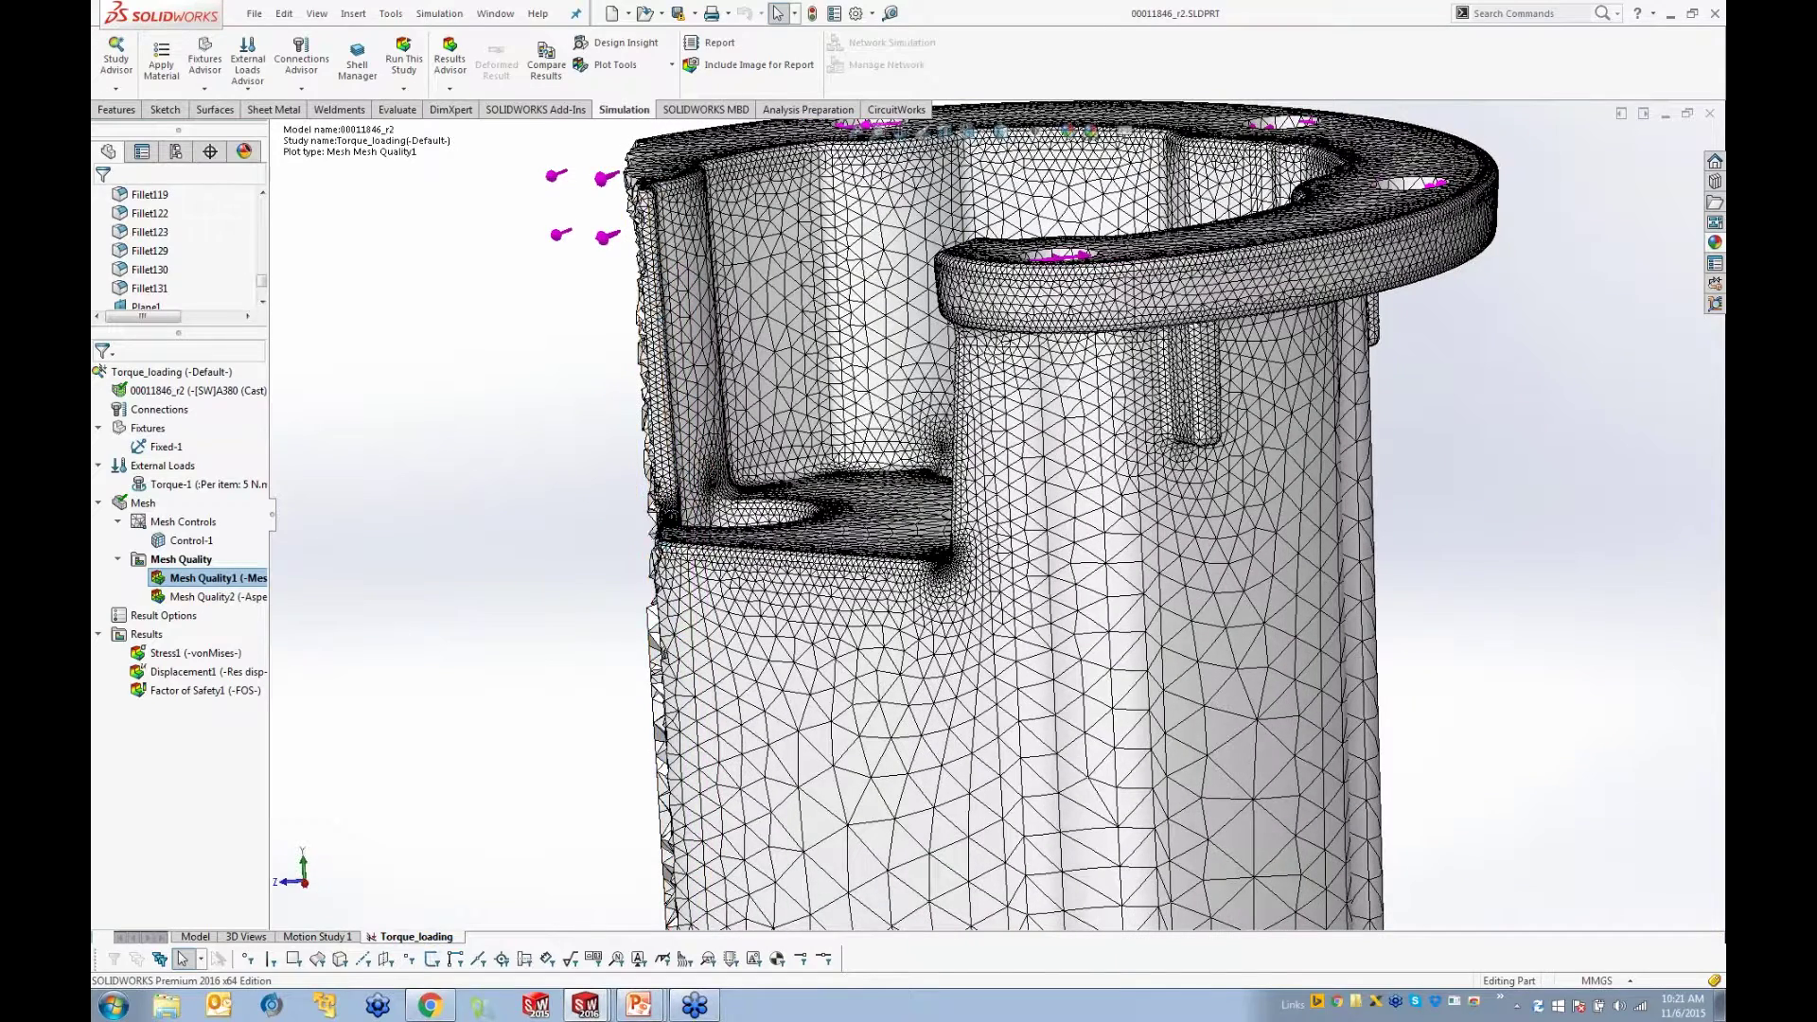
pyautogui.scroll(-5, 662, 544)
pyautogui.scroll(-2, 765, 534)
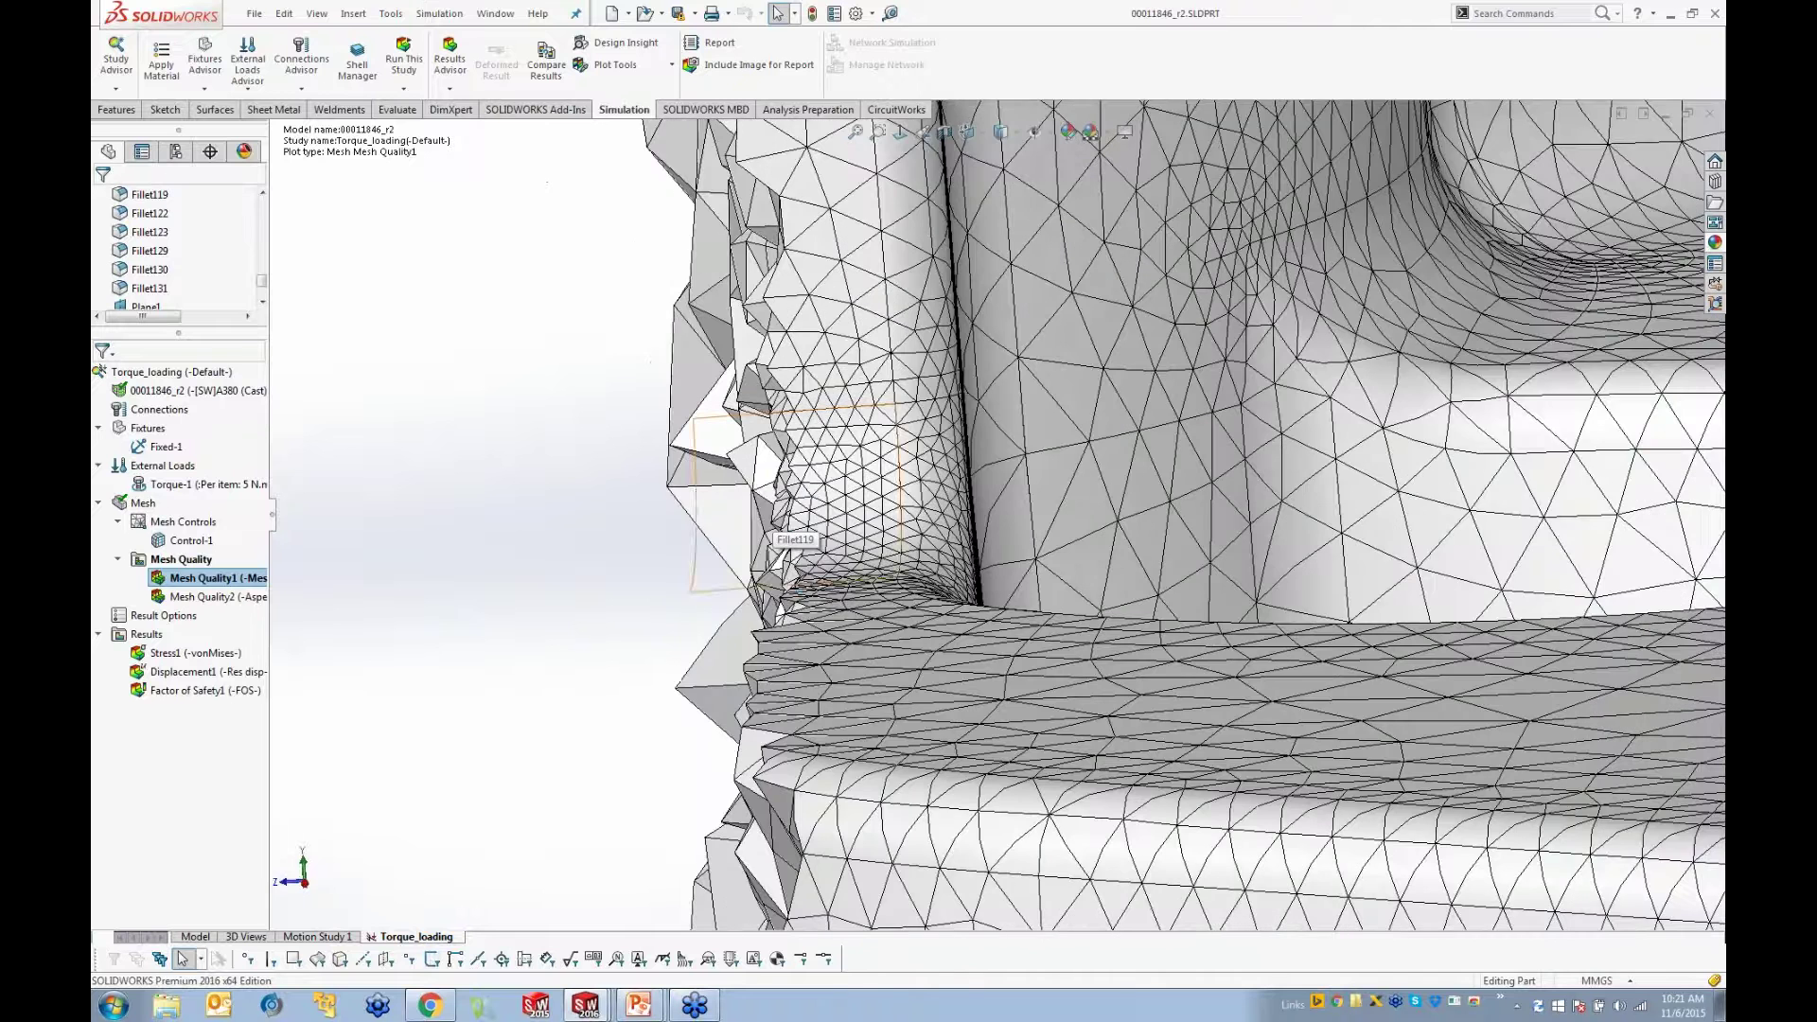
pyautogui.scroll(-2, 806, 491)
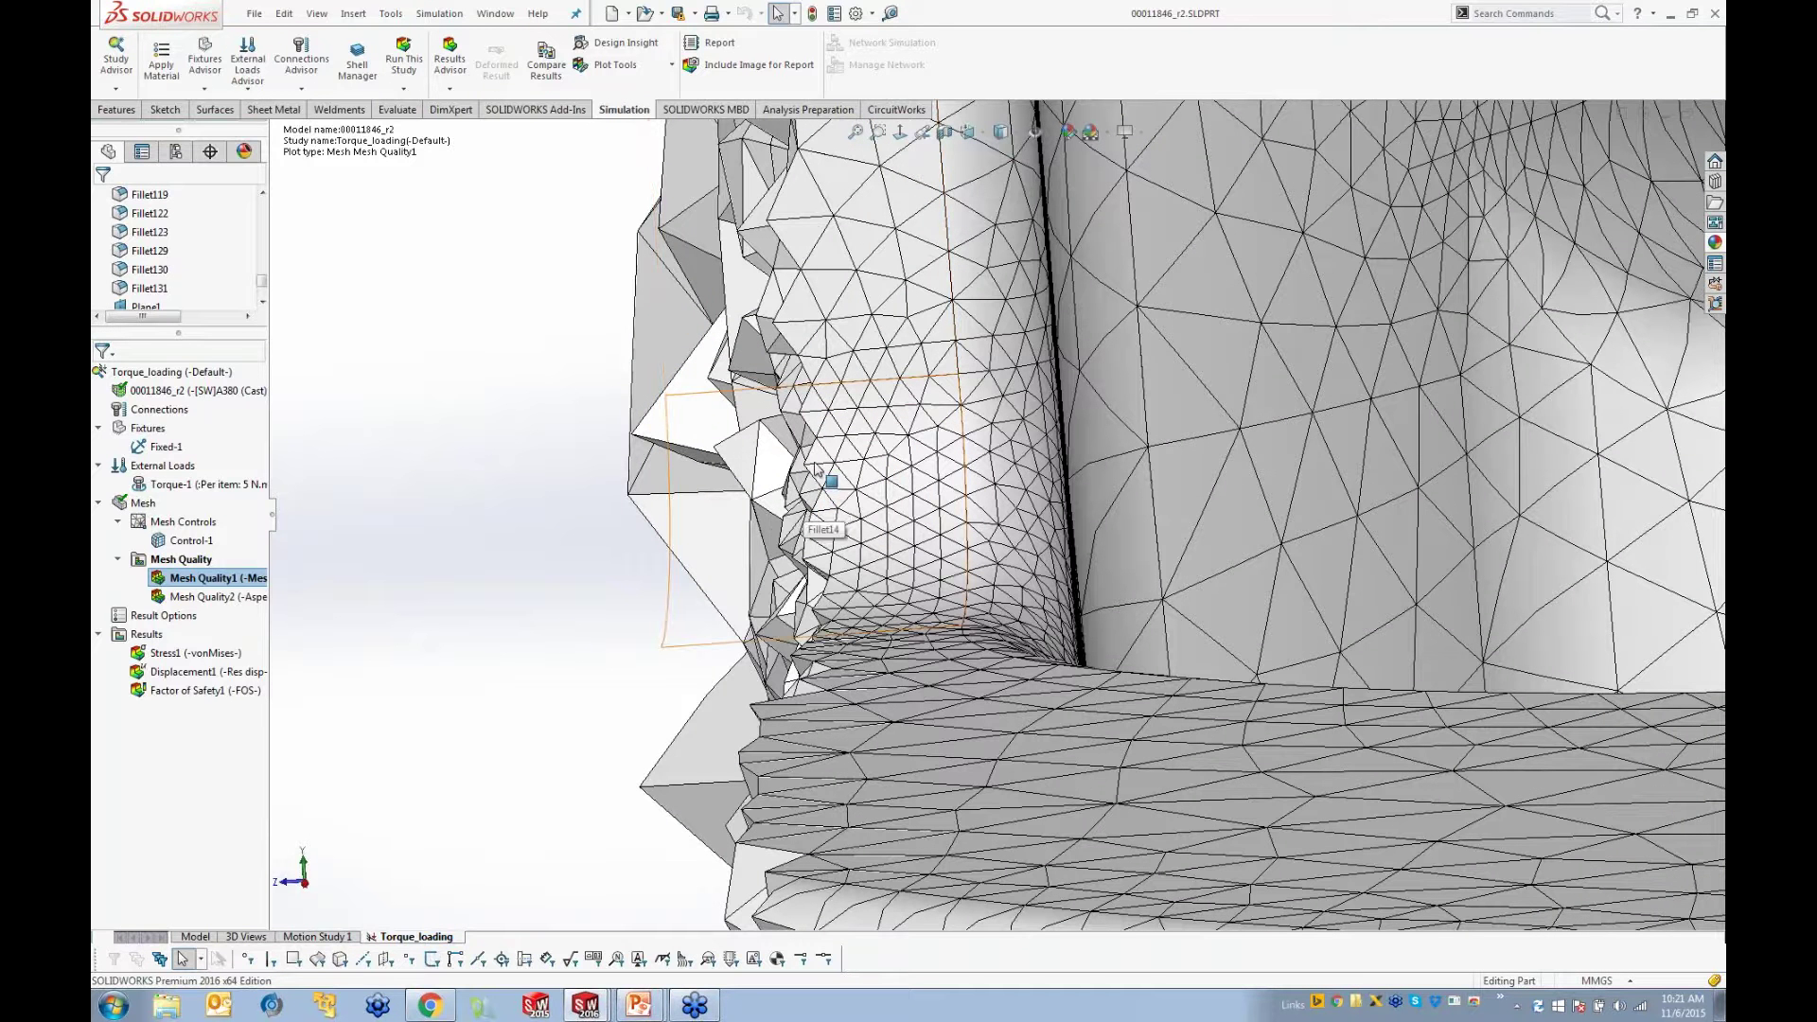
pyautogui.scroll(-4, 822, 467)
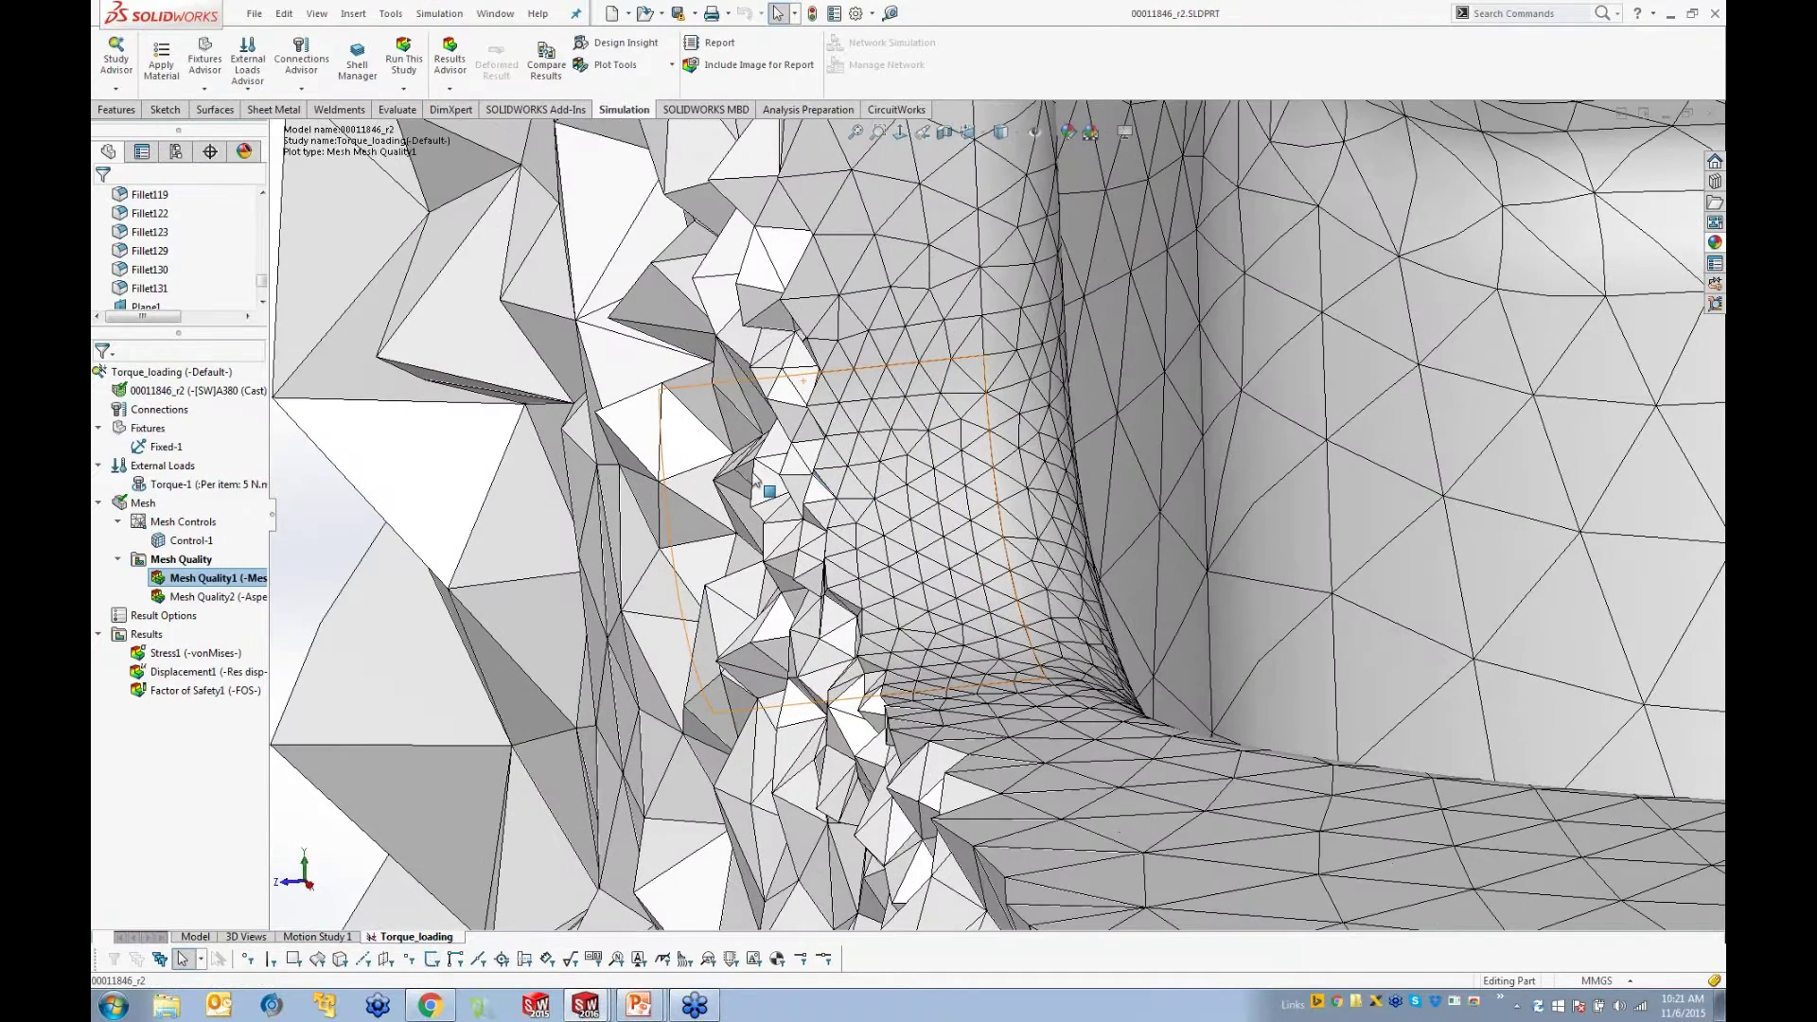
pyautogui.scroll(3, 810, 483)
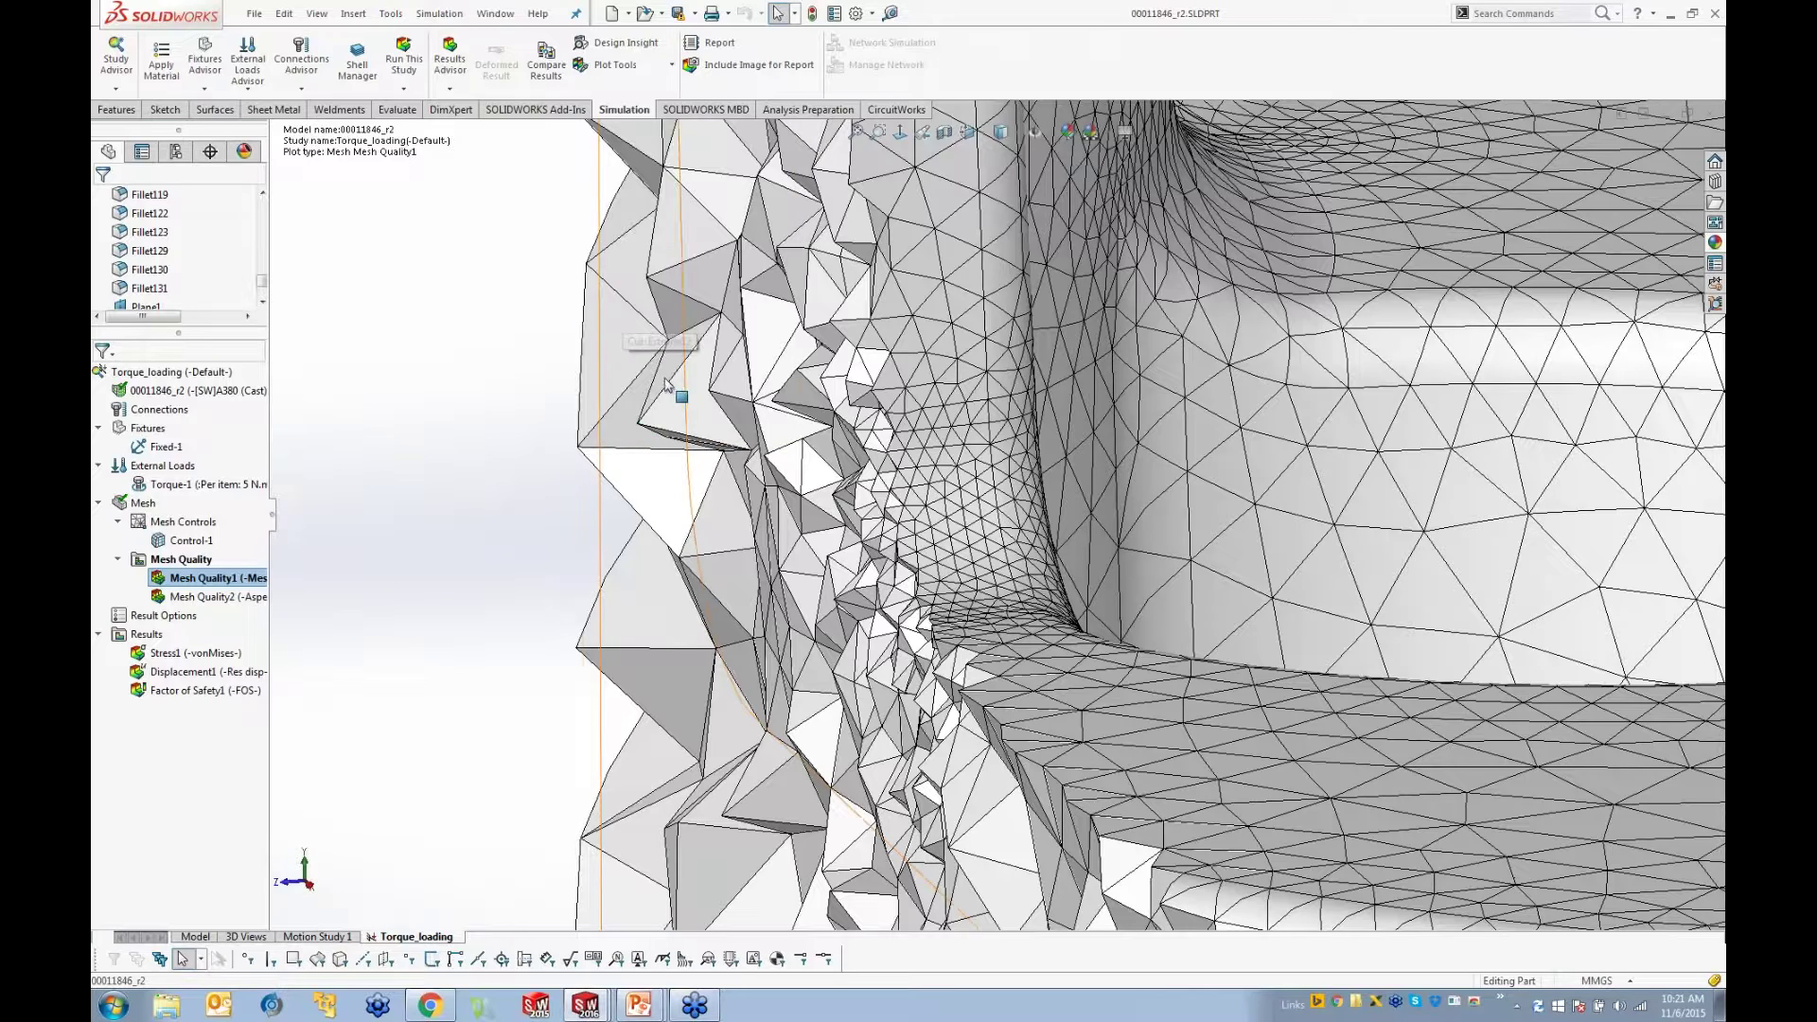
pyautogui.moveTo(714, 554); pyautogui.dragTo(795, 501, button='middle')
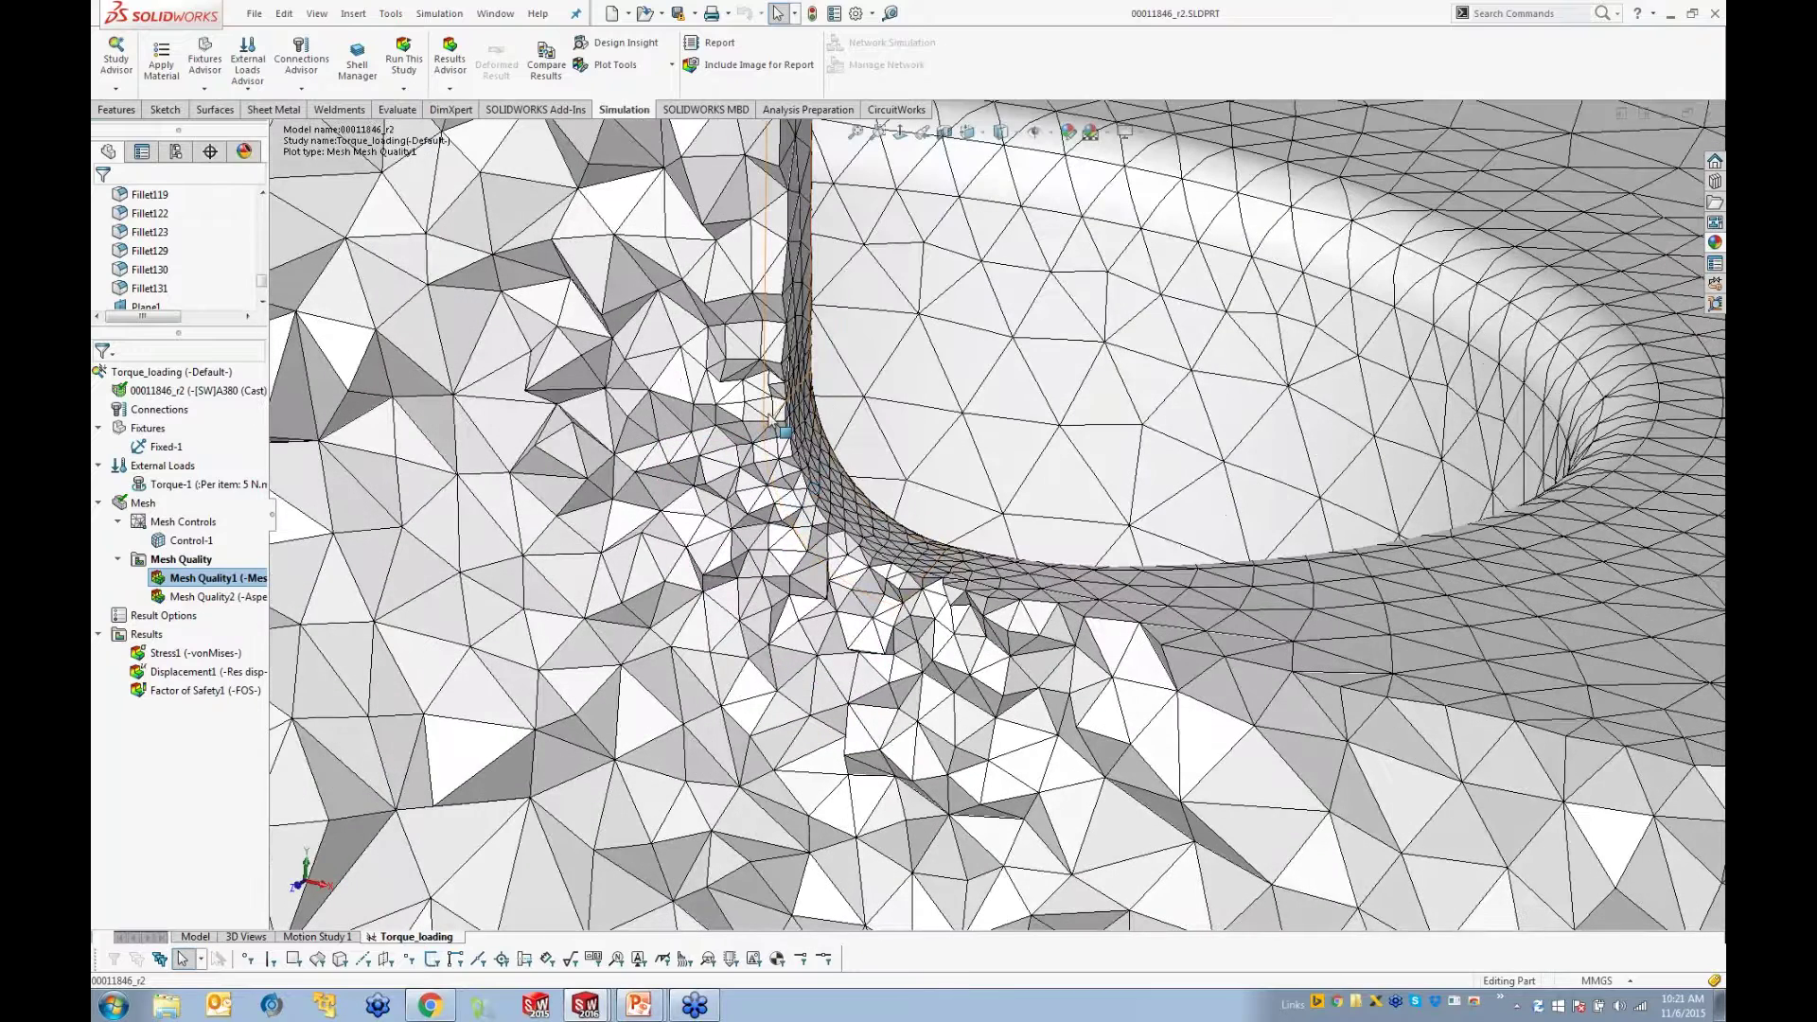
pyautogui.scroll(-1, 814, 440)
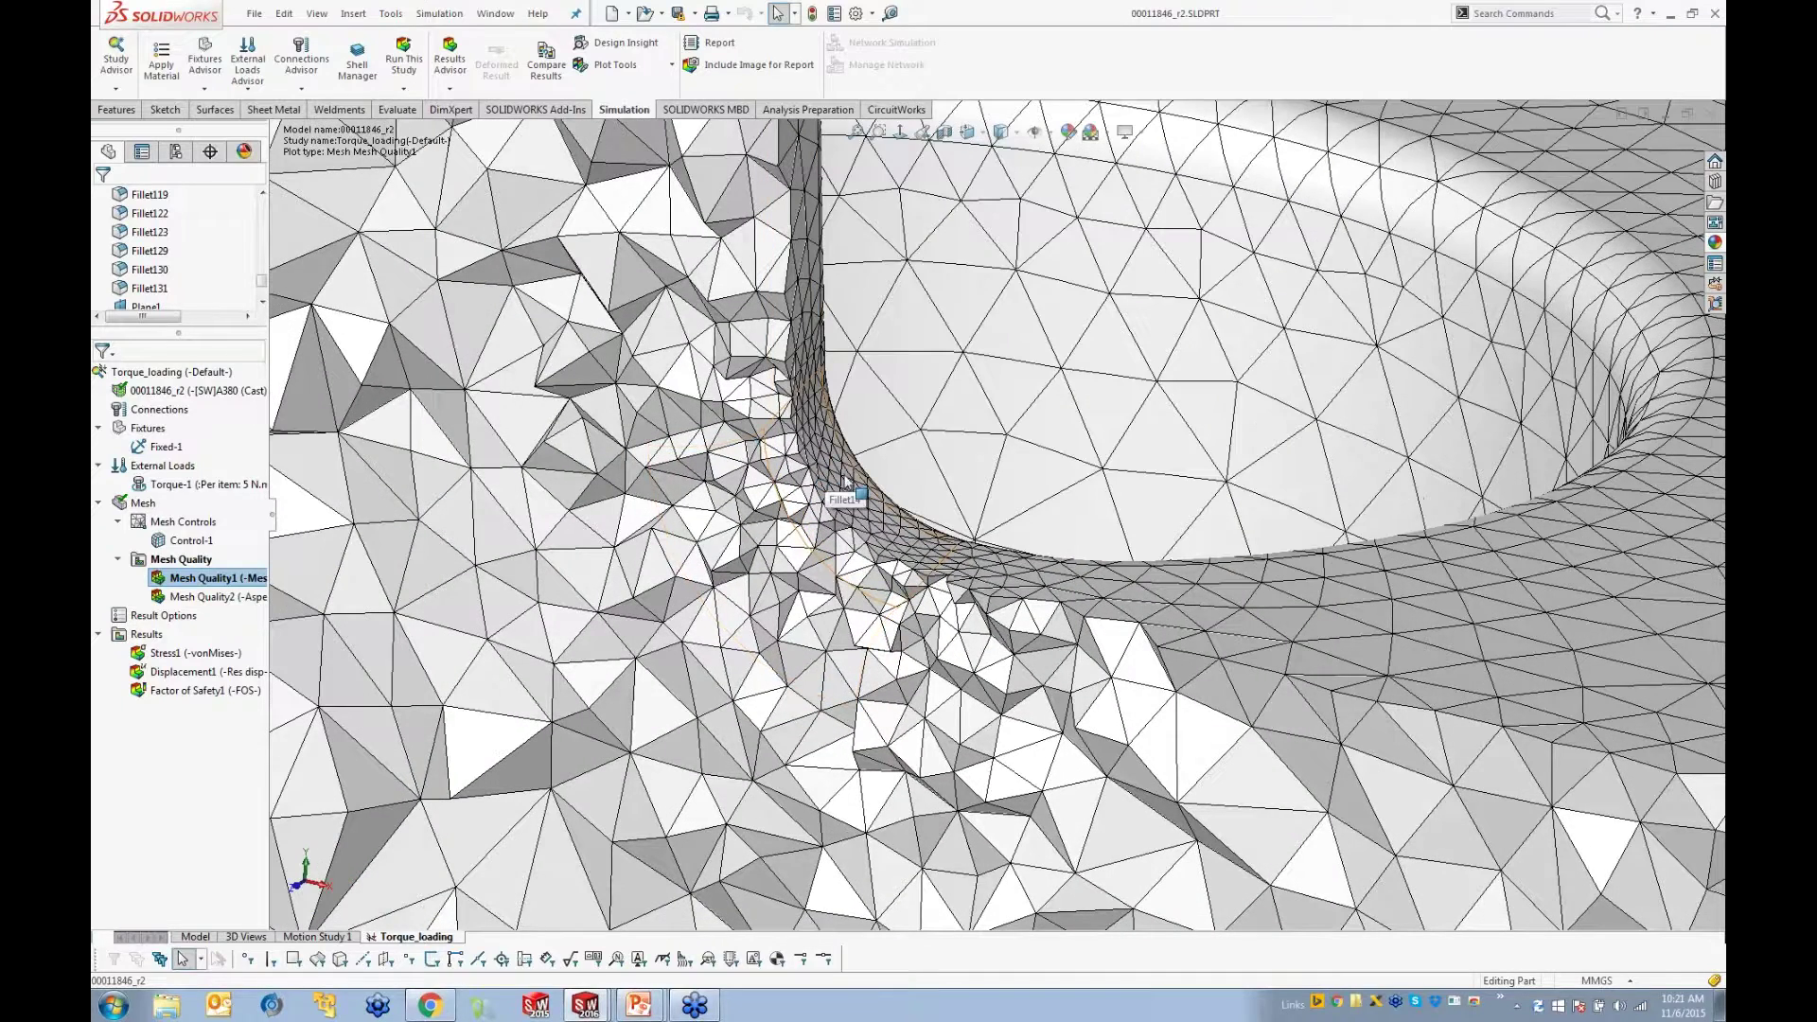
pyautogui.scroll(5, 651, 669)
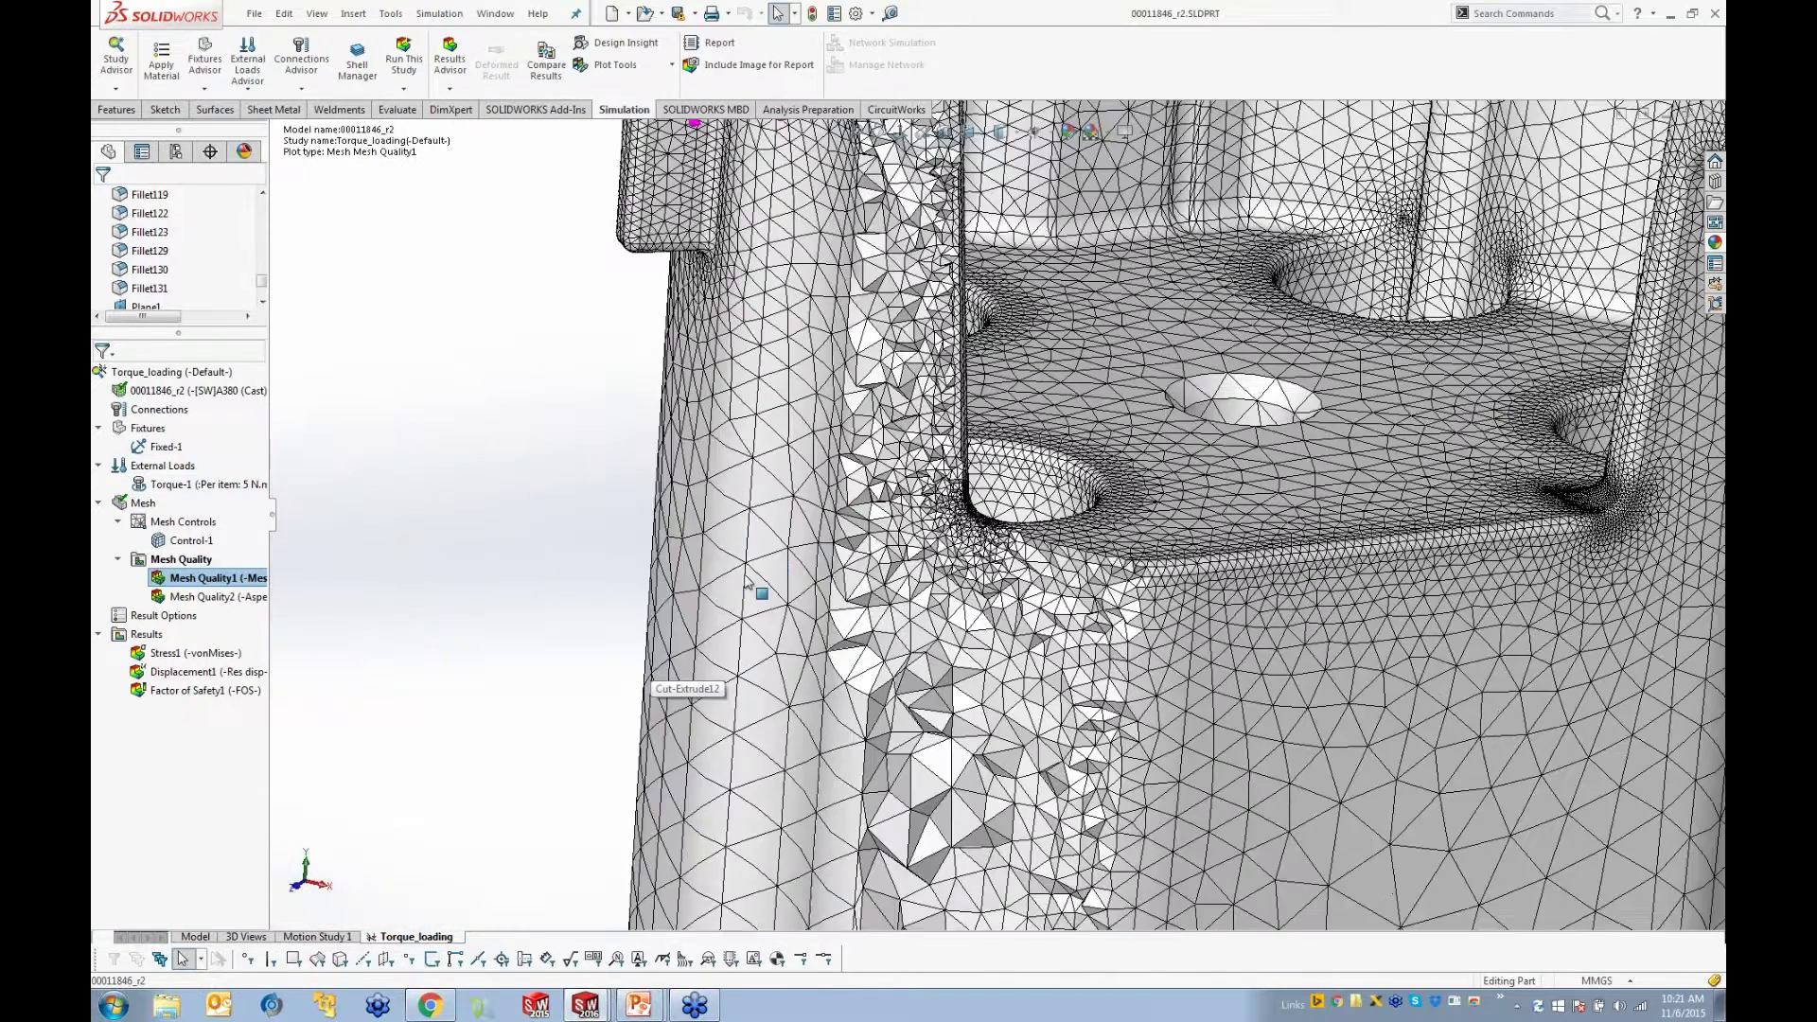
pyautogui.moveTo(747, 582); pyautogui.dragTo(705, 592, button='middle')
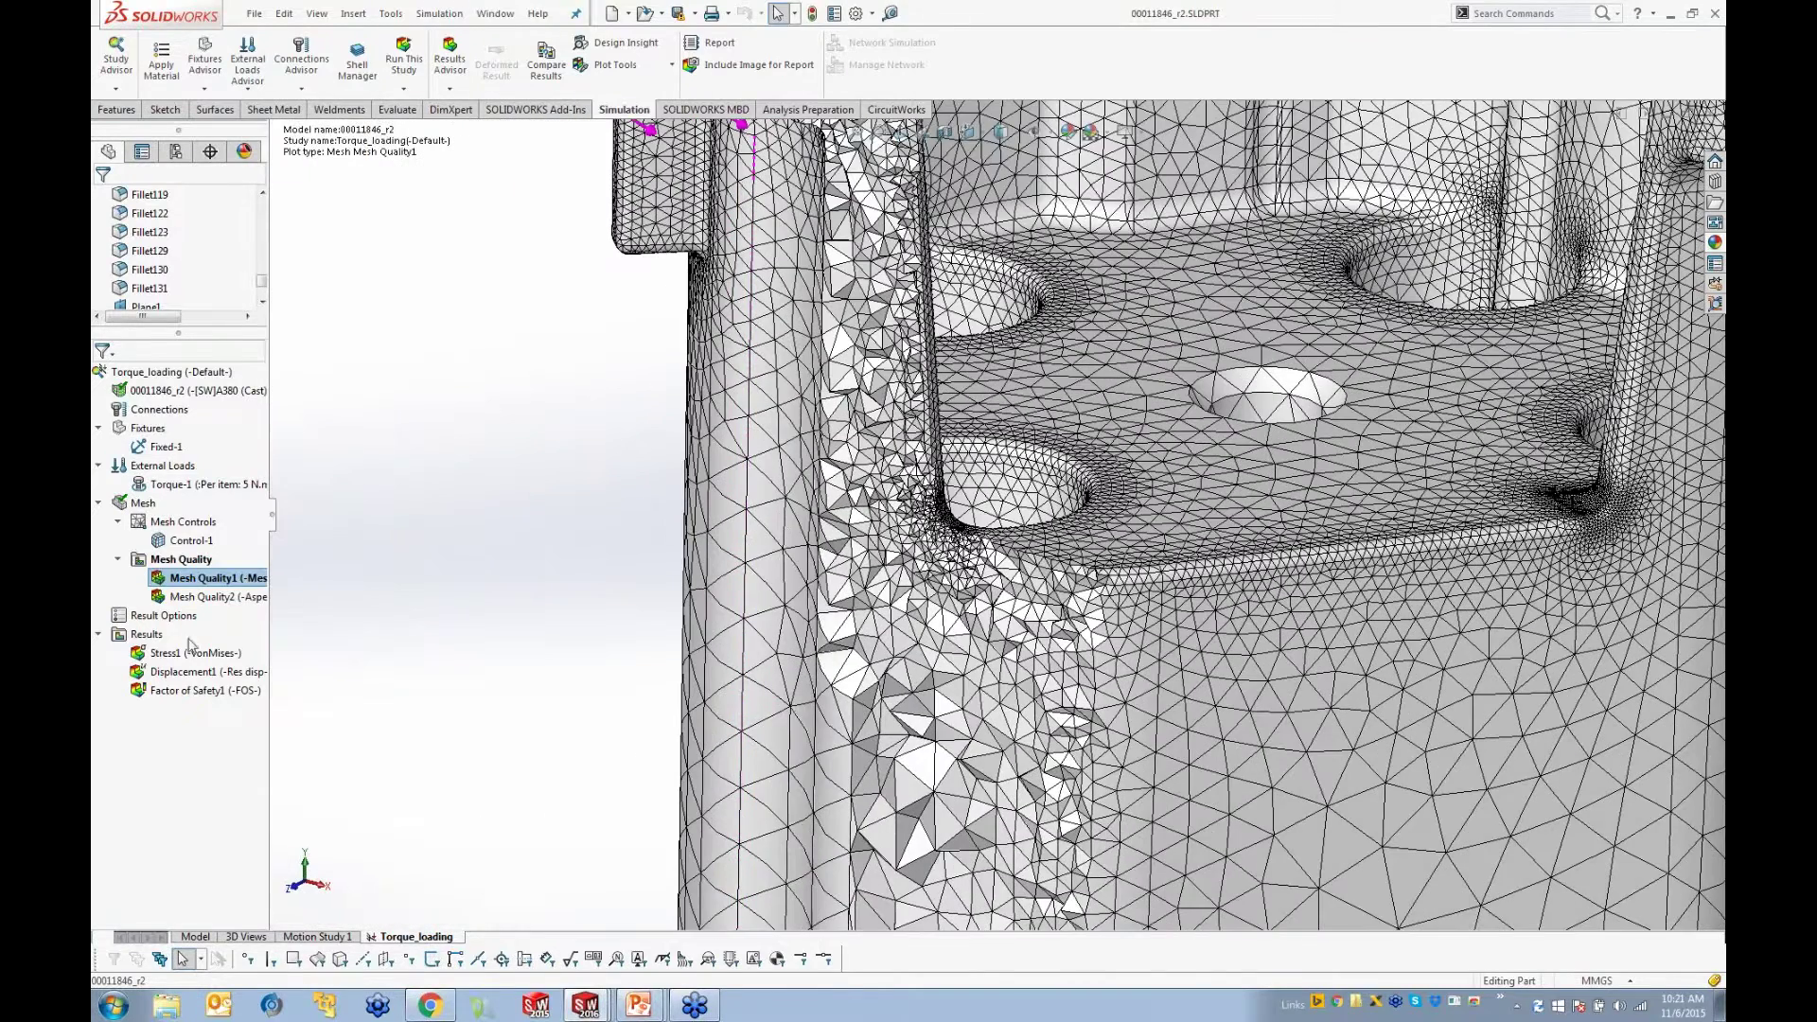
# Step: Show the Stress1 von Mises plot and apply section clipping along the Front Plane, focused on the highly stressed fillet
pyautogui.doubleClick(145, 651)
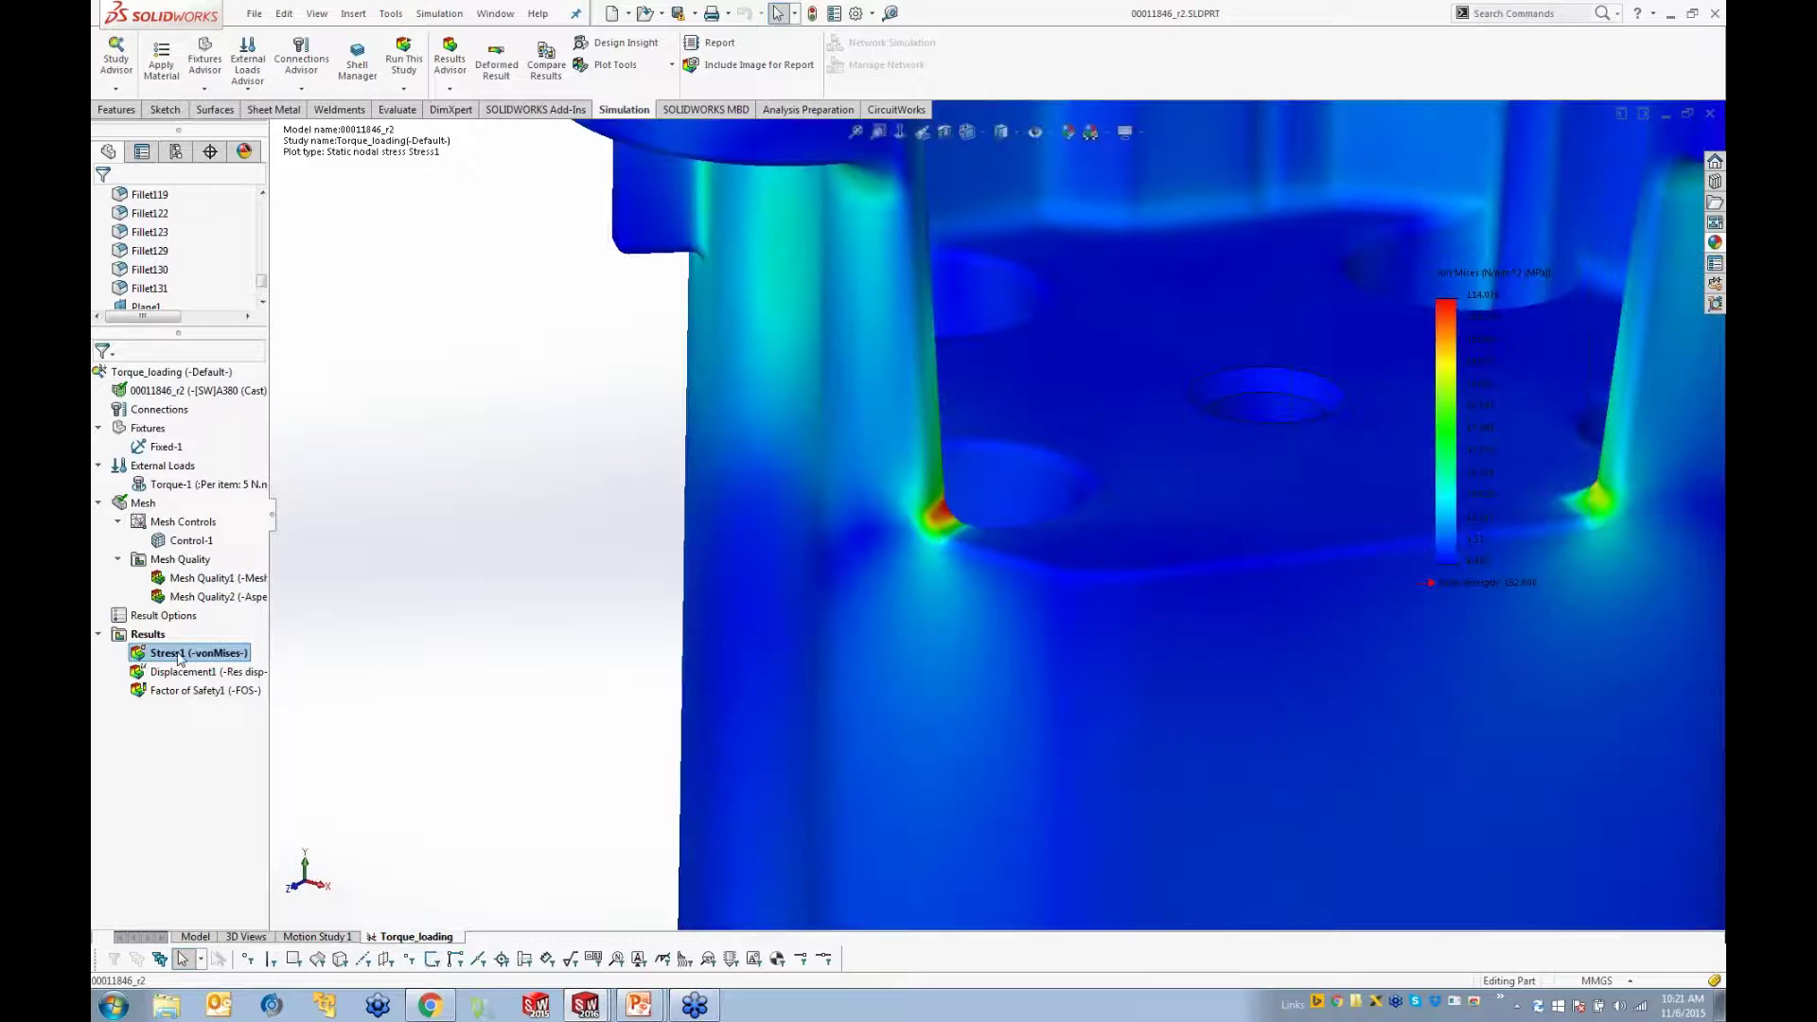
pyautogui.rightClick(144, 656)
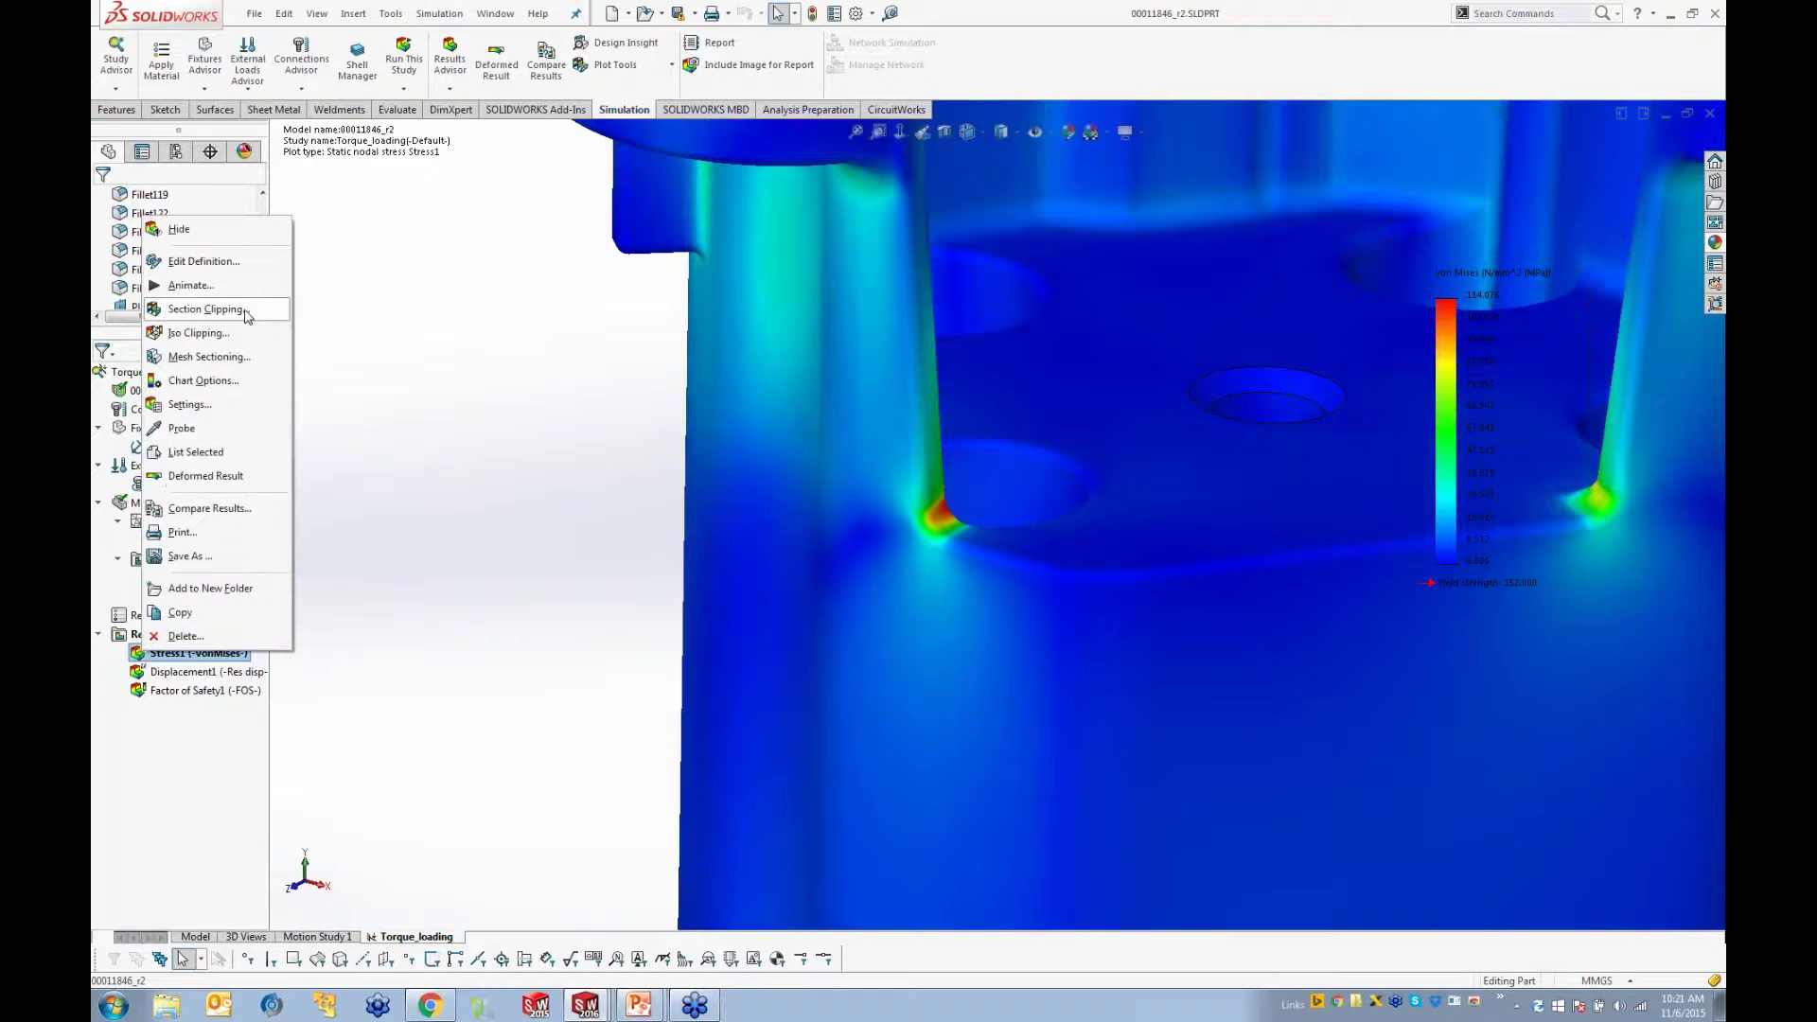
pyautogui.click(199, 311)
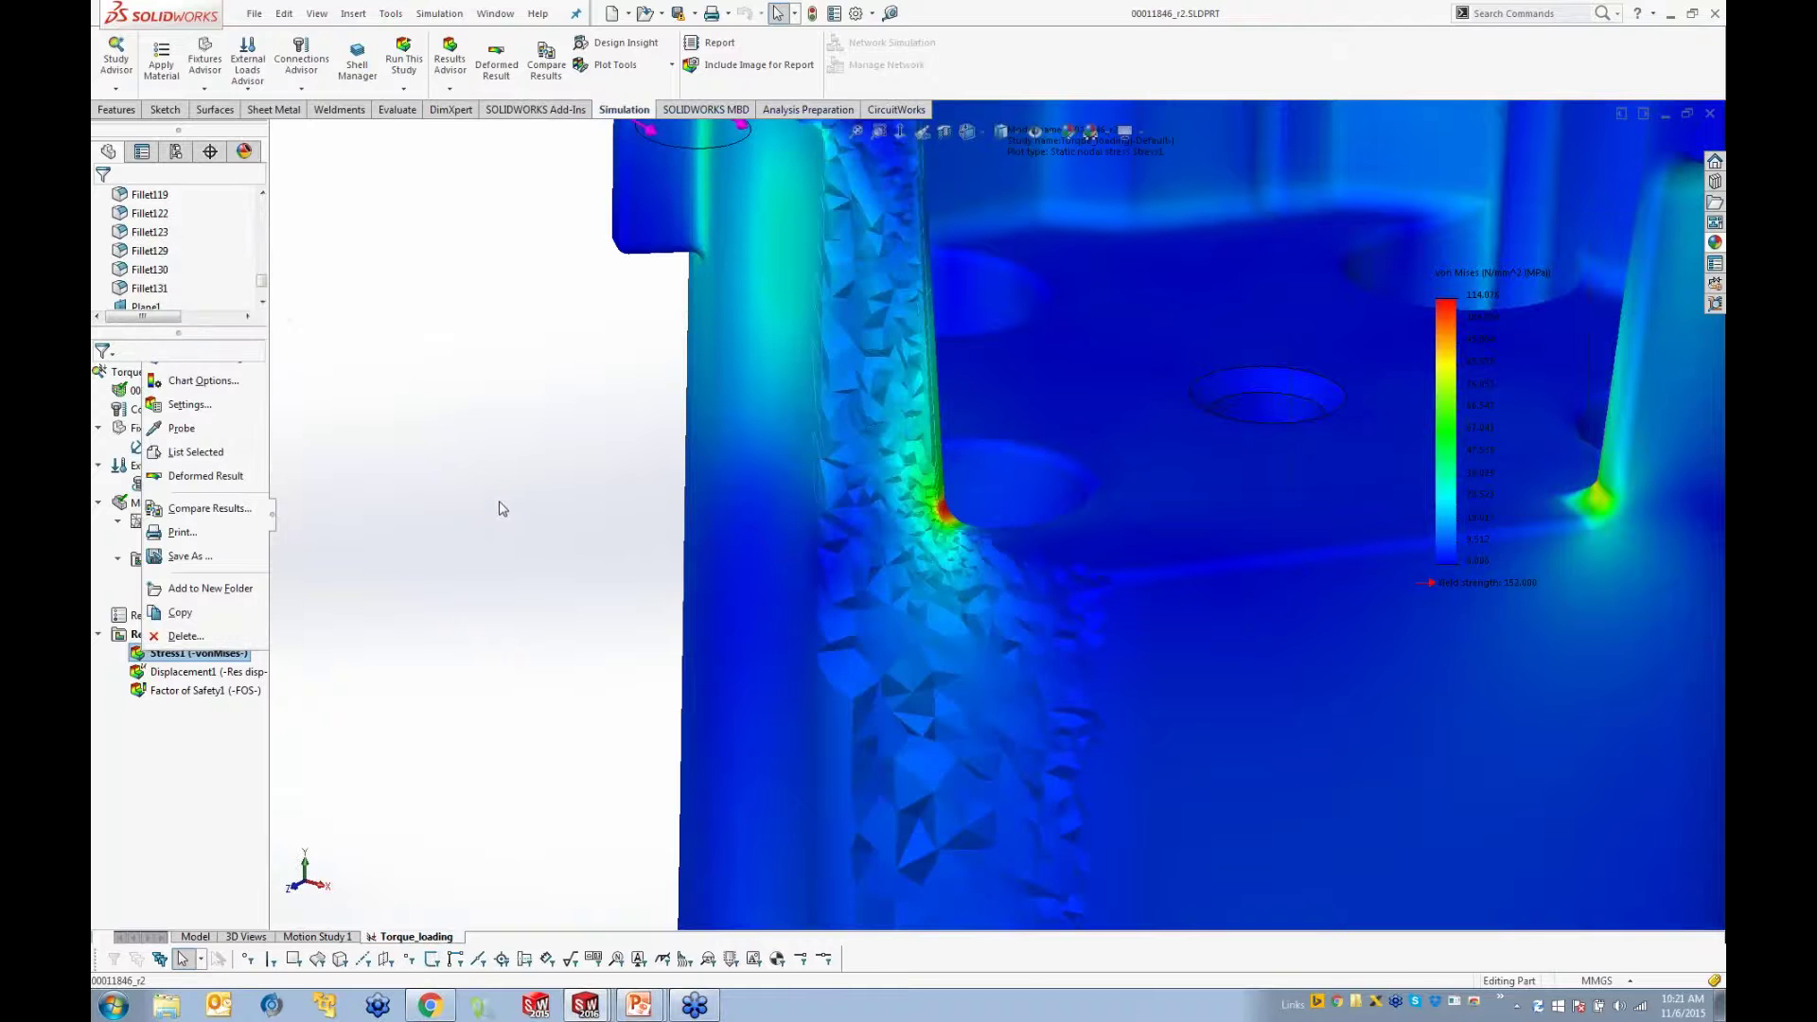
pyautogui.moveTo(803, 479); pyautogui.dragTo(735, 470, button='middle')
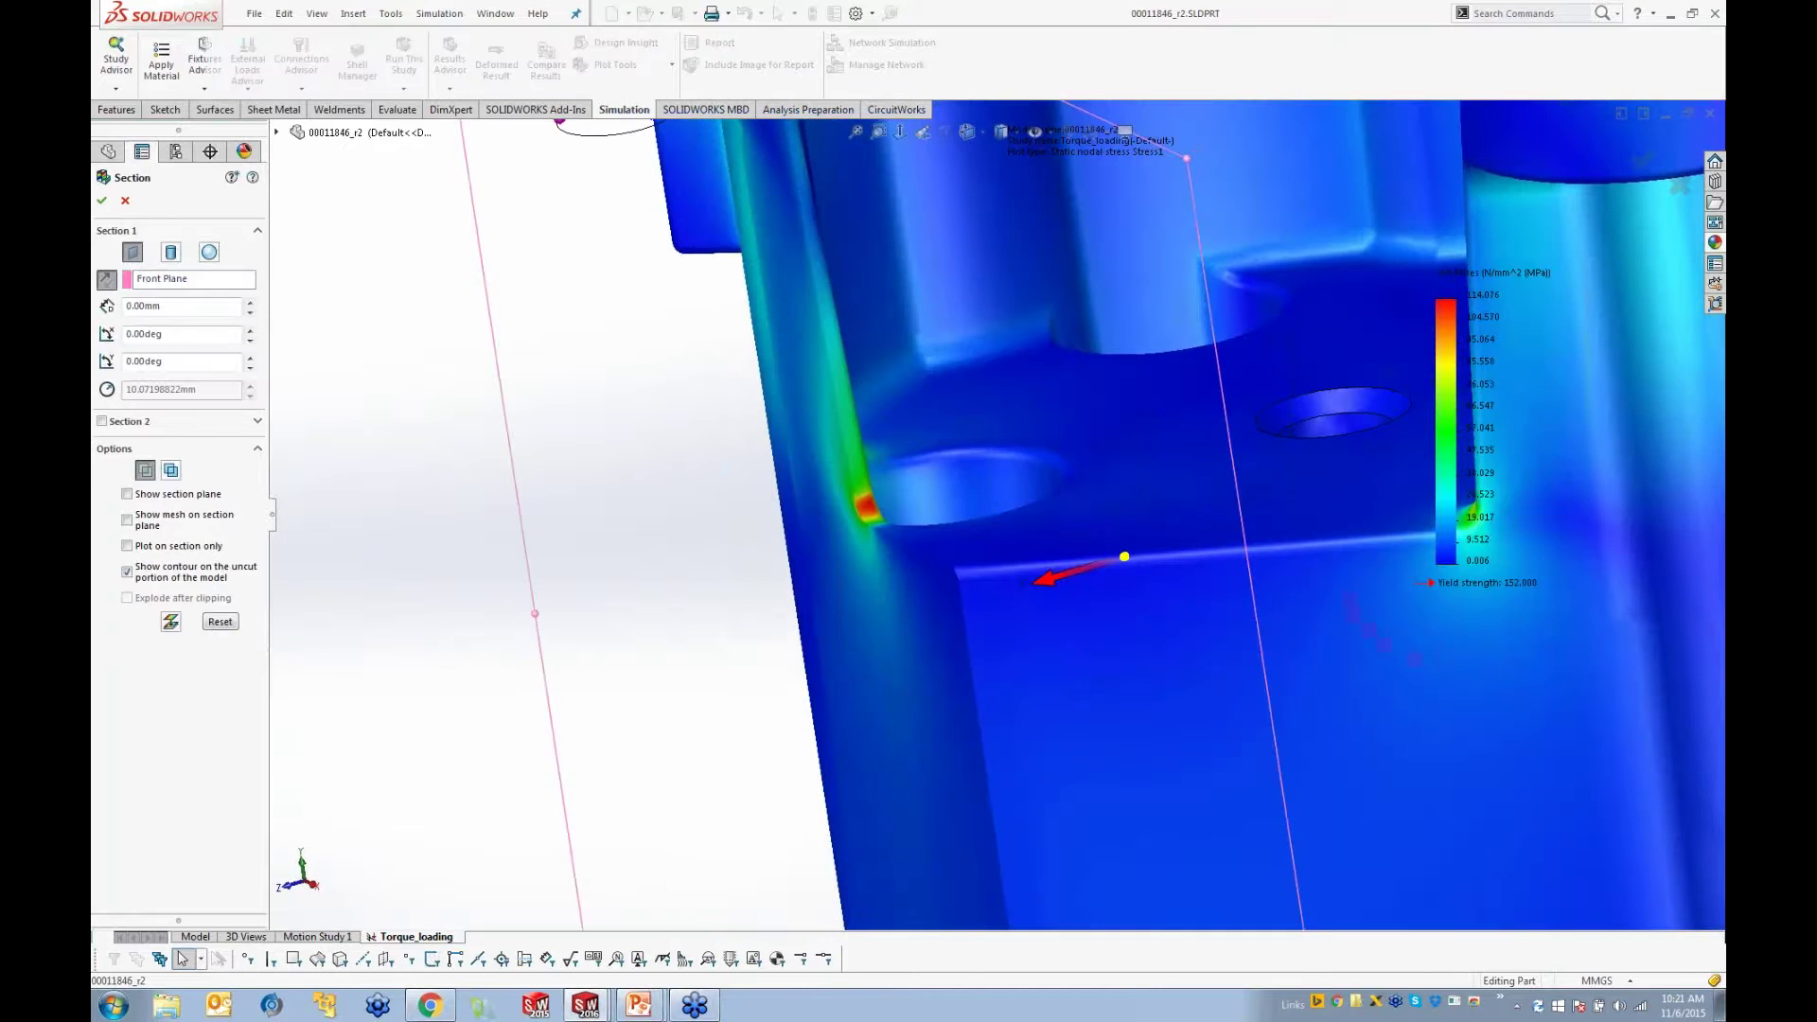
pyautogui.scroll(-7, 872, 512)
pyautogui.moveTo(759, 538); pyautogui.dragTo(693, 511, button='middle')
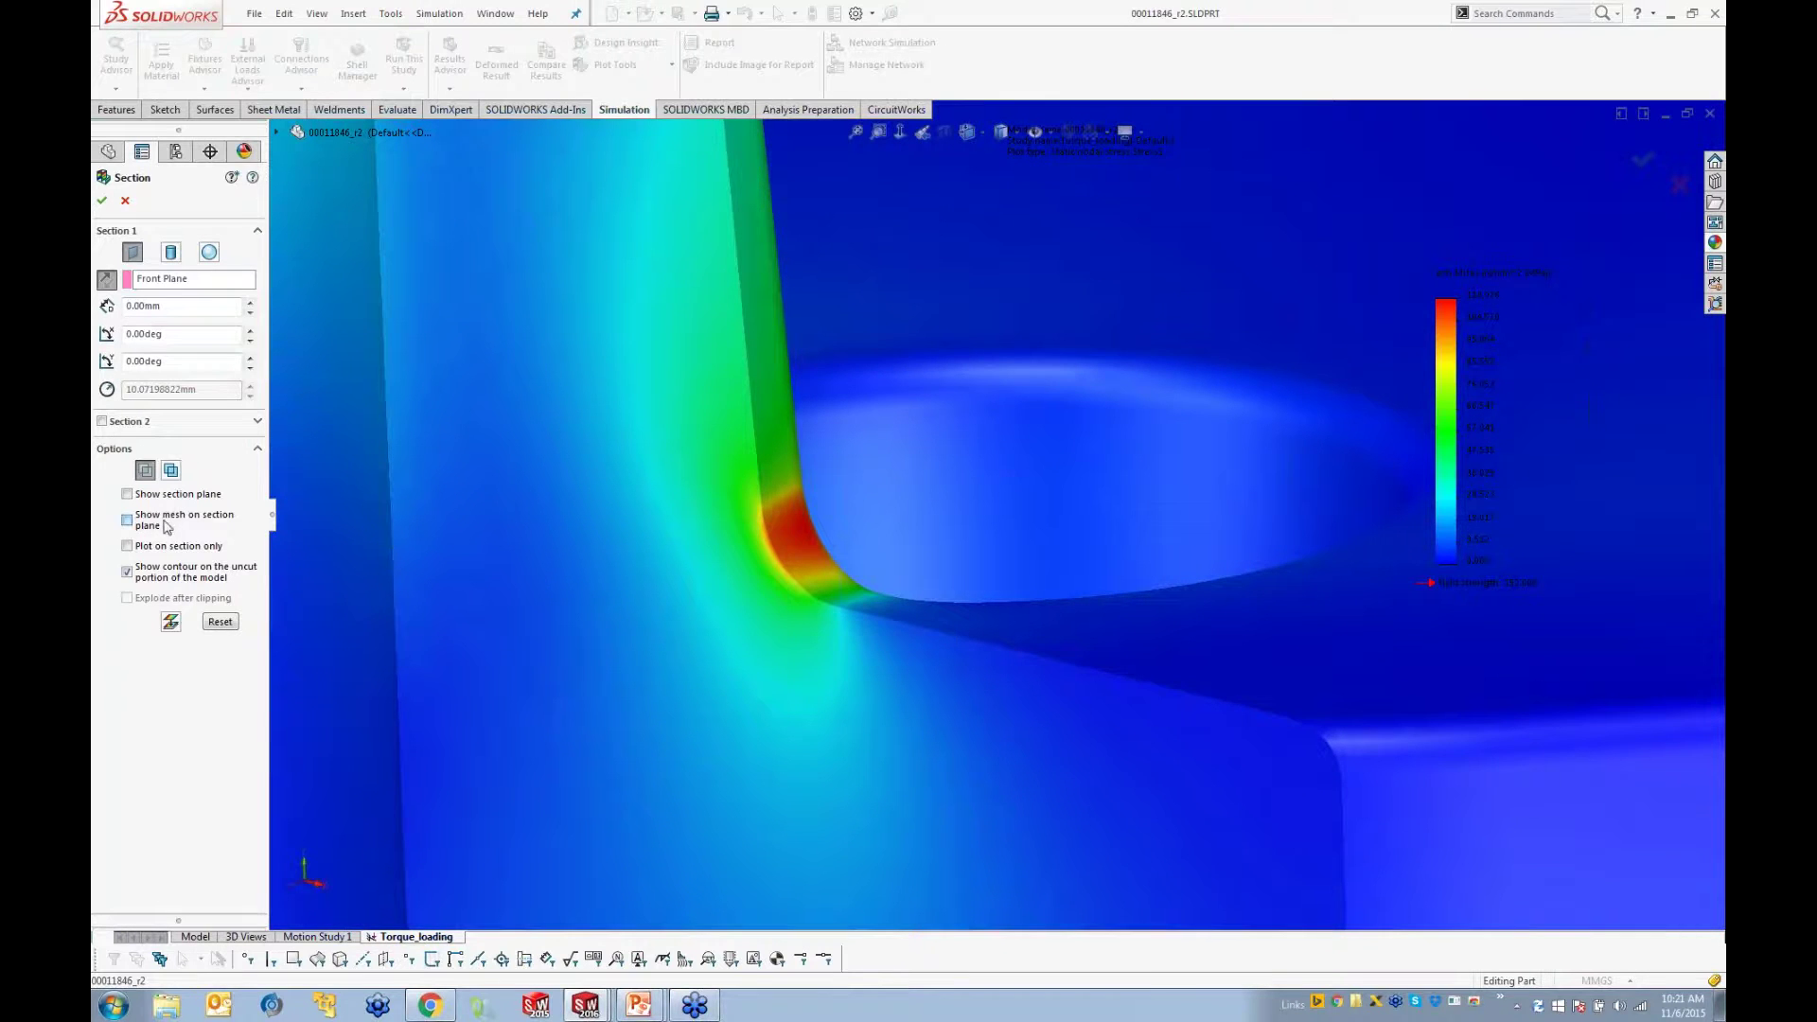
# Step: Show the mesh on the section plane, examine it around the stressed fillet, and leave the section clipping
pyautogui.click(149, 531)
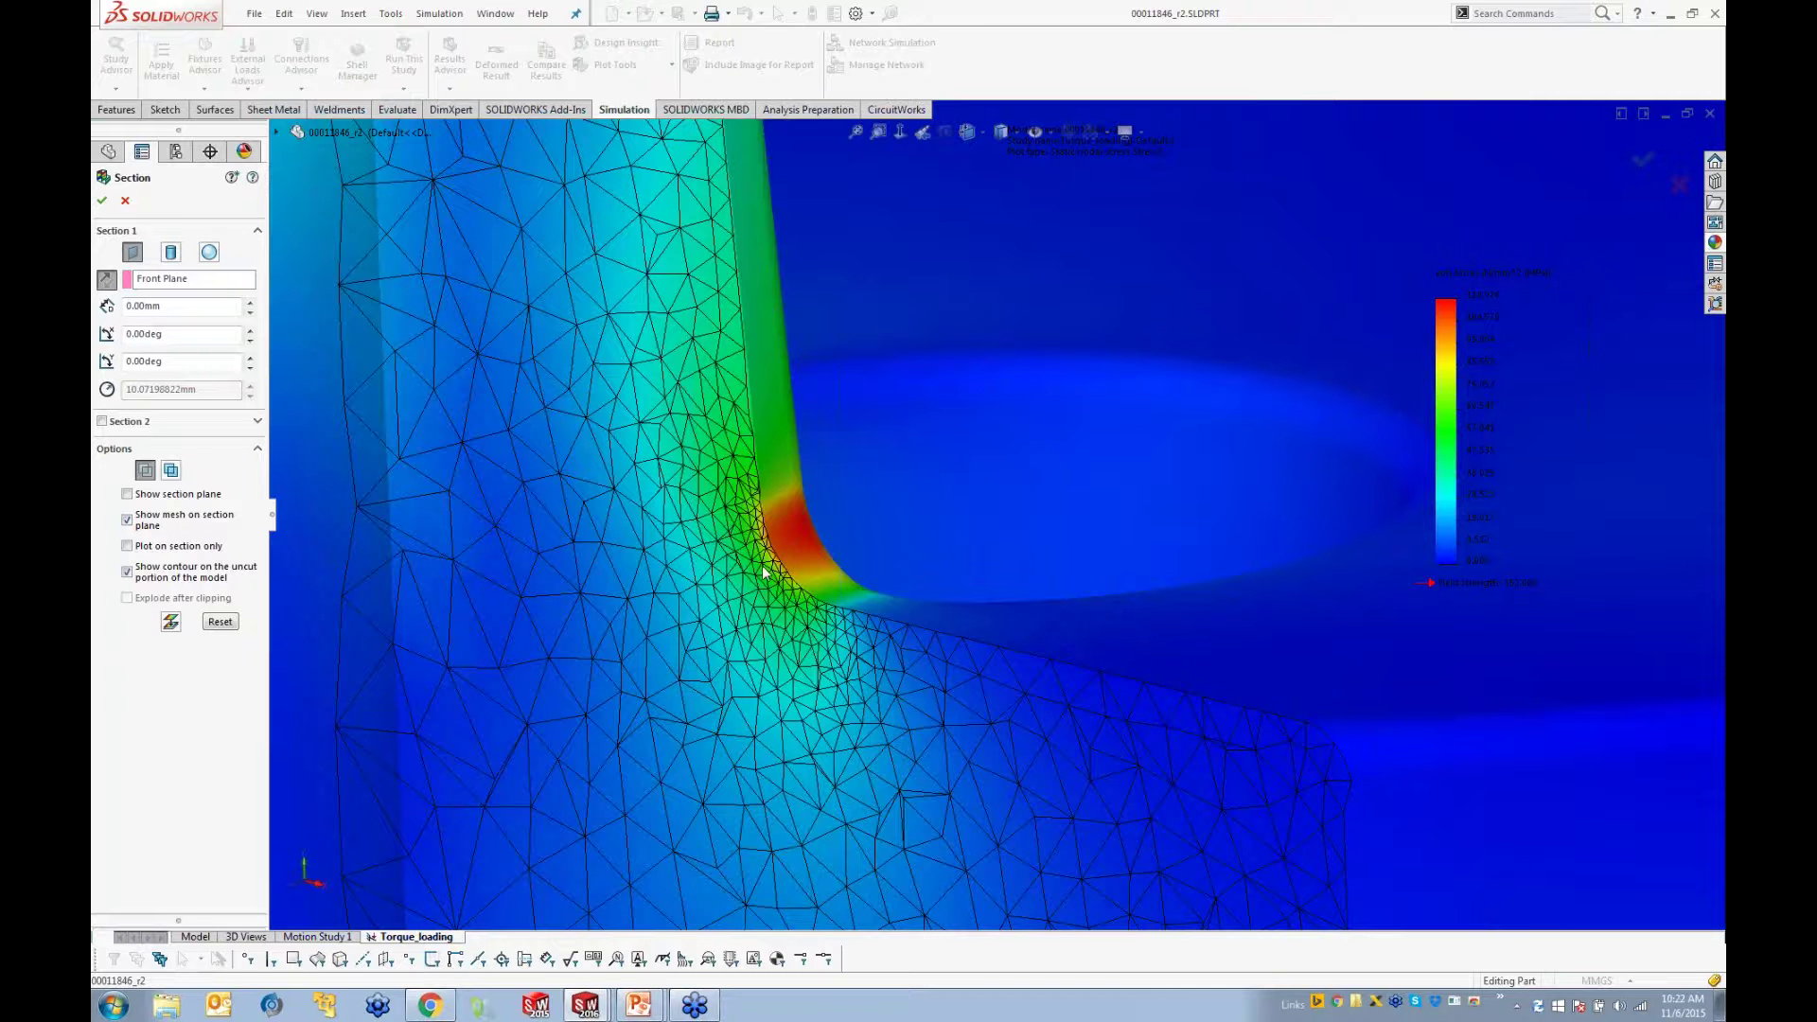
pyautogui.scroll(-4, 762, 572)
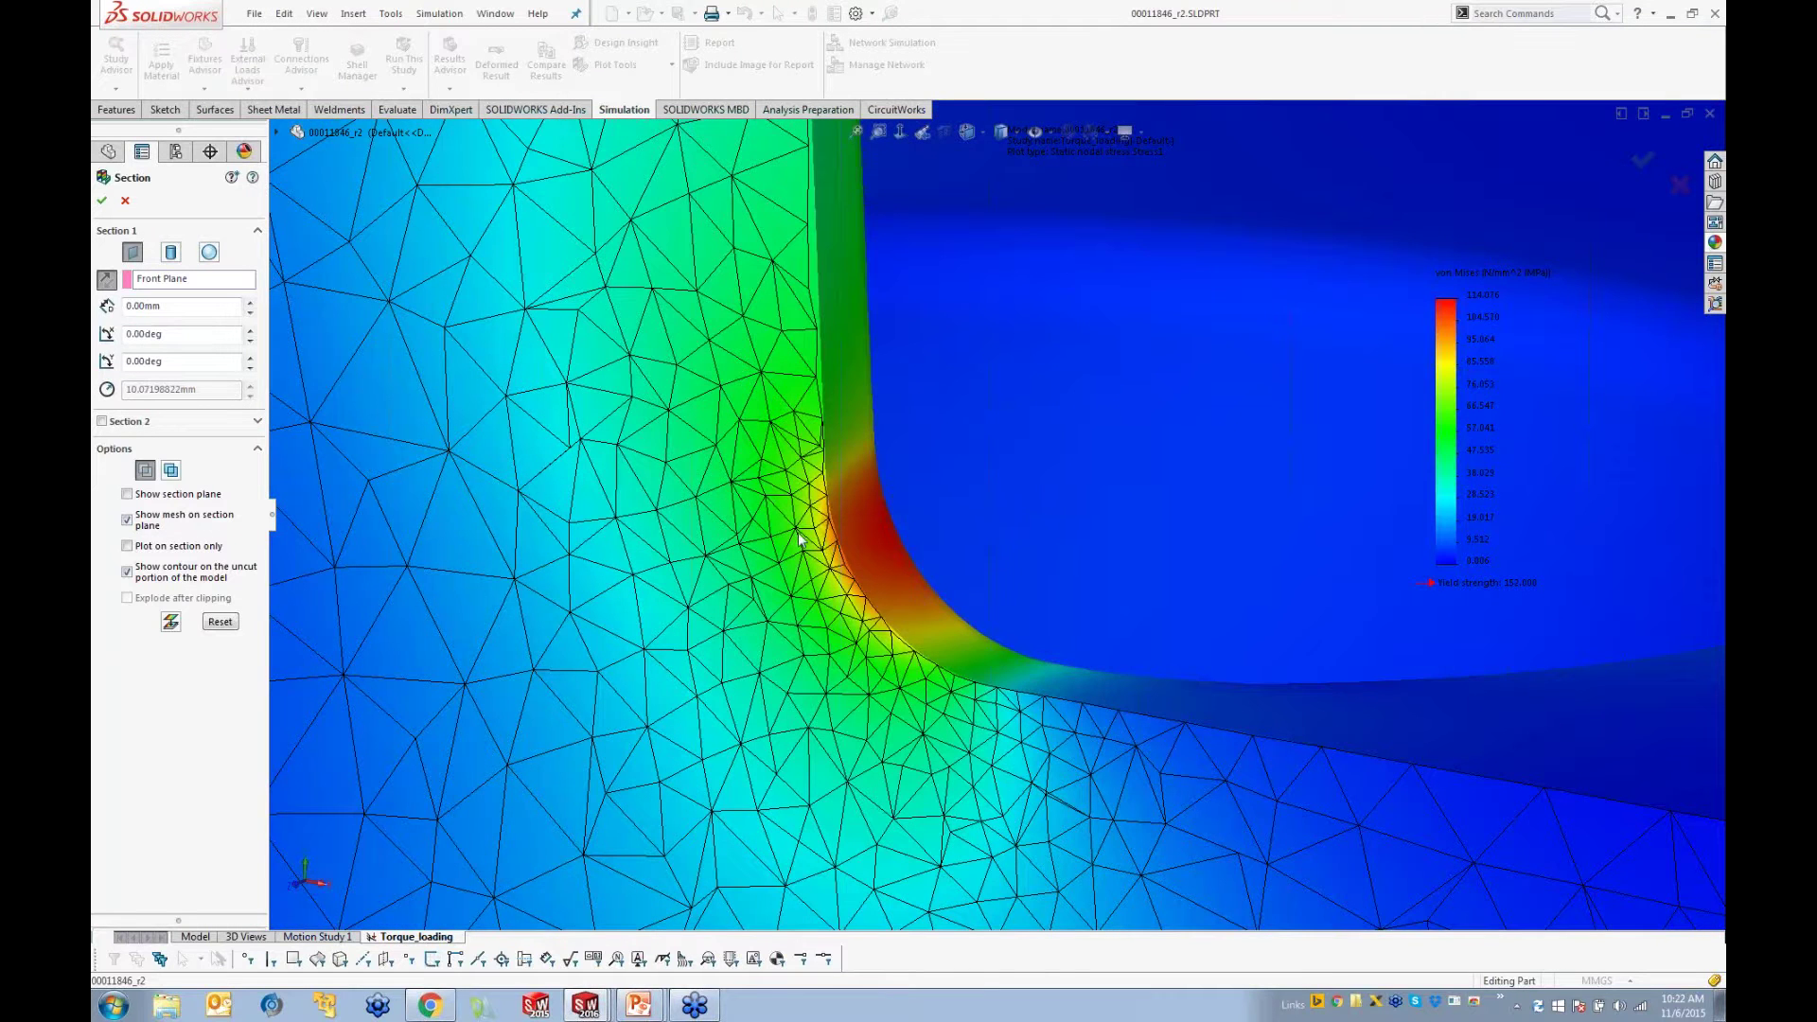
pyautogui.moveTo(792, 587); pyautogui.dragTo(789, 536, button='middle')
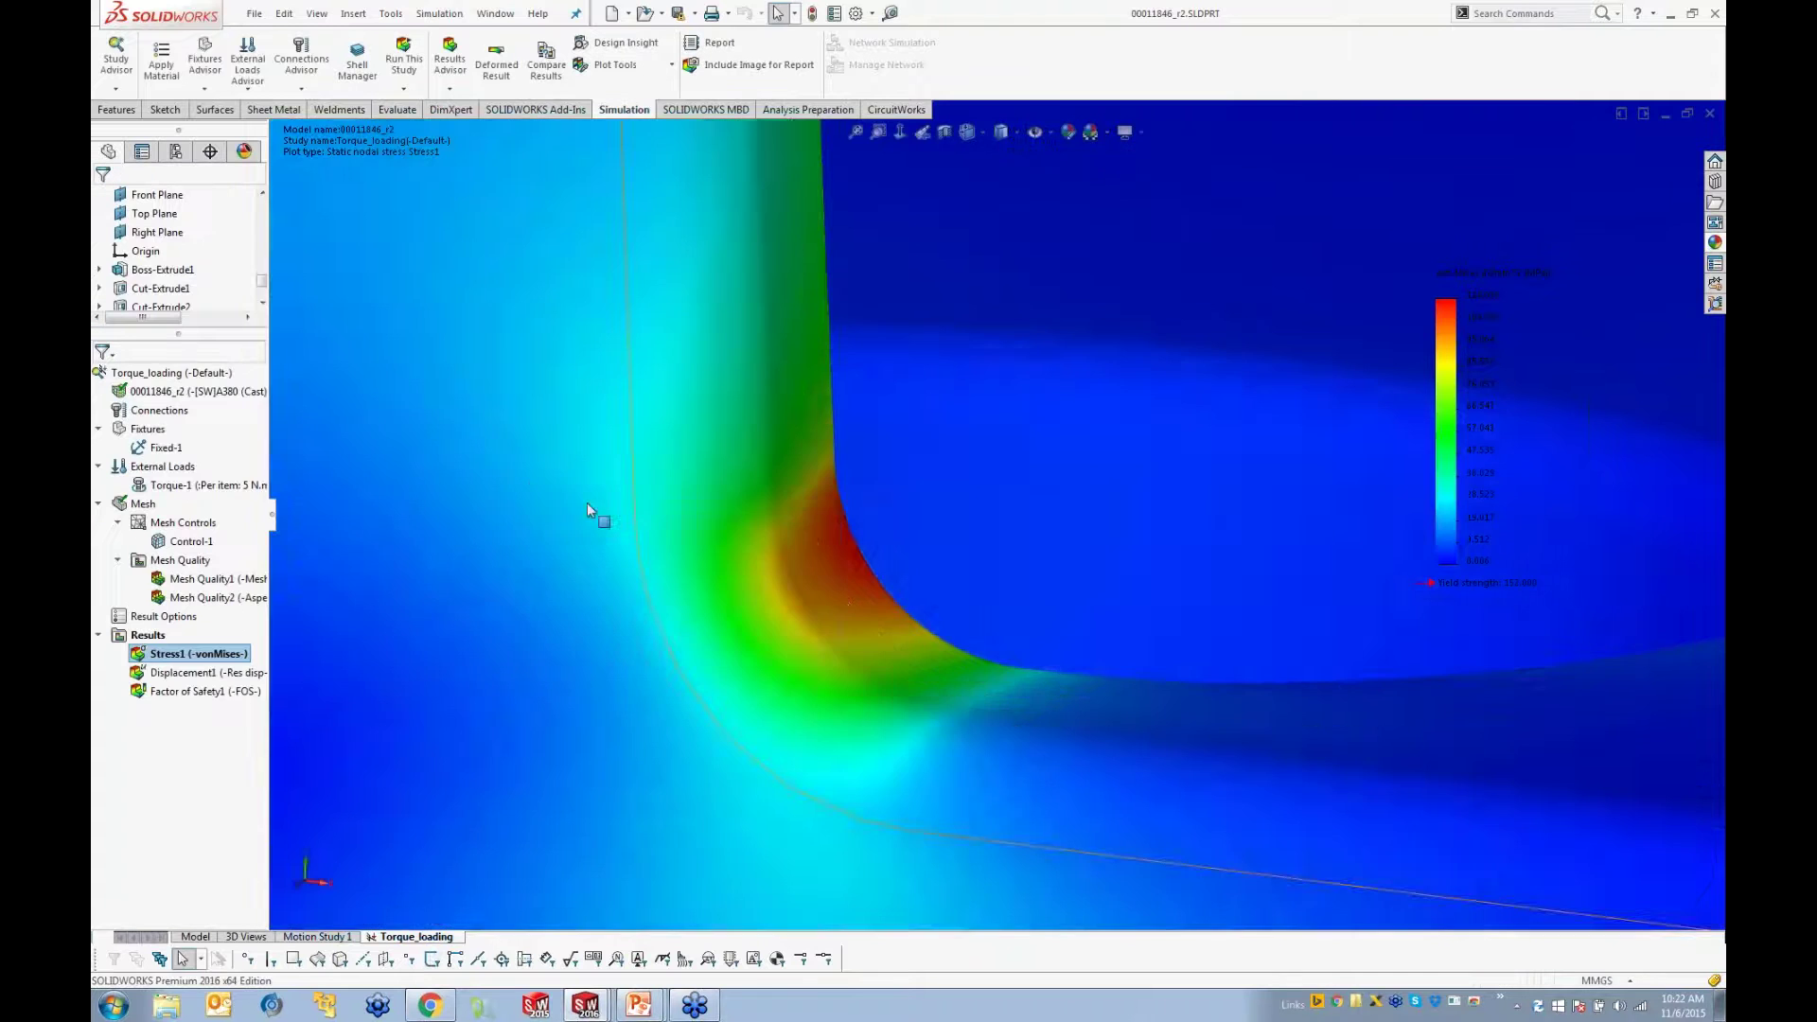
# Step: Apply mesh sectioning along the Front Plane to the Stress1 plot with mesh edges shown, focused on the highly stressed fillet
pyautogui.scroll(7, 587, 502)
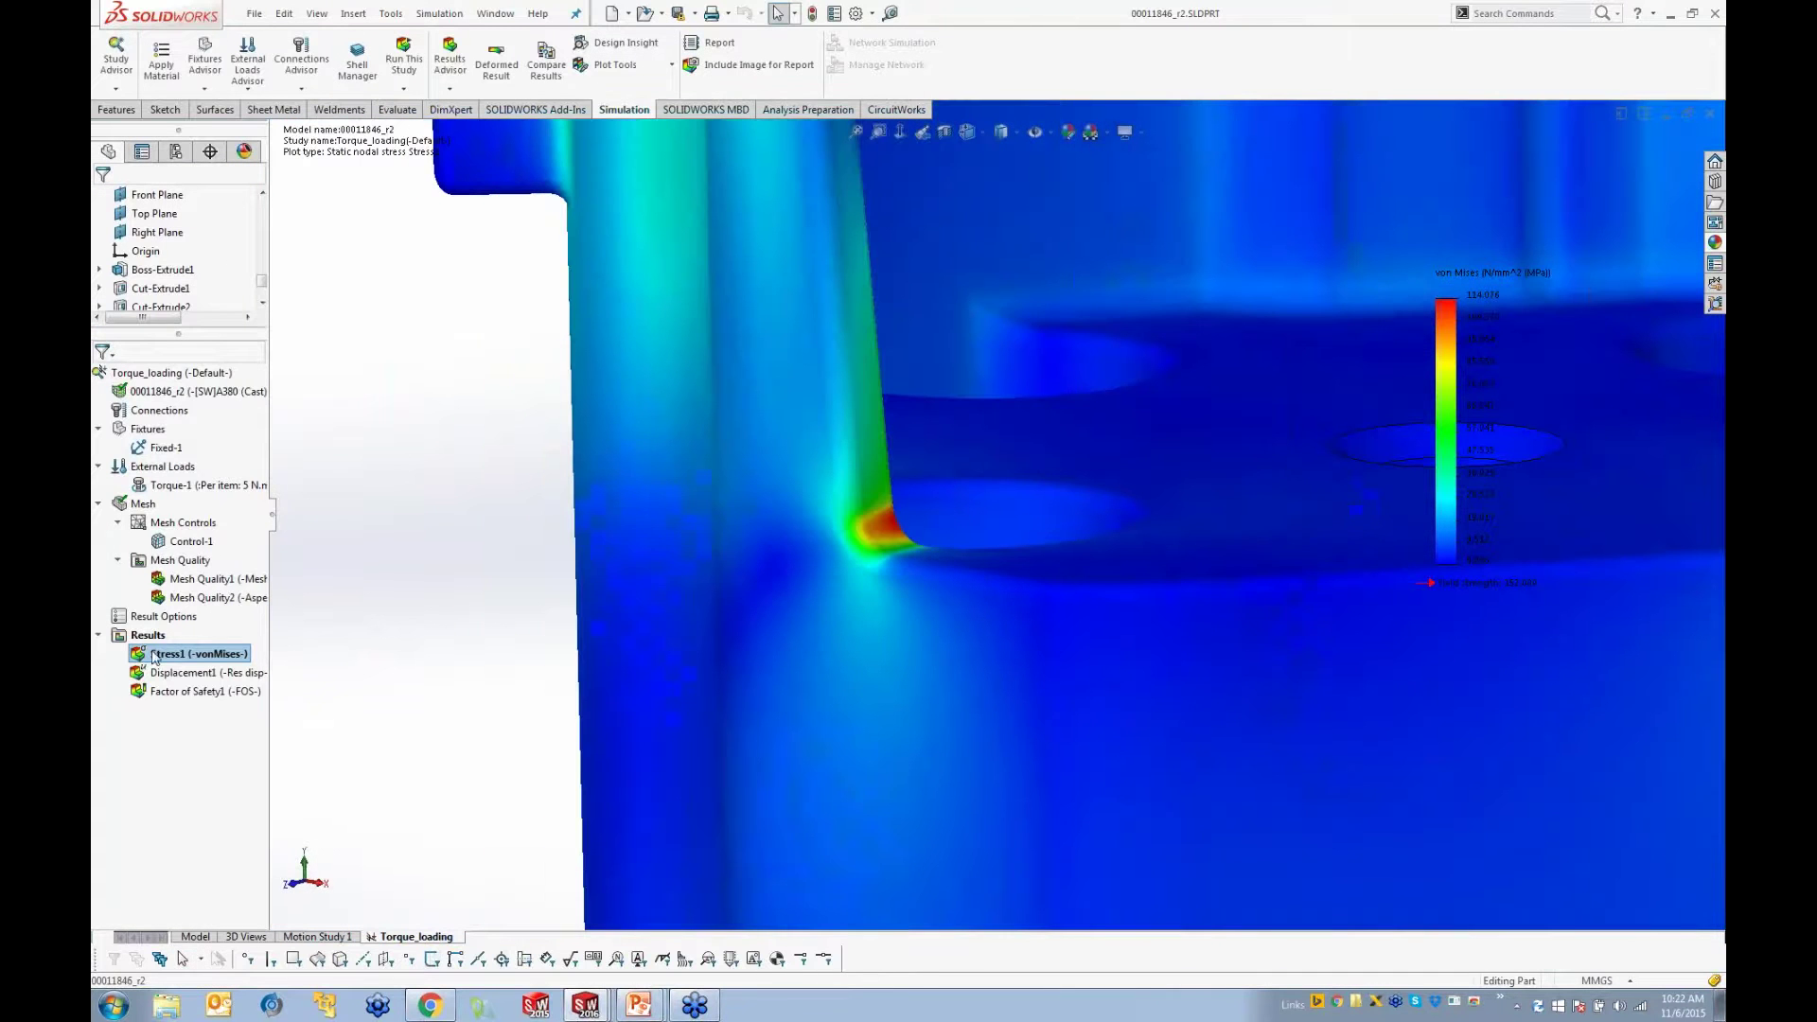
pyautogui.rightClick(159, 653)
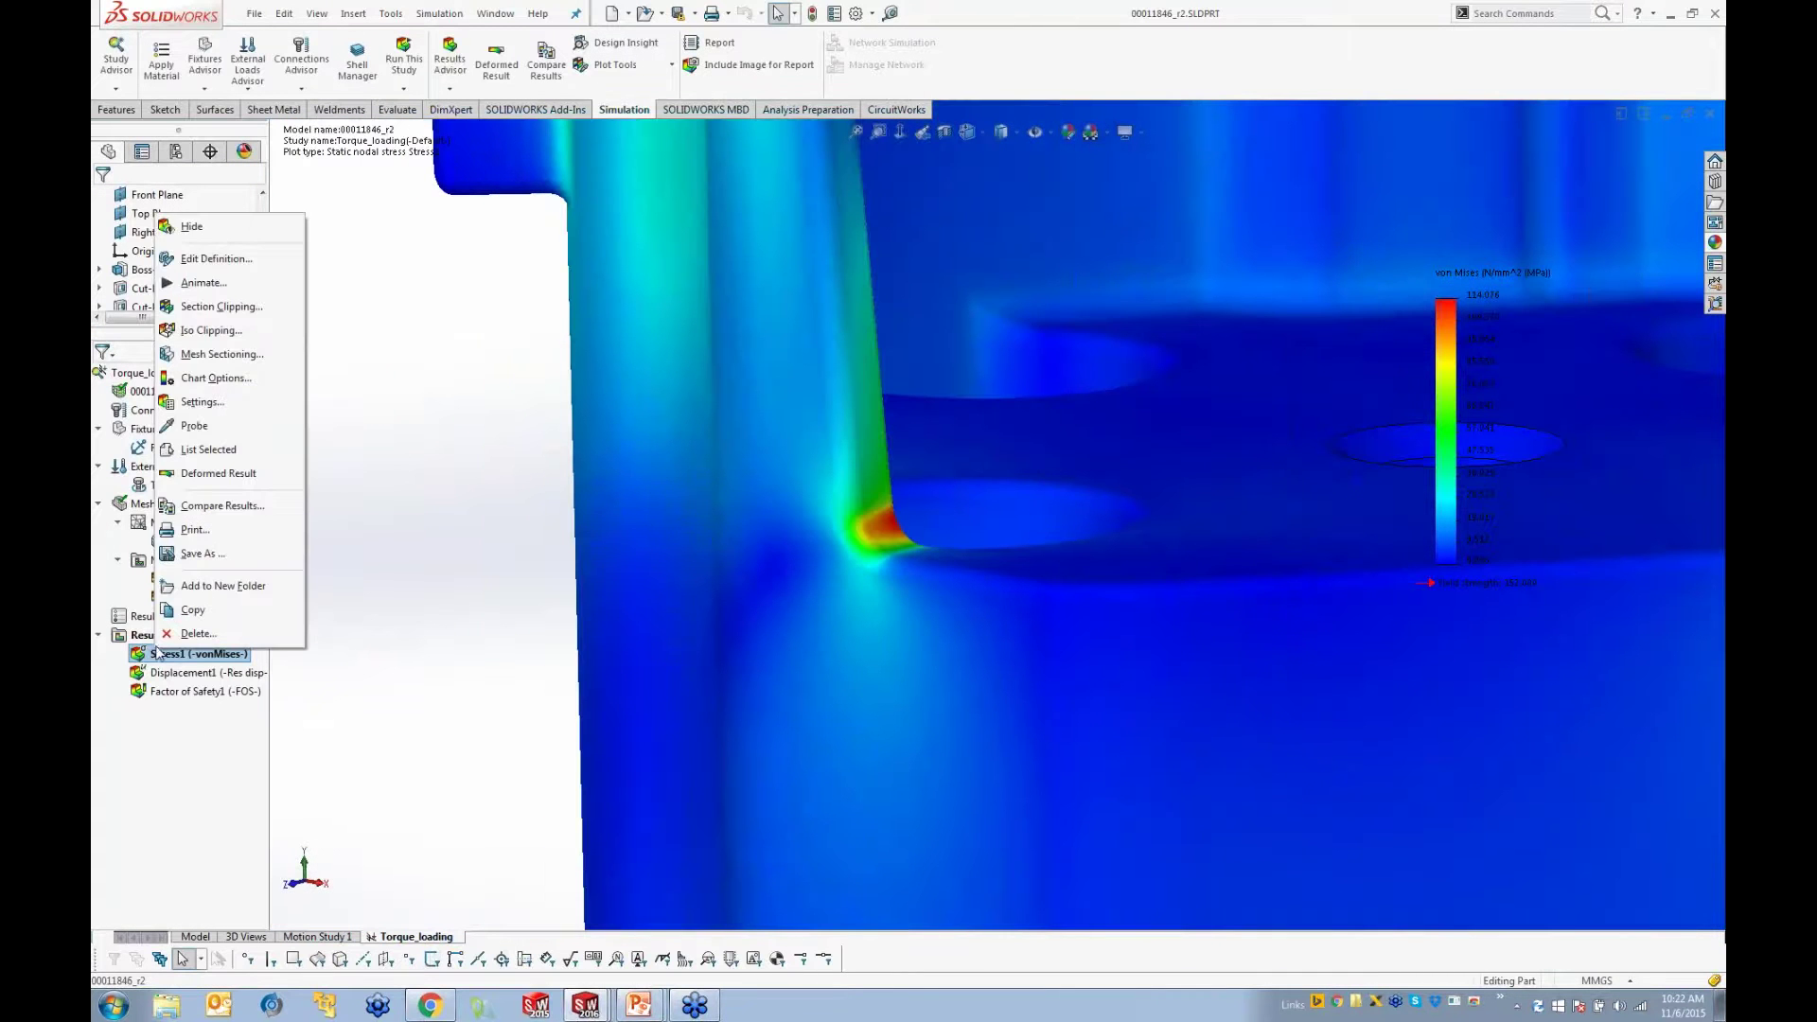
pyautogui.click(195, 357)
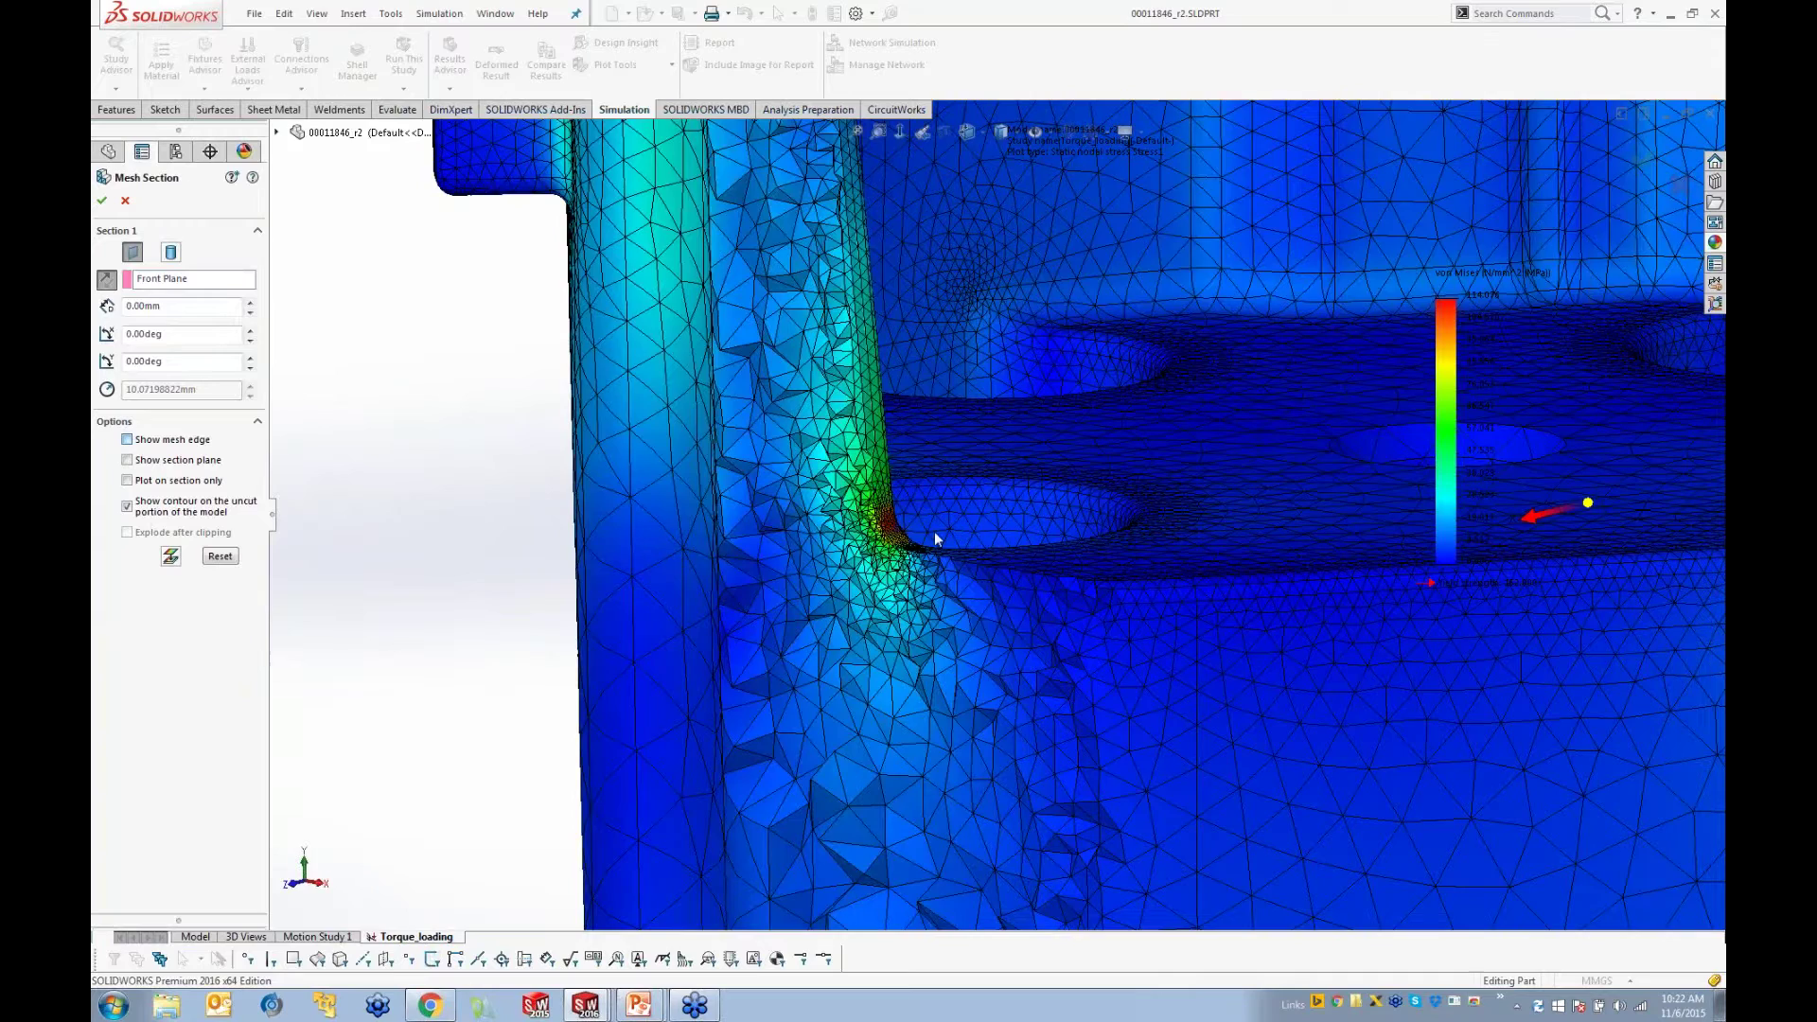
pyautogui.scroll(-4, 934, 531)
pyautogui.scroll(-3, 901, 546)
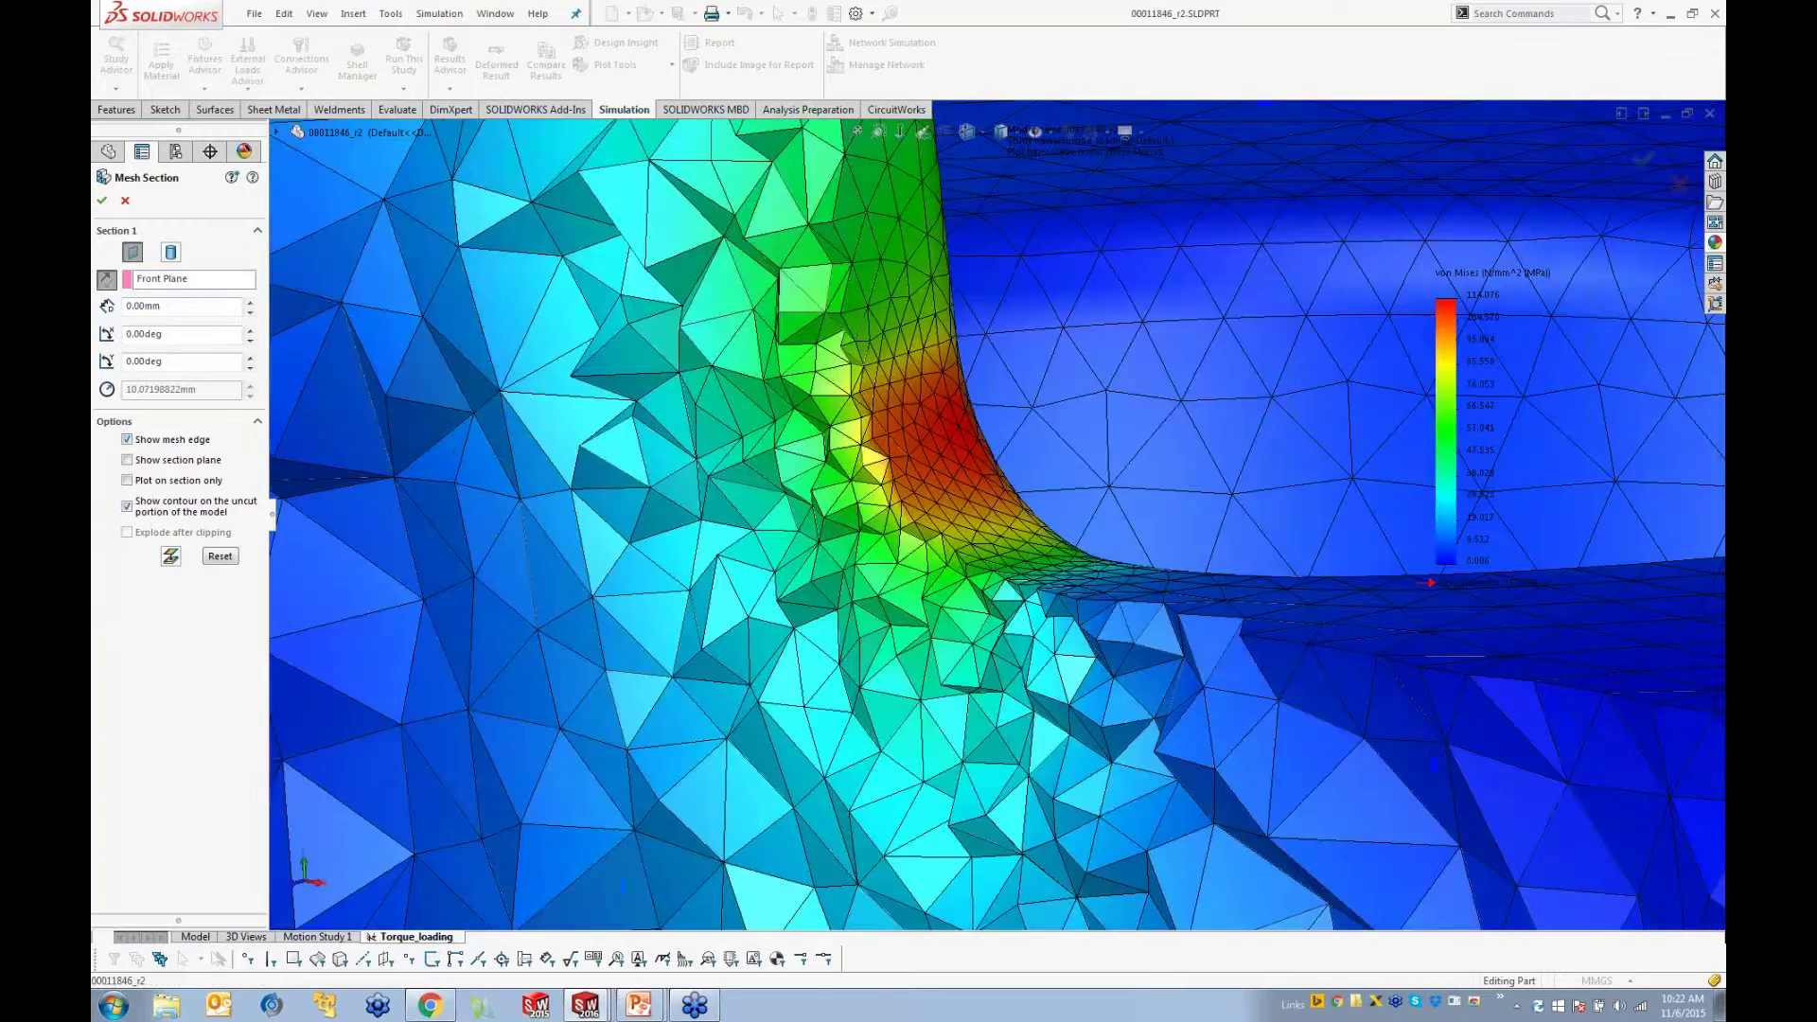
# Step: Examine the whole cut elements around the stressed fillet from several angles and leave the mesh section without keeping it
pyautogui.moveTo(901, 546); pyautogui.dragTo(757, 559, button='middle')
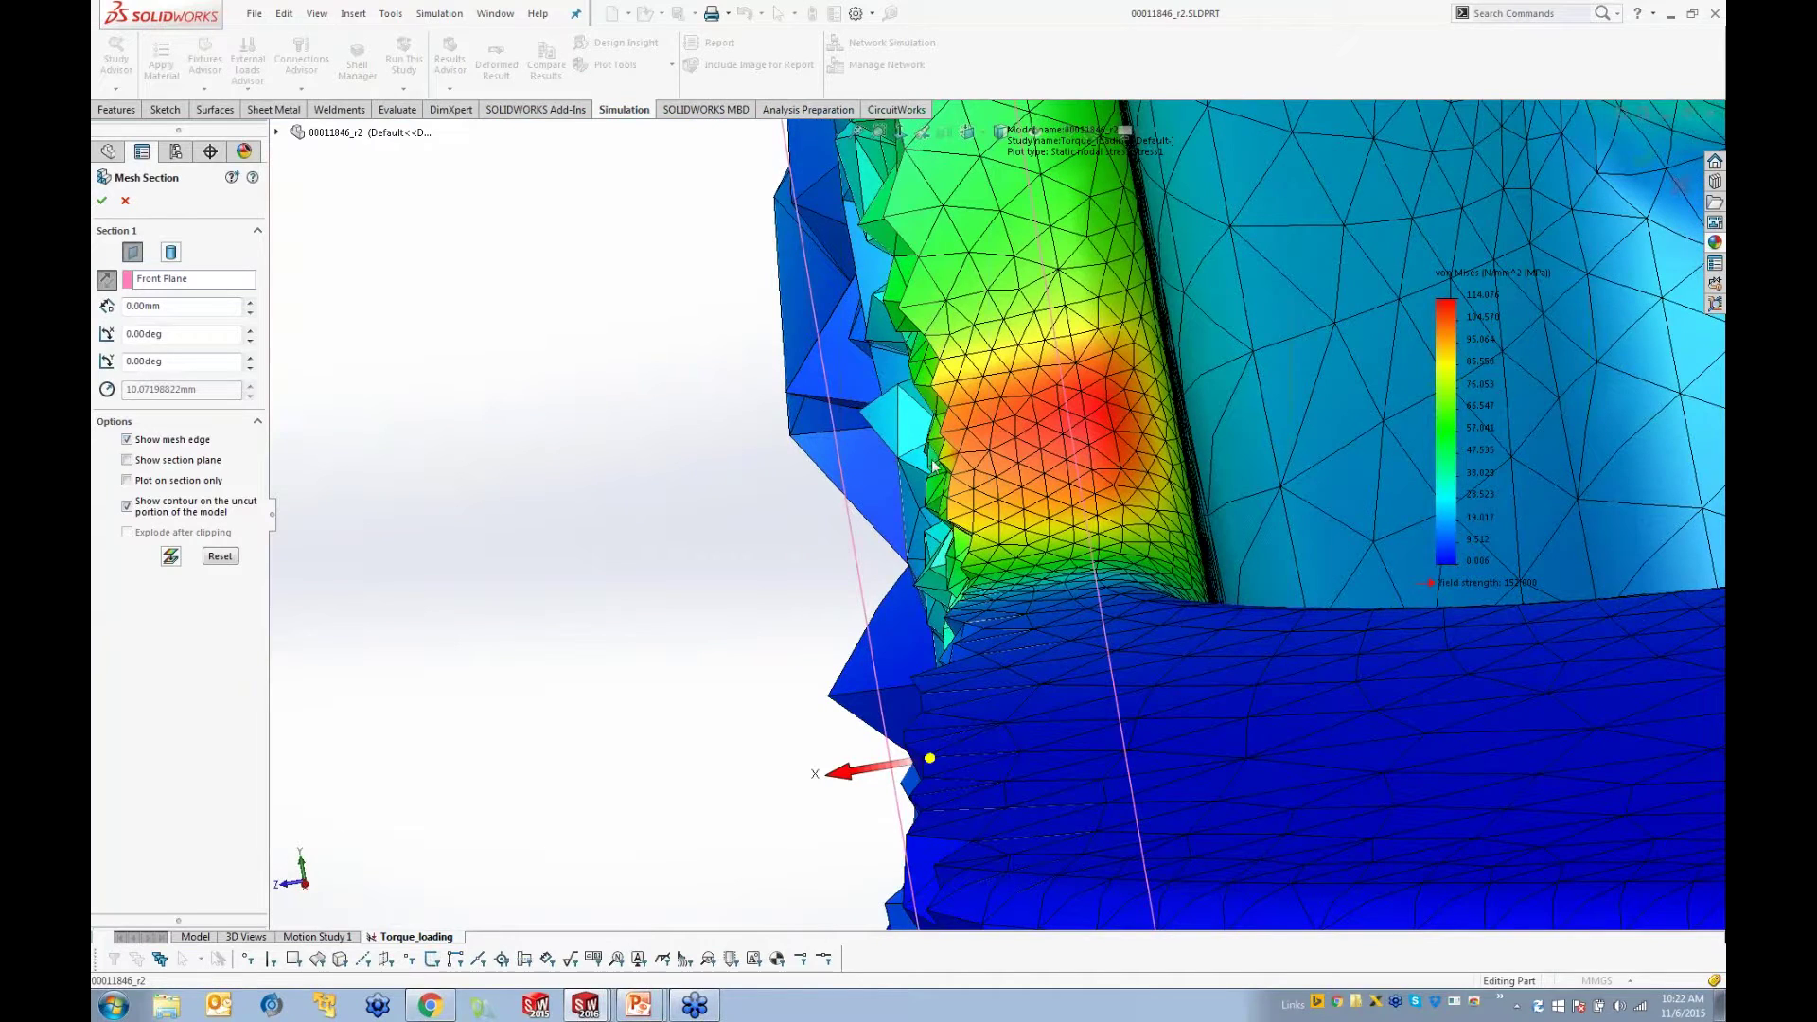
pyautogui.moveTo(939, 511); pyautogui.dragTo(891, 395, button='middle')
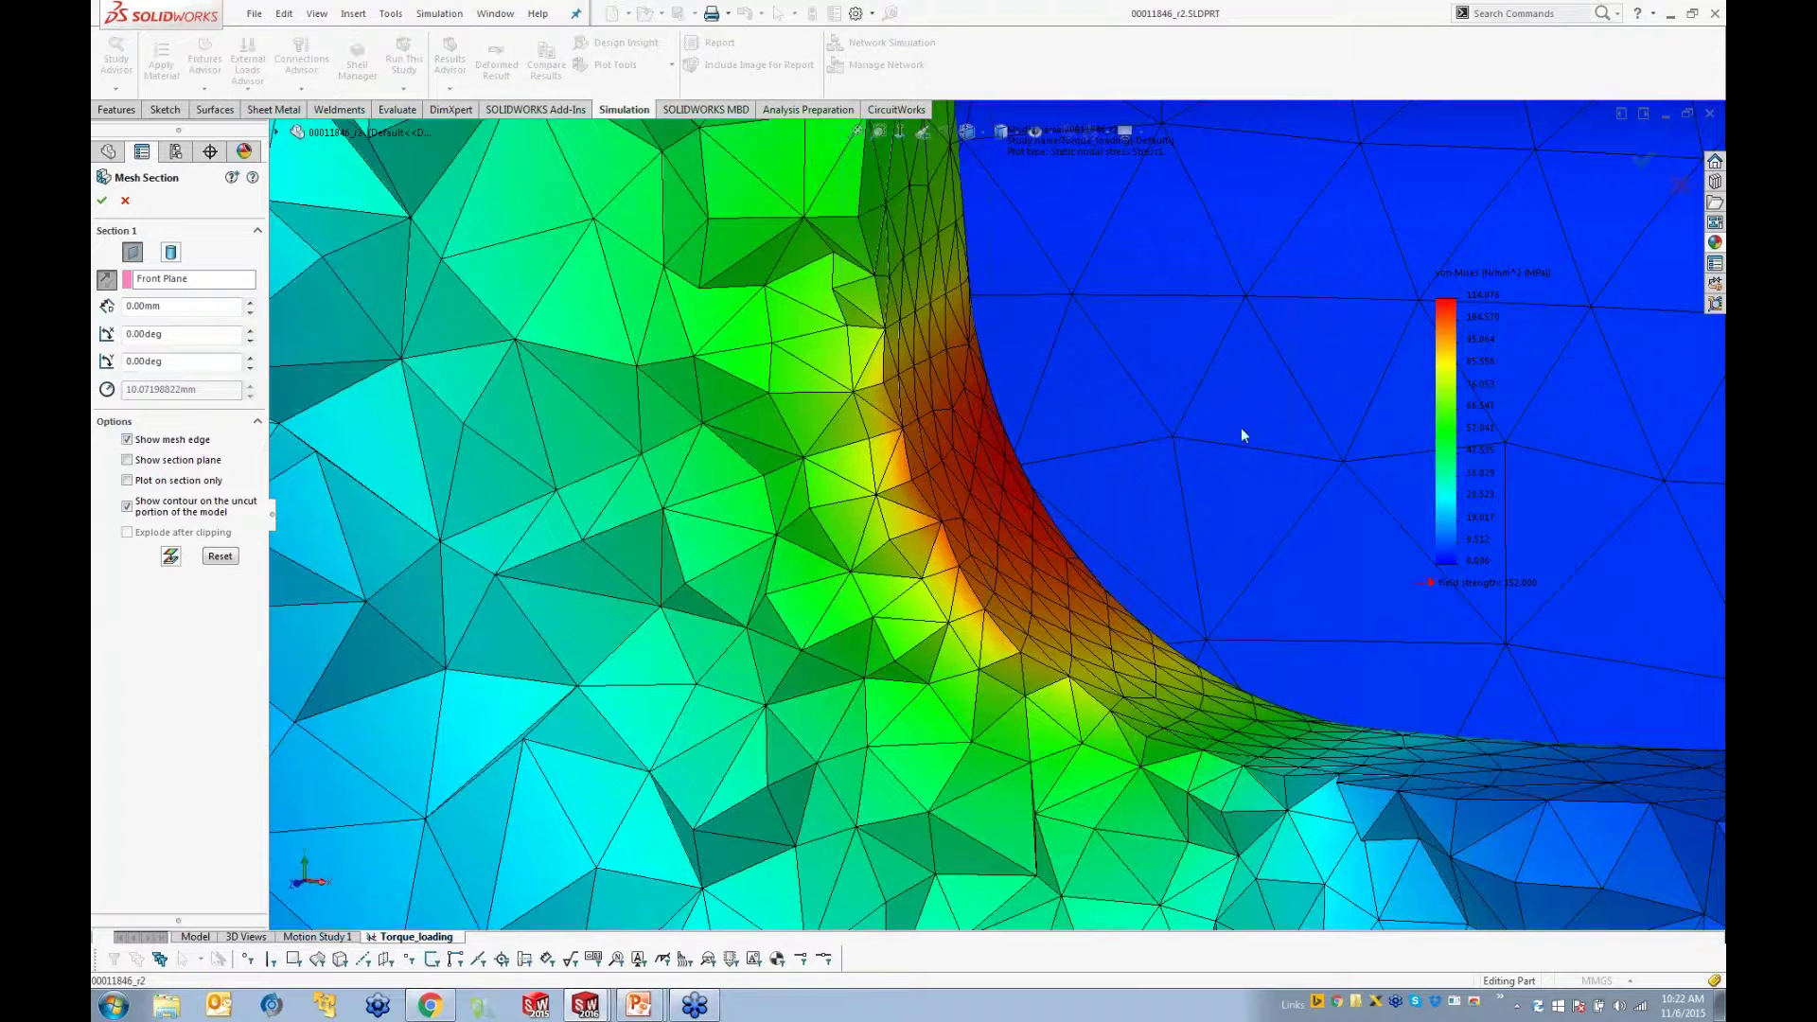
pyautogui.scroll(2, 777, 535)
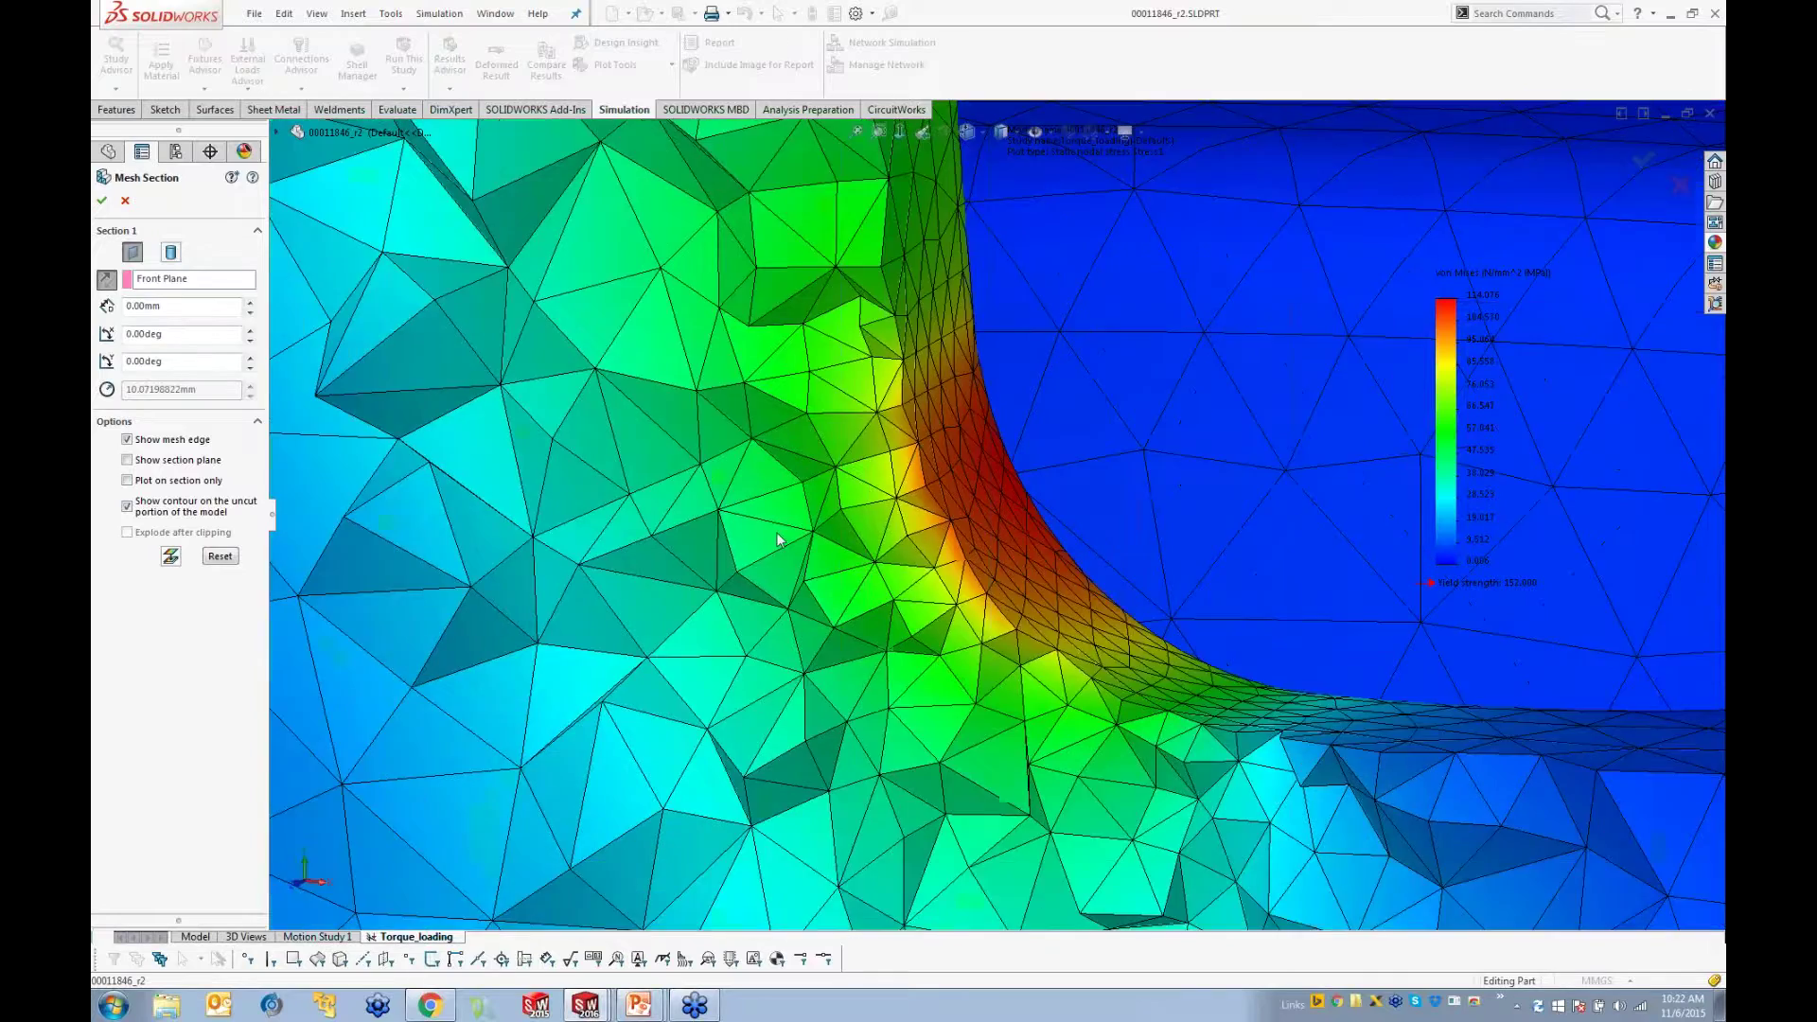
pyautogui.scroll(2, 786, 535)
pyautogui.scroll(5, 795, 541)
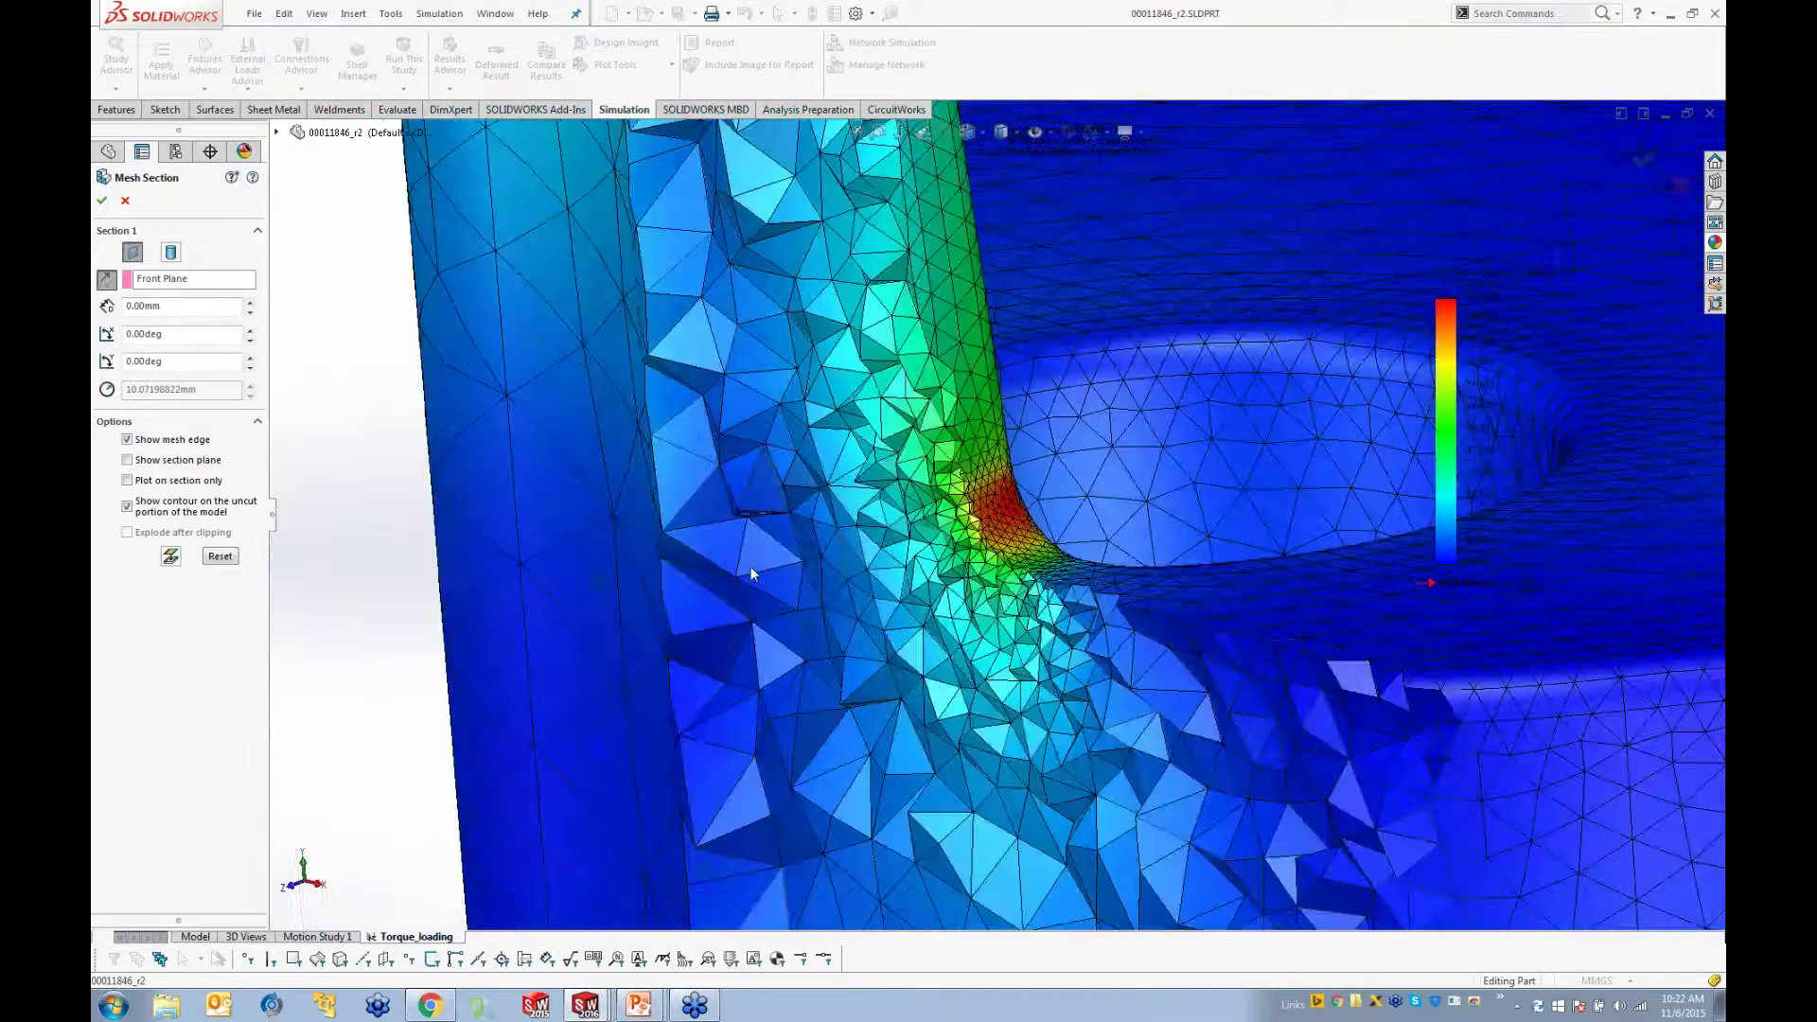
pyautogui.click(125, 200)
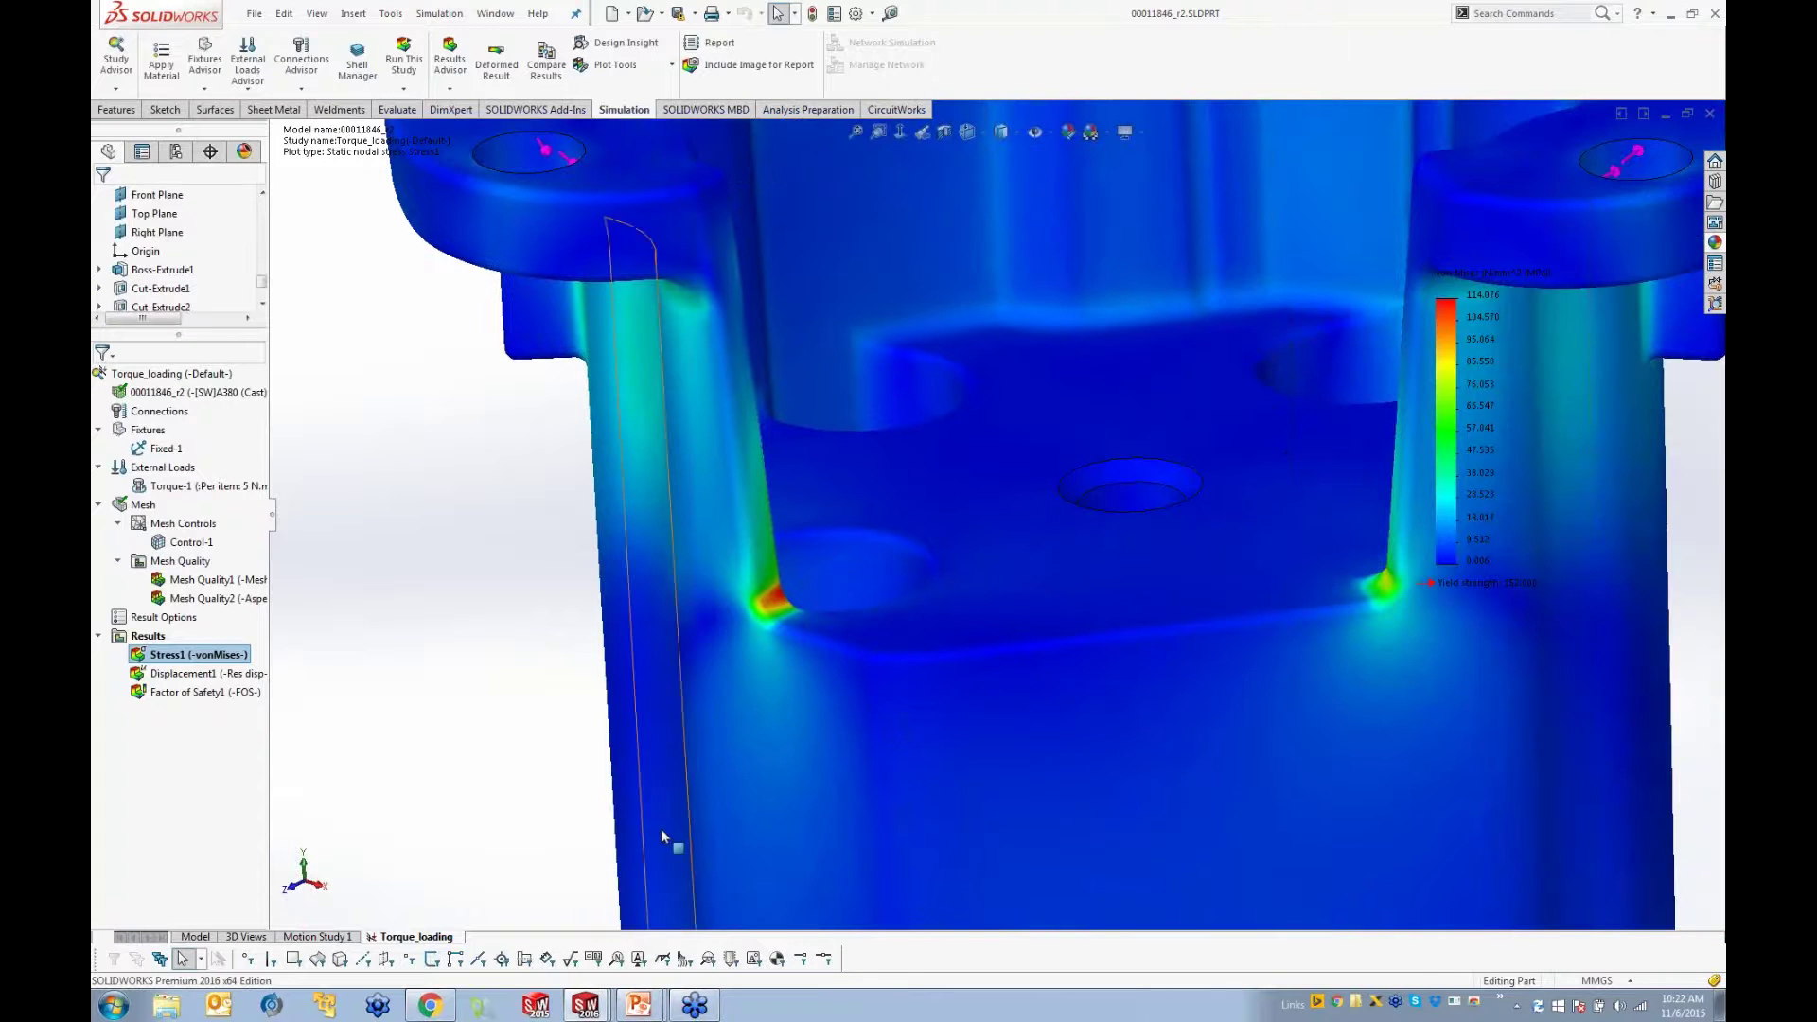
# Step: Switch to the PowerPoint slideshow and advance to the References Geometry – Time Curve slide
pyautogui.hotkey('alt', 'Tab')
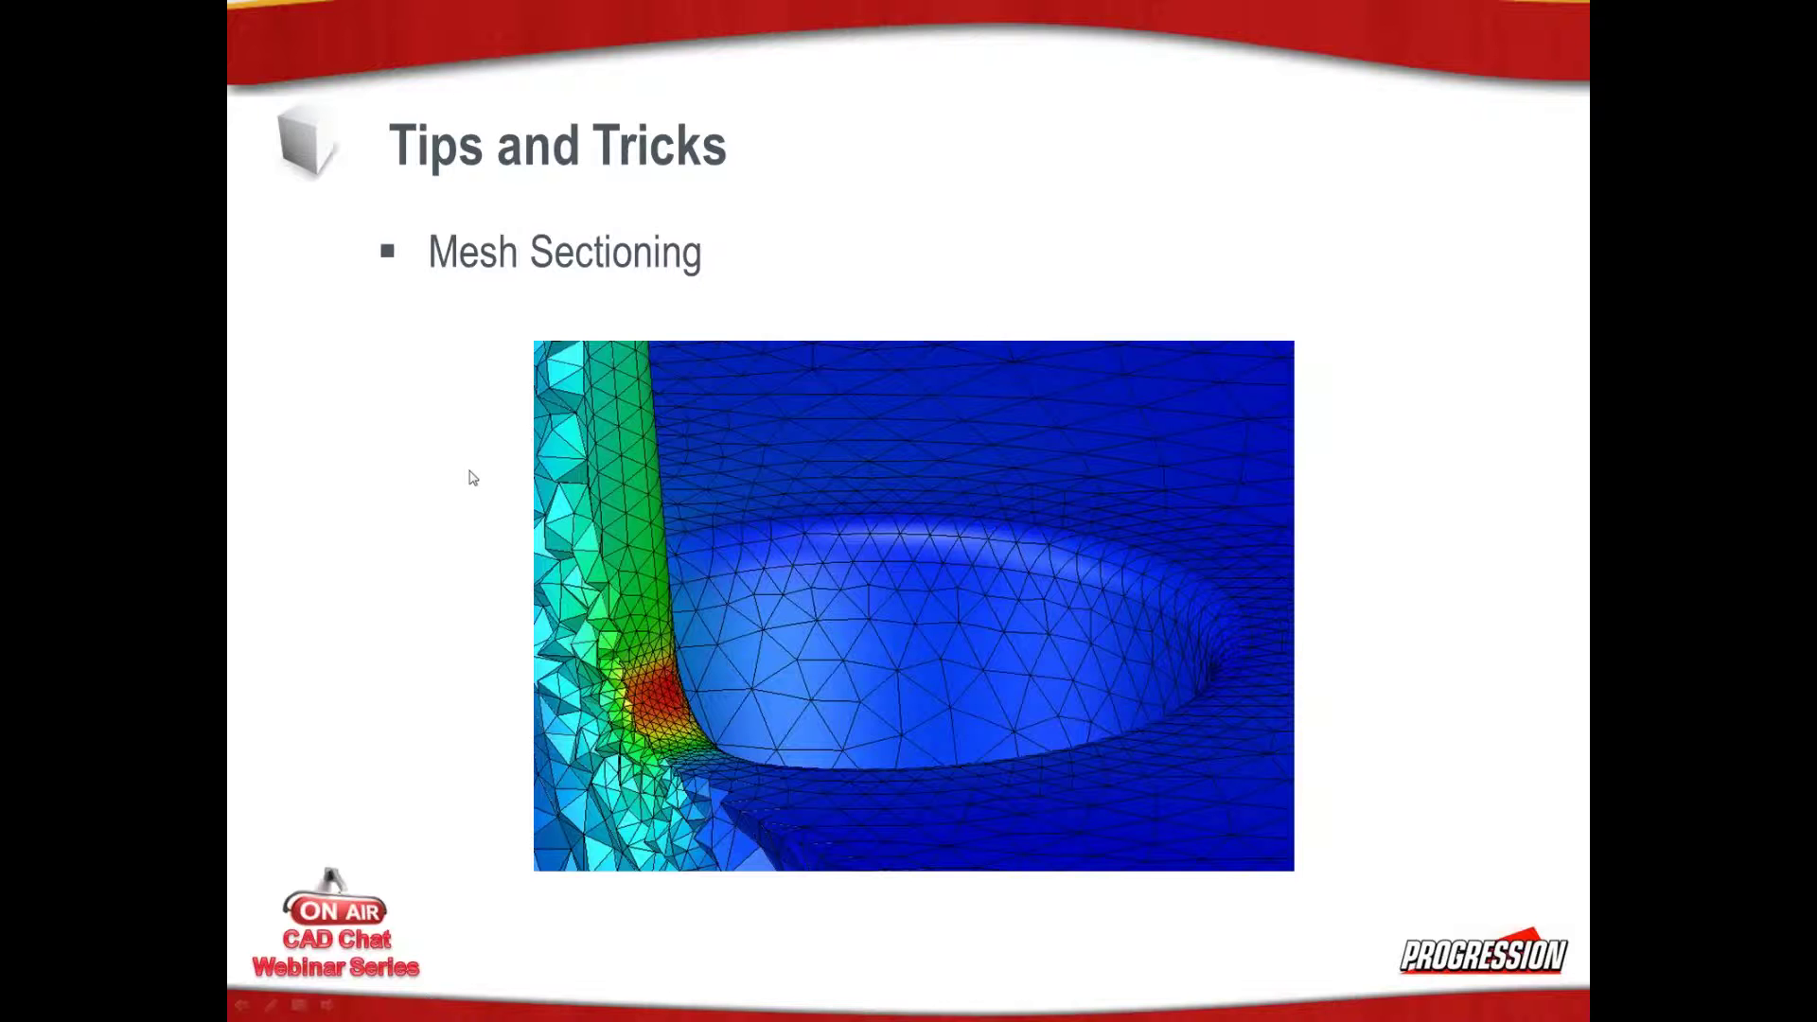
pyautogui.press('Right')
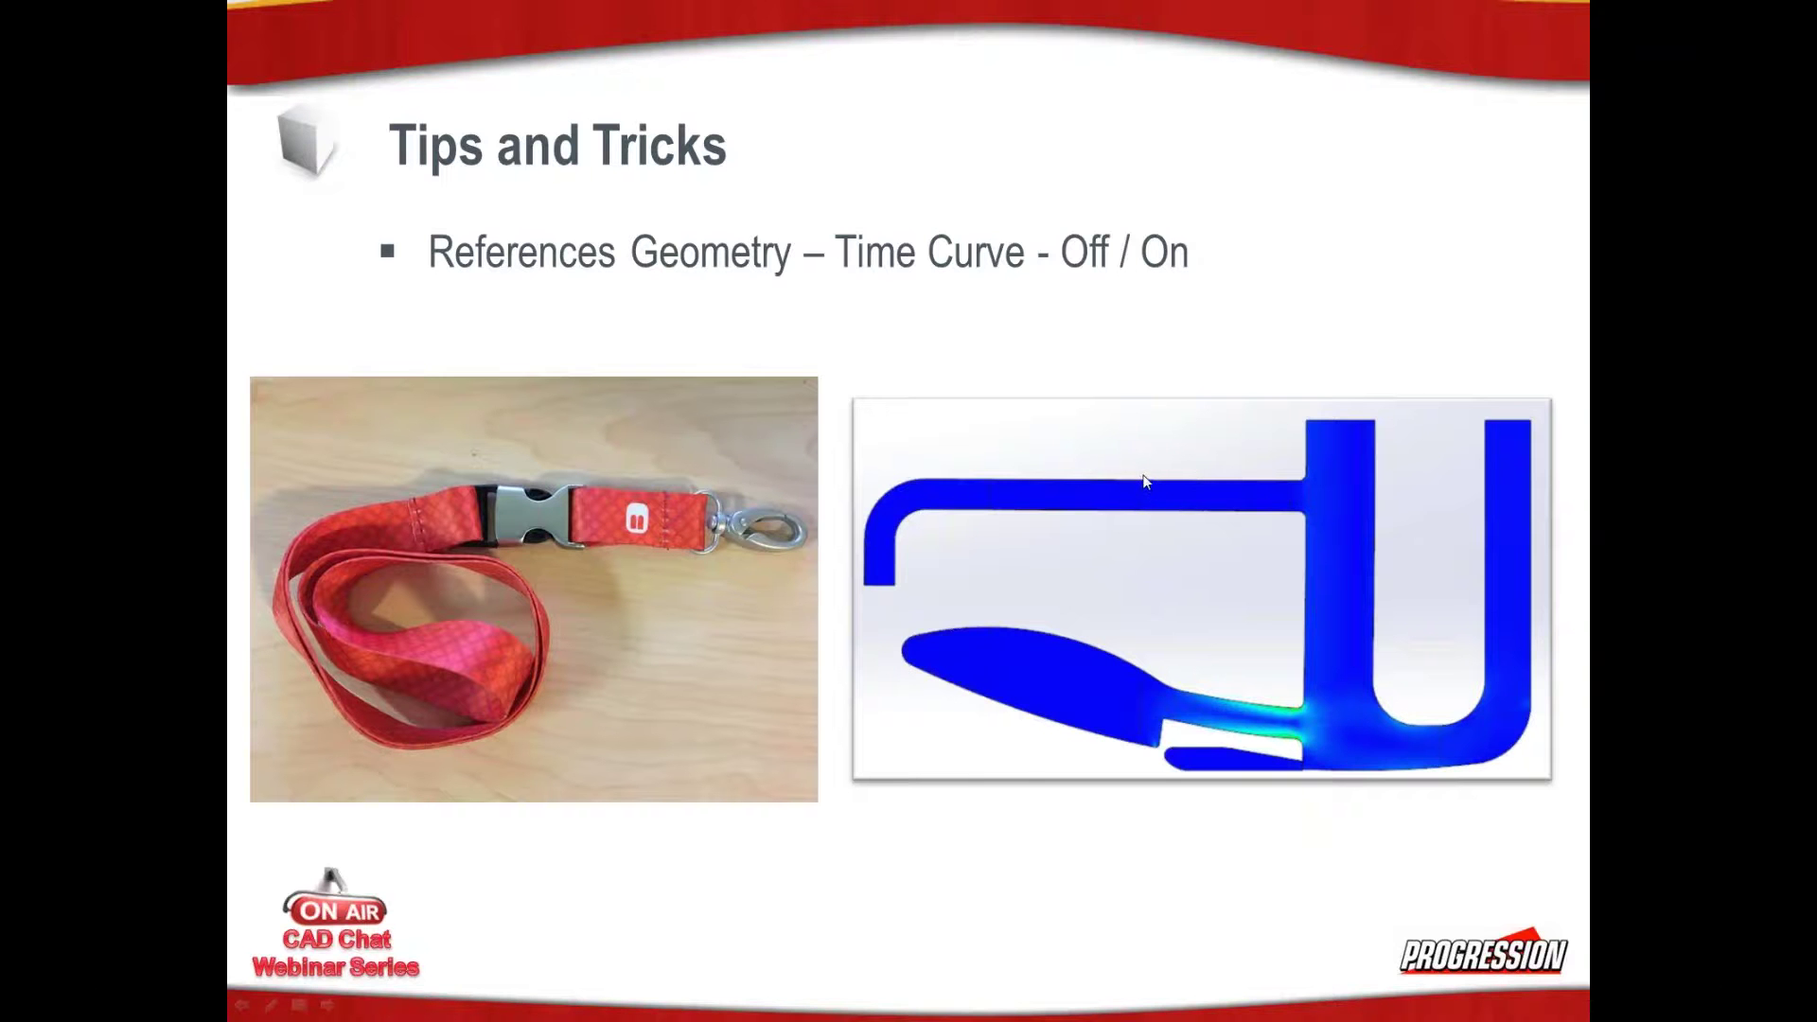
# Step: Switch to the Chrome window with the SOLIDWORKS Simulation Matrix page and maximize it
pyautogui.hotkey('alt', 'Tab')
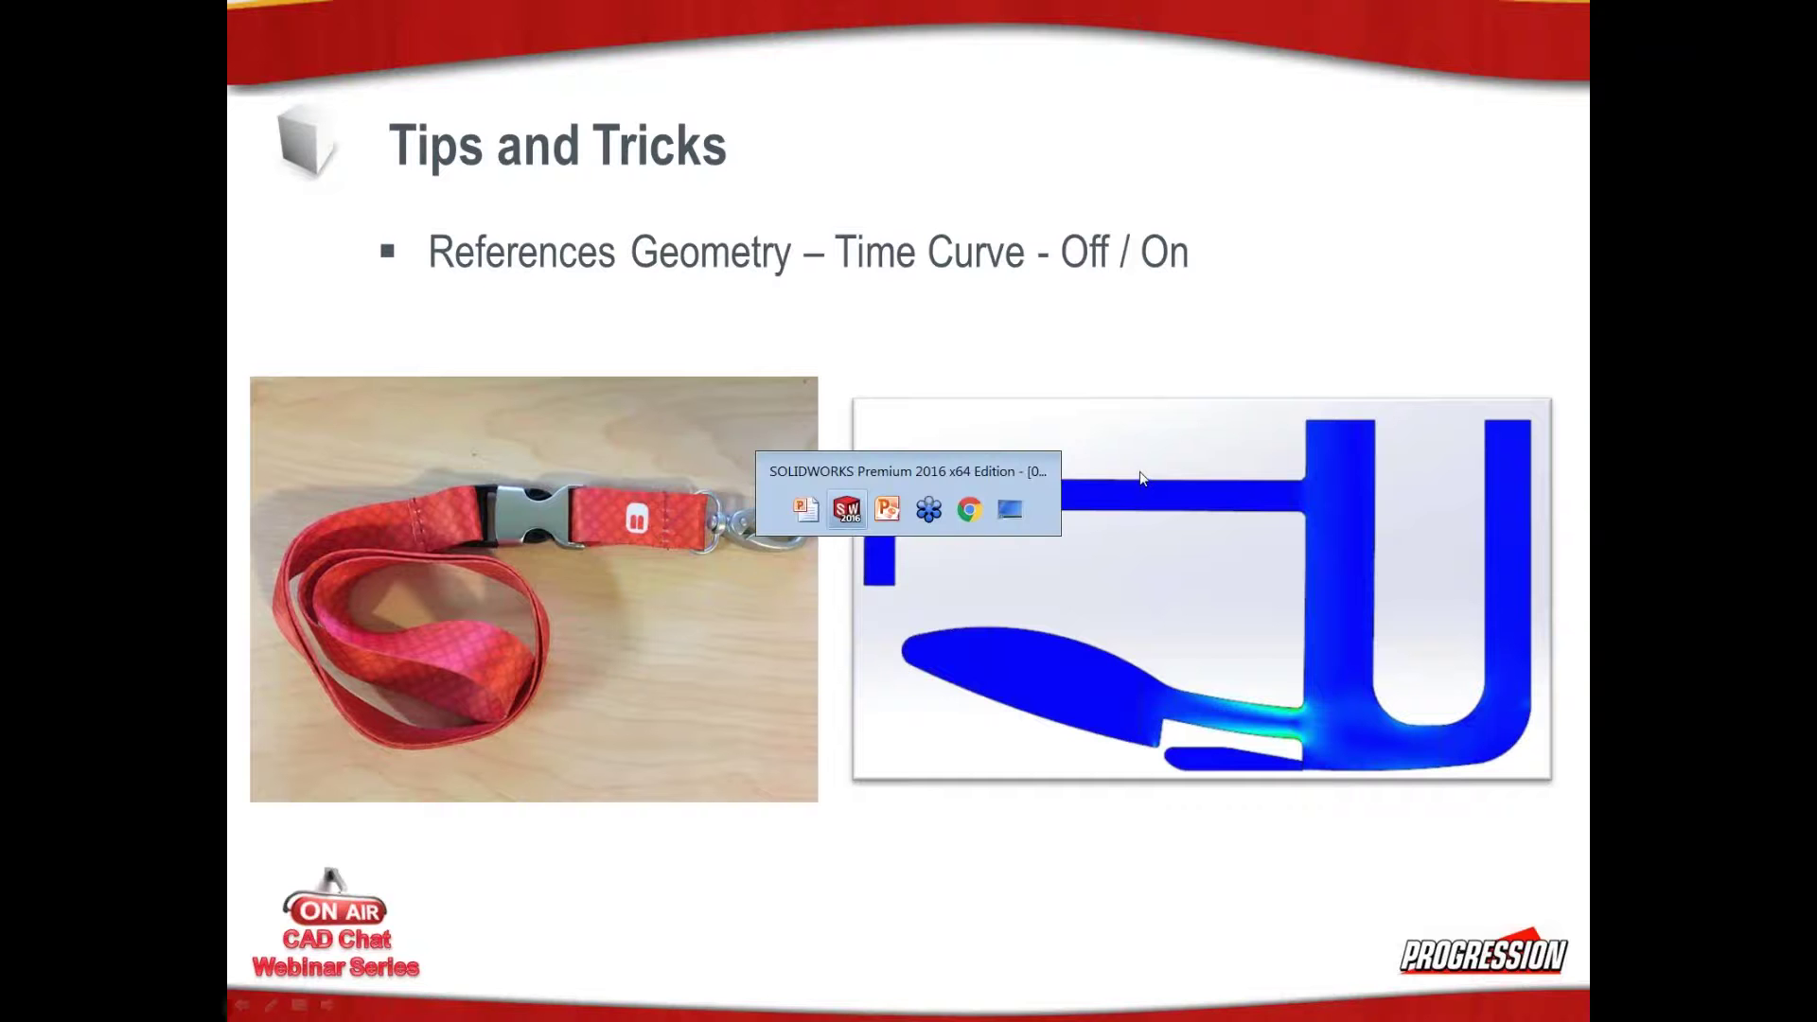
pyautogui.press('Tab')
pyautogui.press('Tab')
pyautogui.press('Tab')
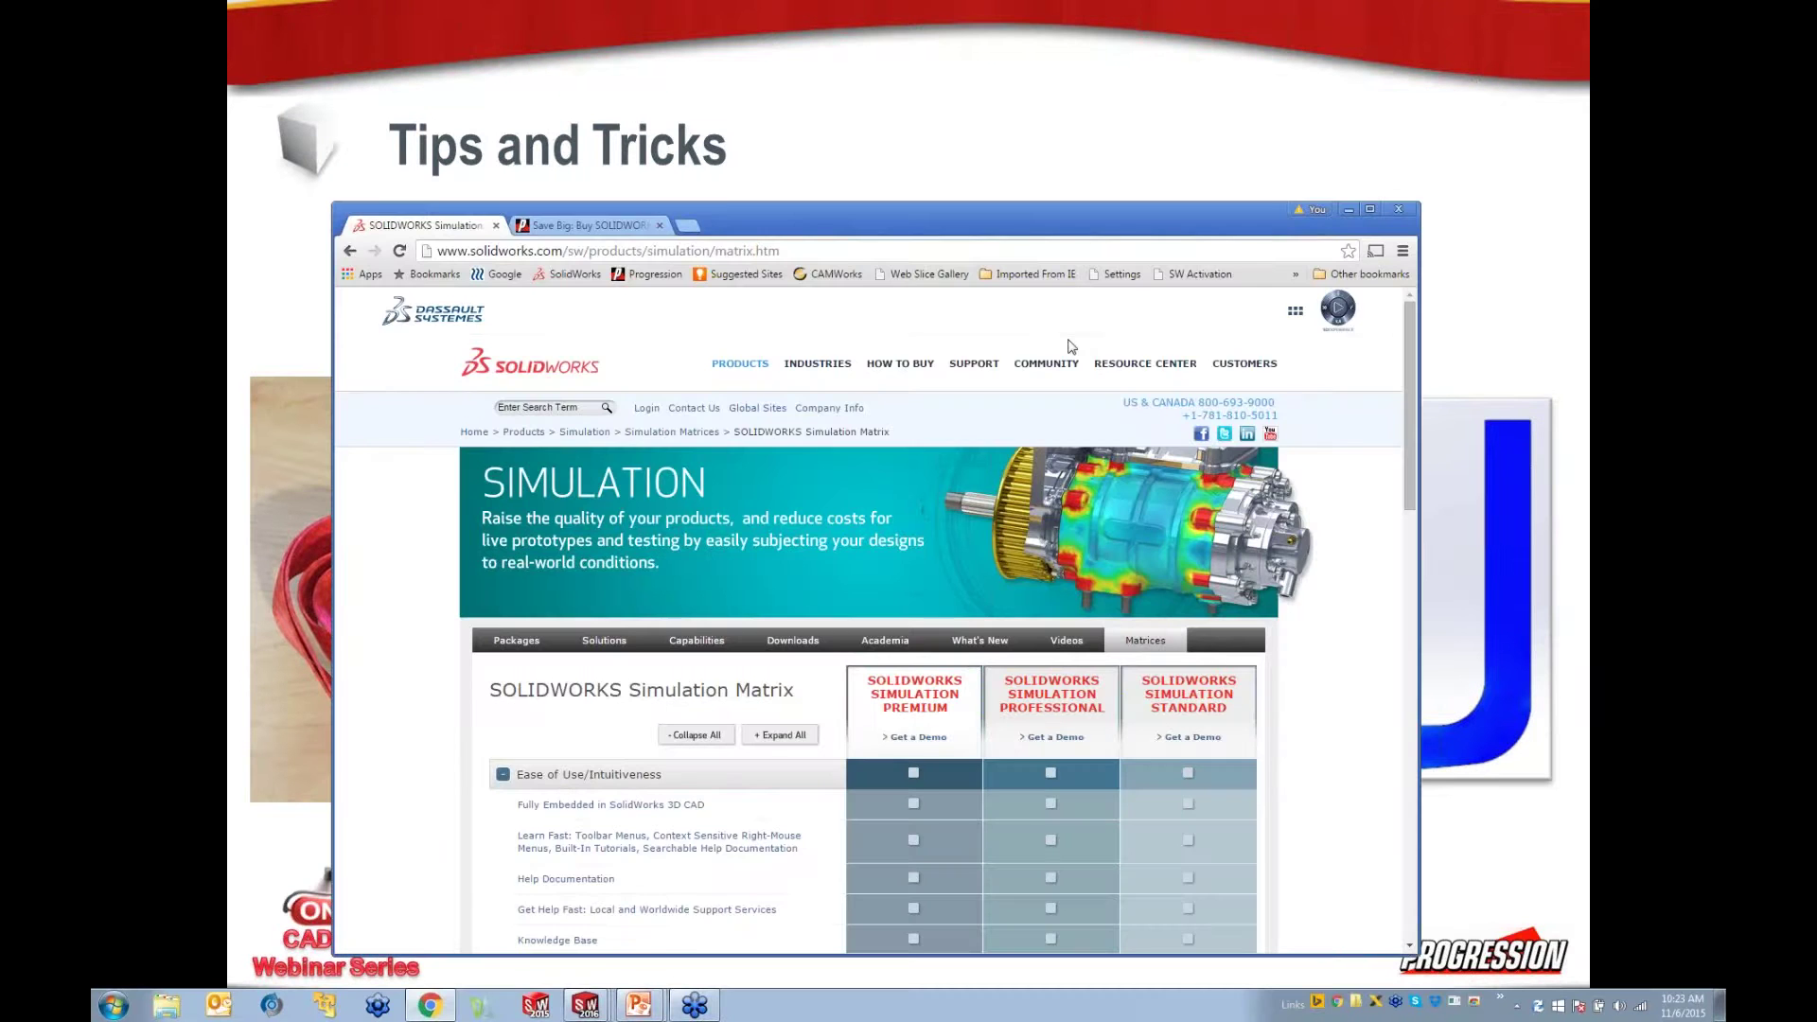
pyautogui.moveTo(796, 228); pyautogui.dragTo(805, 2)
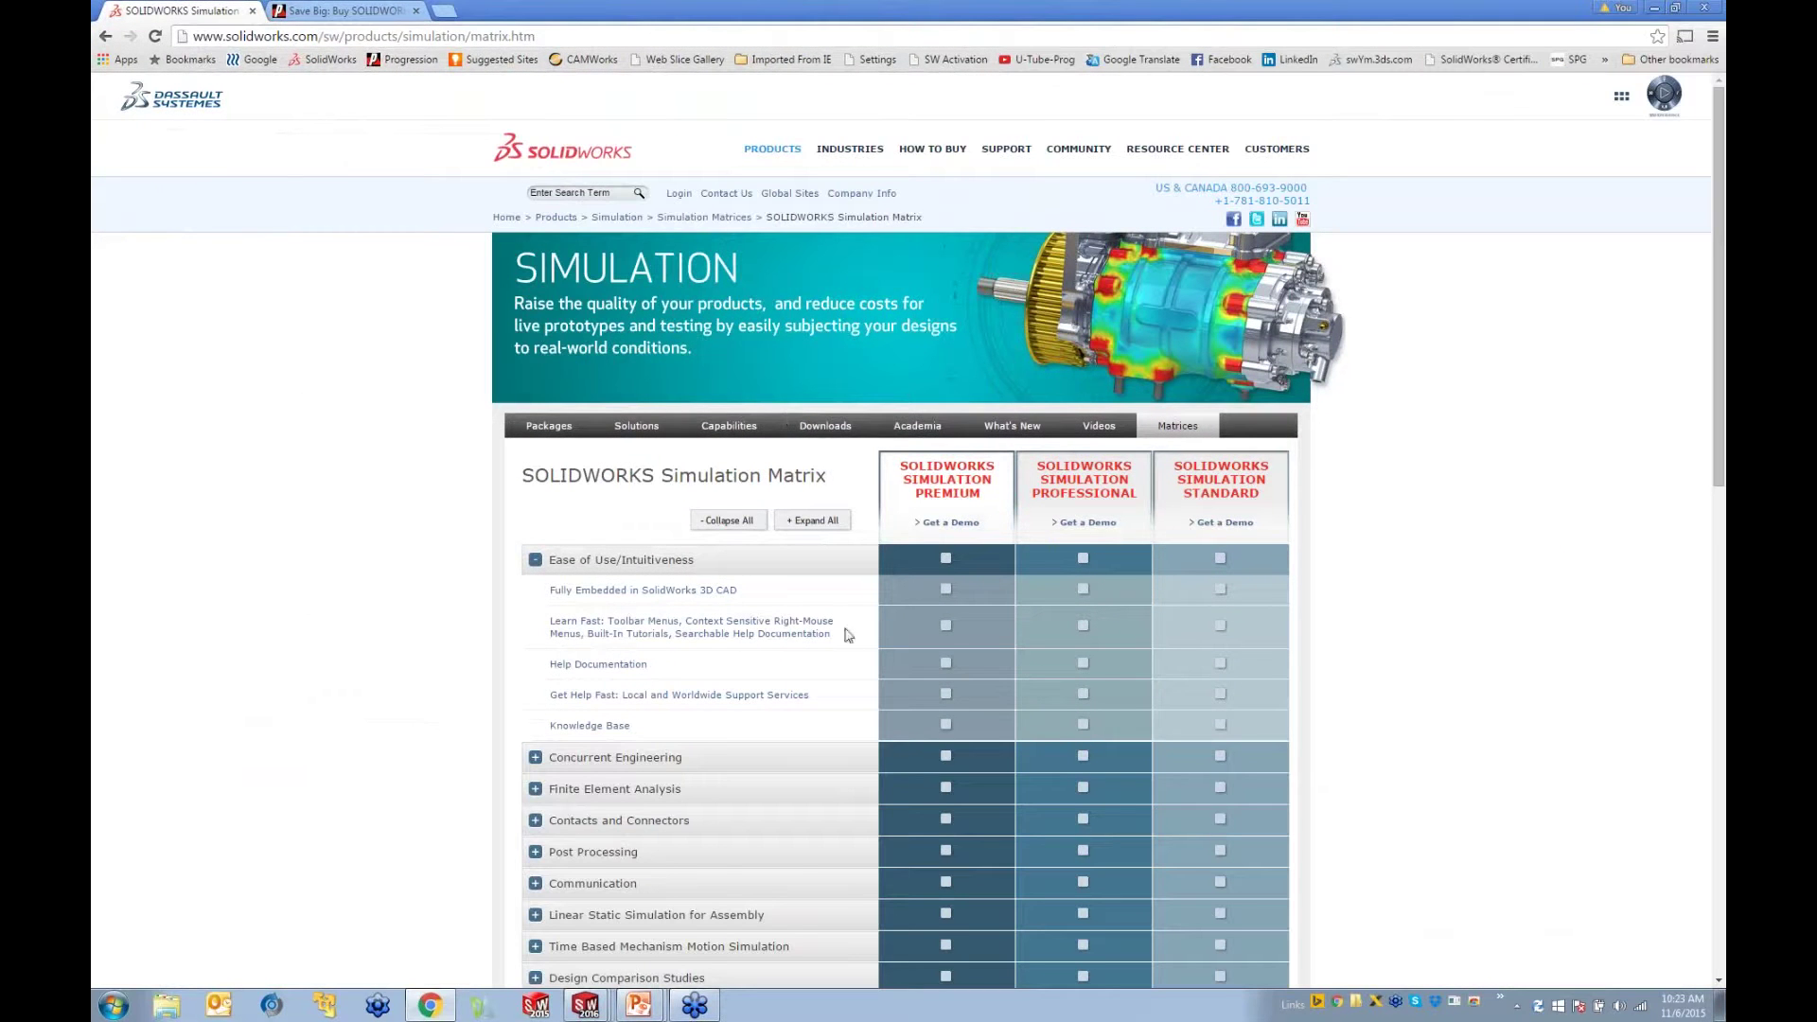
# Step: Collapse the Ease of Use/Intuitiveness category, compare the Standard, Professional and Premium features down the matrix, and minimize the browser
pyautogui.click(534, 560)
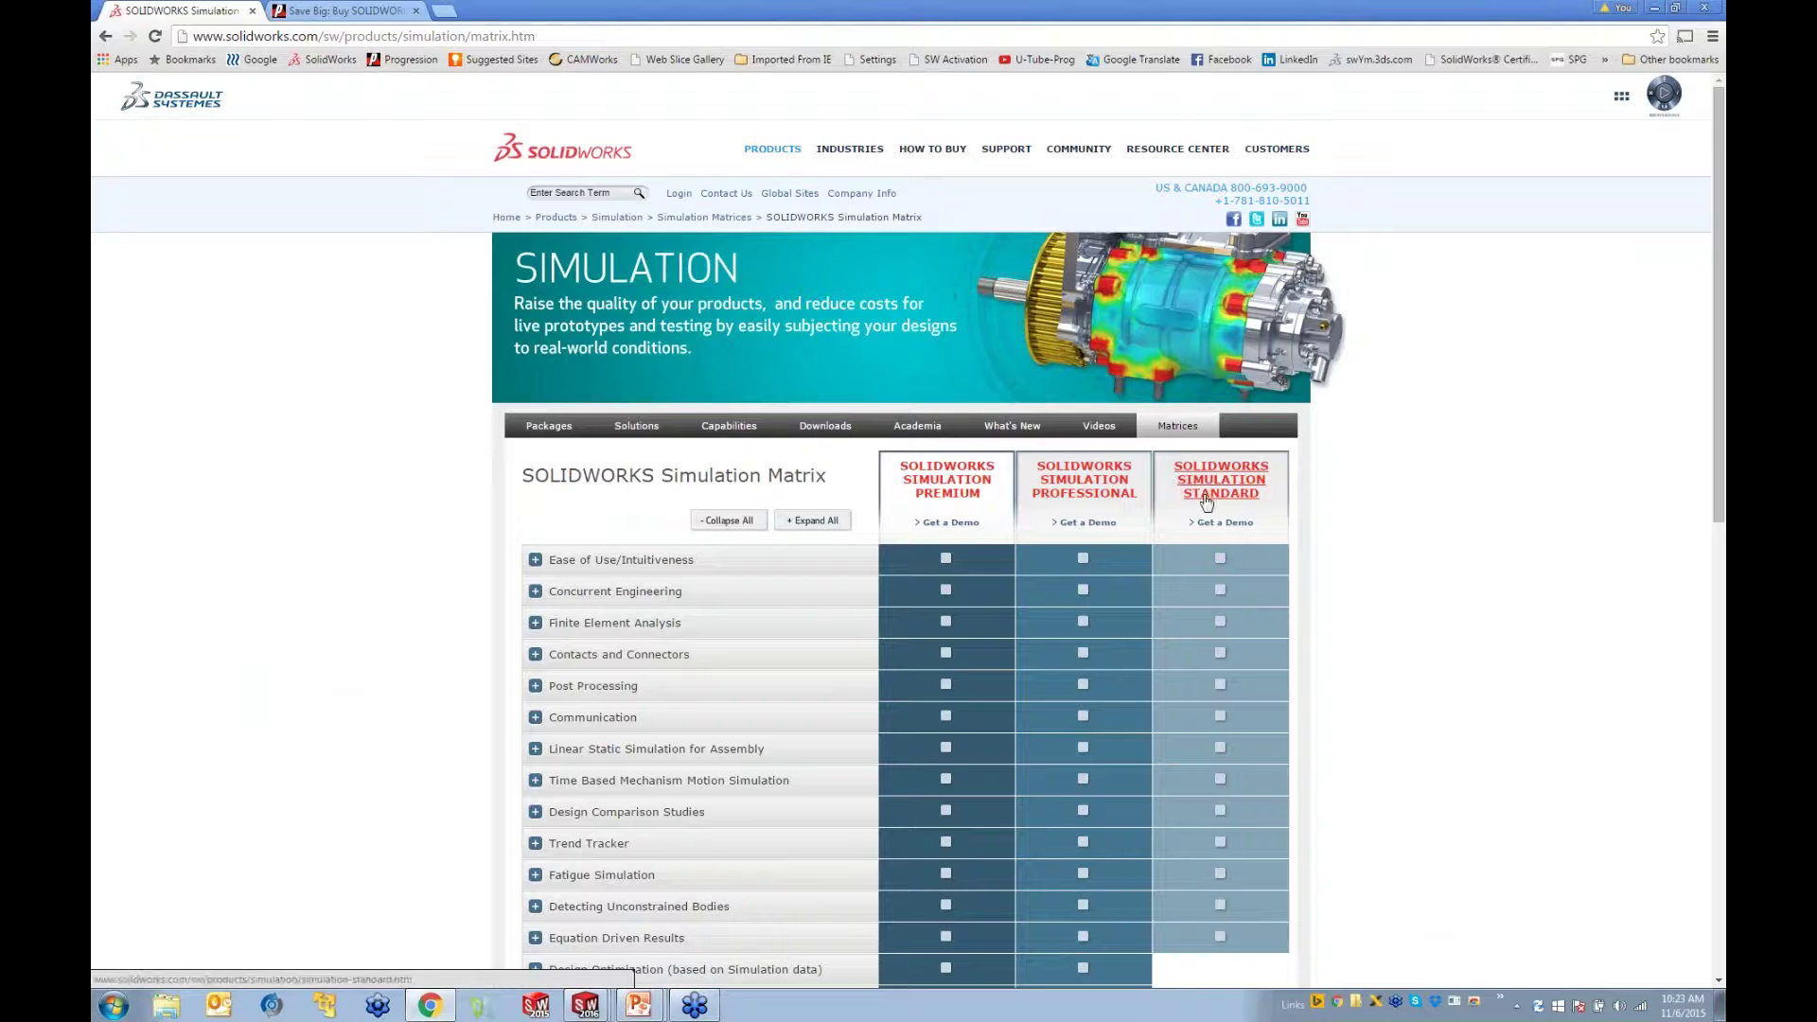
pyautogui.scroll(-1, 1208, 501)
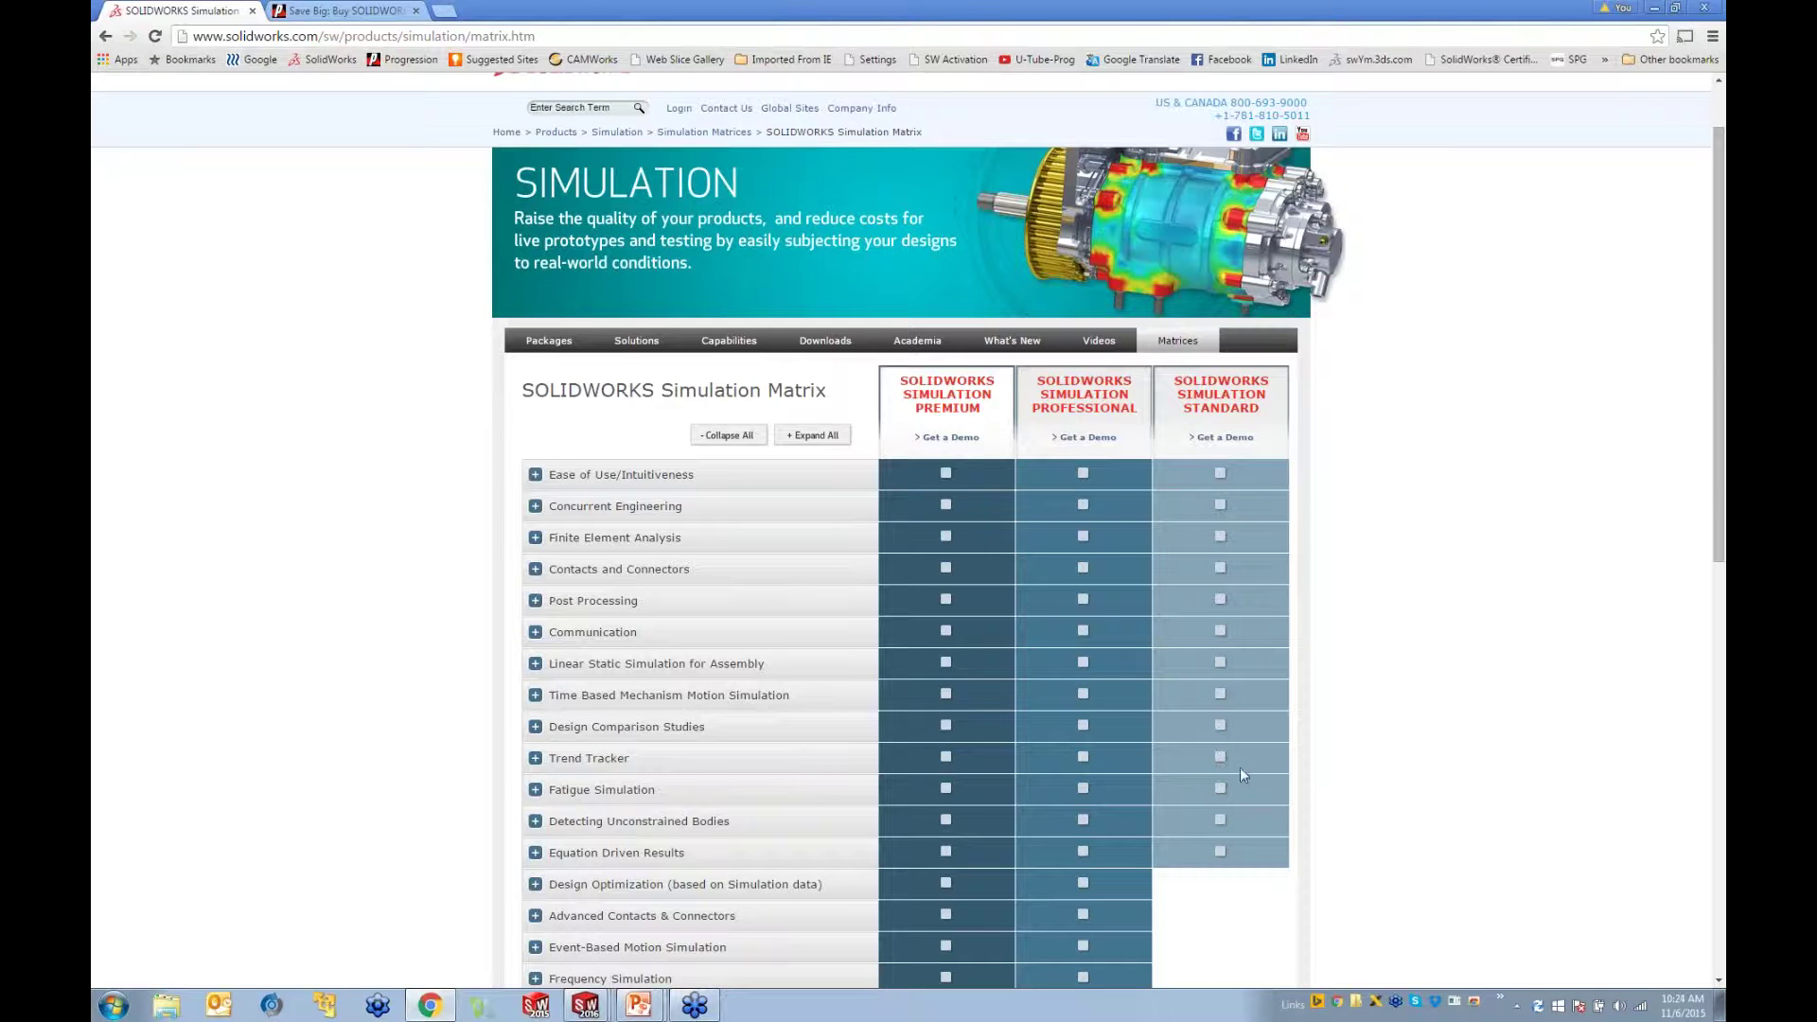
pyautogui.scroll(-3, 1100, 679)
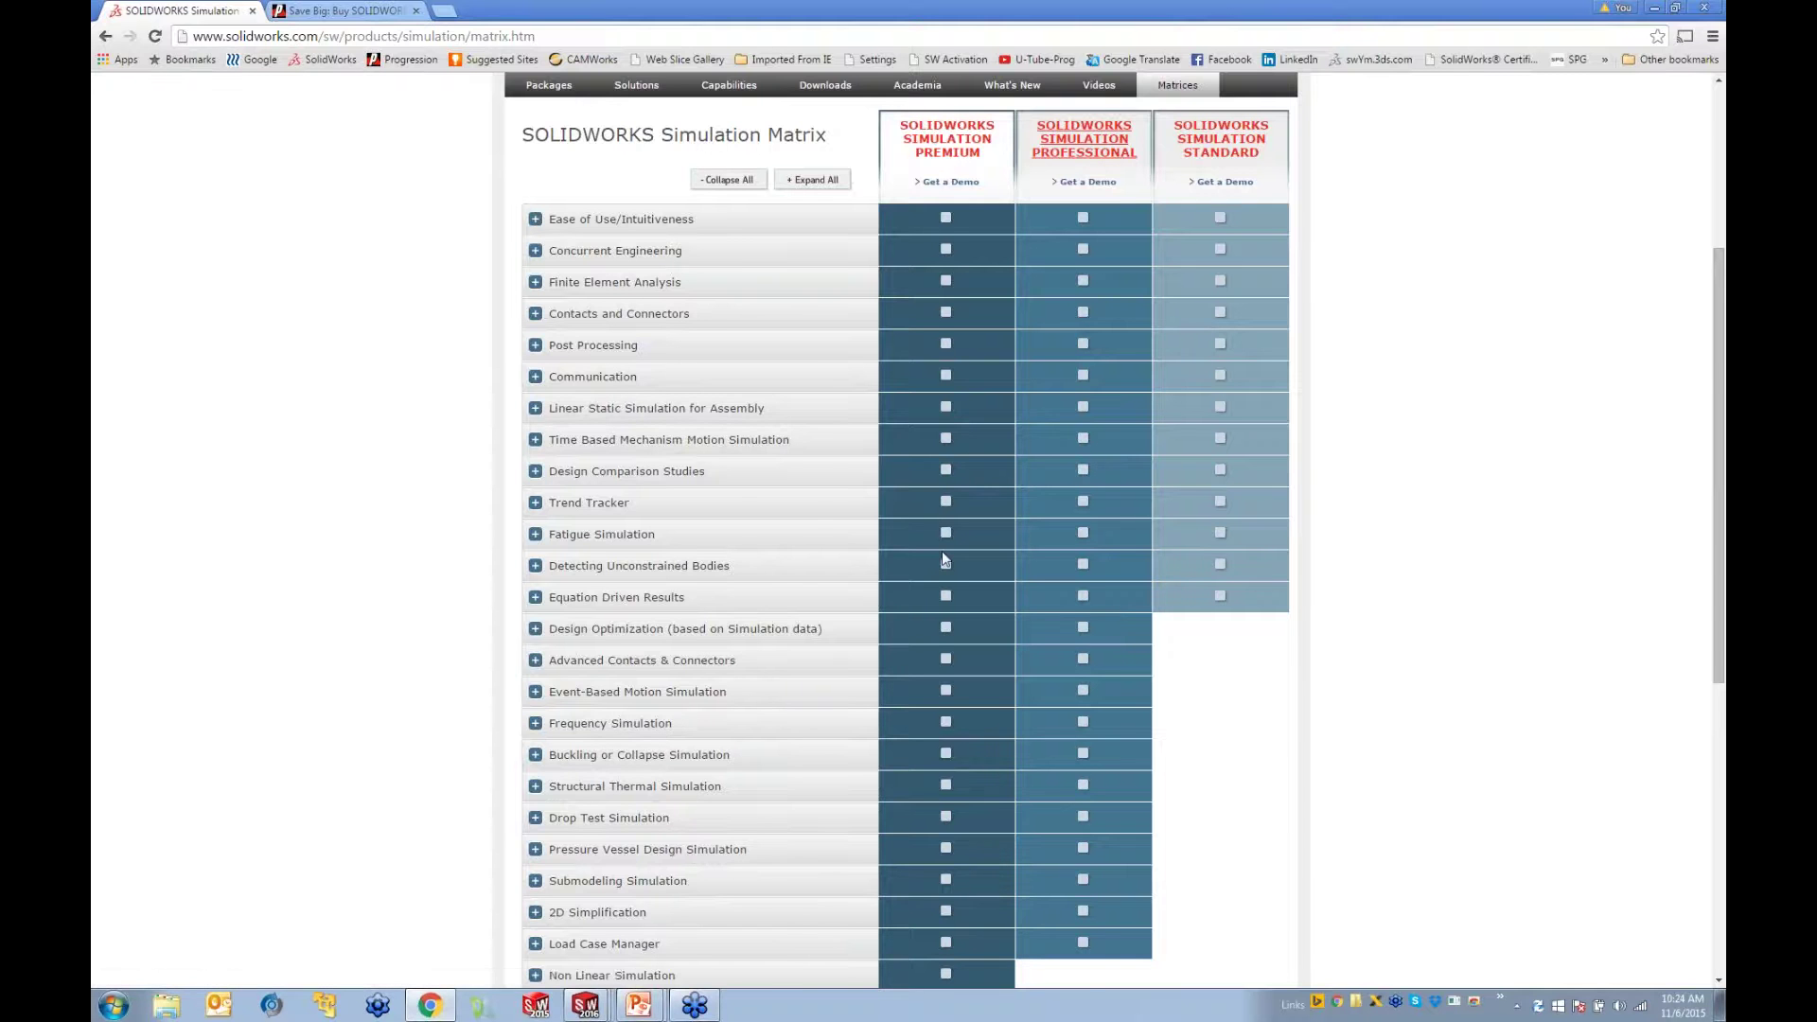
pyautogui.scroll(-3, 942, 559)
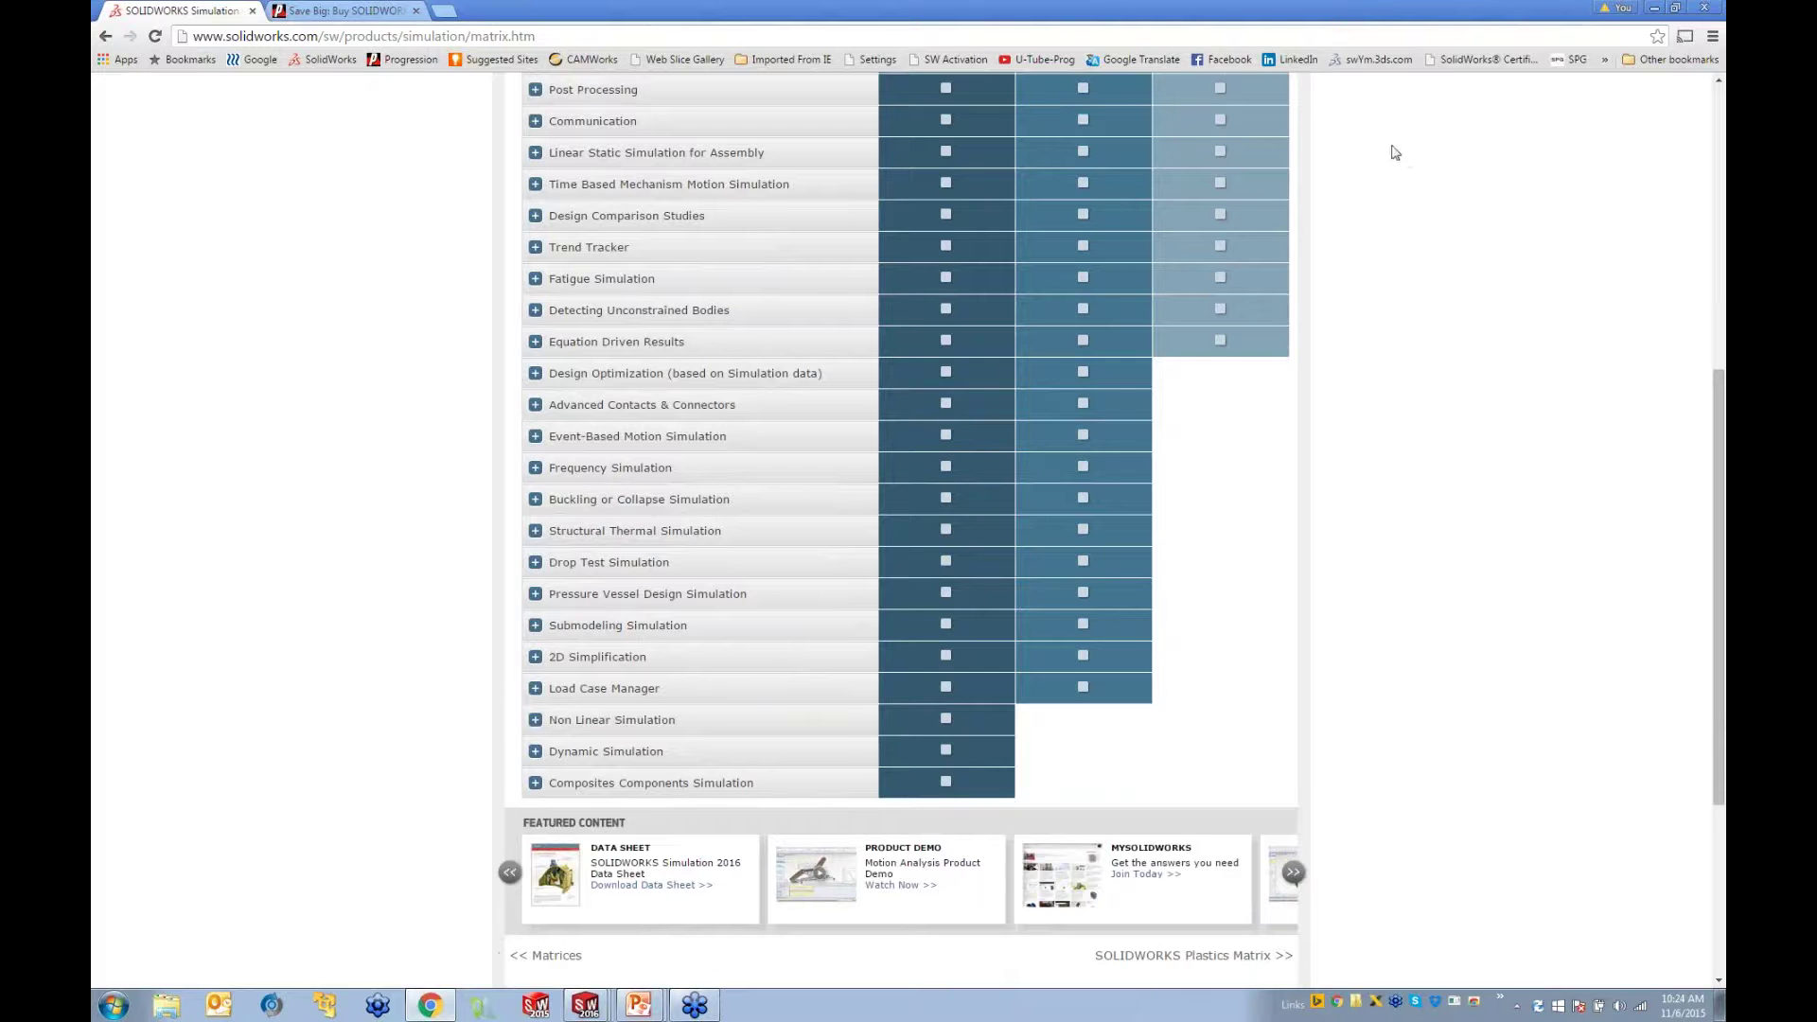
pyautogui.click(1652, 10)
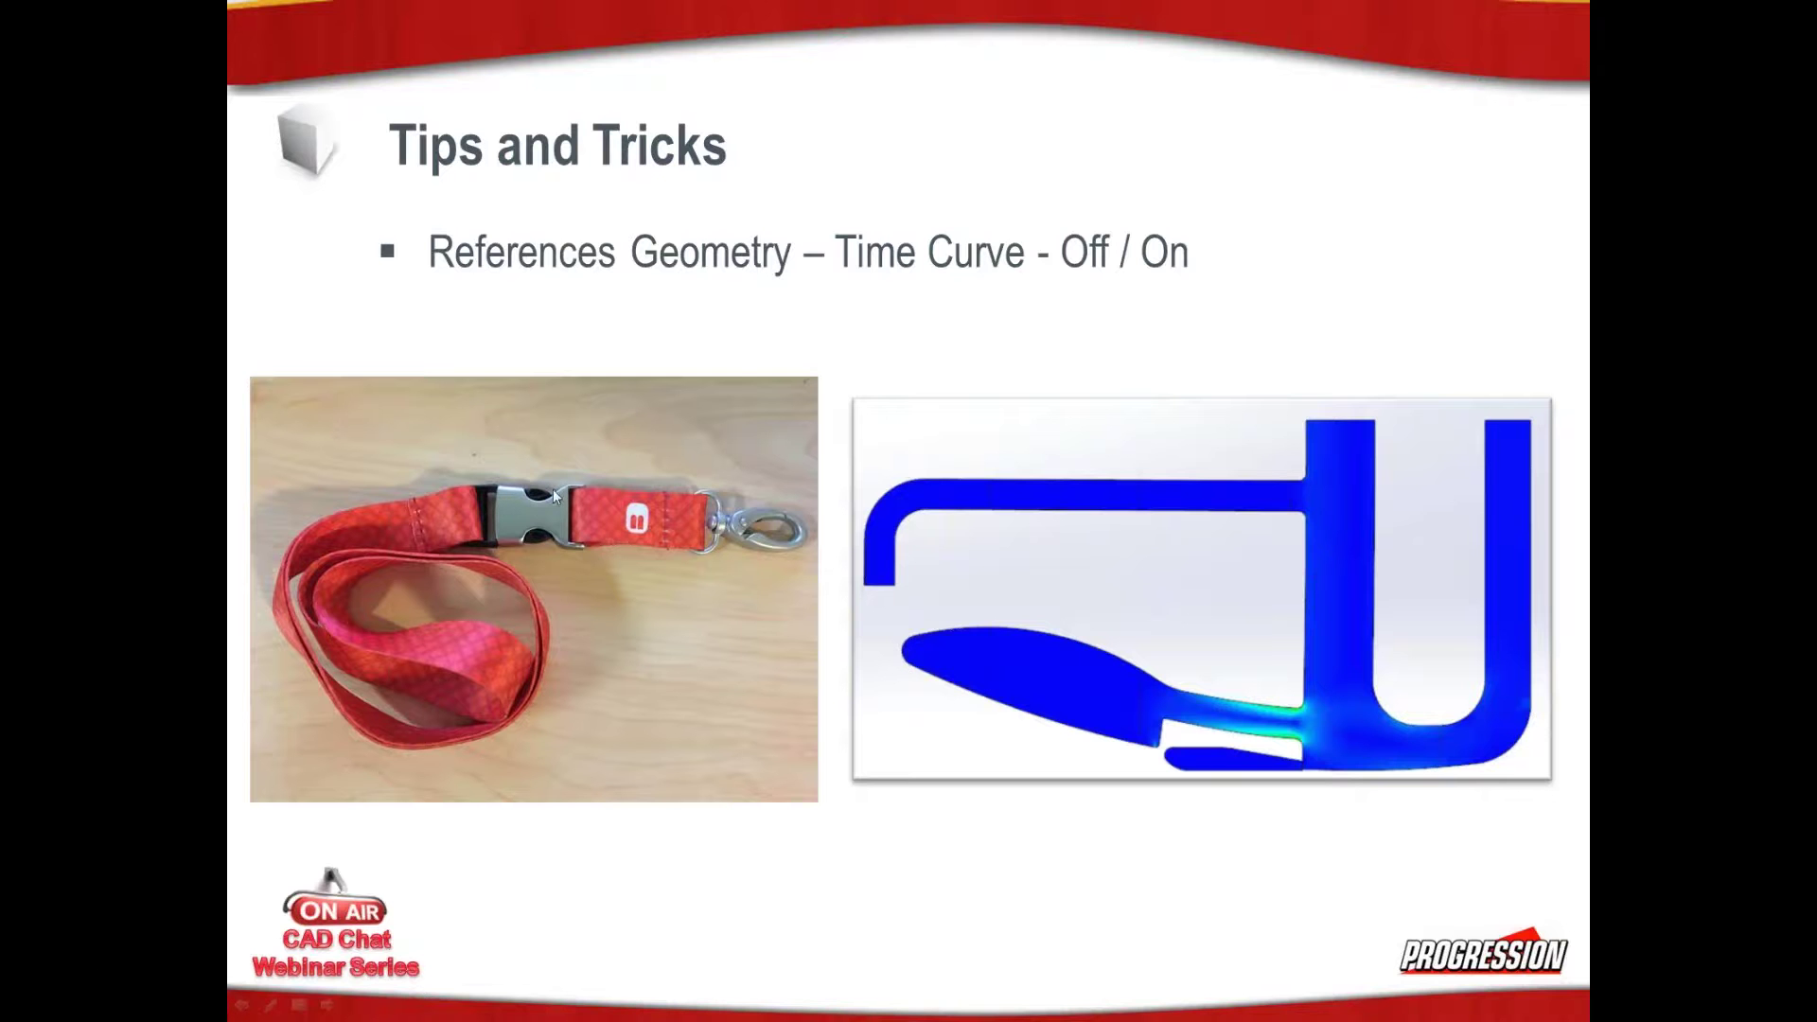
# Step: Switch to SOLIDWORKS and examine the Sideclip2_2D buckle part in an angled 3D view
pyautogui.hotkey('alt', 'Tab')
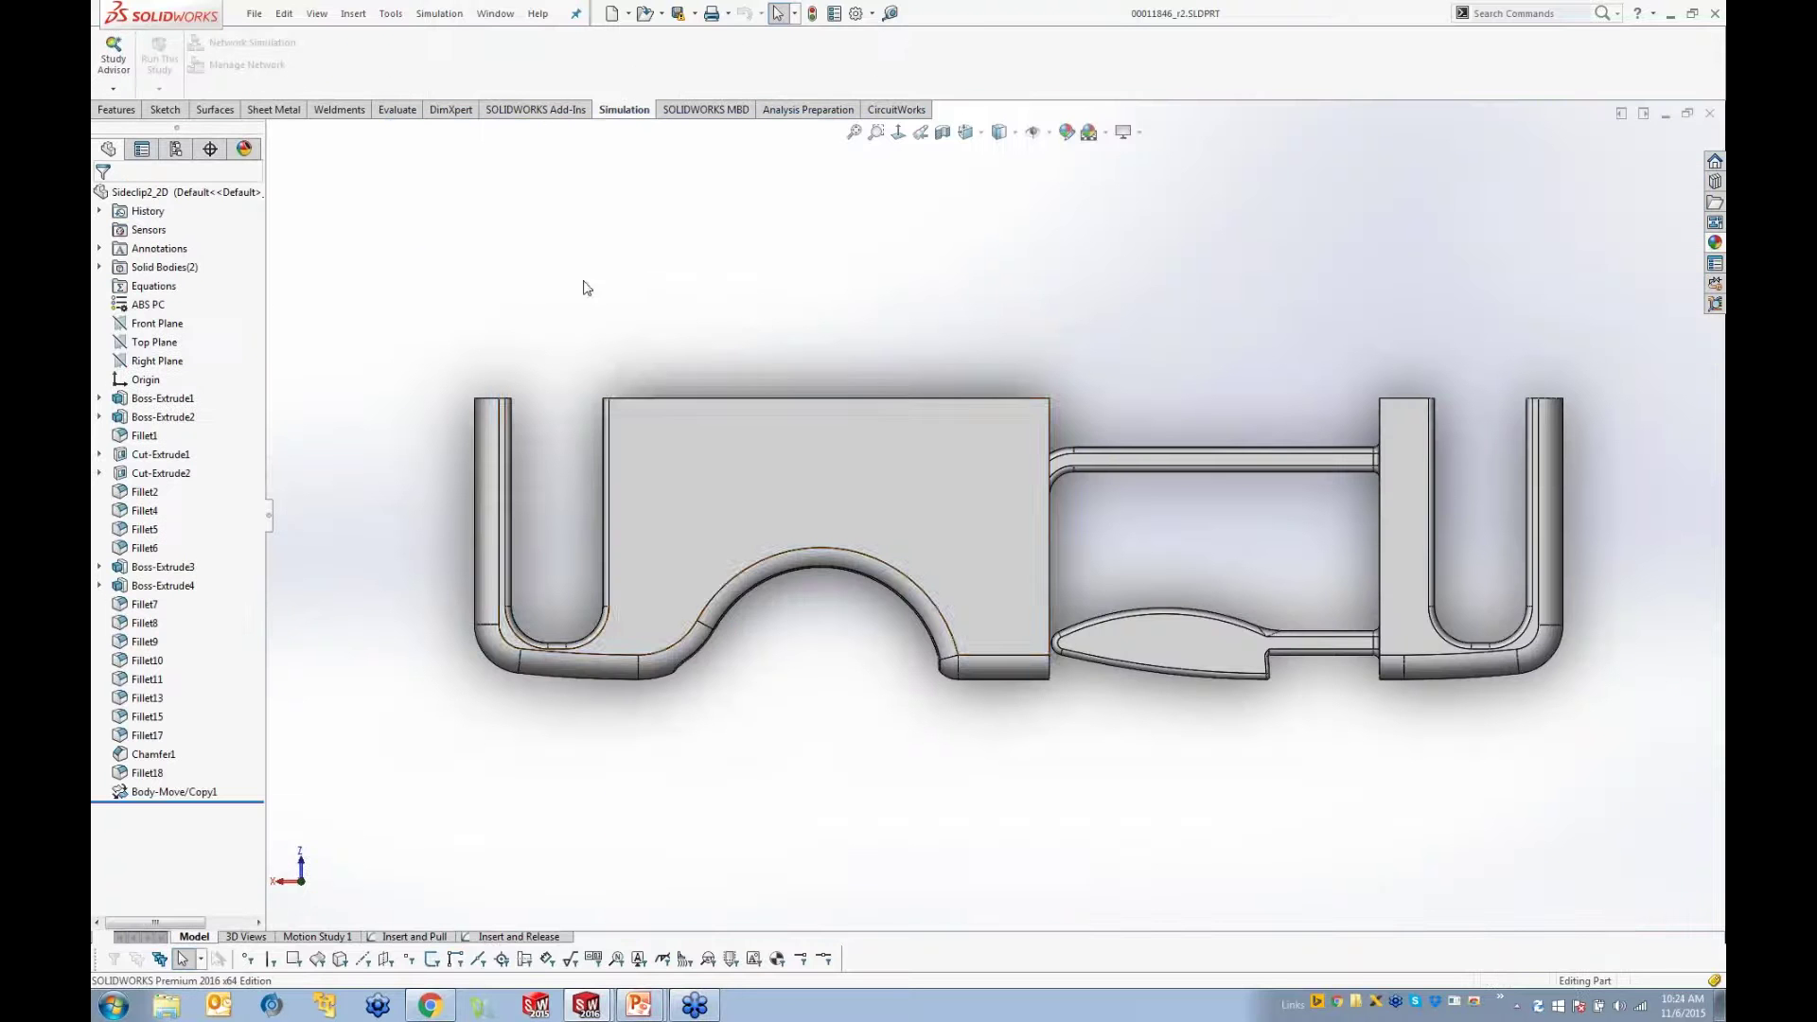
pyautogui.moveTo(913, 470); pyautogui.dragTo(832, 516, button='middle')
pyautogui.moveTo(852, 535); pyautogui.dragTo(804, 464, button='middle')
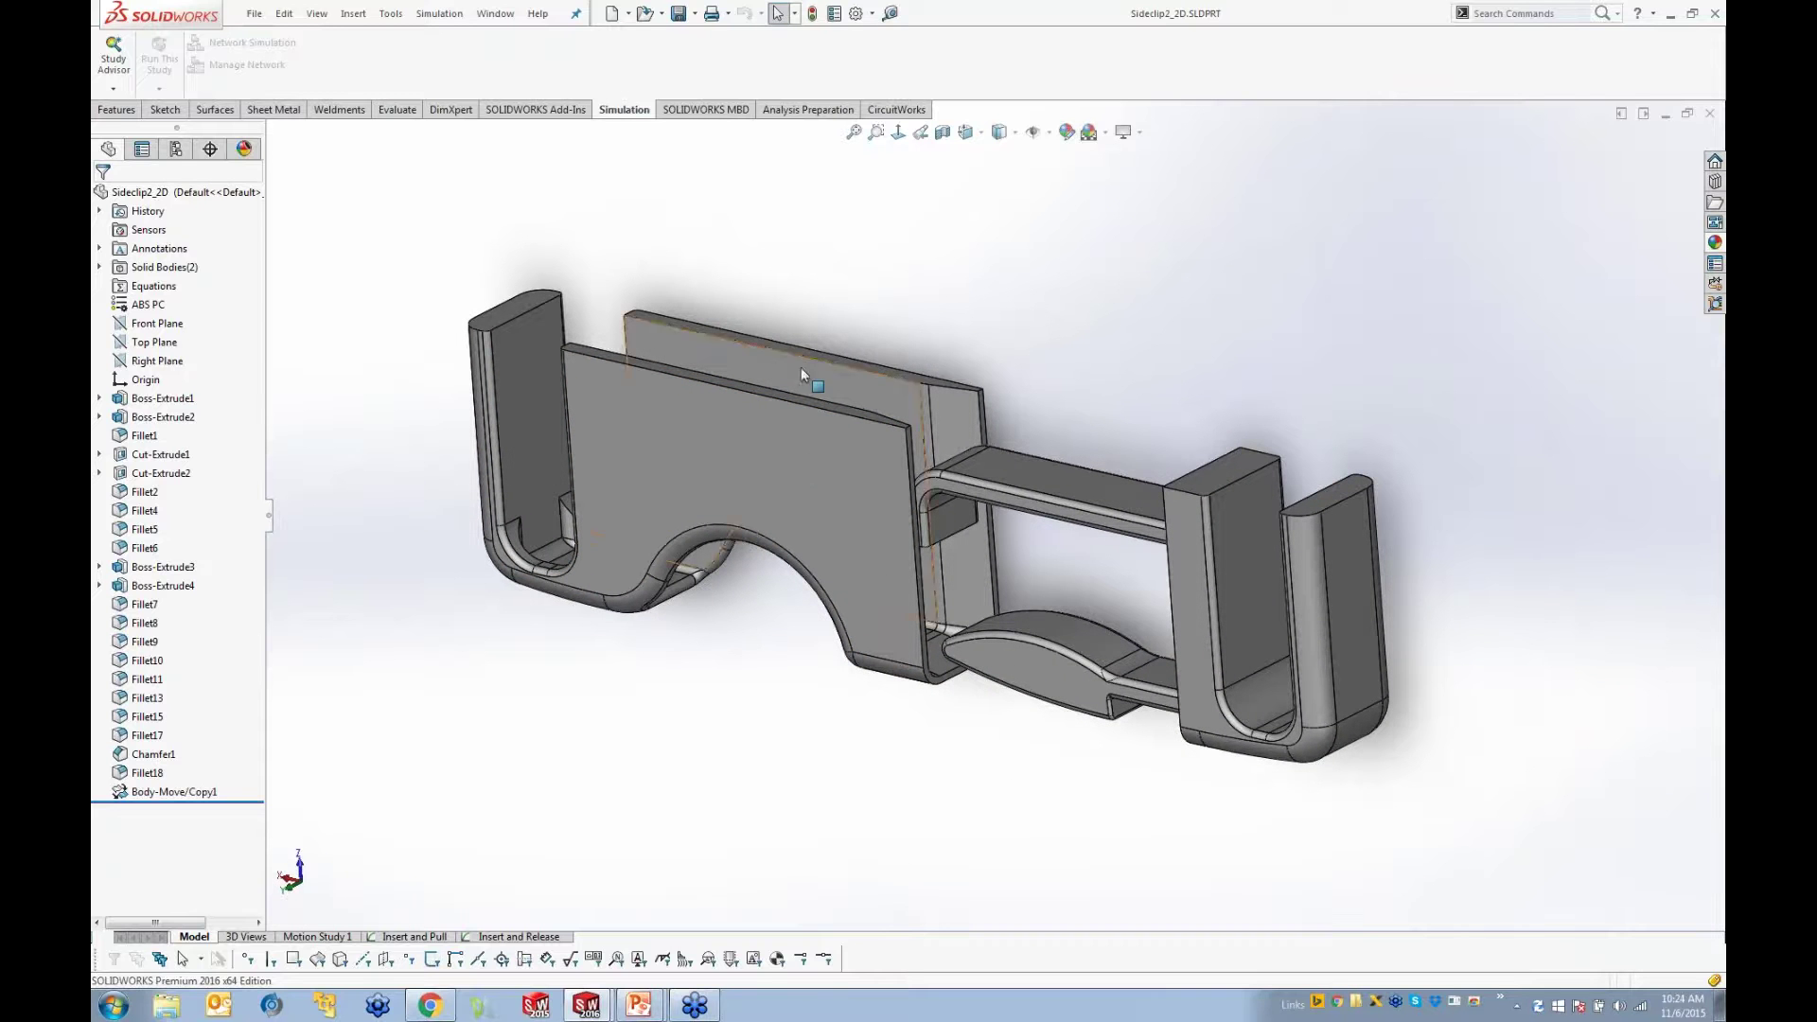
# Step: Open the Insert and Release study, list its fixtures, and check what Symmetry-1 applies to
pyautogui.click(518, 937)
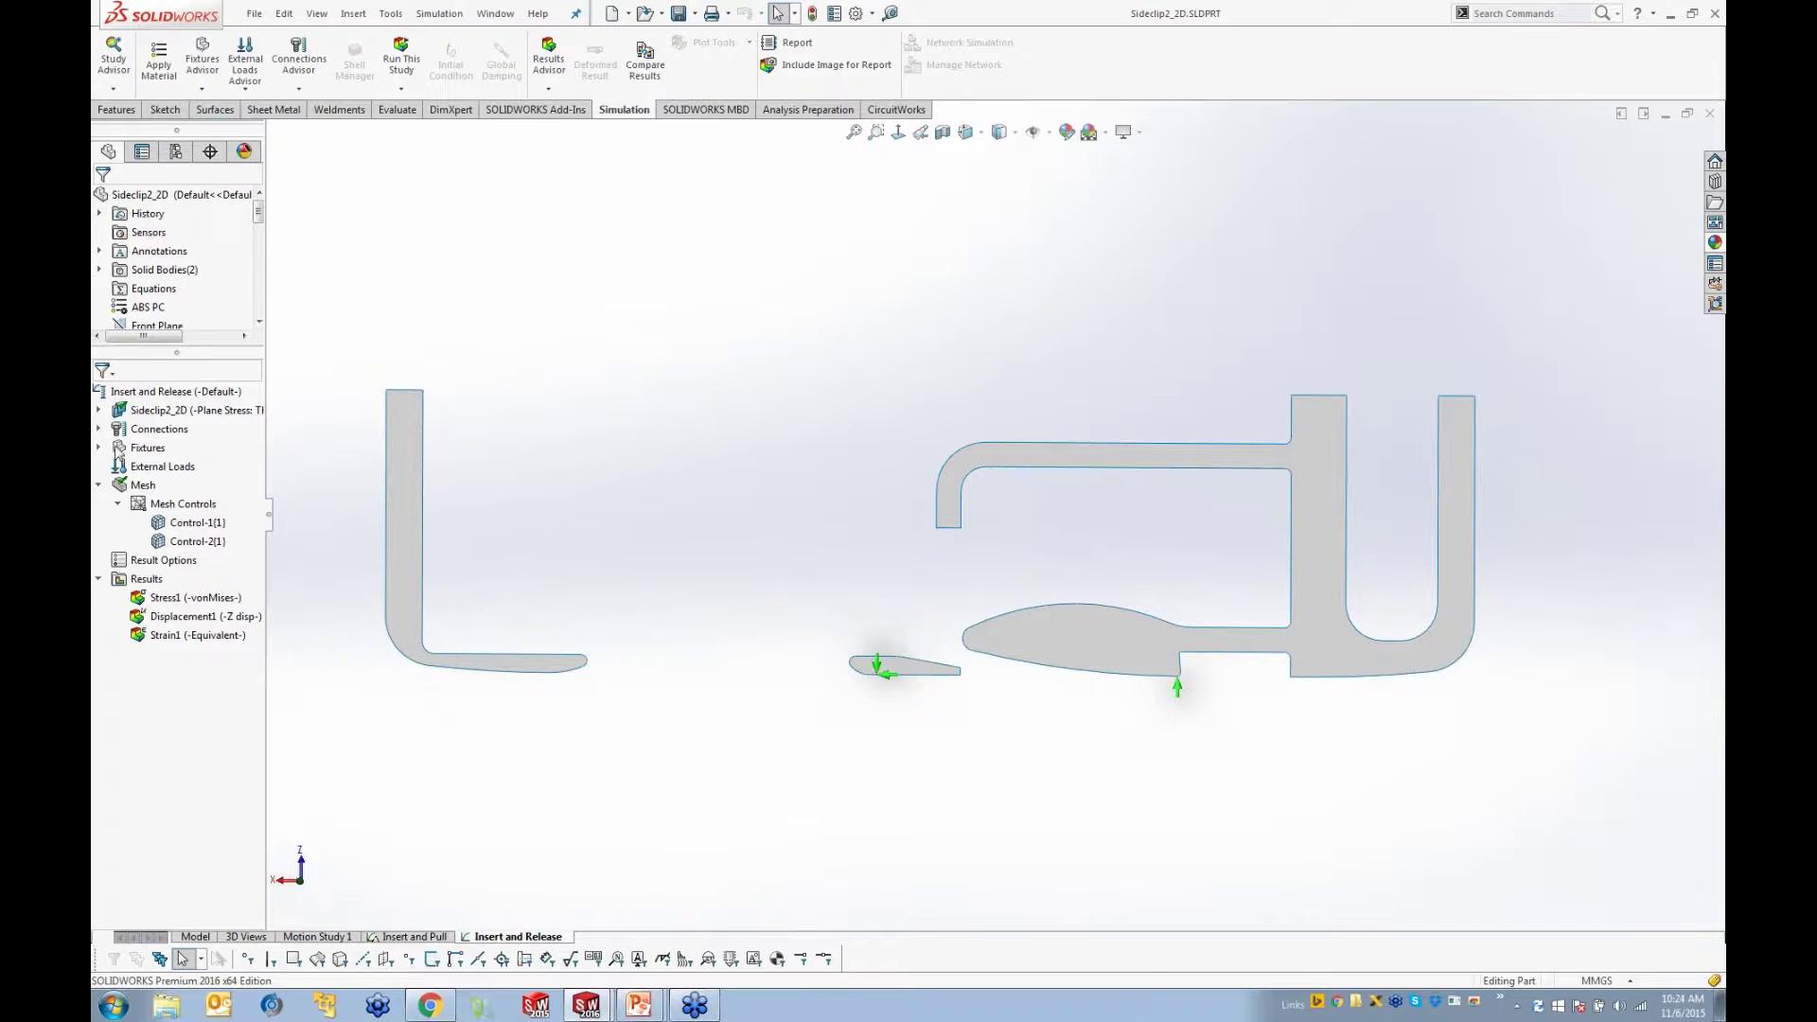
pyautogui.click(98, 447)
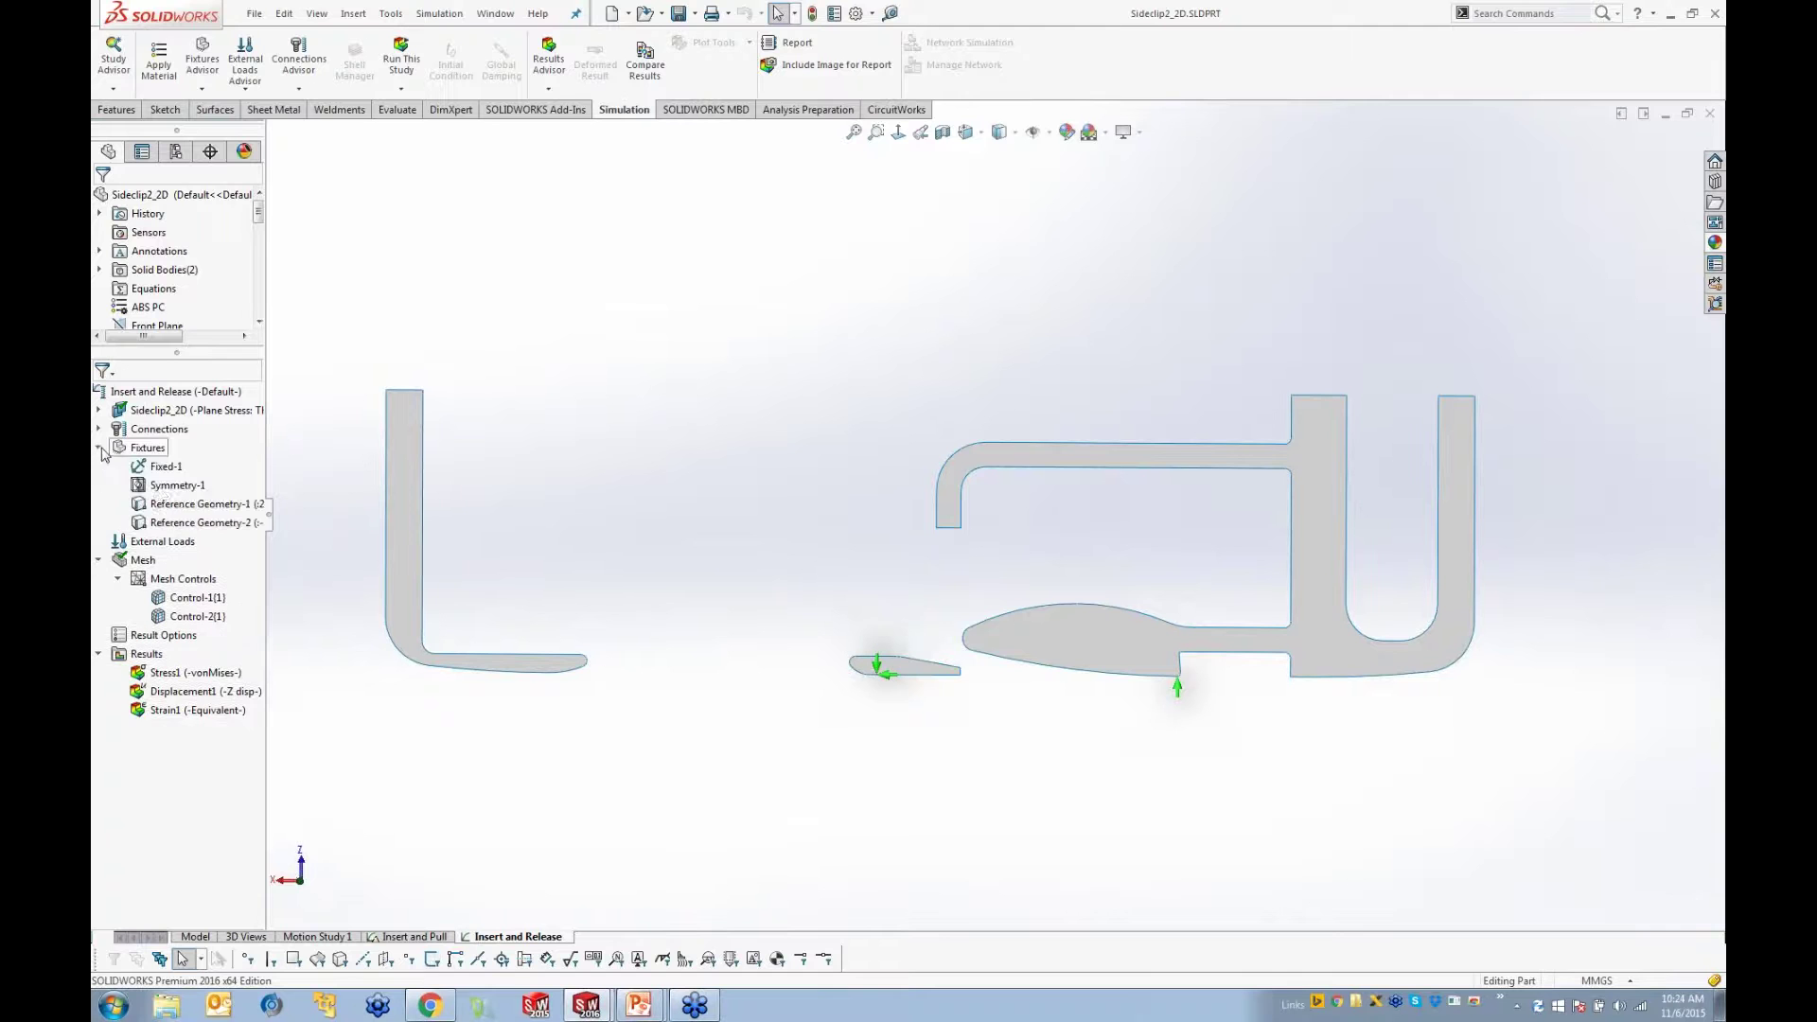
pyautogui.click(159, 486)
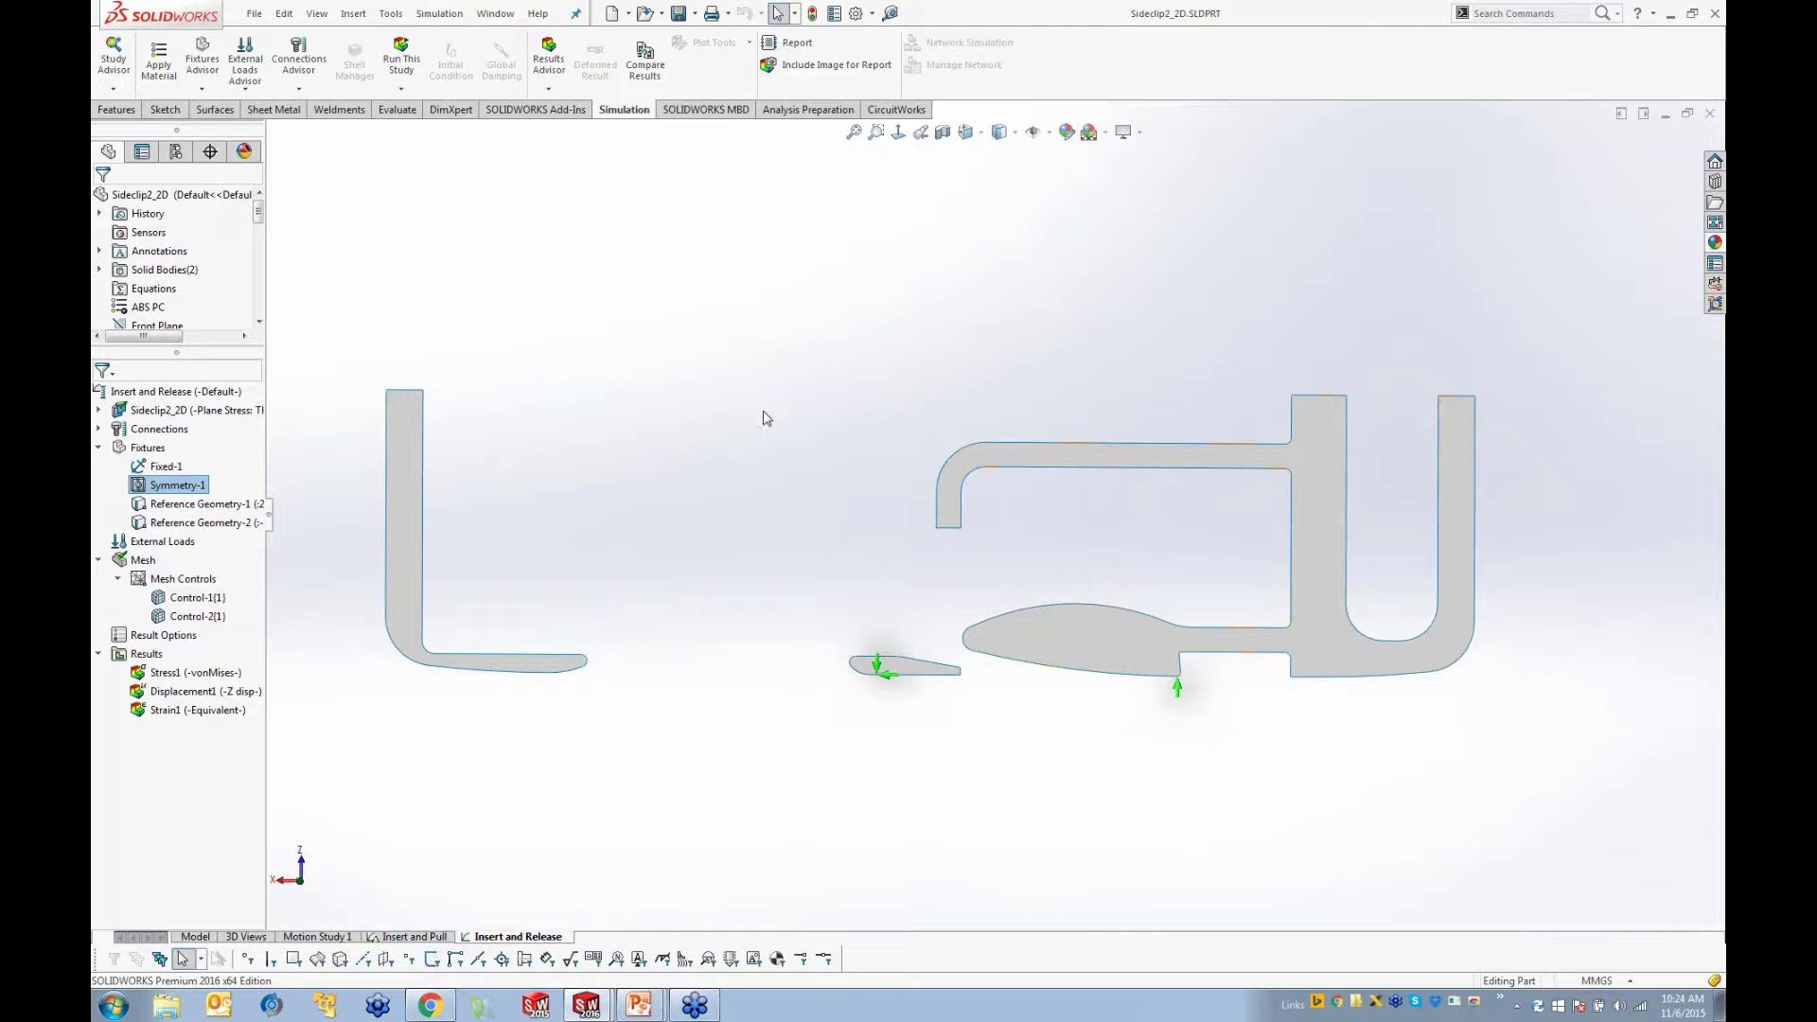
# Step: Open the Reference Geometry-1 fixture's definition and review its displacement and time curve data
pyautogui.click(162, 509)
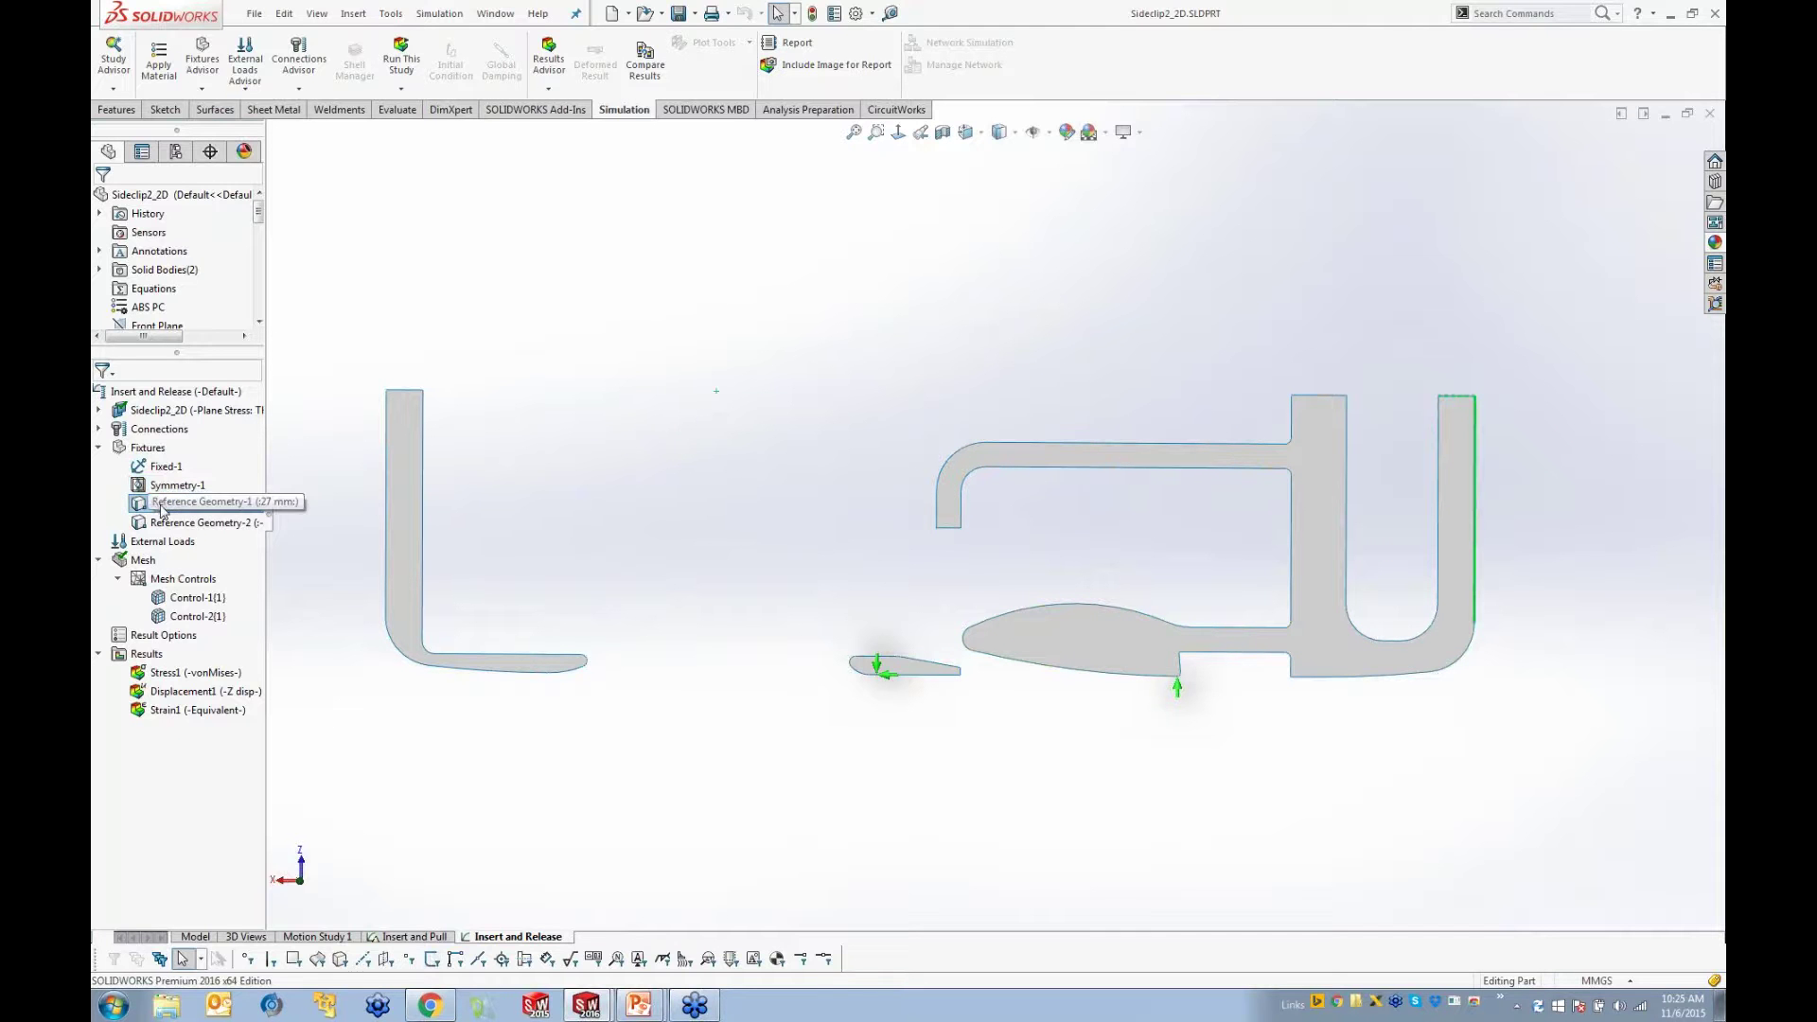
pyautogui.rightClick(161, 511)
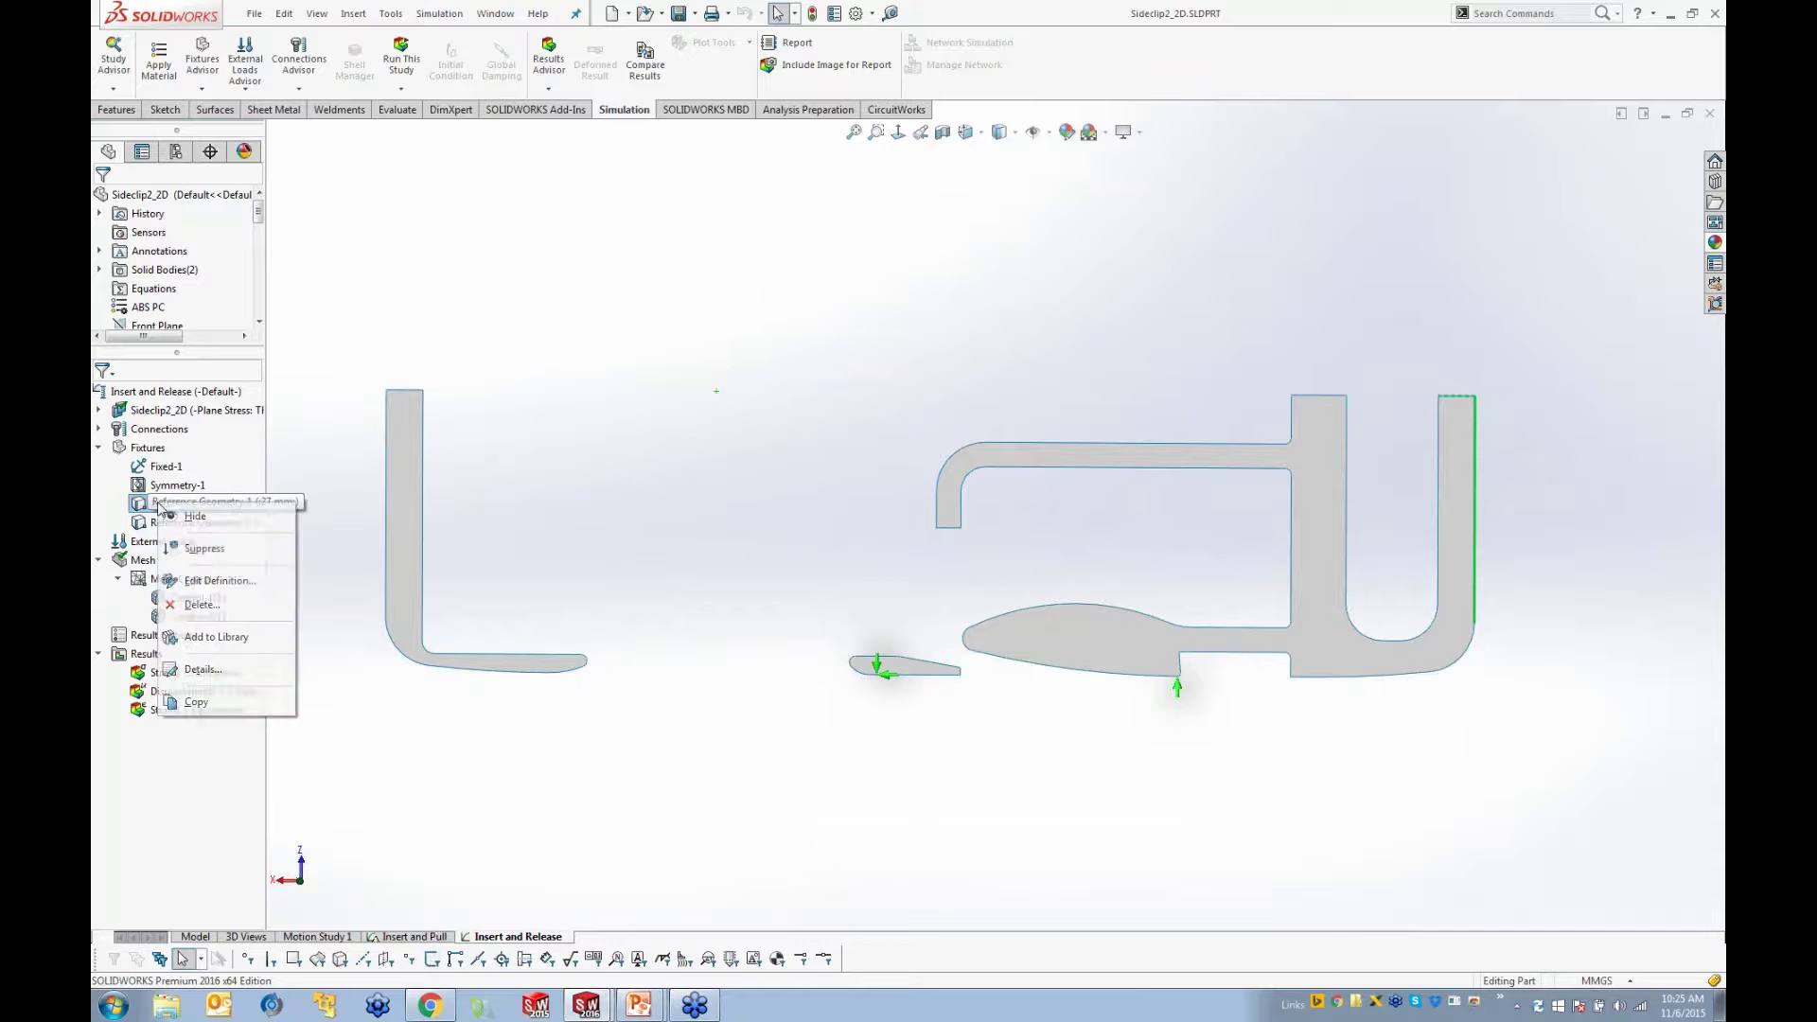
pyautogui.click(194, 579)
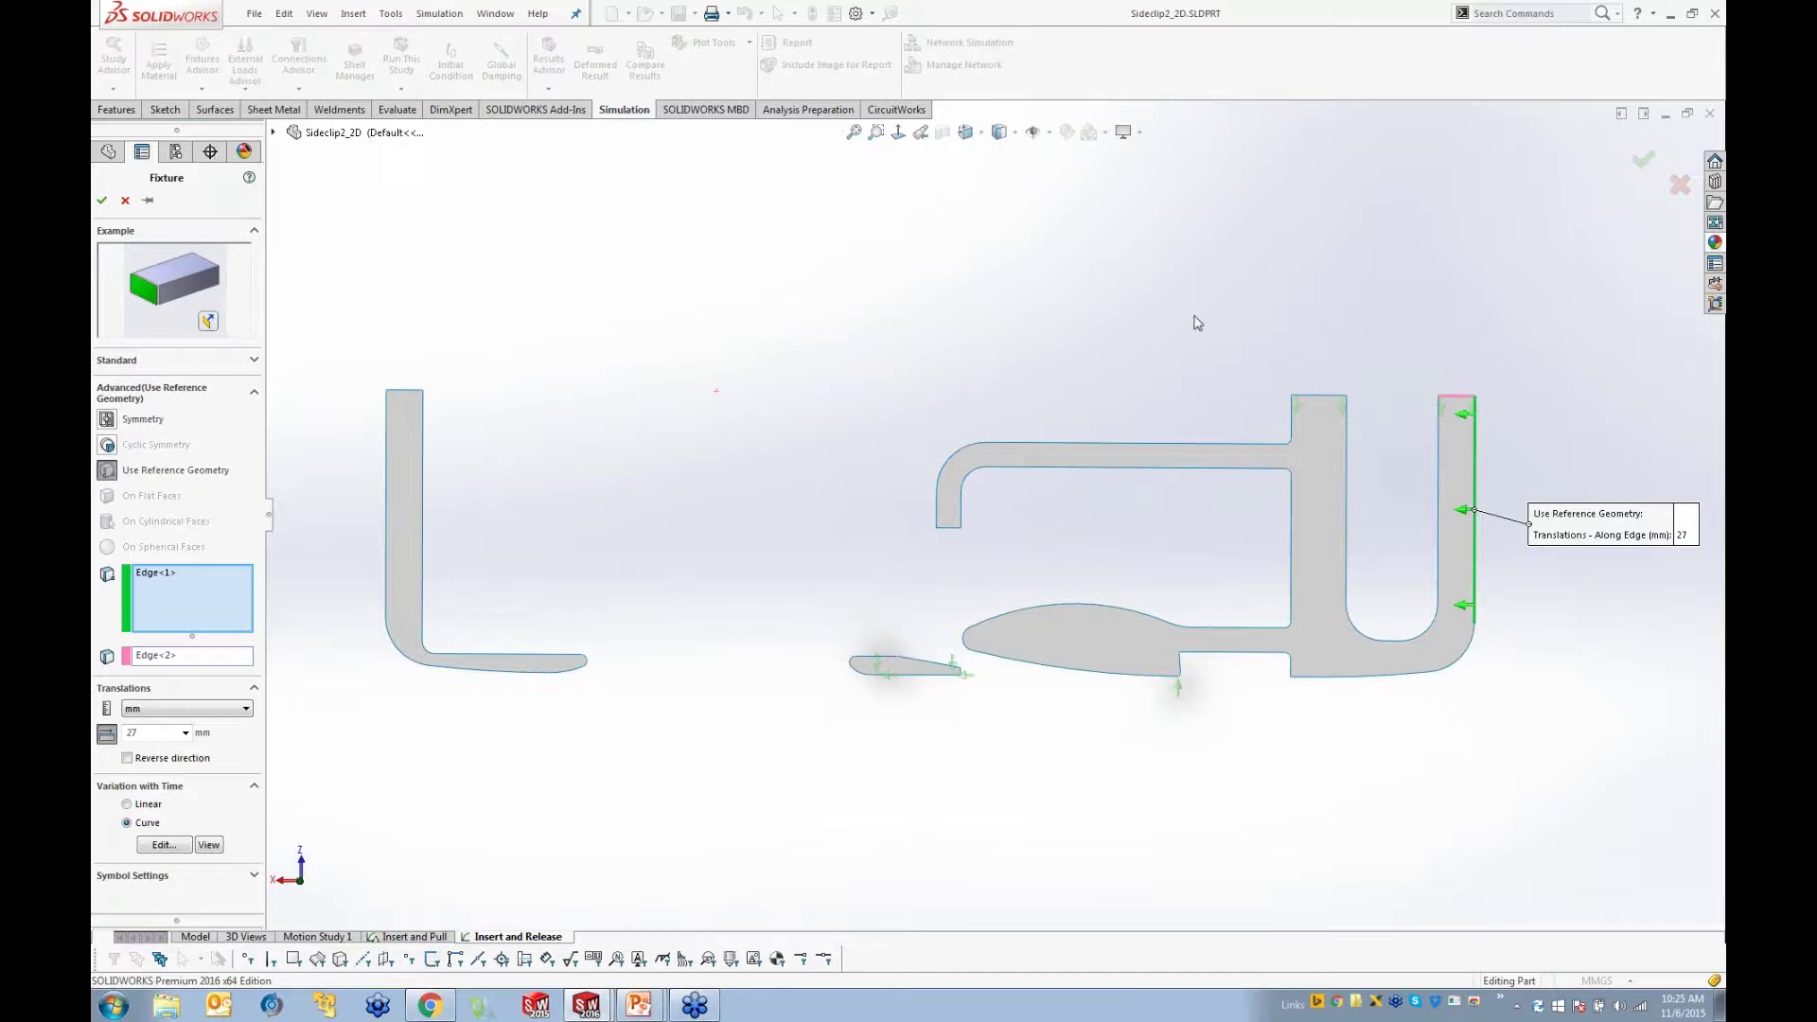
pyautogui.doubleClick(147, 734)
pyautogui.click(164, 845)
pyautogui.moveTo(851, 322); pyautogui.dragTo(518, 147)
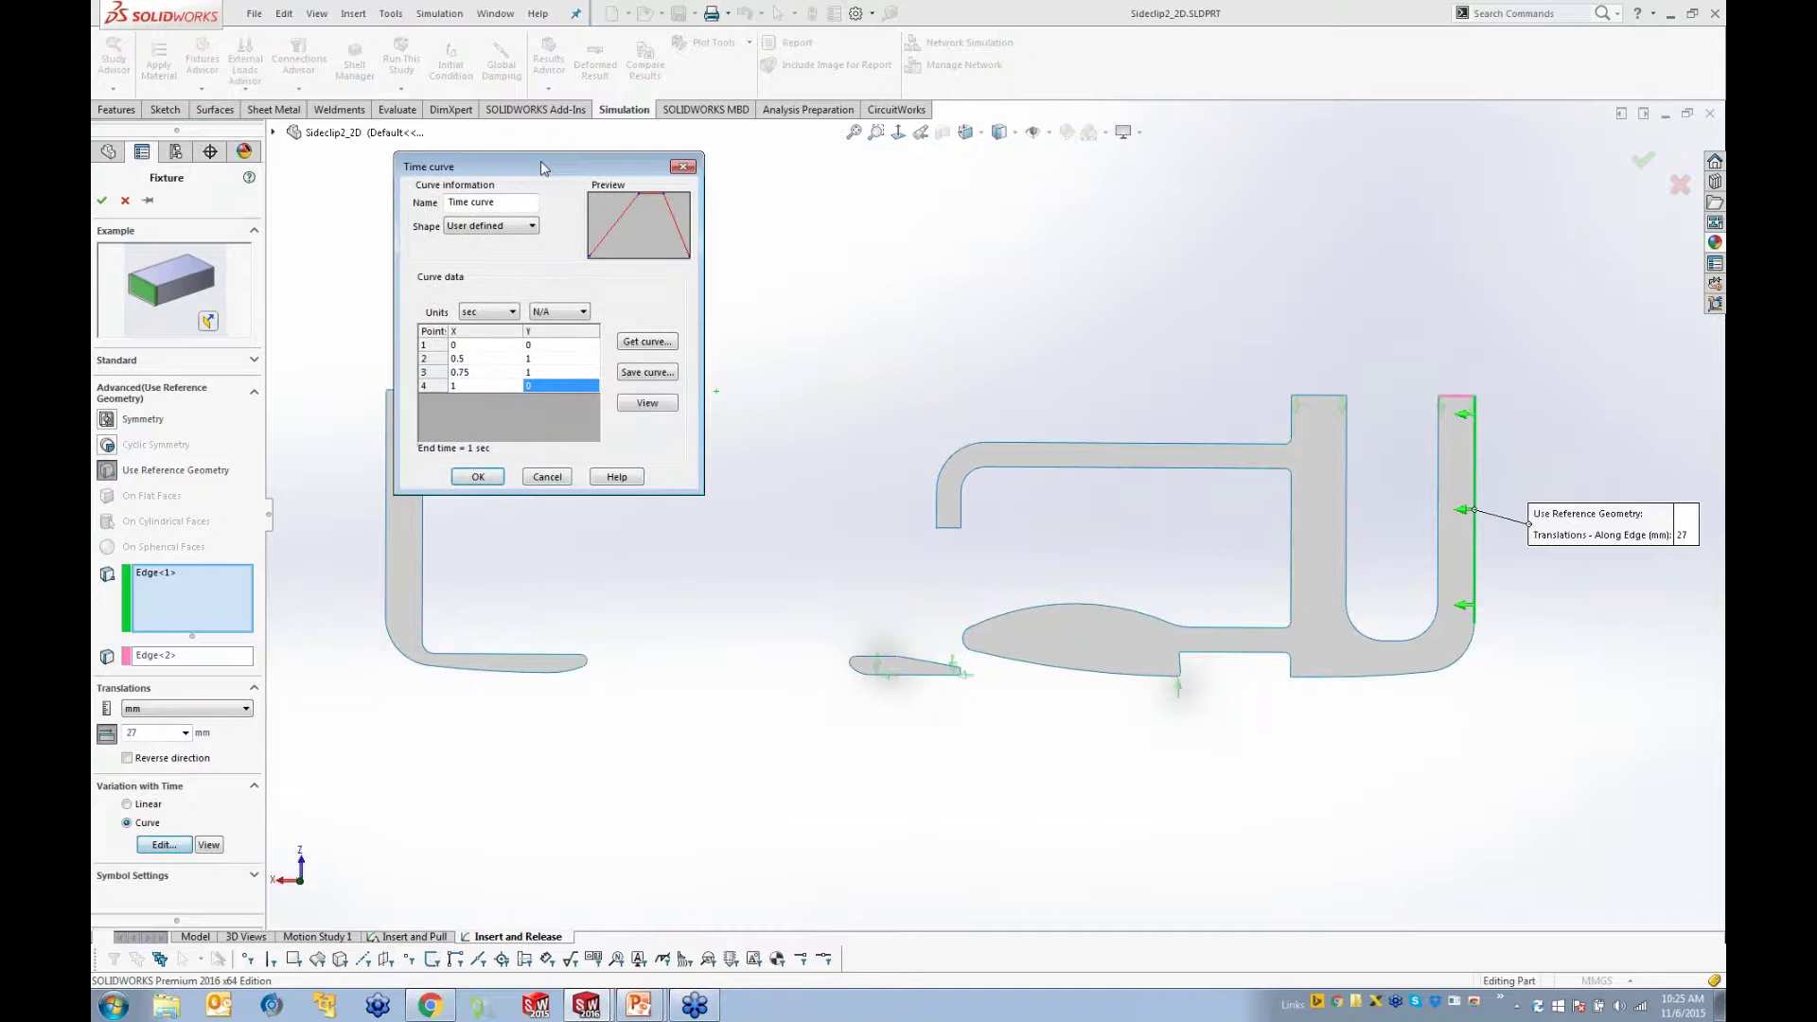
# Step: Examine the Reference Geometry-1 time curve as a graph, and leave the curve and fixture definition without changes
pyautogui.click(646, 405)
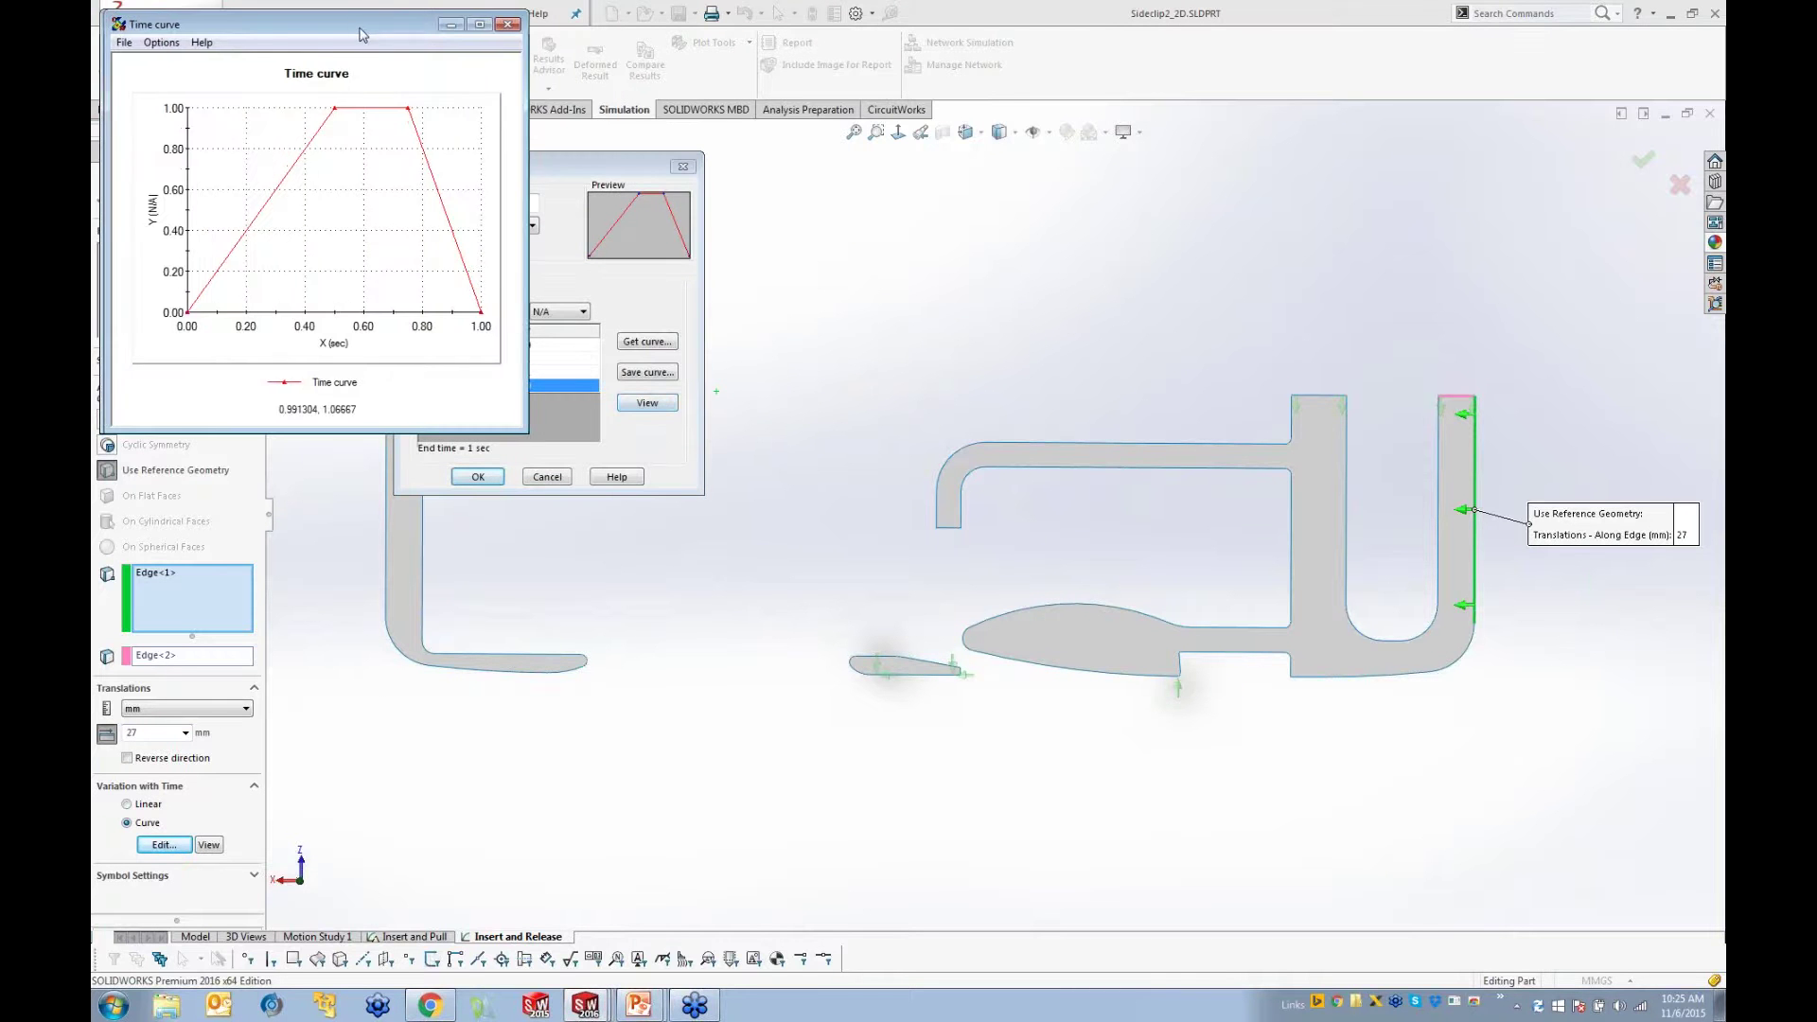
pyautogui.moveTo(359, 34); pyautogui.dragTo(948, 43)
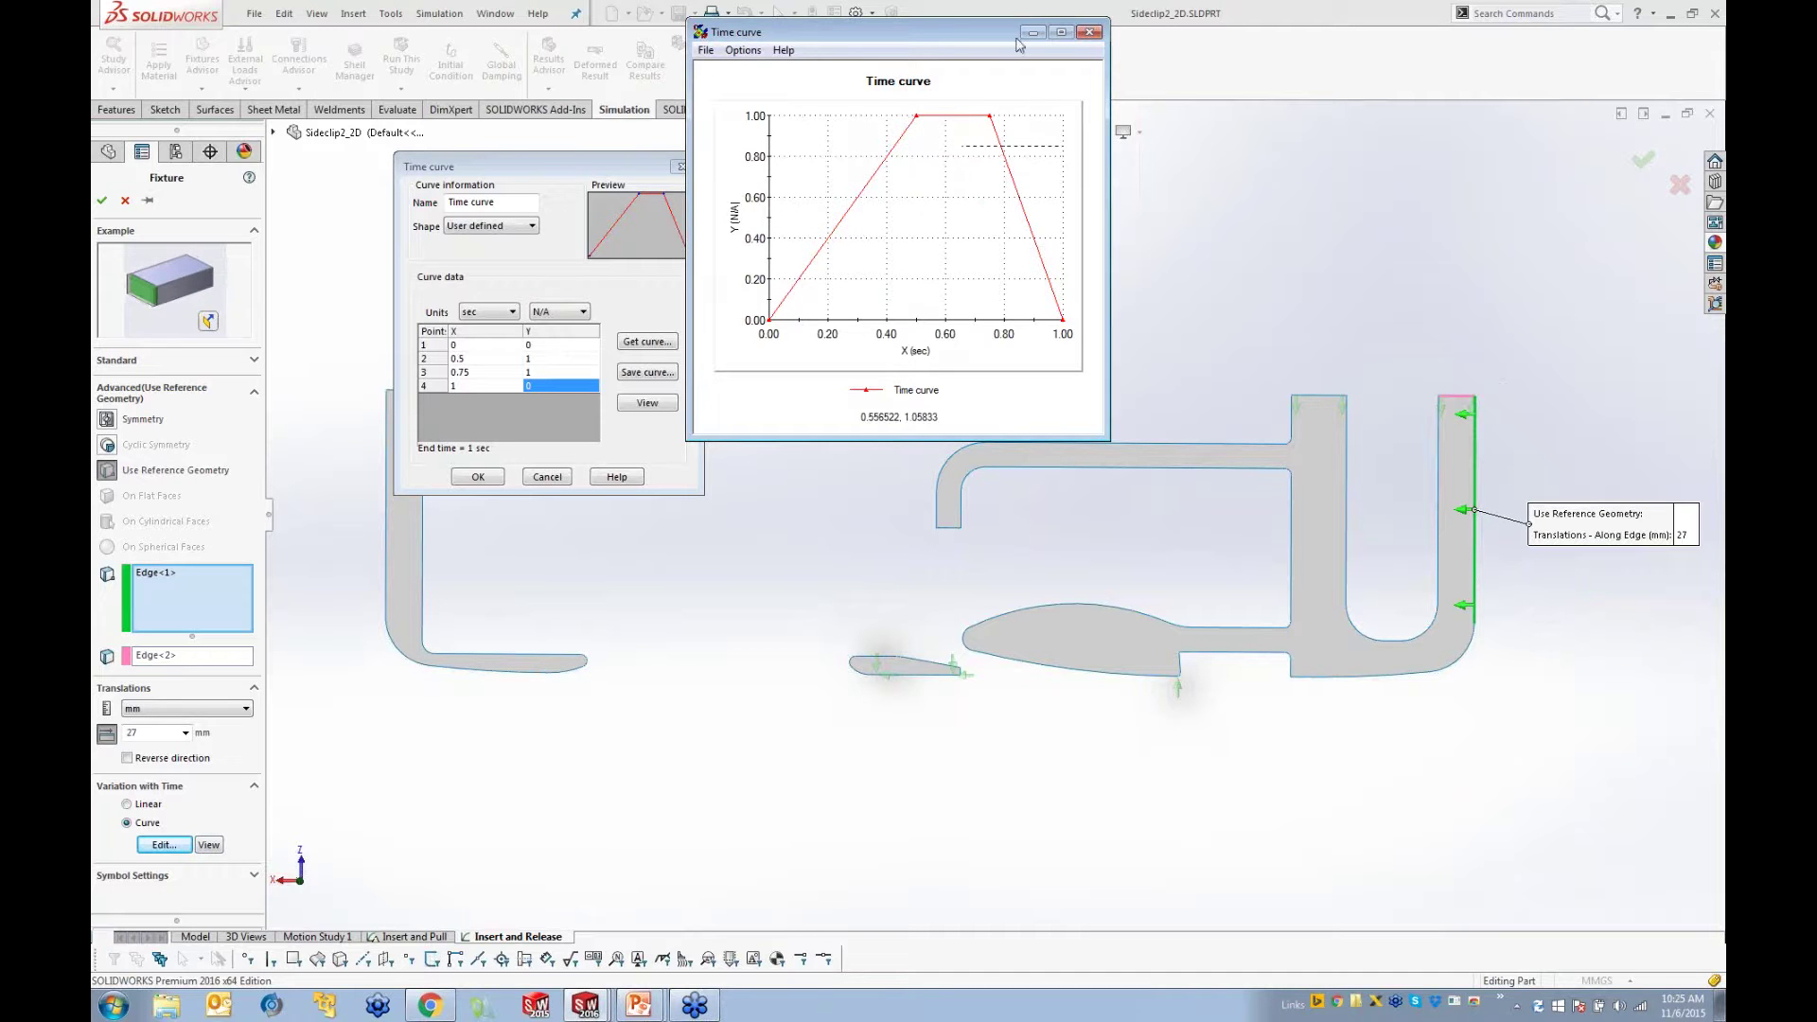
pyautogui.click(1089, 31)
pyautogui.click(682, 167)
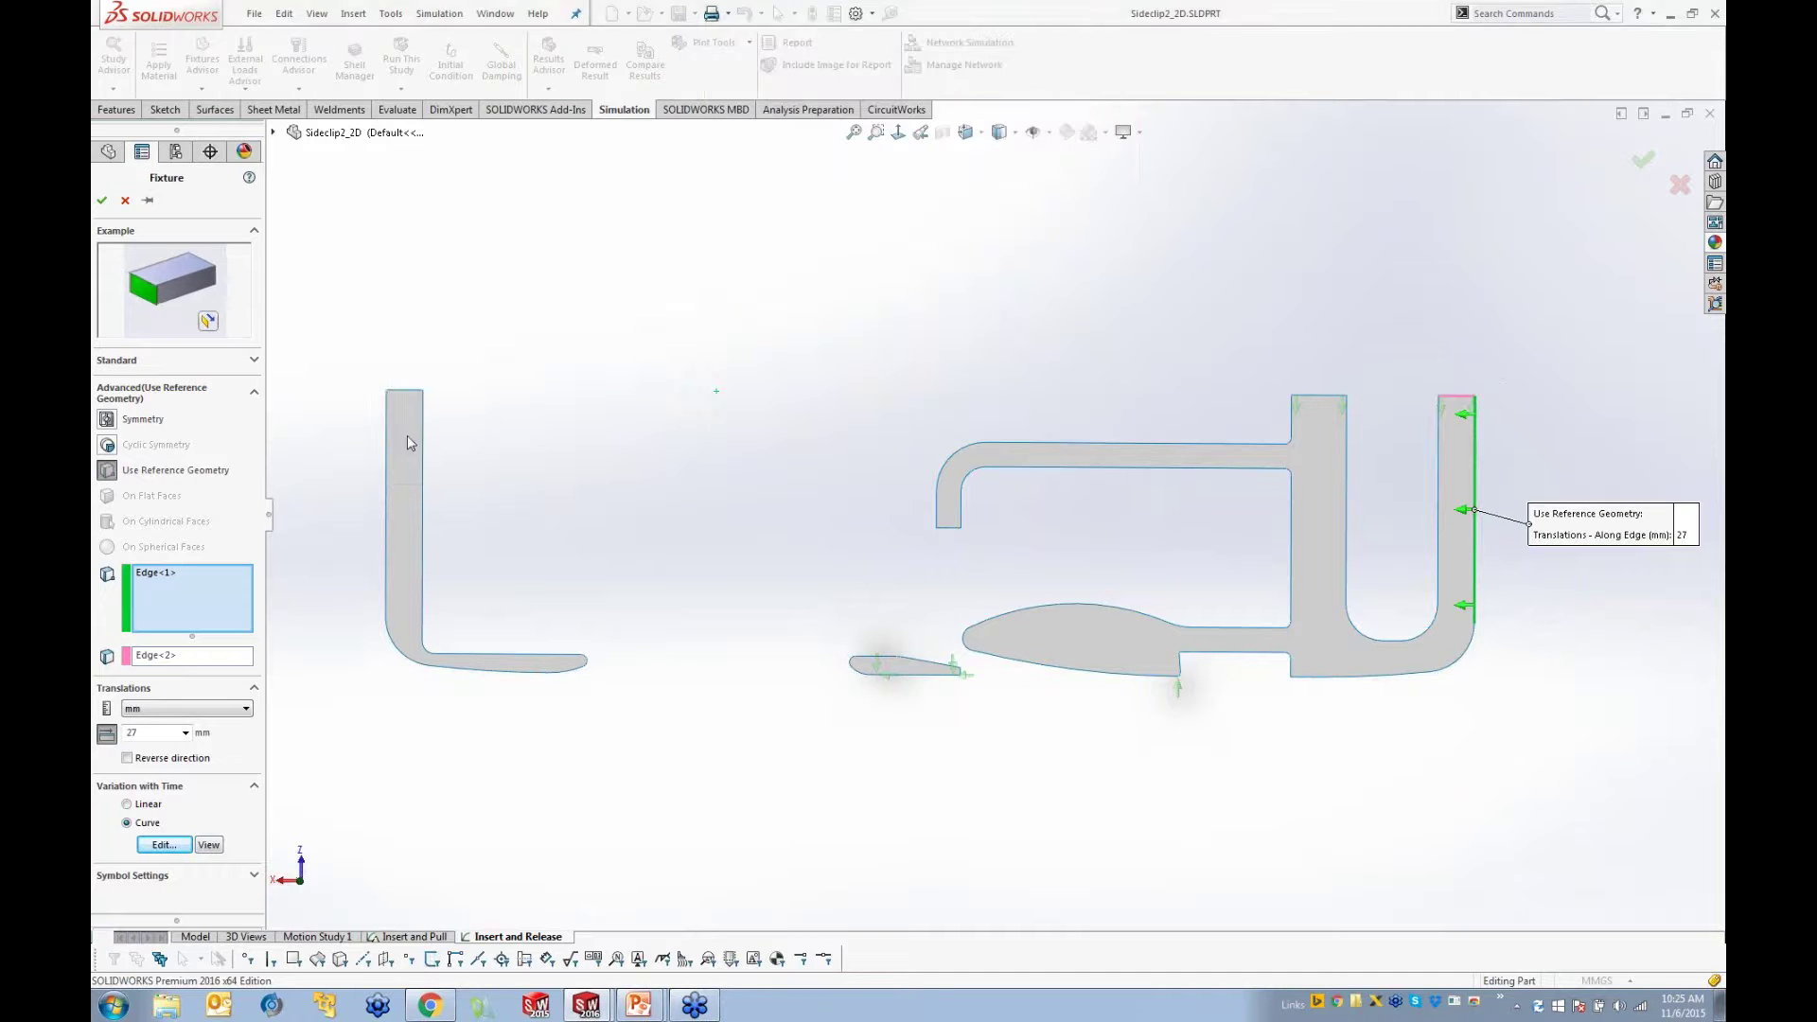
pyautogui.click(126, 200)
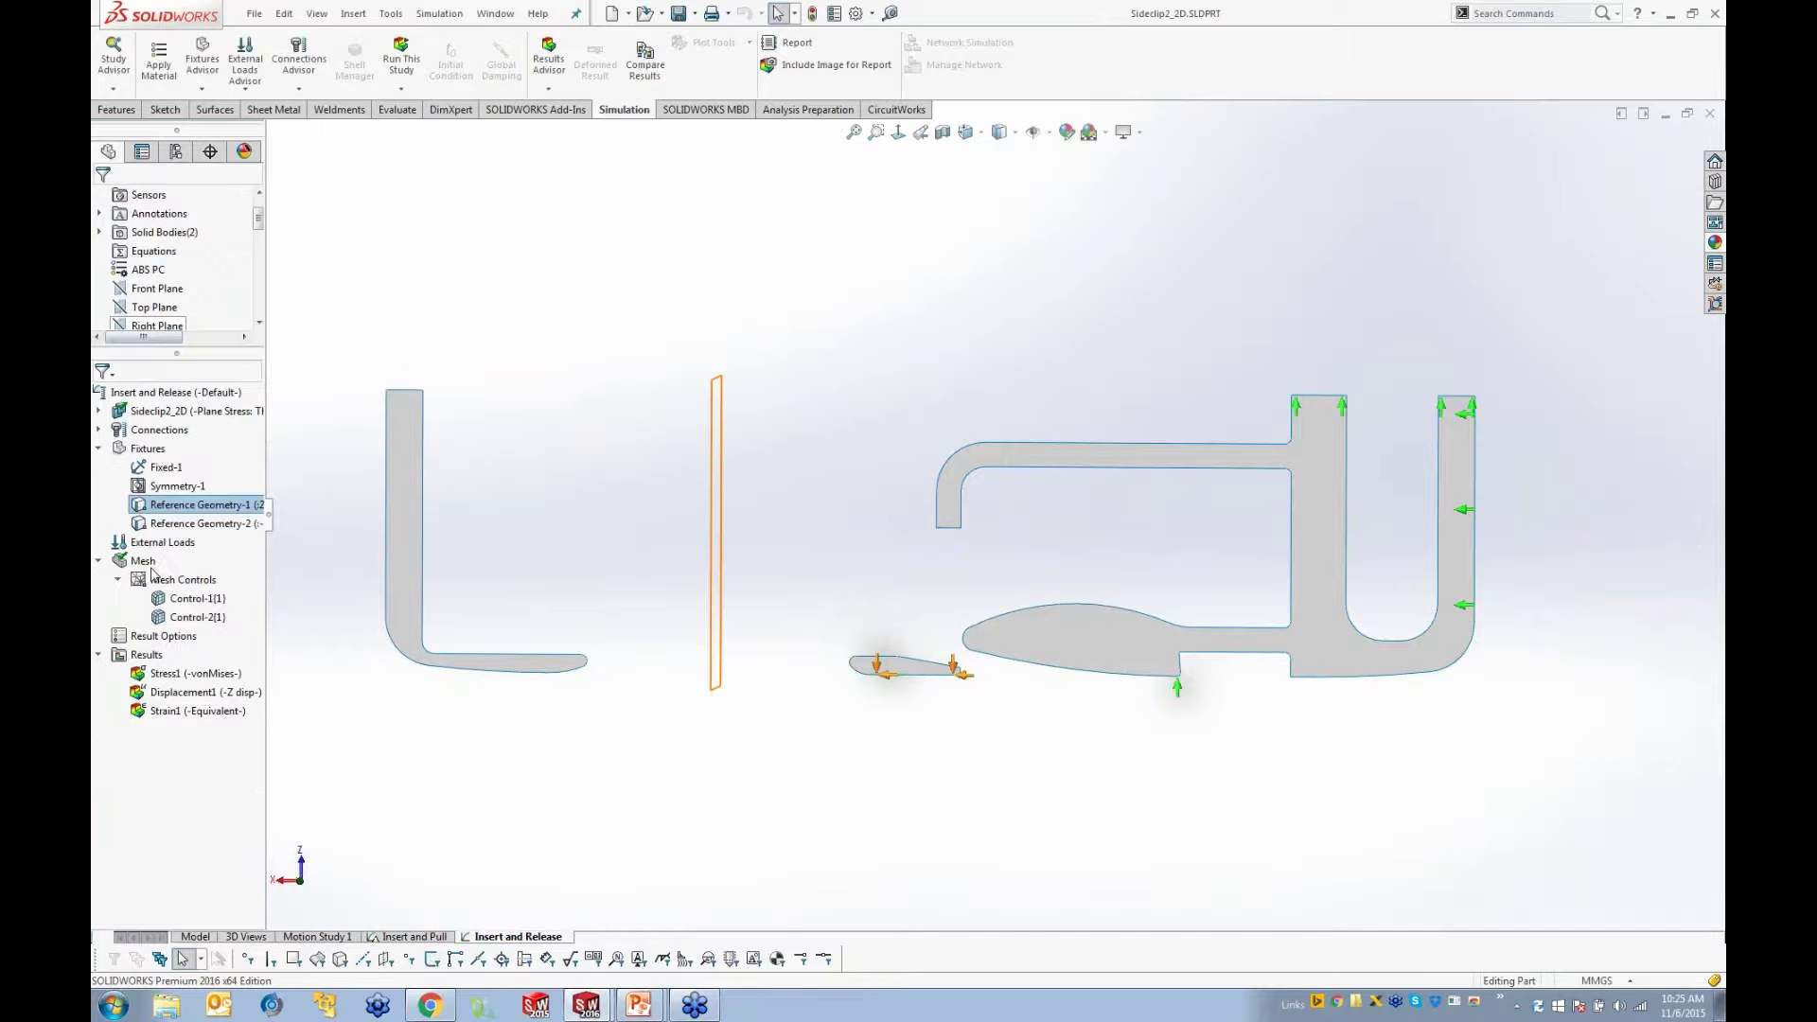
# Step: Open the Reference Geometry-2 fixture's definition and its time curve data to examine the Off points
pyautogui.rightClick(171, 523)
pyautogui.click(184, 535)
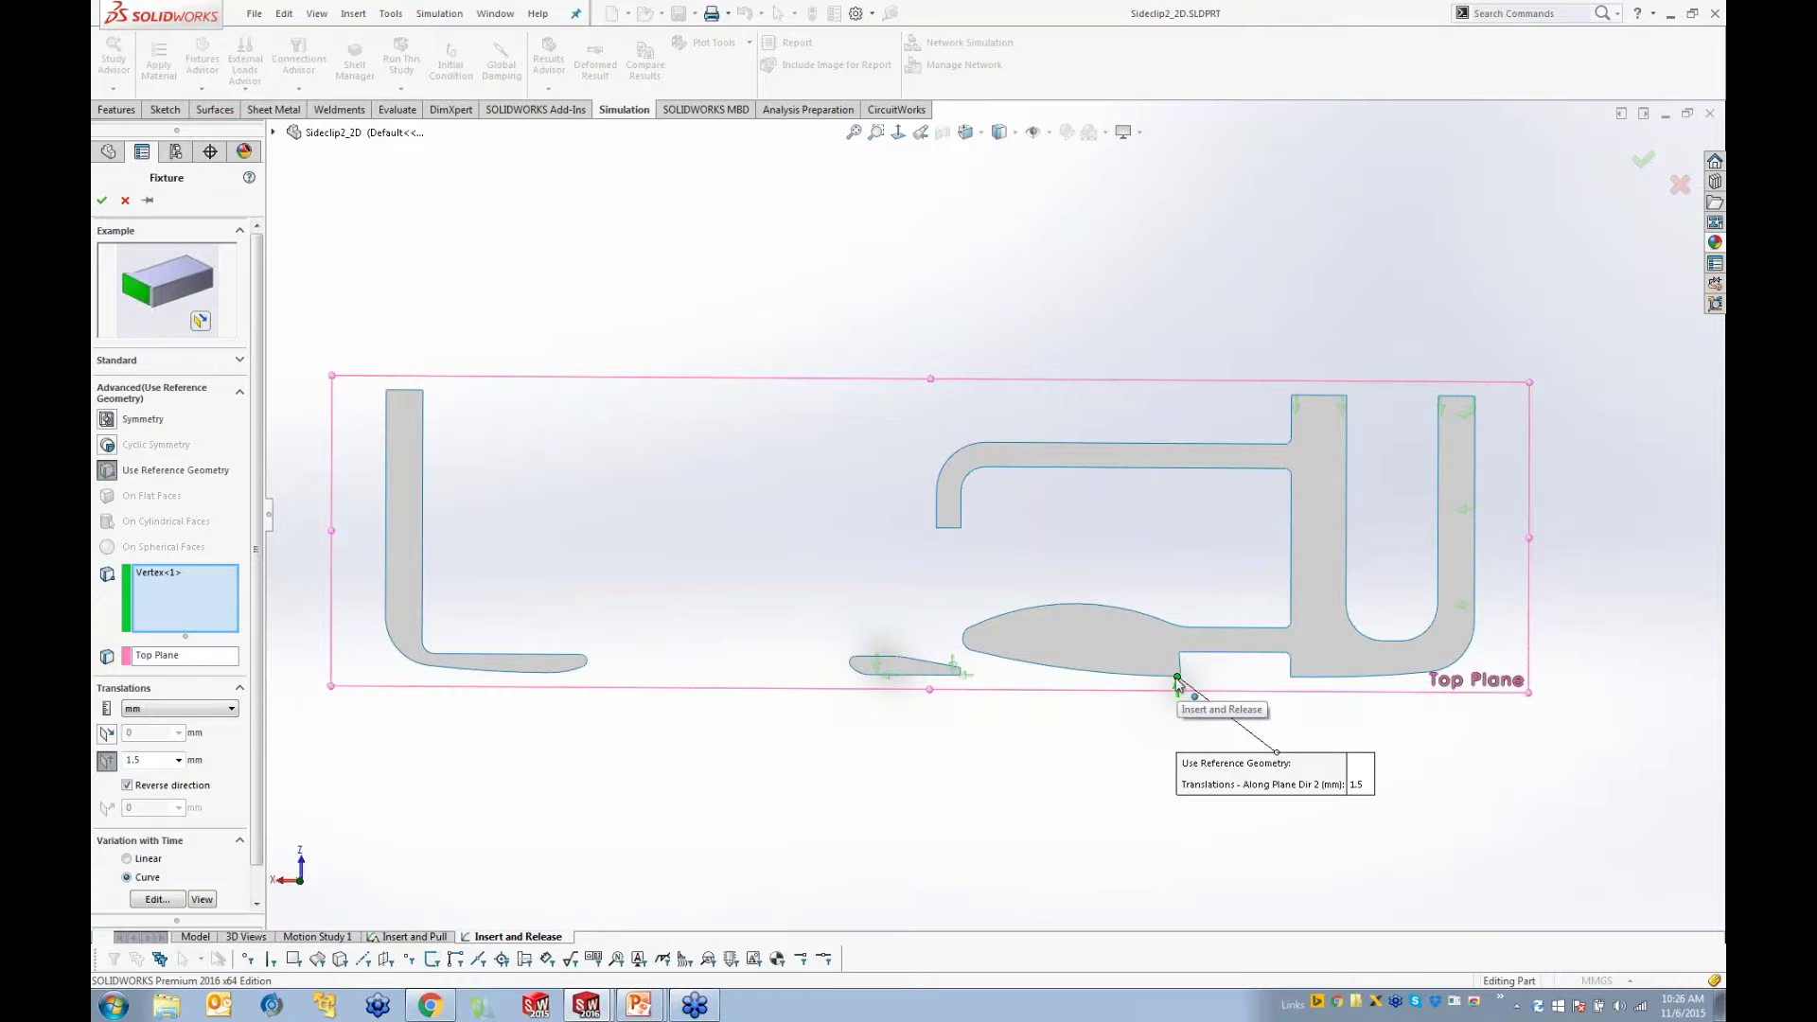
pyautogui.click(157, 899)
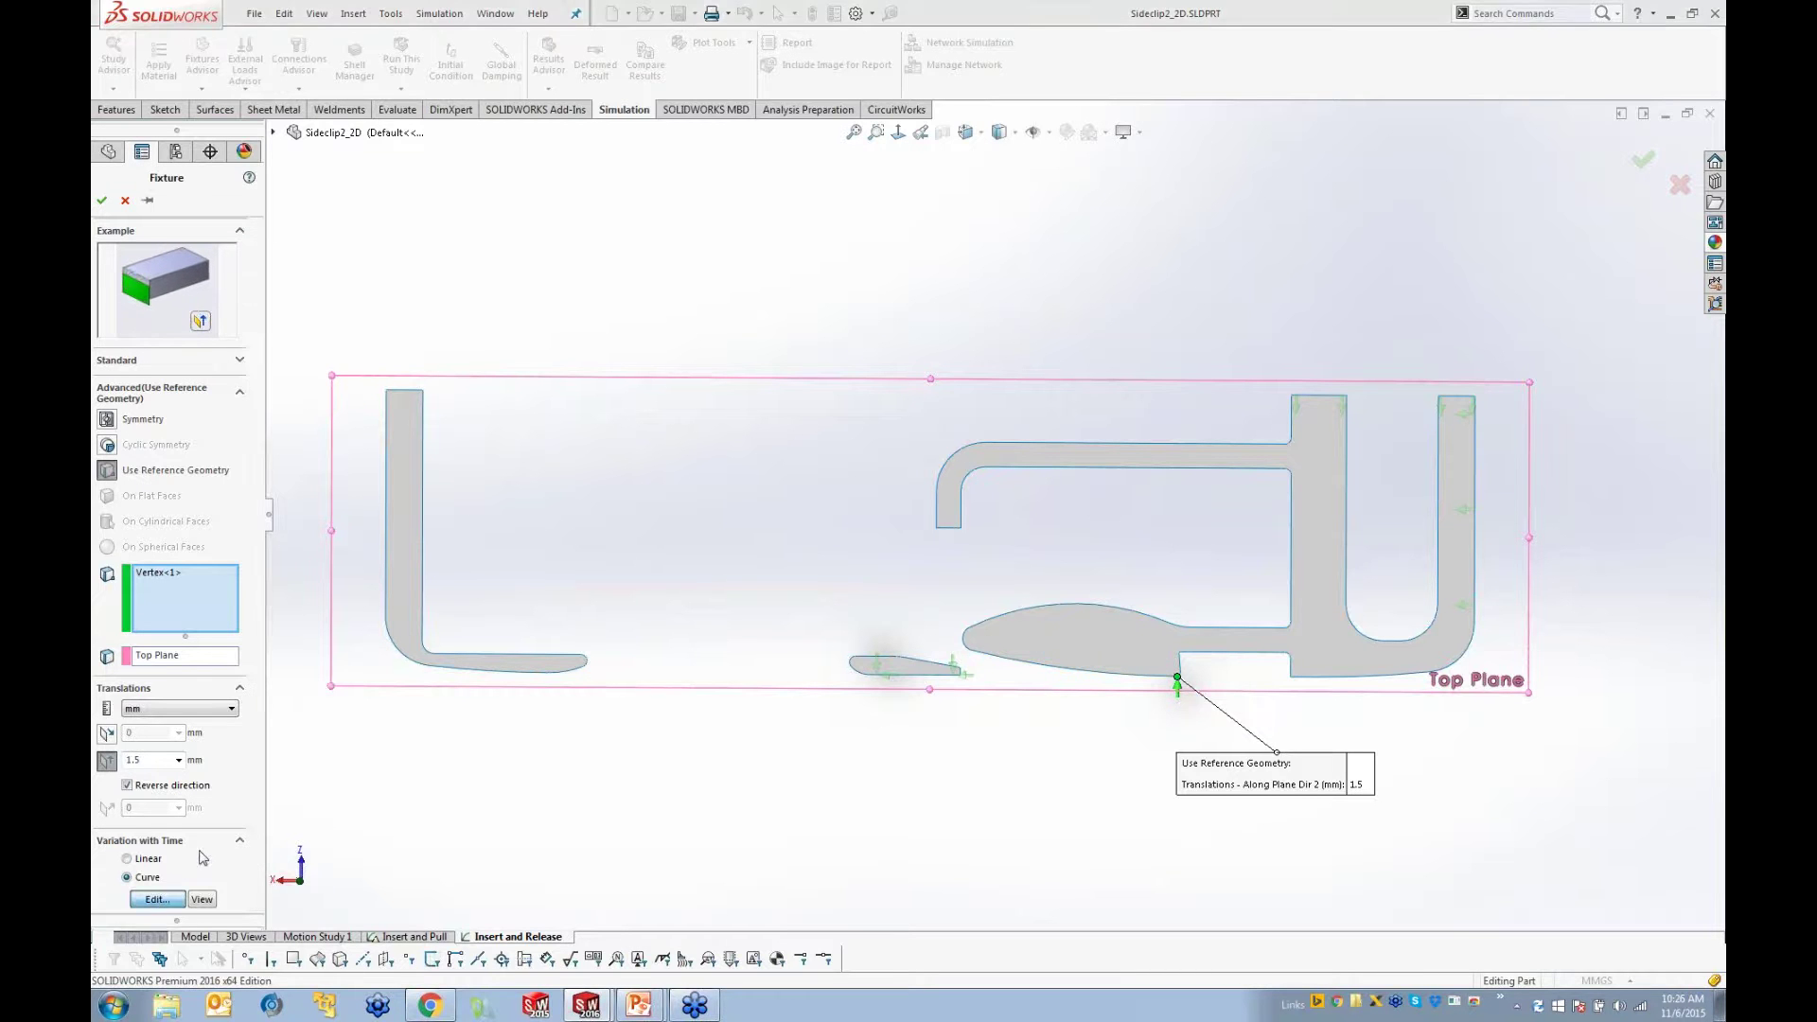
pyautogui.moveTo(885, 339); pyautogui.dragTo(381, 44)
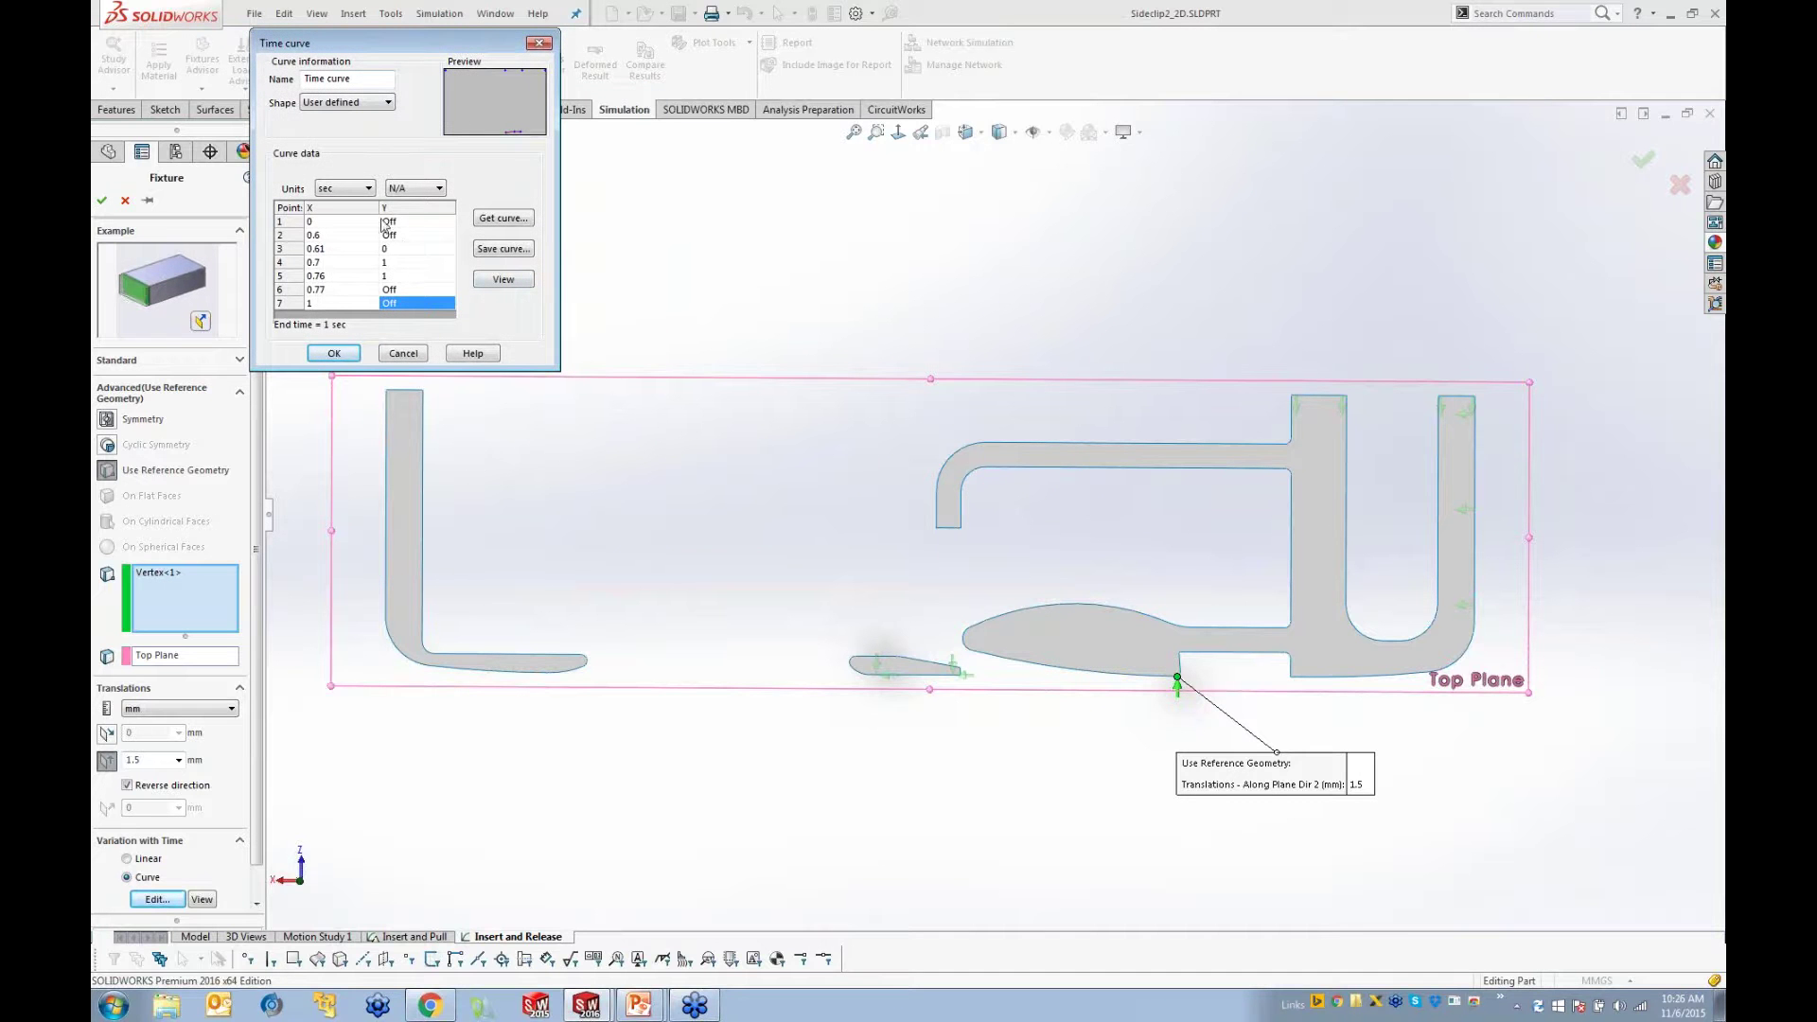
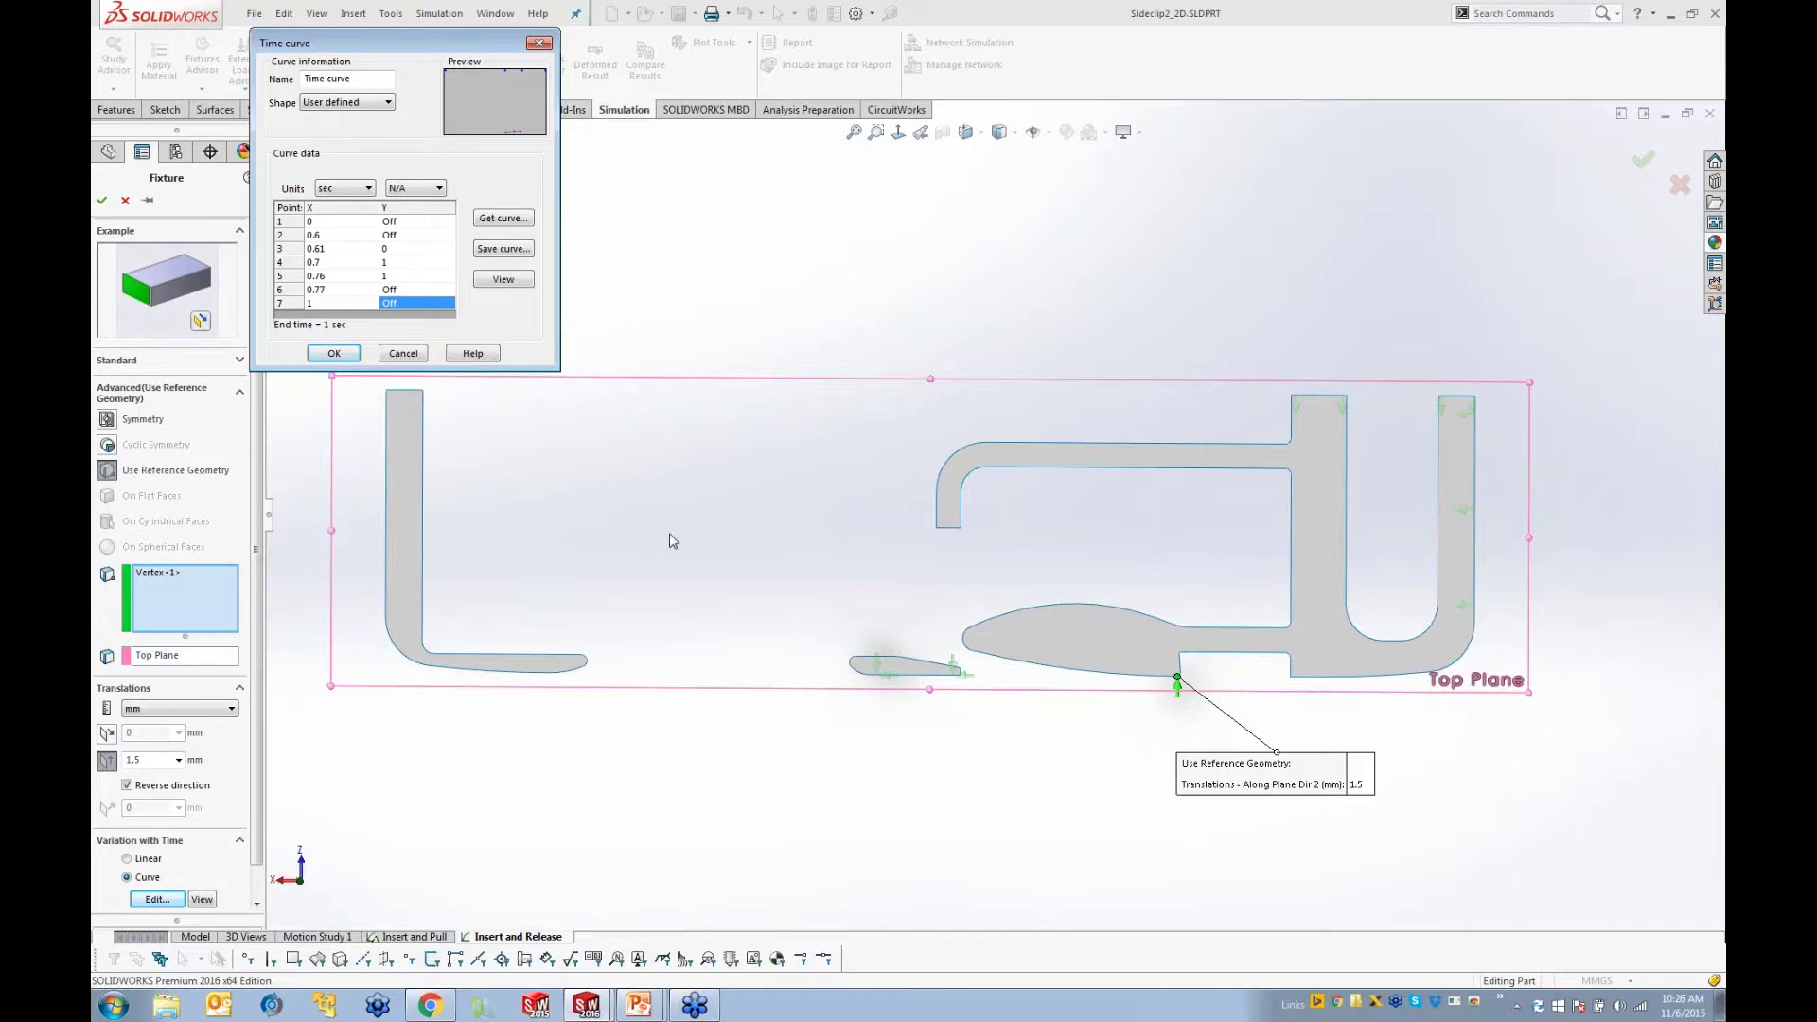
# Step: Leave the Reference Geometry-2 curve and fixture unchanged, and play the Stress1 plot's animation, examining the clip's insertion and release
pyautogui.click(409, 354)
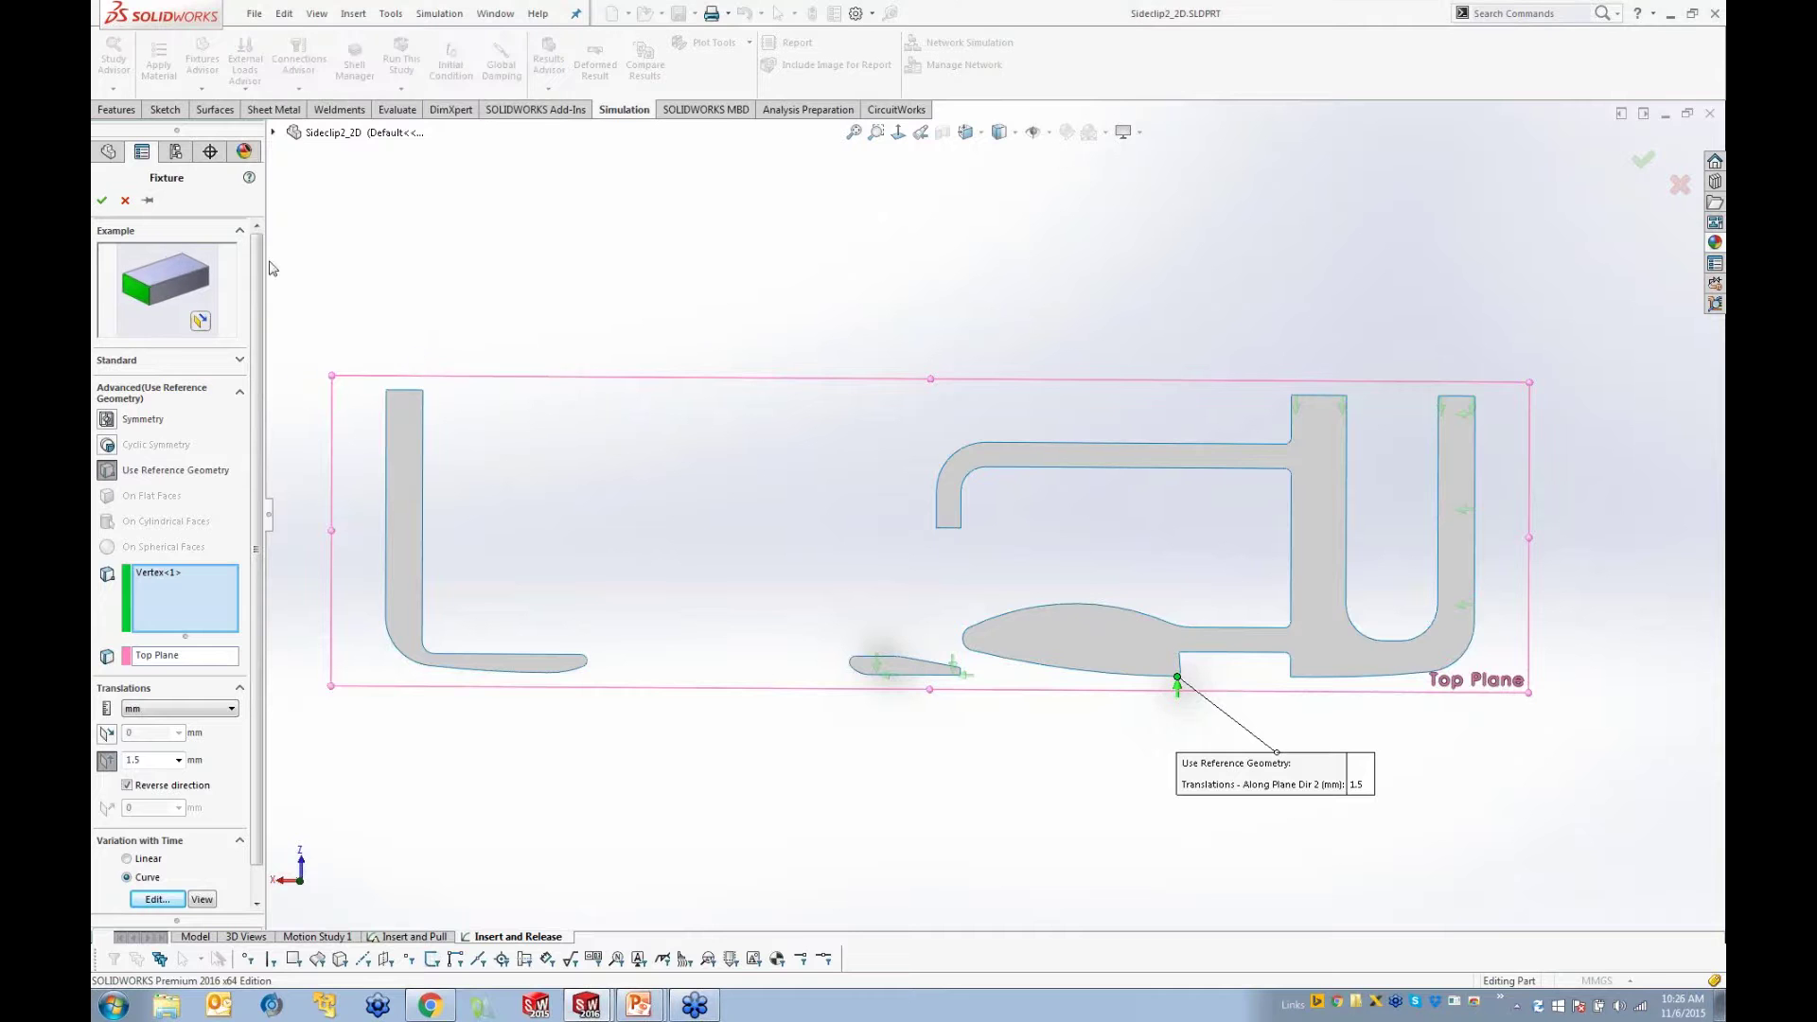
pyautogui.click(125, 201)
pyautogui.doubleClick(155, 675)
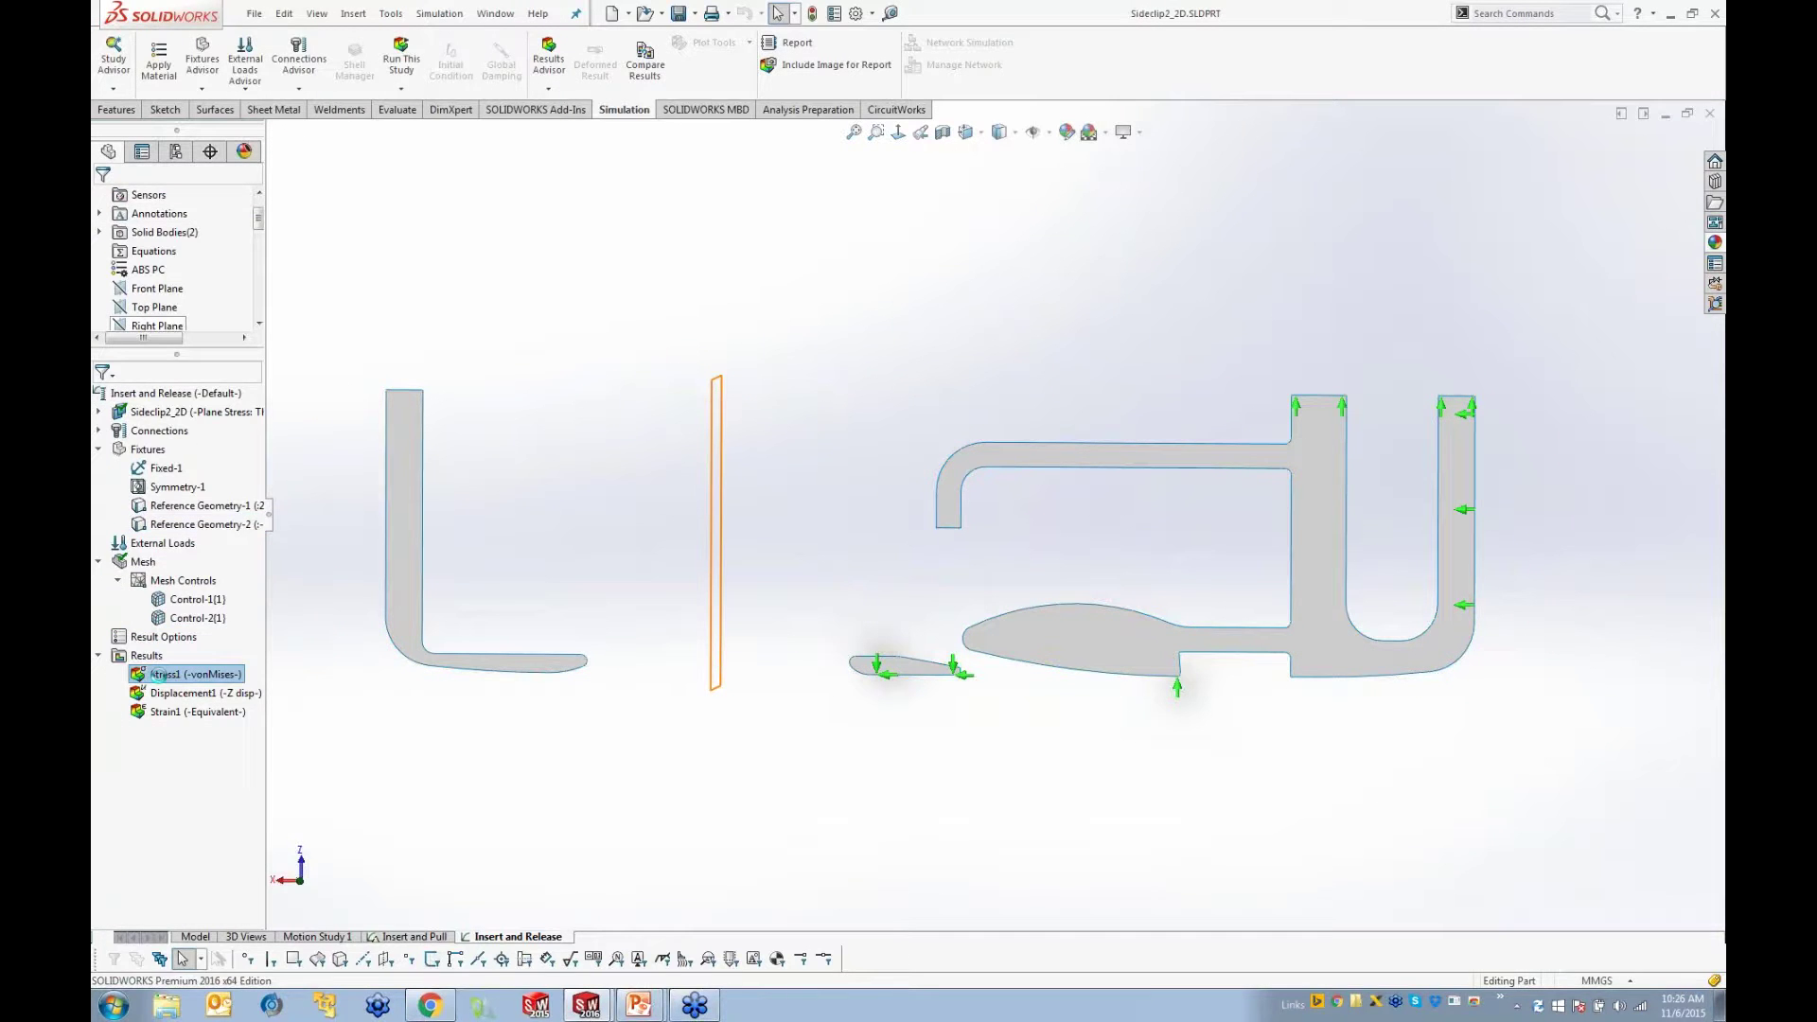
pyautogui.rightClick(157, 674)
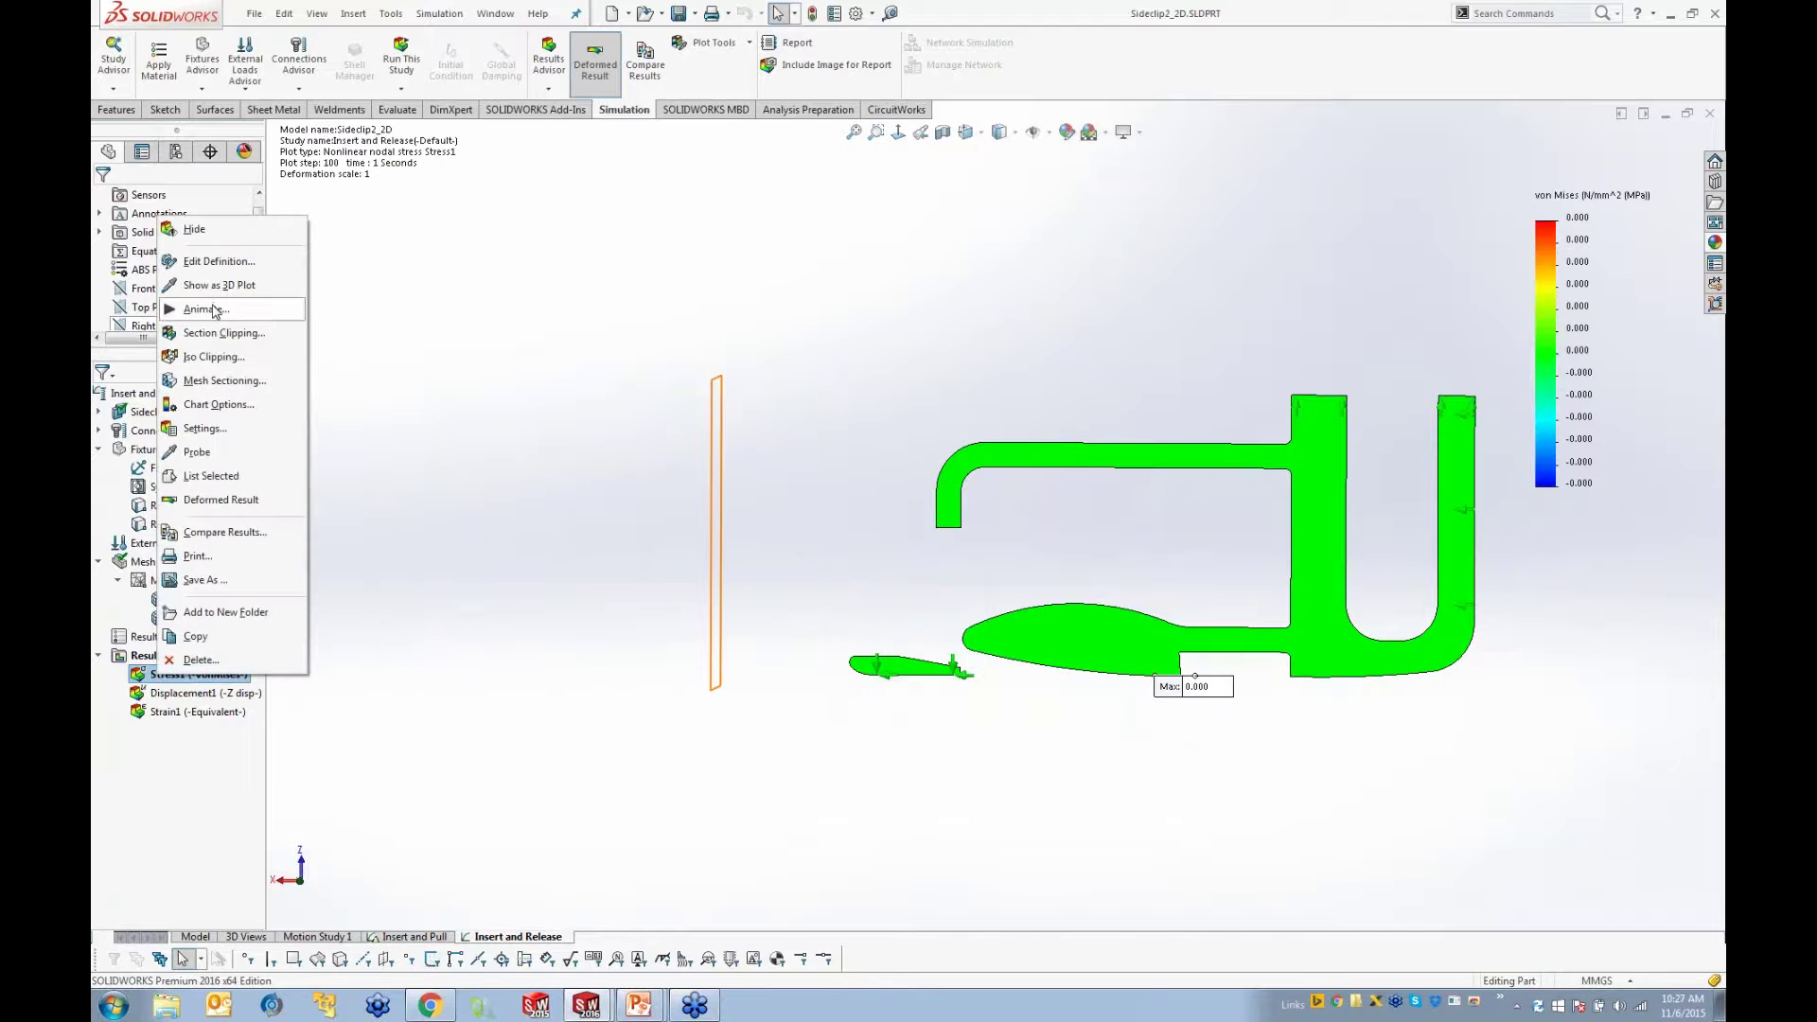
pyautogui.click(213, 309)
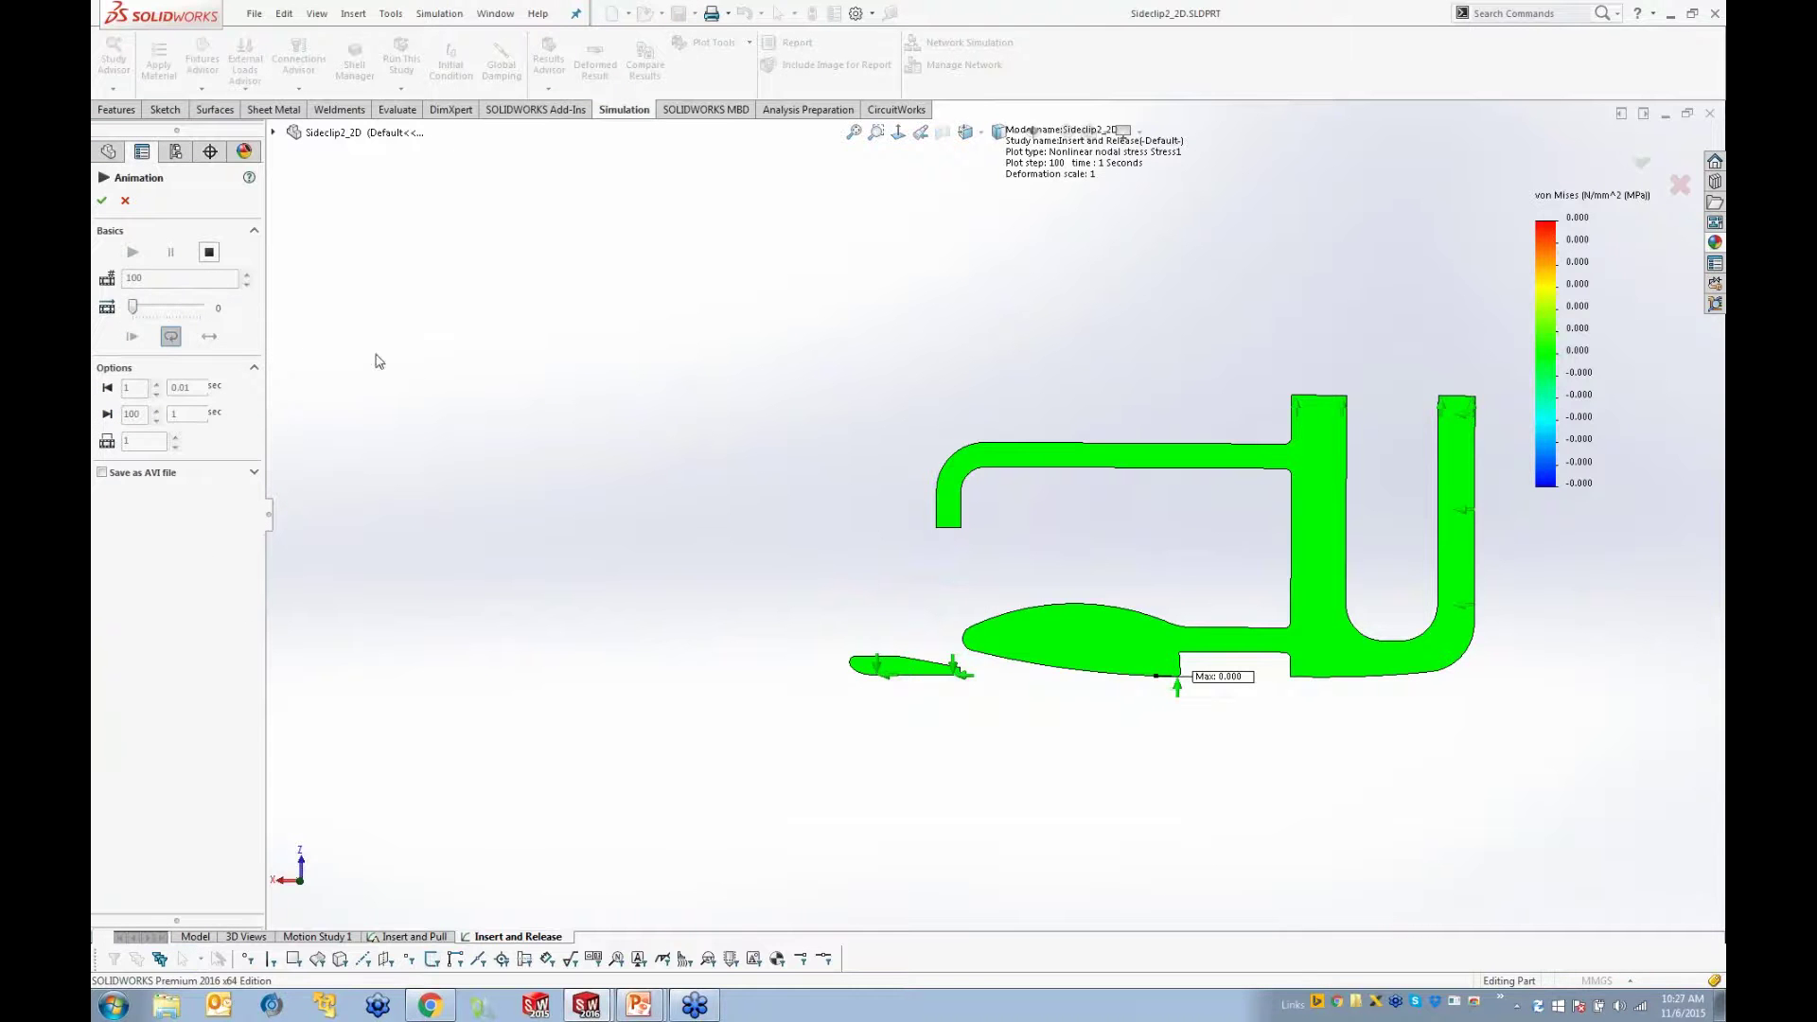
pyautogui.scroll(-2, 1246, 559)
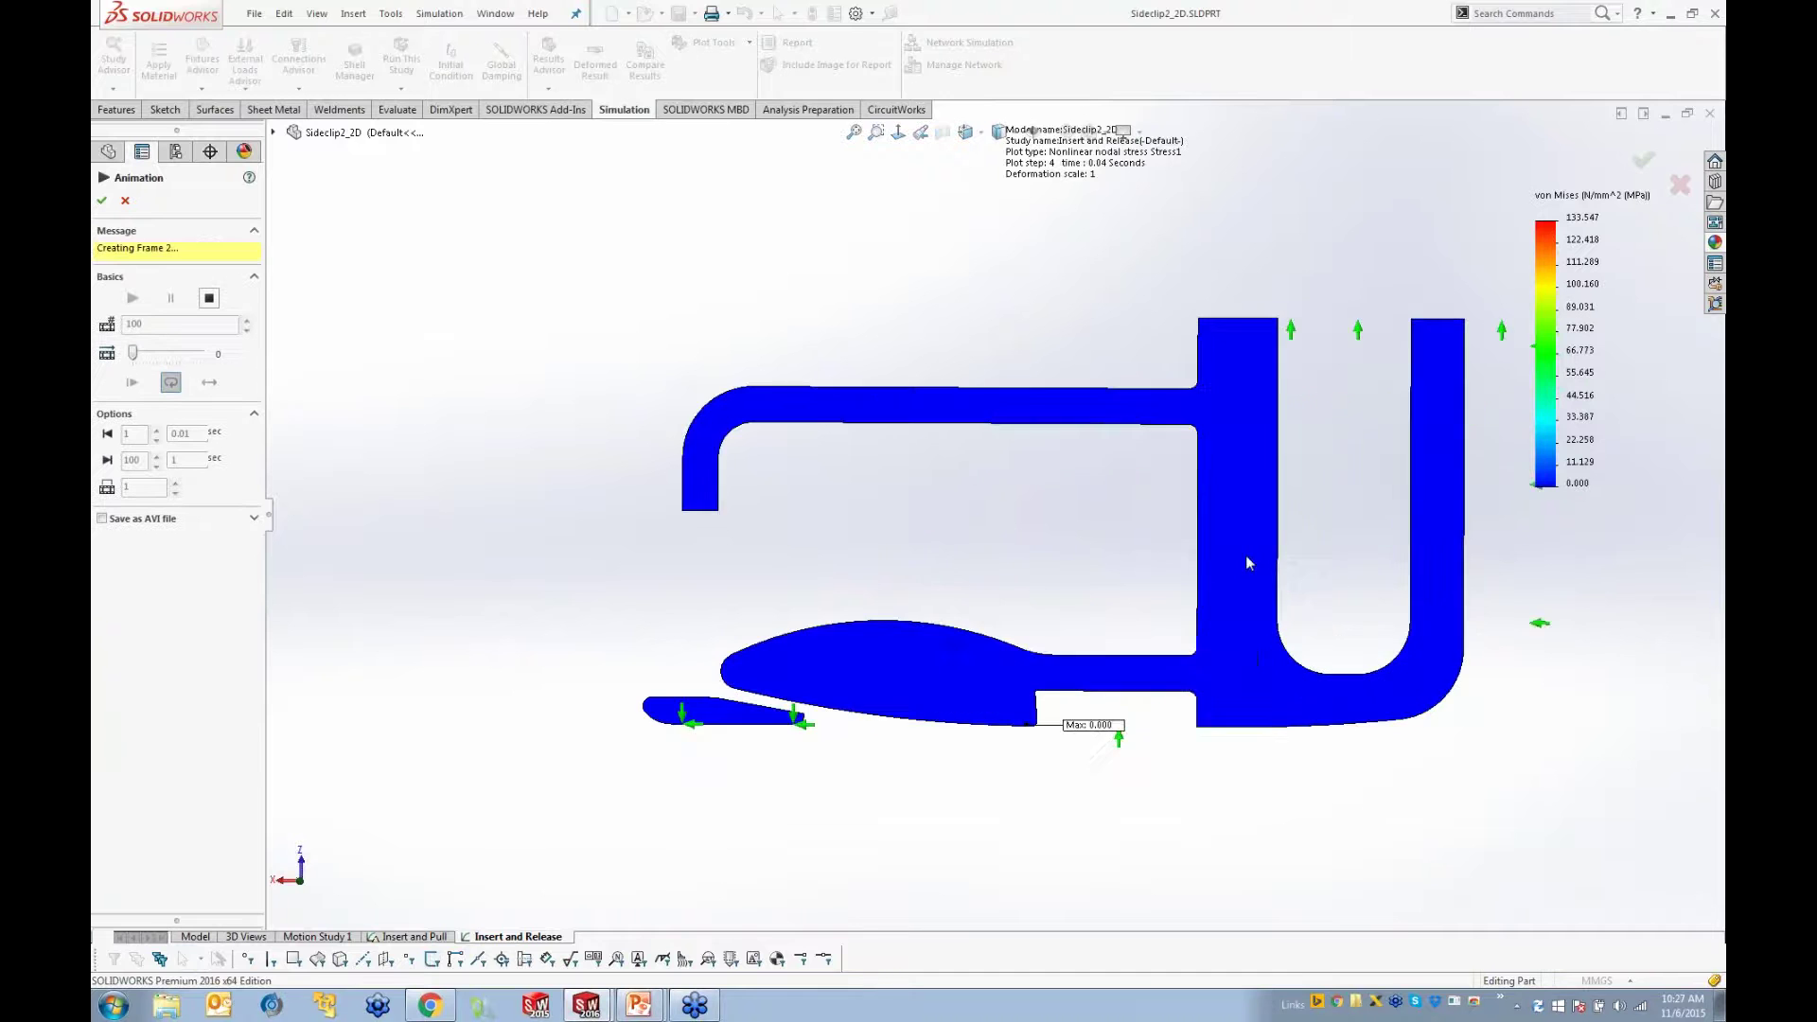
pyautogui.scroll(-1, 1246, 563)
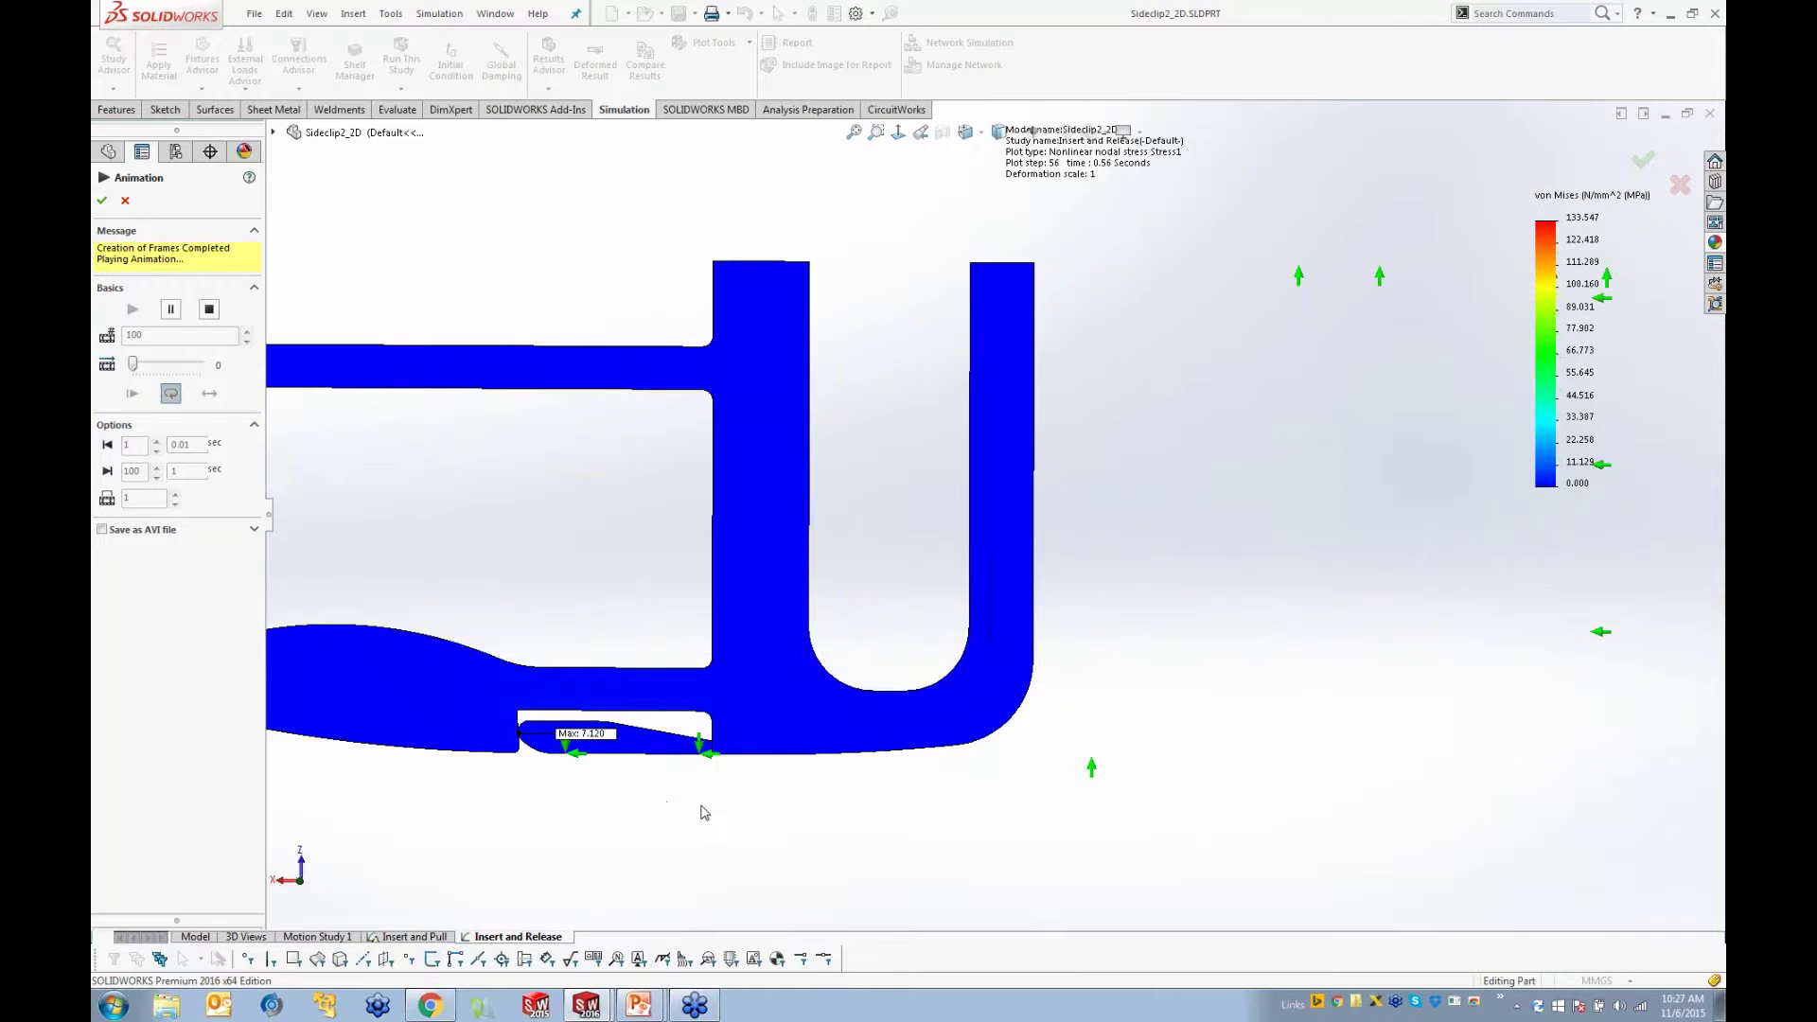
pyautogui.click(125, 201)
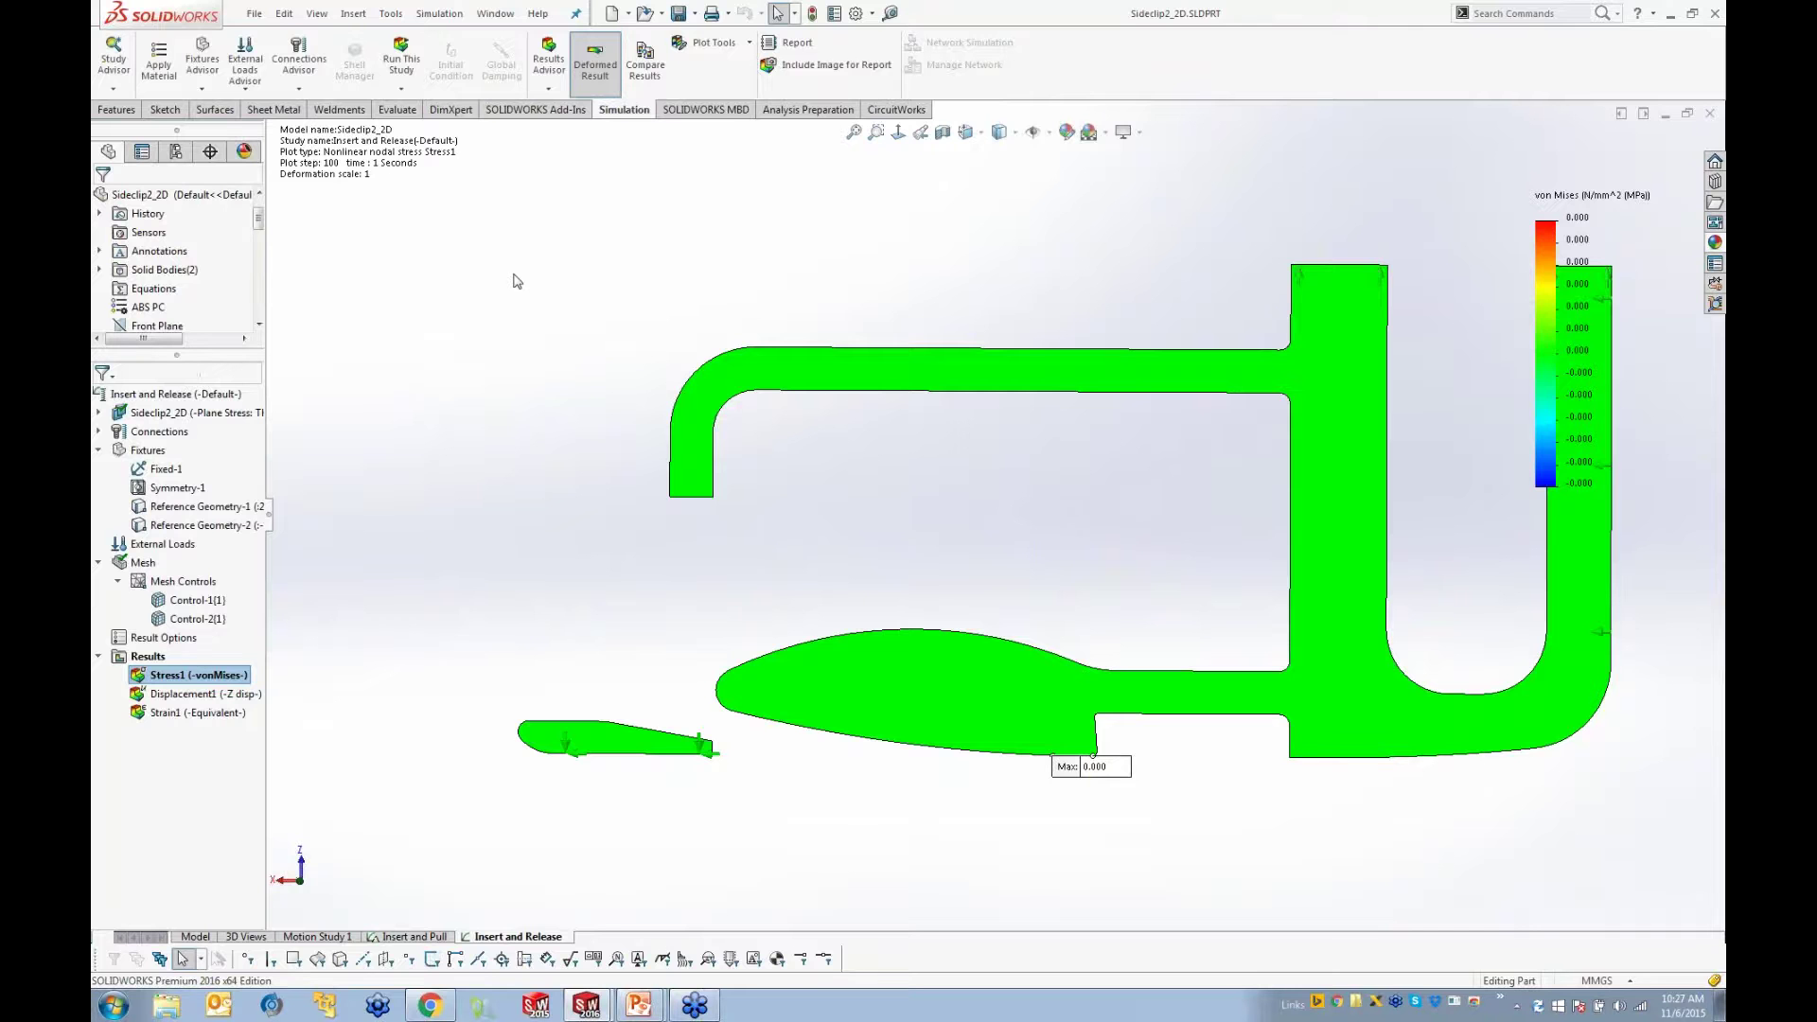
# Step: Advance the PowerPoint presentation to the Tips and Tricks - Meshing slide, return to SOLIDWORKS, and close the Sideclip2_2D part
pyautogui.hotkey('alt', 'Tab')
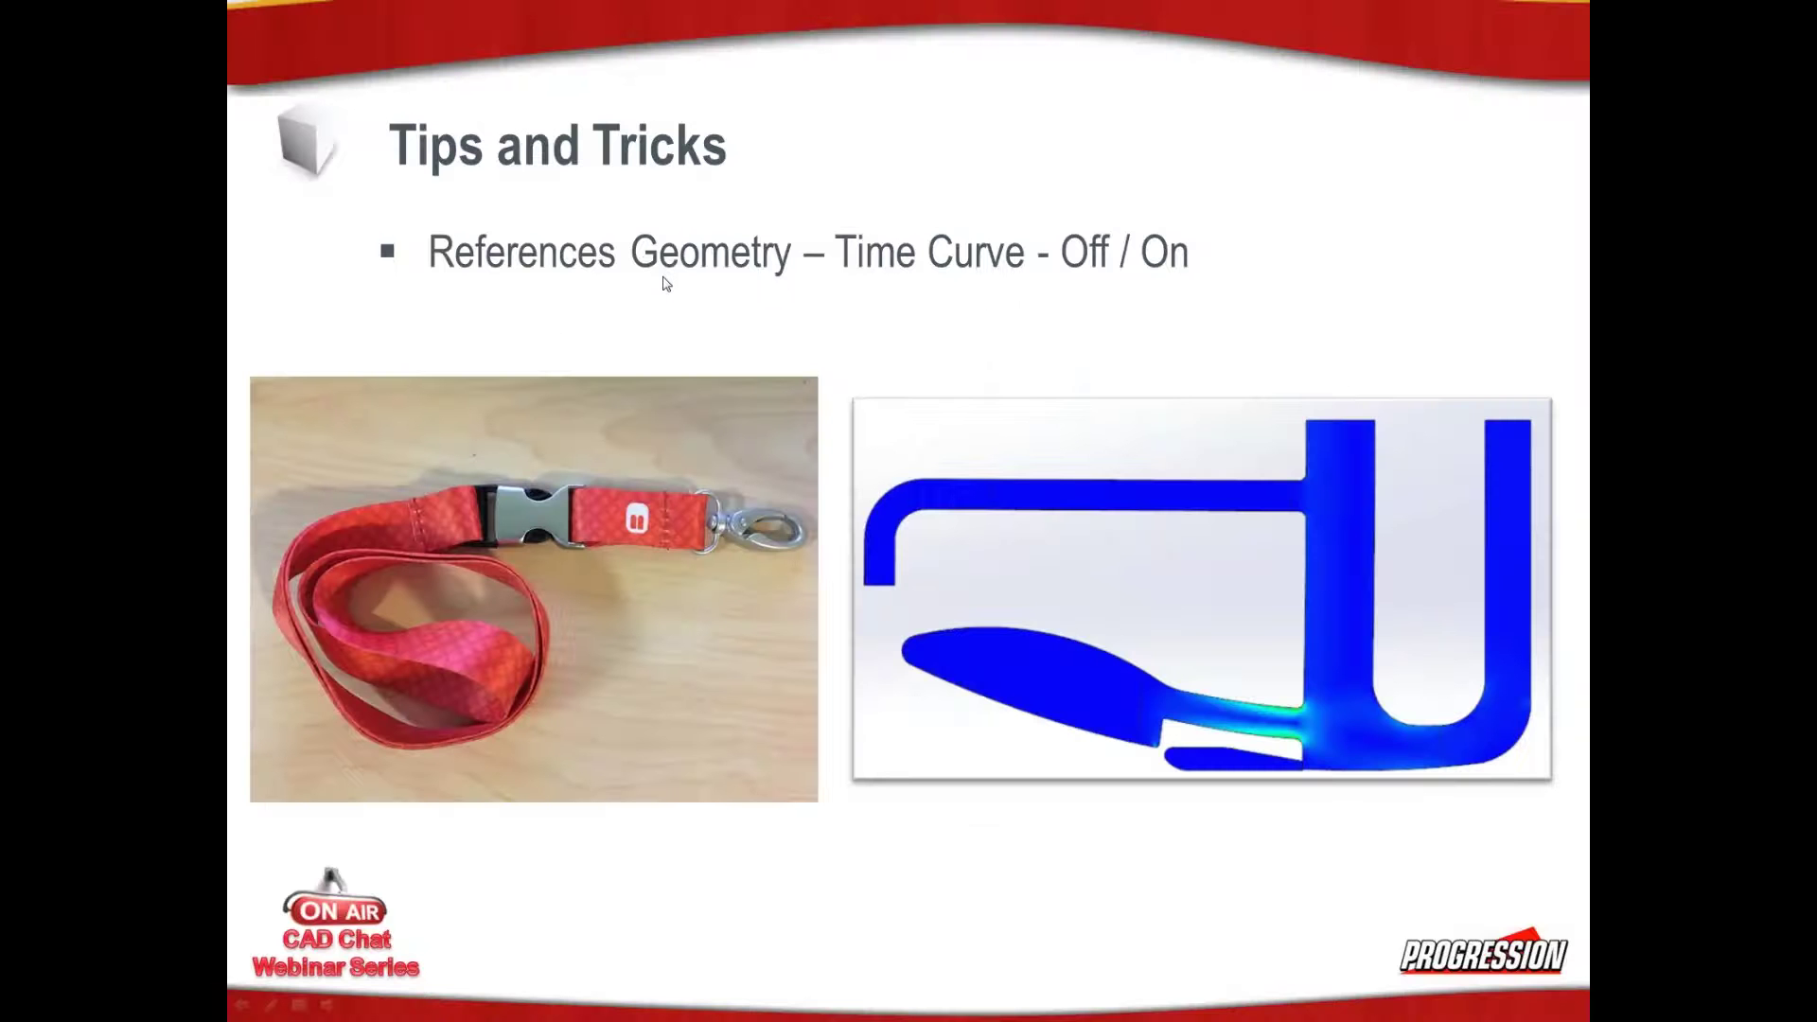
pyautogui.click(513, 300)
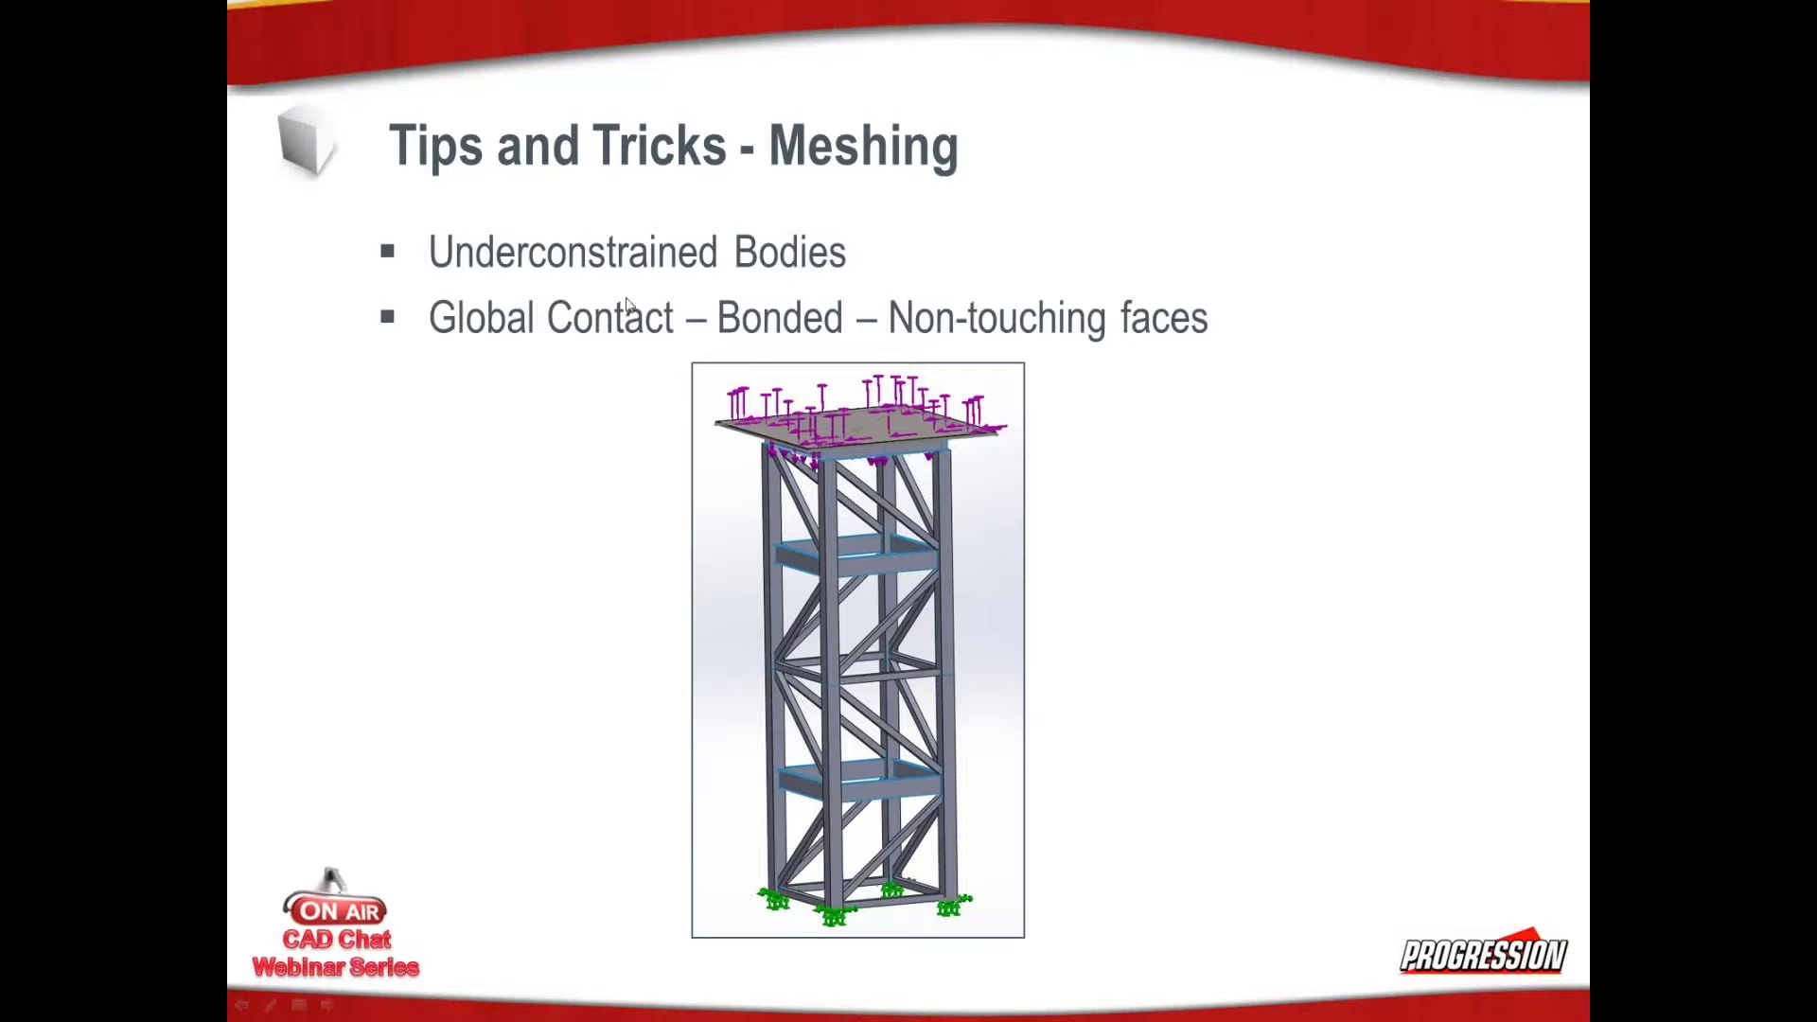
pyautogui.hotkey('alt', 'Tab')
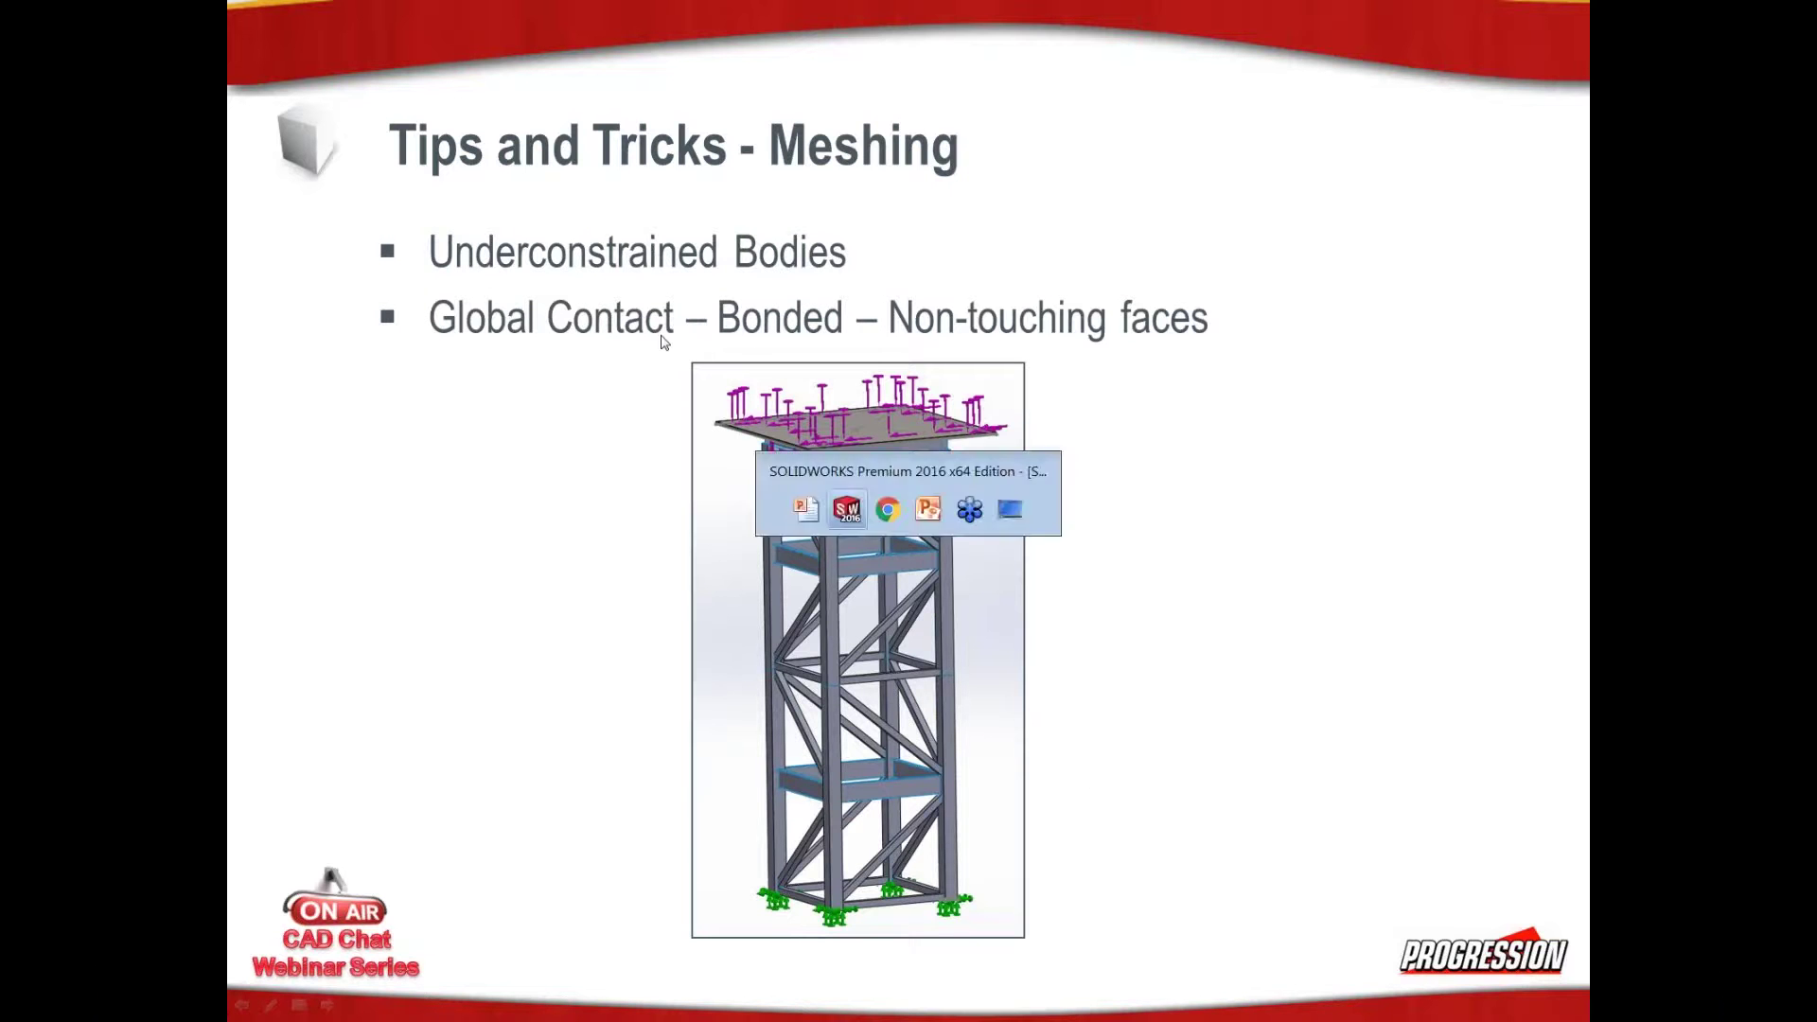
pyautogui.click(1709, 112)
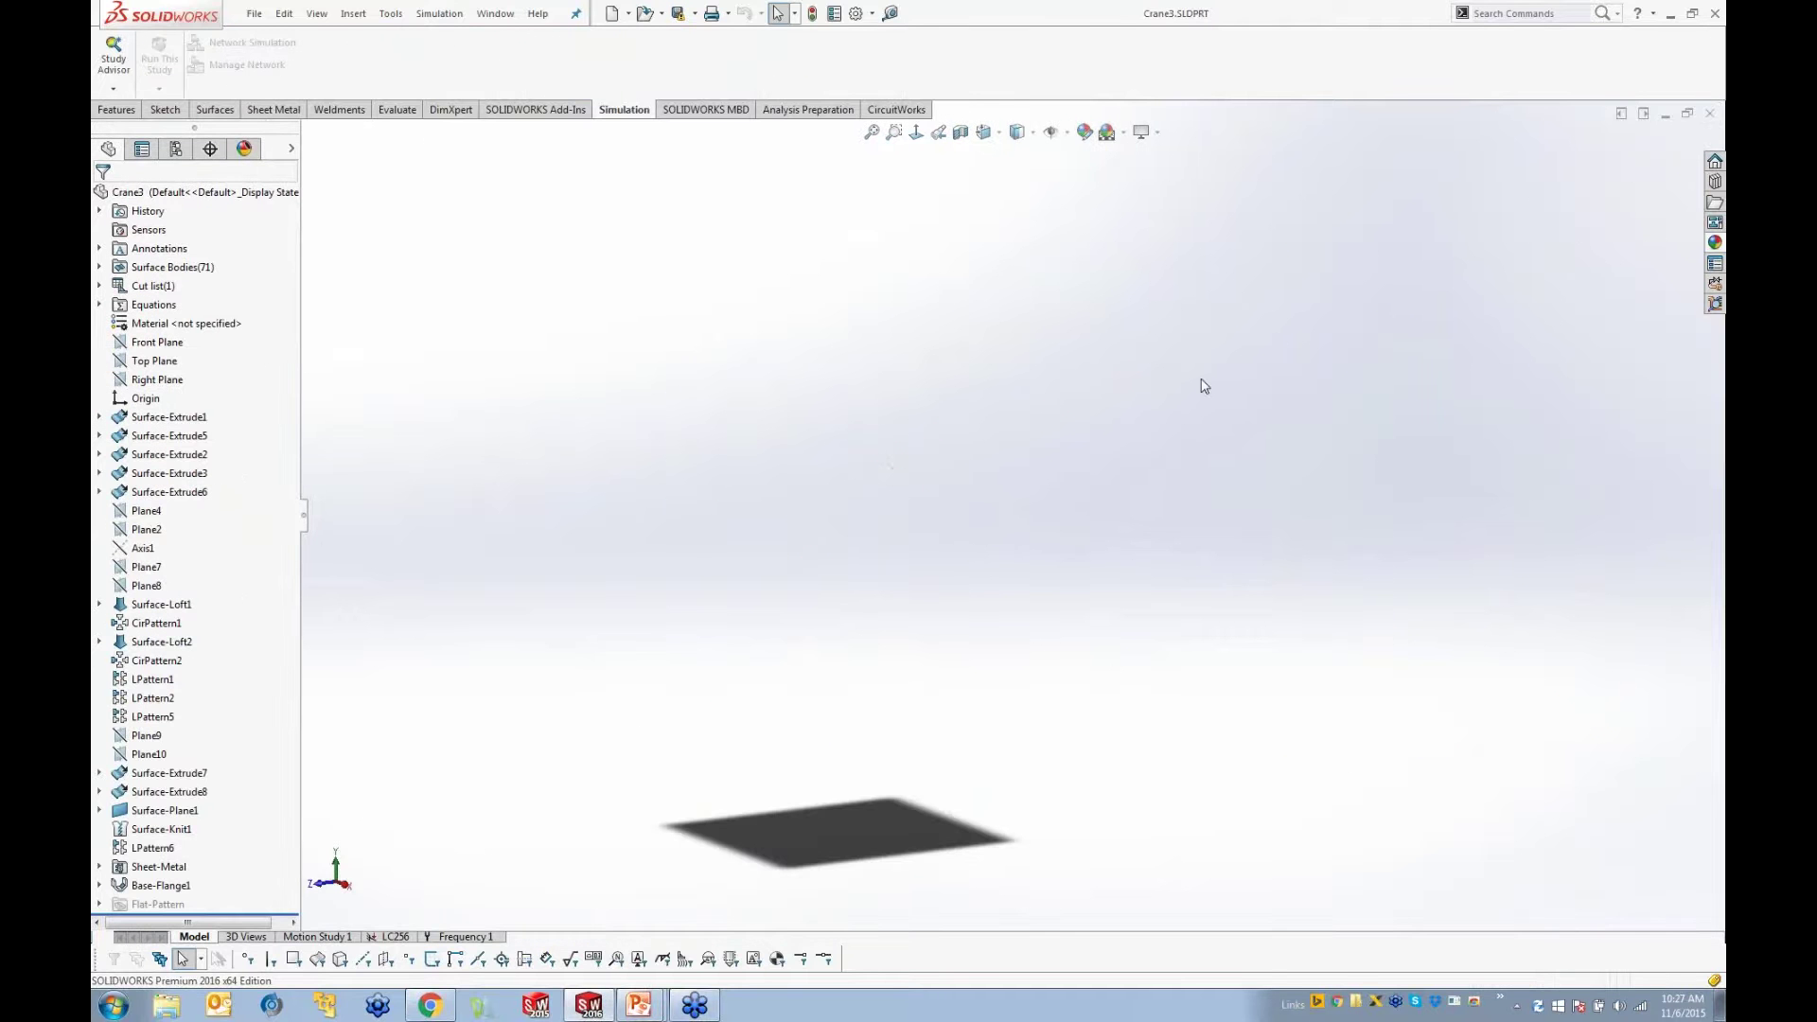
# Step: Create a new part and start a sketch on its Front Plane
pyautogui.keyDown('ctrl'); pyautogui.moveTo(897, 400); pyautogui.dragTo(891, 429, button='middle'); pyautogui.keyUp('ctrl')
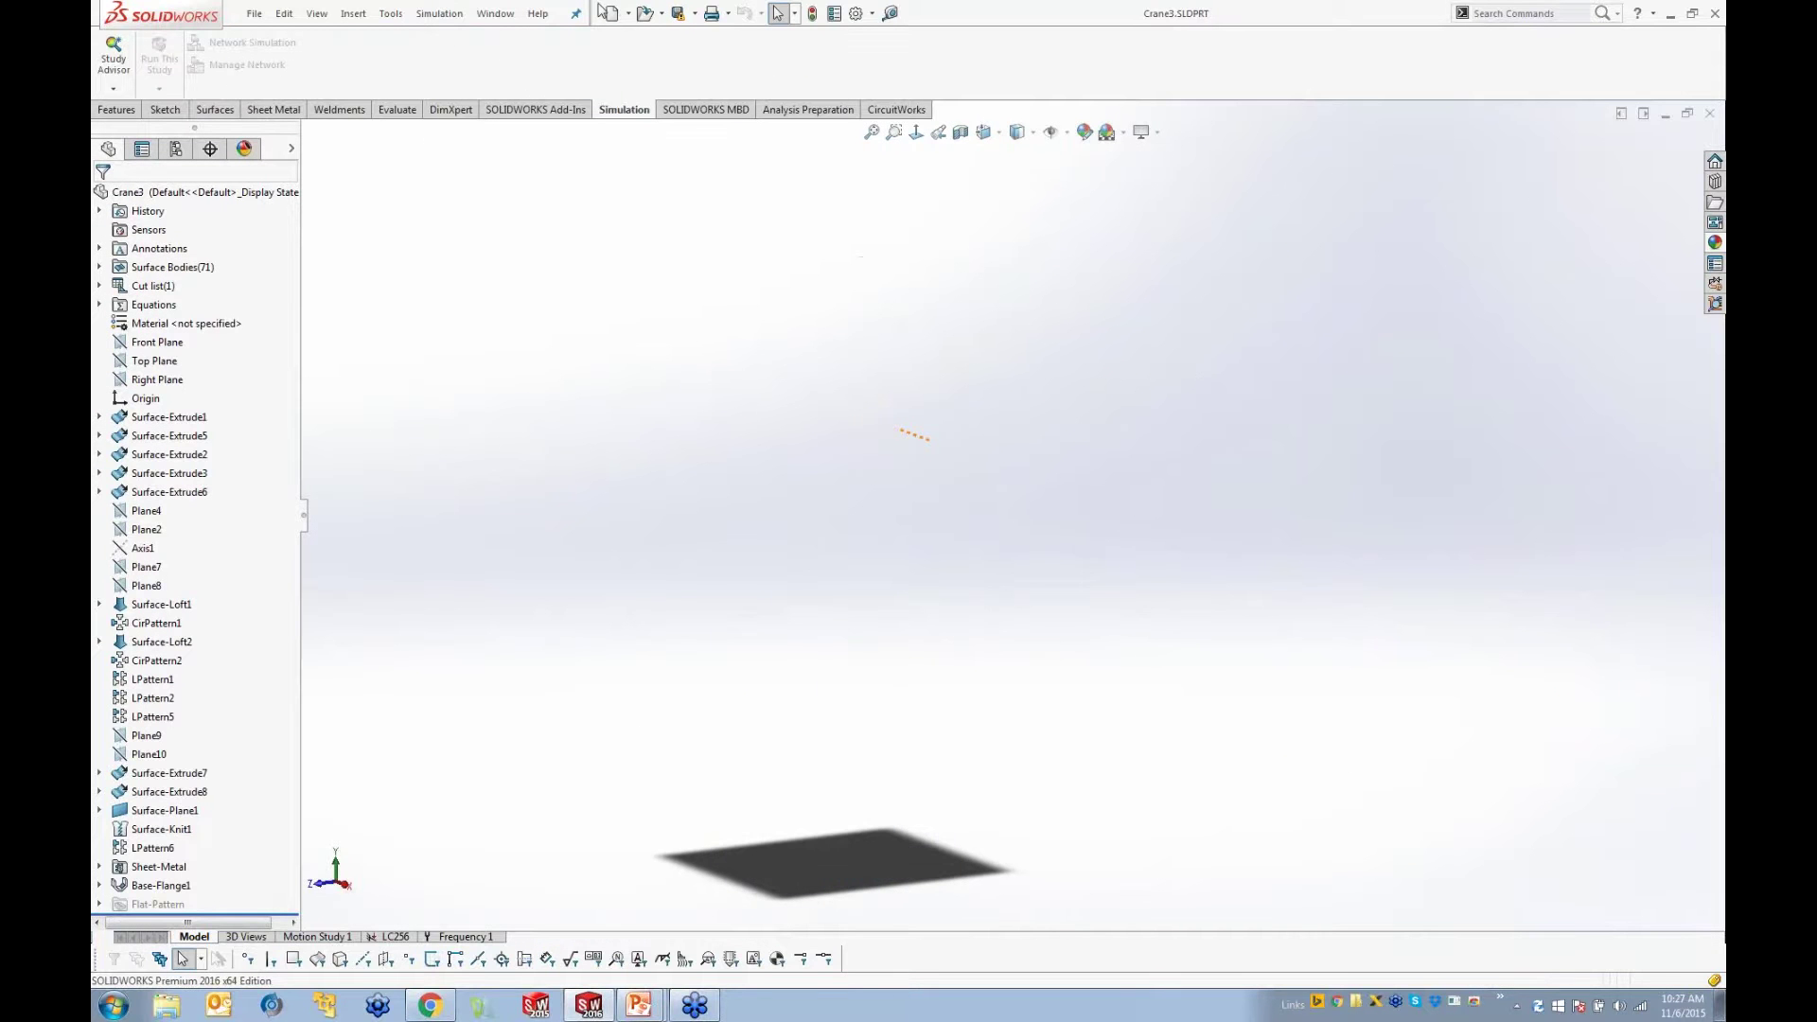
pyautogui.click(614, 13)
pyautogui.doubleClick(527, 238)
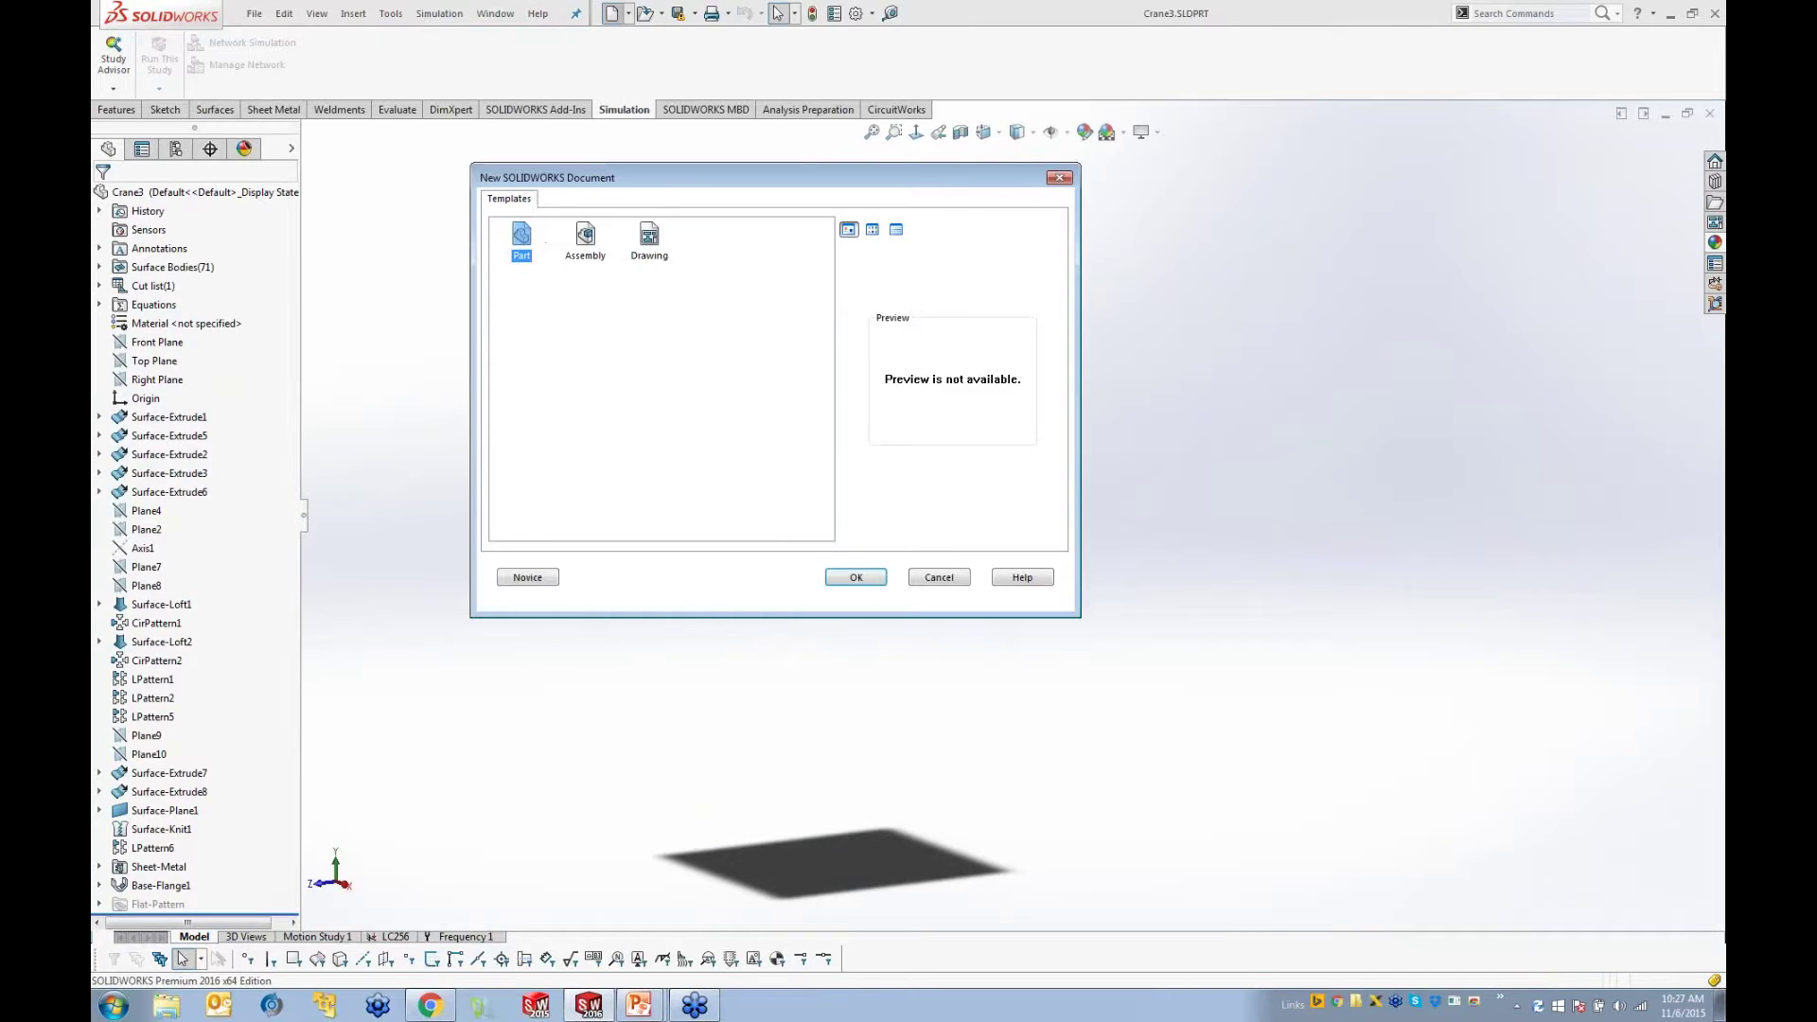
pyautogui.click(149, 329)
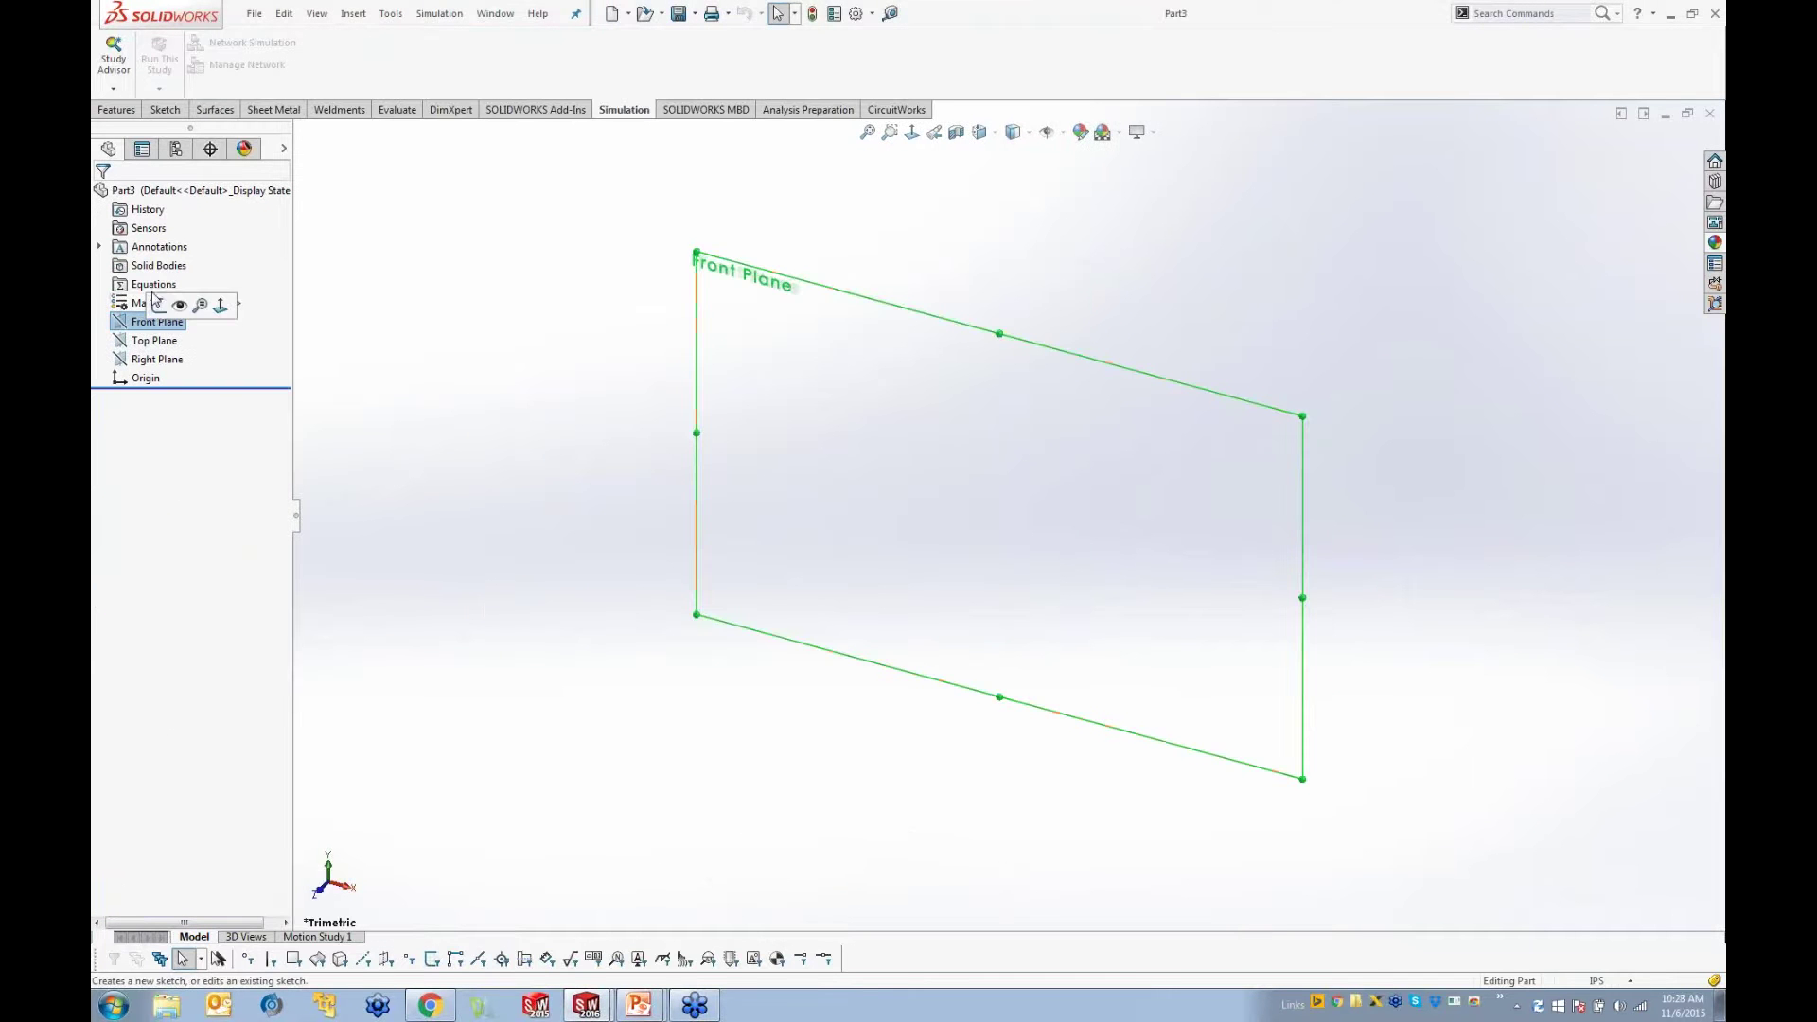
pyautogui.click(157, 309)
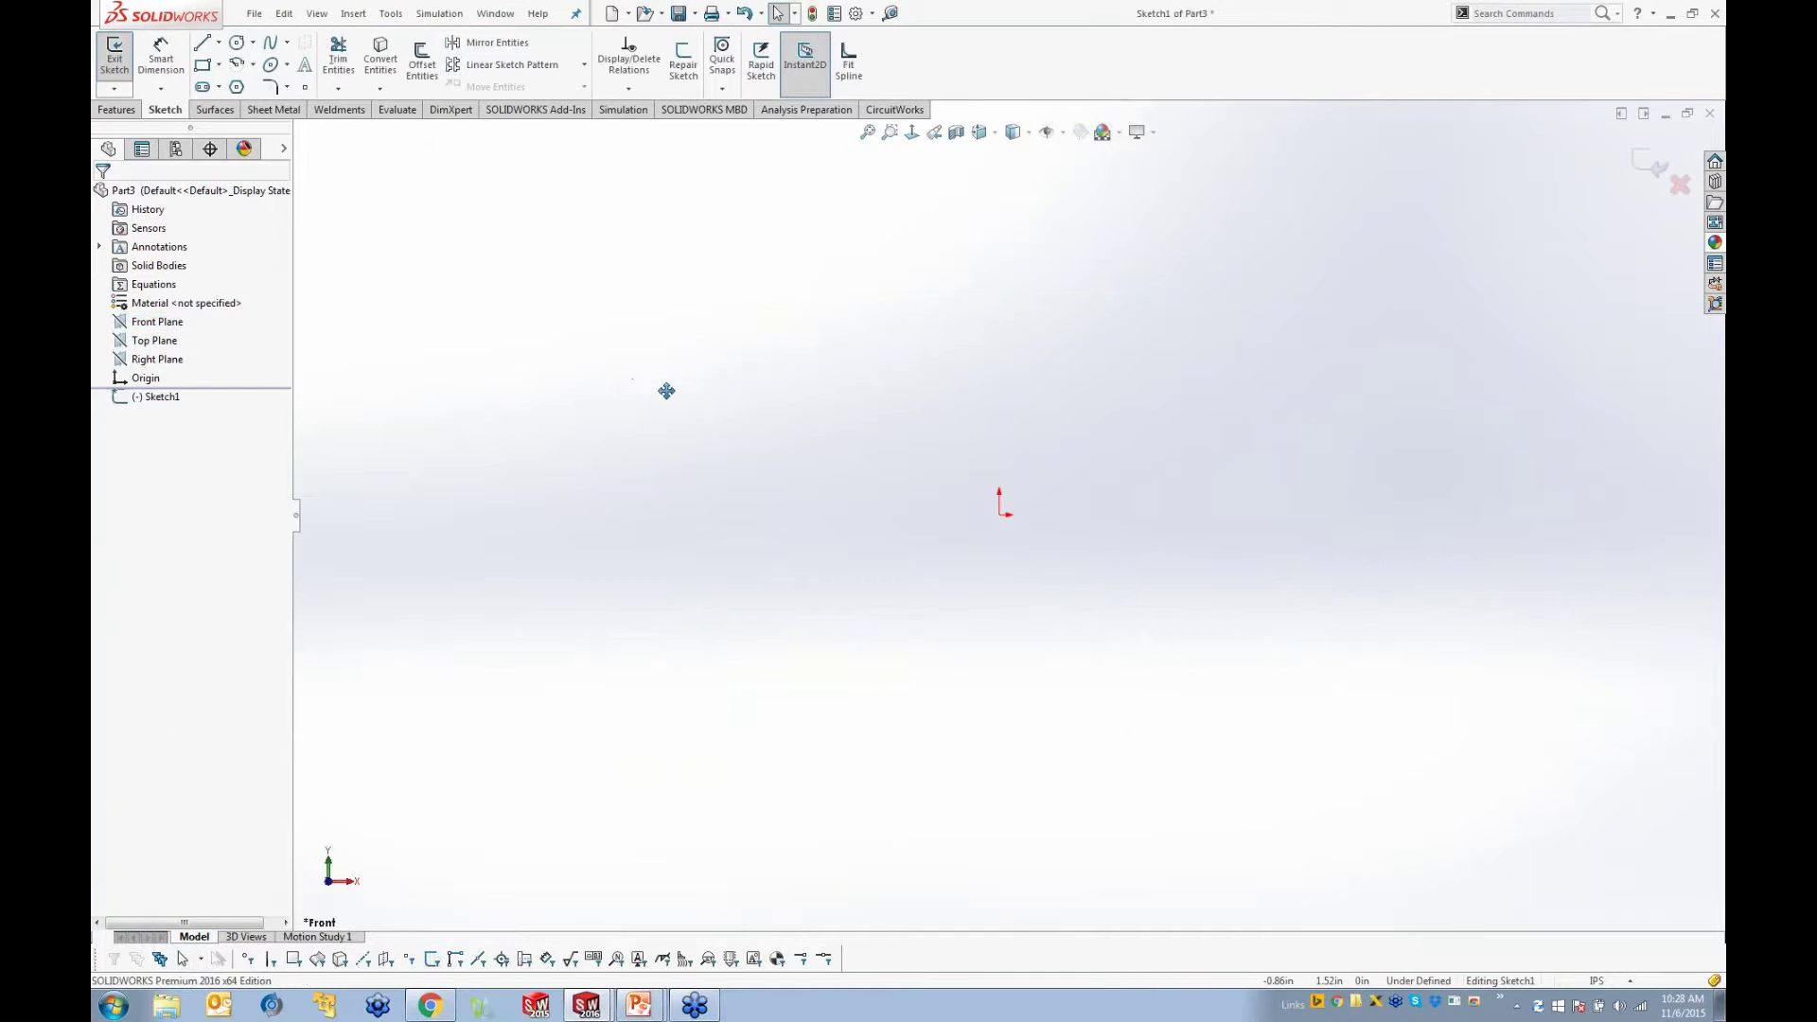
# Step: Sketch a nearly horizontal two-point spline about 3.88 in long above the origin
pyautogui.click(272, 44)
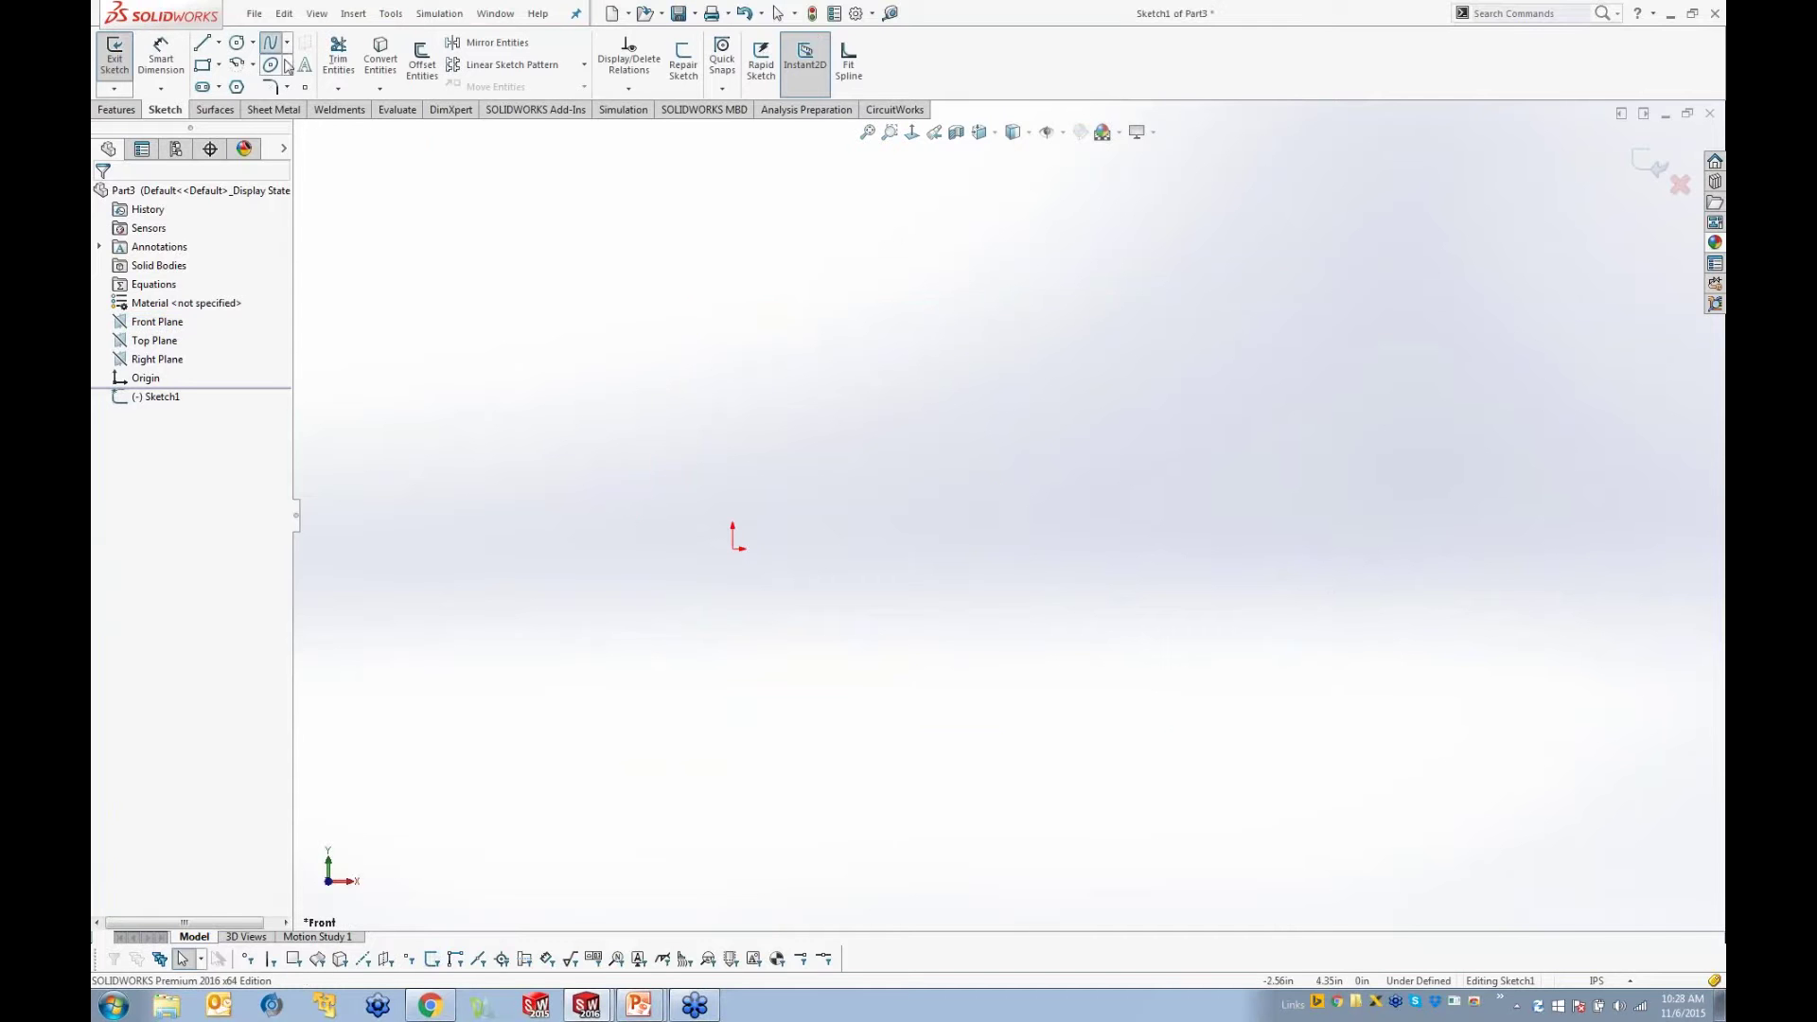
pyautogui.click(733, 365)
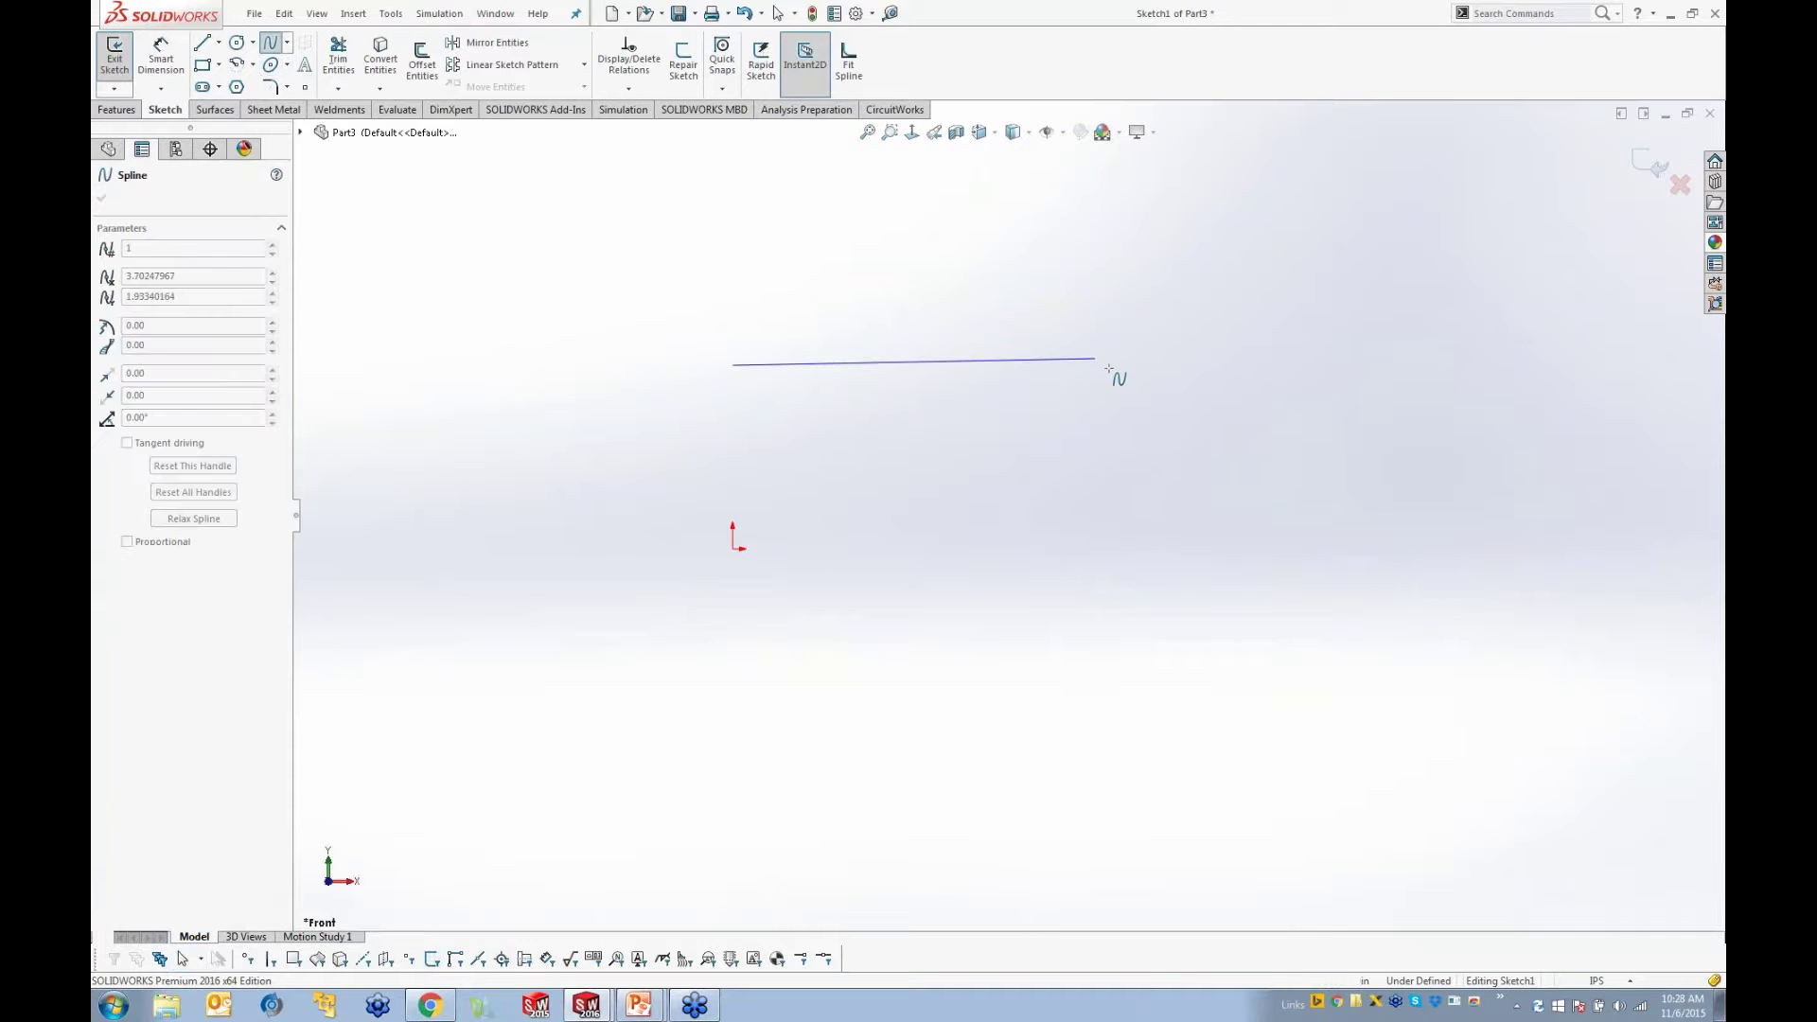
pyautogui.click(1113, 364)
pyautogui.rightClick(1113, 363)
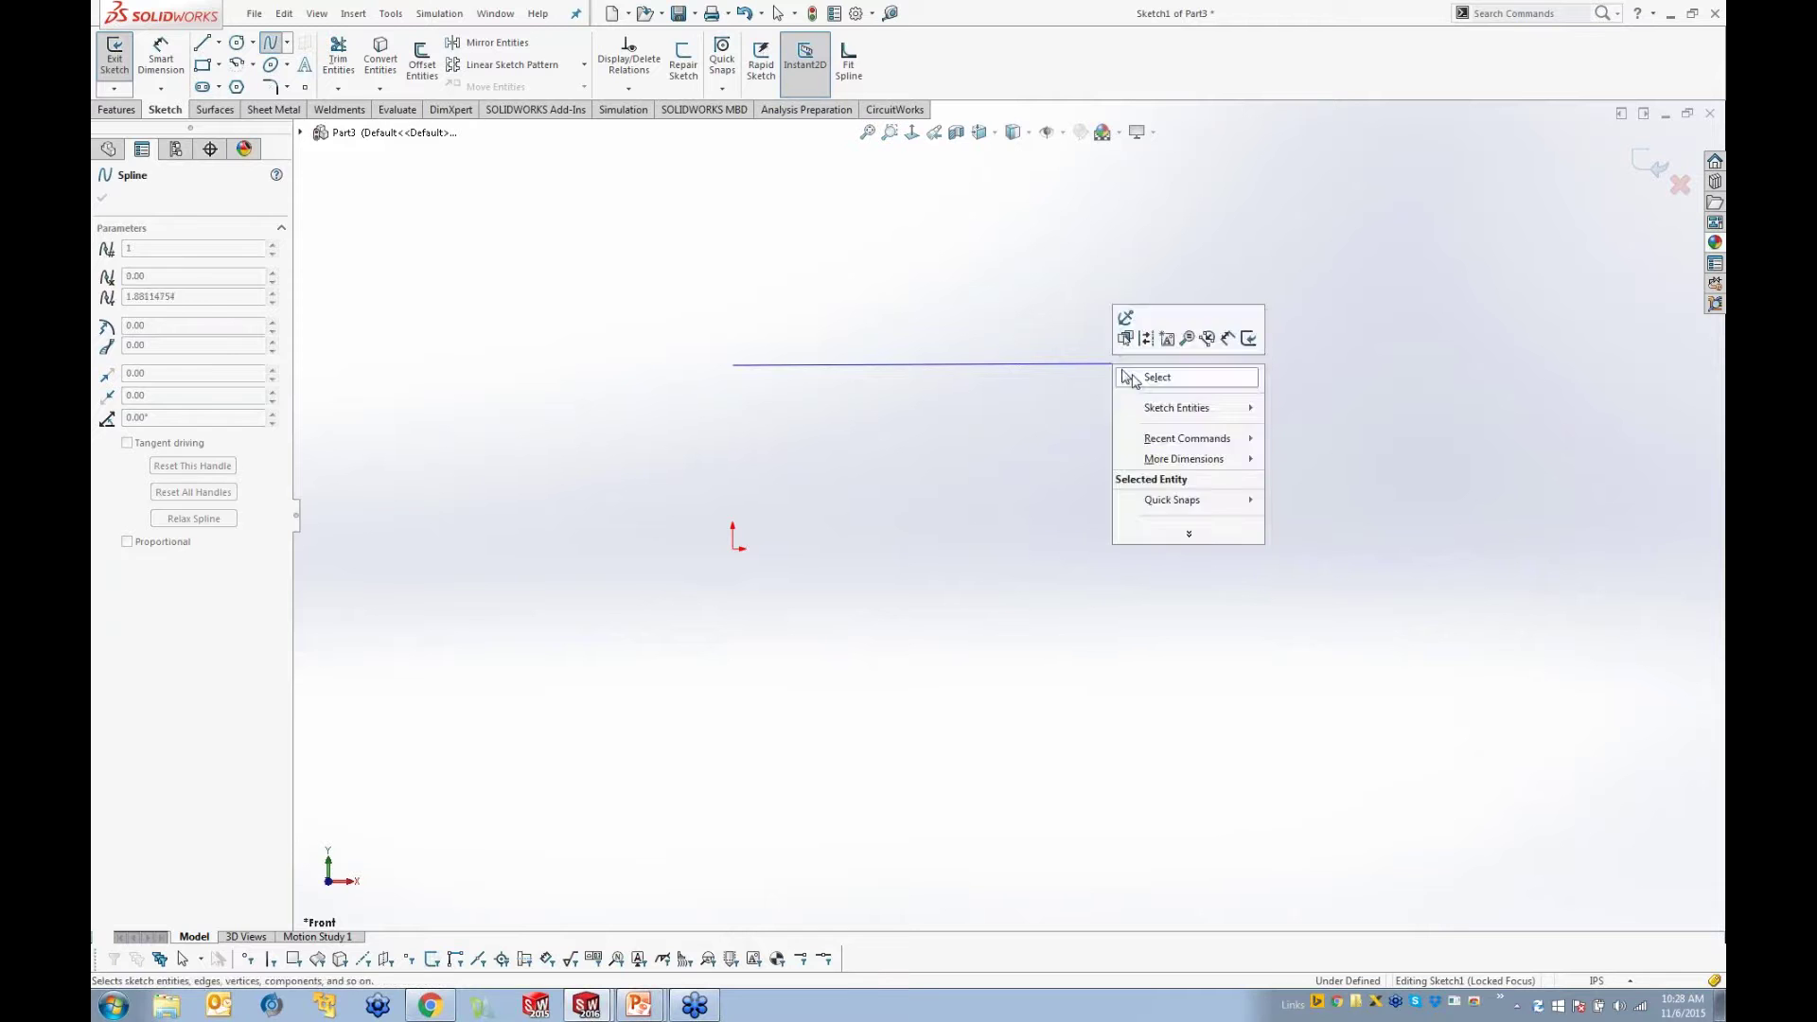
pyautogui.click(1142, 378)
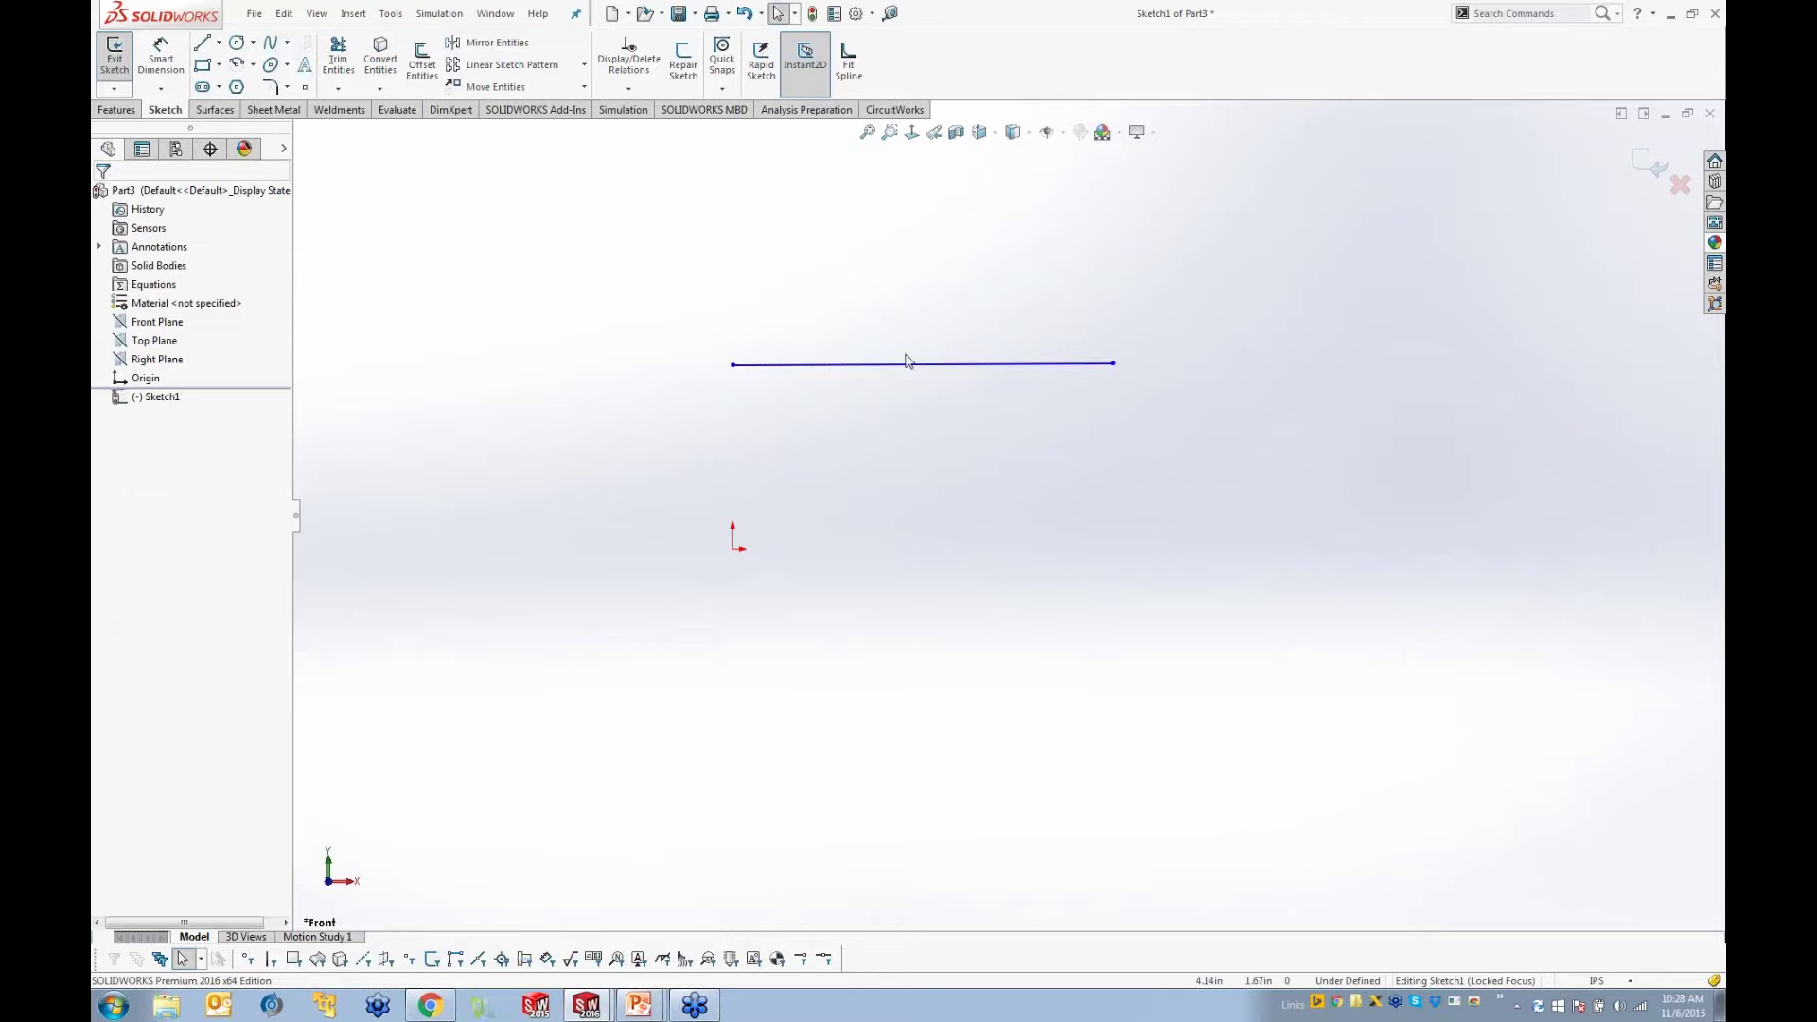
# Step: Move the unconstrained spline up and back down to about 1.26 in above the origin to demonstrate its free rigid-body motion
pyautogui.click(809, 367)
pyautogui.moveTo(809, 367); pyautogui.dragTo(815, 227)
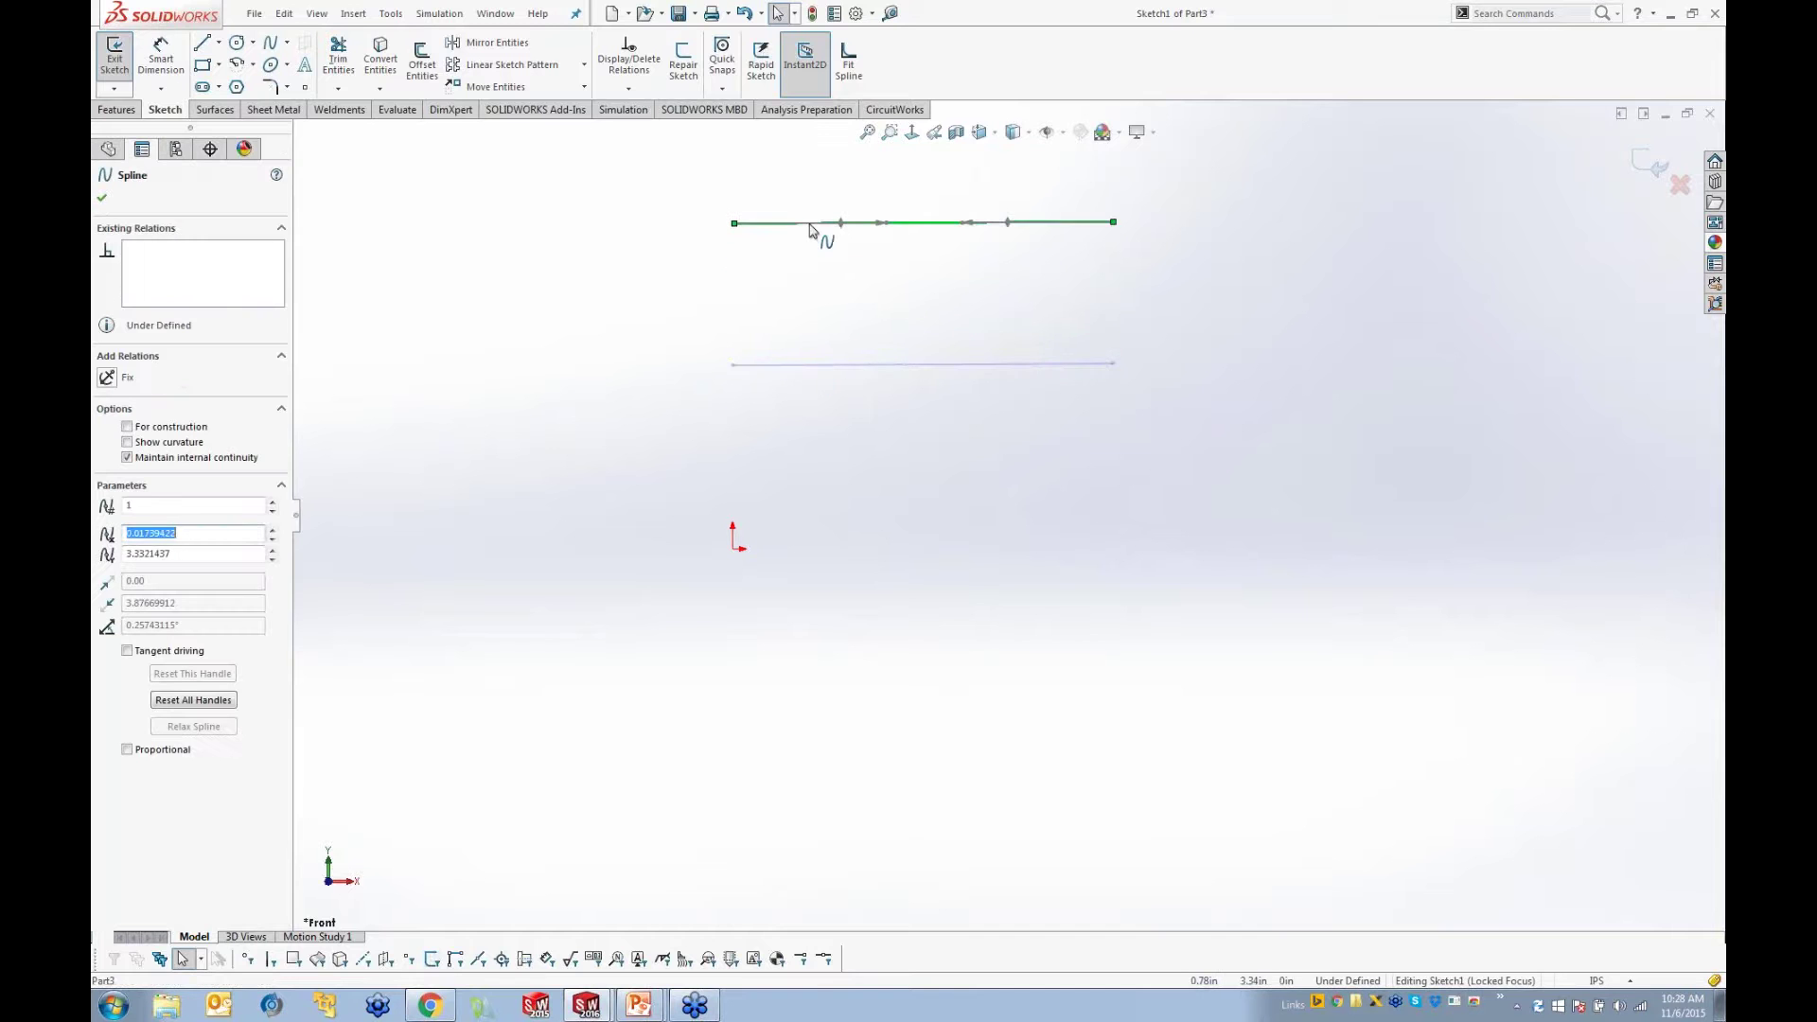
pyautogui.click(1085, 254)
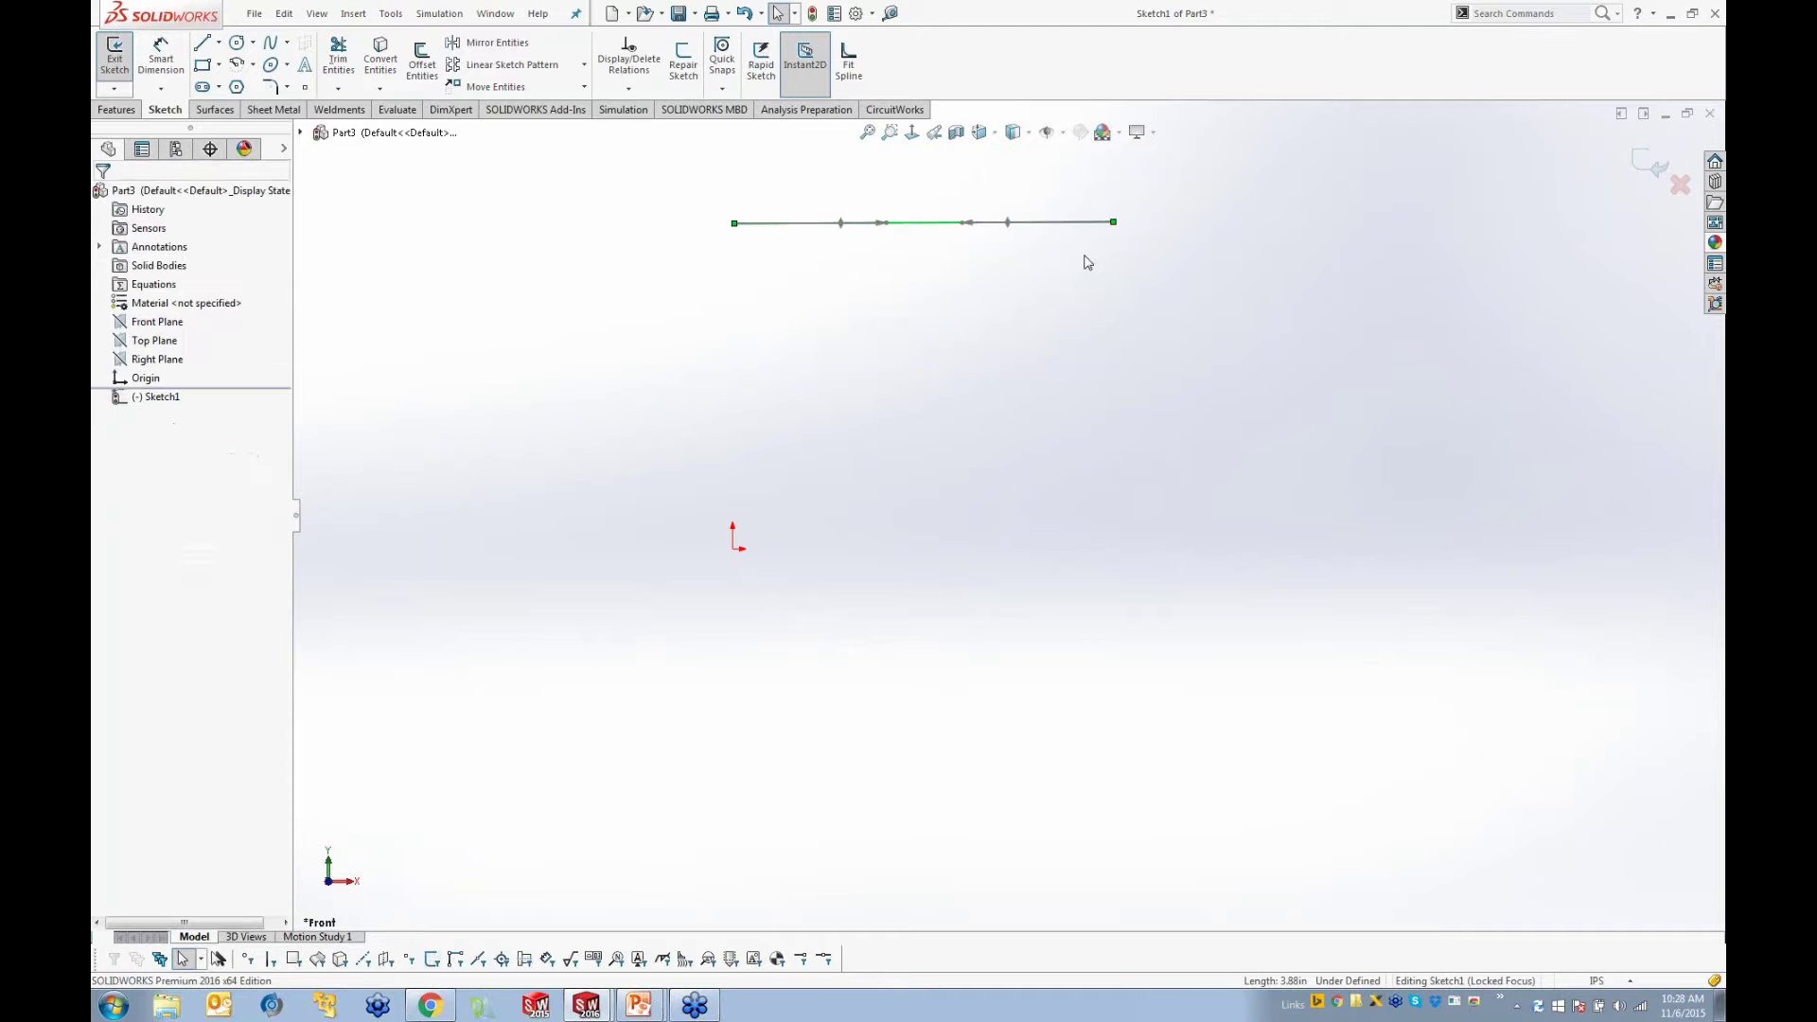
pyautogui.moveTo(1011, 224); pyautogui.dragTo(1027, 430)
pyautogui.click(833, 377)
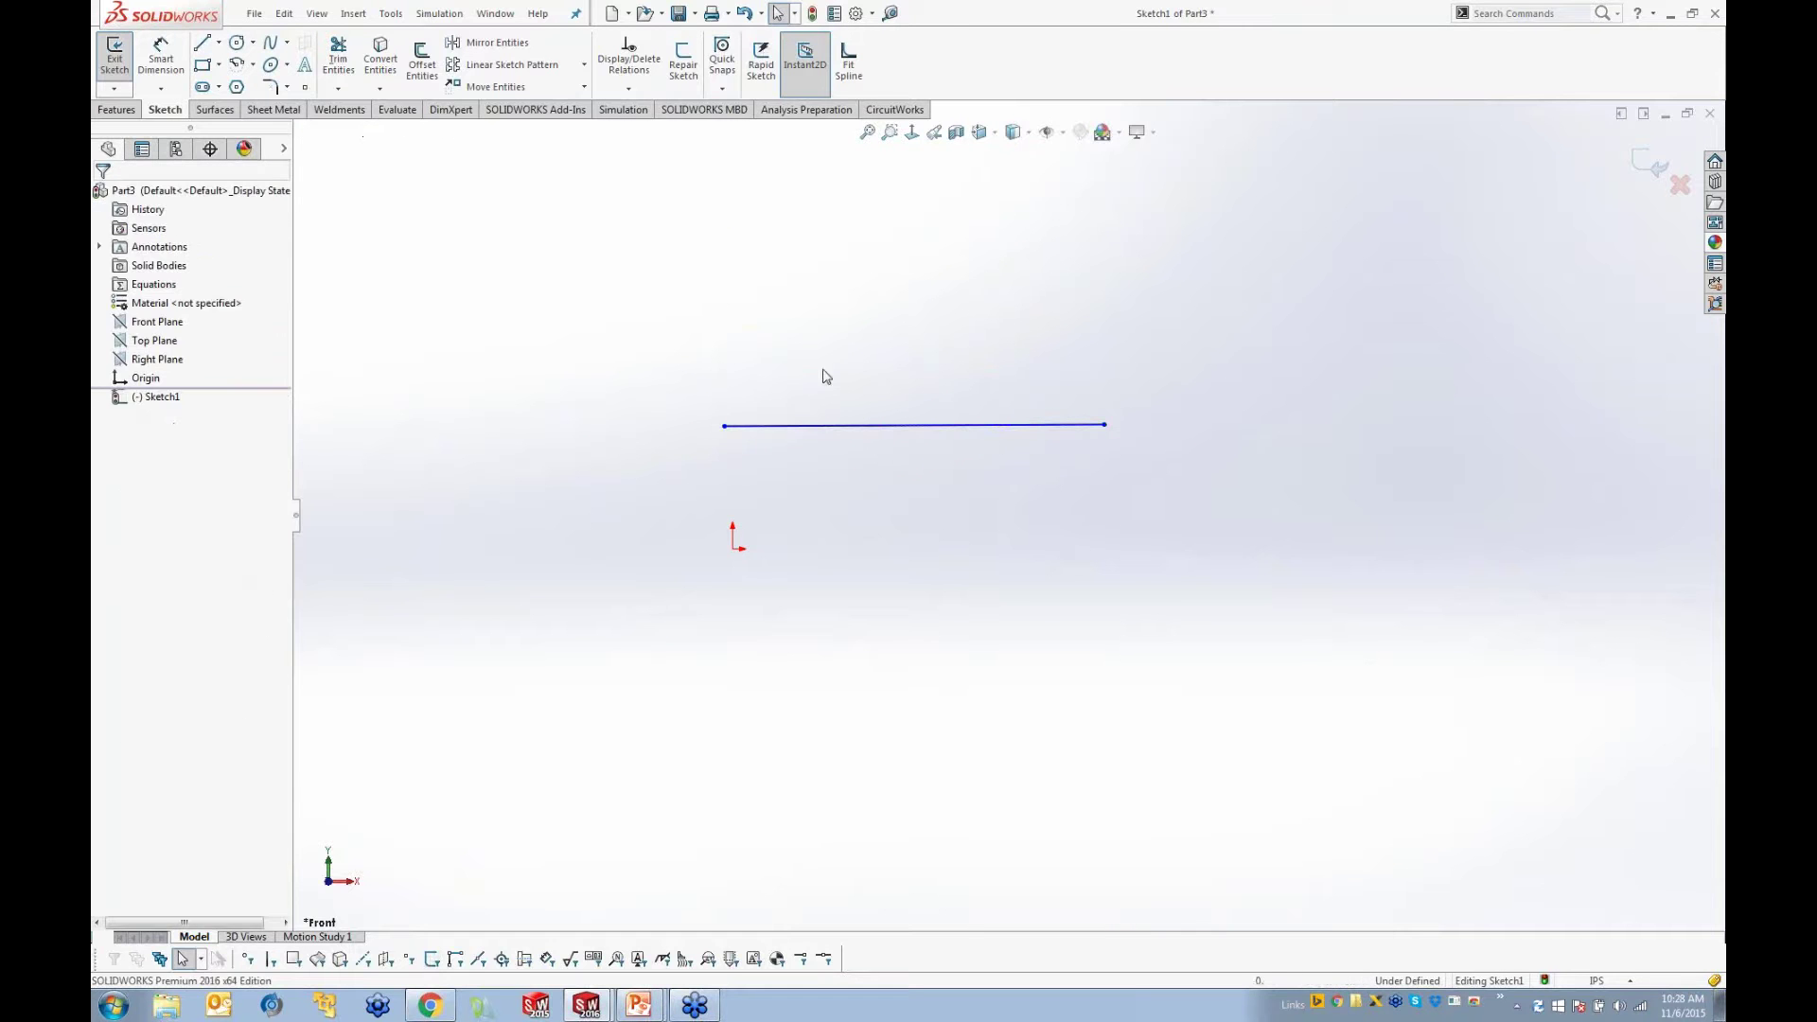
# Step: Fix the spline's left endpoint and make the tangent handle at that end horizontal
pyautogui.click(724, 426)
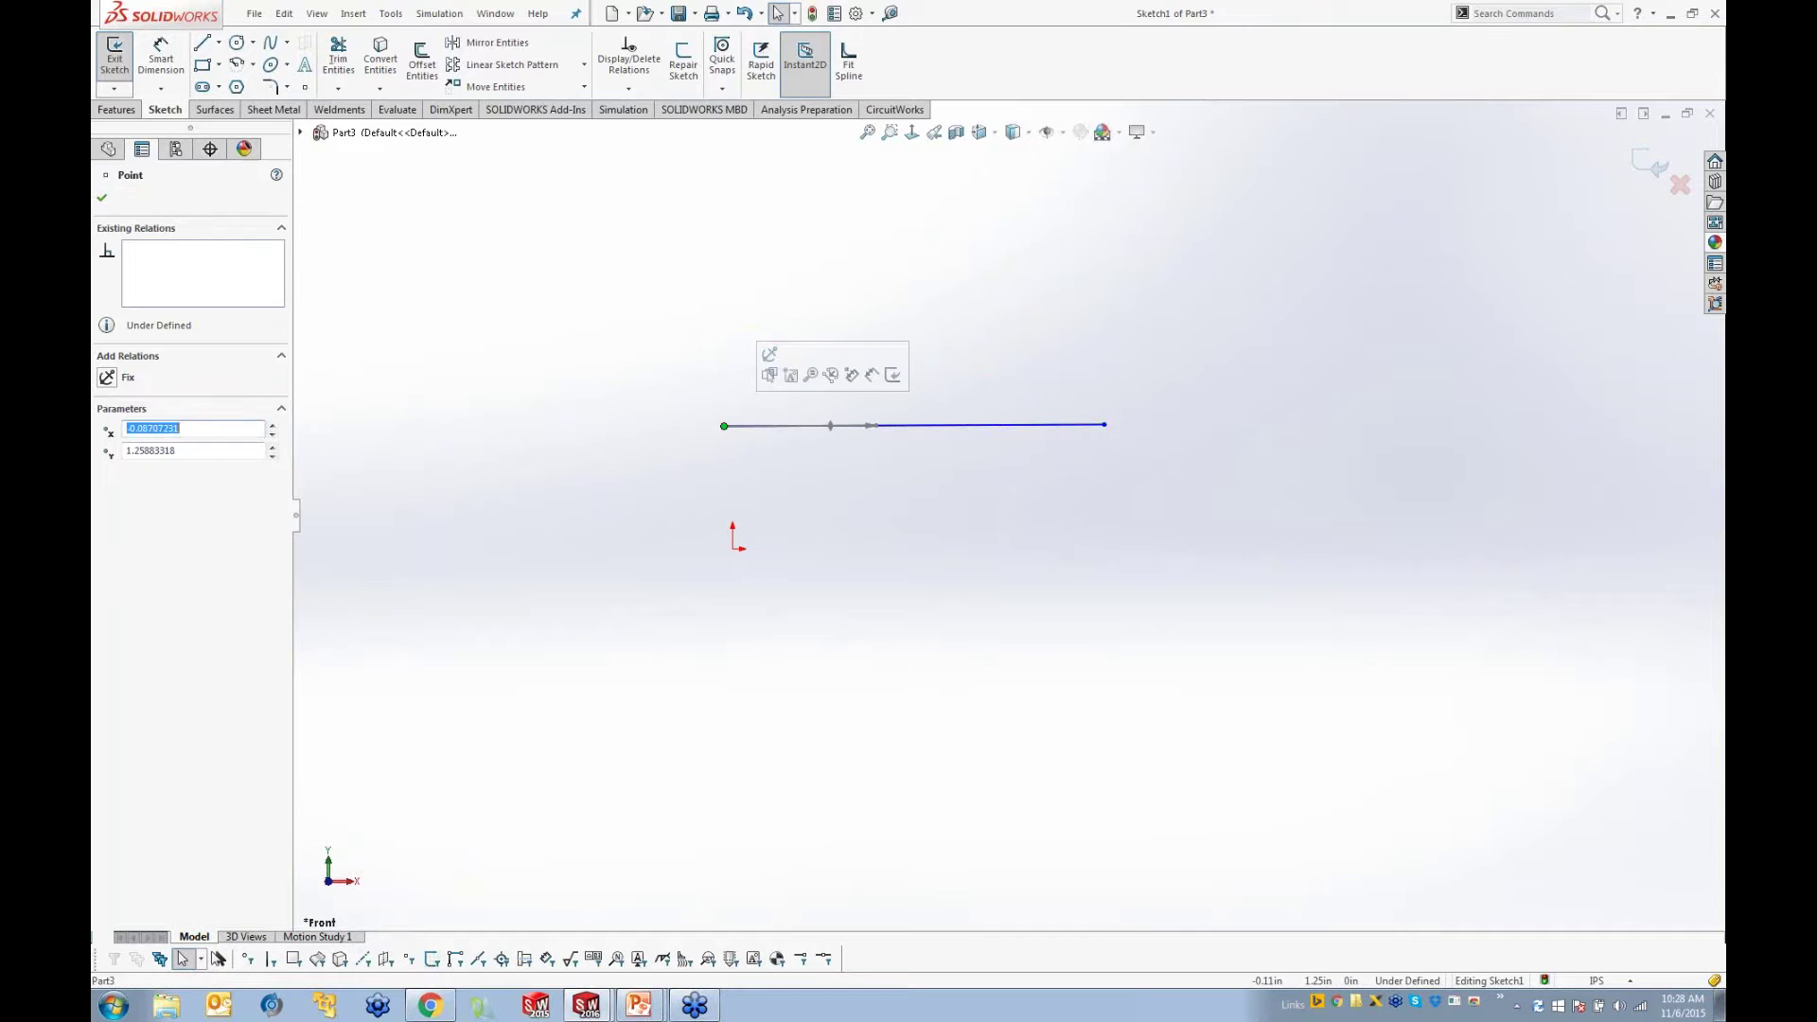
pyautogui.click(769, 356)
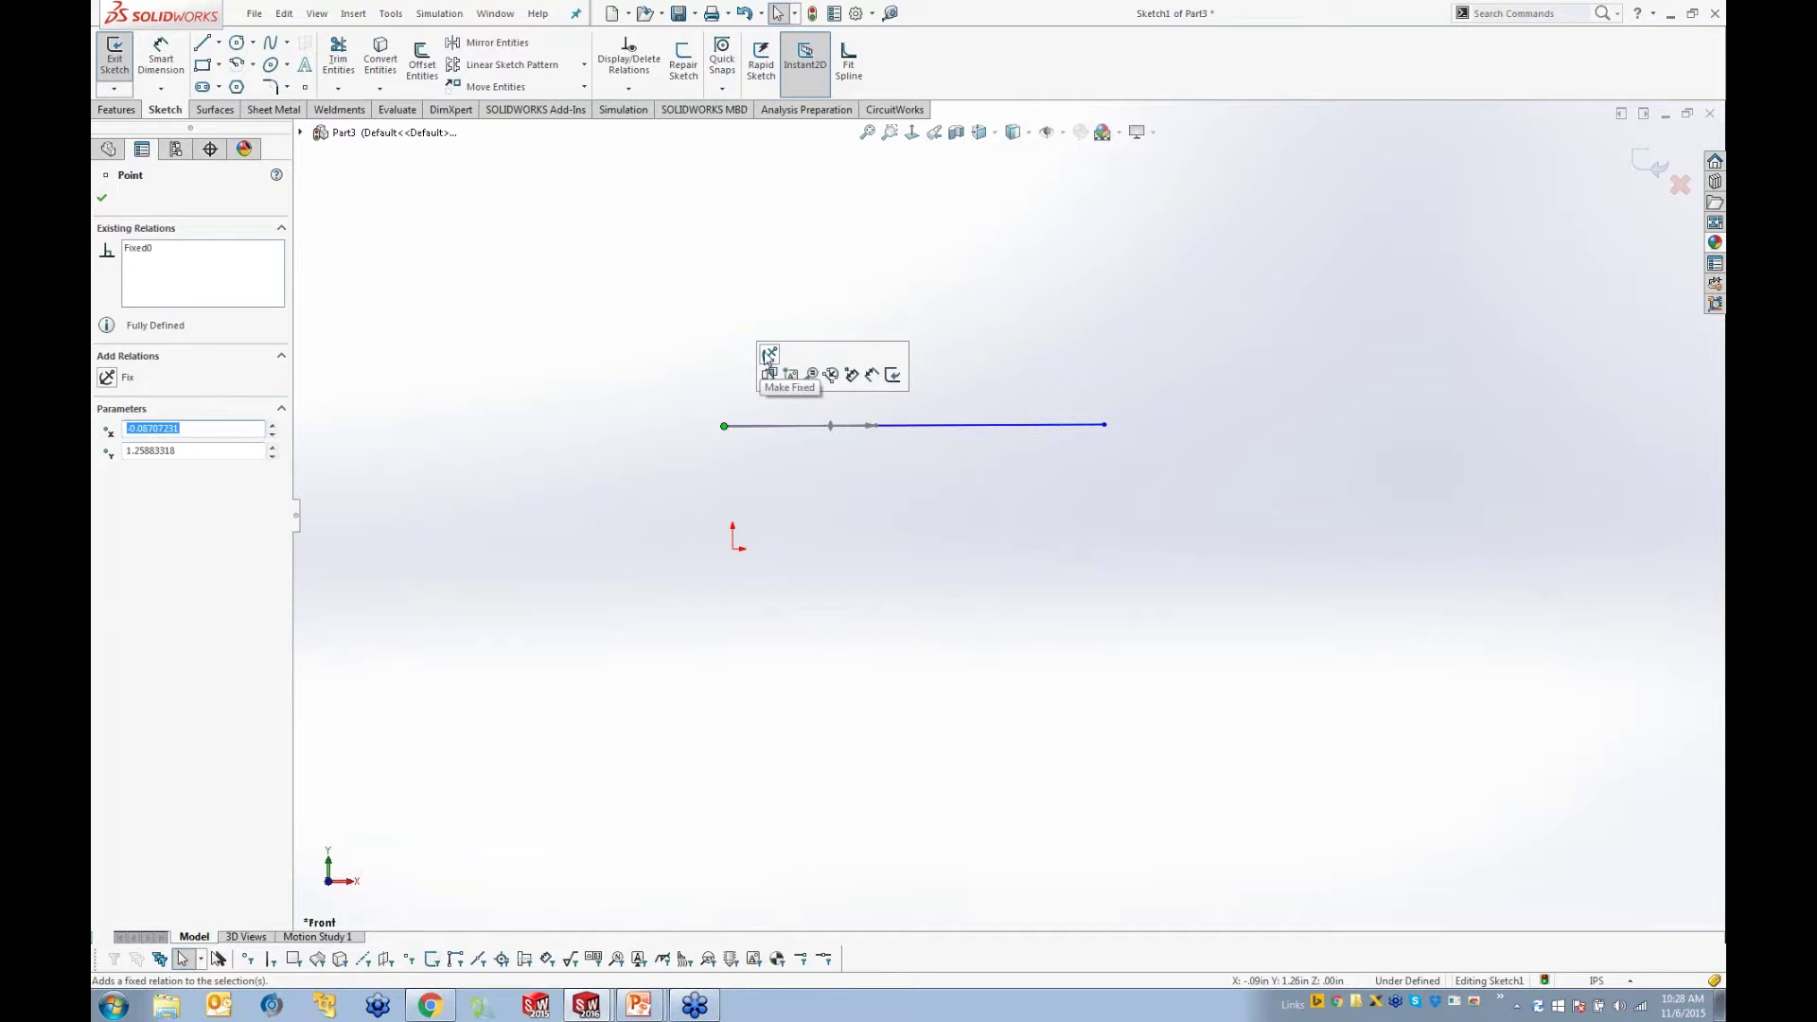
pyautogui.click(683, 395)
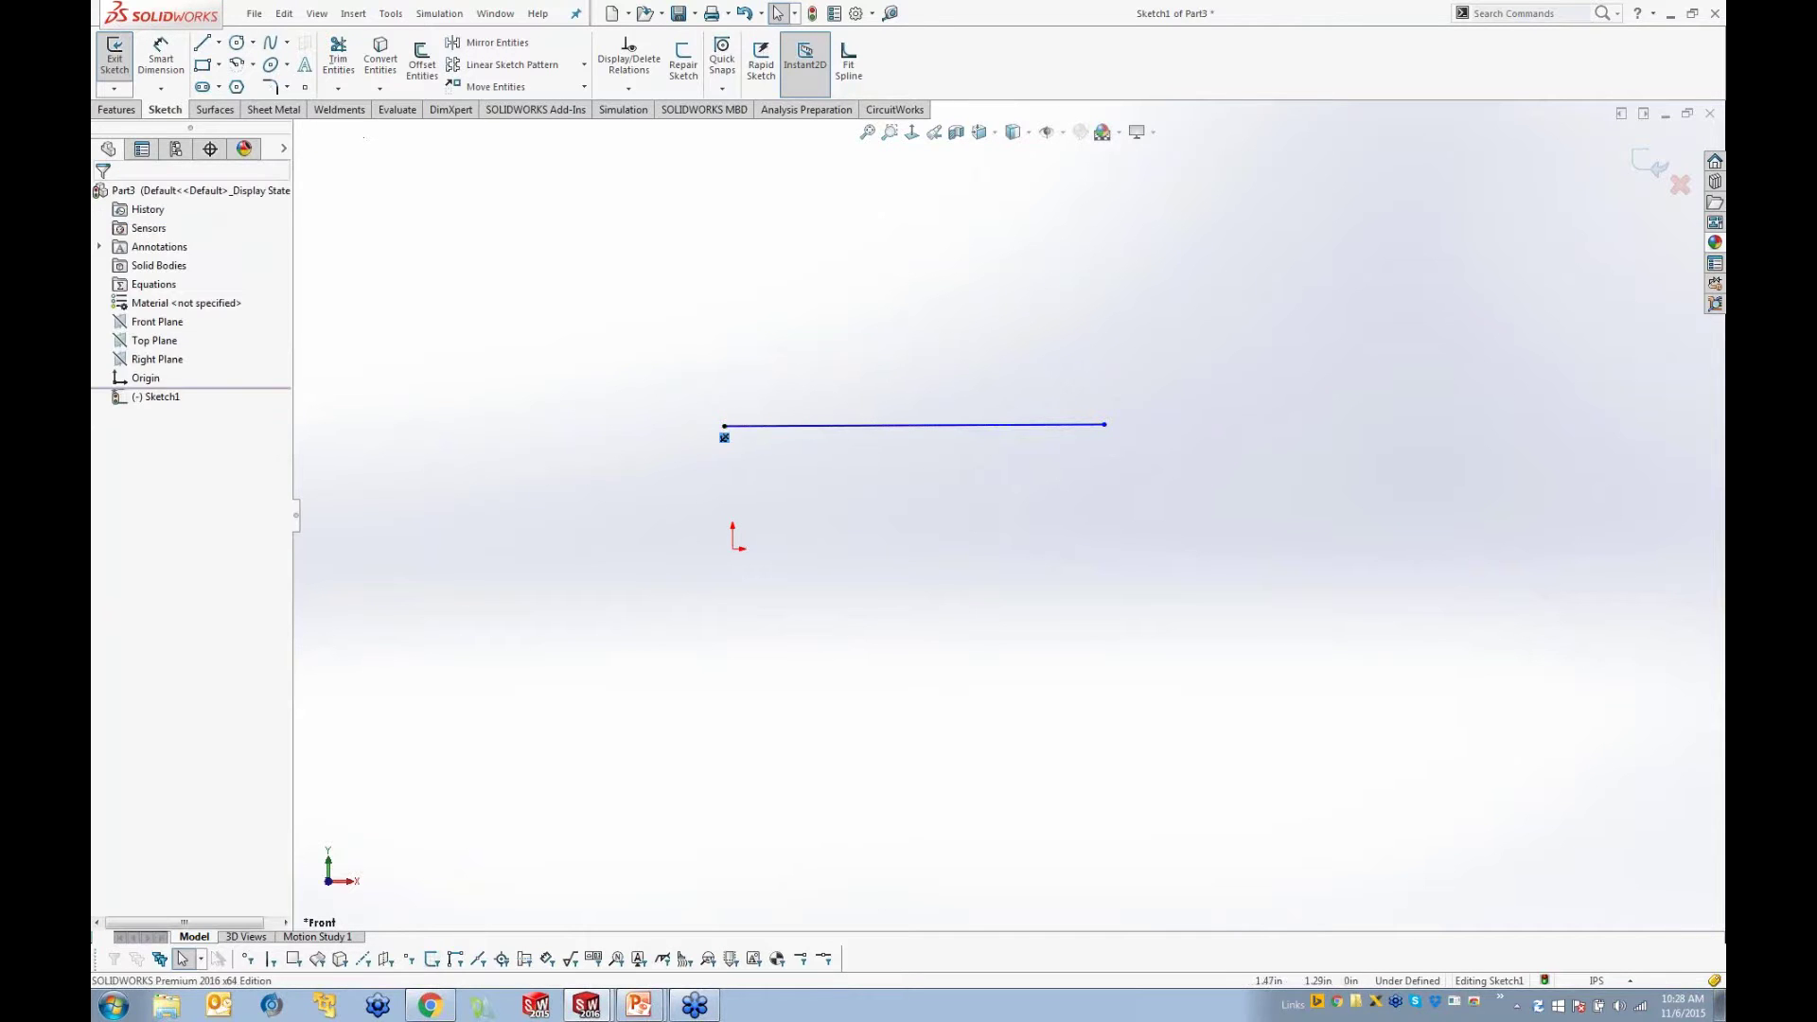
pyautogui.click(871, 426)
pyautogui.moveTo(871, 427)
pyautogui.mouseDown()
pyautogui.moveTo(864, 397)
pyautogui.moveTo(872, 427)
pyautogui.mouseUp()
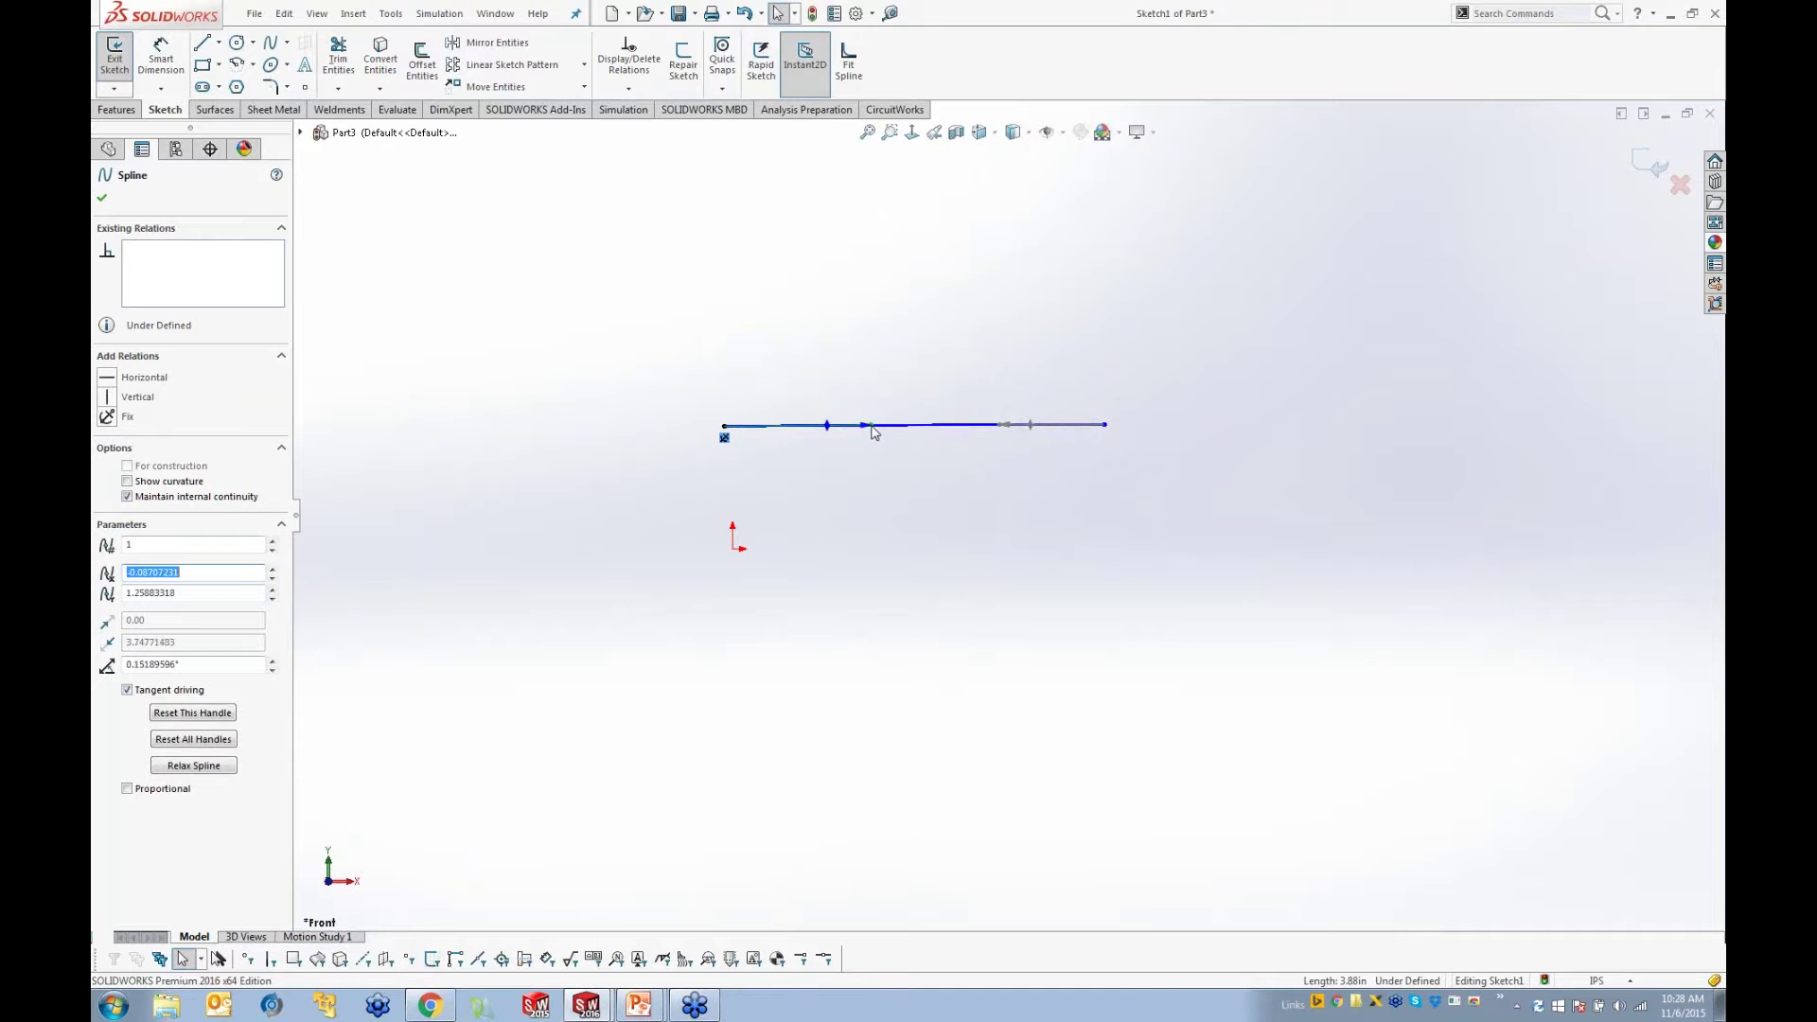
pyautogui.click(107, 377)
pyautogui.click(906, 399)
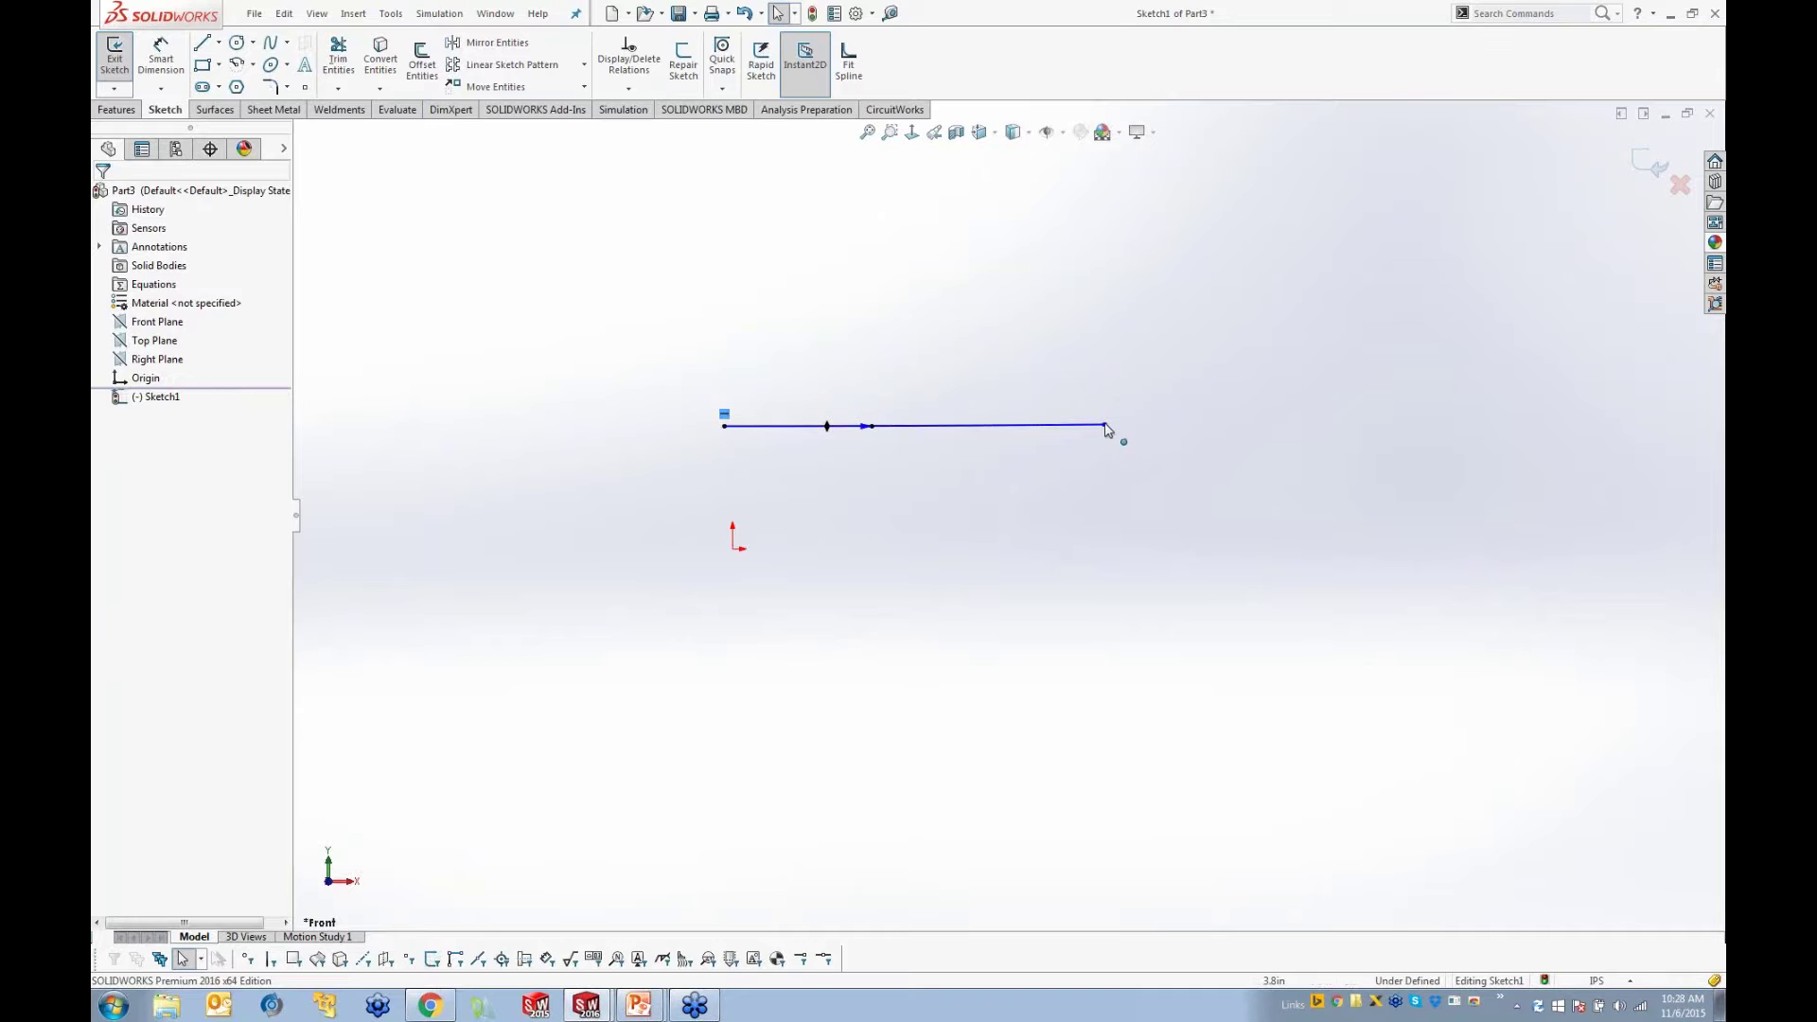
# Step: Bend the spline by moving its free right endpoint down, up, and down again to about X 3.51 in, Y 0.69 in
pyautogui.moveTo(1108, 428)
pyautogui.mouseDown()
pyautogui.moveTo(1107, 486)
pyautogui.moveTo(1107, 448)
pyautogui.mouseUp()
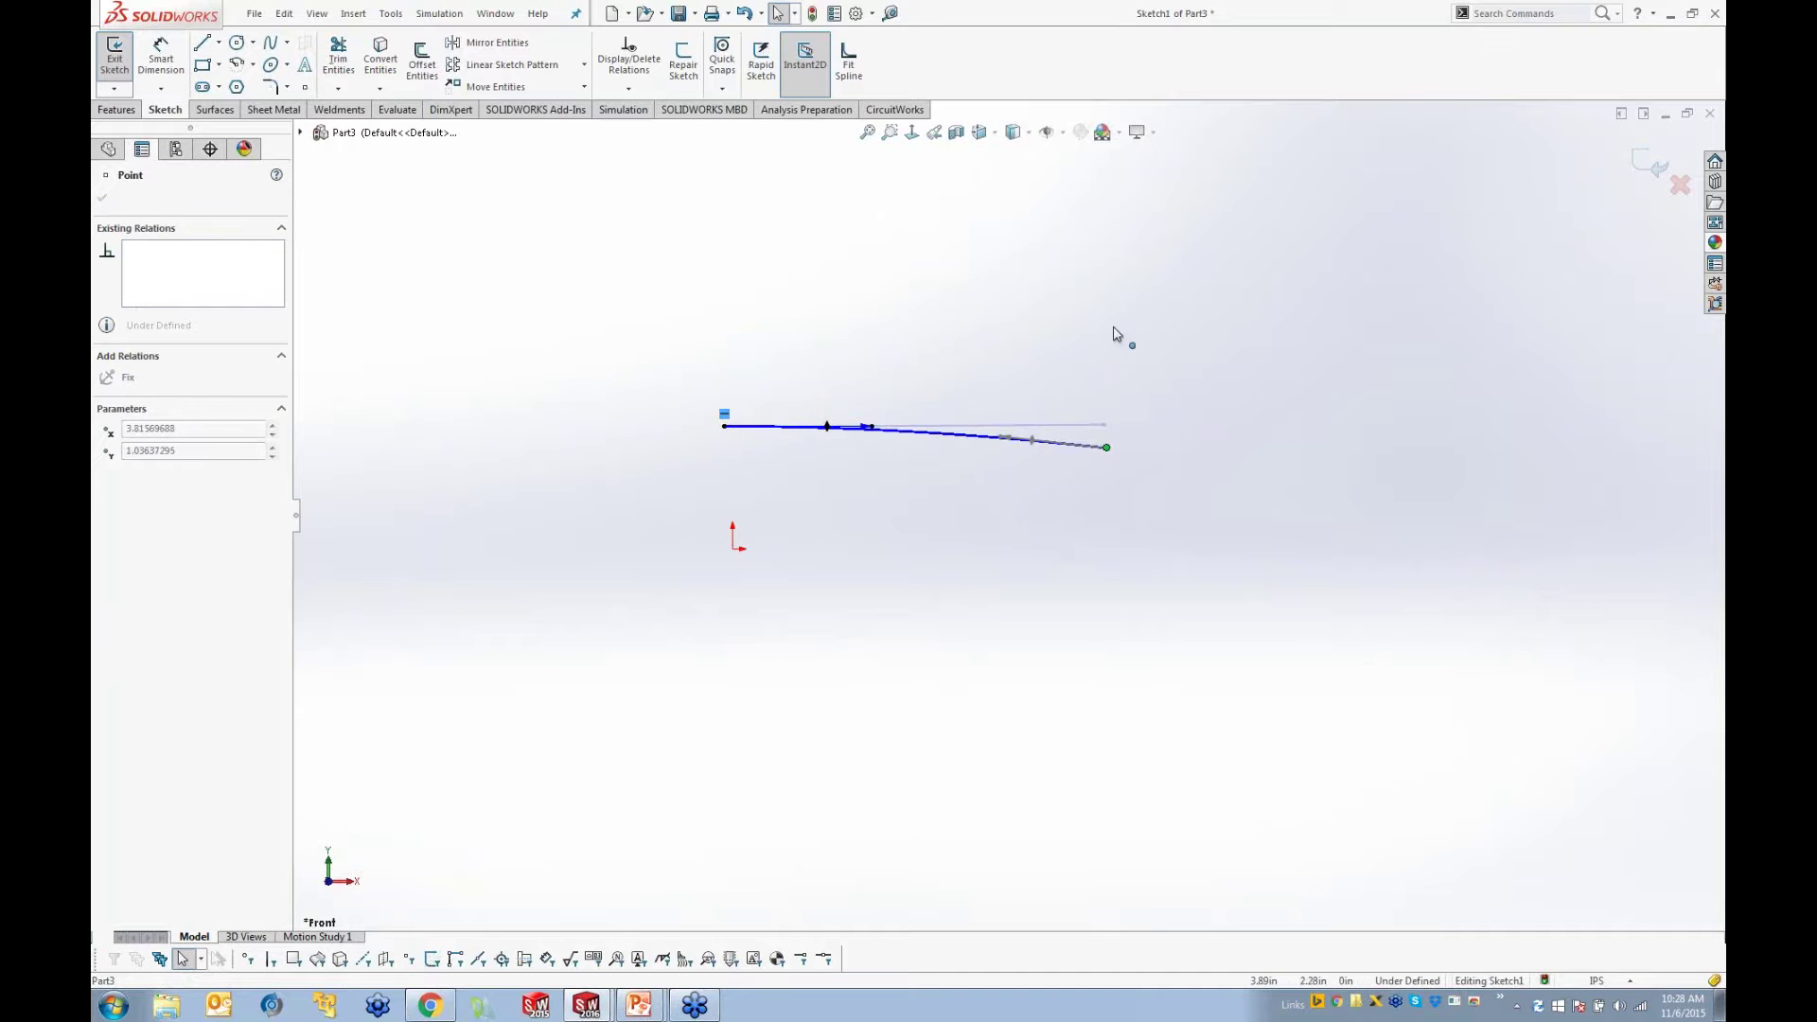
pyautogui.moveTo(1114, 328)
pyautogui.mouseDown()
pyautogui.moveTo(1103, 459)
pyautogui.moveTo(1106, 351)
pyautogui.mouseUp()
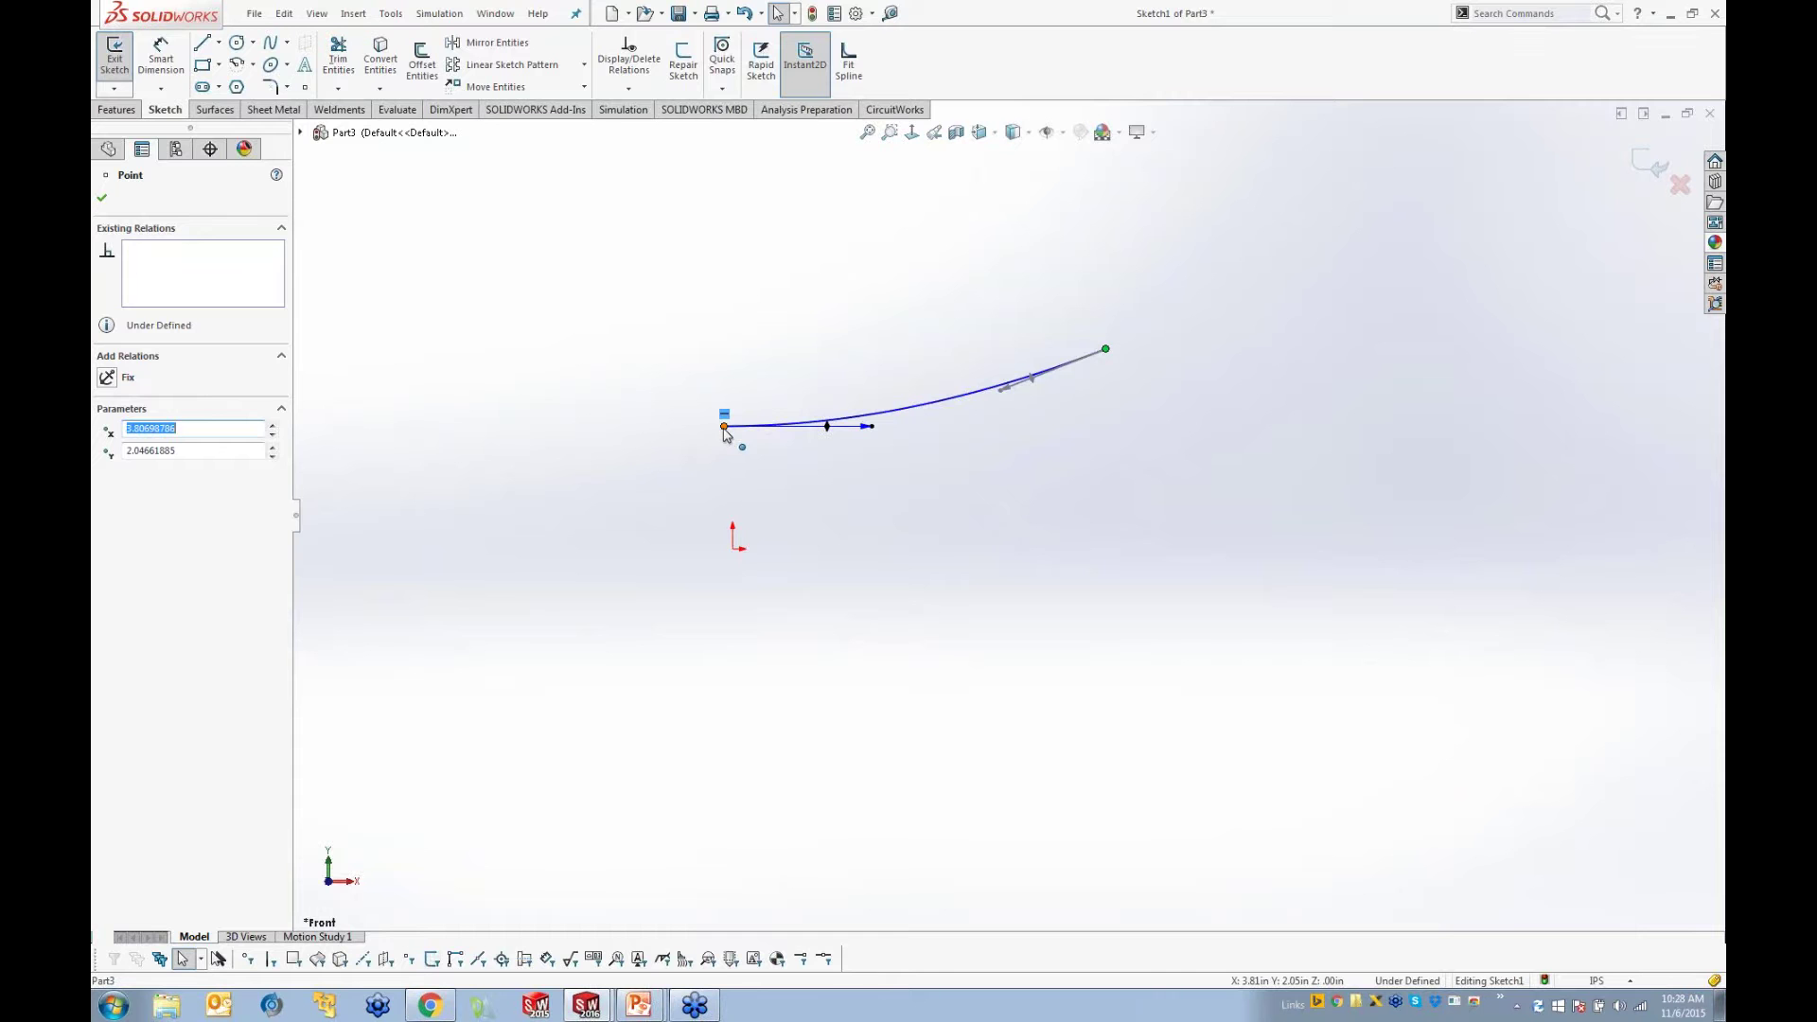
pyautogui.click(1108, 453)
pyautogui.moveTo(1106, 349); pyautogui.dragTo(1077, 482)
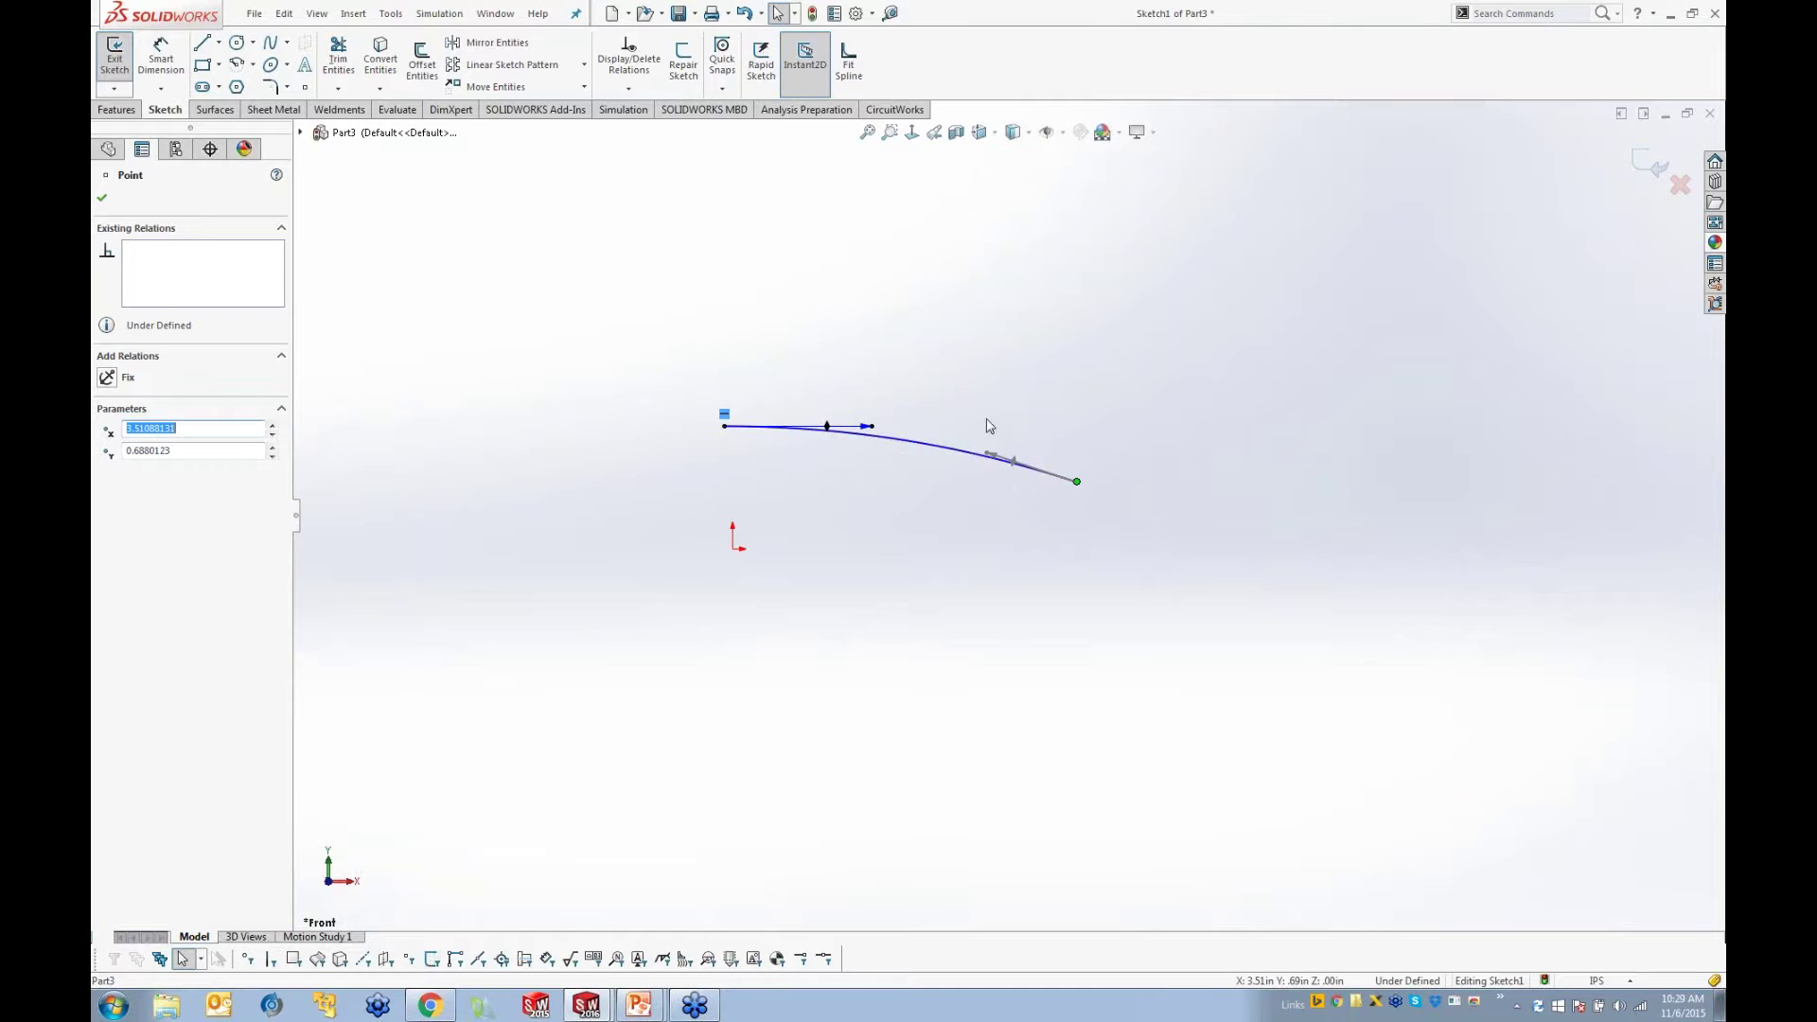
# Step: Discard the spline sketch's changes and close the new part without saving it
pyautogui.click(1679, 189)
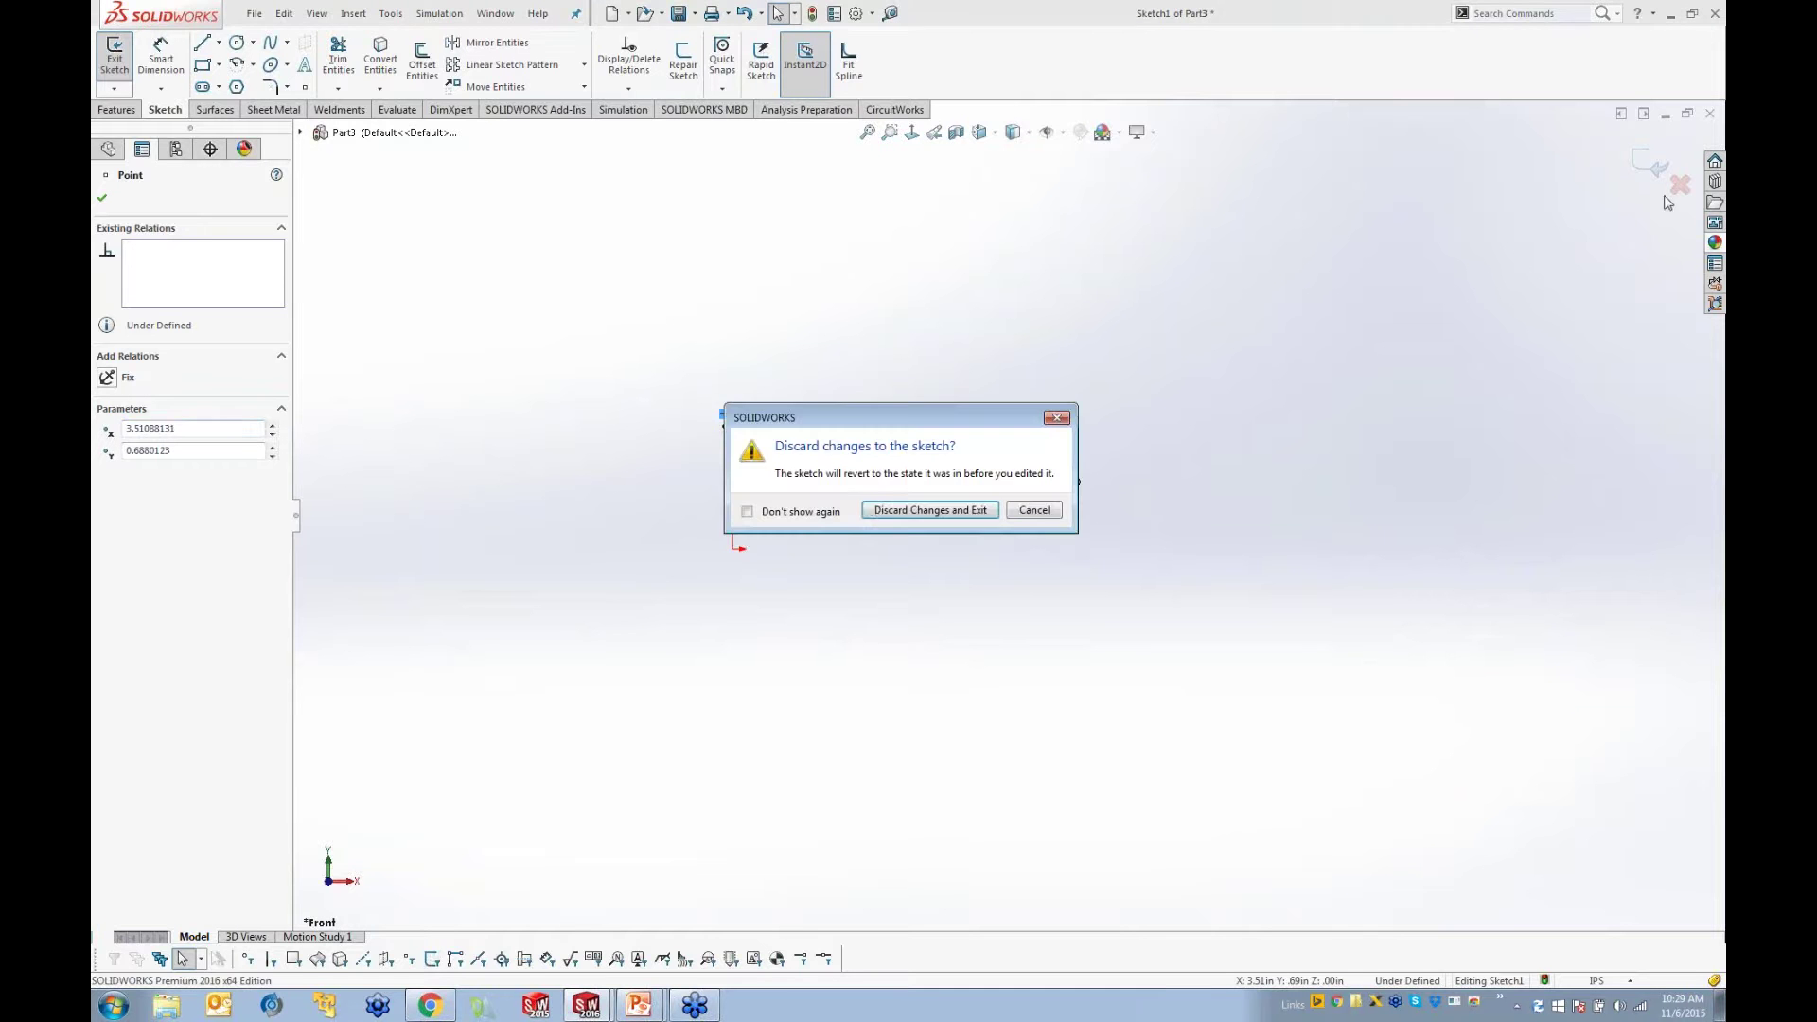
pyautogui.click(929, 510)
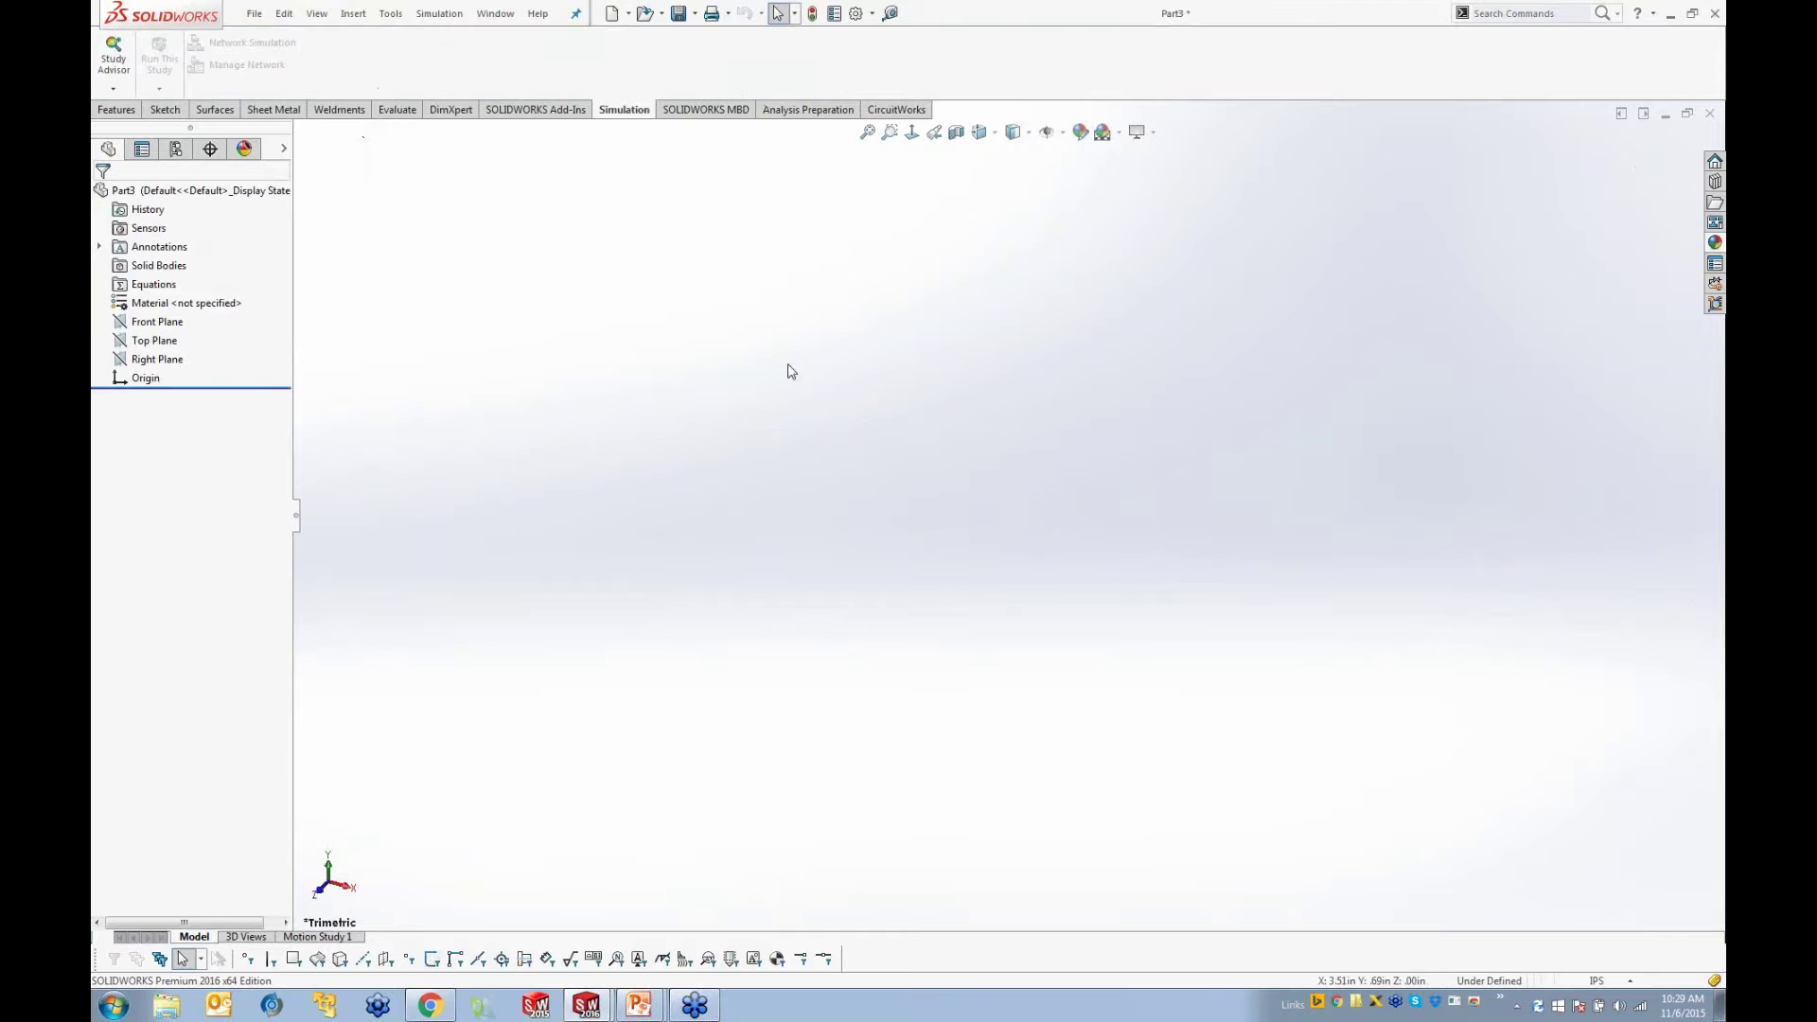
pyautogui.click(1710, 113)
pyautogui.click(837, 513)
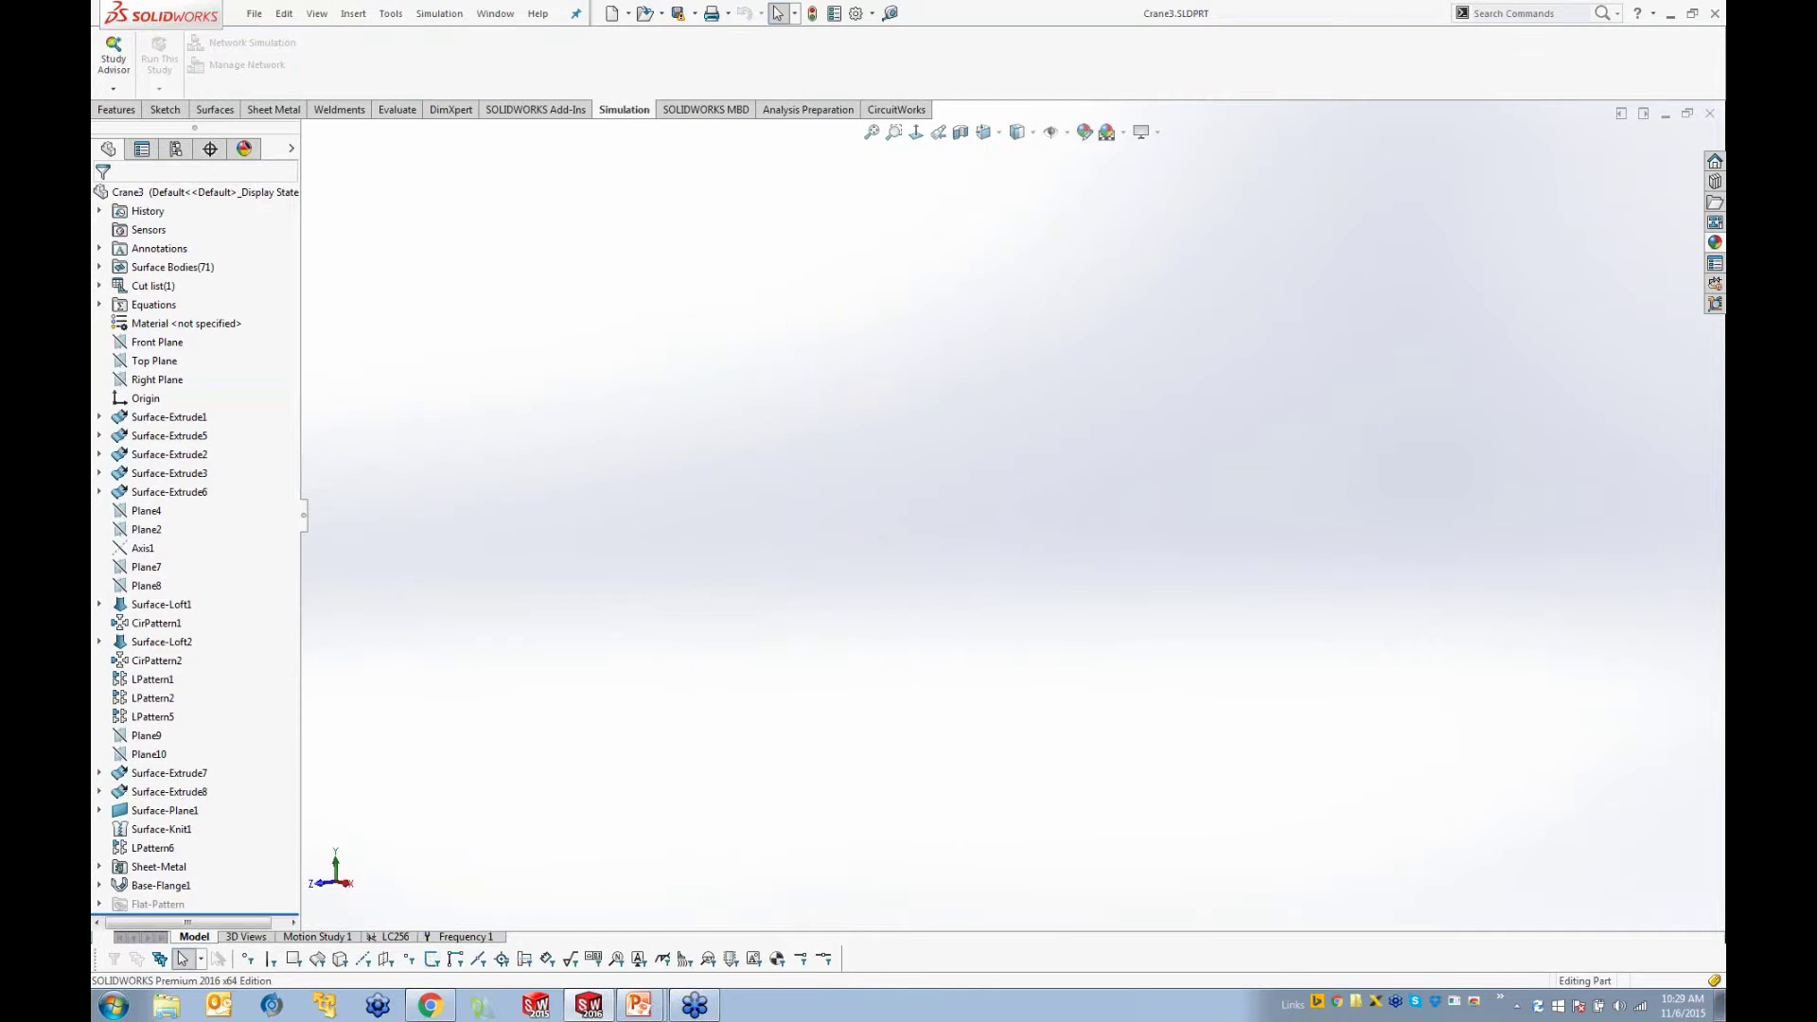
# Step: Open the LC256 study of the Crane3 part
pyautogui.click(396, 937)
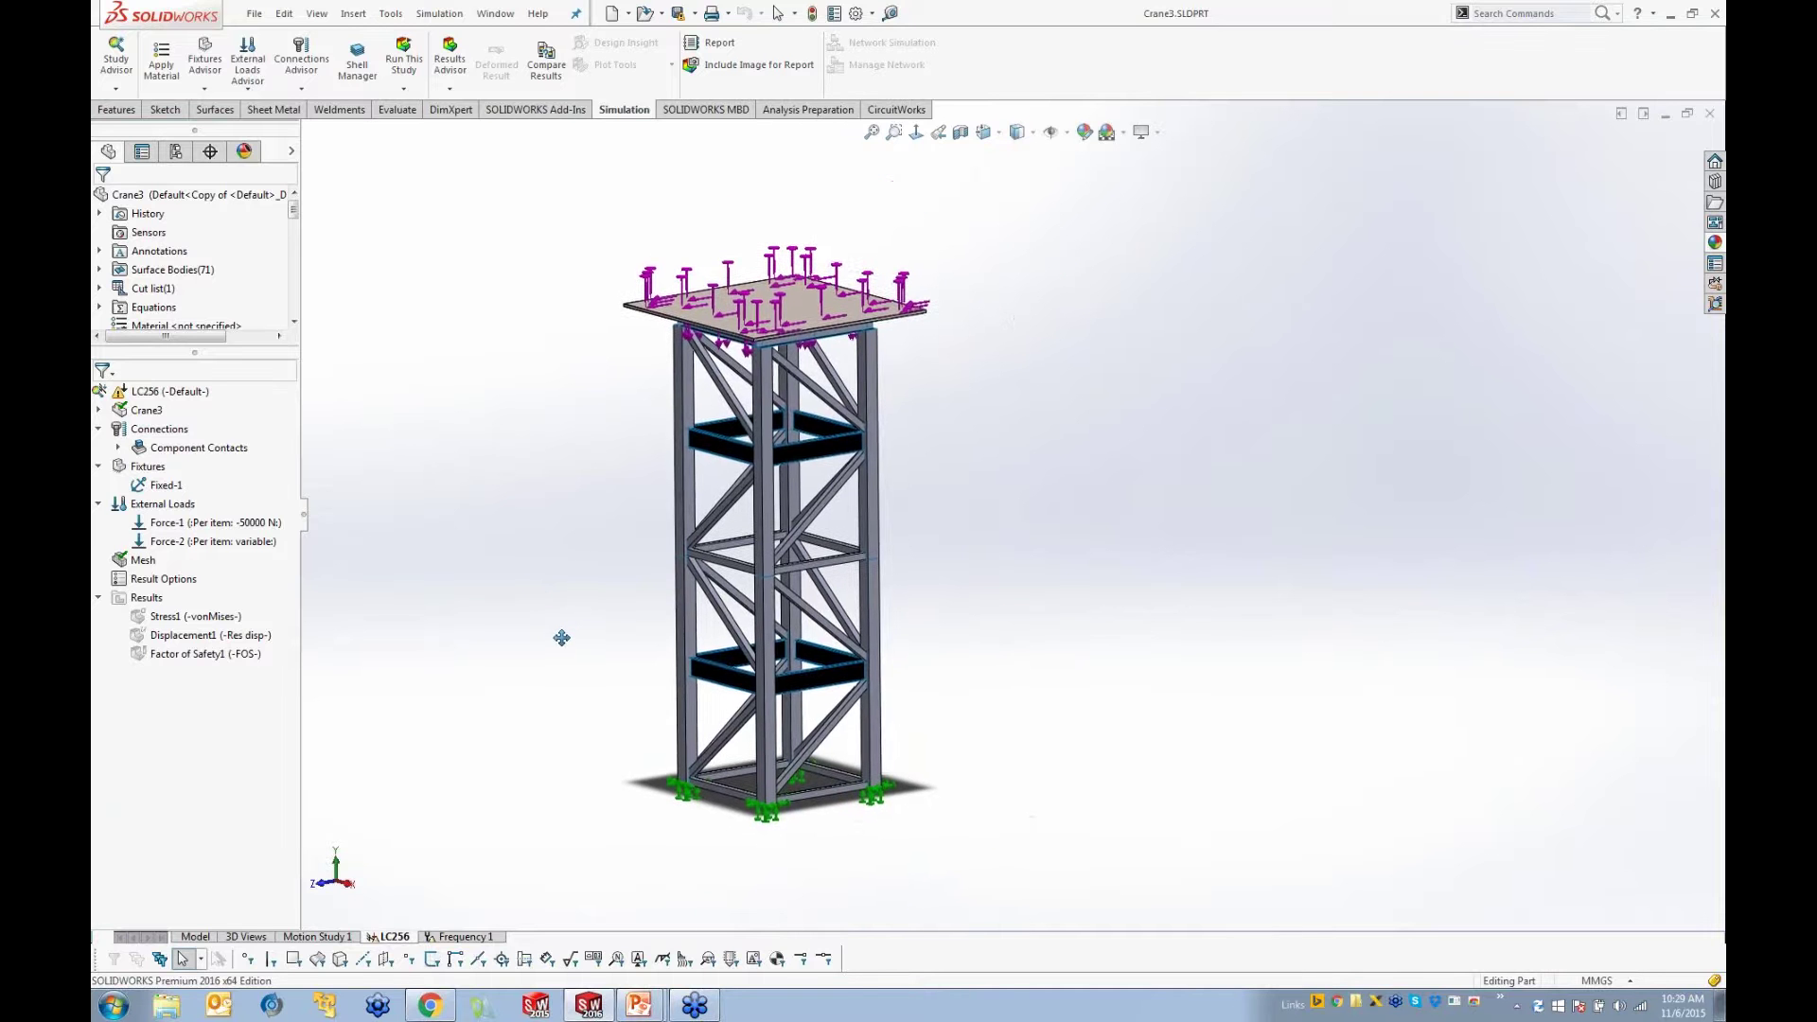
# Step: Run the LC256 study and close the solver dialogs
pyautogui.keyDown('ctrl'); pyautogui.moveTo(562, 636); pyautogui.dragTo(563, 640, button='middle'); pyautogui.keyUp('ctrl')
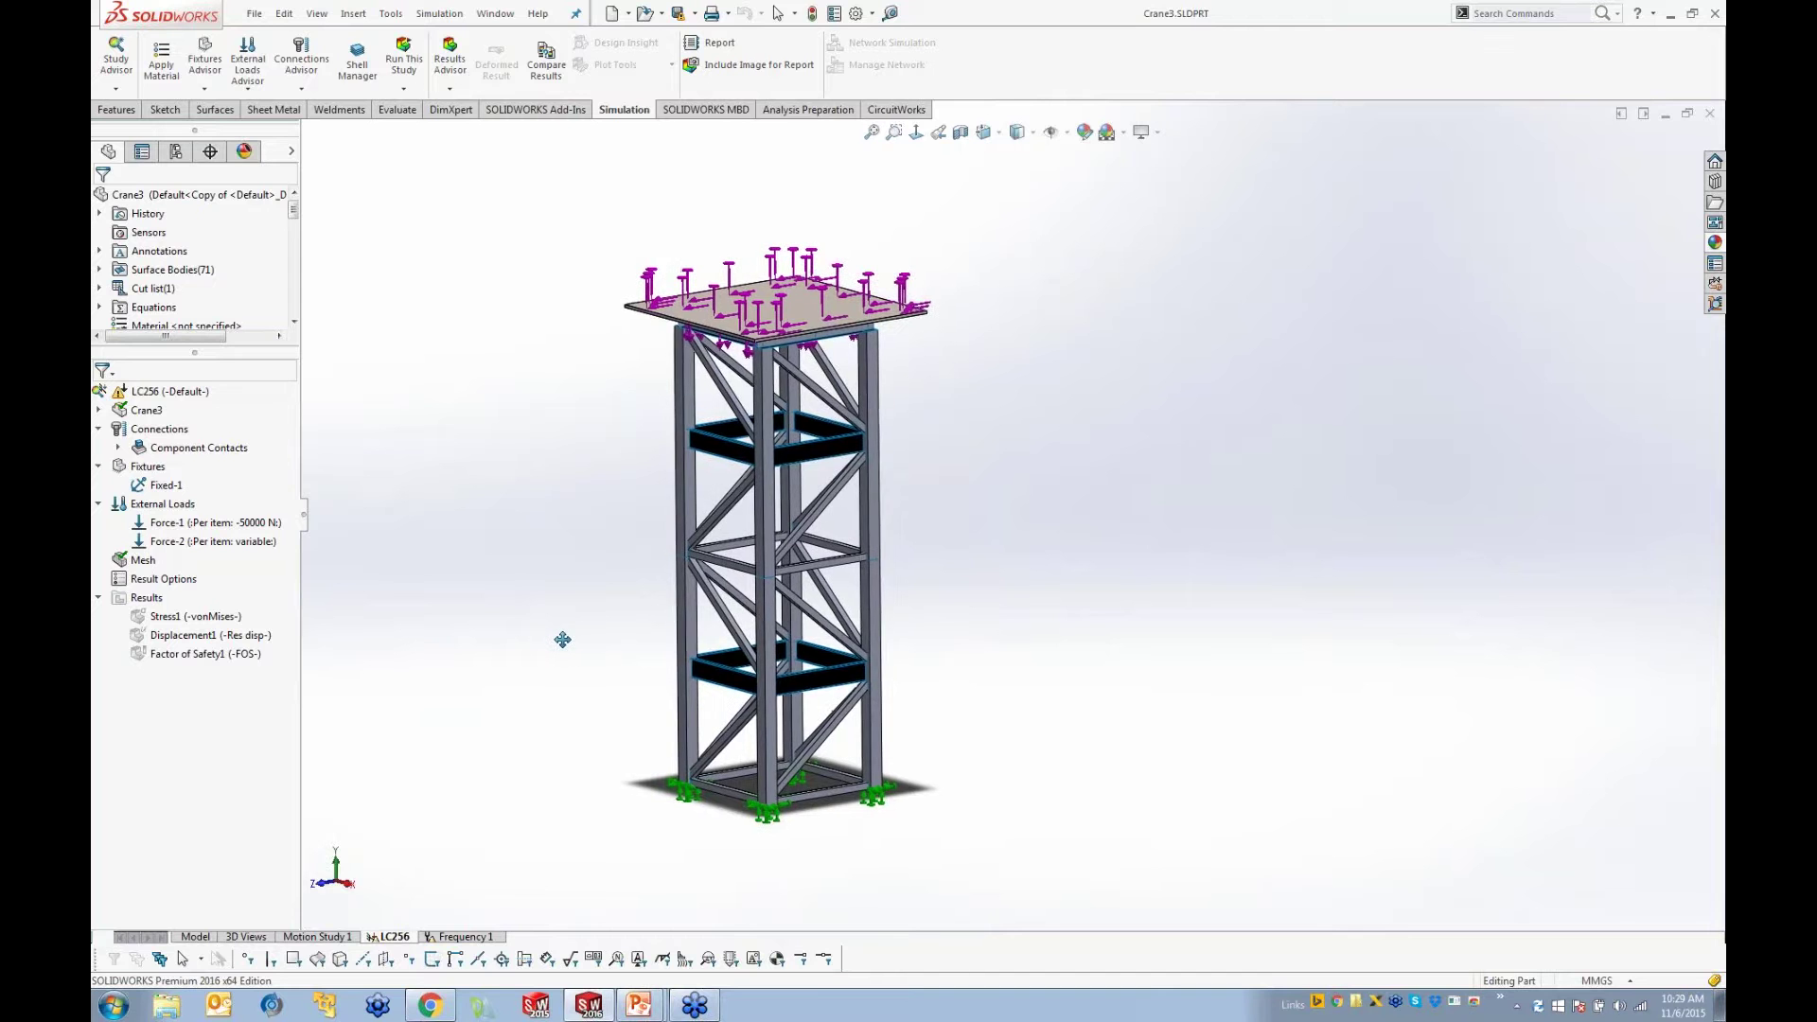
pyautogui.rightClick(149, 390)
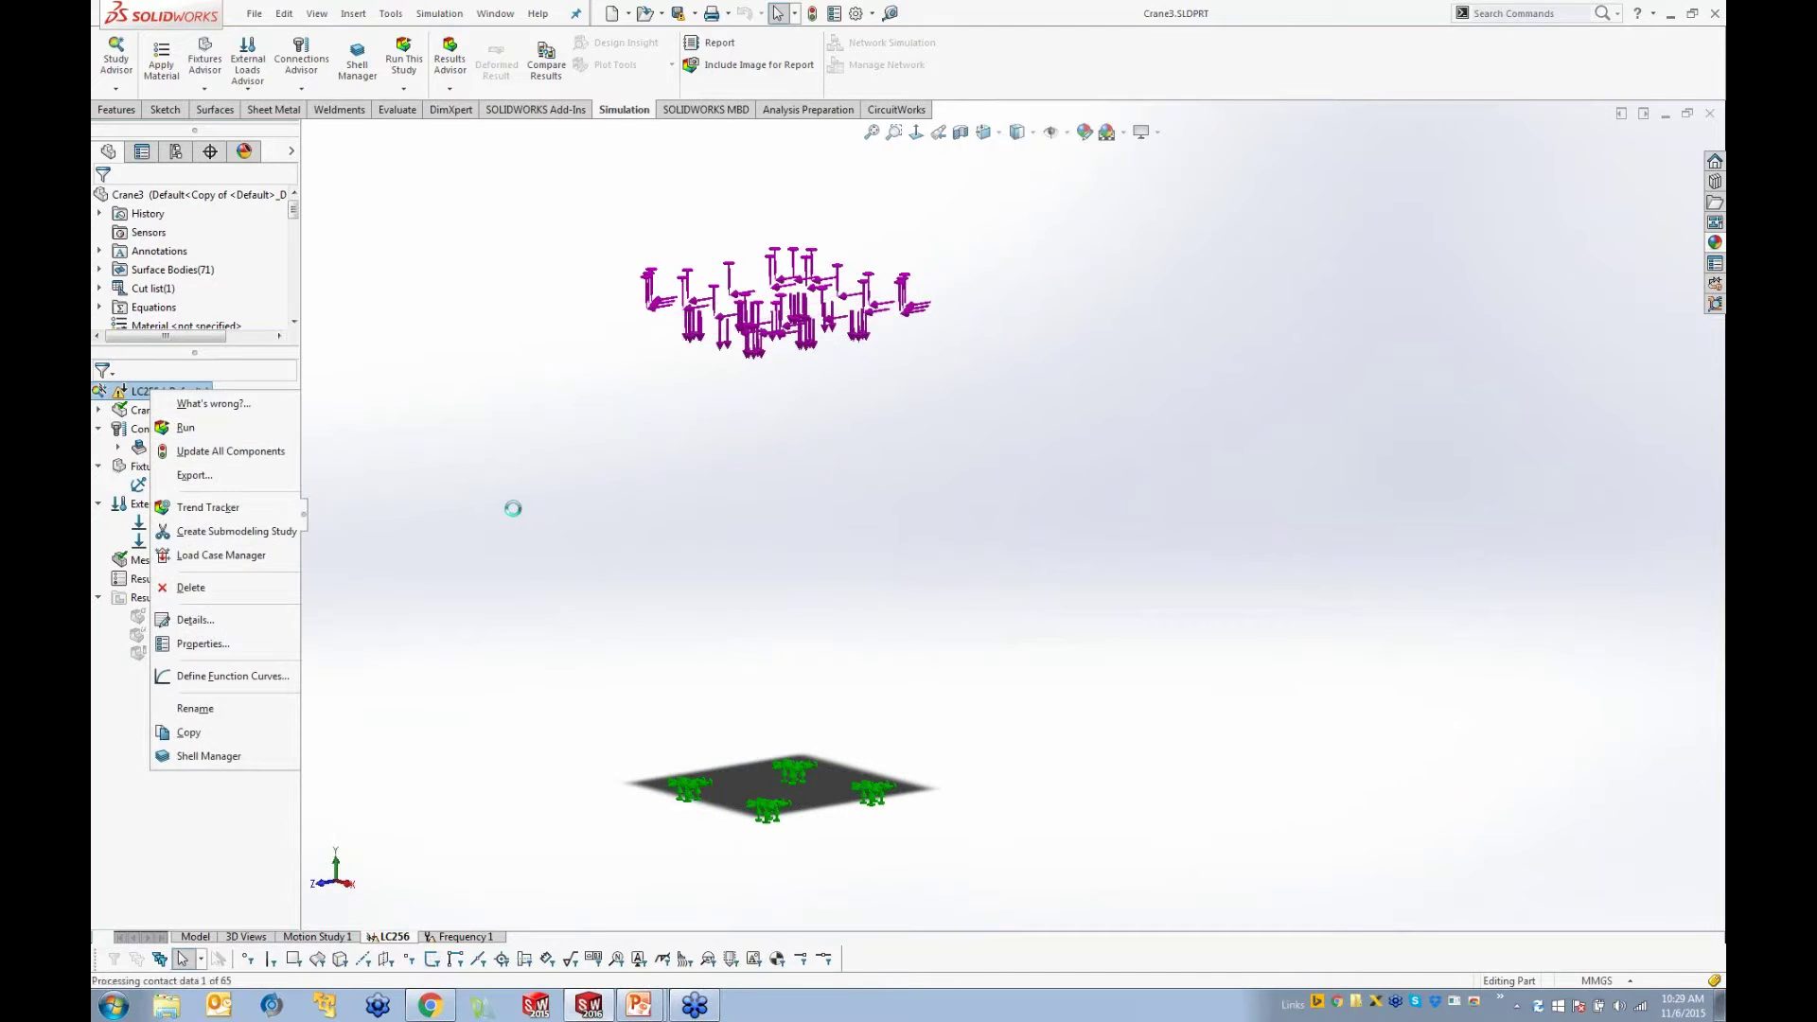
pyautogui.press('Return')
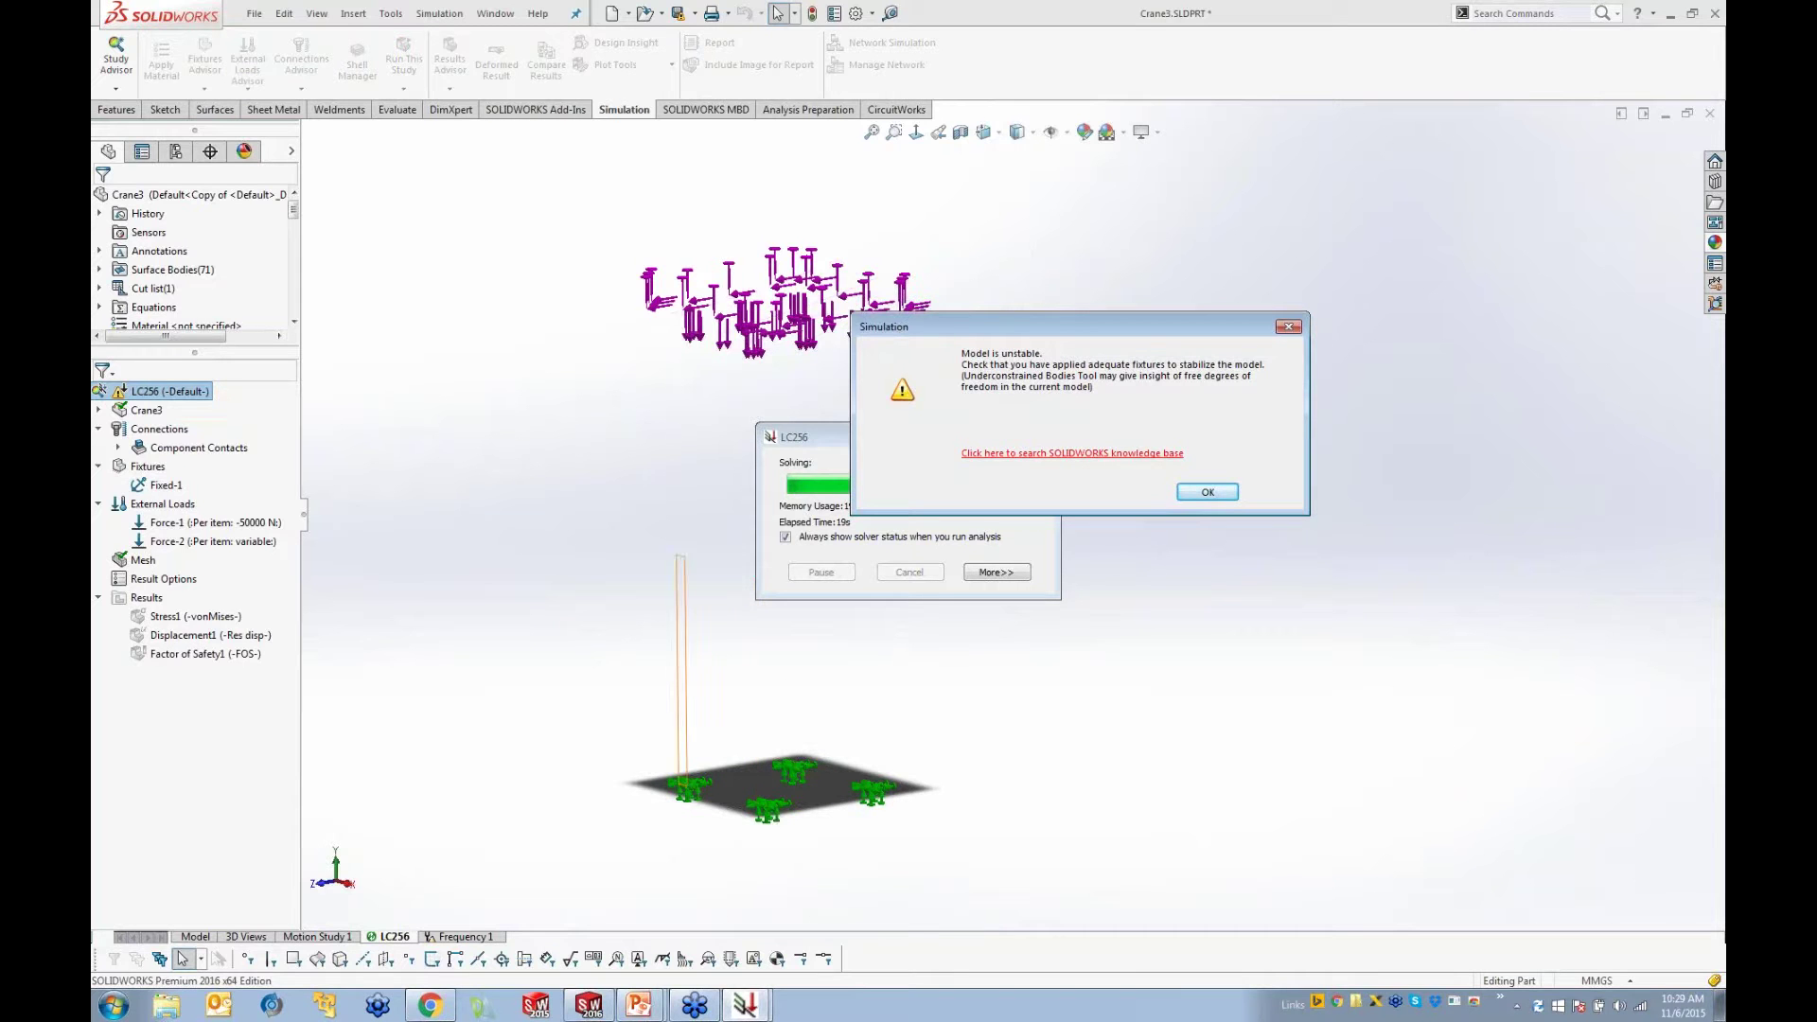
pyautogui.click(1208, 492)
pyautogui.click(887, 543)
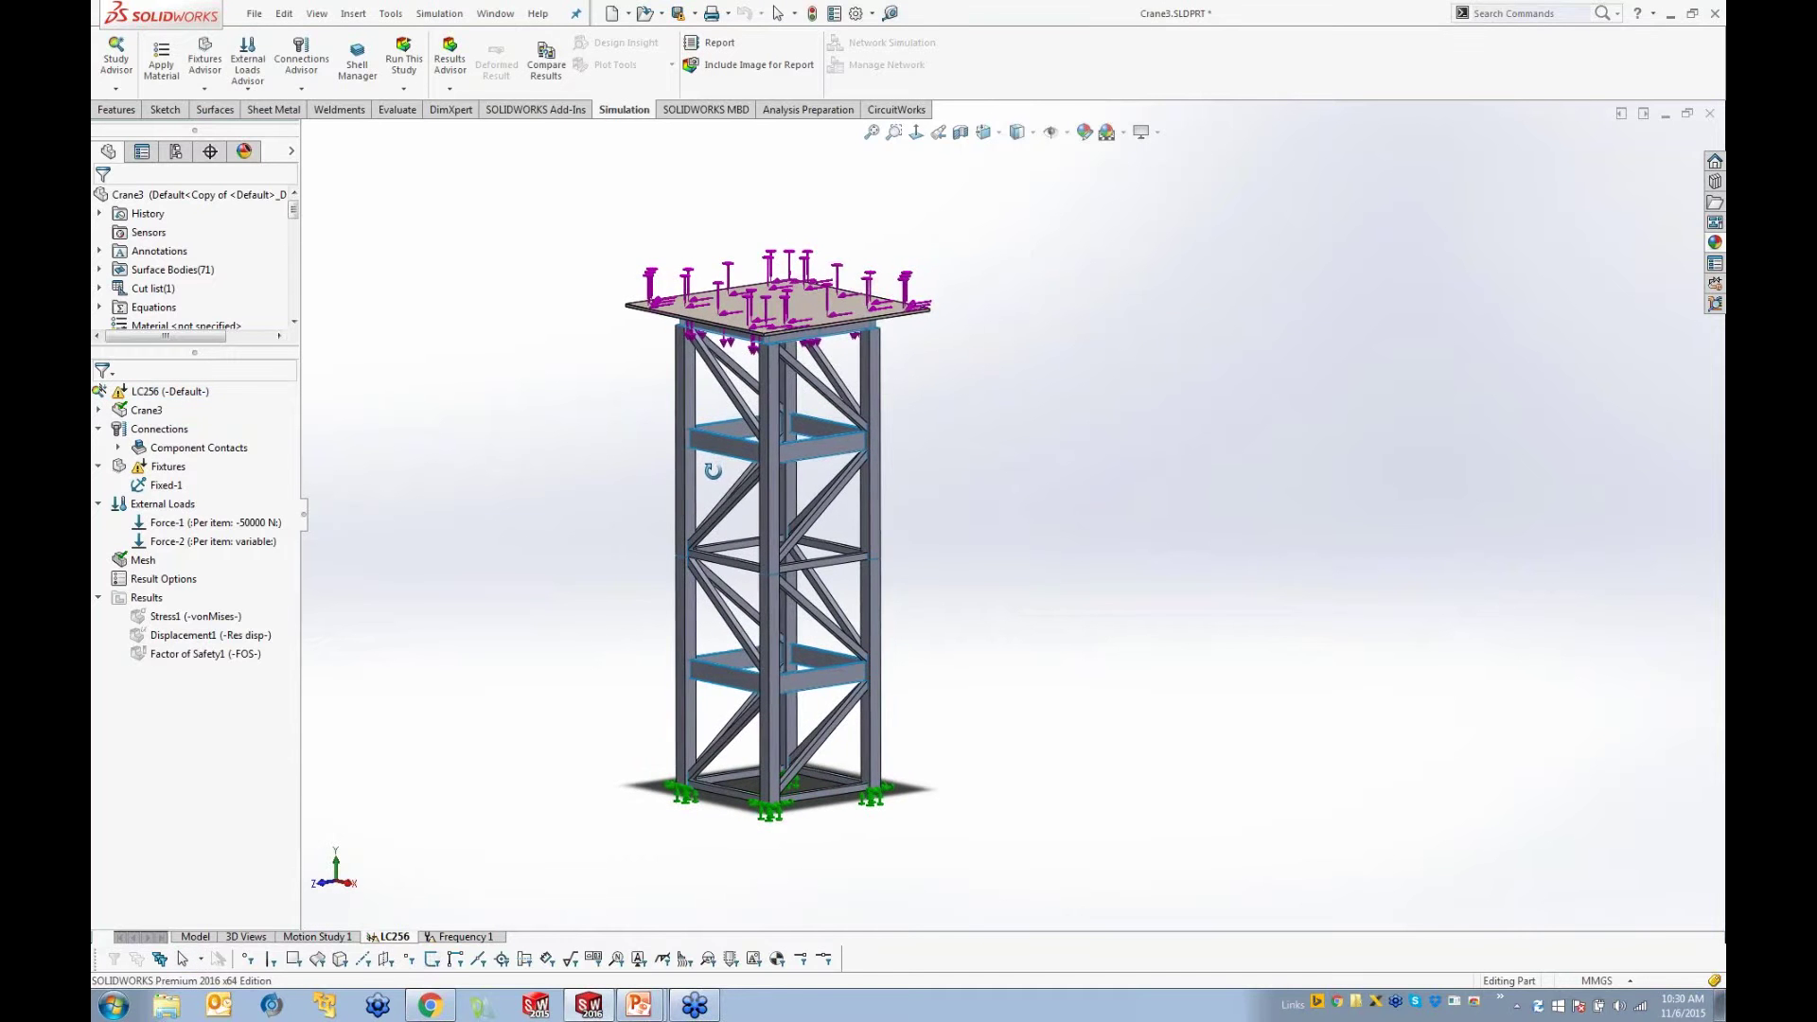
# Step: Calculate the underconstrained bodies of the LC256 study with a Contact Visualization Plot
pyautogui.rightClick(157, 430)
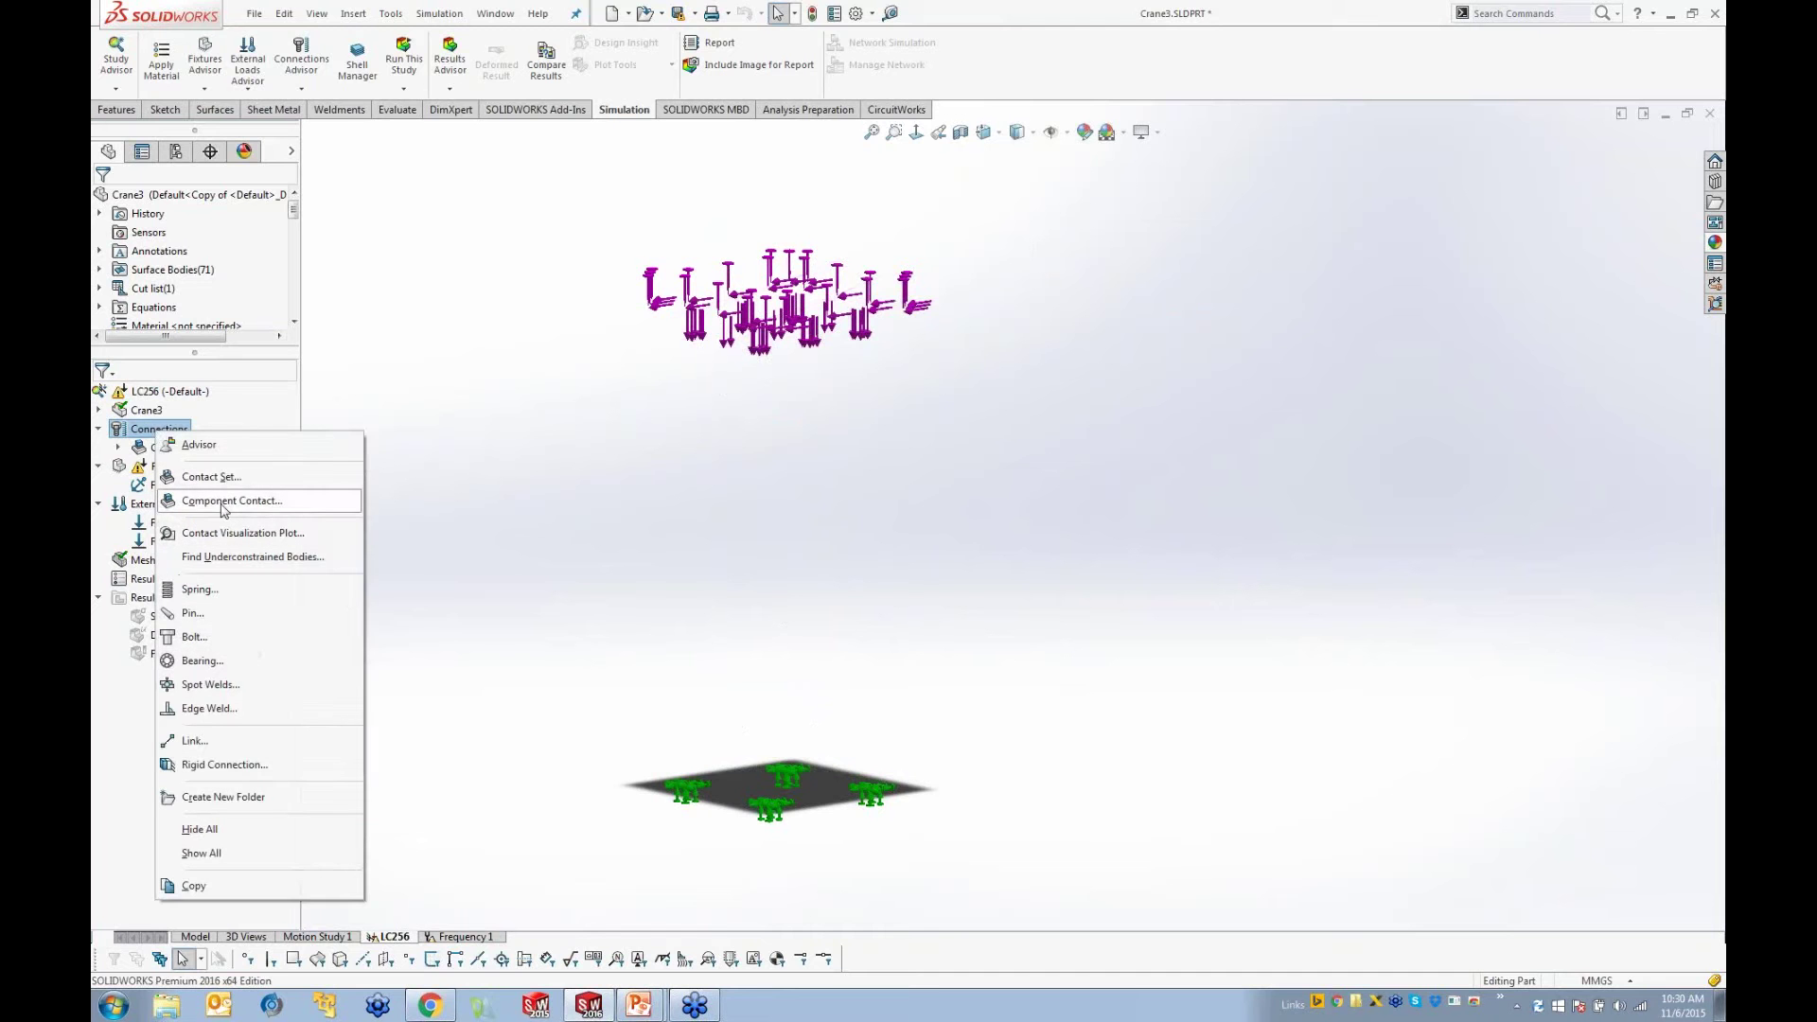
pyautogui.click(227, 533)
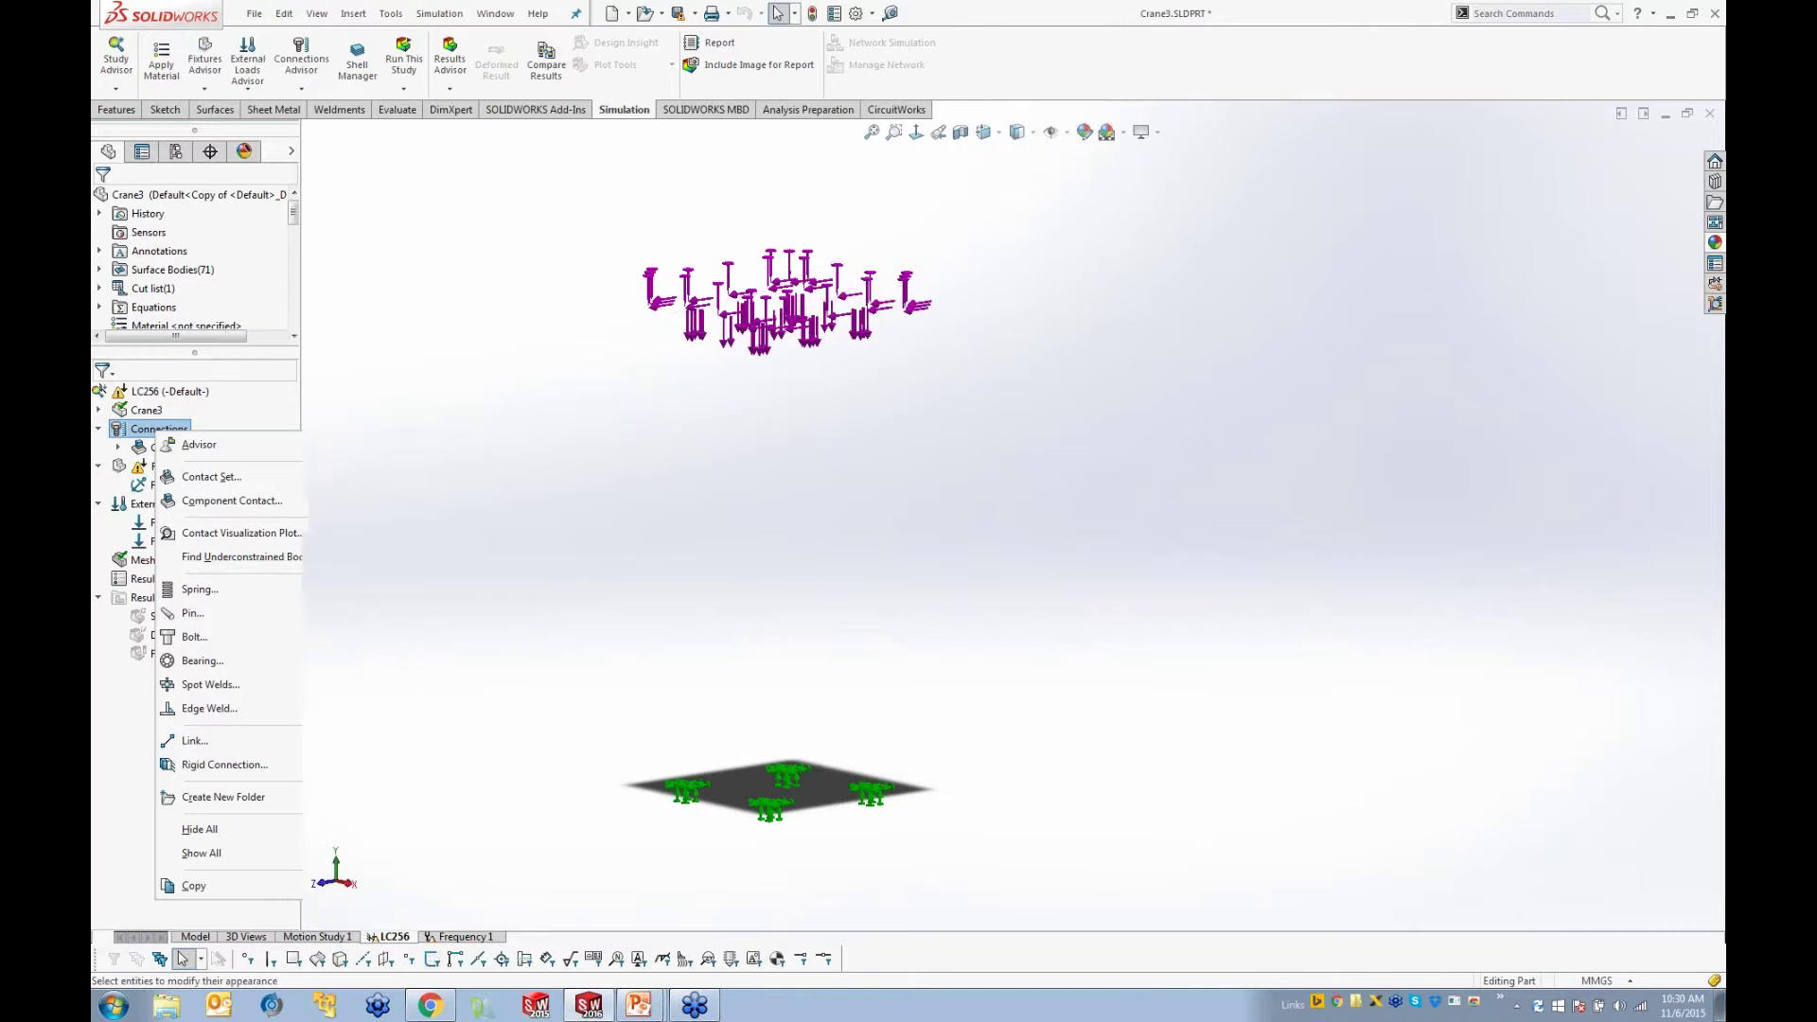
pyautogui.click(244, 230)
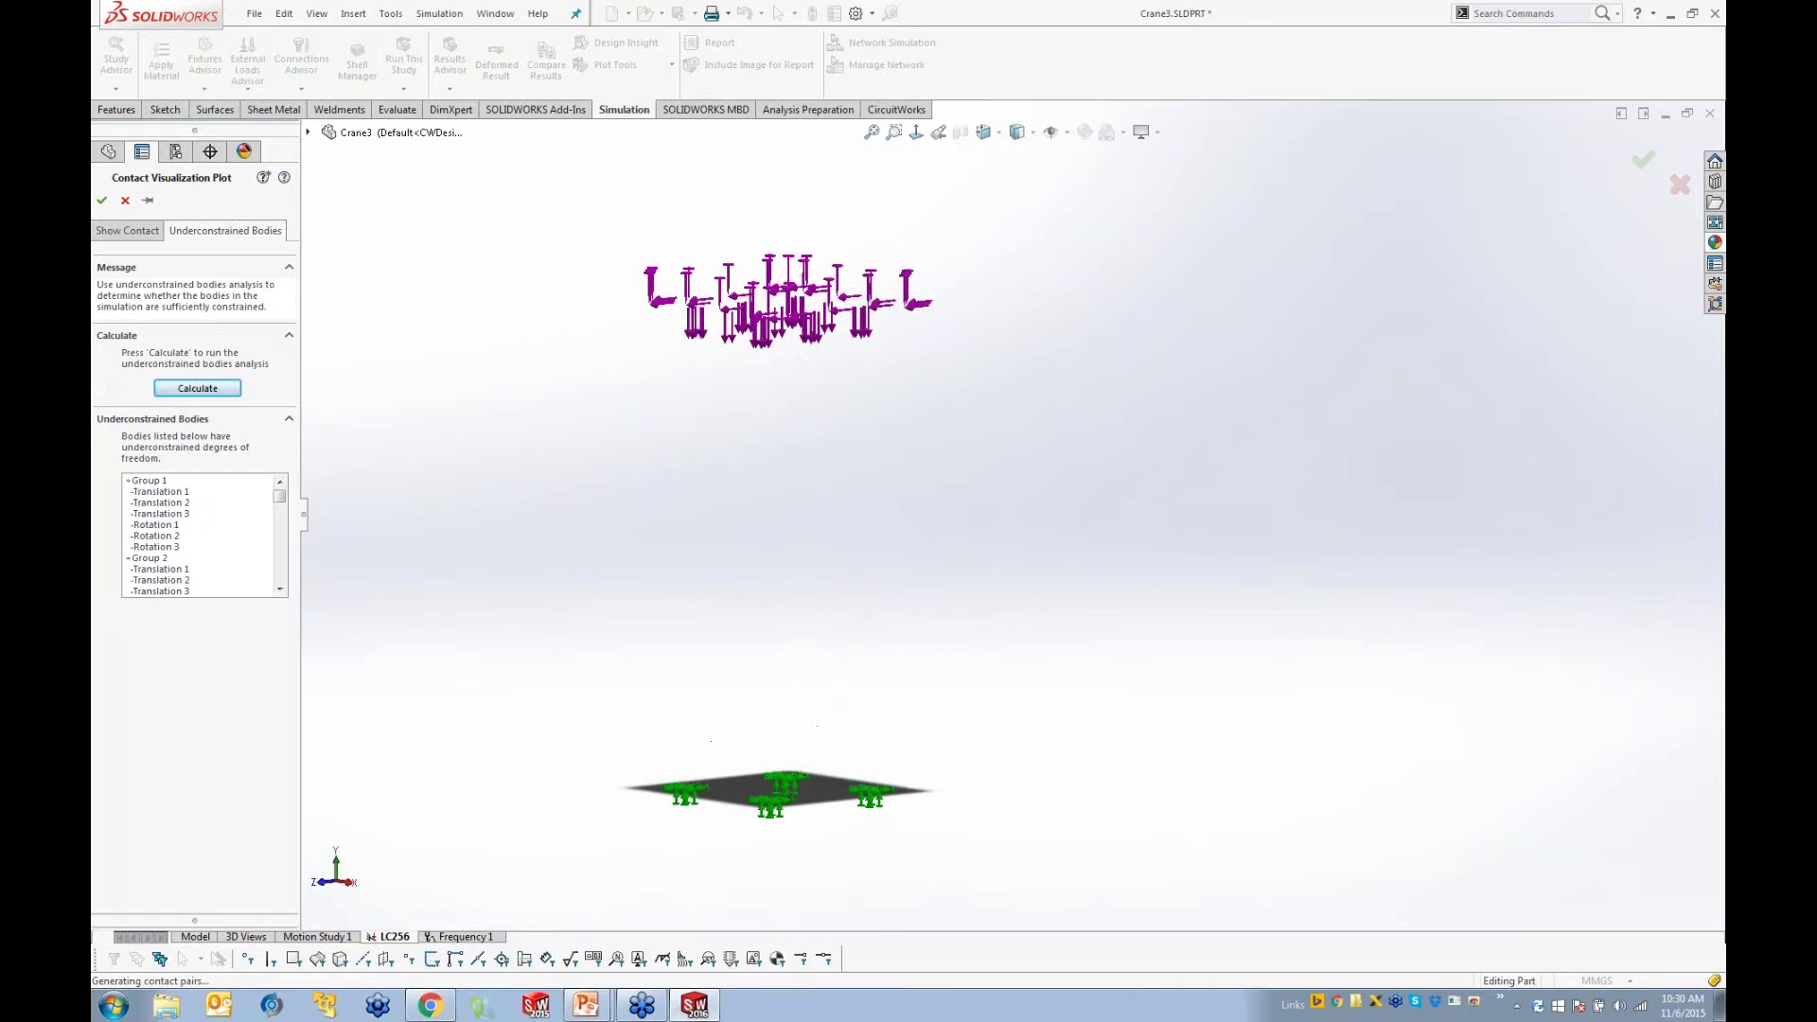
# Step: Preview the free translations 1 to 3 and rotations 1 and 2 of the Group 1 body
pyautogui.click(161, 492)
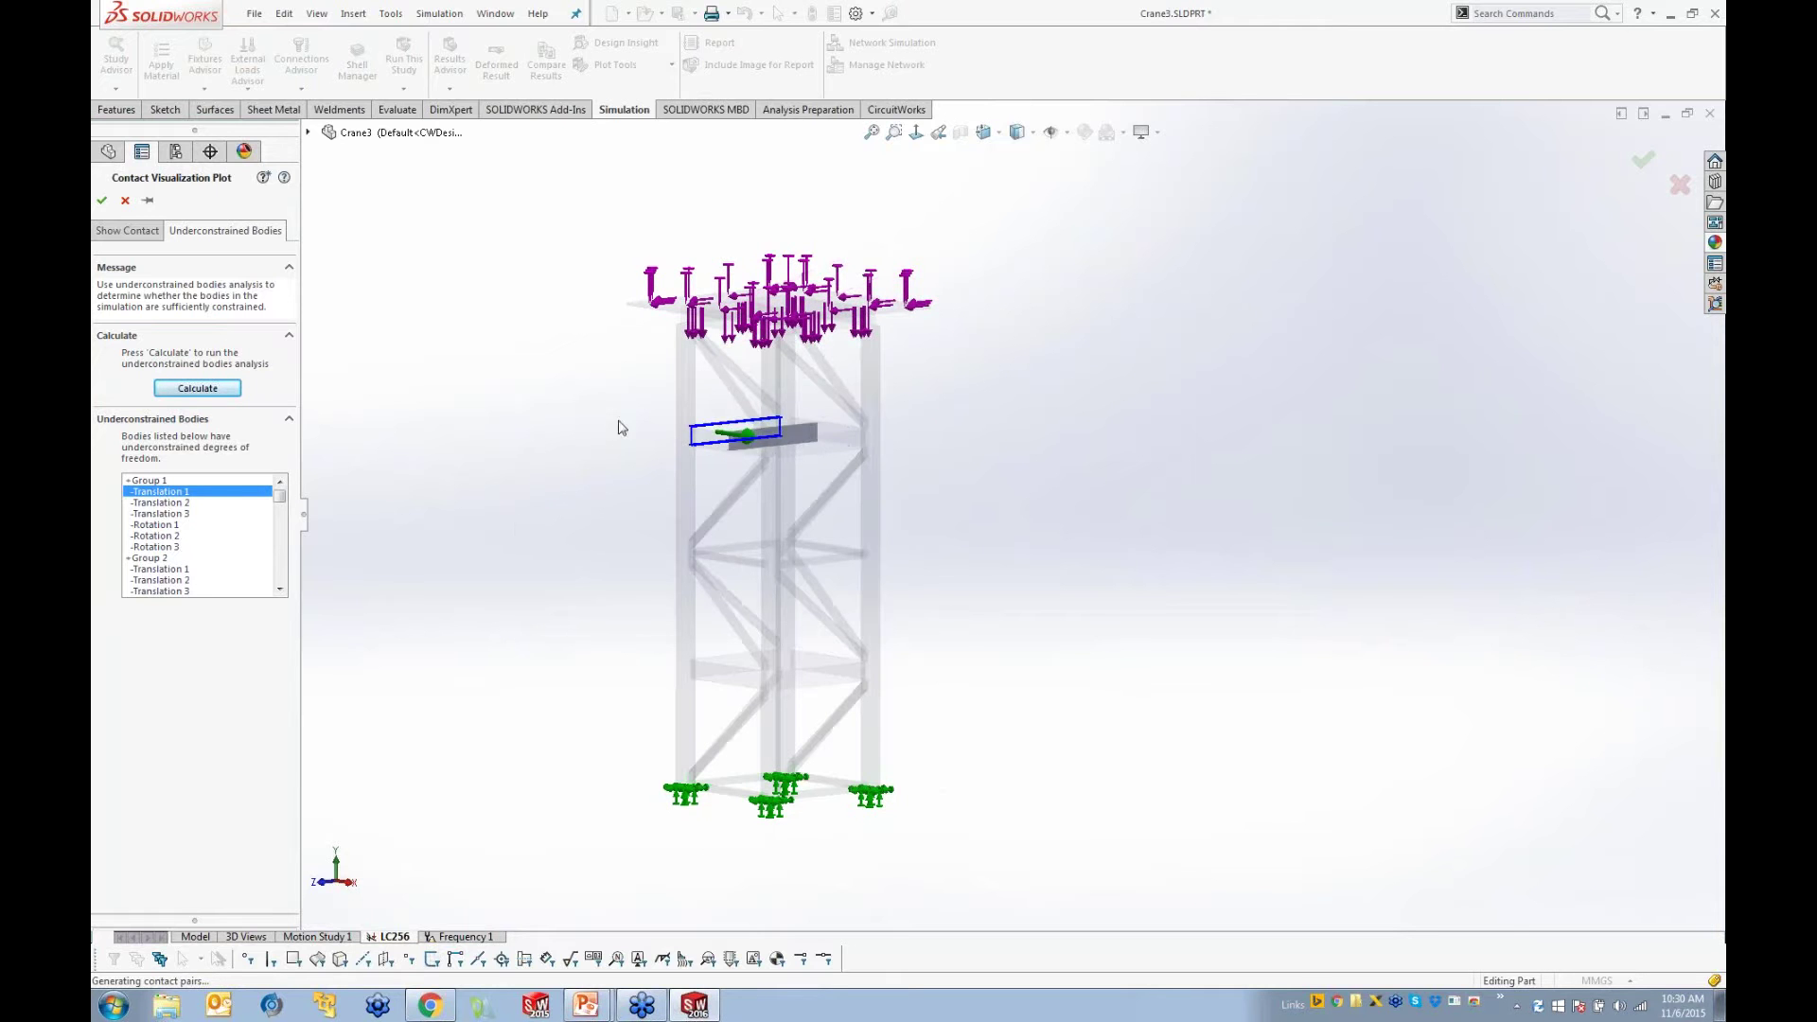
pyautogui.click(162, 505)
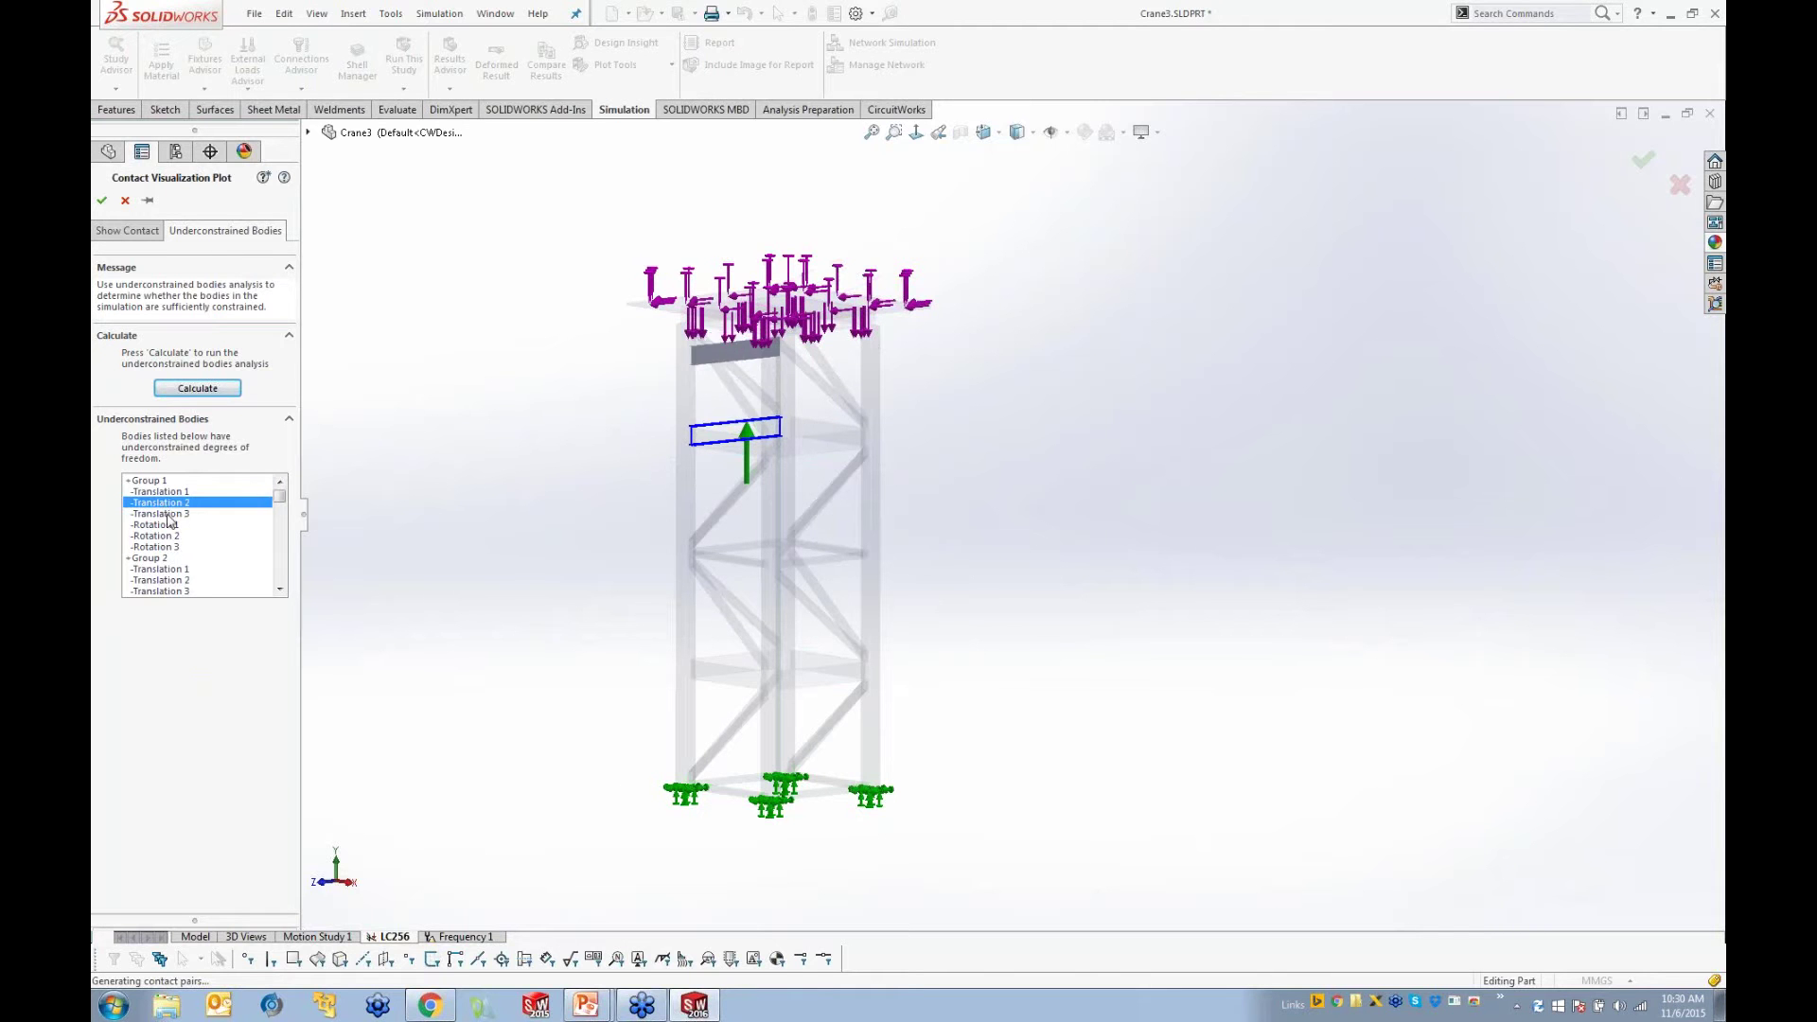
pyautogui.press('Down')
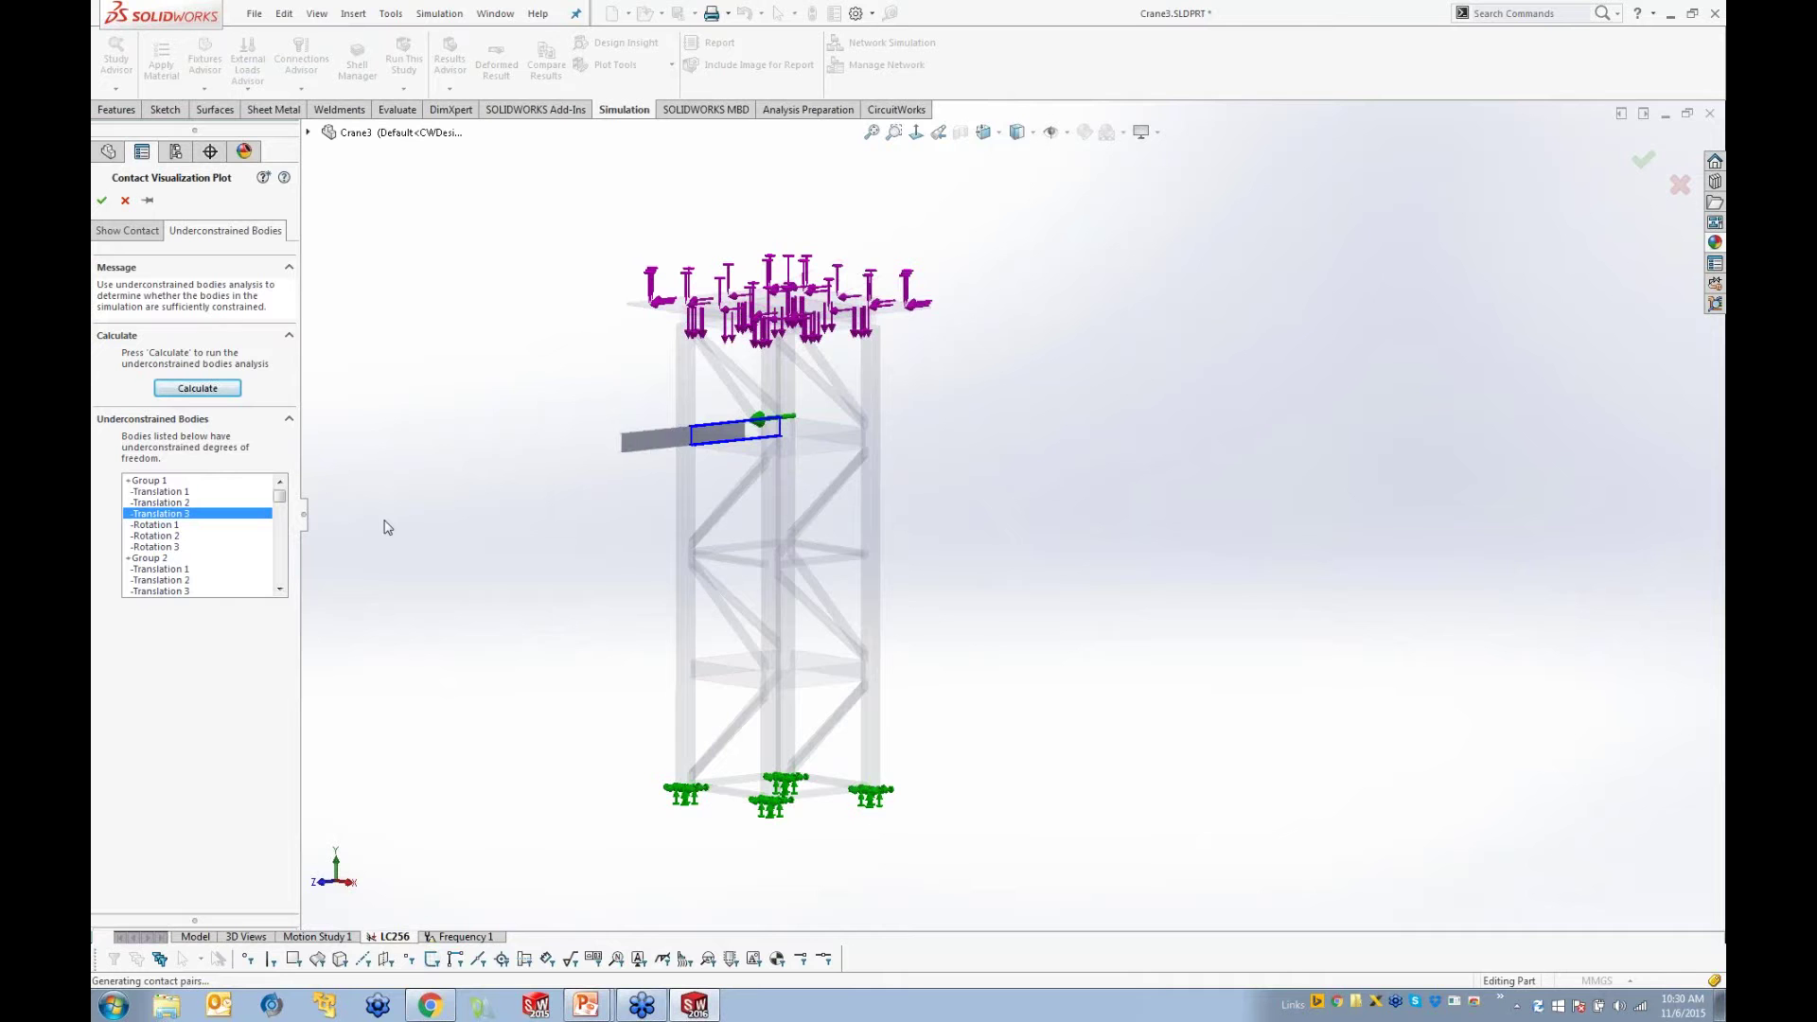
pyautogui.press('Down')
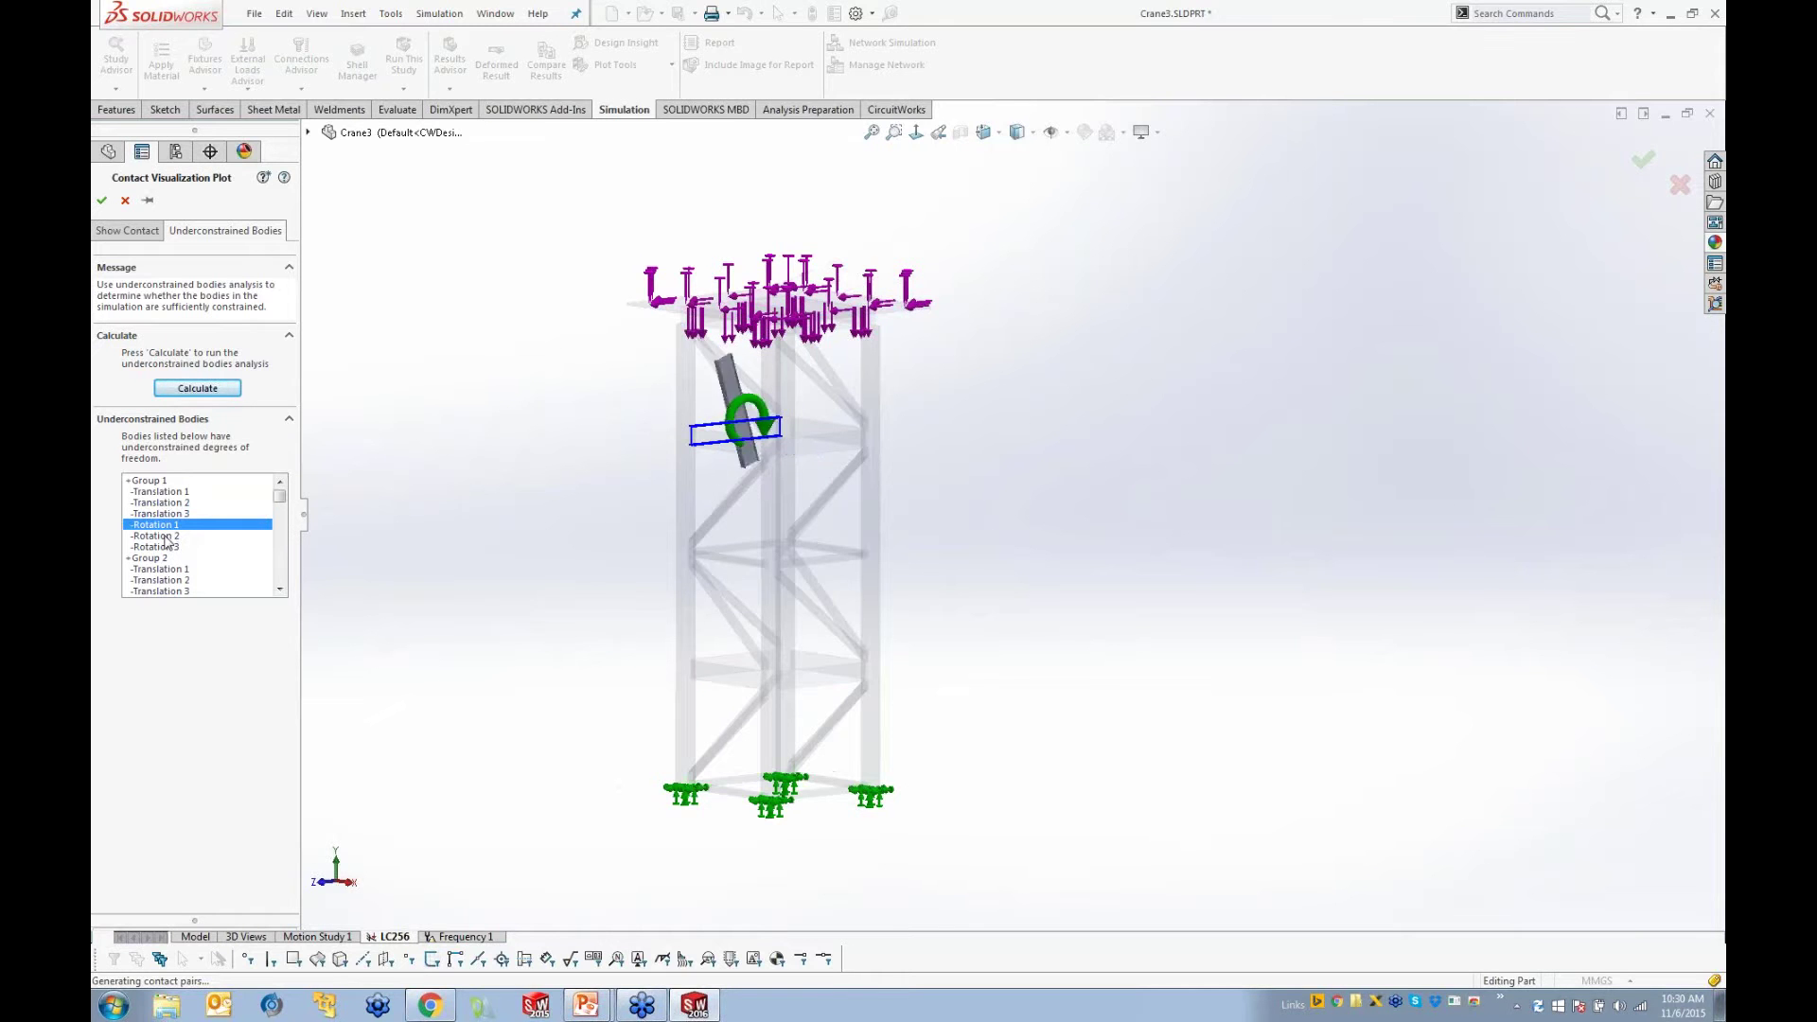
pyautogui.press('Down')
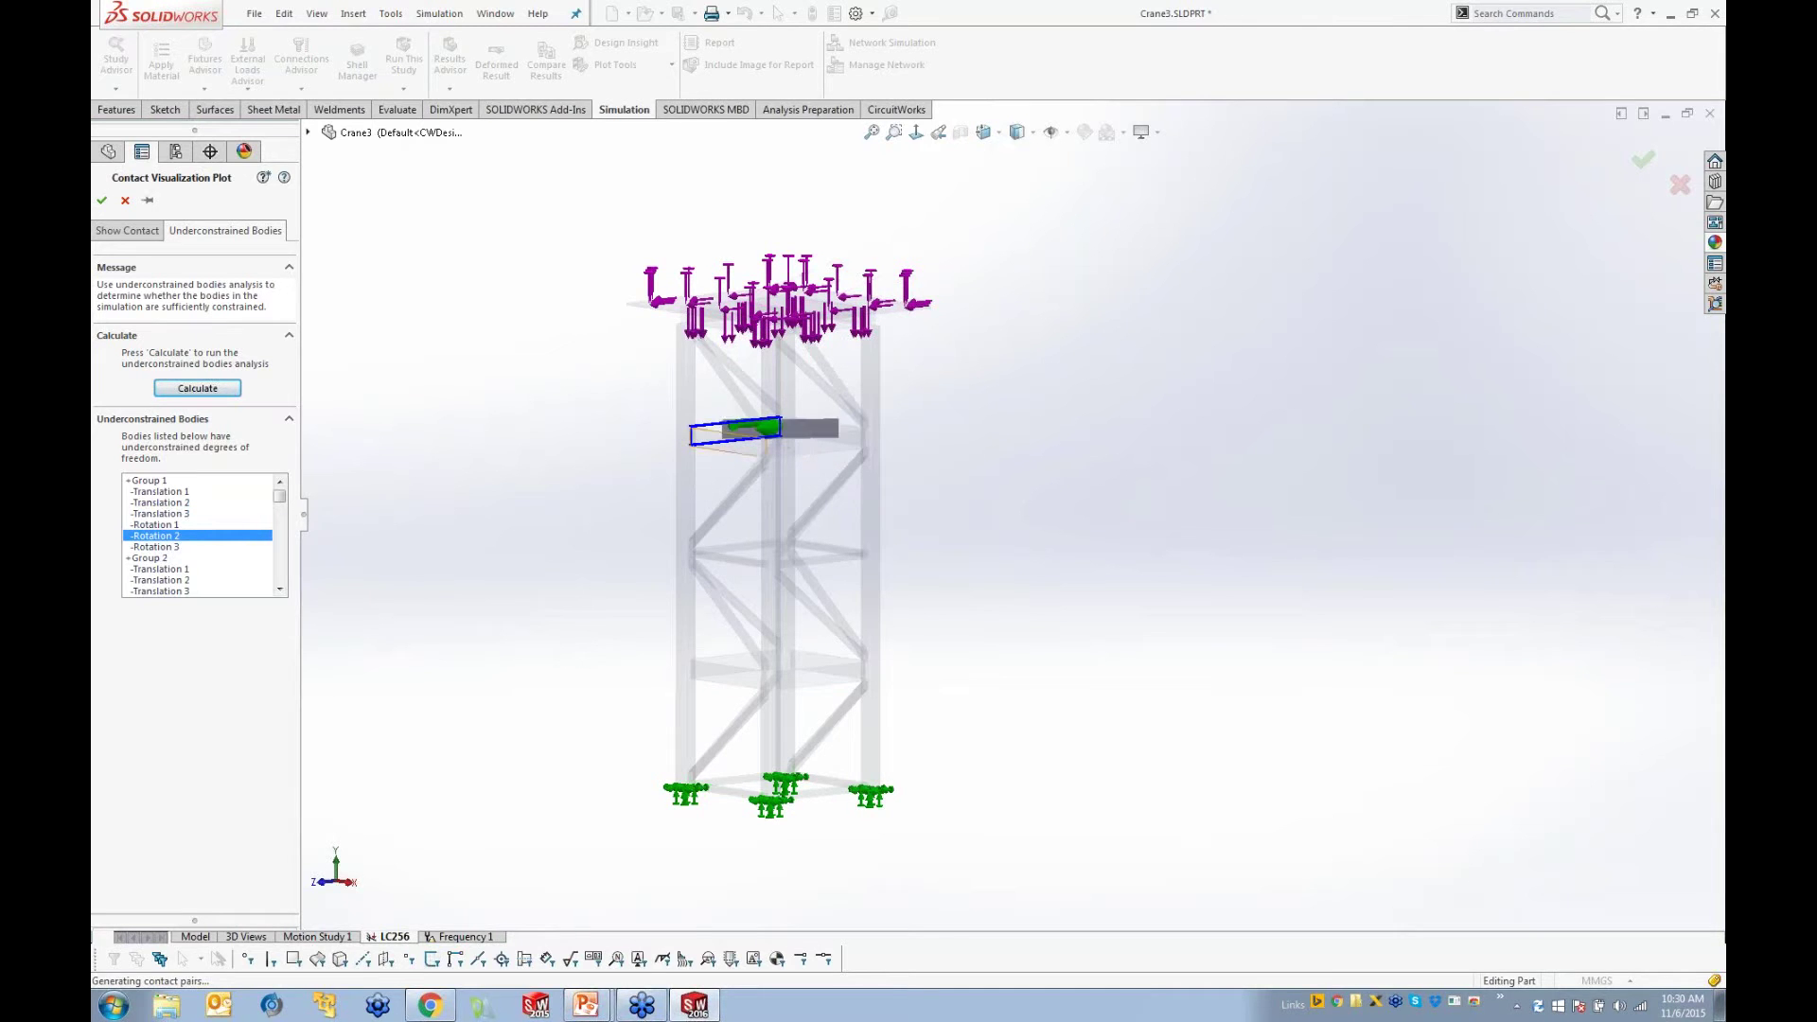
# Step: Preview Translation 1 and Rotation 2 of the Group 11 body in the underconstrained bodies list
pyautogui.moveTo(279, 496); pyautogui.dragTo(282, 529)
pyautogui.click(154, 526)
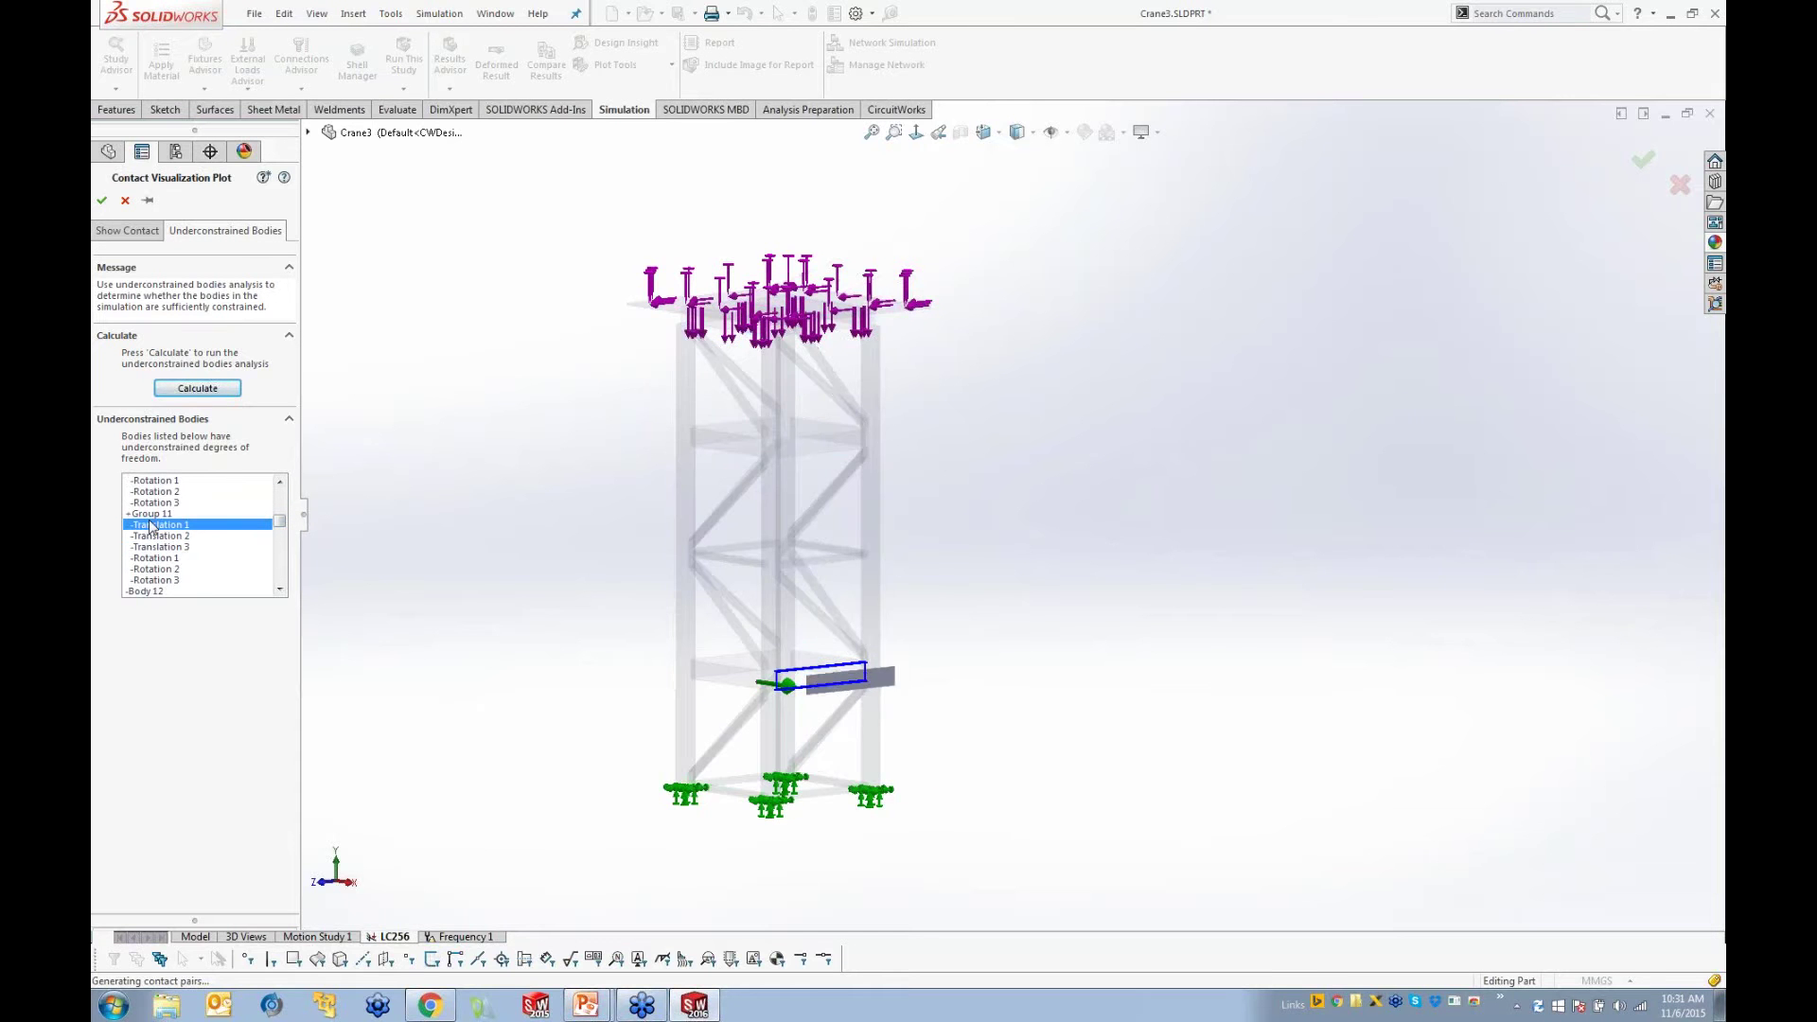
pyautogui.click(152, 569)
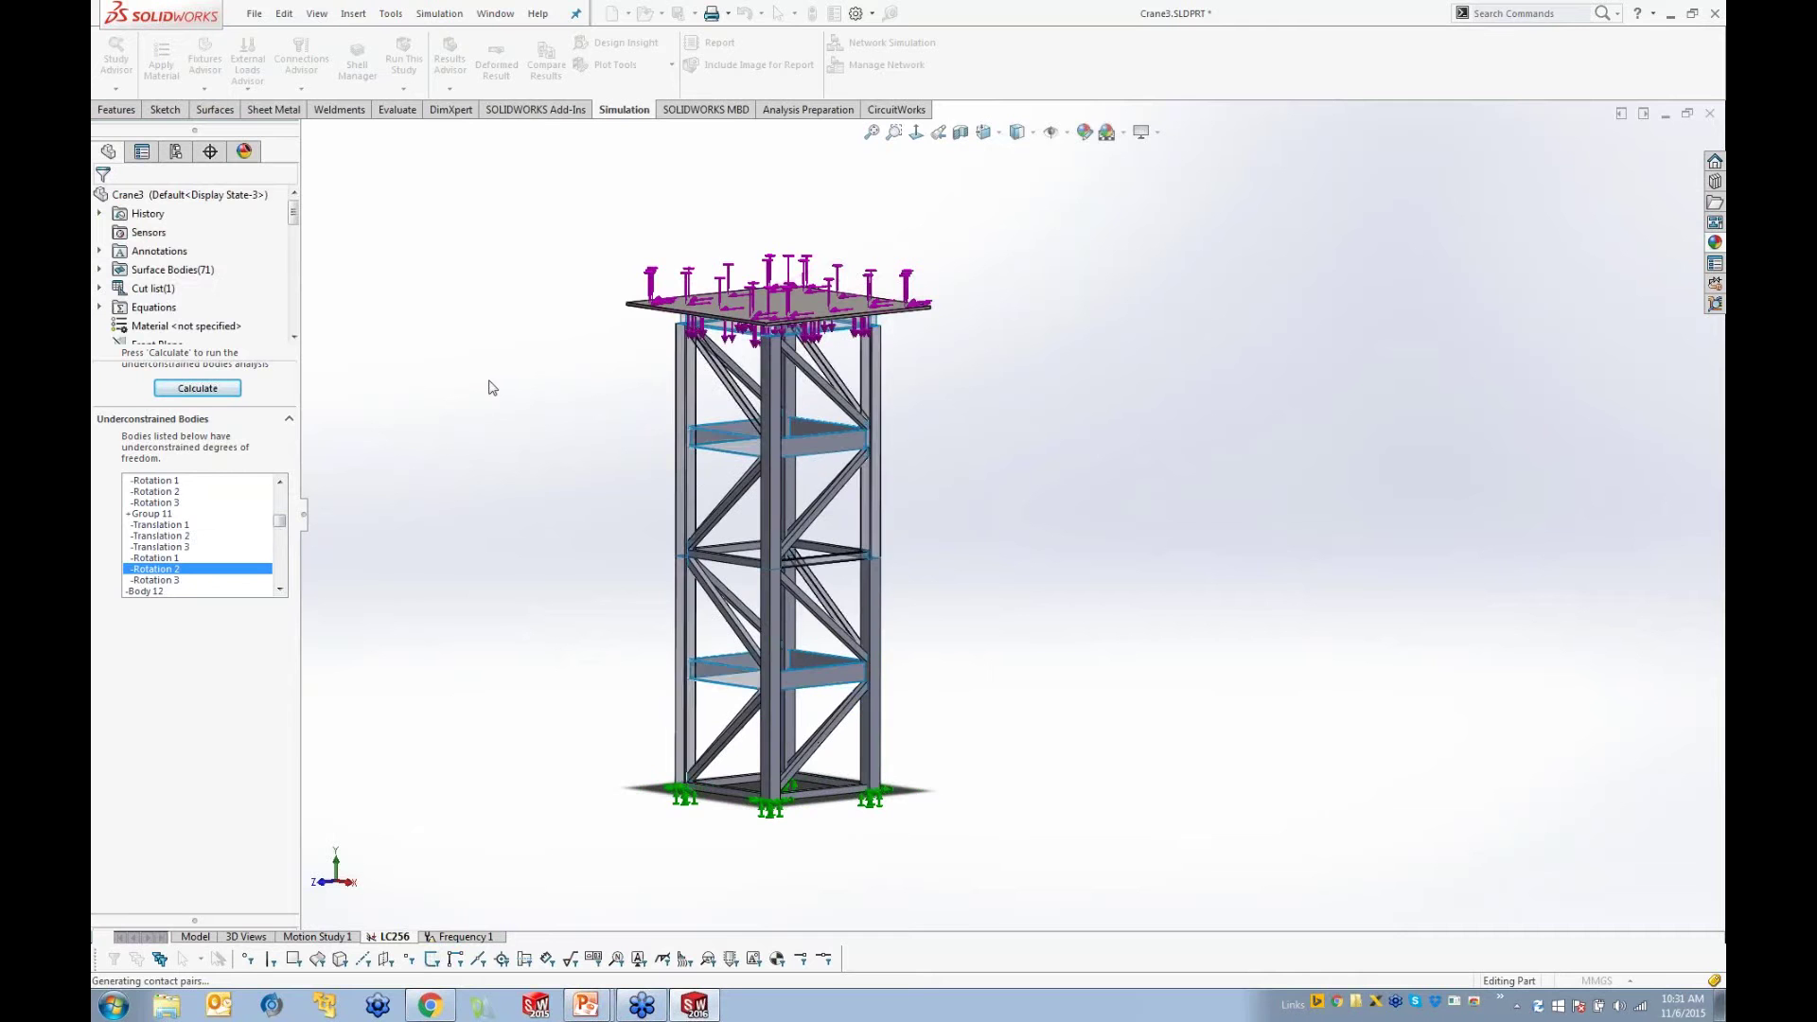
# Step: Edit the bonded Global Contact so that it also includes non-touching faces
pyautogui.moveTo(584, 492); pyautogui.dragTo(628, 463, button='middle')
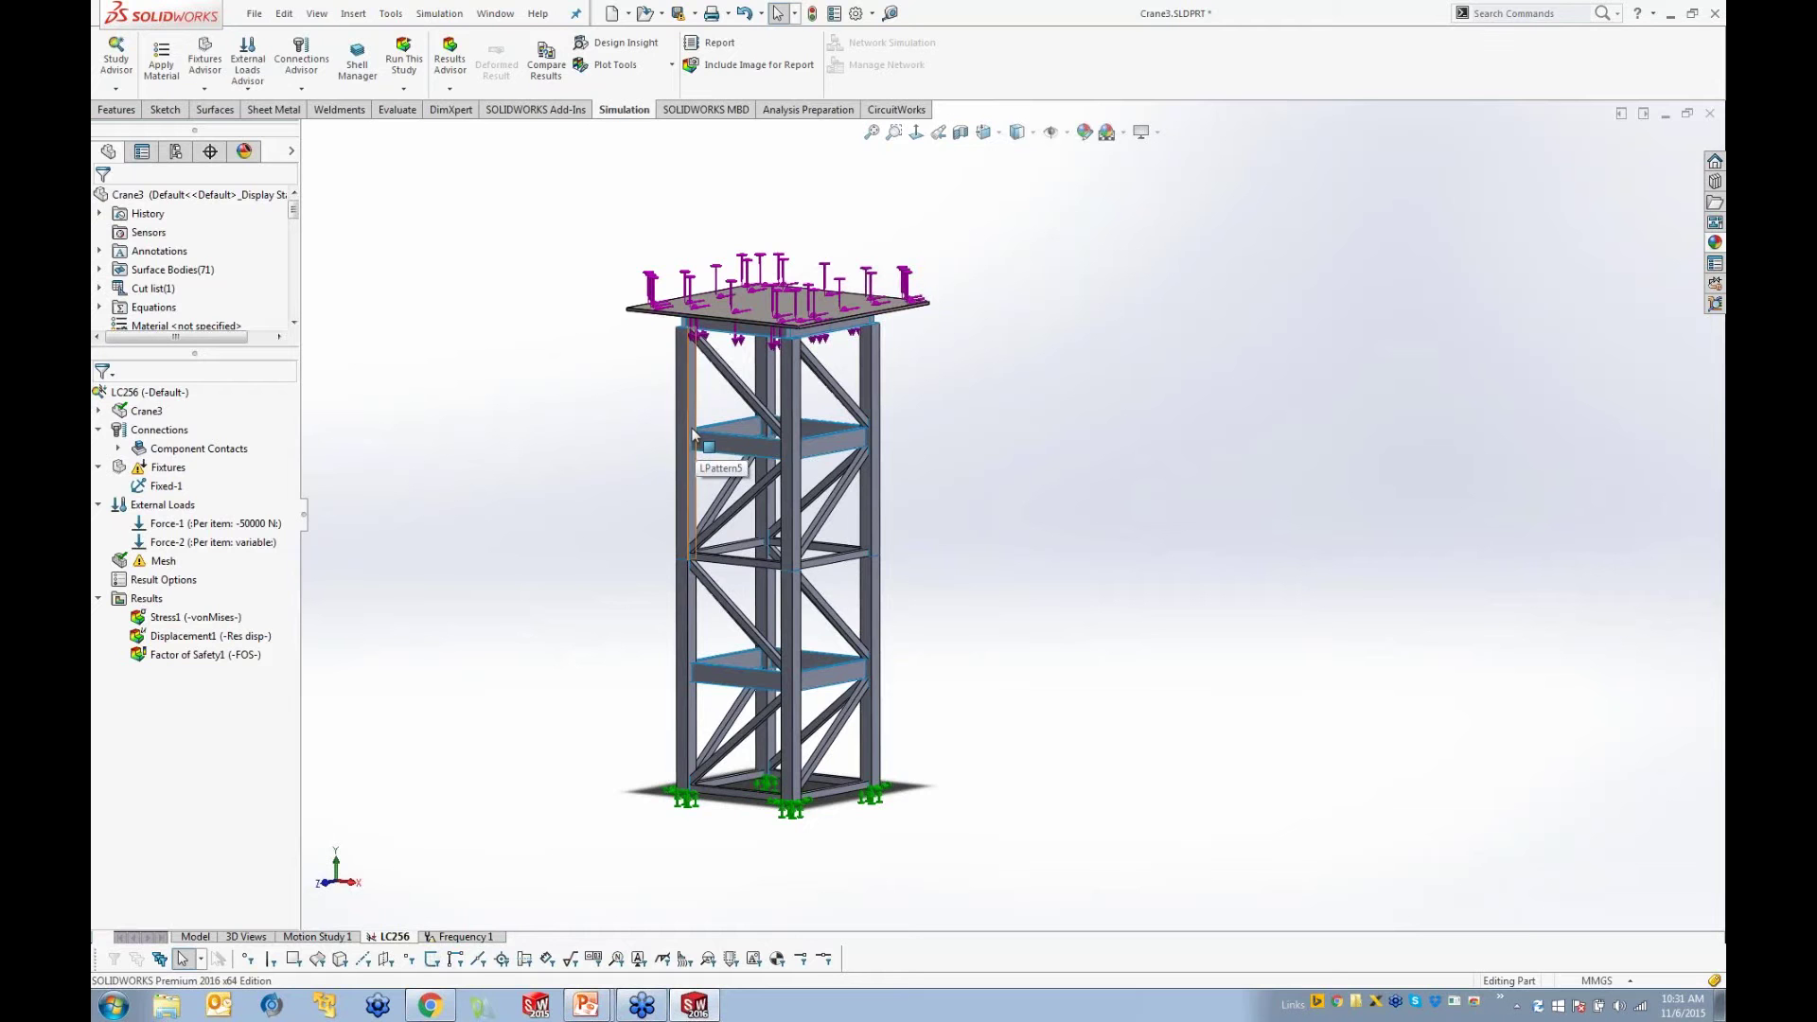
pyautogui.click(118, 448)
pyautogui.rightClick(189, 468)
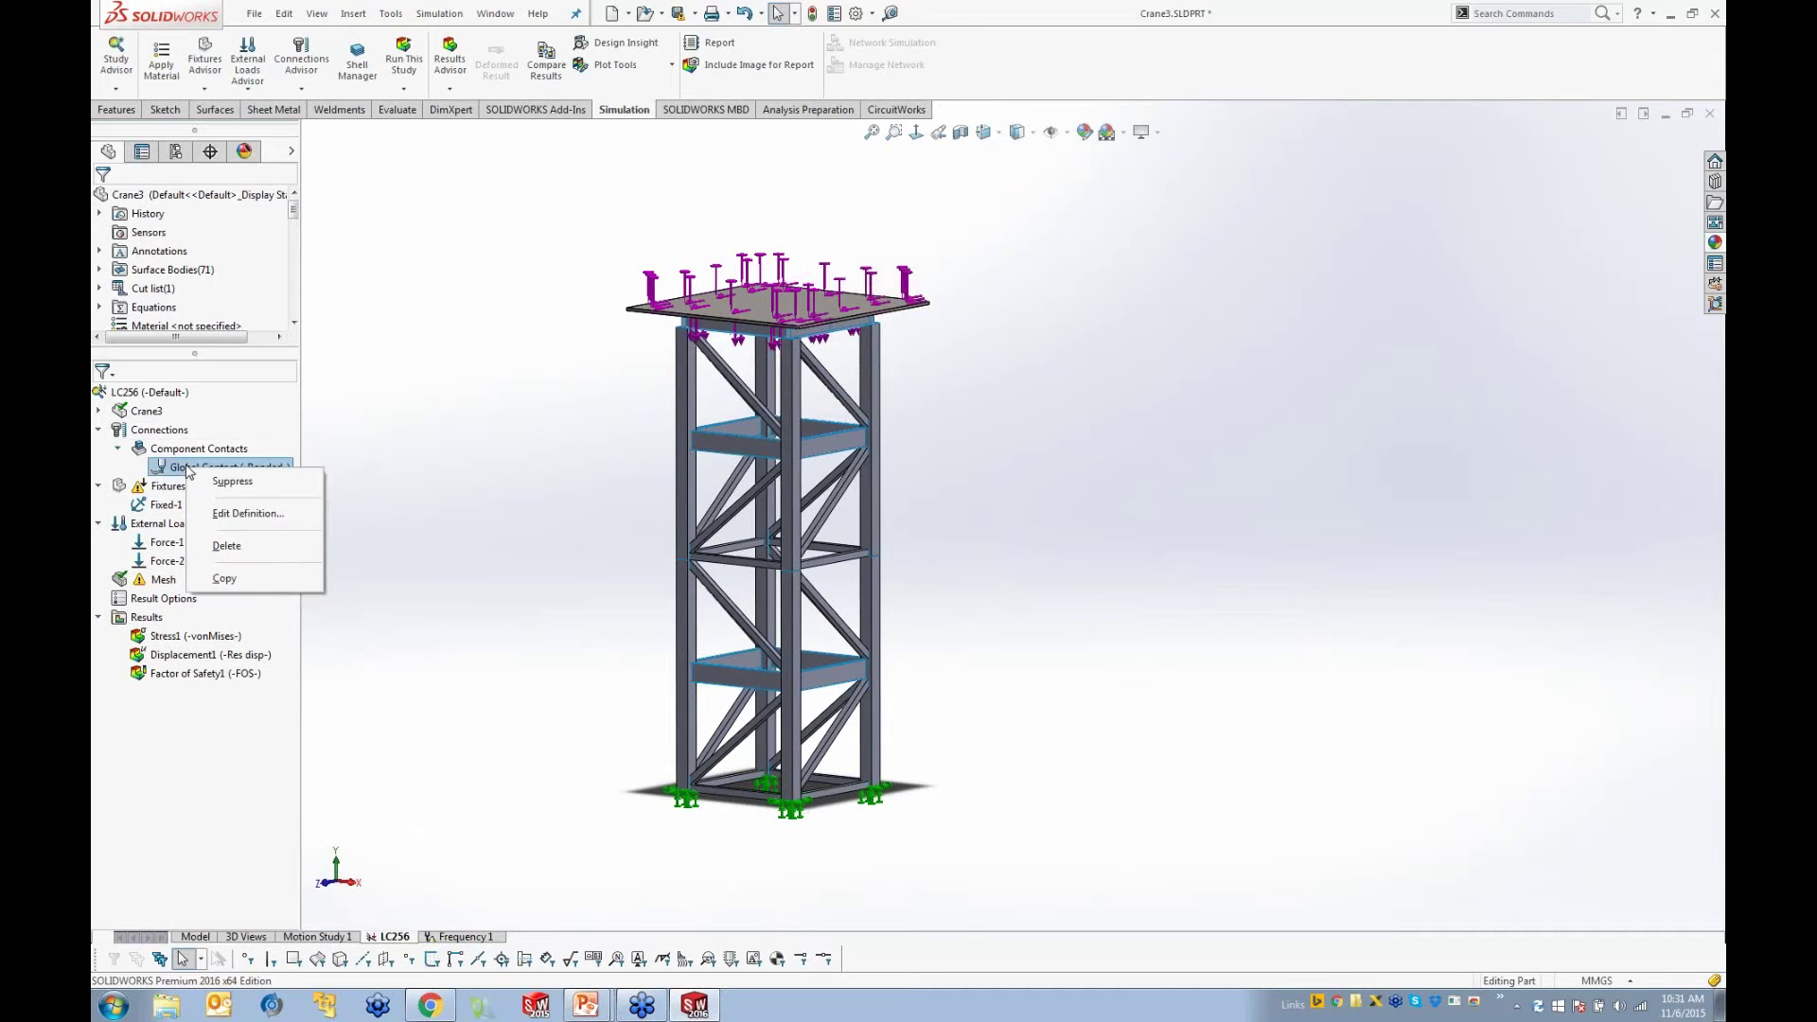
pyautogui.click(227, 513)
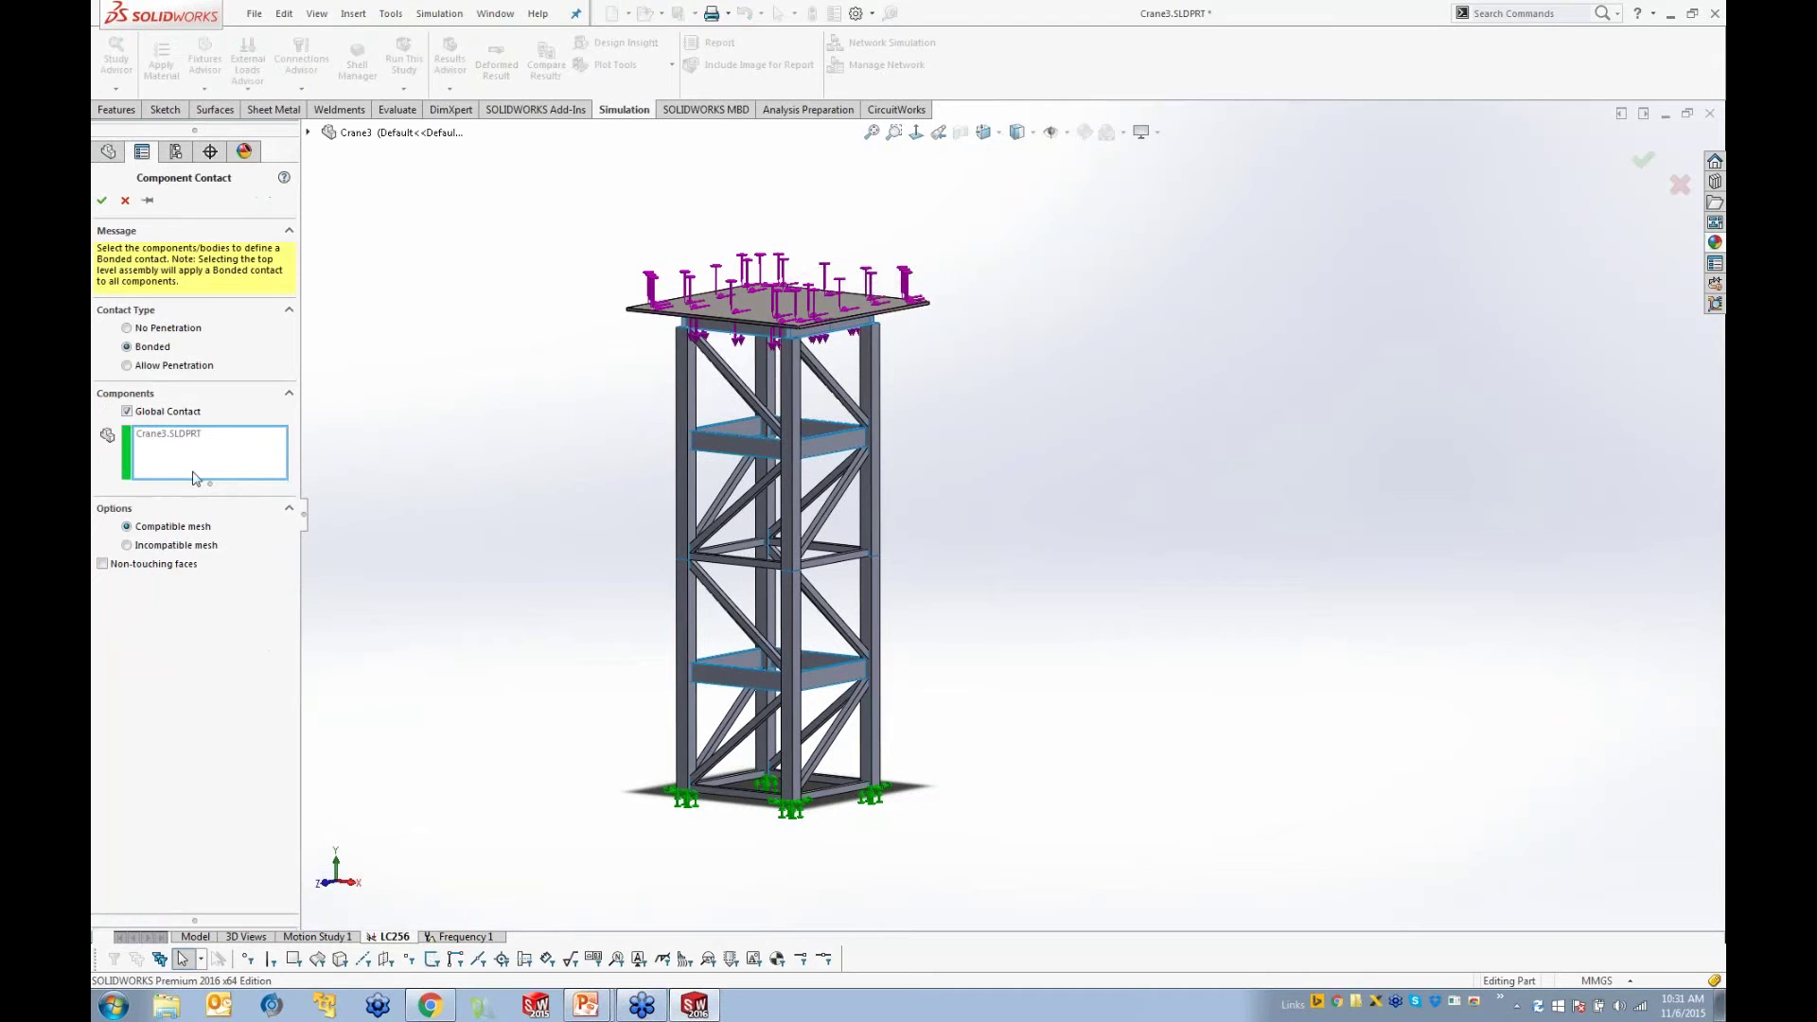
pyautogui.click(102, 564)
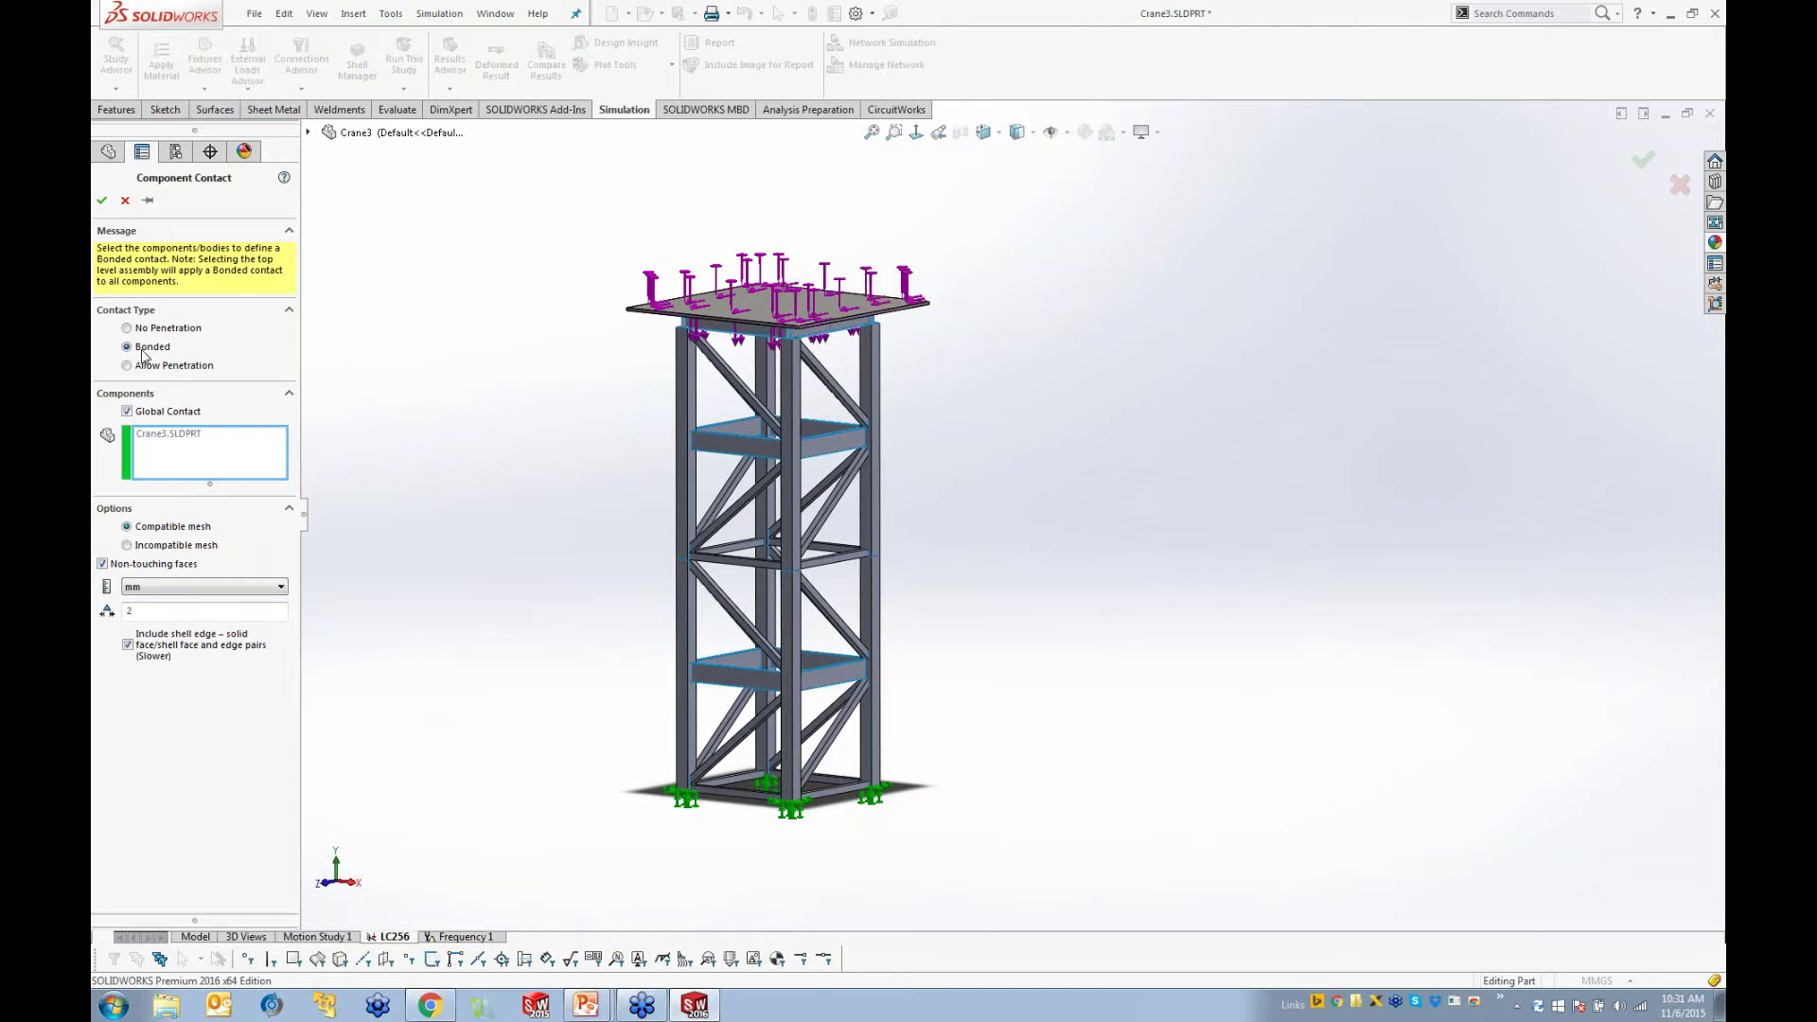
pyautogui.click(102, 200)
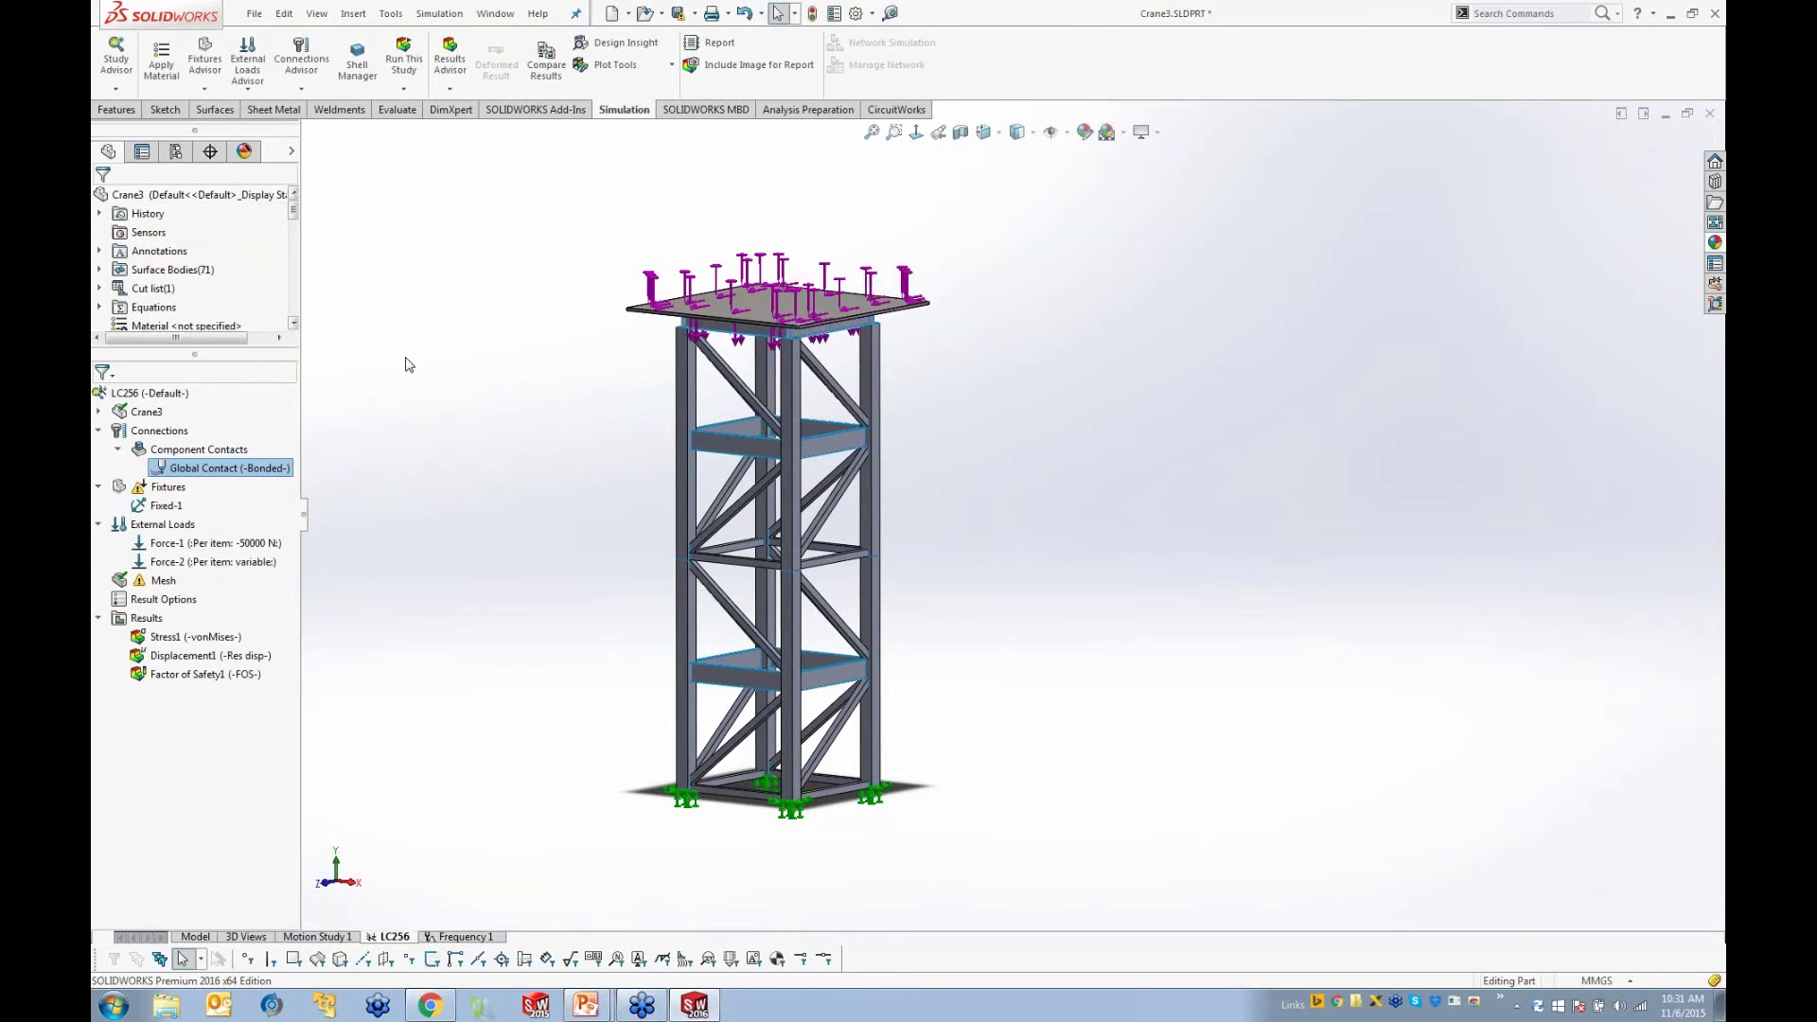
# Step: Run the LC256 study again and animate its von Mises stress plot to examine the tower's deformation
pyautogui.rightClick(134, 399)
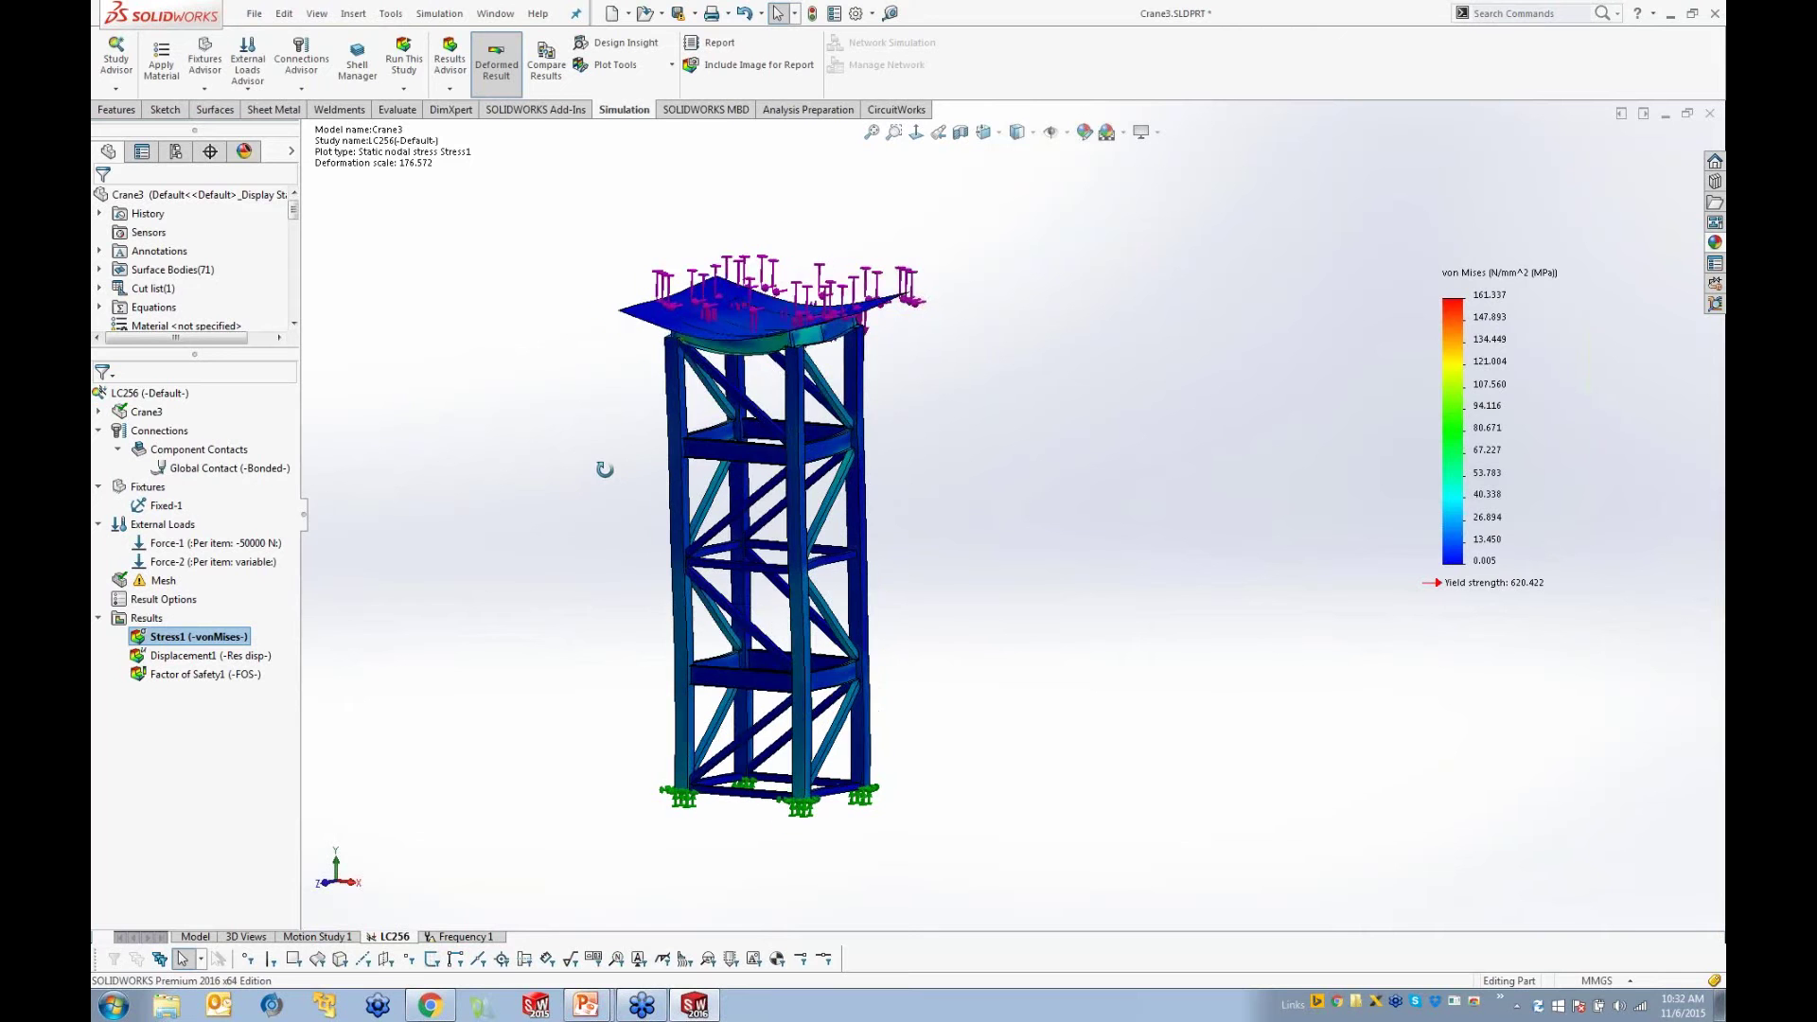
pyautogui.rightClick(161, 640)
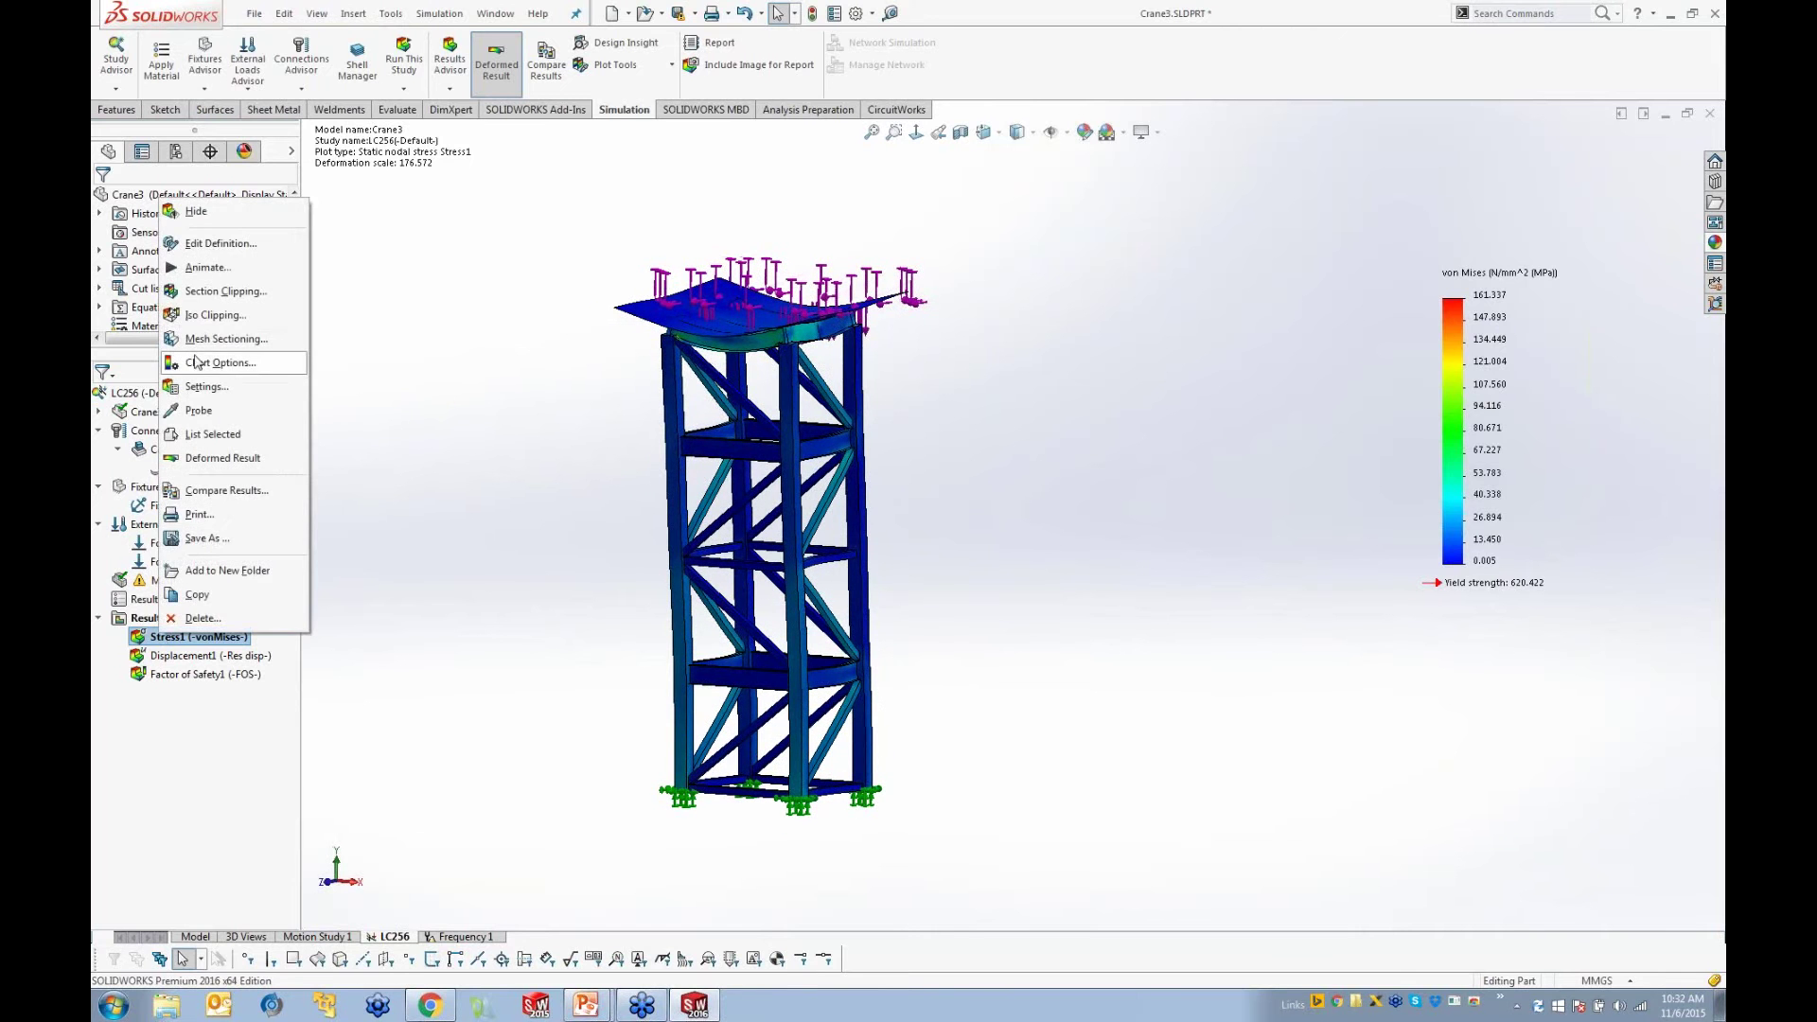
pyautogui.click(194, 269)
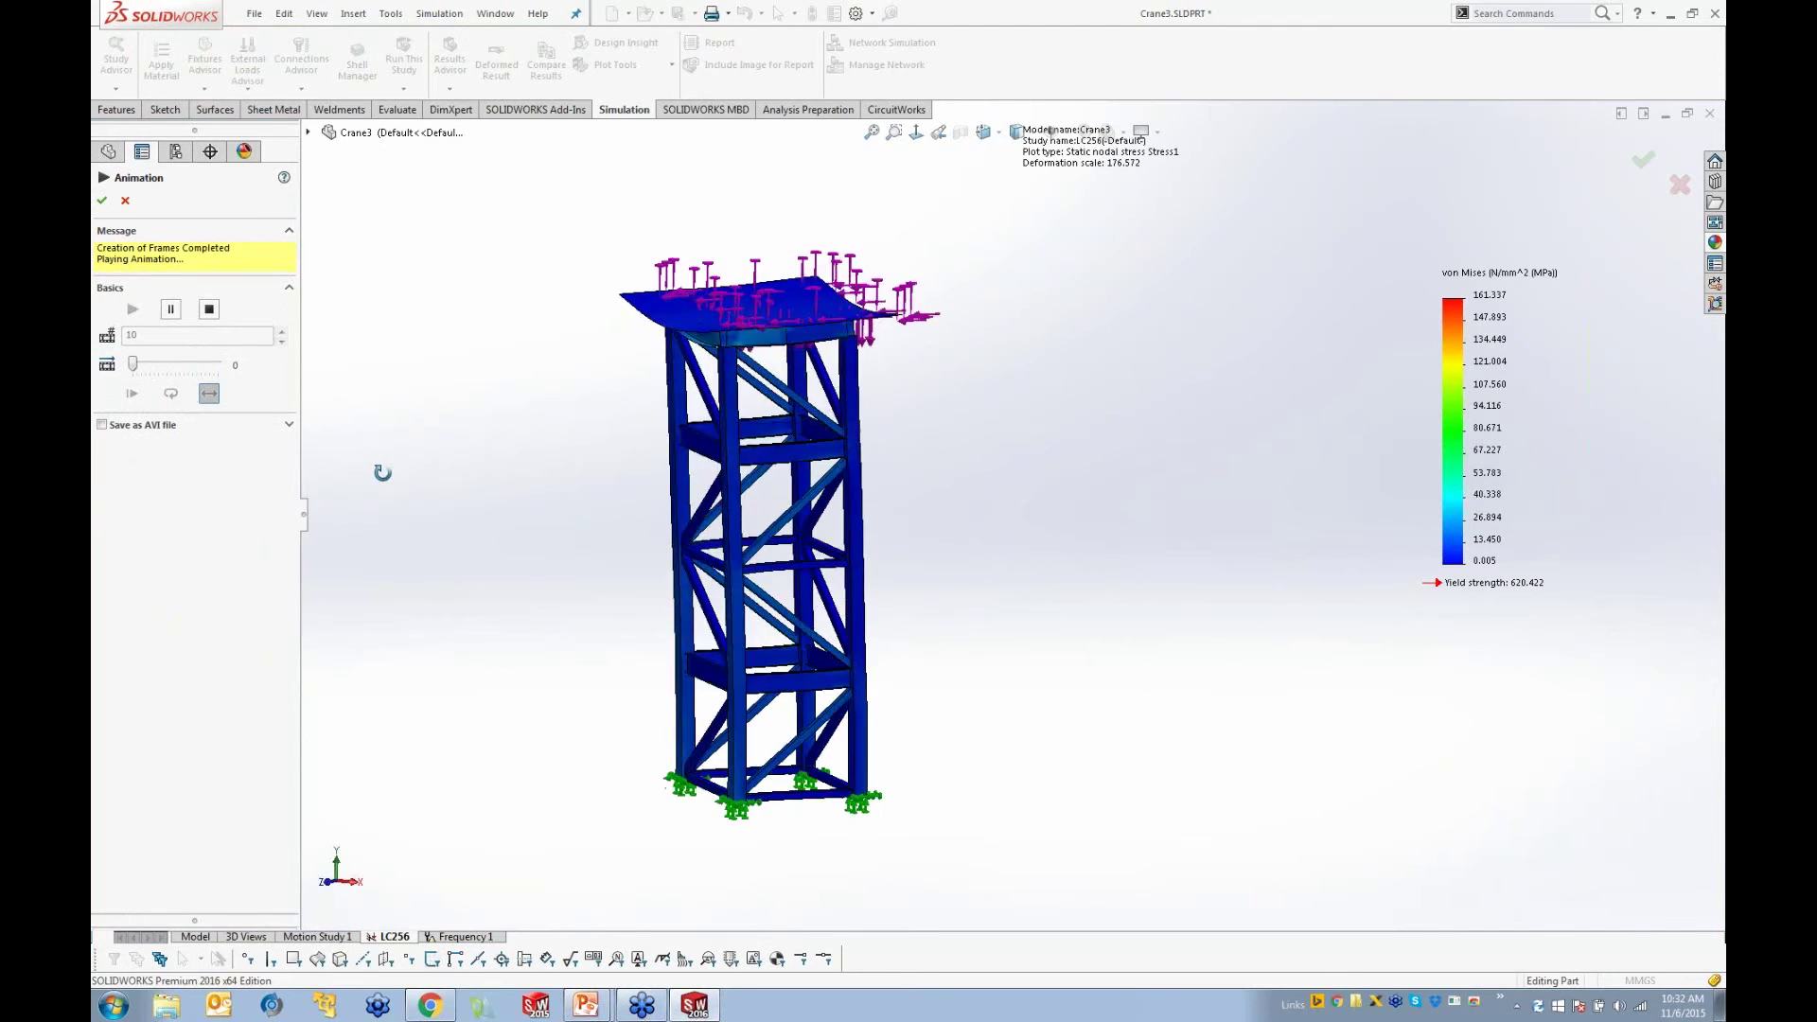
pyautogui.scroll(-3, 743, 513)
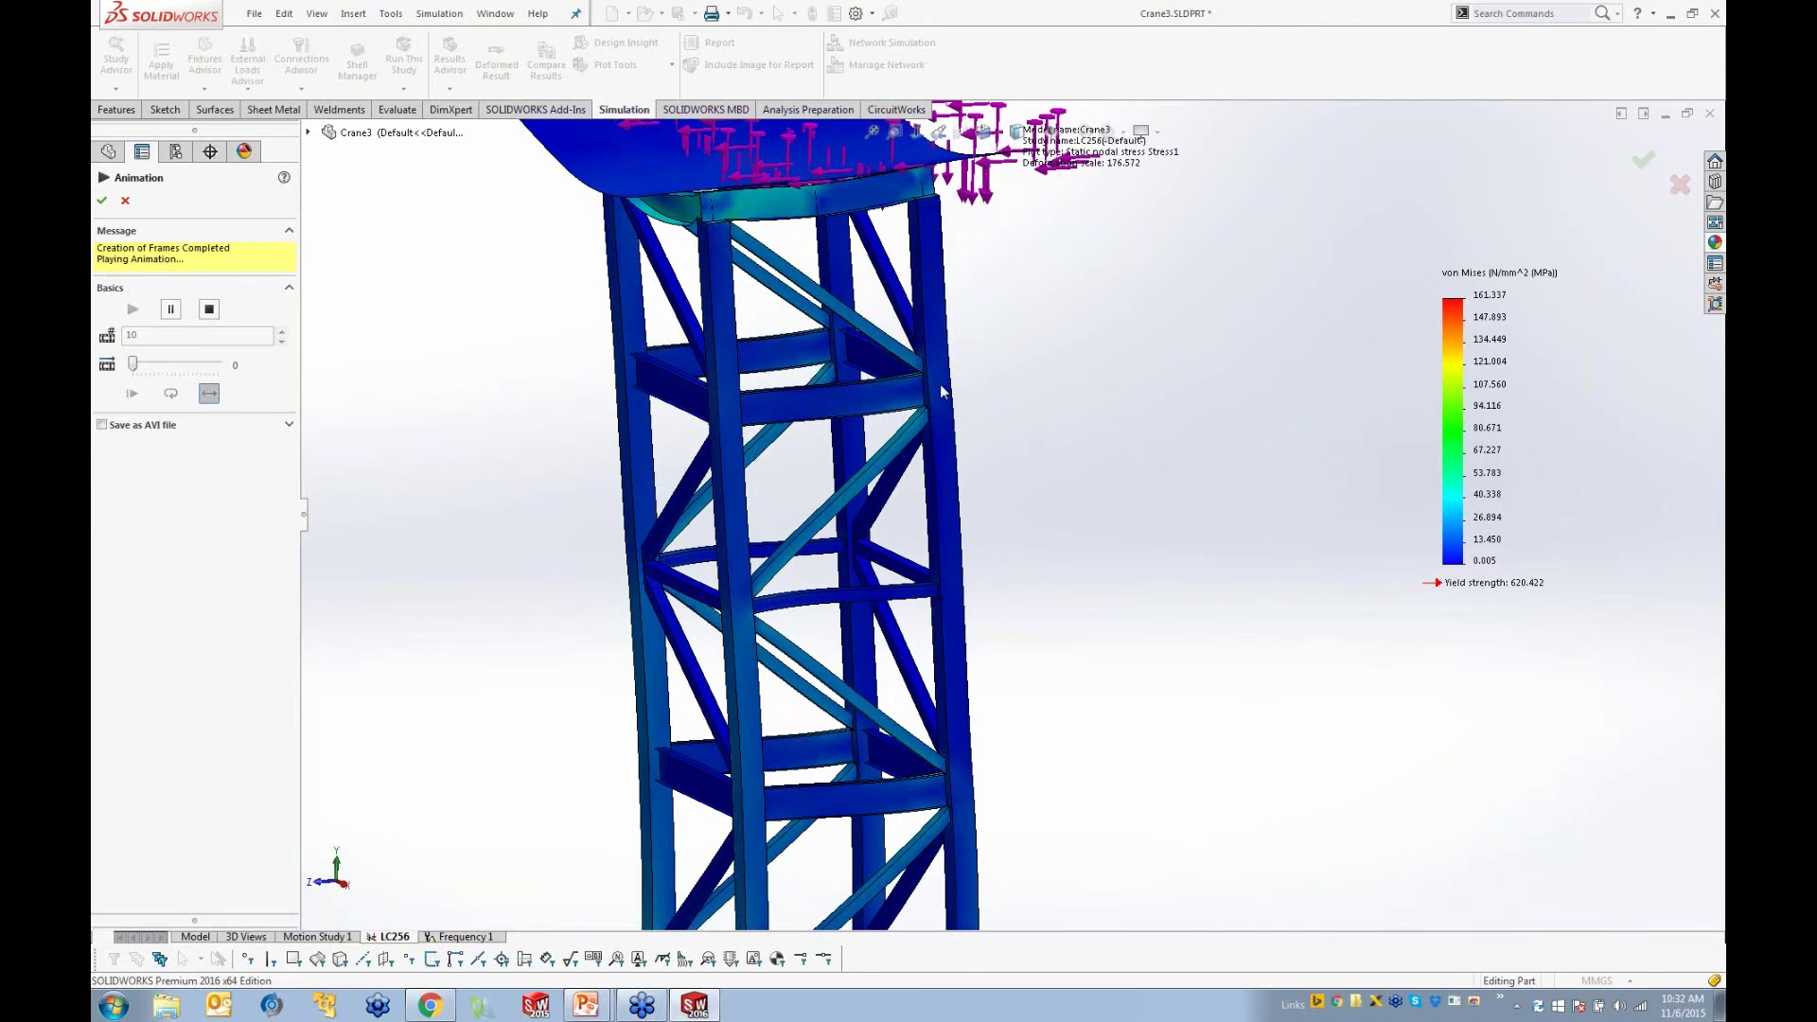
pyautogui.scroll(1, 900, 495)
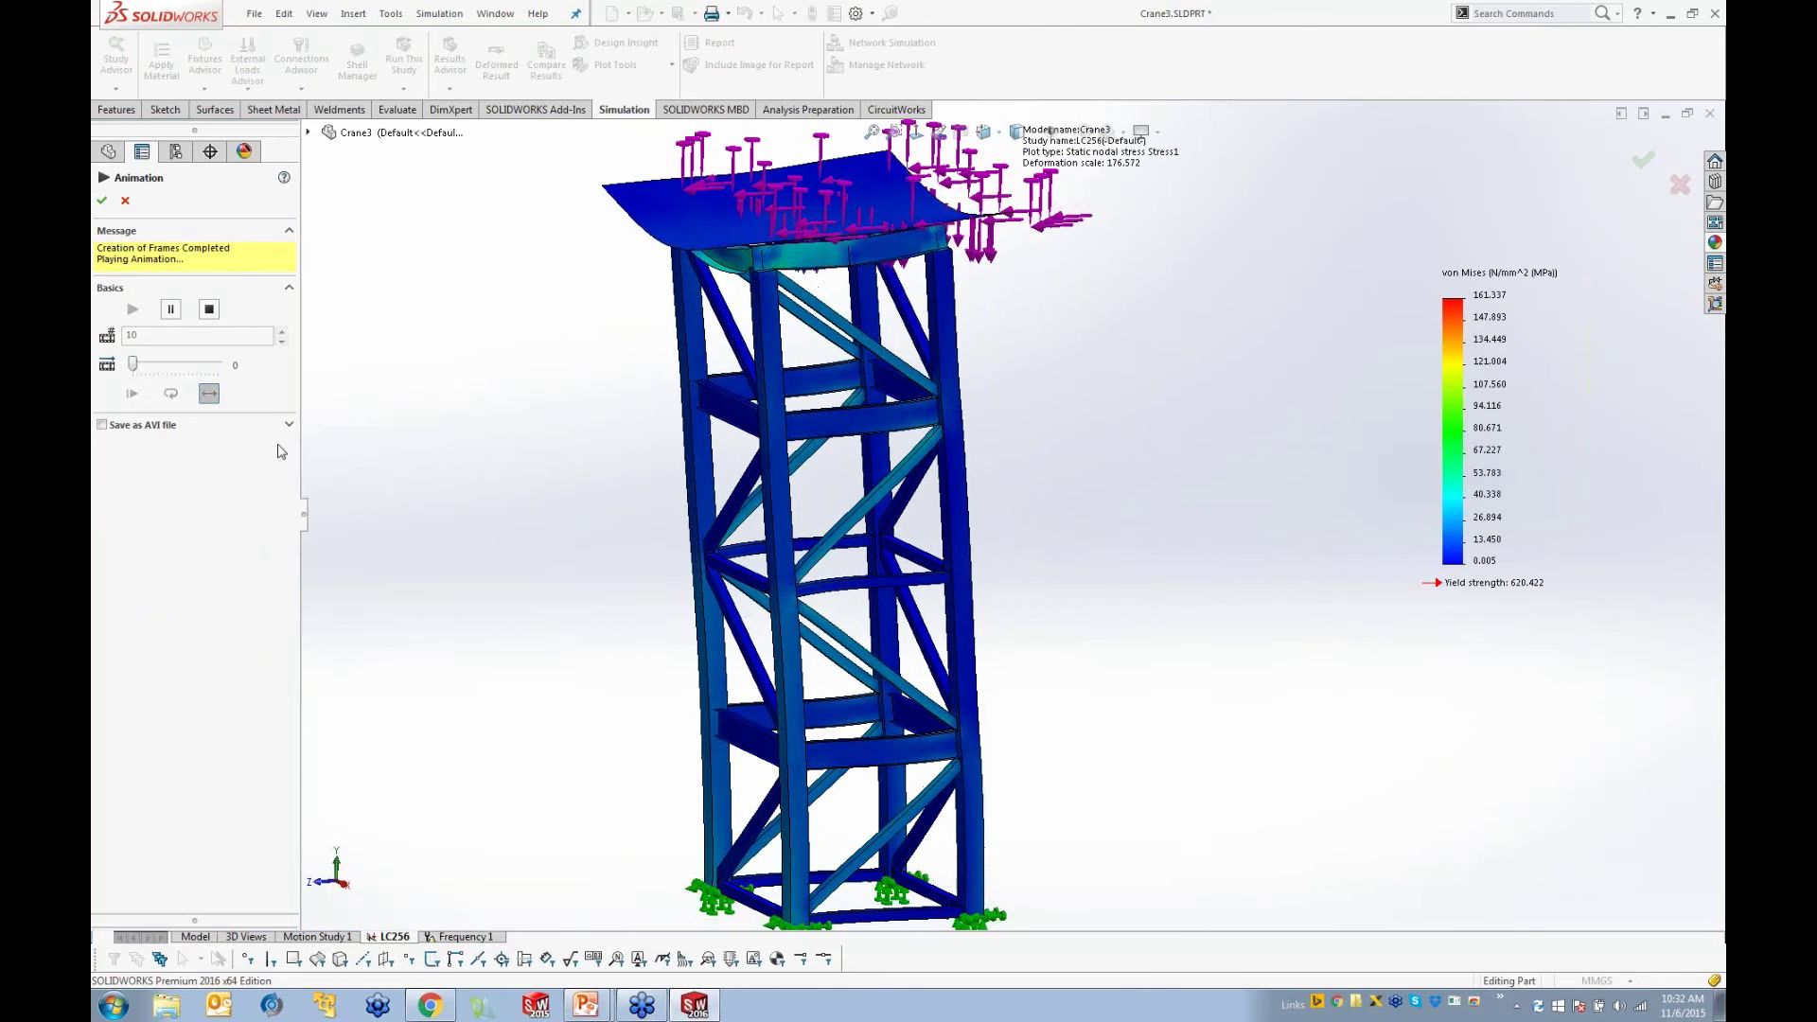
pyautogui.click(125, 201)
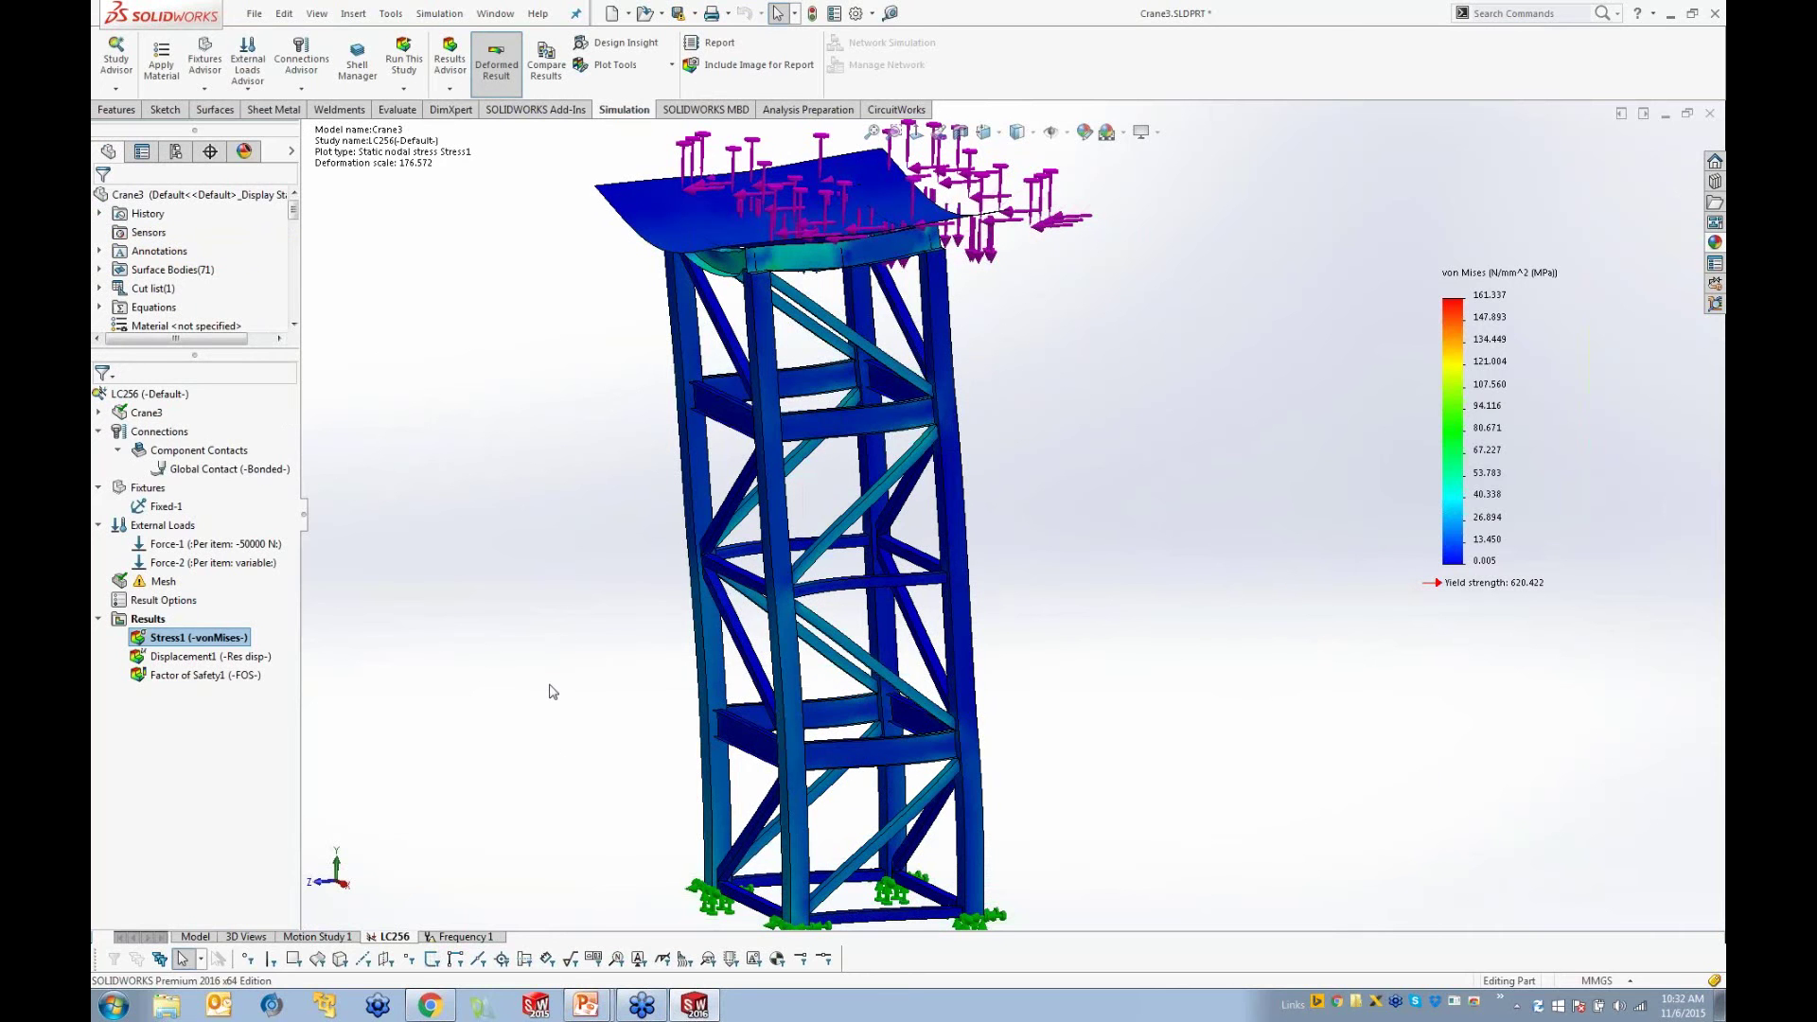
# Step: Switch to the PowerPoint slide show and advance past the Q & A slide to the Progression Contacts slide
pyautogui.hotkey('alt', 'Tab')
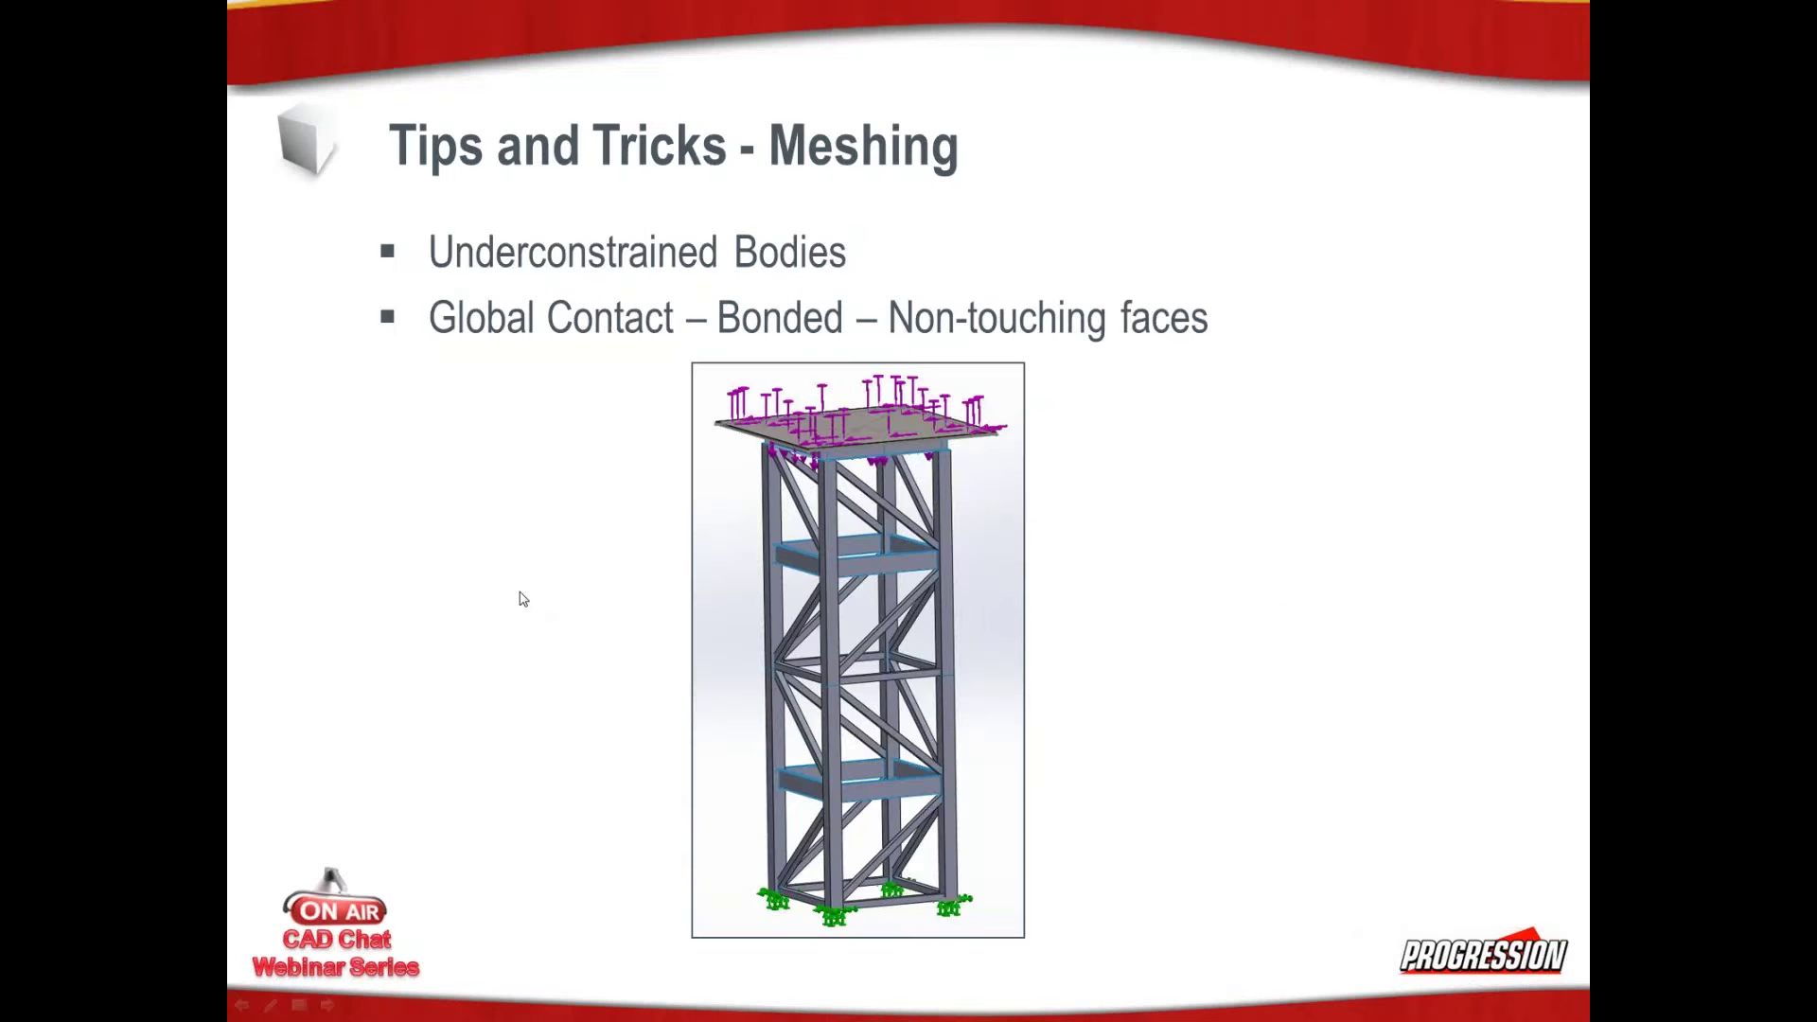
pyautogui.click(520, 596)
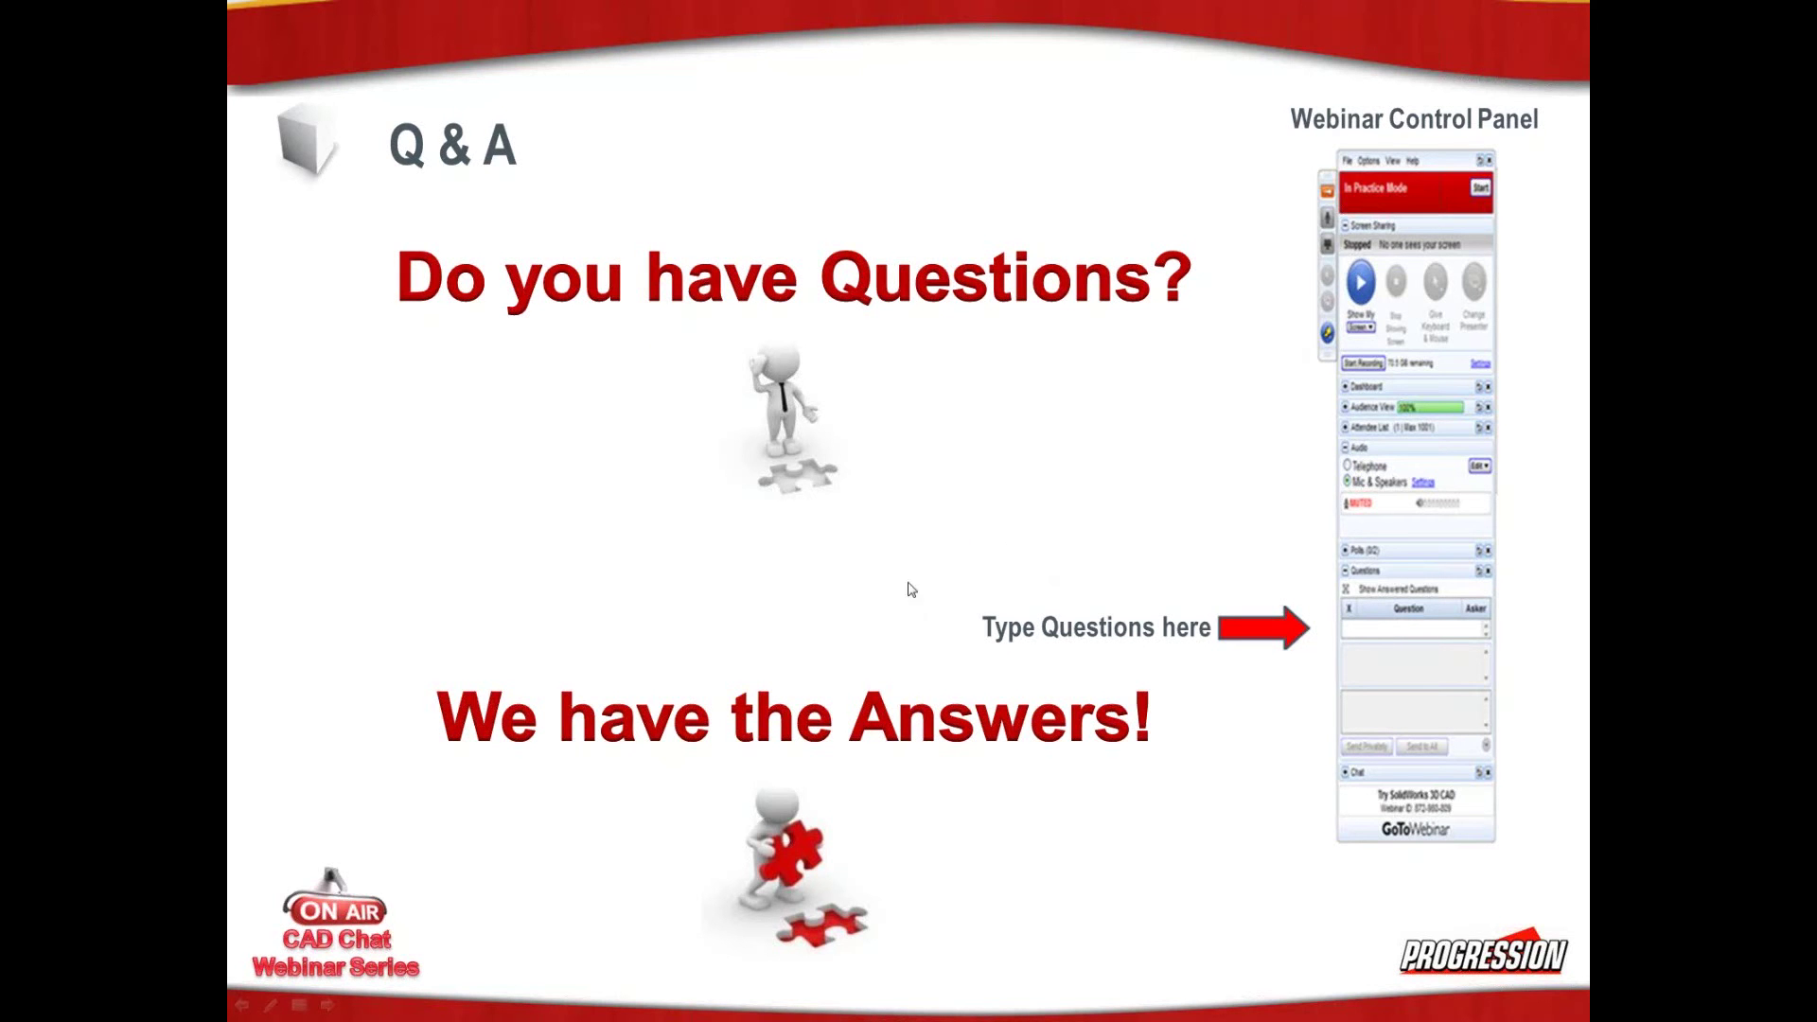
pyautogui.click(698, 581)
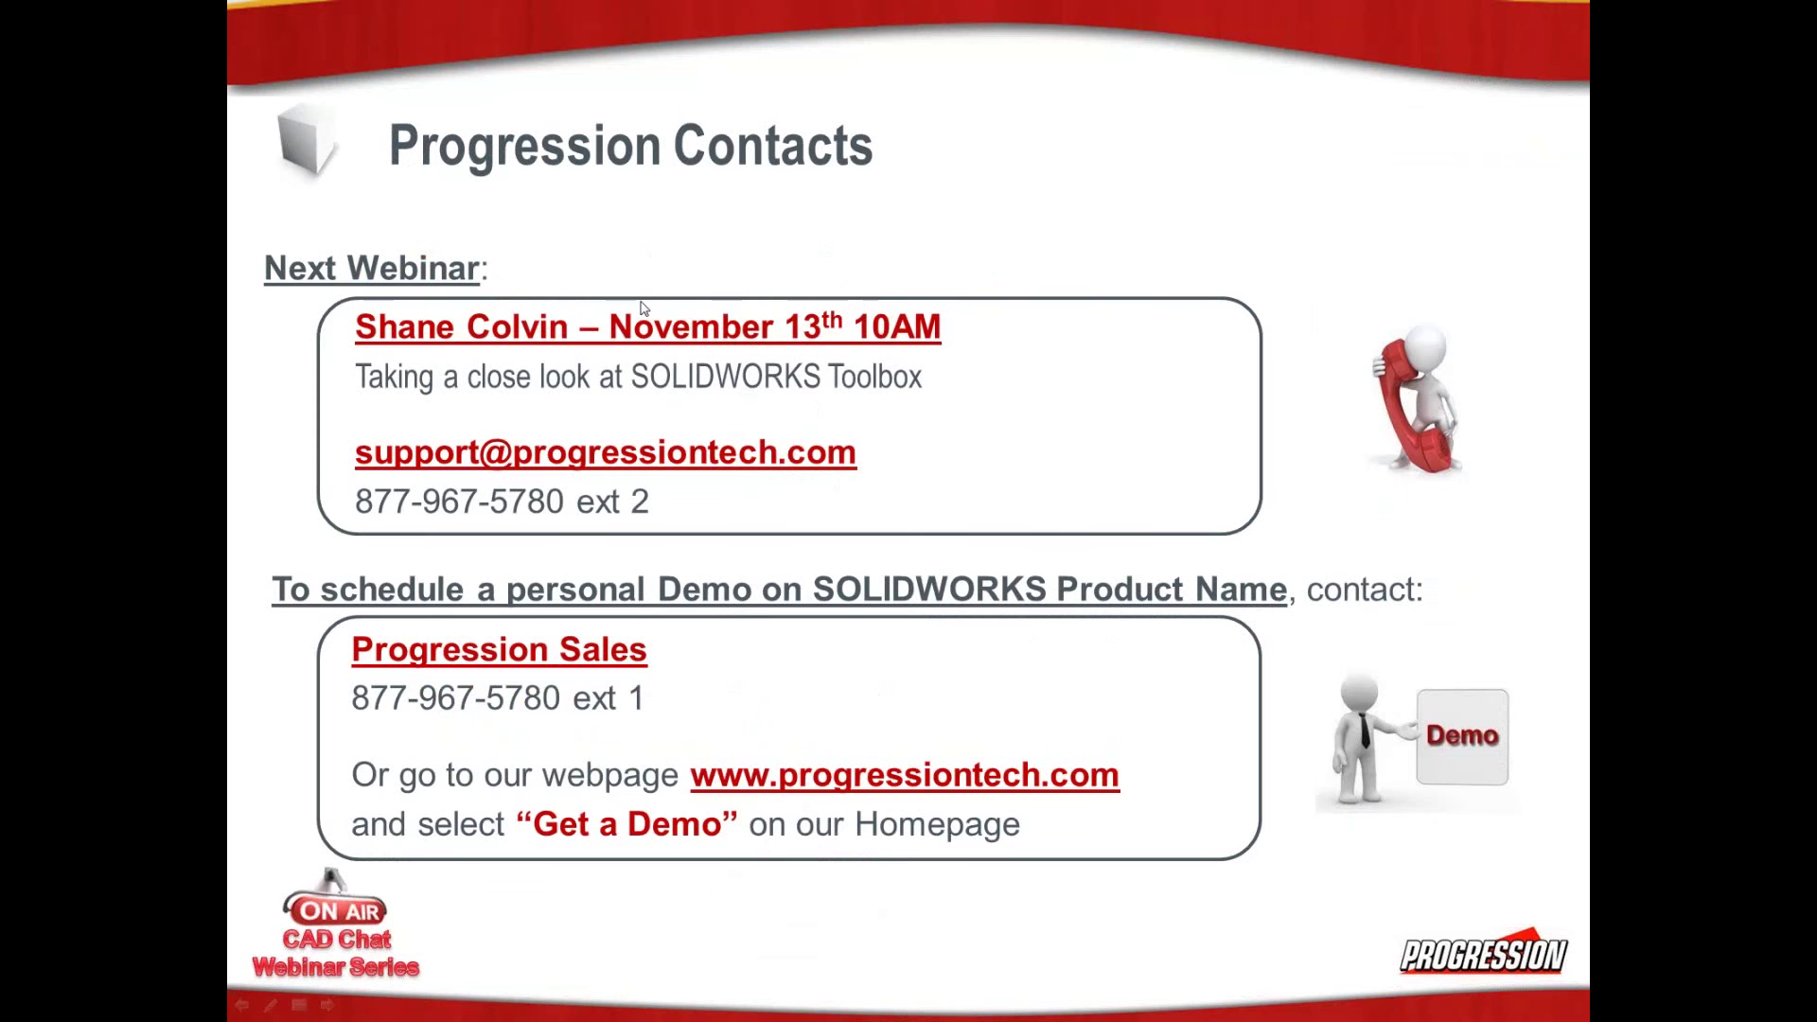
# Step: Switch to Chrome and show the Progression page with the "Save Big: Buy SOLIDWORKS Now" promotion
pyautogui.hotkey('alt', 'Tab')
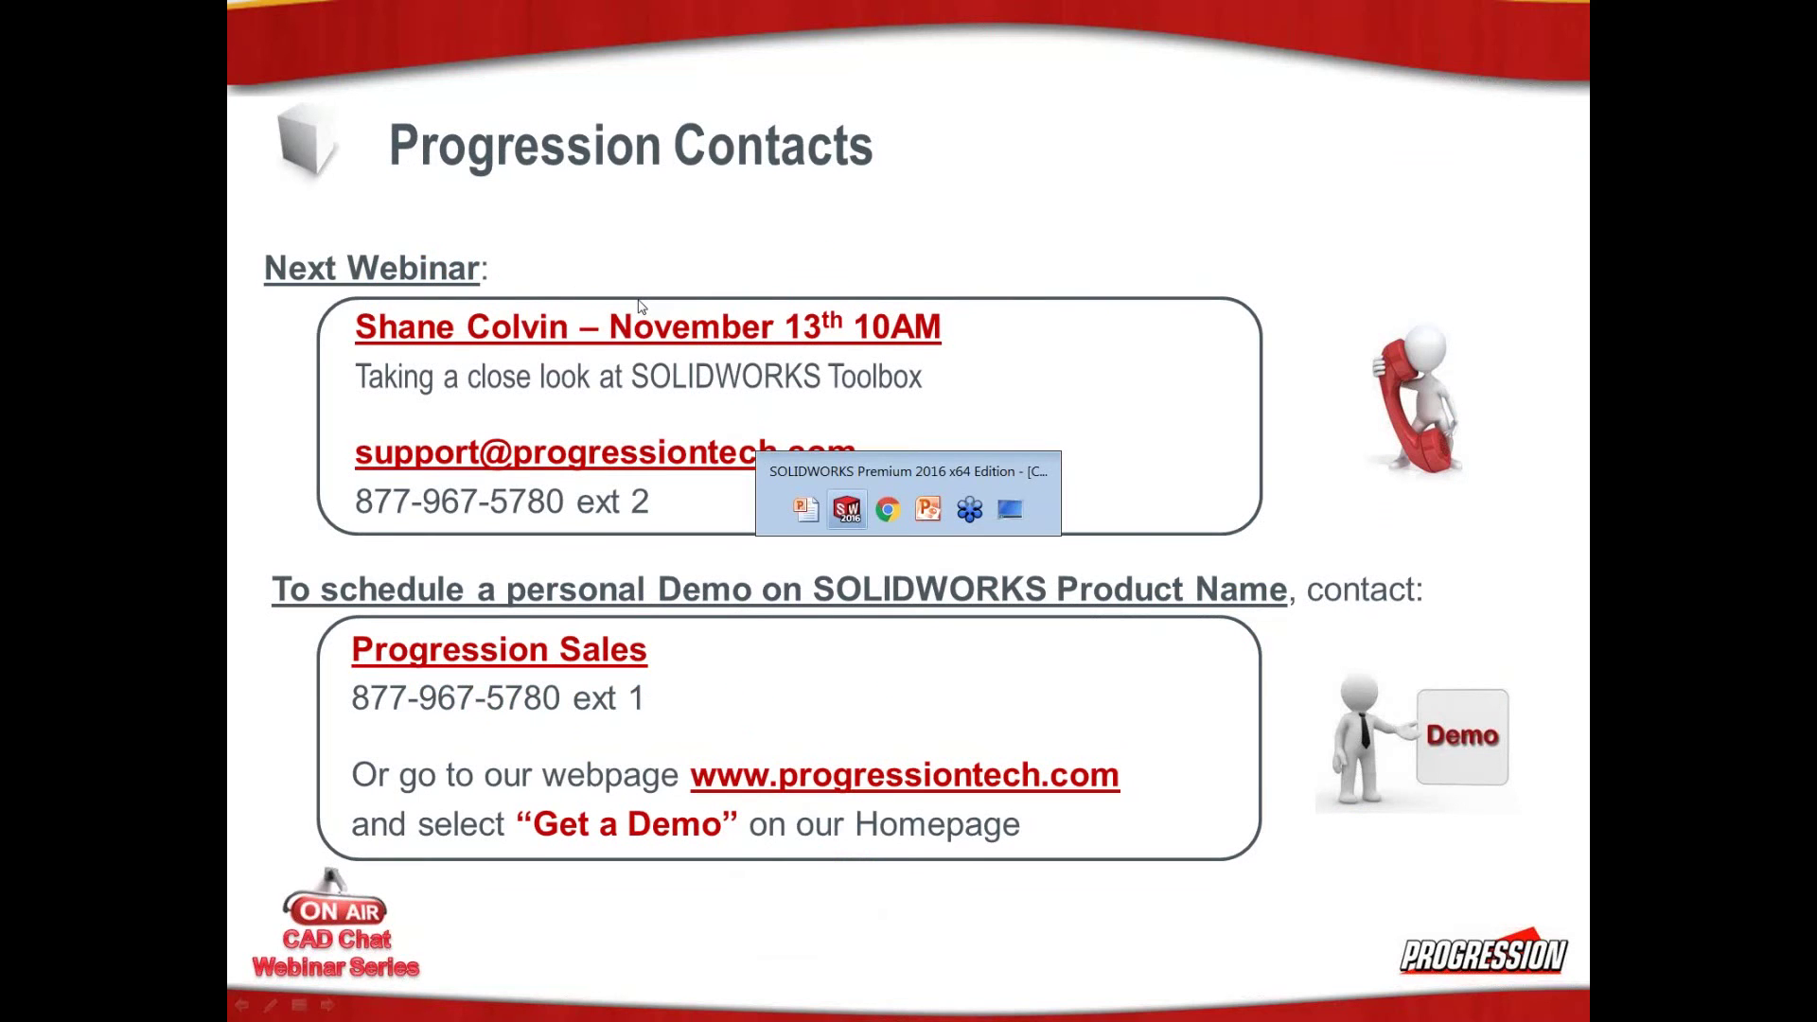
pyautogui.hotkey('alt', 'Tab')
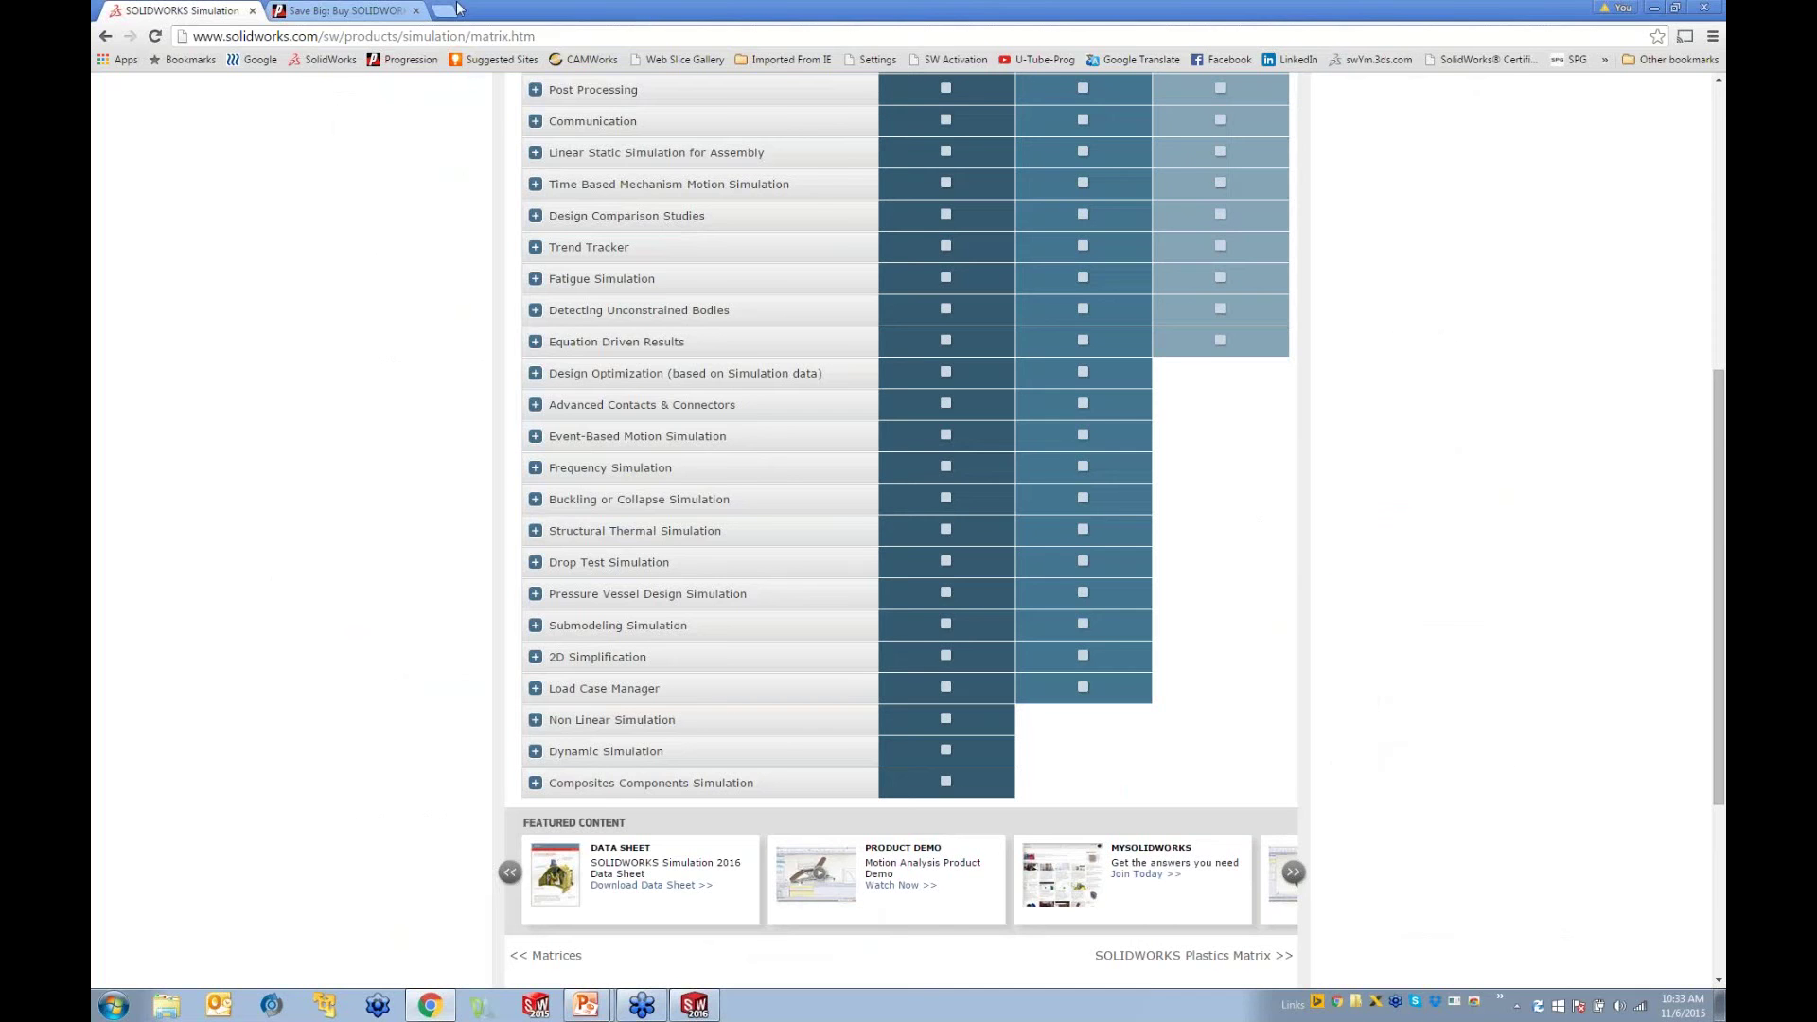
pyautogui.click(359, 11)
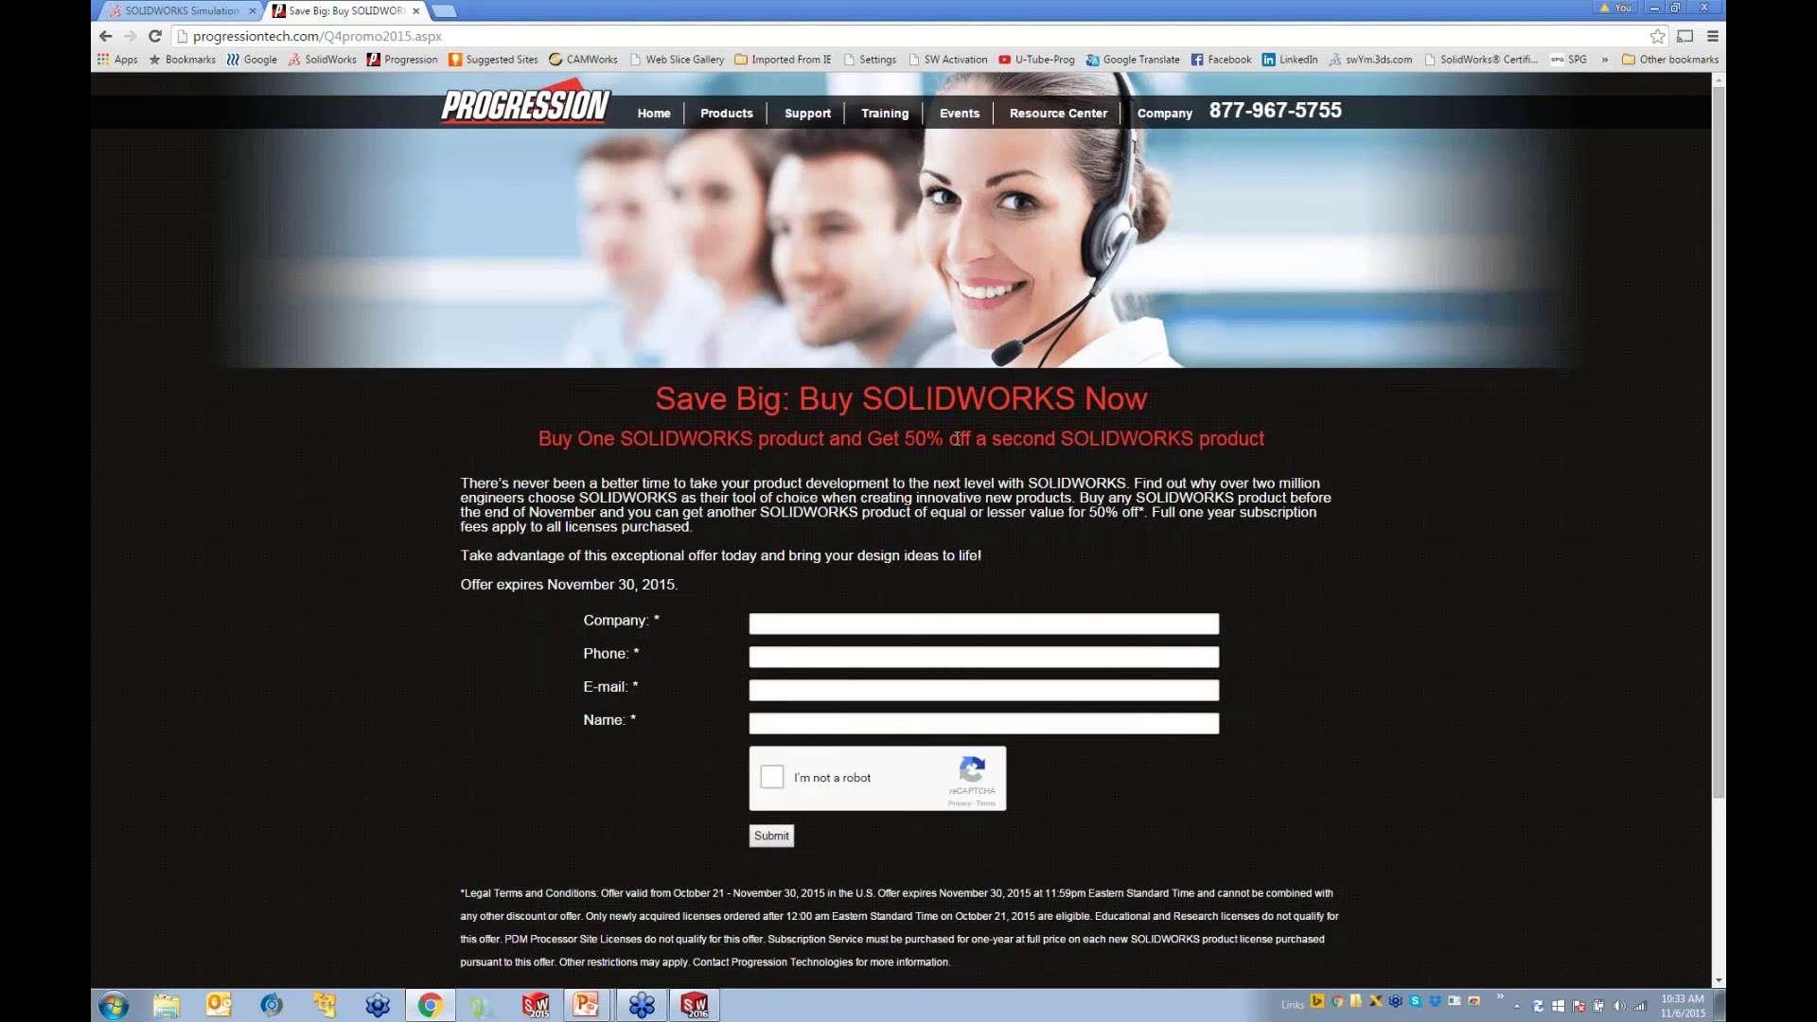
# Step: Return to the PowerPoint slide show and end it
pyautogui.hotkey('alt', 'Tab')
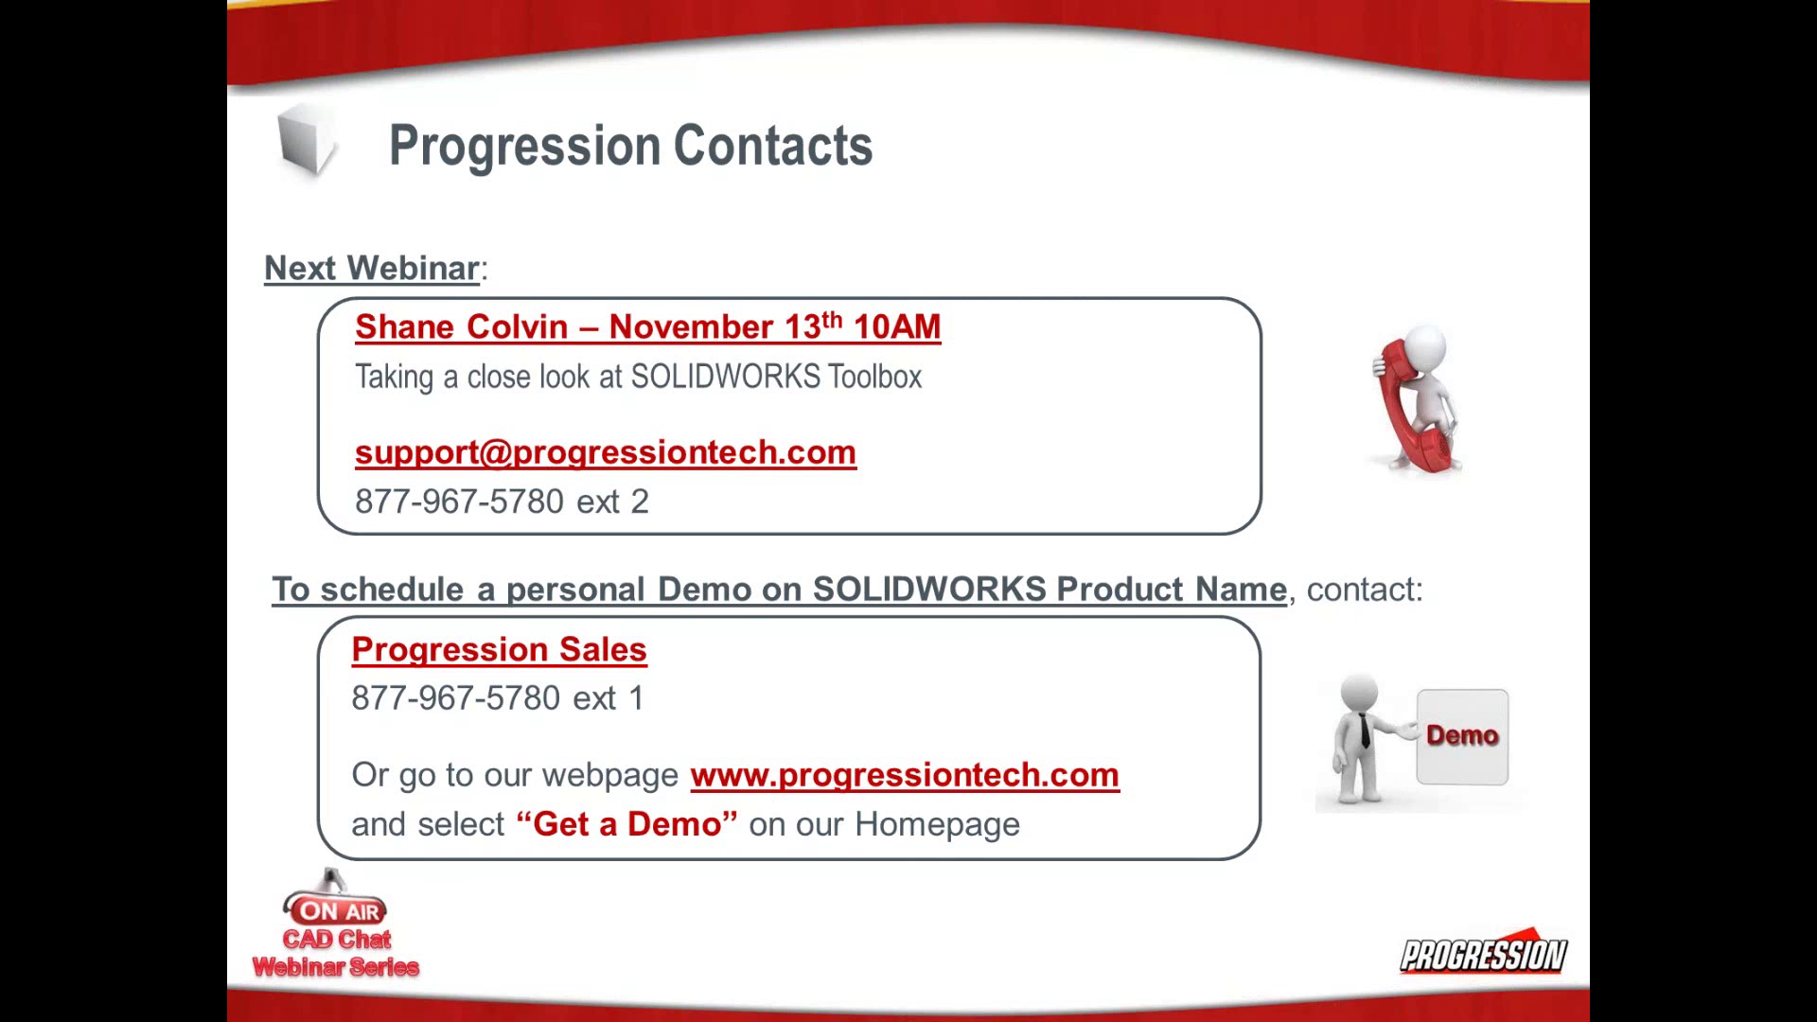
pyautogui.press('Escape')
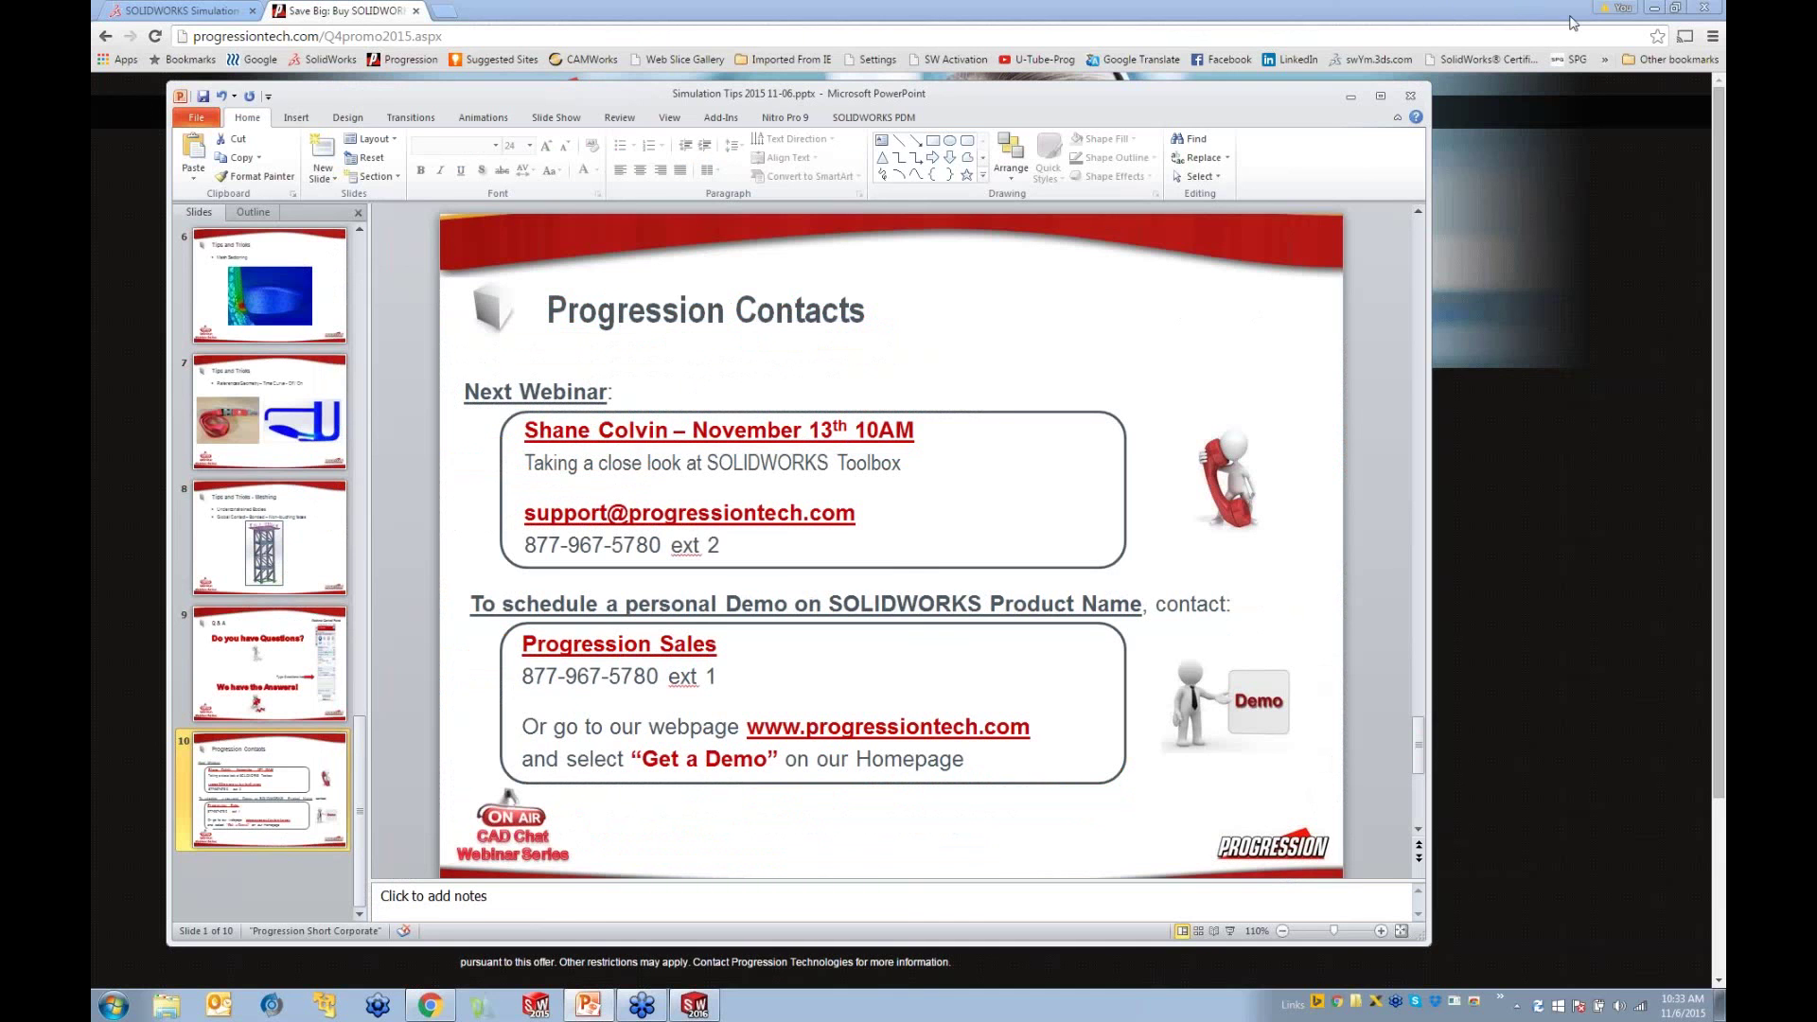